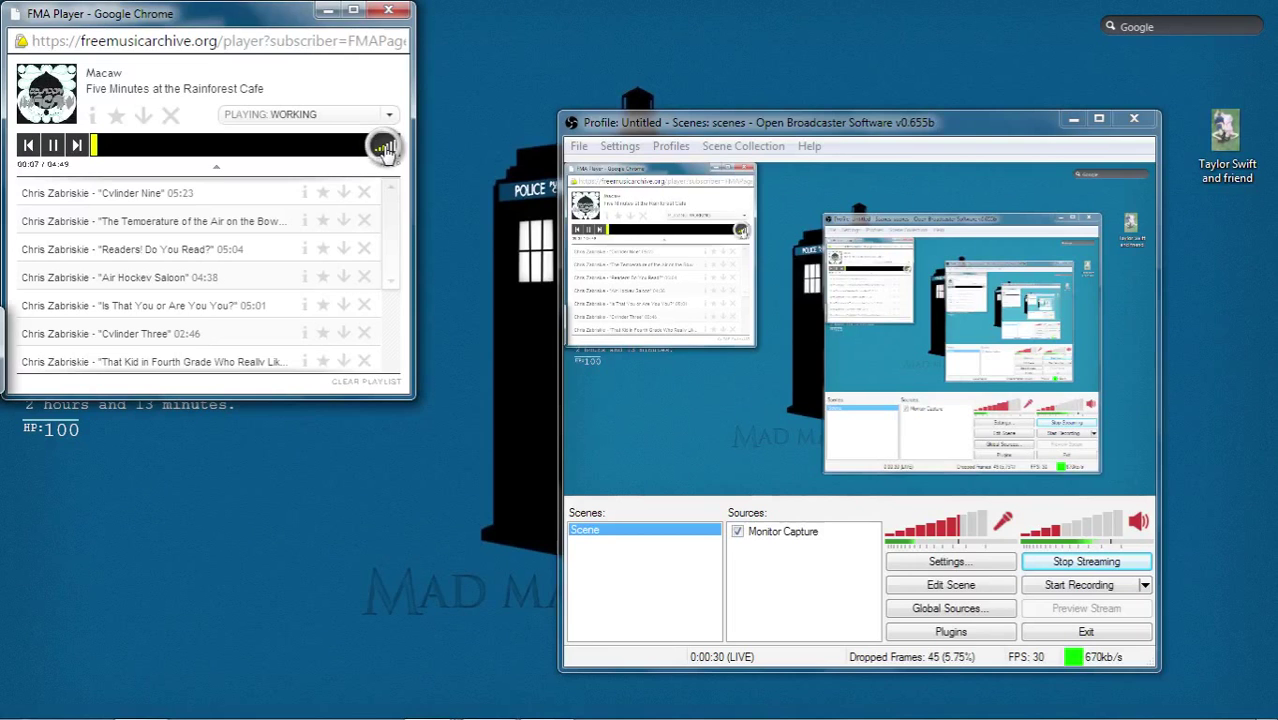
pyautogui.rightClick(386, 150)
pyautogui.press('Escape')
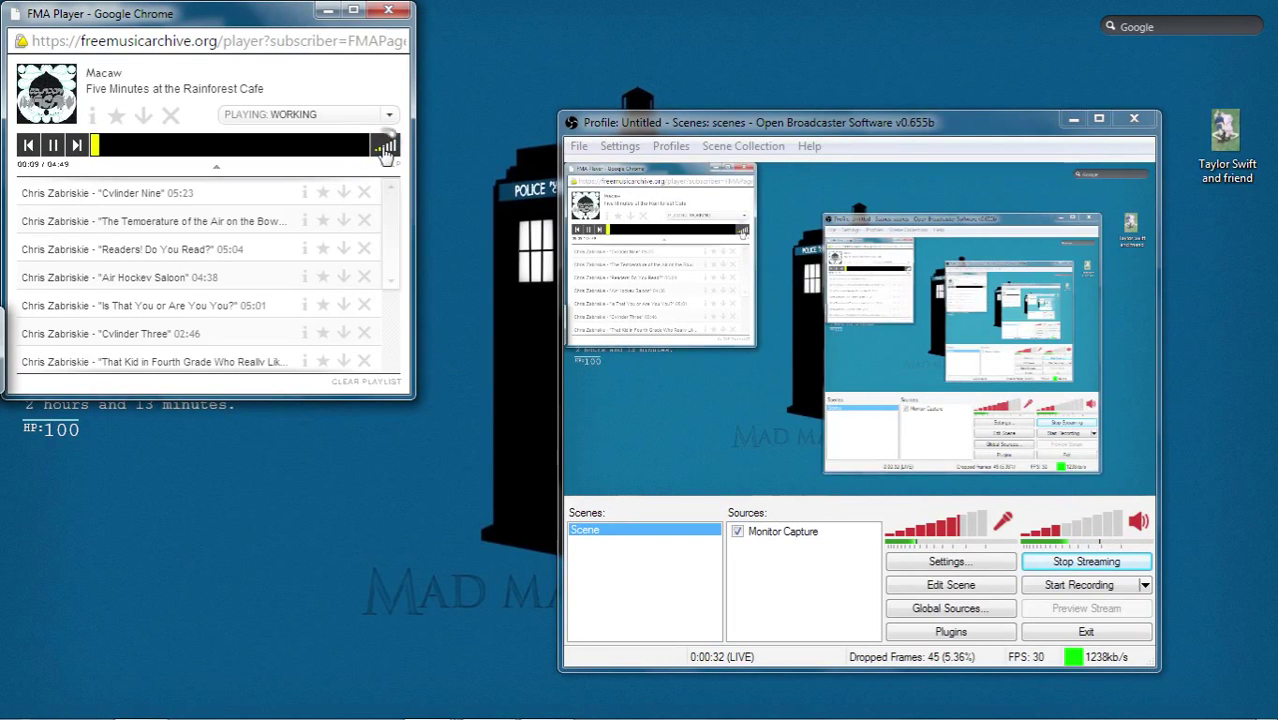
pyautogui.rightClick(385, 151)
pyautogui.press('Escape')
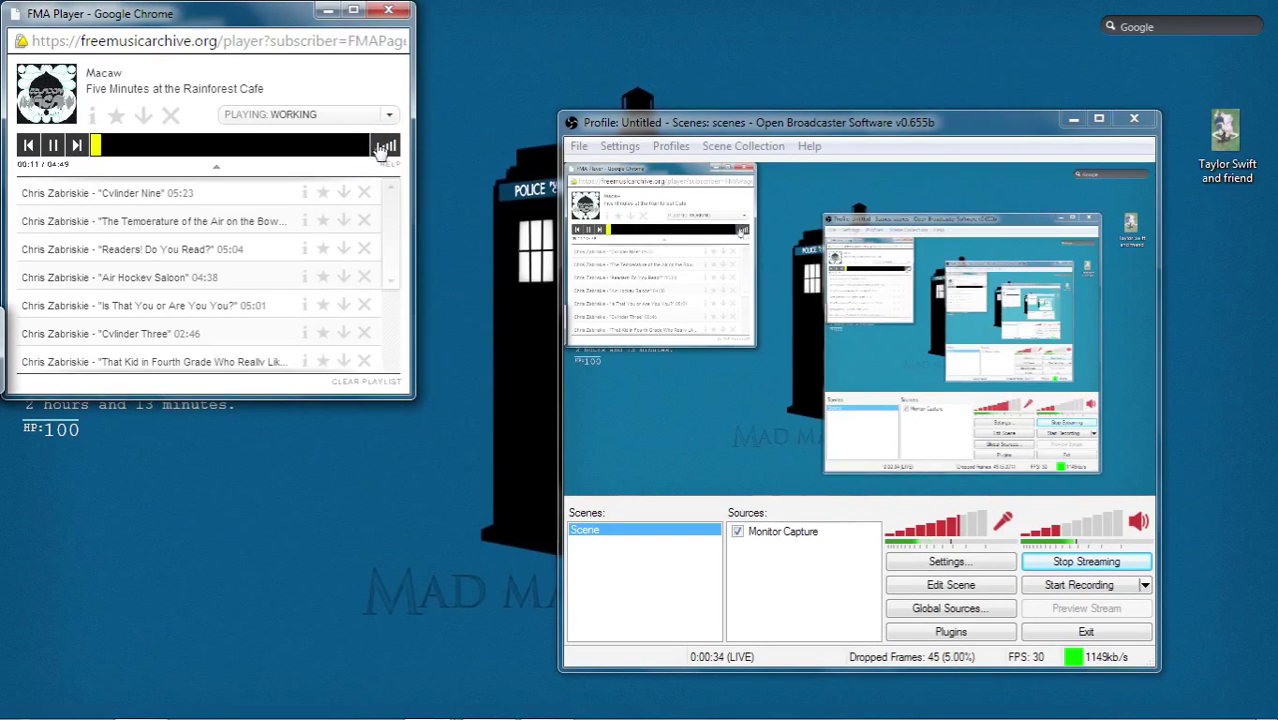
pyautogui.click(328, 12)
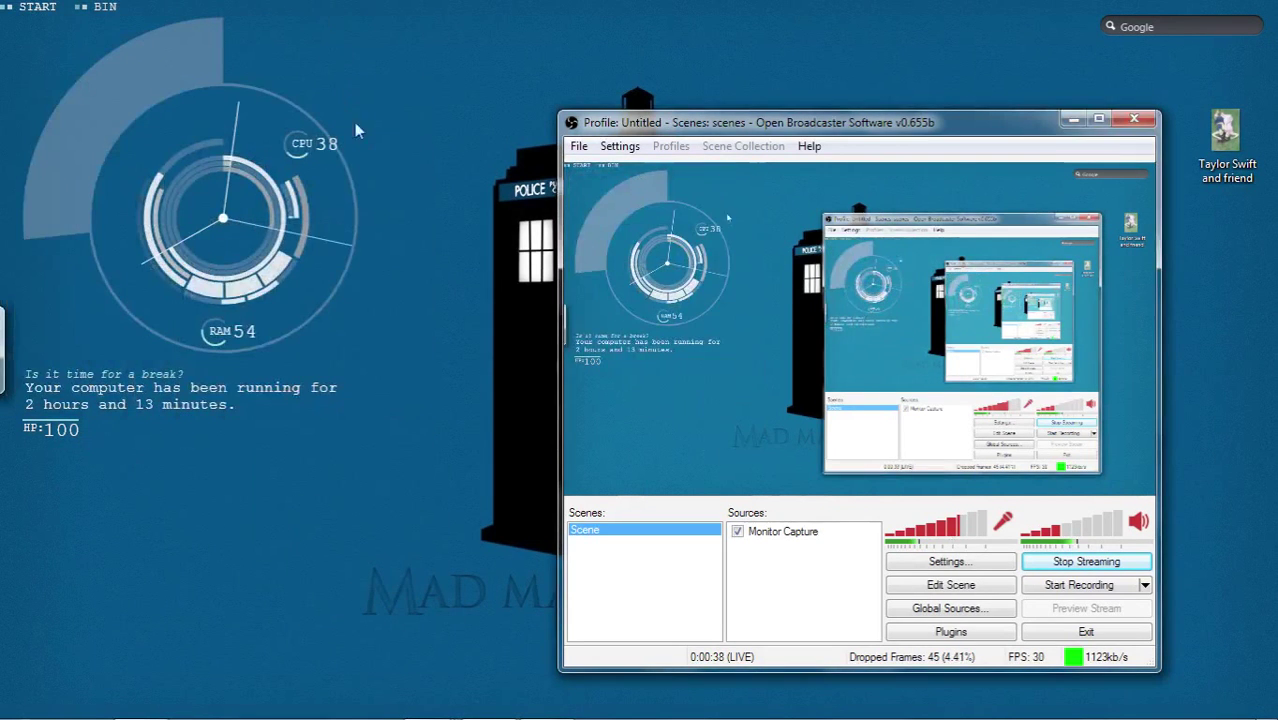
pyautogui.moveTo(489, 703)
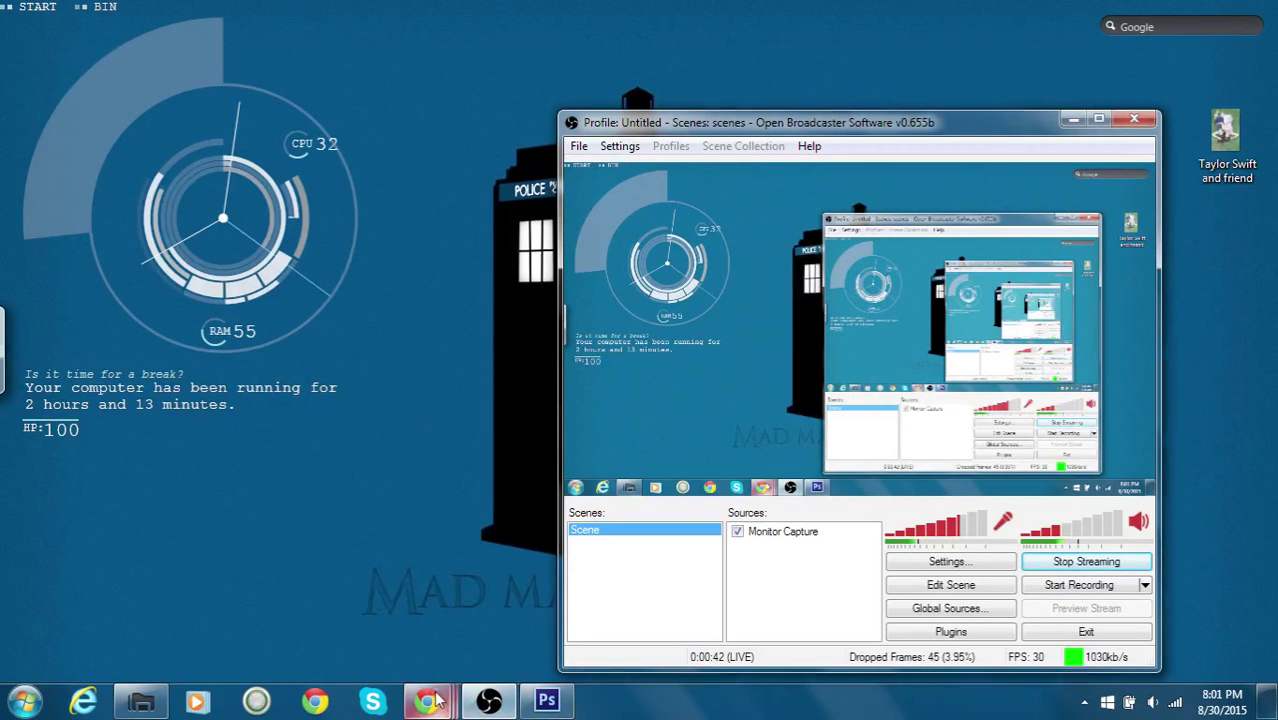
pyautogui.moveTo(428, 700)
pyautogui.click(592, 607)
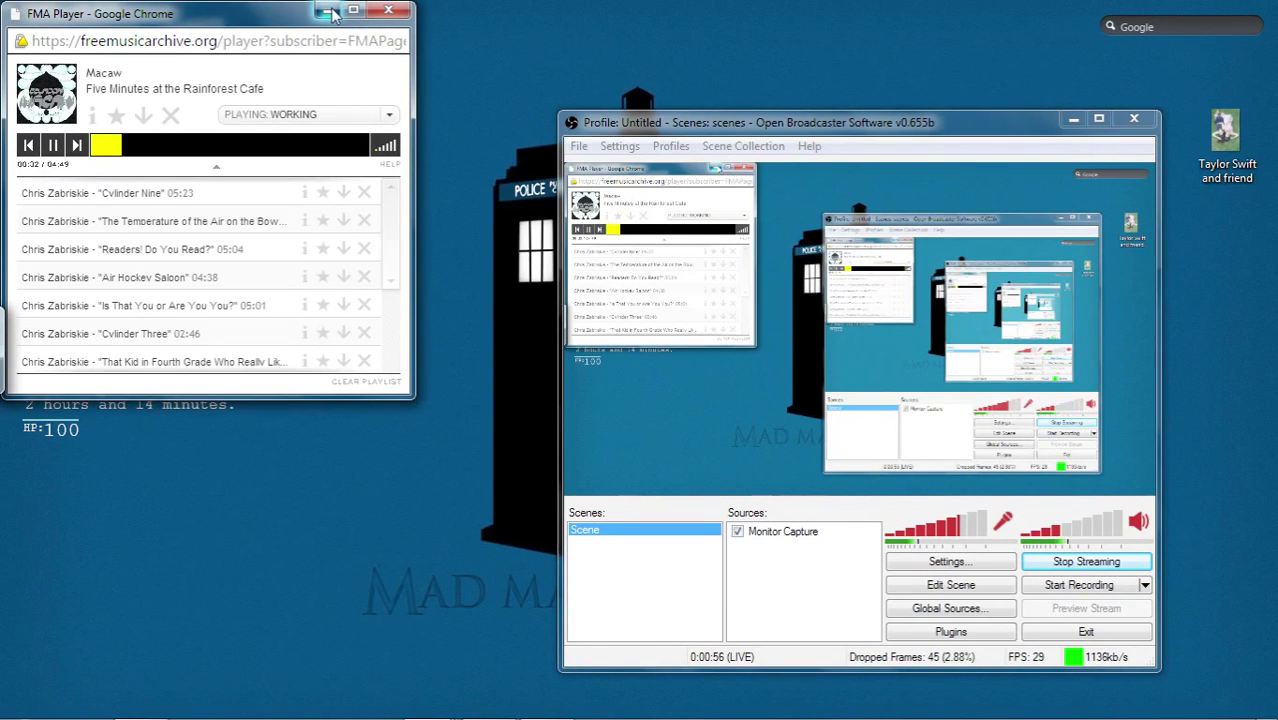
pyautogui.rightClick(381, 151)
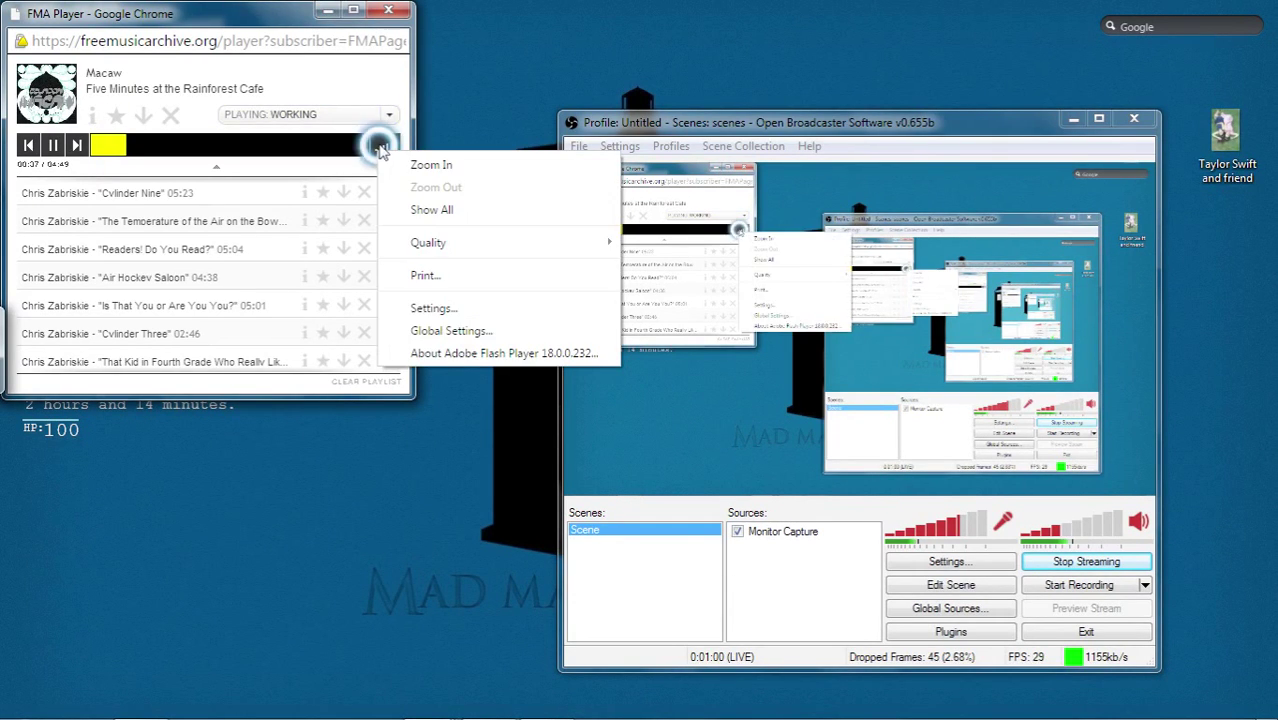
pyautogui.click(340, 80)
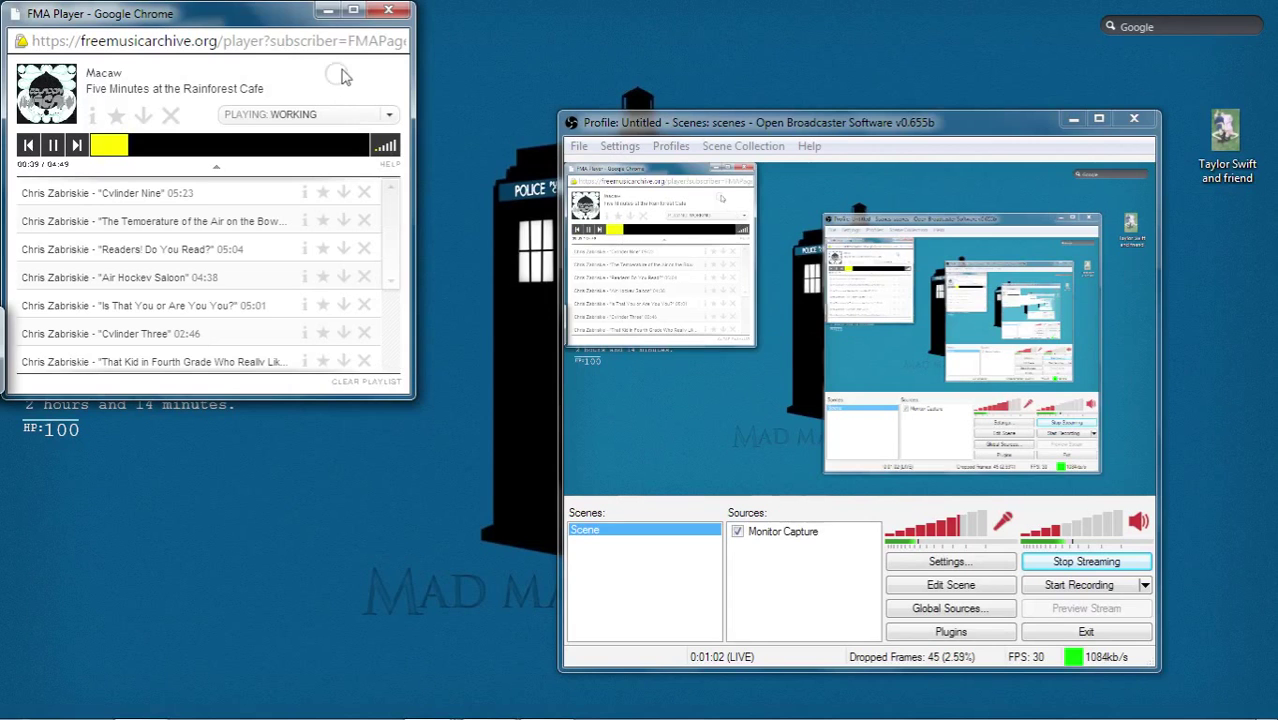
# - Close the YouTube Live Dashboard window and minimize the music player and Open Broadcaster Software windows to clear the desktop
pyautogui.click(329, 11)
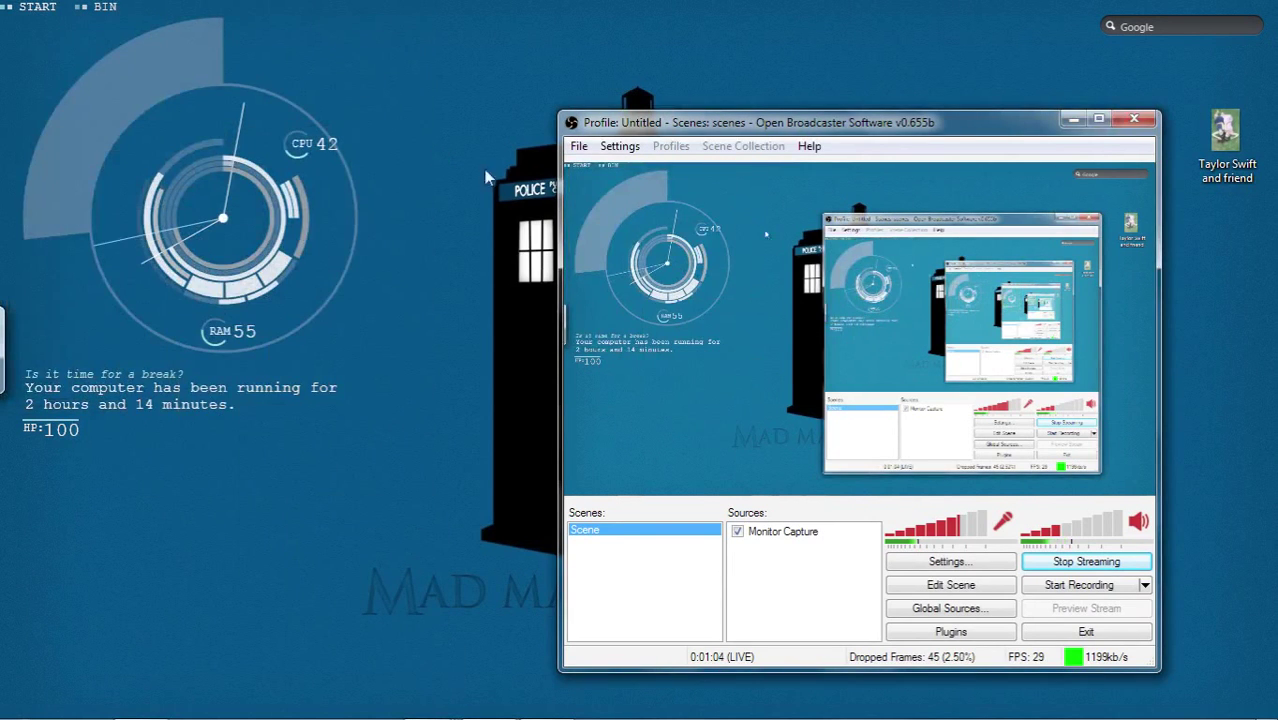
pyautogui.click(1073, 119)
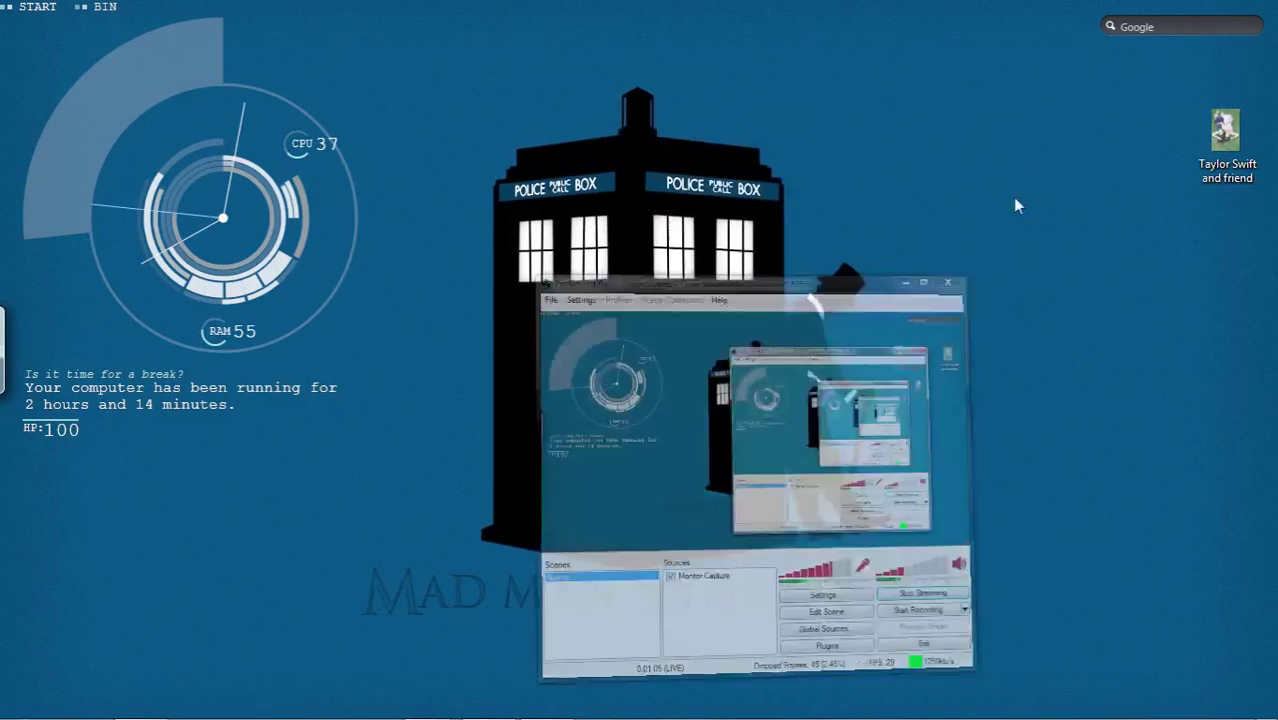
pyautogui.moveTo(700, 716)
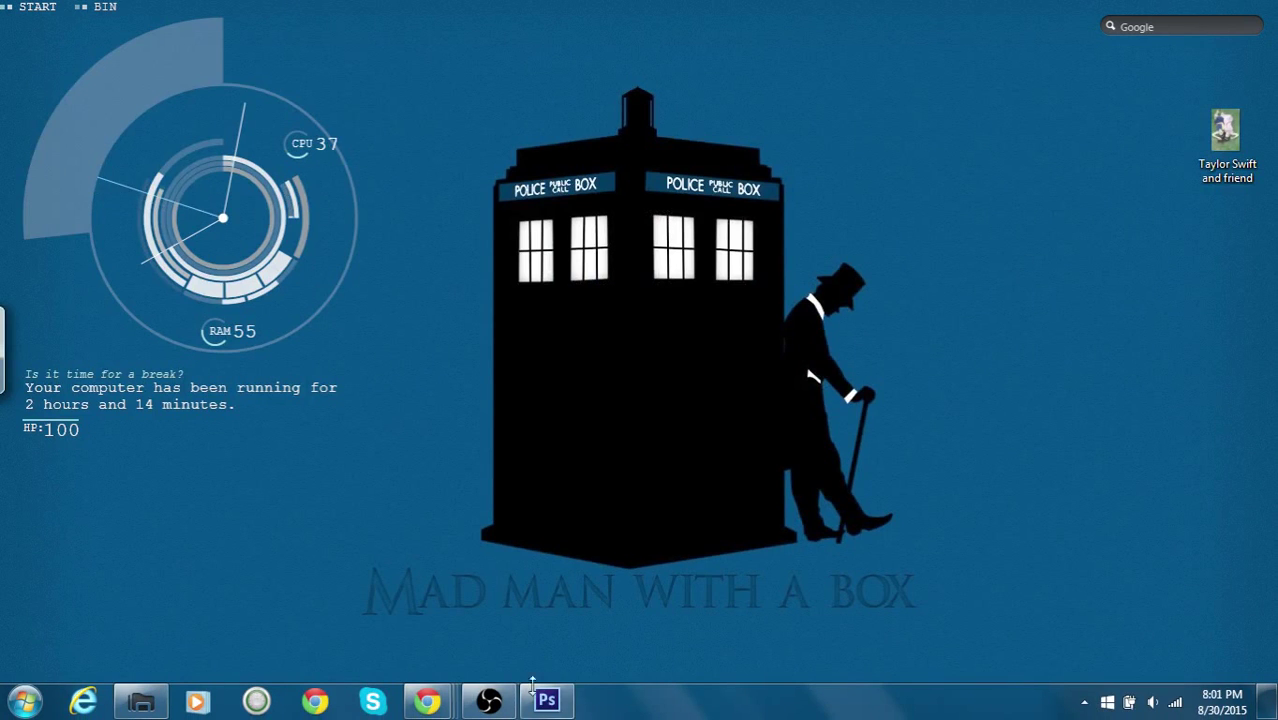
pyautogui.moveTo(438, 703)
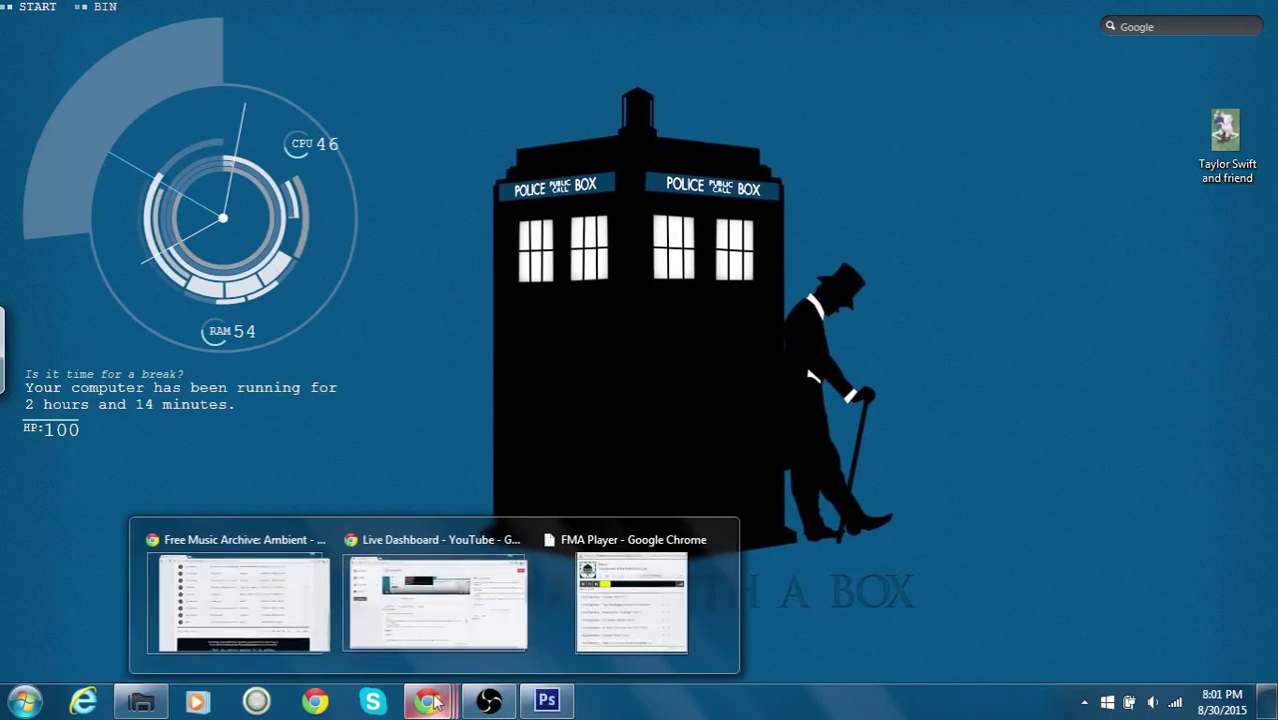
pyautogui.moveTo(517, 540)
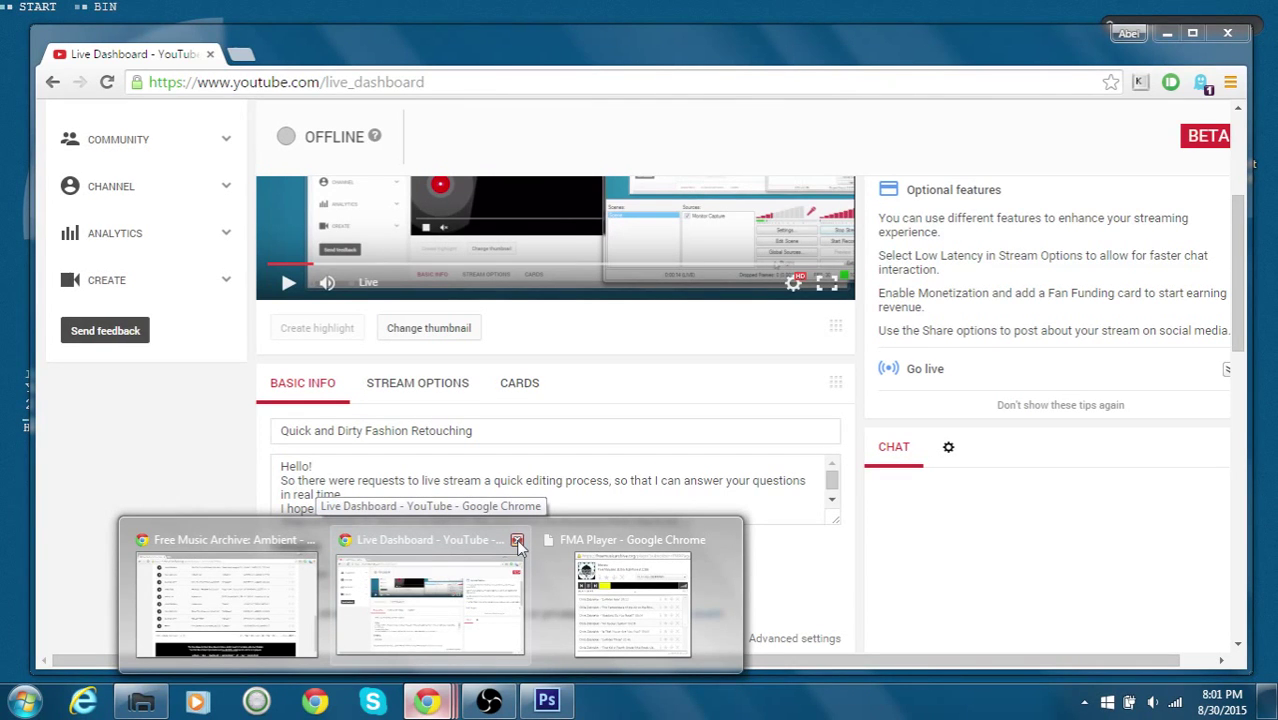
pyautogui.click(517, 540)
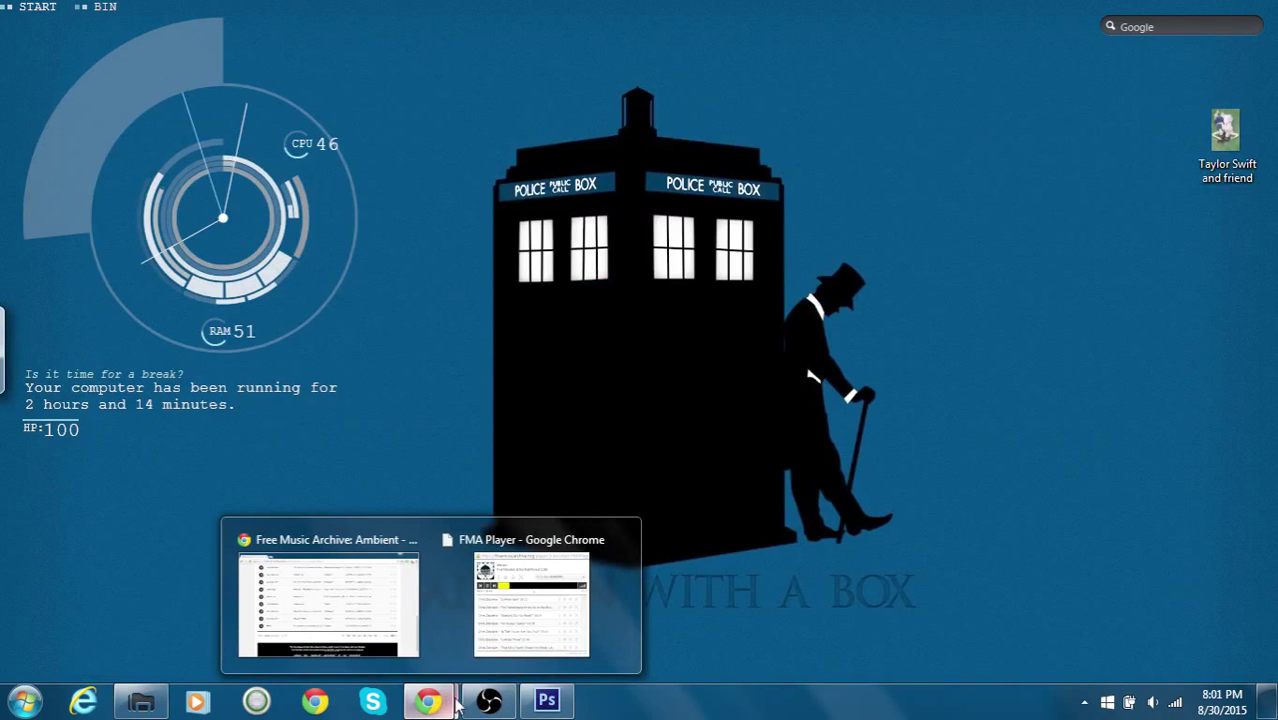
pyautogui.click(489, 702)
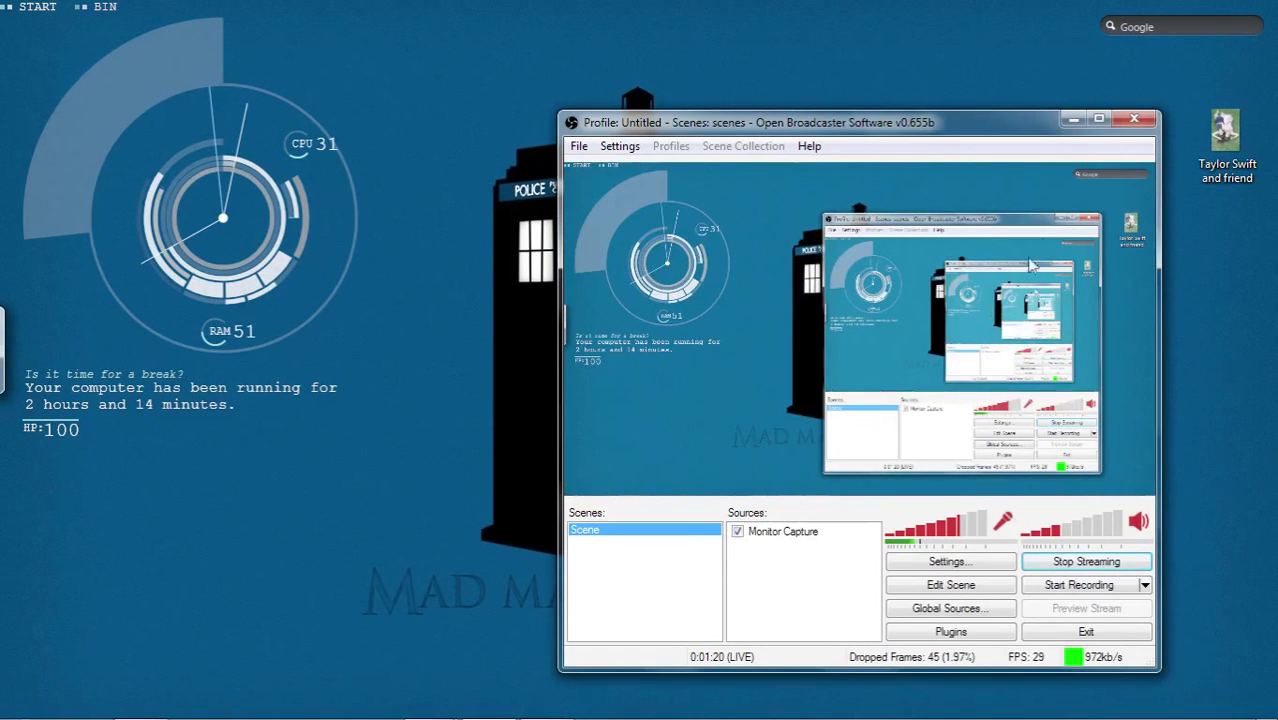
pyautogui.click(1072, 124)
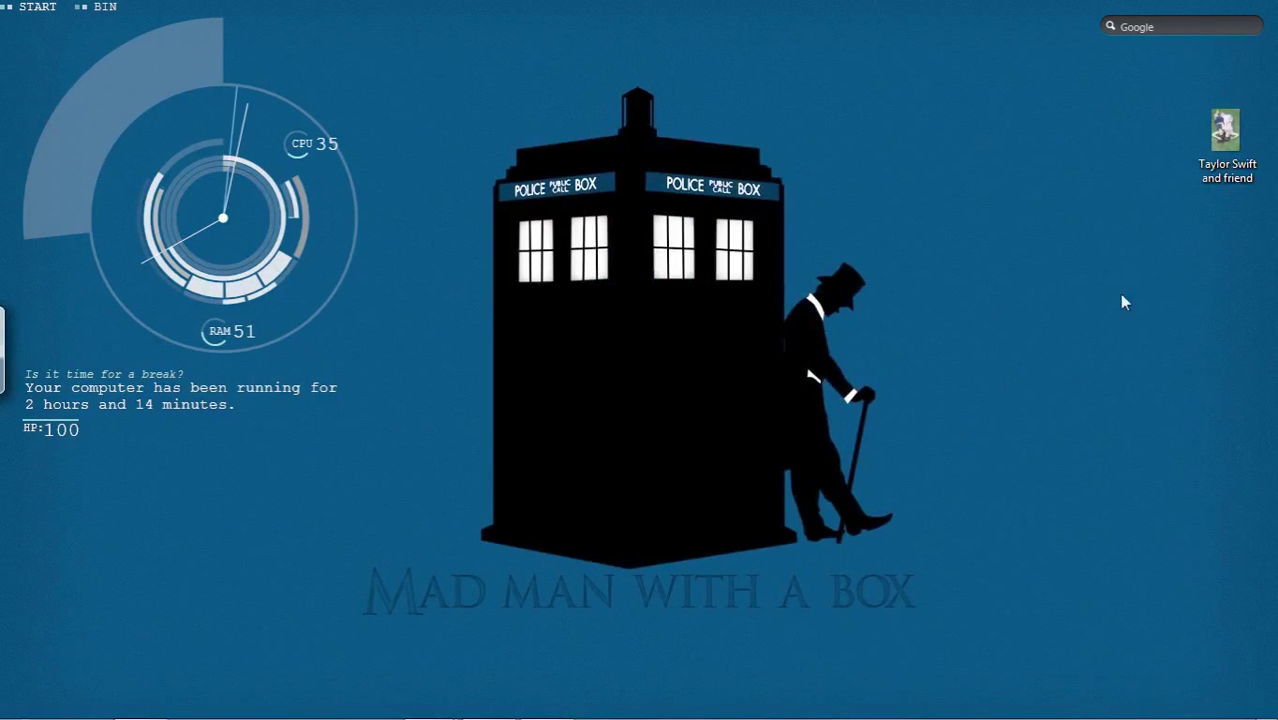
# - Preview the "Taylor Swift and friend" photo from the desktop in the image viewer and close the viewer
pyautogui.doubleClick(1232, 140)
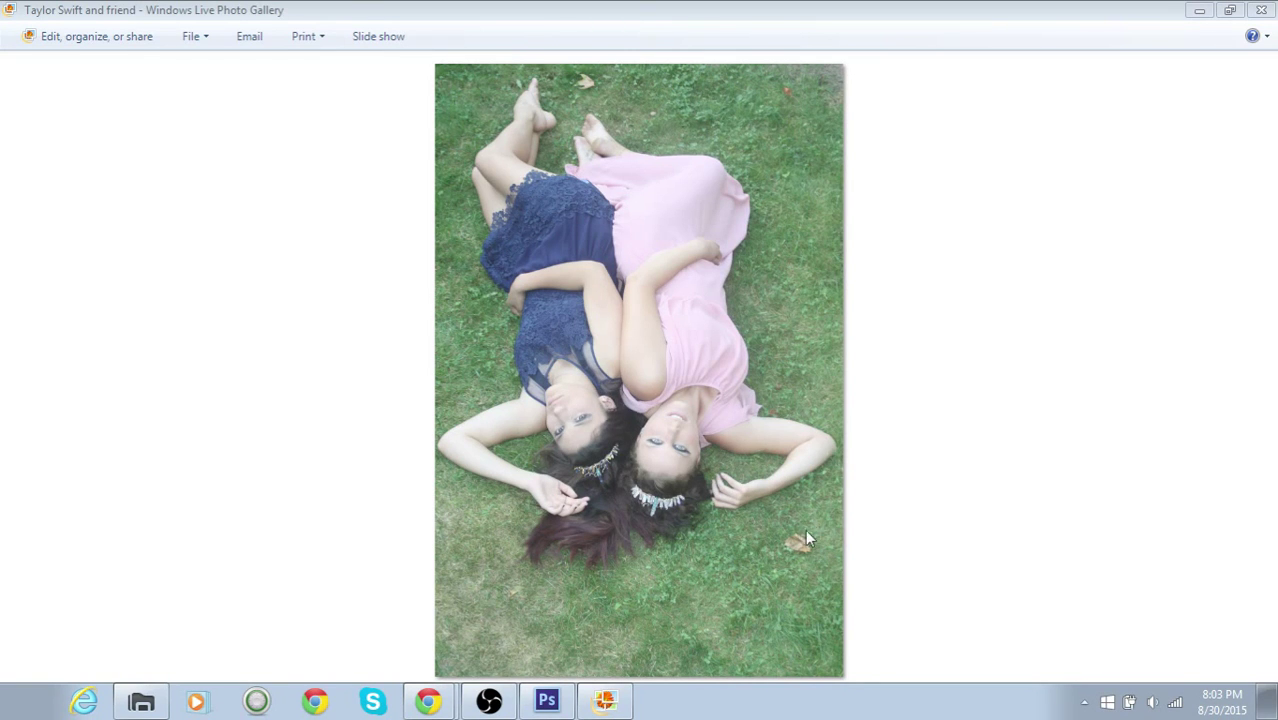
pyautogui.click(1262, 10)
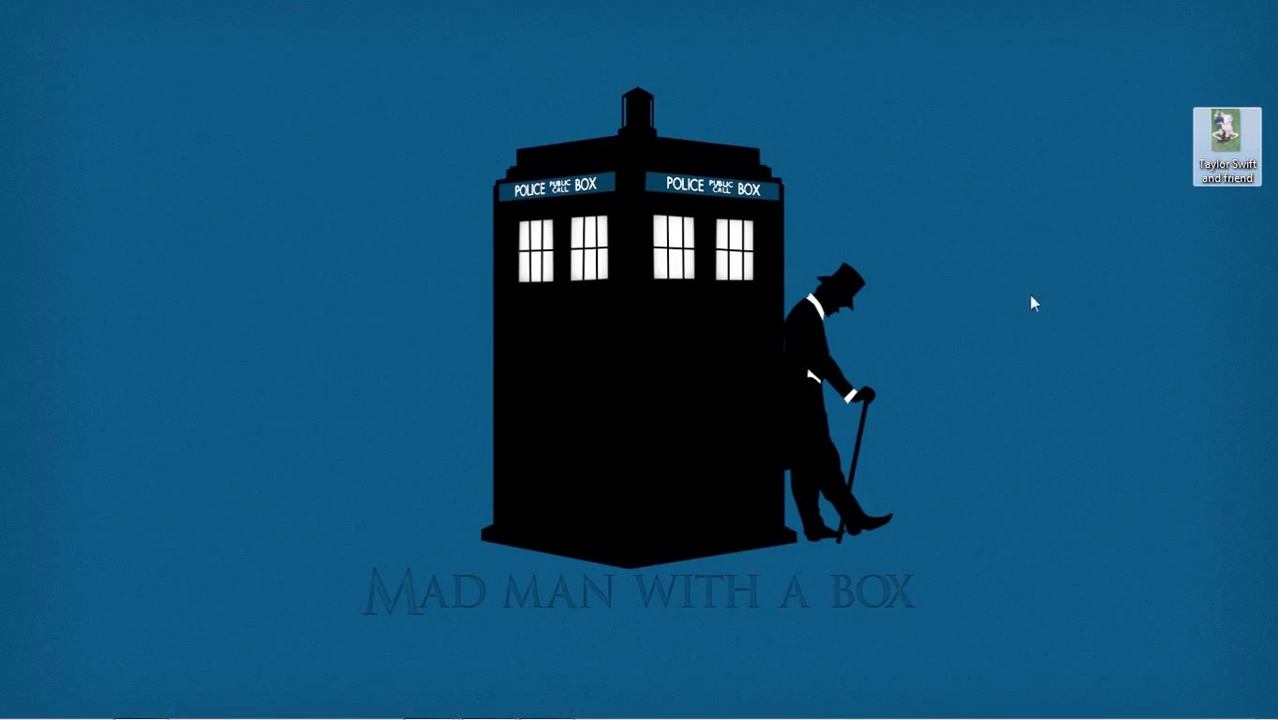
# - Switch to Photoshop and open the "Taylor Swift and friend" JPEG image from the Desktop folder
pyautogui.moveTo(702, 668)
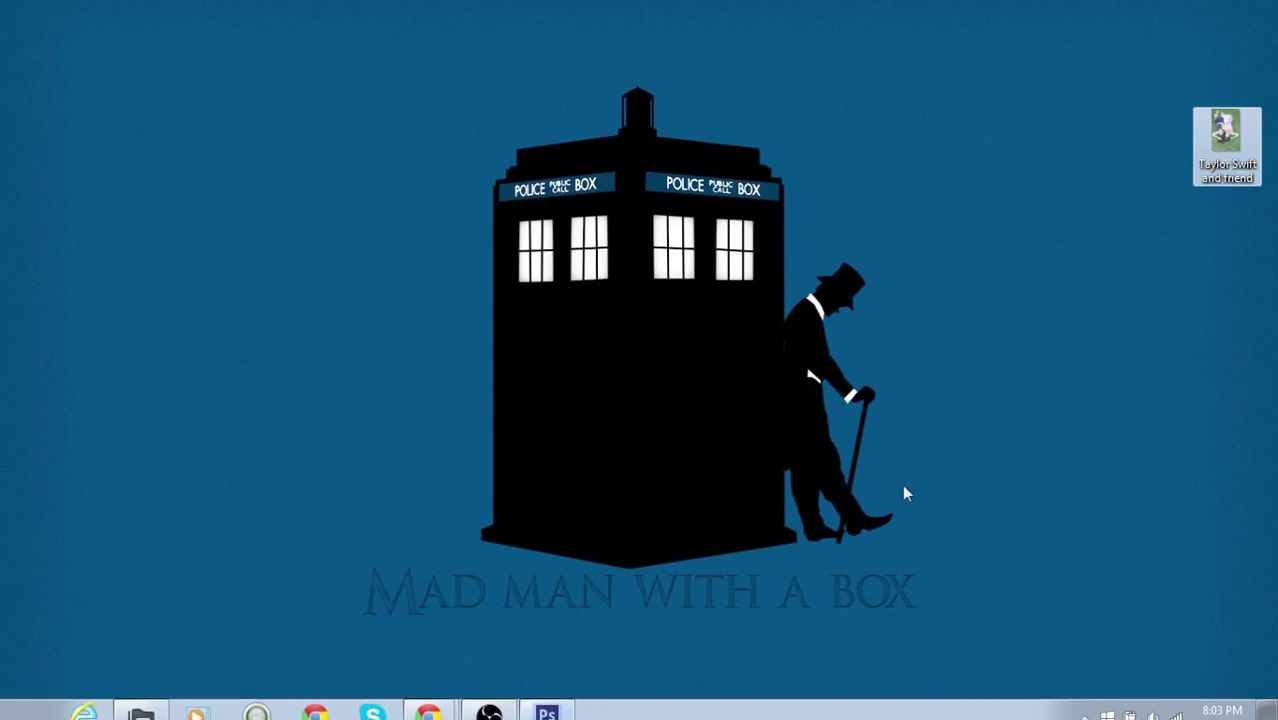
pyautogui.click(546, 712)
pyautogui.moveTo(95, 712)
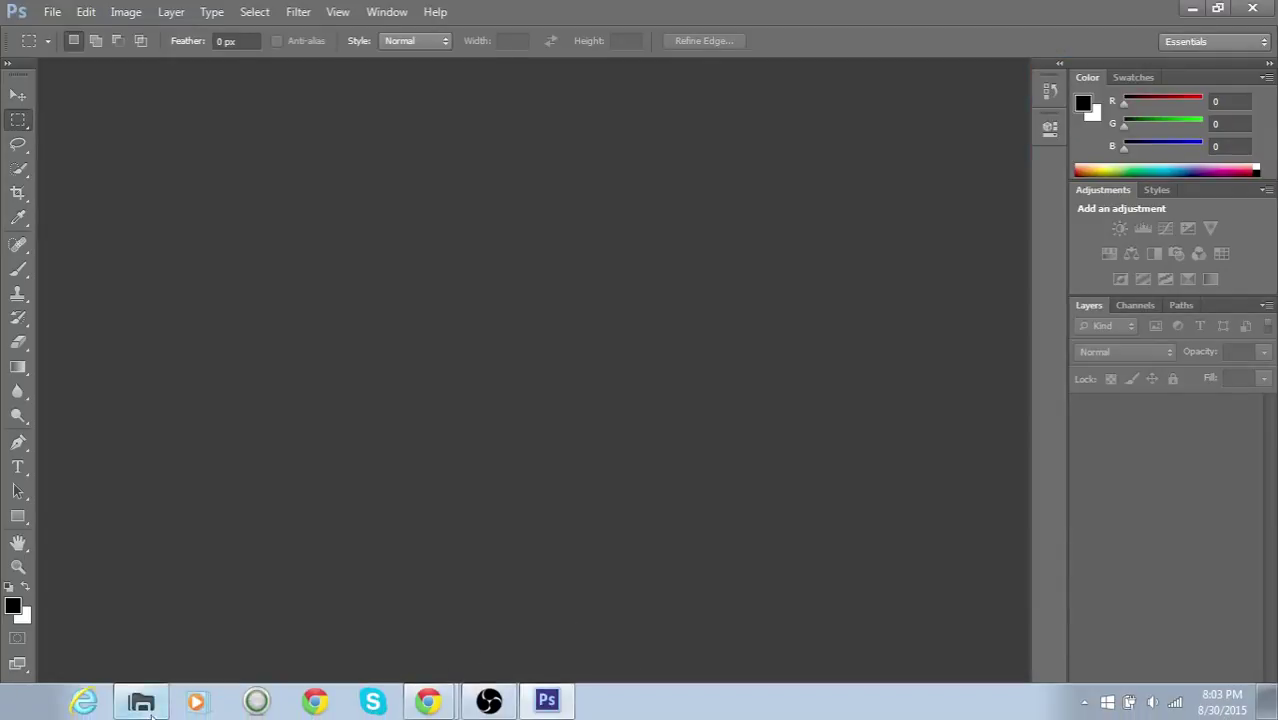
pyautogui.click(50, 12)
pyautogui.click(63, 49)
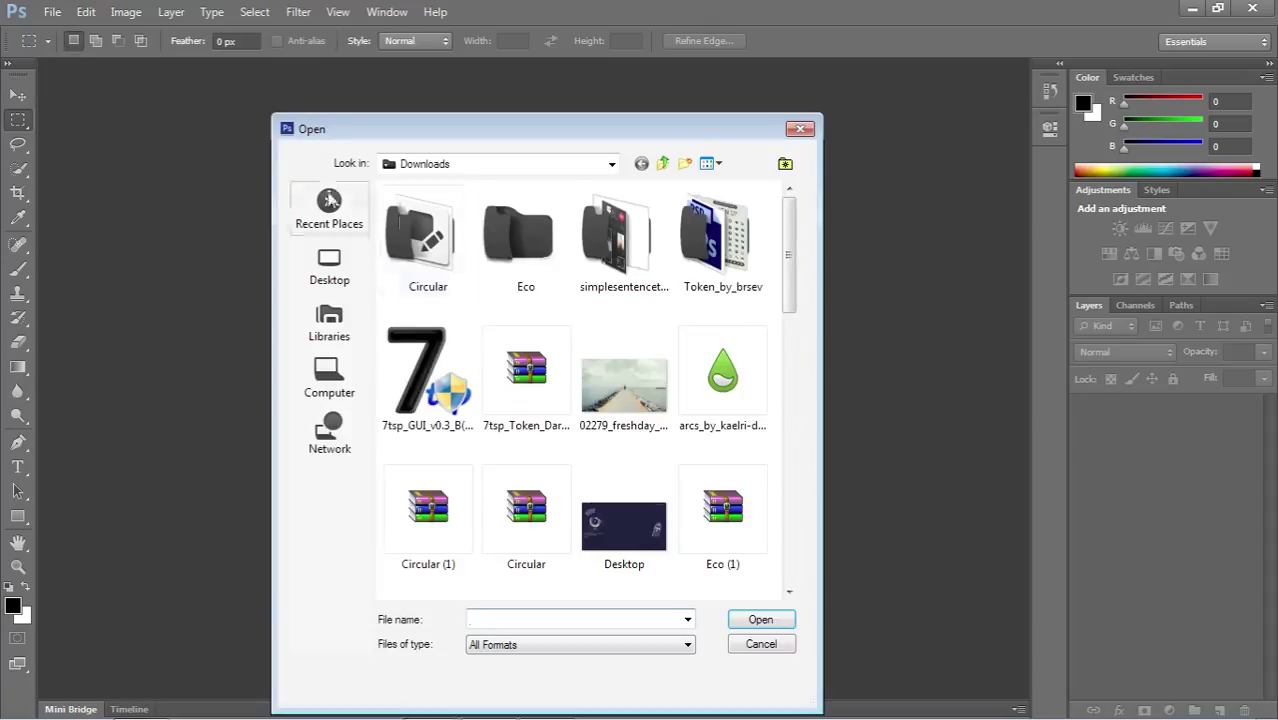
pyautogui.click(327, 272)
pyautogui.click(610, 300)
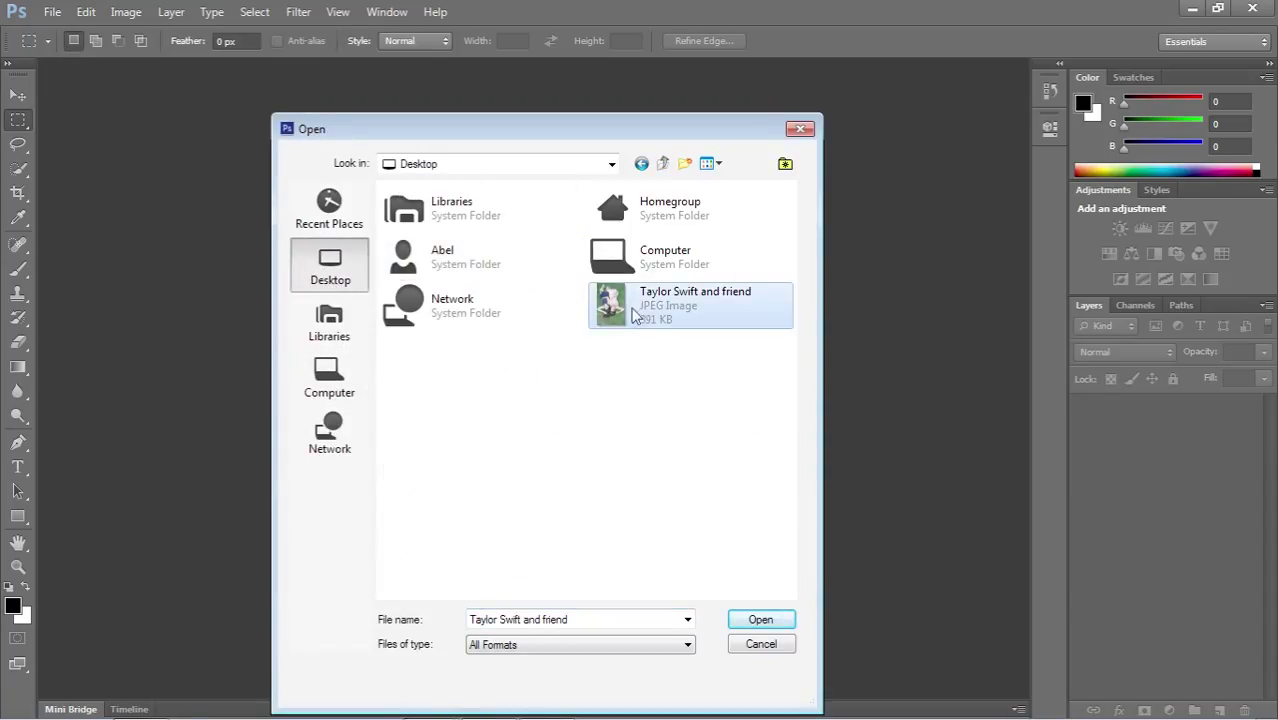
pyautogui.click(752, 624)
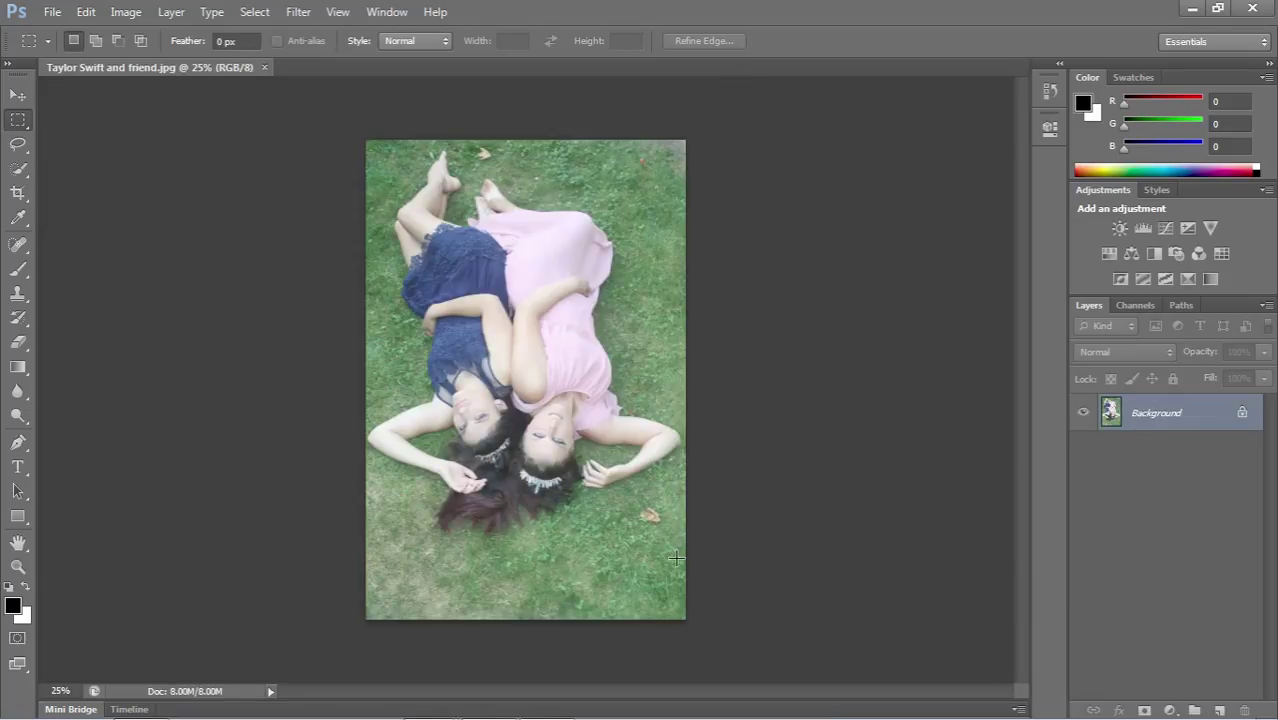
# - Examine both women's faces, hair and headpieces in the photo at 100% and at reduced magnification
pyautogui.hotkey('ctrl', '+')
pyautogui.hotkey('ctrl', '+')
pyautogui.hotkey('ctrl', '+')
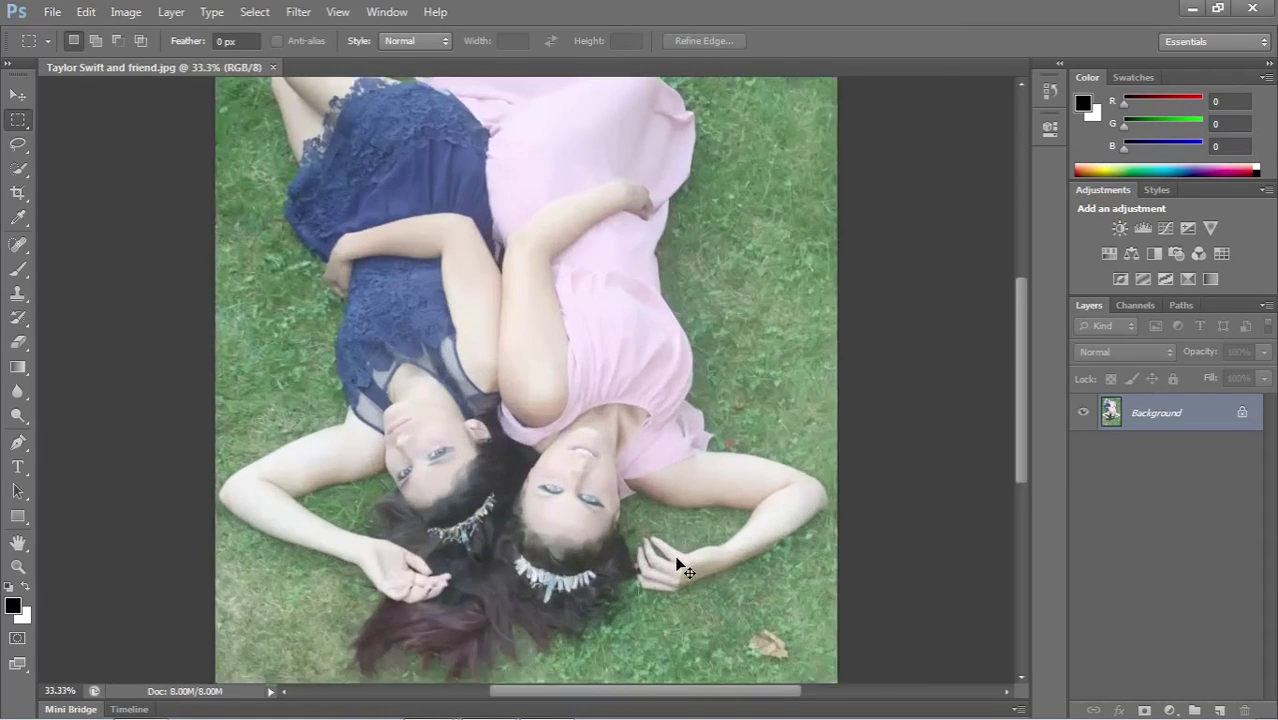
pyautogui.hotkey('ctrl', '+')
pyautogui.hotkey('ctrl', '+')
pyautogui.hotkey('ctrl', '-')
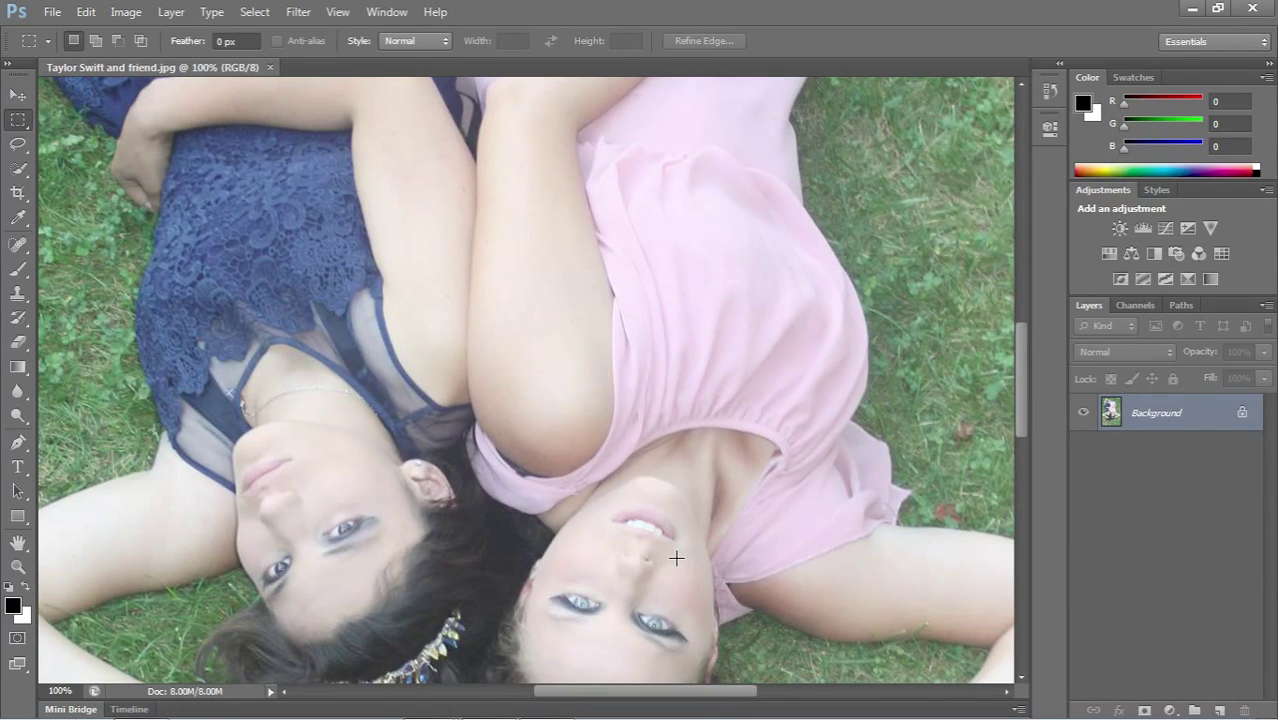
pyautogui.moveTo(474, 314); pyautogui.dragTo(496, 131)
pyautogui.moveTo(484, 284); pyautogui.dragTo(434, 265)
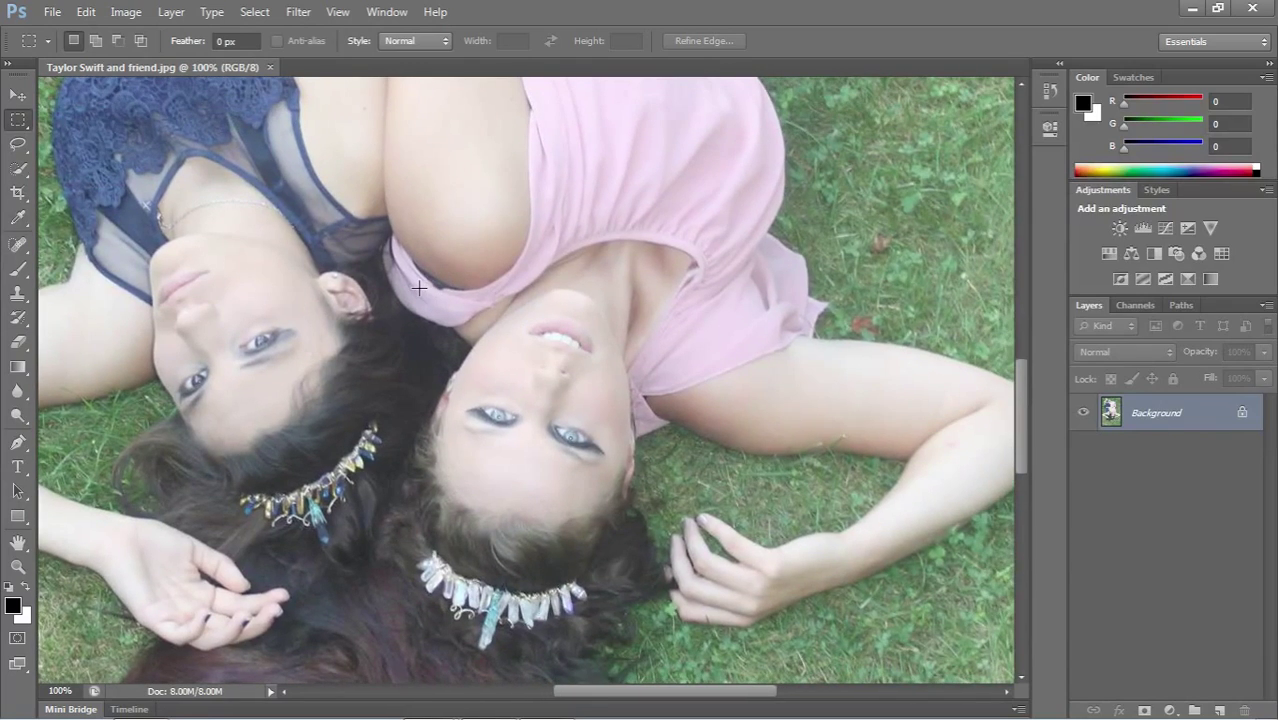
pyautogui.hotkey('ctrl', '-')
pyautogui.hotkey('ctrl', '-')
pyautogui.hotkey('ctrl', '-')
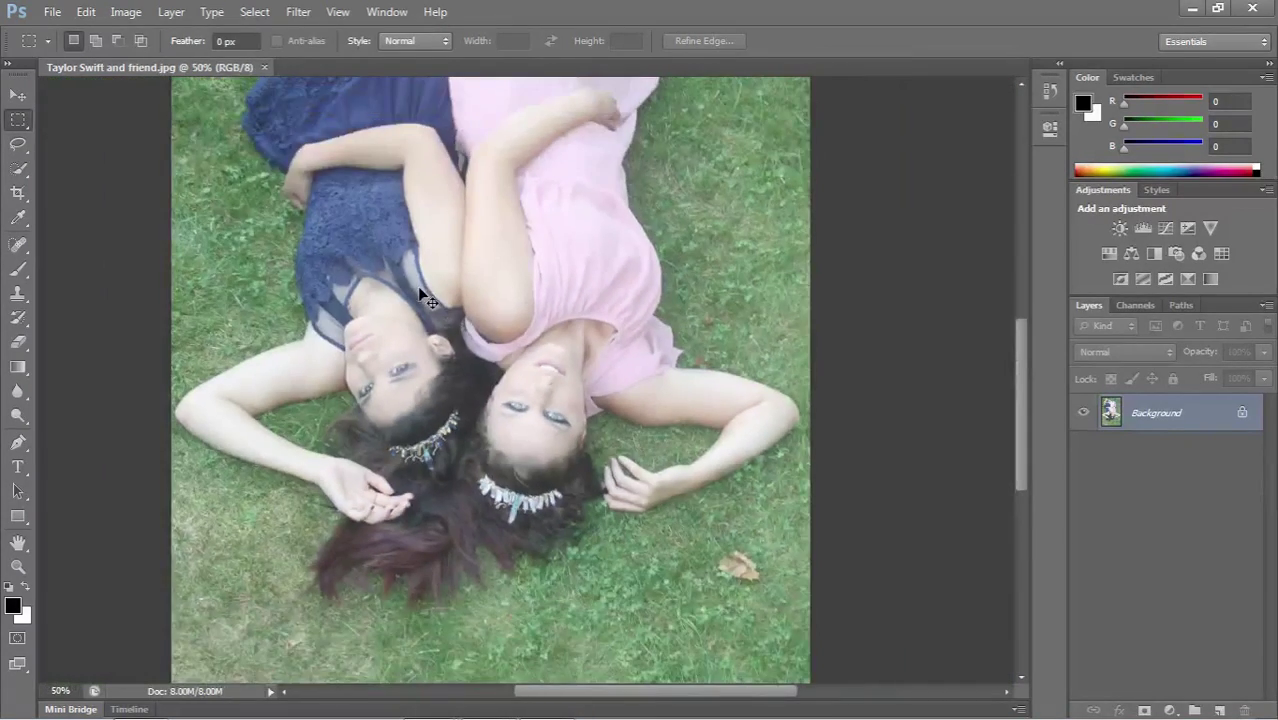
pyautogui.hotkey('ctrl', '+')
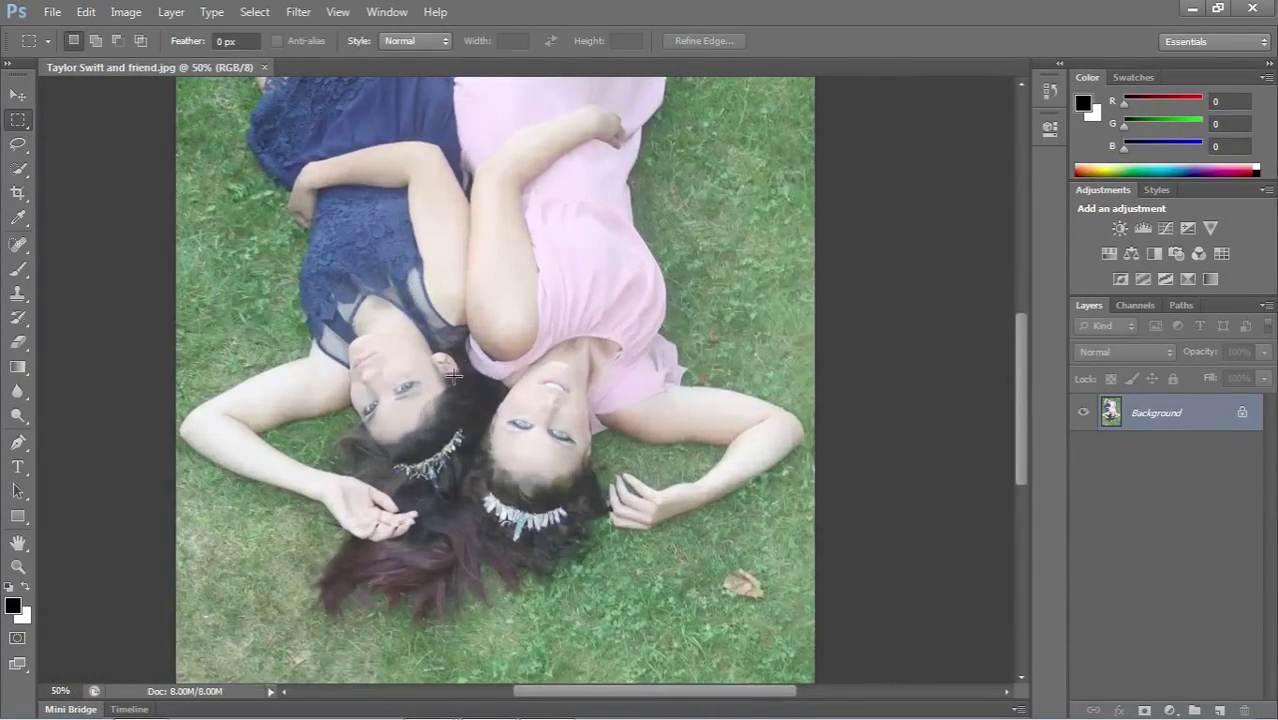
pyautogui.moveTo(511, 223); pyautogui.dragTo(556, 277)
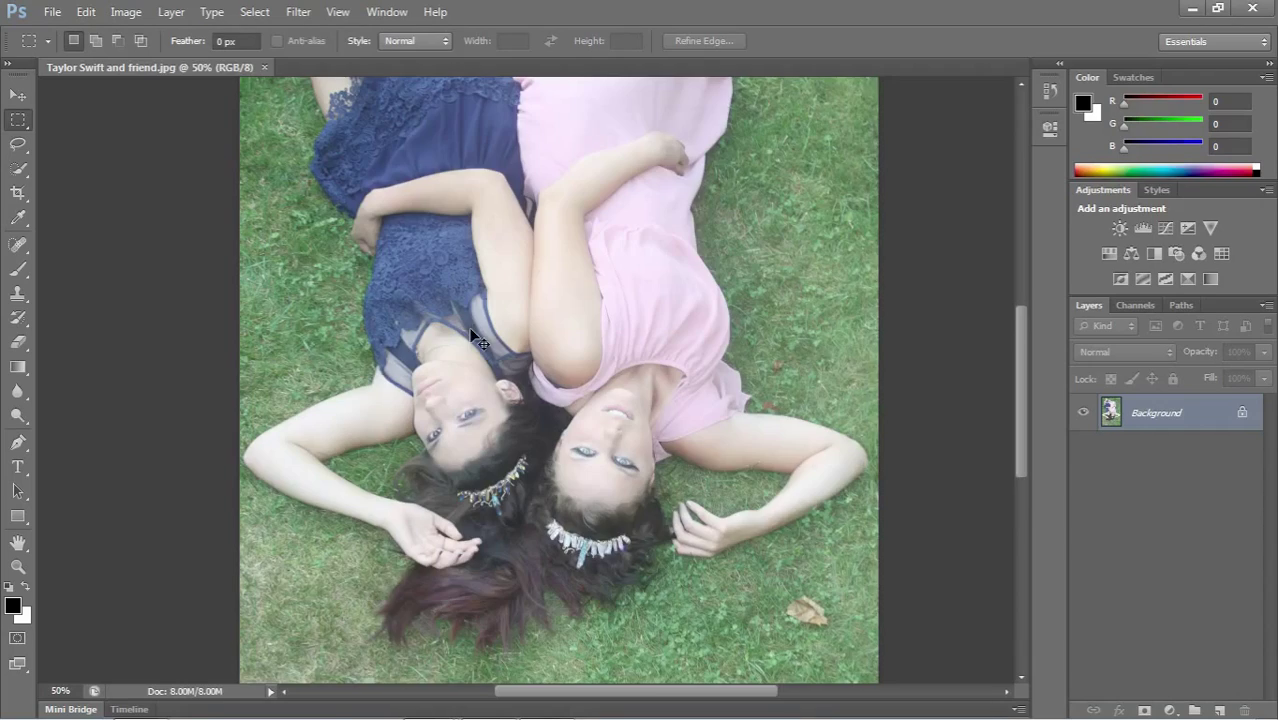
# - Examine the skin on the women's arms, necks and faces at 200%, and review the overall composition at 33.3%
pyautogui.hotkey('ctrl', '+')
pyautogui.hotkey('ctrl', '+')
pyautogui.hotkey('ctrl', '+')
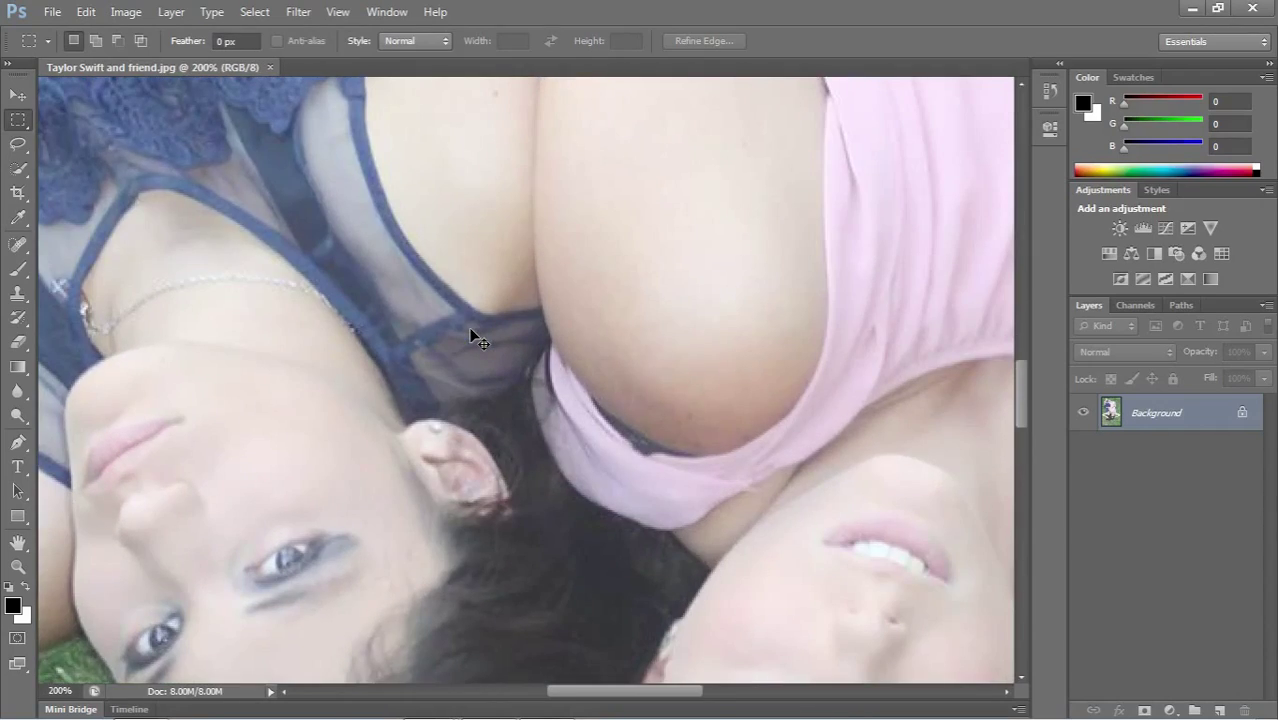
pyautogui.hotkey('ctrl', '-')
pyautogui.hotkey('ctrl', '+')
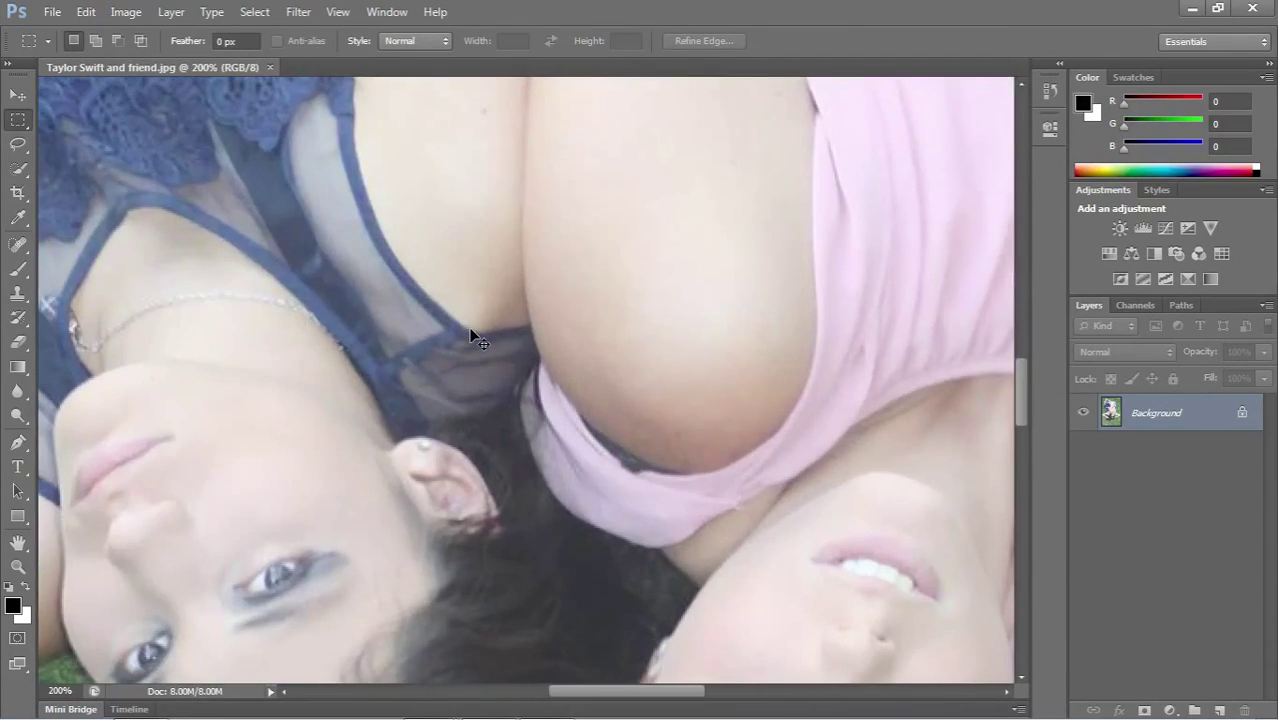
pyautogui.hotkey('ctrl', '-')
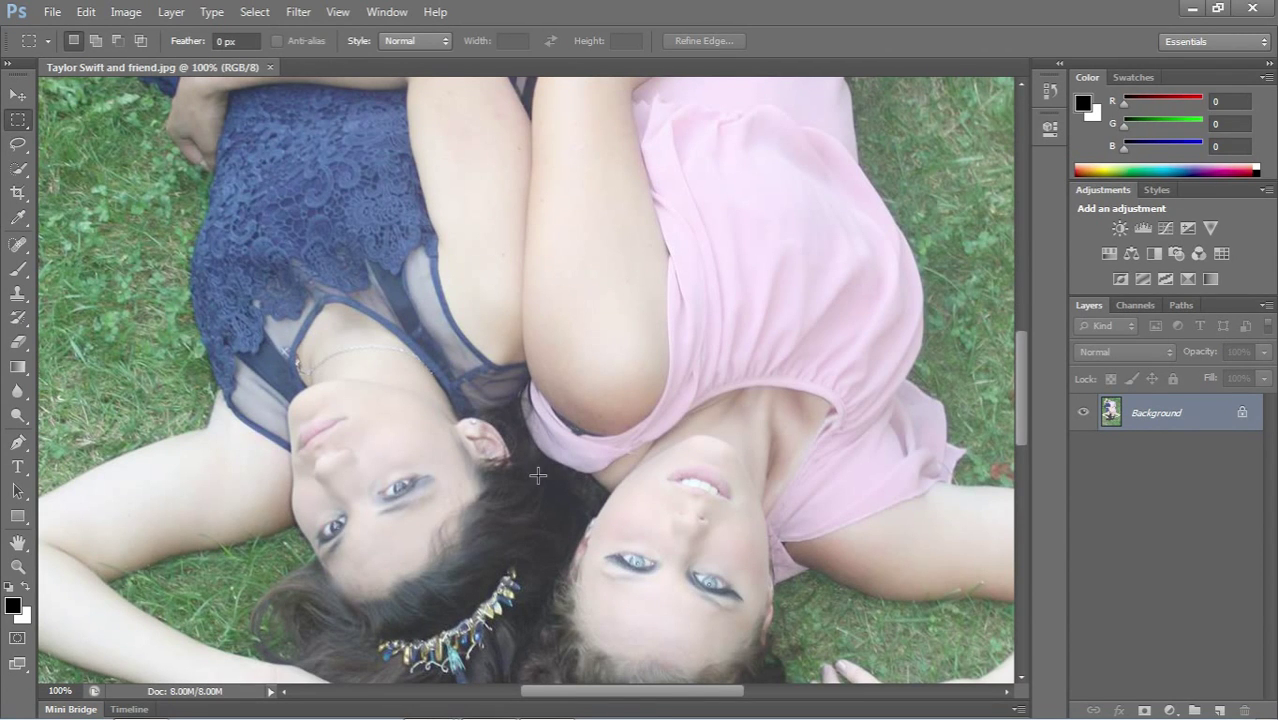
pyautogui.hotkey('ctrl', '-')
pyautogui.hotkey('ctrl', '-')
pyautogui.hotkey('ctrl', '-')
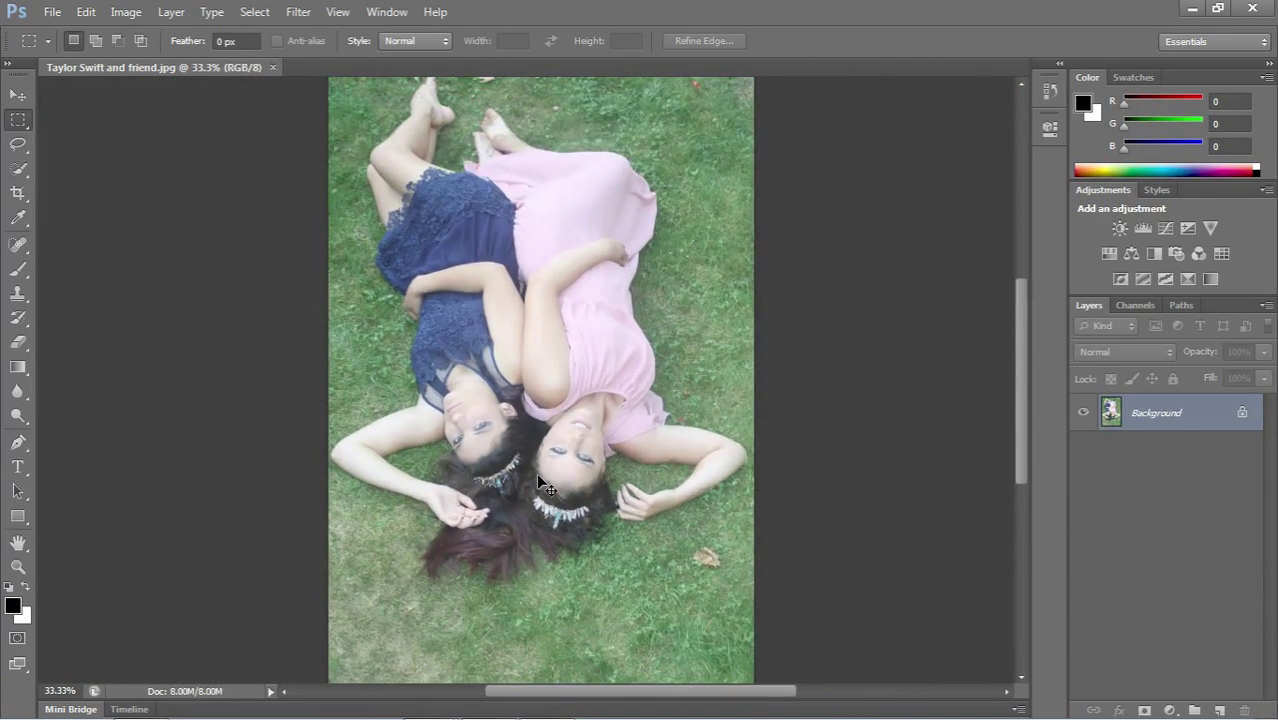
pyautogui.hotkey('ctrl', '-')
pyautogui.hotkey('ctrl', '+')
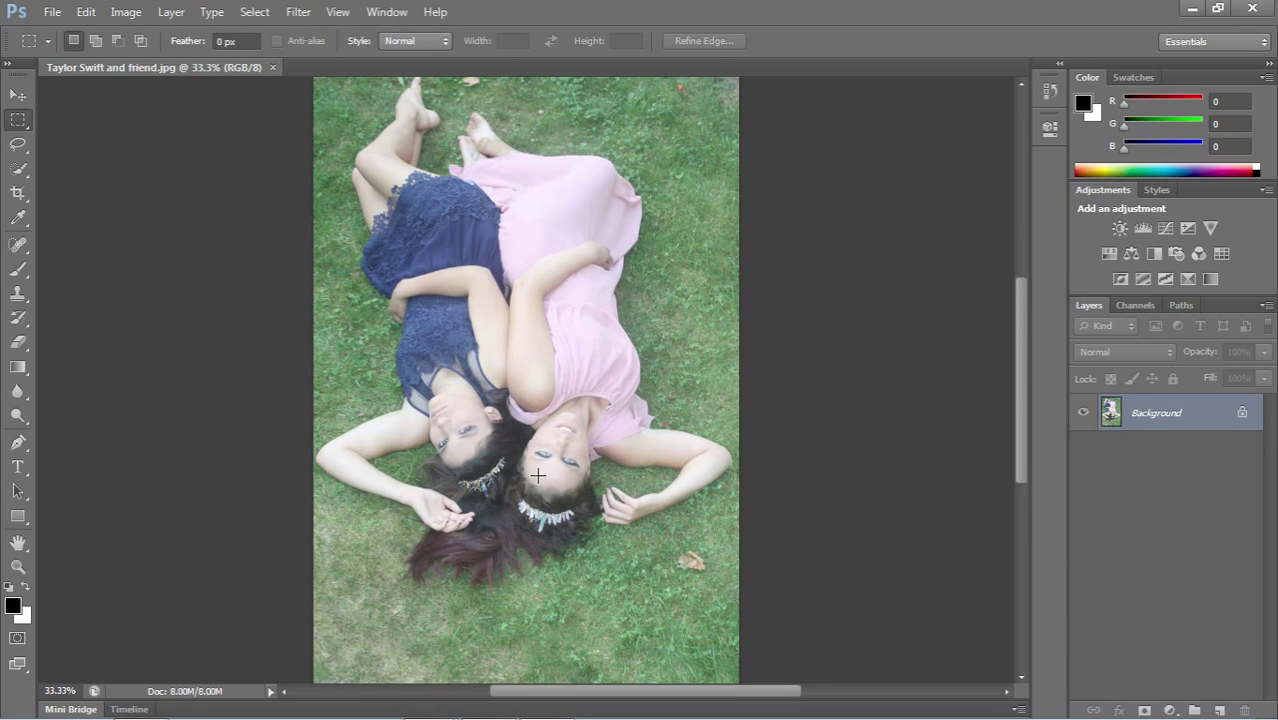
# - Activate the Spot Healing Brush and duplicate the Background layer twice to get two working copies above it
pyautogui.press('j')
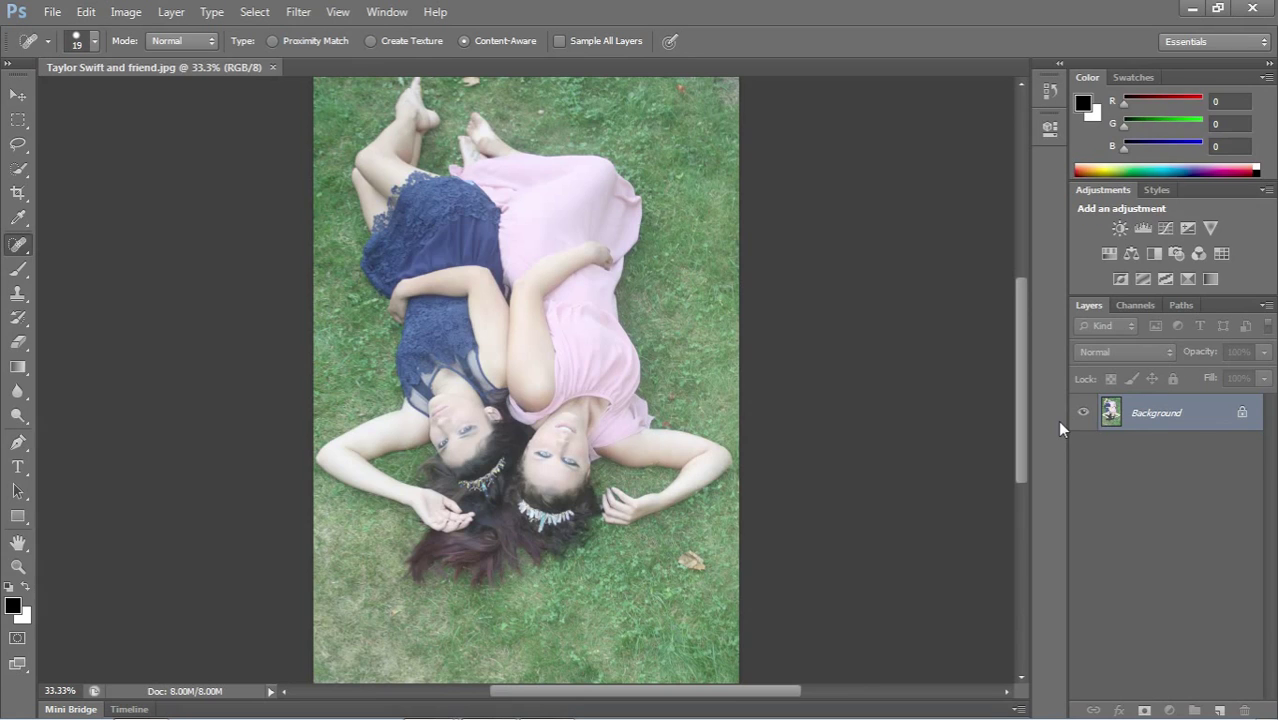
pyautogui.hotkey('ctrl', 'j')
pyautogui.hotkey('ctrl', 'j')
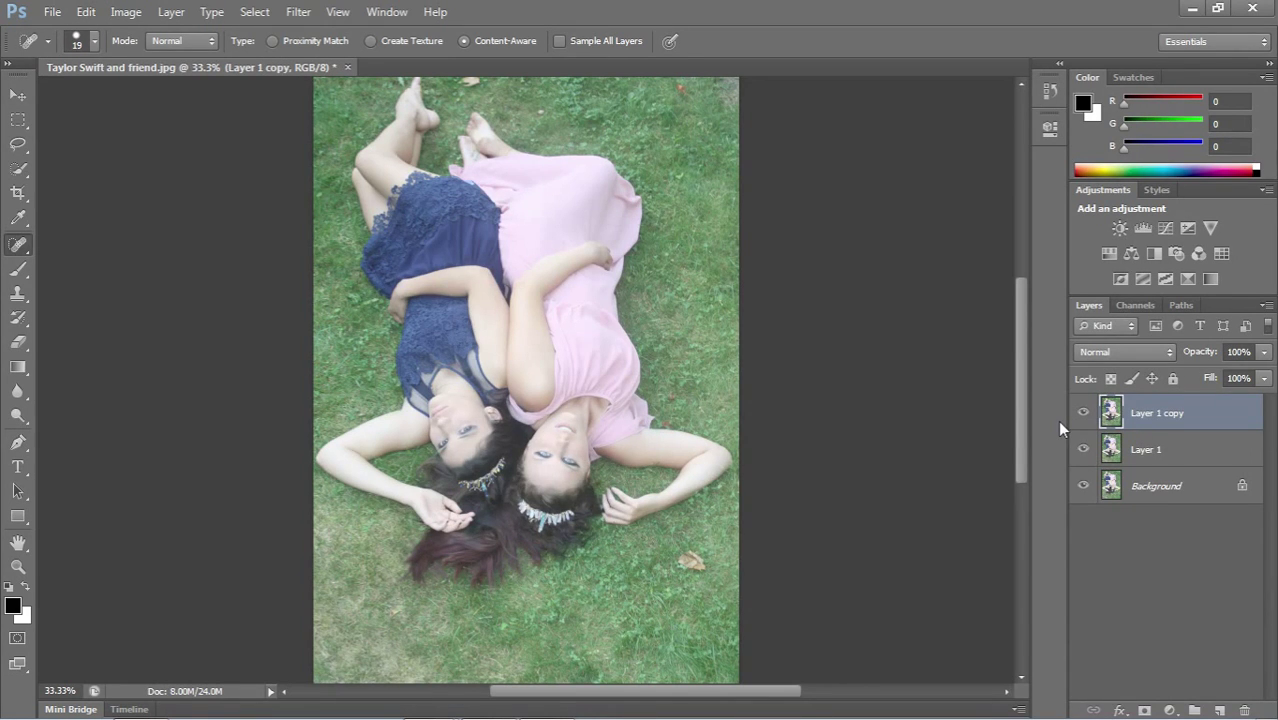
# - Rename the lower duplicate layer "Paint" and the upper duplicate layer "Texture"
pyautogui.doubleClick(1160, 452)
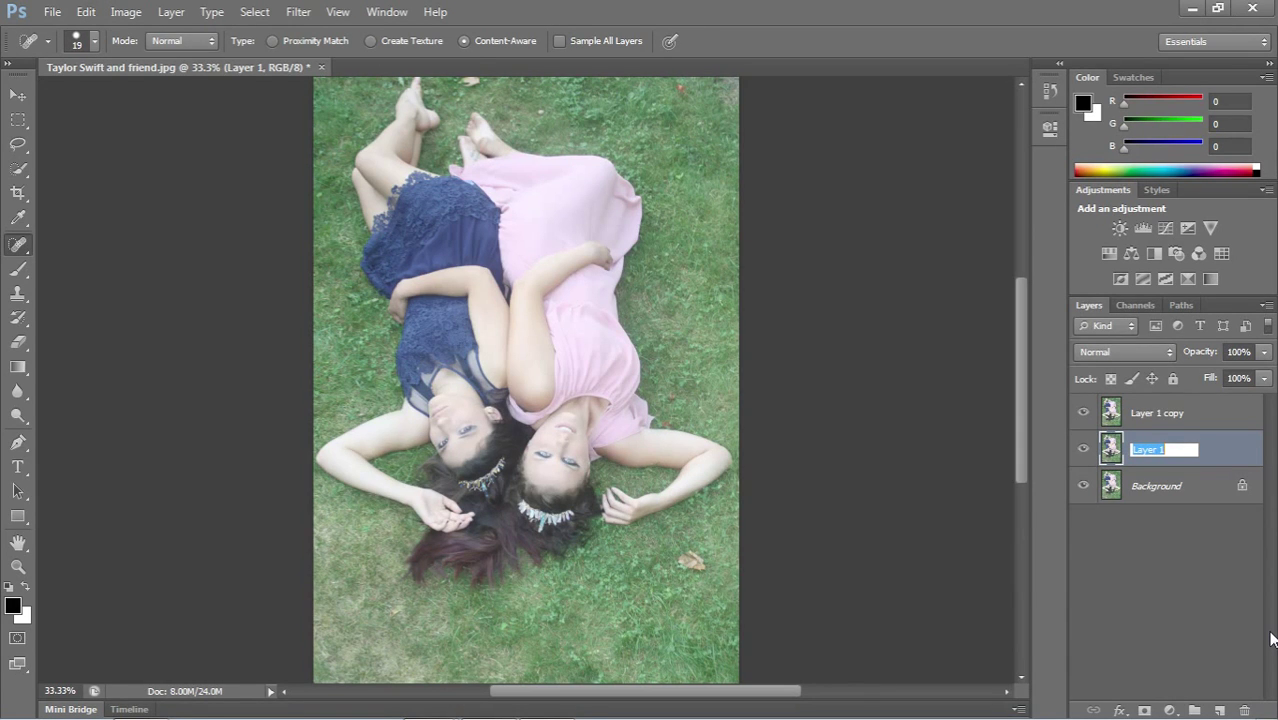
pyautogui.write('Co')
pyautogui.press('Return')
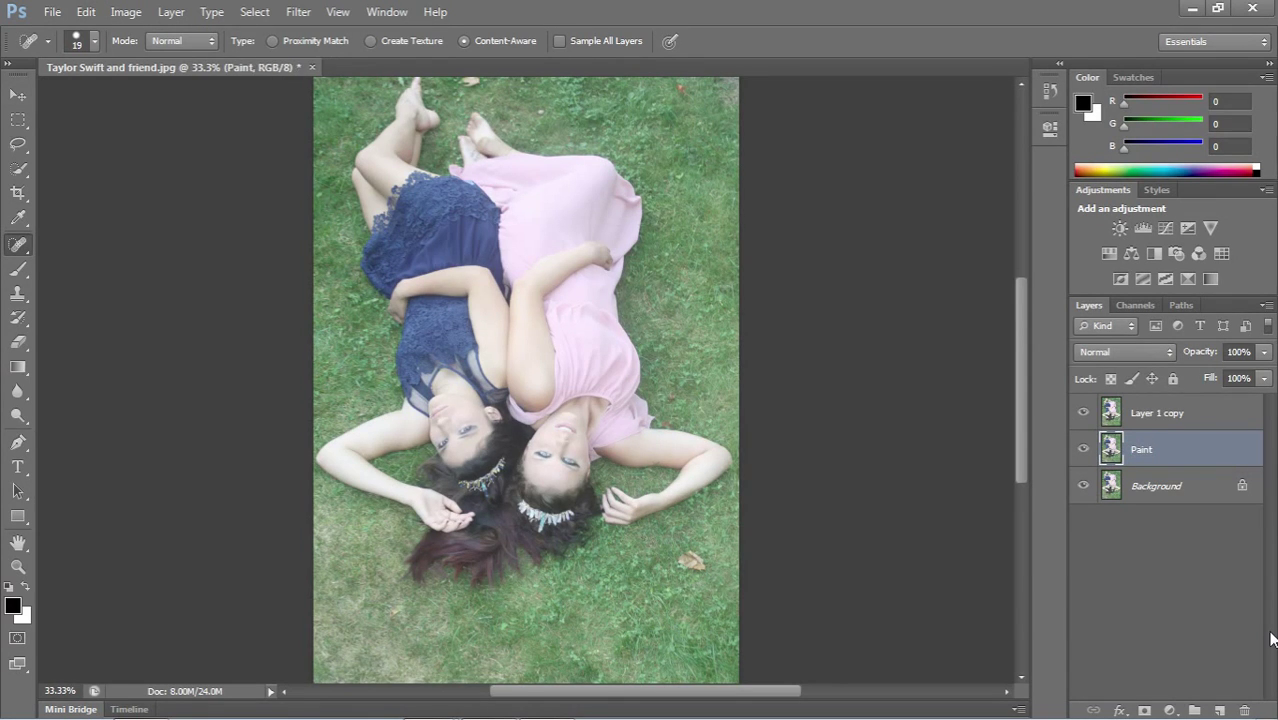
pyautogui.doubleClick(1148, 413)
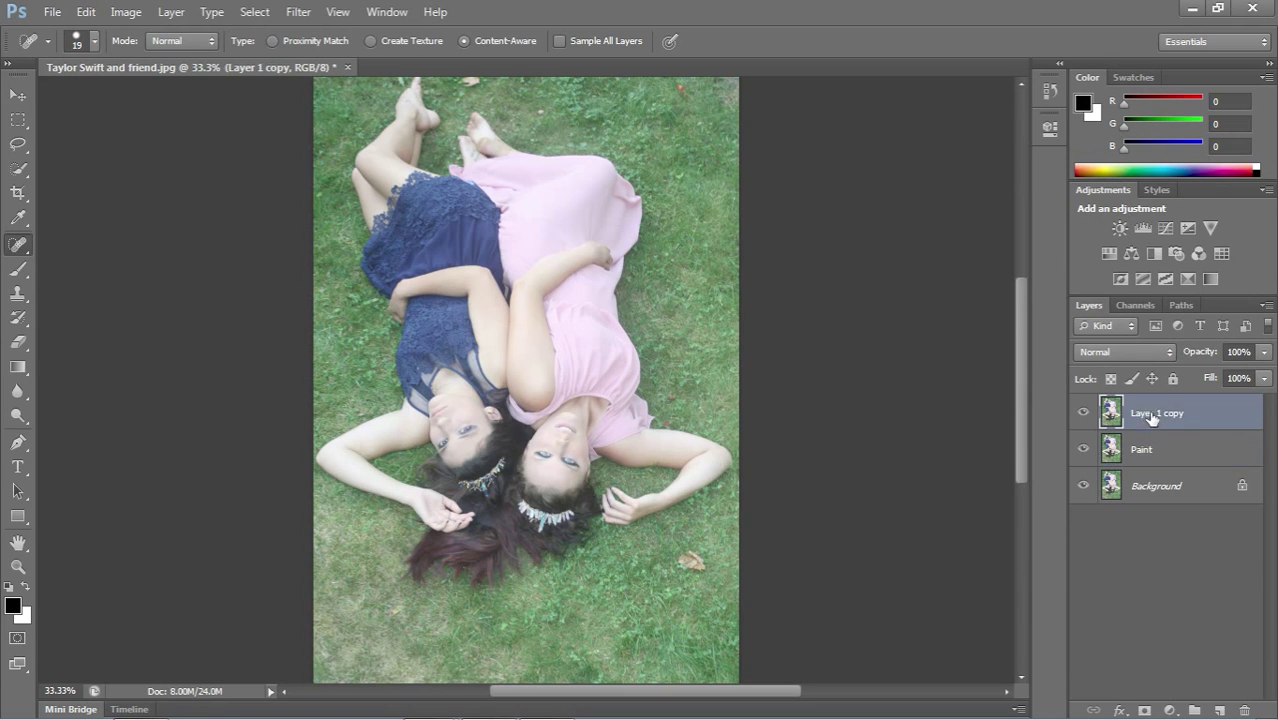
pyautogui.write('Texture')
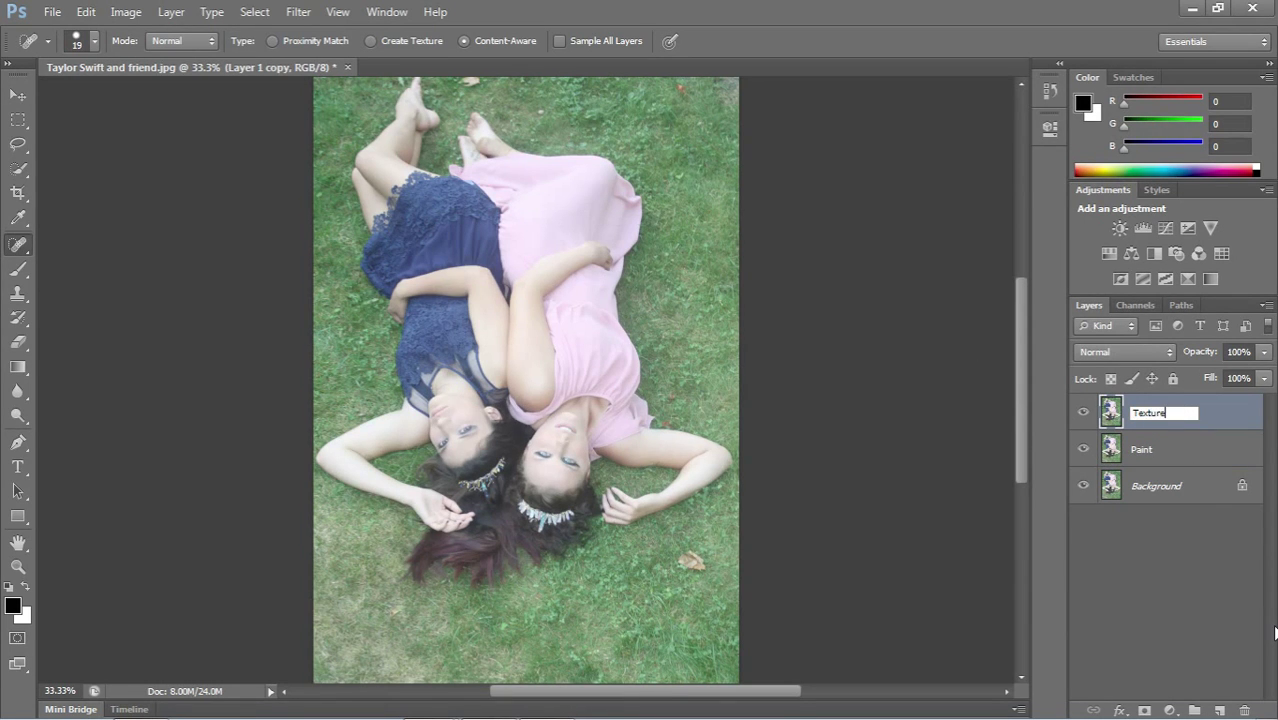
pyautogui.press('Return')
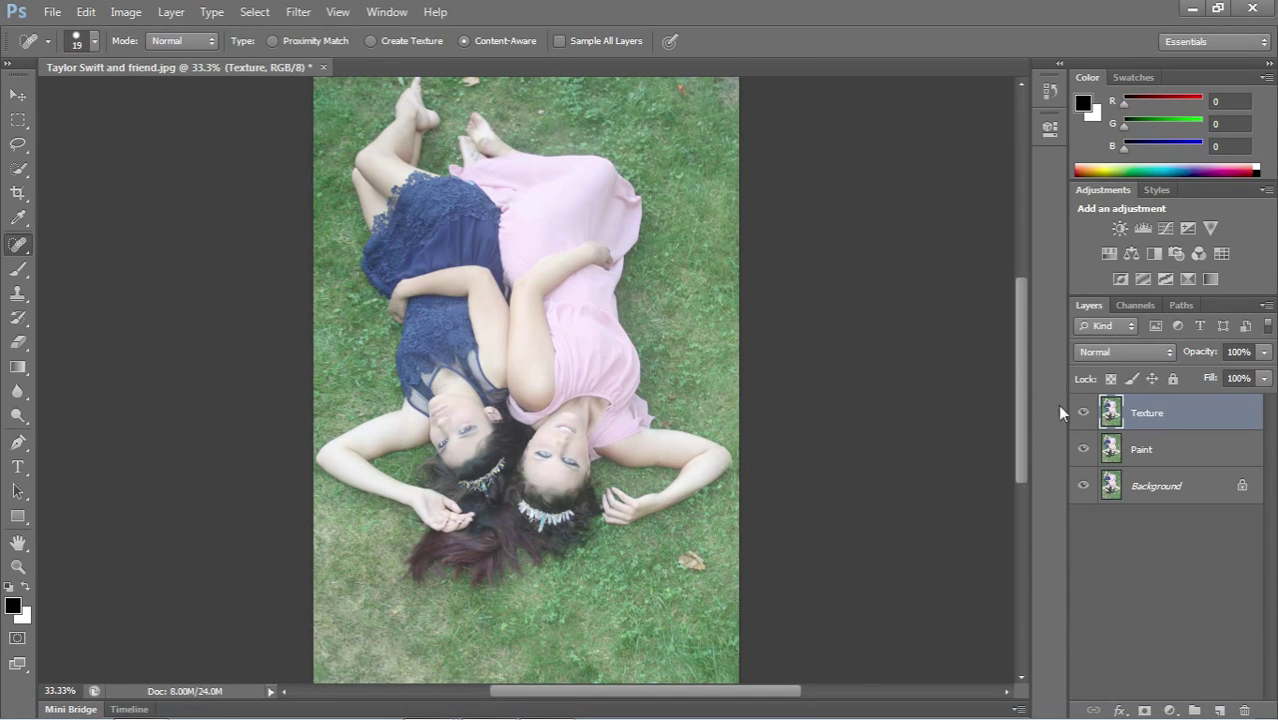
# - Make the Paint layer active and hide the Texture layer above it
pyautogui.click(1136, 459)
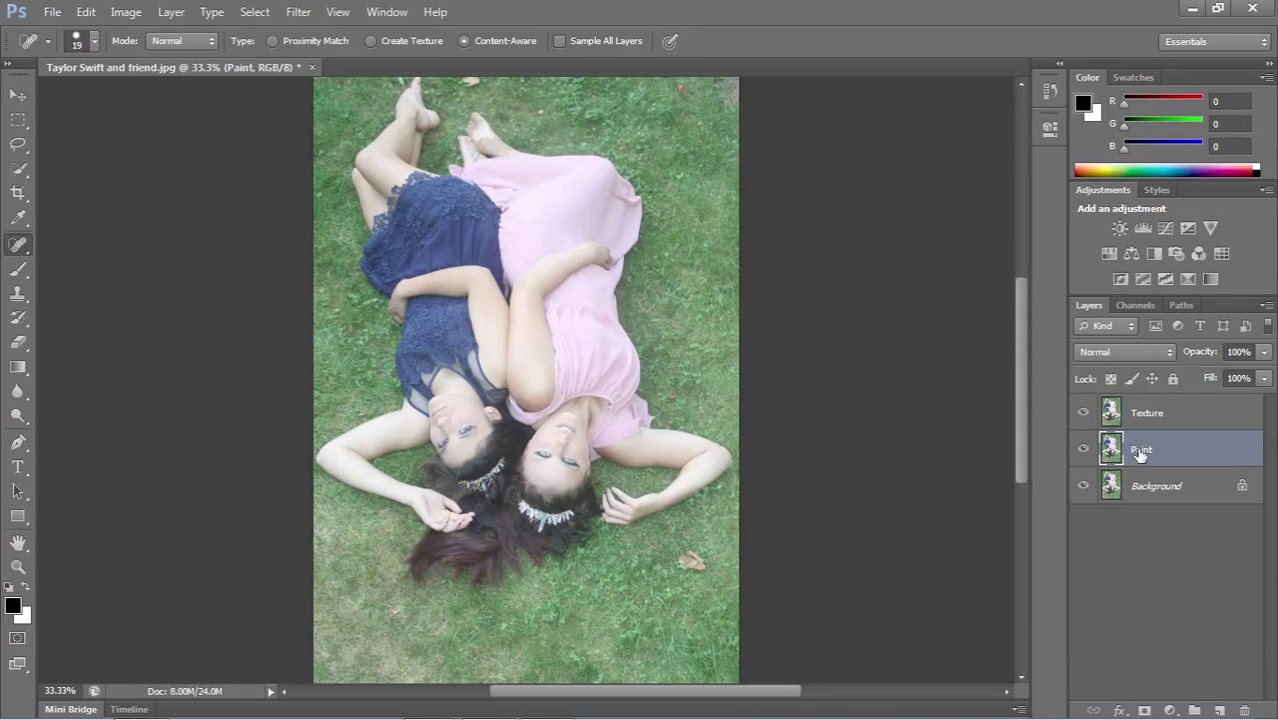
pyautogui.click(1086, 413)
pyautogui.press('super')
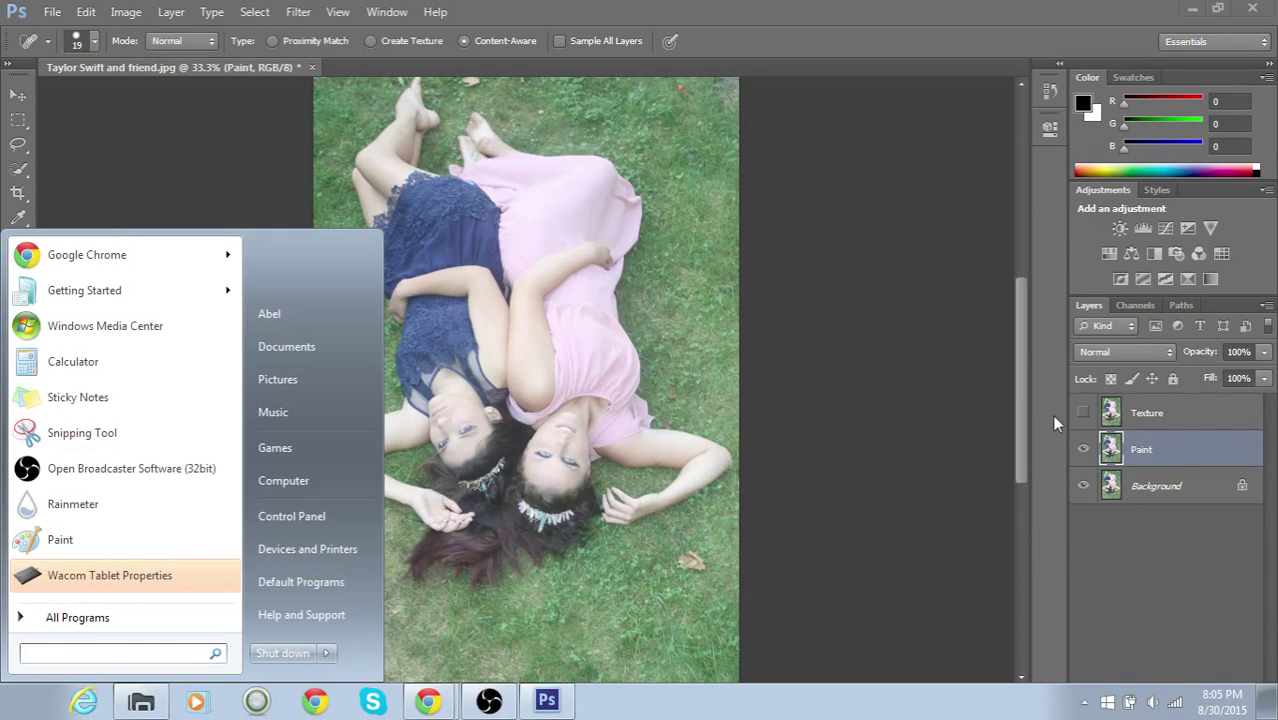
pyautogui.press('super')
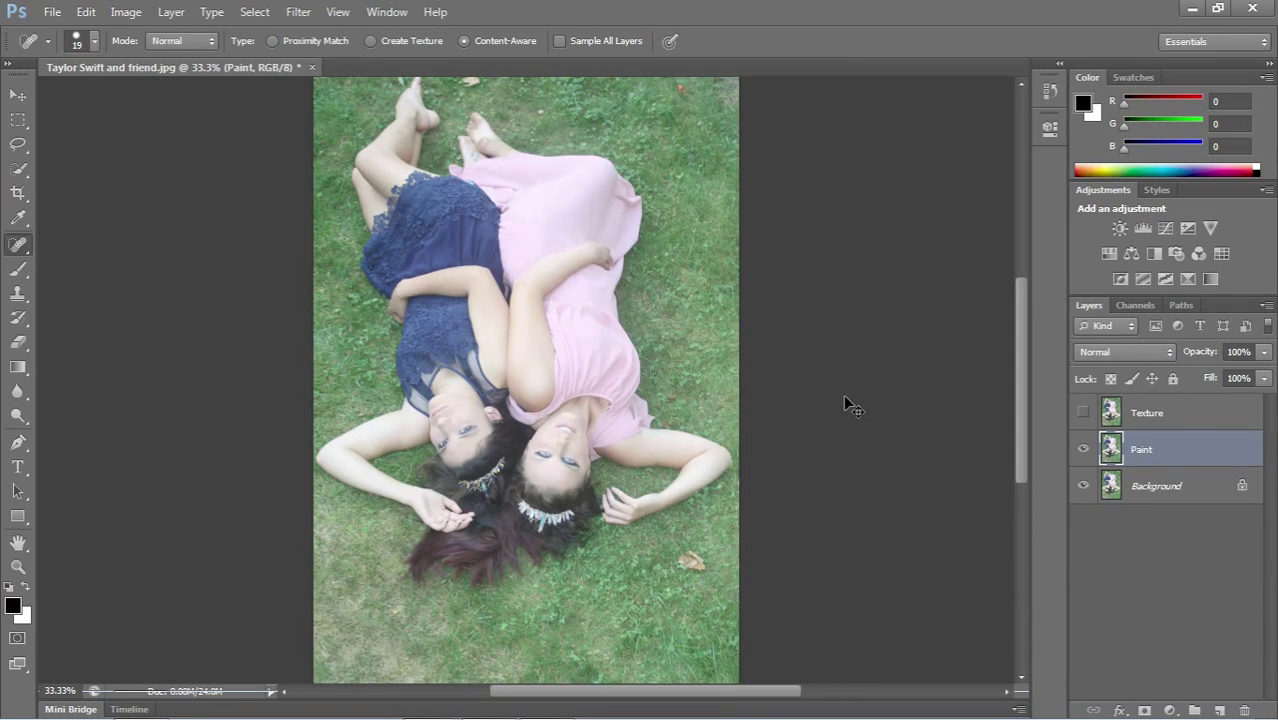
# - Enlarge the view to 66.67% and open a second window of the same photo
pyautogui.hotkey('ctrl', '+')
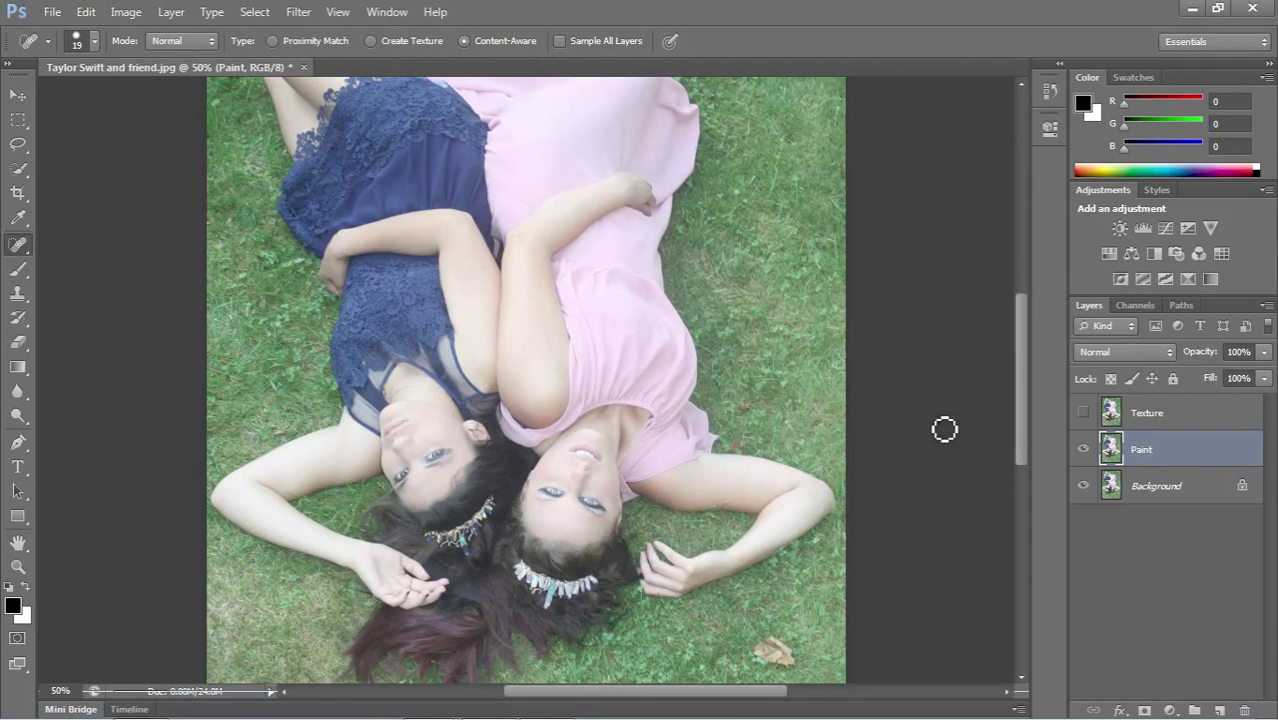
pyautogui.click(68, 689)
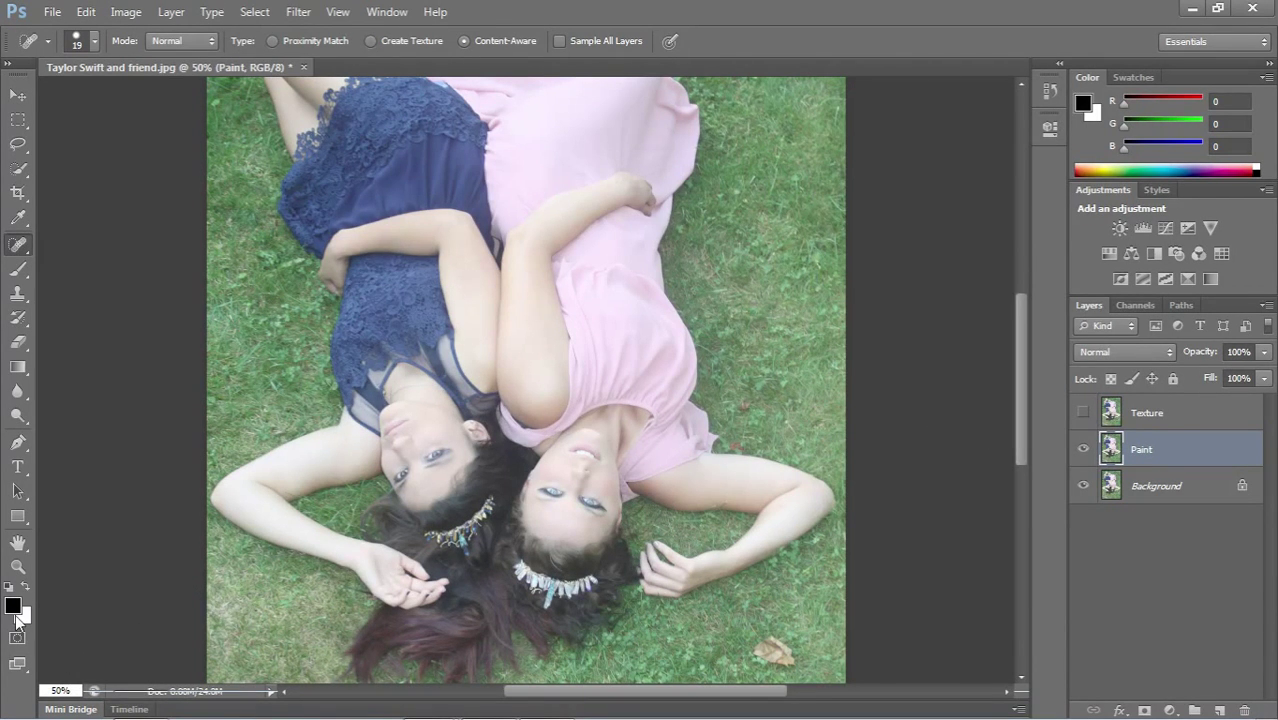
pyautogui.hotkey('ctrl', '+')
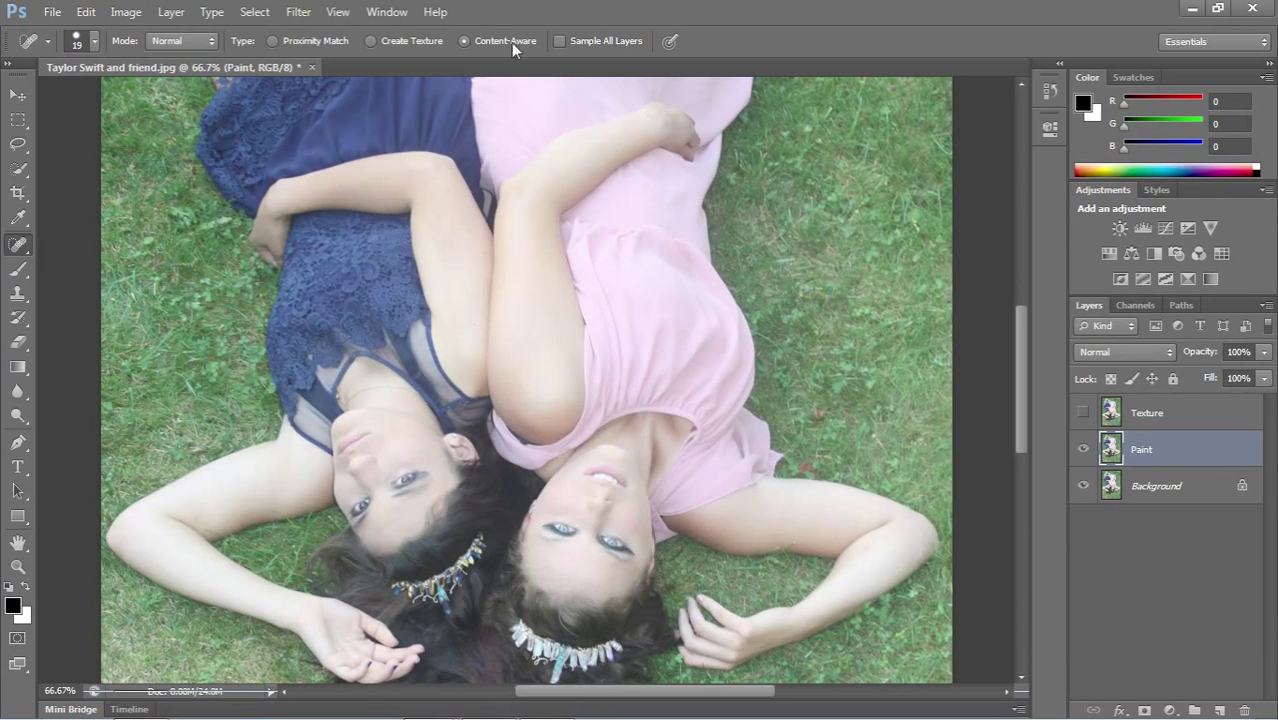
pyautogui.click(389, 12)
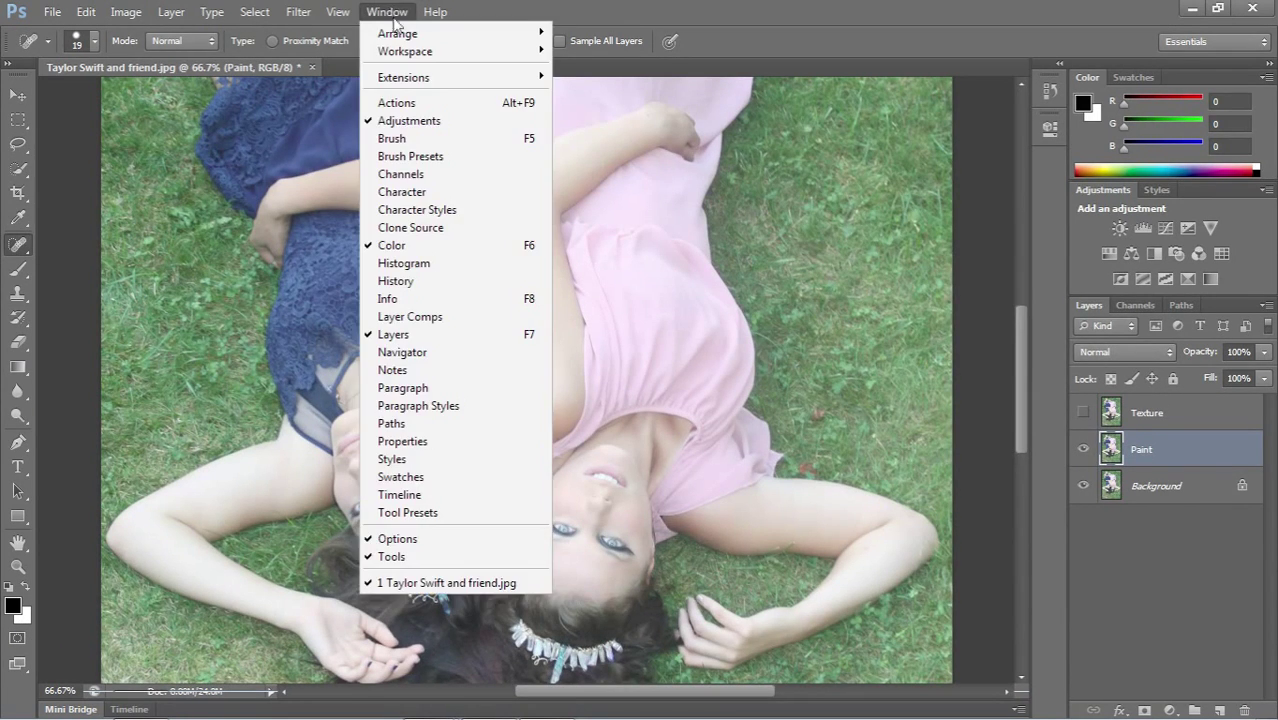
pyautogui.moveTo(405, 37)
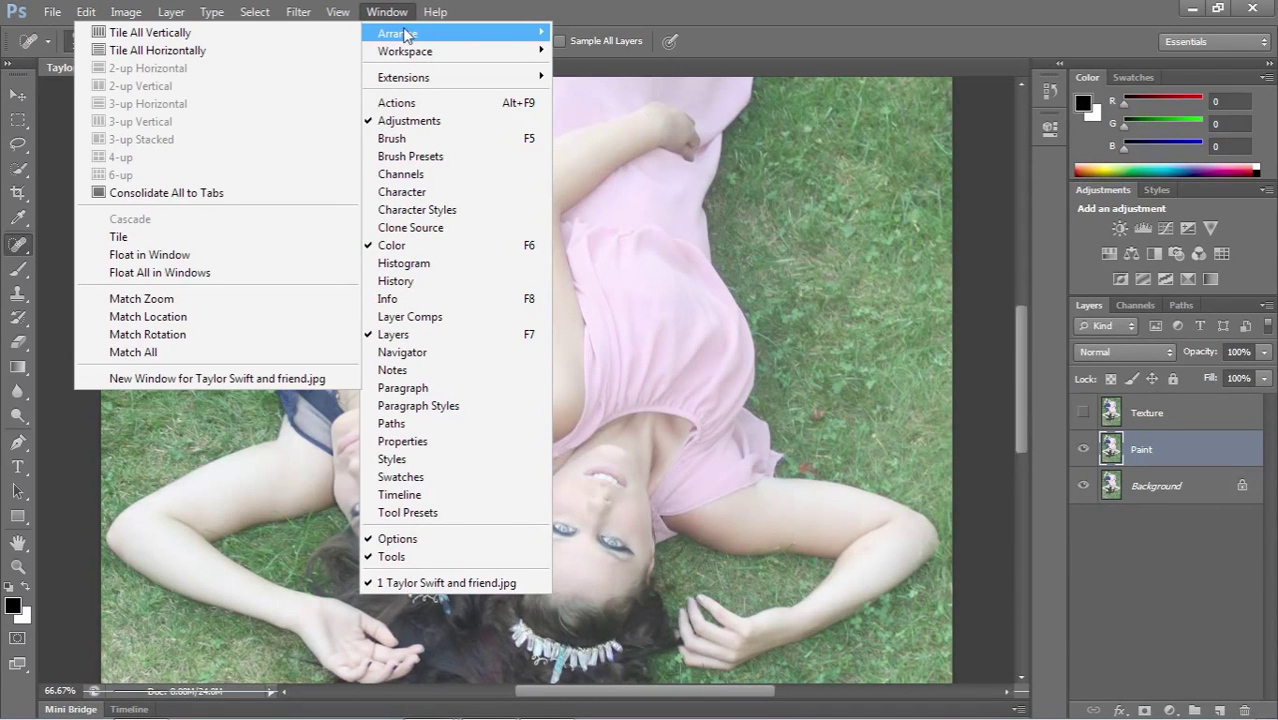
pyautogui.click(232, 379)
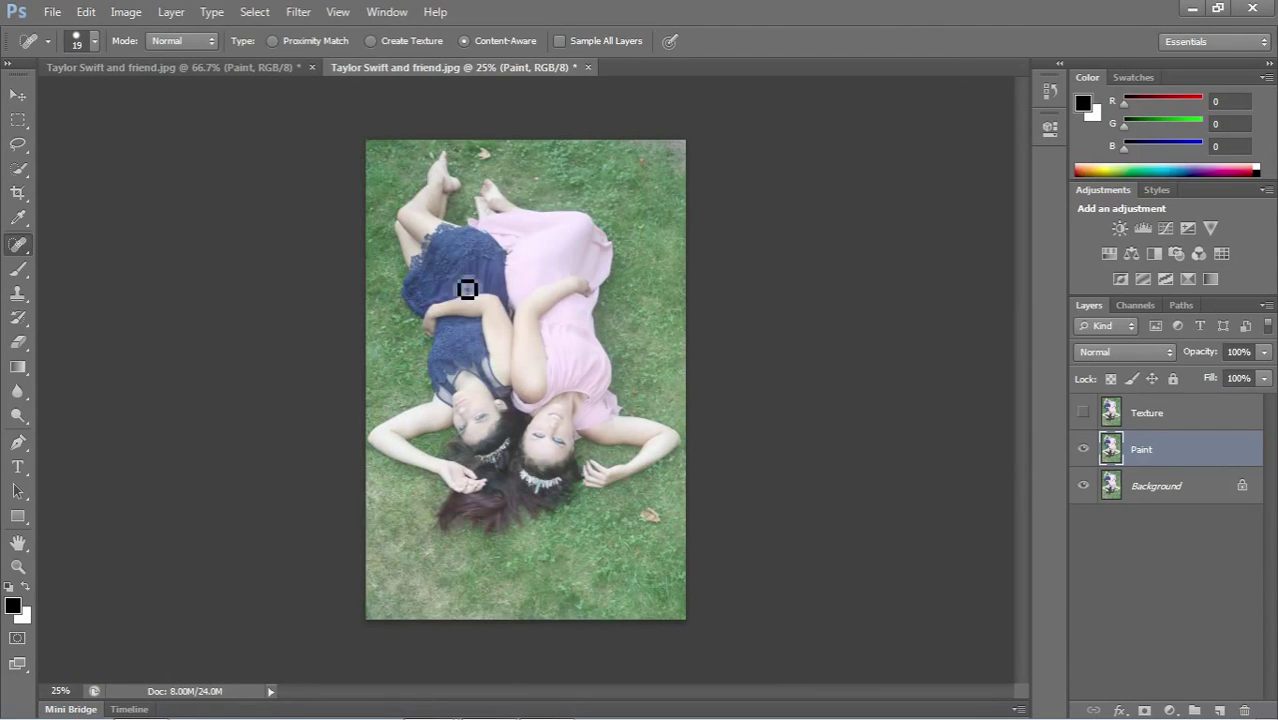
# - Arrange the two photo windows as 2-up Vertical and frame both faces in the 66.7% view
pyautogui.click(386, 11)
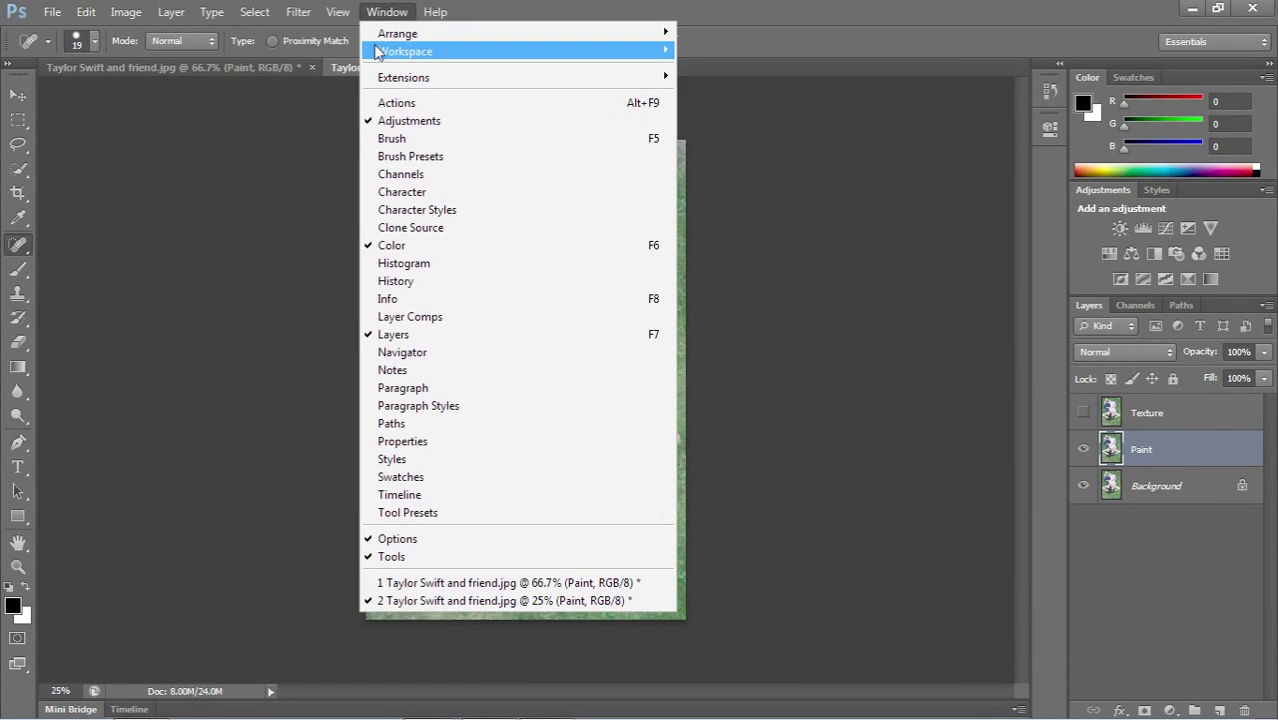
pyautogui.moveTo(378, 52)
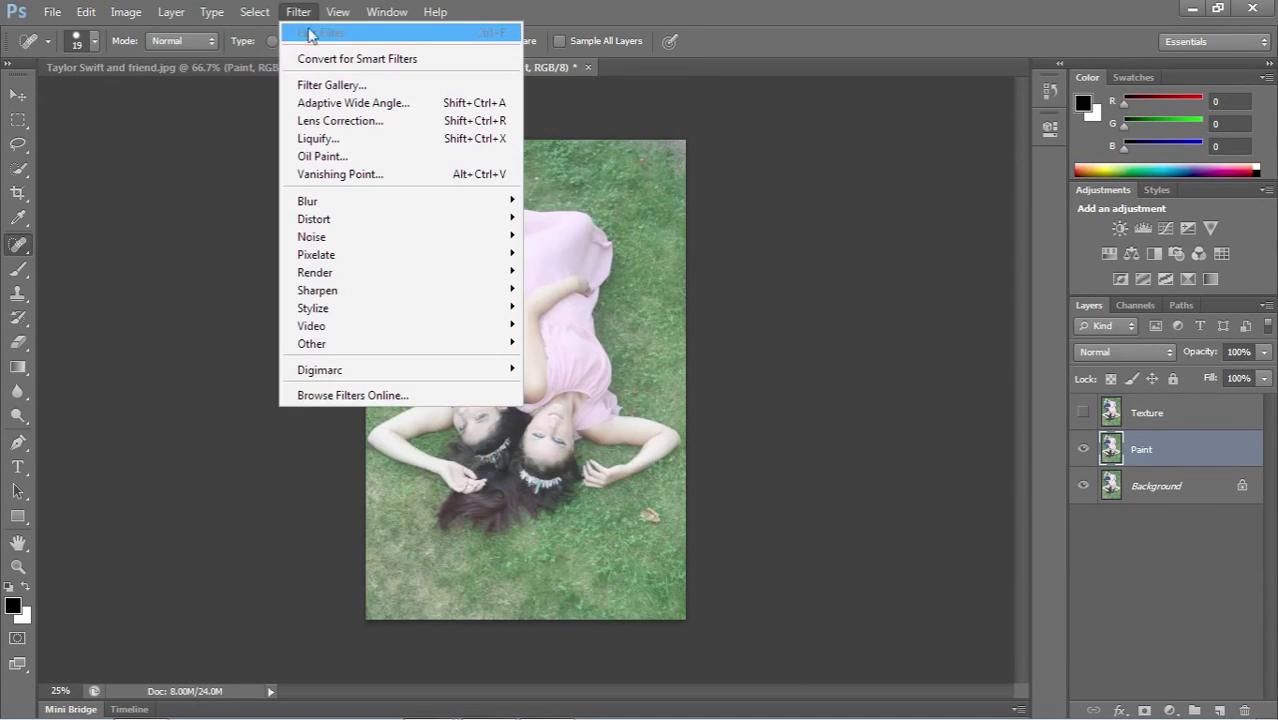
pyautogui.moveTo(347, 12)
pyautogui.moveTo(386, 11)
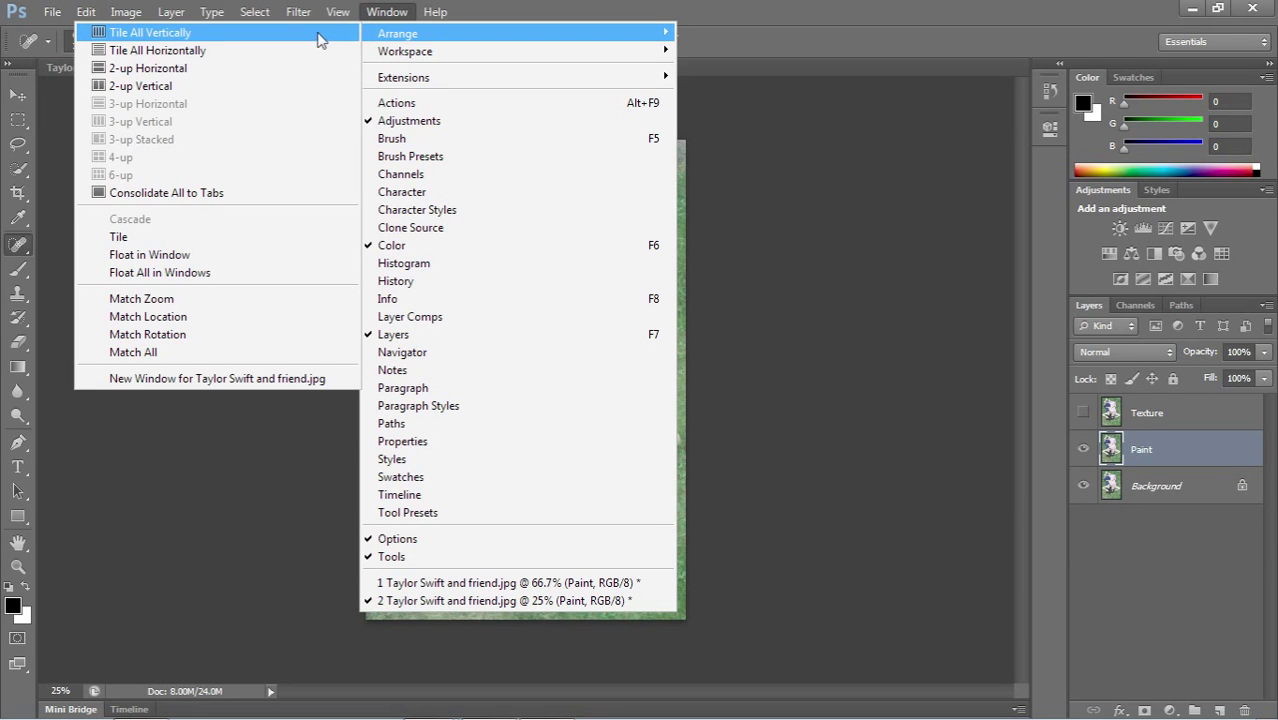
pyautogui.click(270, 86)
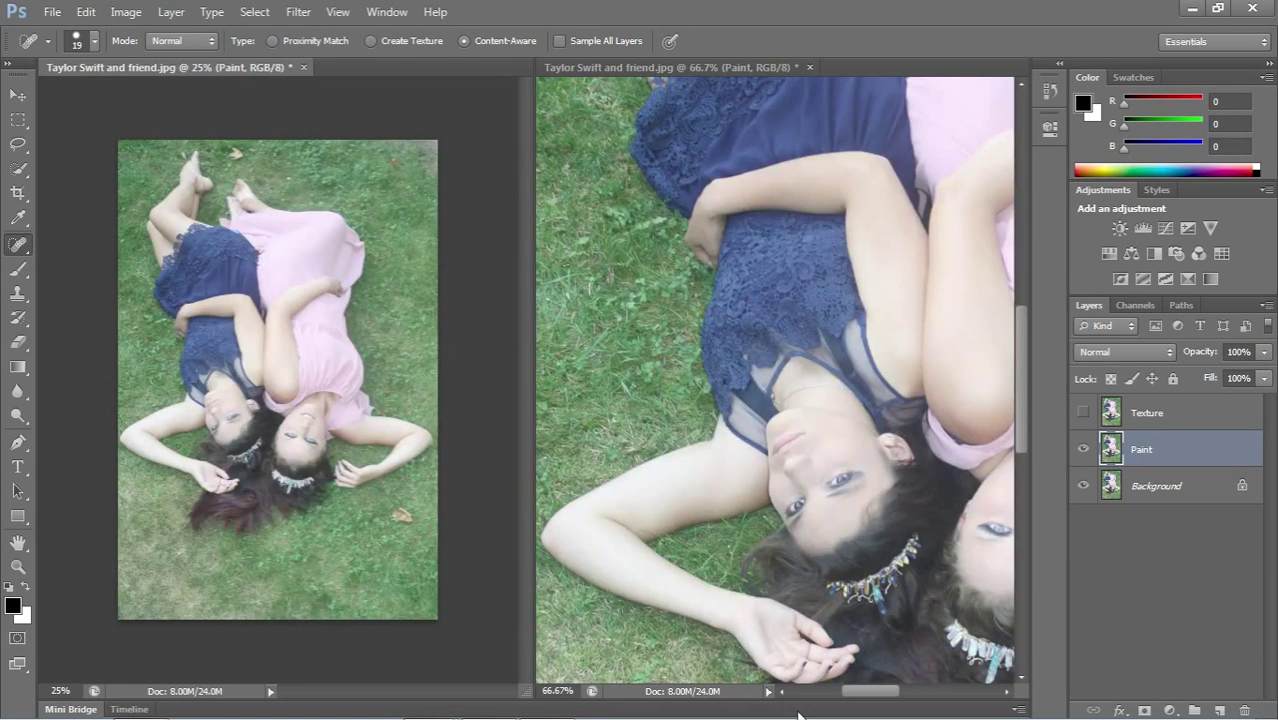
pyautogui.moveTo(868, 690); pyautogui.dragTo(891, 694)
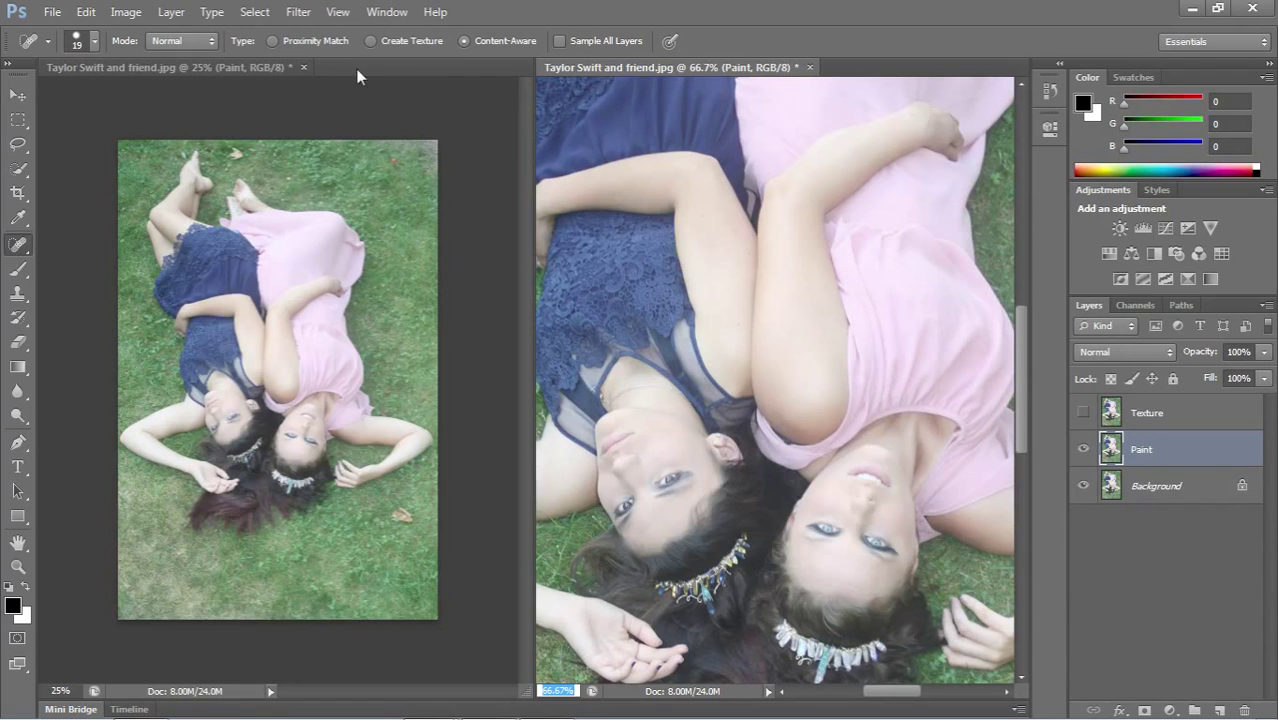
# - Regroup both photo windows as tabs and rearrange them as 2-up Vertical with the 66.7% view first, framing both faces
pyautogui.moveTo(689, 69); pyautogui.dragTo(182, 66)
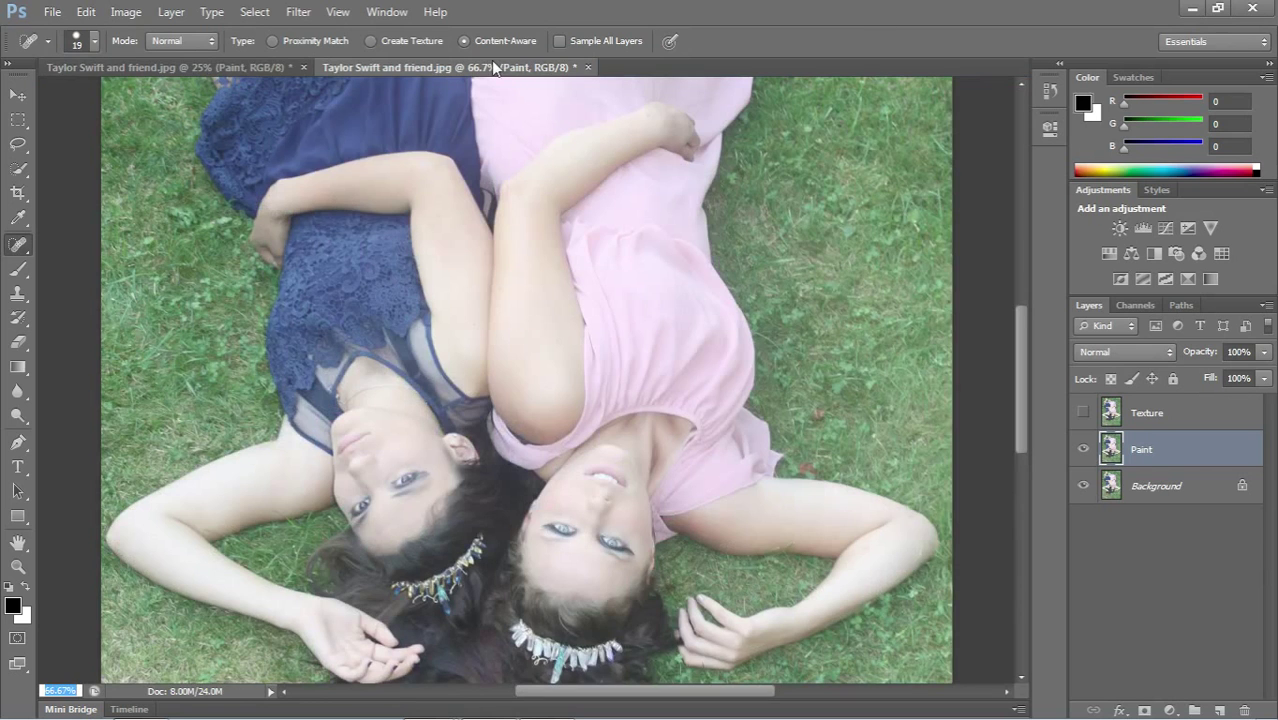
pyautogui.click(386, 11)
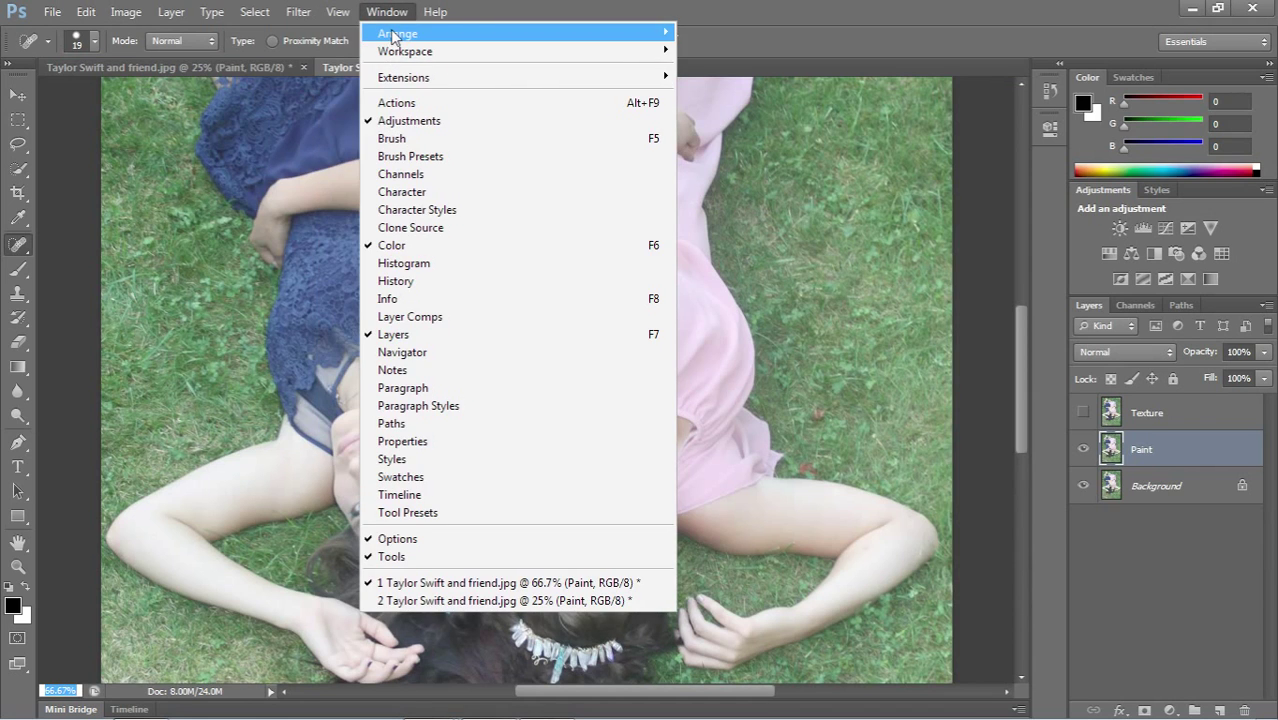
pyautogui.click(734, 224)
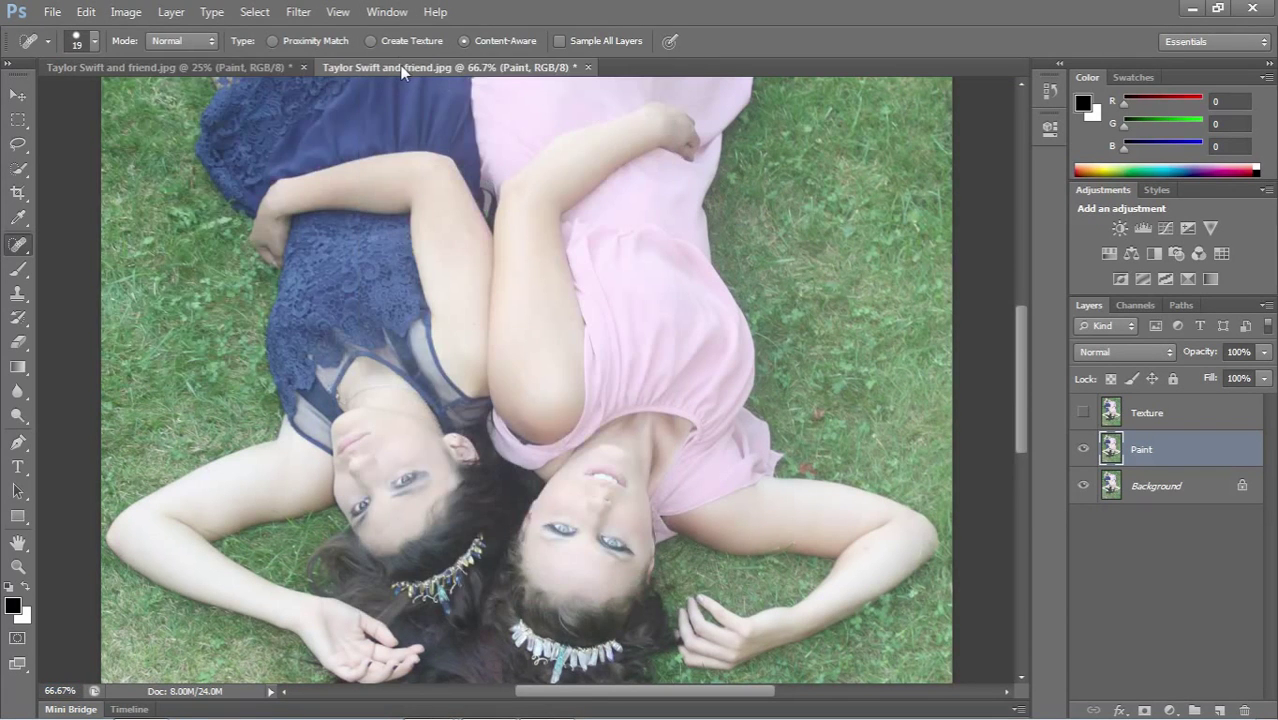
pyautogui.moveTo(404, 71); pyautogui.dragTo(127, 70)
pyautogui.click(386, 11)
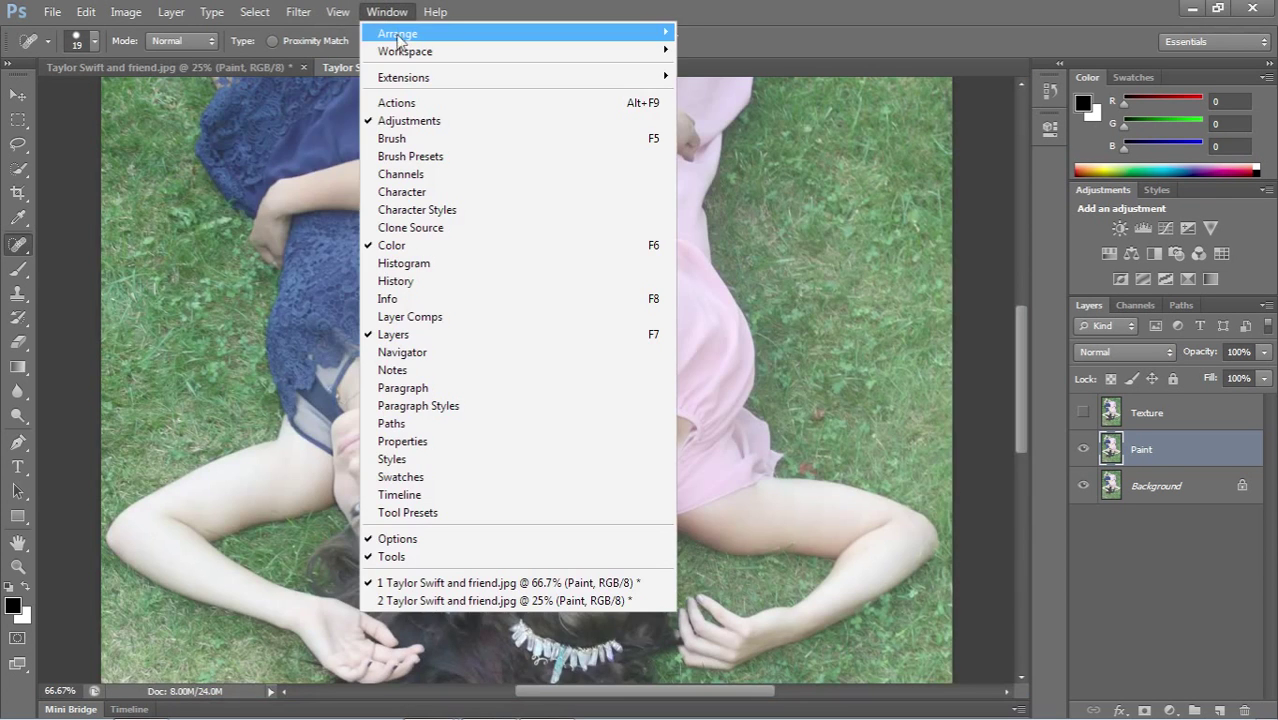
pyautogui.moveTo(400, 40)
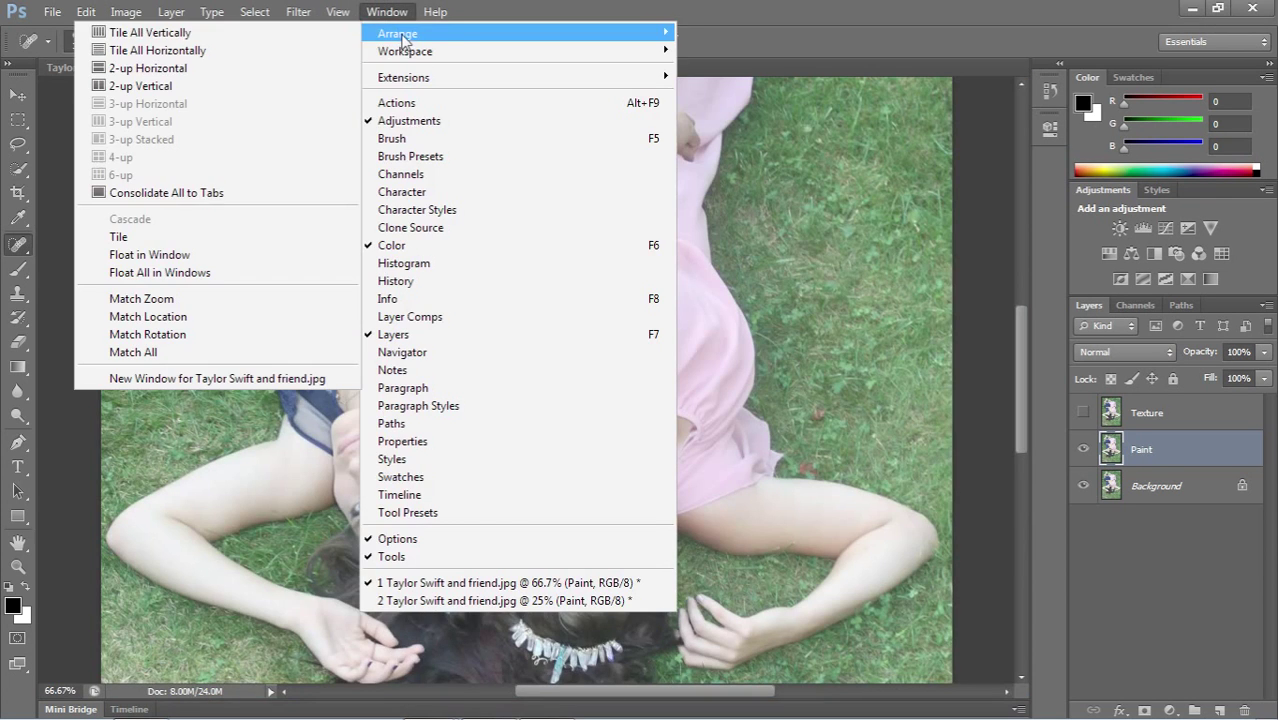
pyautogui.click(226, 88)
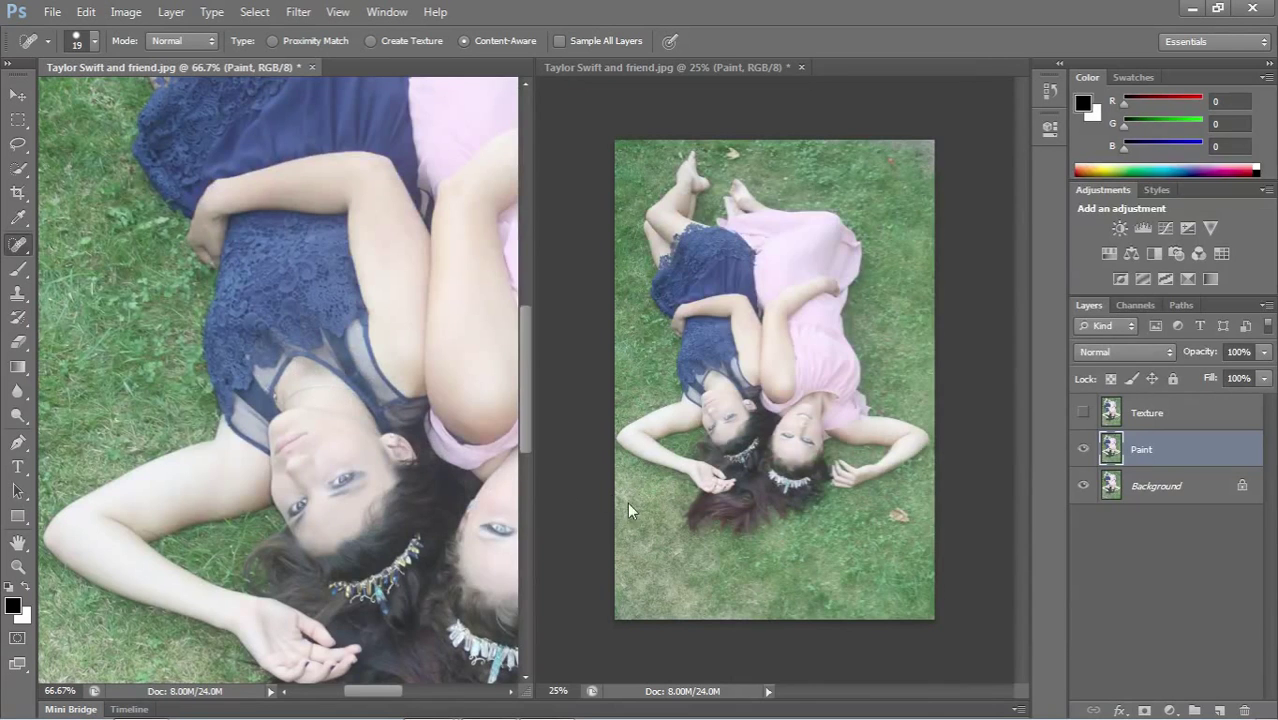
pyautogui.moveTo(395, 691)
pyautogui.mouseDown()
pyautogui.moveTo(423, 693)
pyautogui.moveTo(407, 691)
pyautogui.mouseUp()
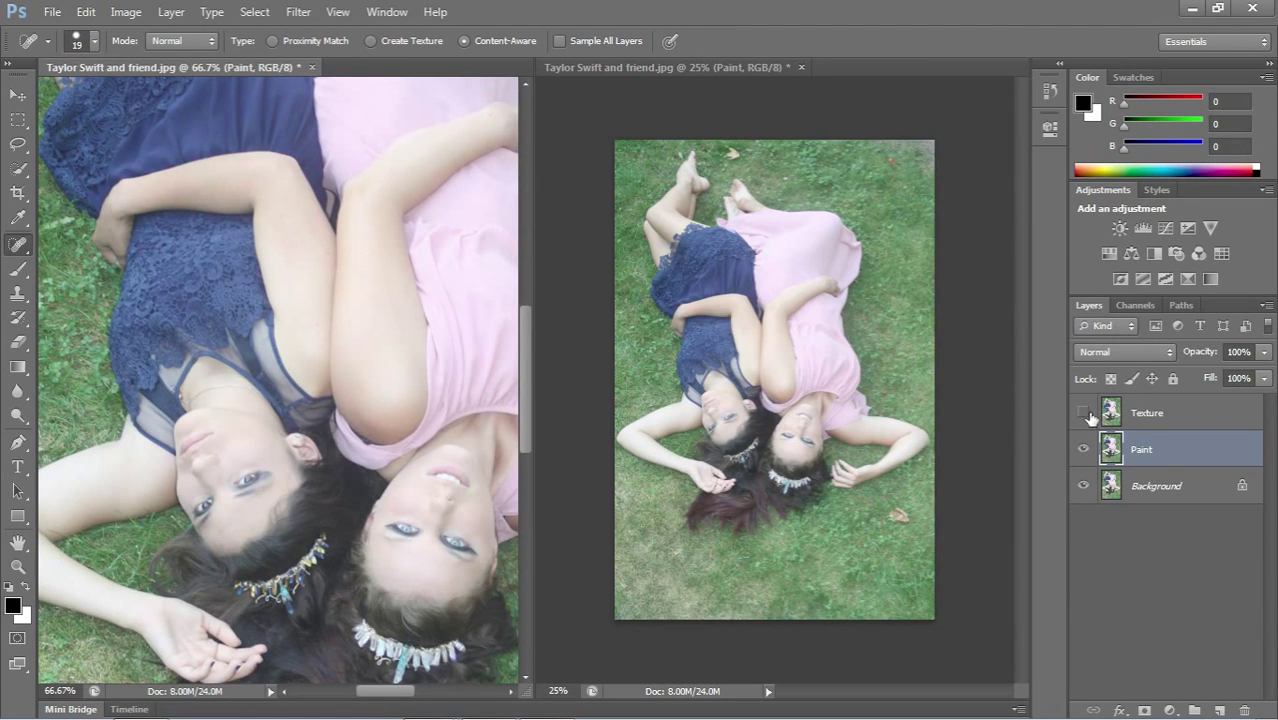
# - Start a Surface Blur on the Paint layer and frame the face of the woman in blue in the filter preview
pyautogui.click(299, 12)
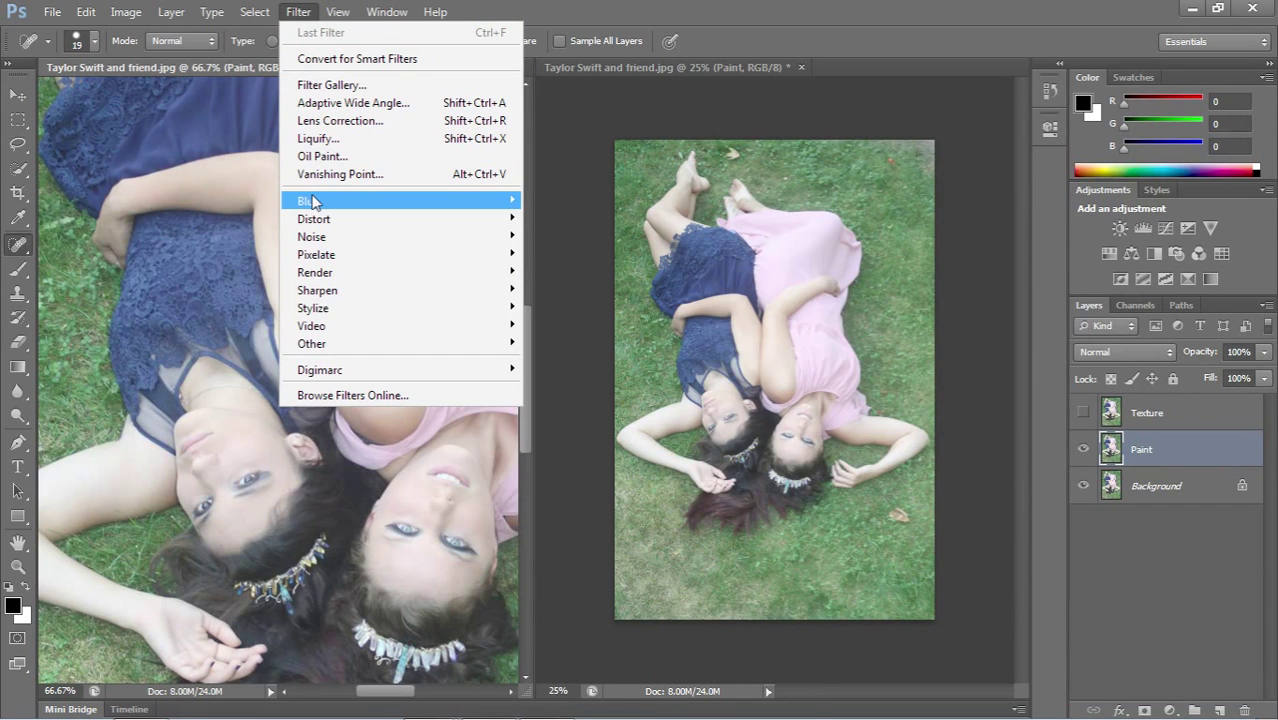
pyautogui.moveTo(312, 200)
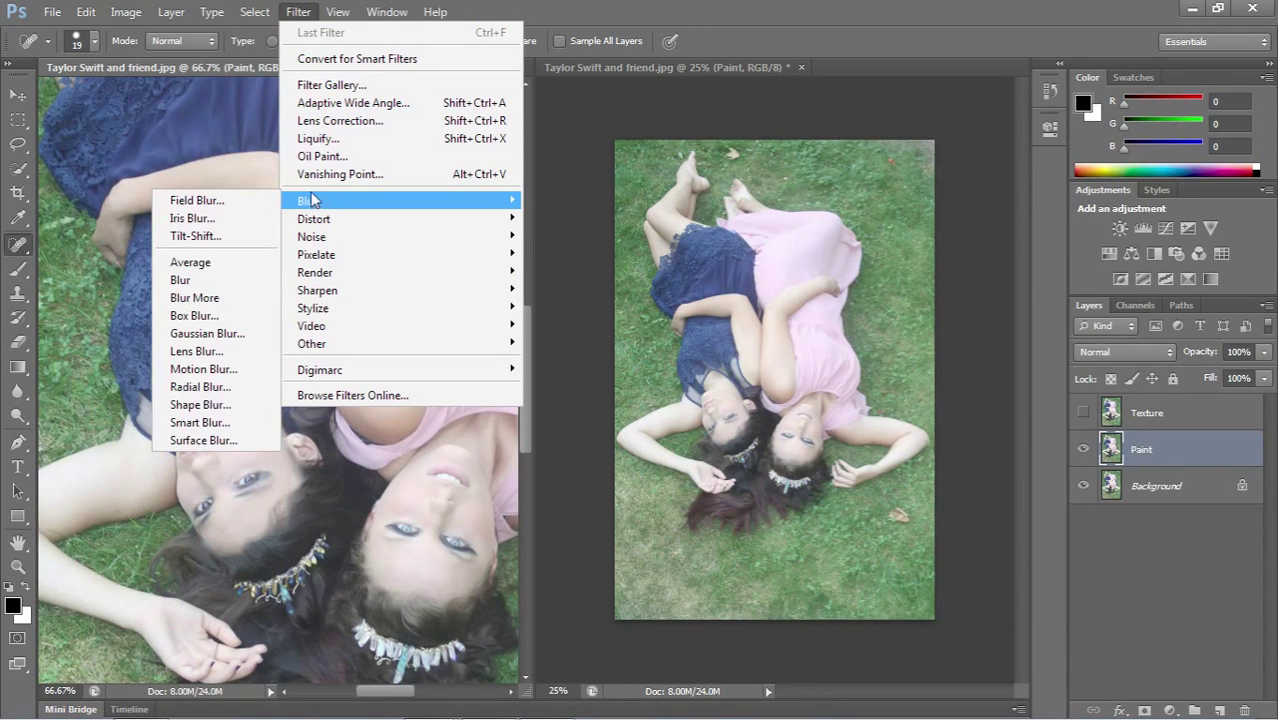
pyautogui.click(238, 440)
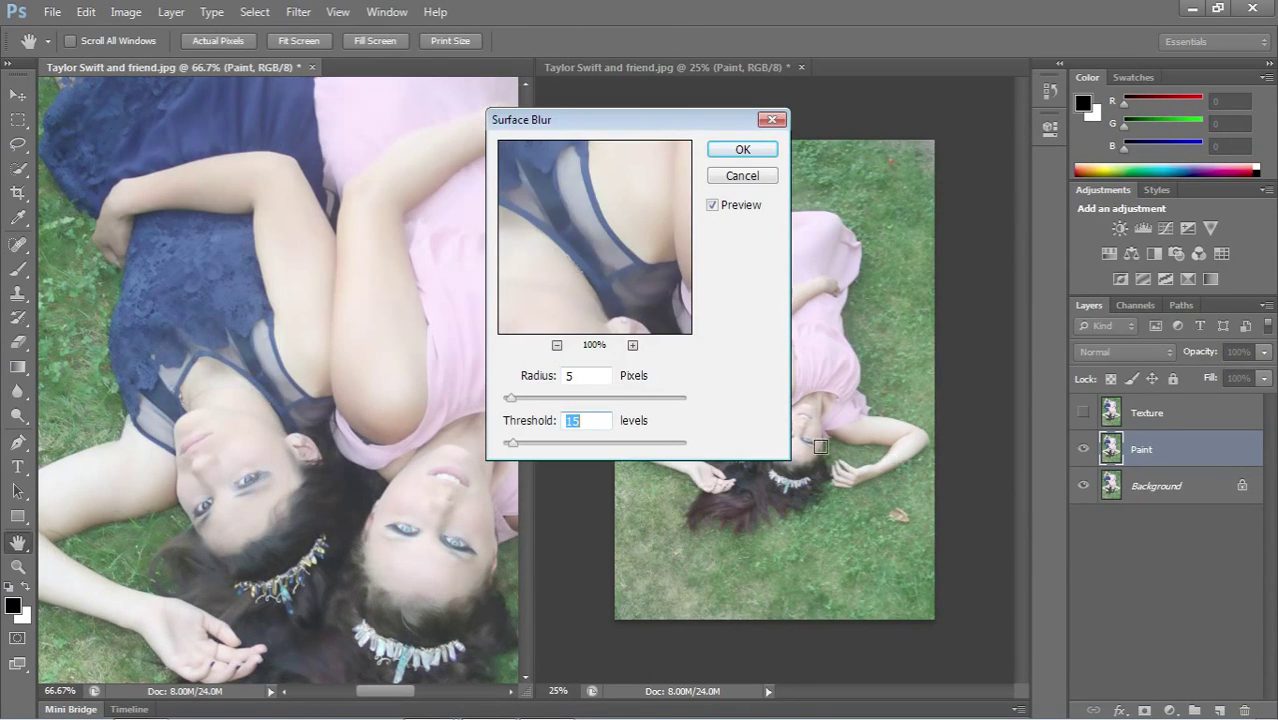
pyautogui.moveTo(653, 251); pyautogui.dragTo(585, 294)
pyautogui.moveTo(634, 214); pyautogui.dragTo(645, 177)
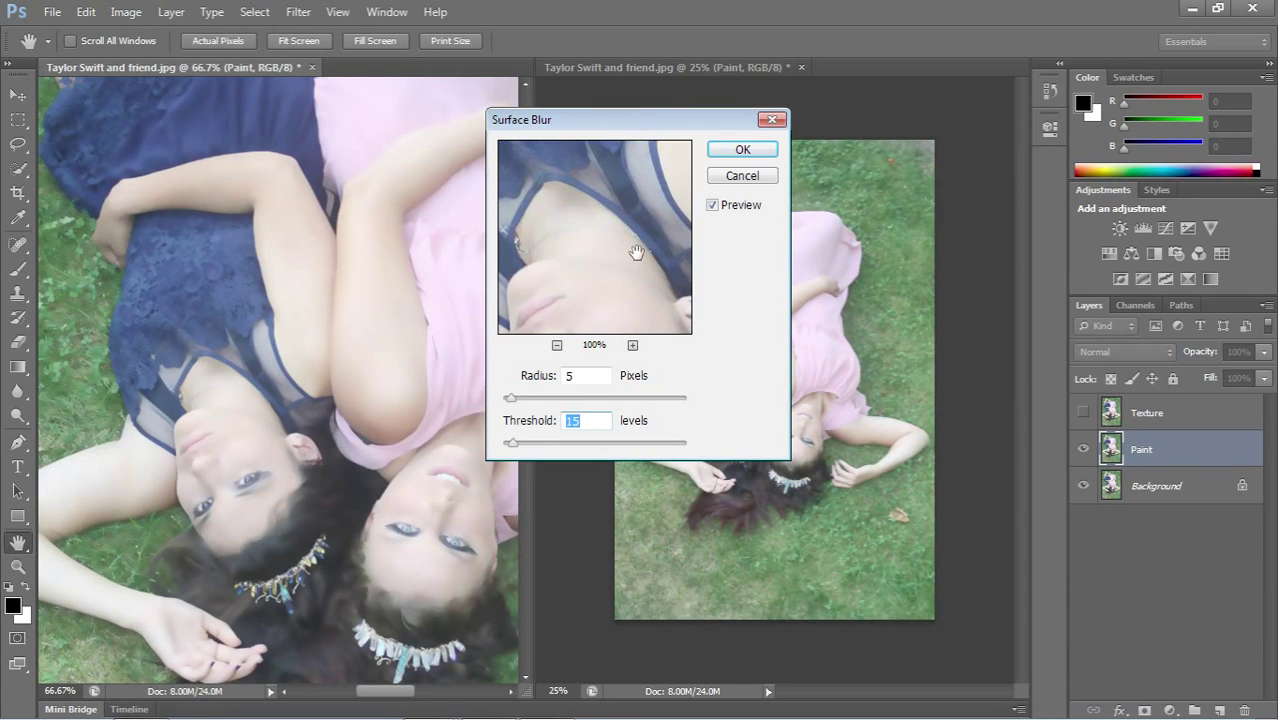
pyautogui.moveTo(636, 256); pyautogui.dragTo(650, 173)
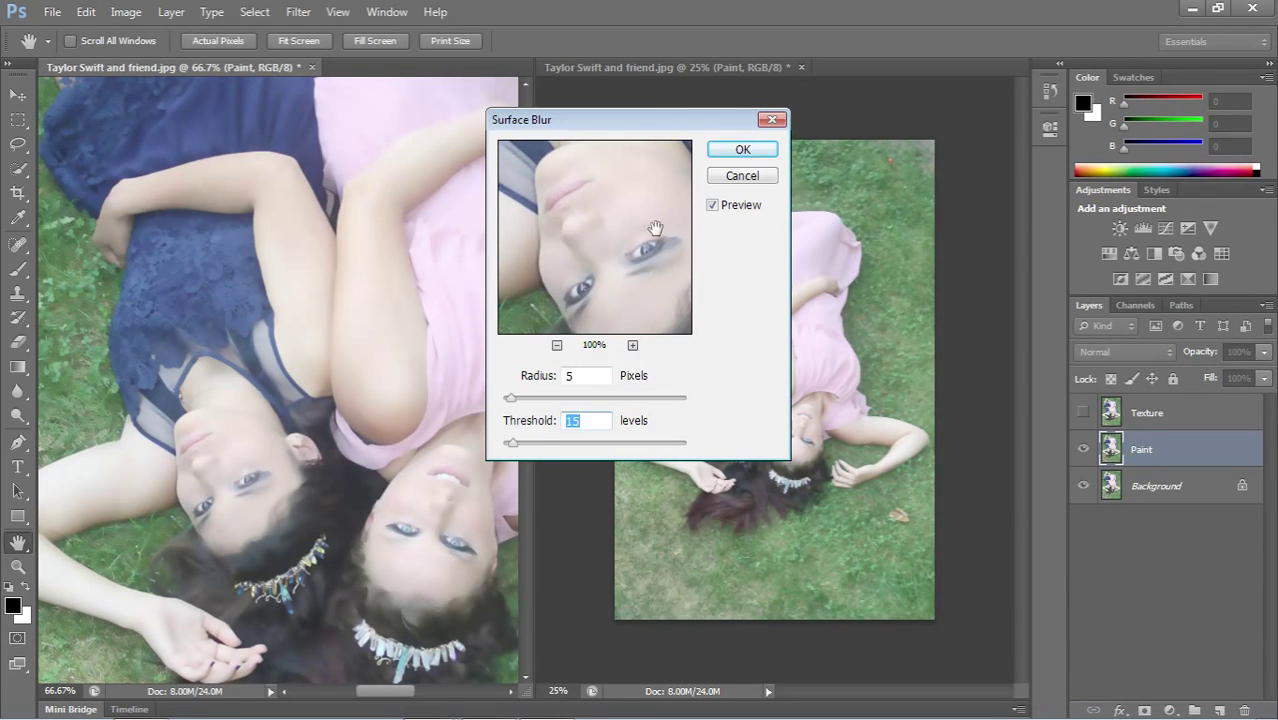
pyautogui.moveTo(653, 234); pyautogui.dragTo(636, 272)
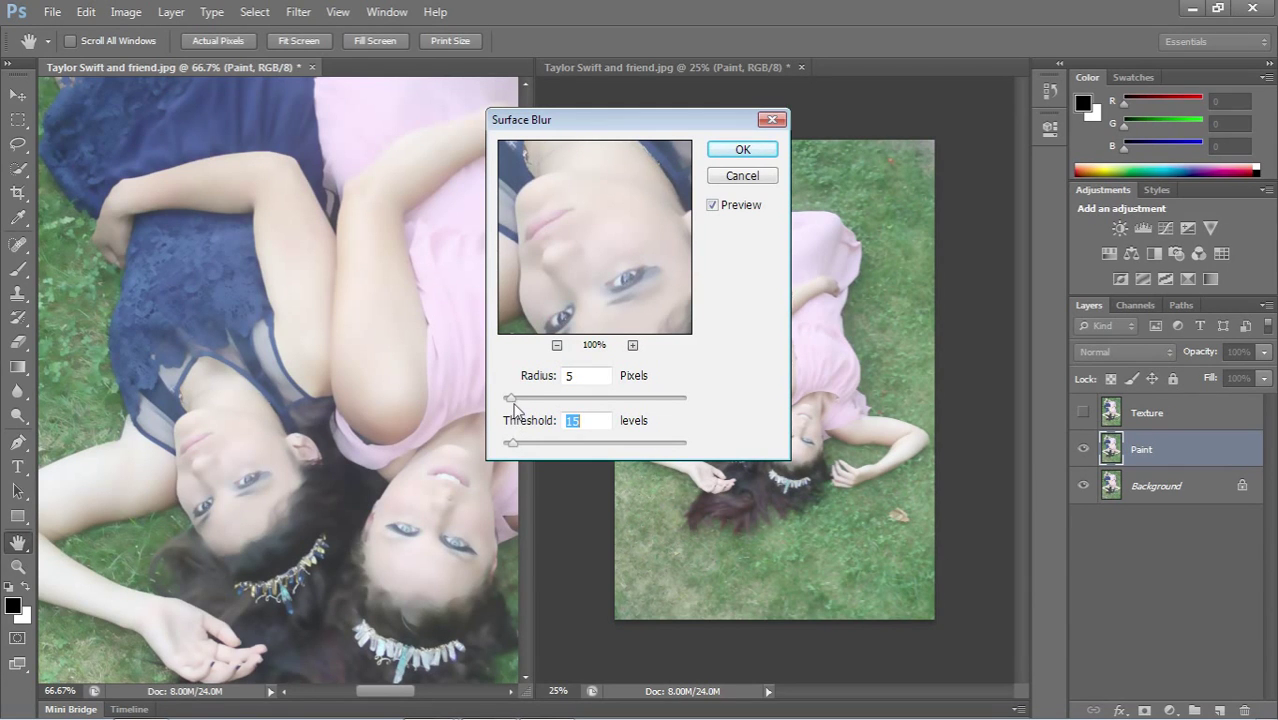
# - Apply the Surface Blur with a radius of about 17 pixels and a threshold of 15 levels
pyautogui.moveTo(510, 397); pyautogui.dragTo(585, 402)
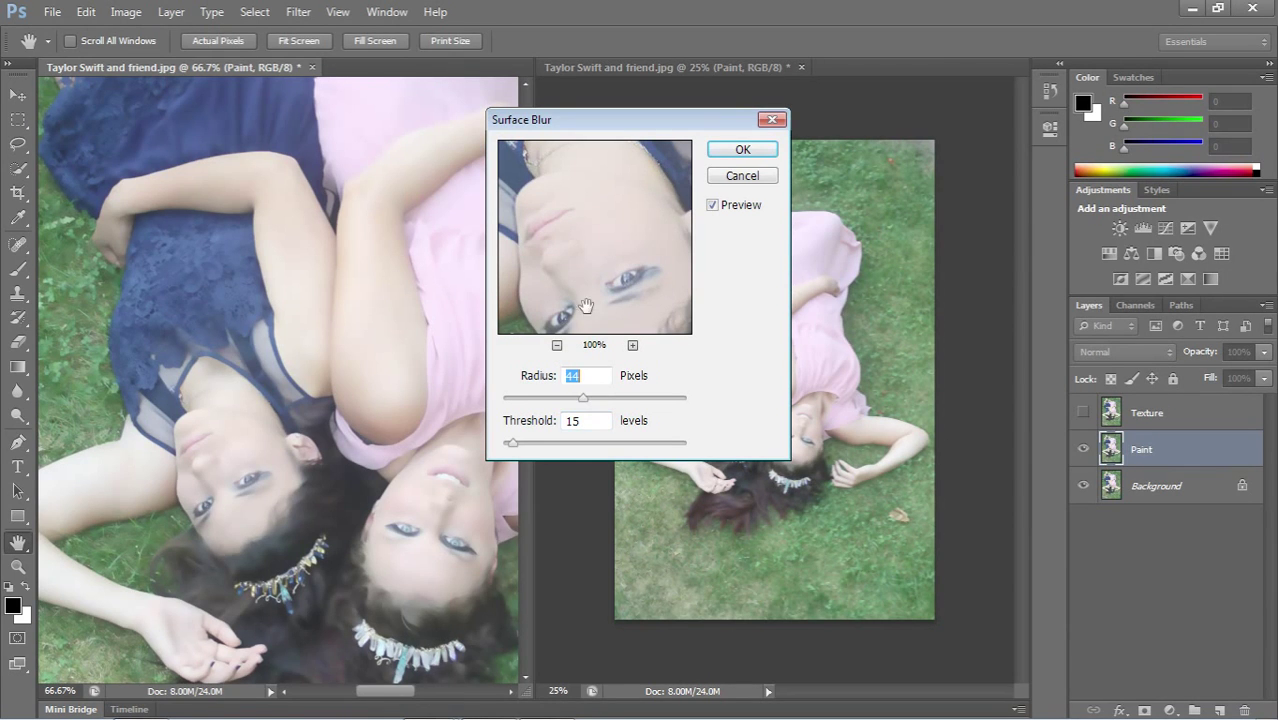
pyautogui.moveTo(600, 226)
pyautogui.mouseDown()
pyautogui.moveTo(585, 250)
pyautogui.moveTo(603, 230)
pyautogui.mouseUp()
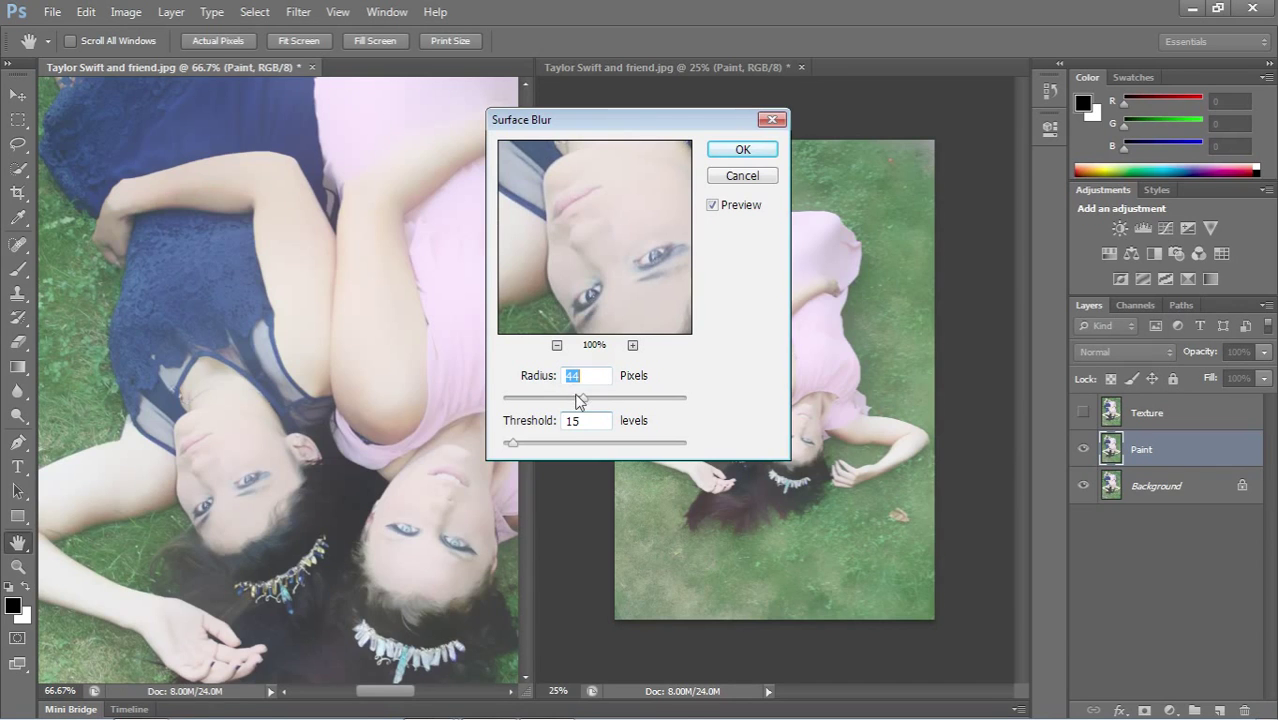
pyautogui.moveTo(555, 395); pyautogui.dragTo(534, 399)
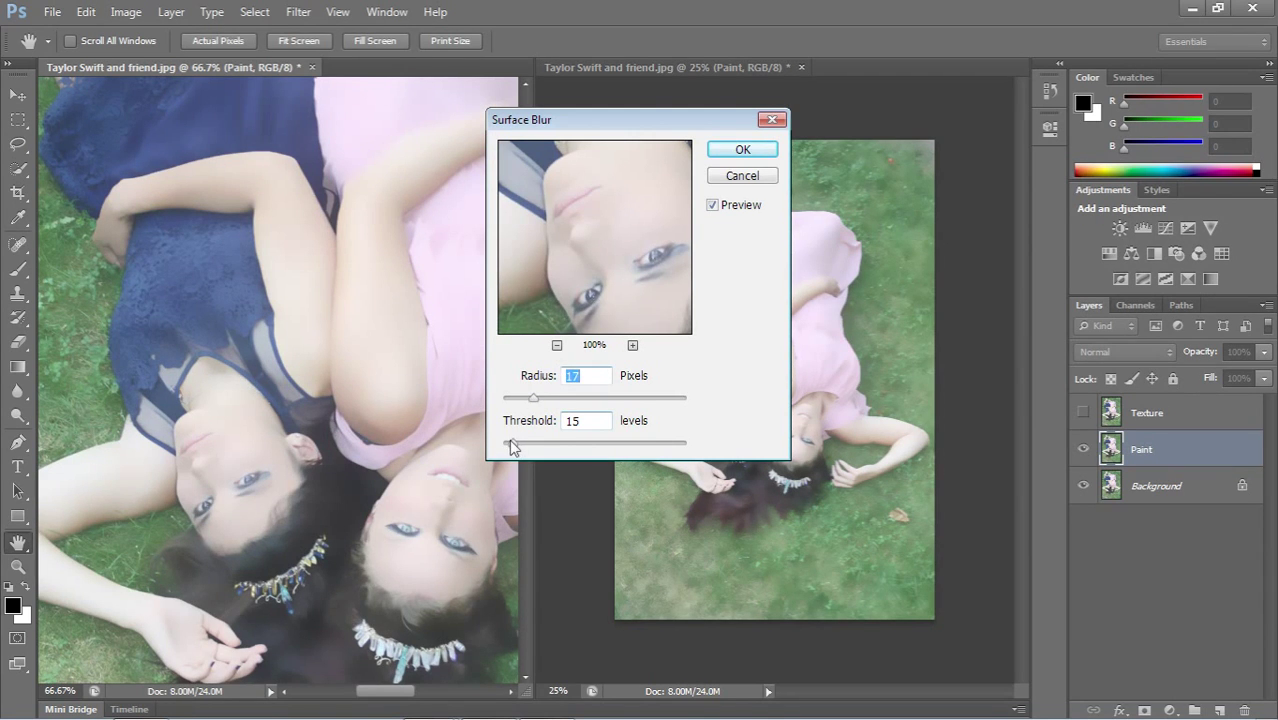
pyautogui.moveTo(513, 444); pyautogui.dragTo(512, 448)
pyautogui.moveTo(535, 401); pyautogui.dragTo(536, 400)
pyautogui.click(741, 152)
pyautogui.press('j')
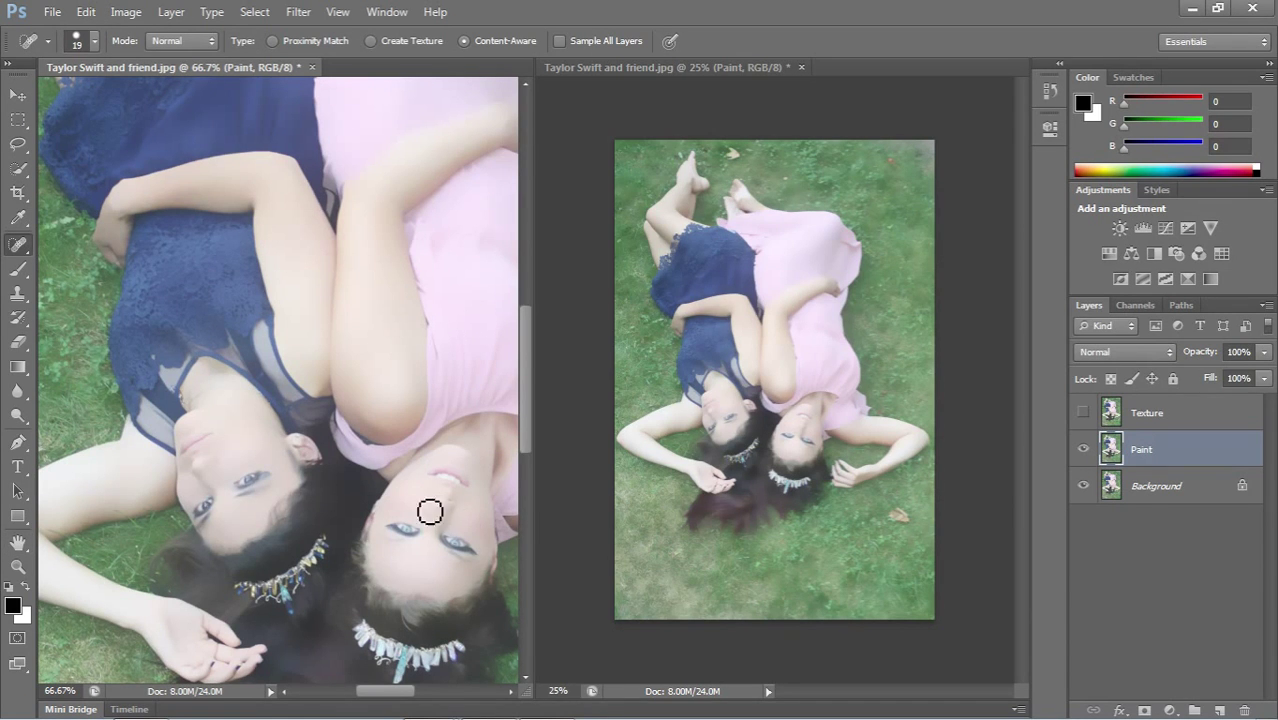
# - Show the Texture layer, make it active and start the Apply Image command on it
pyautogui.moveTo(529, 438)
pyautogui.mouseDown()
pyautogui.moveTo(518, 508)
pyautogui.moveTo(533, 308)
pyautogui.moveTo(523, 450)
pyautogui.mouseUp()
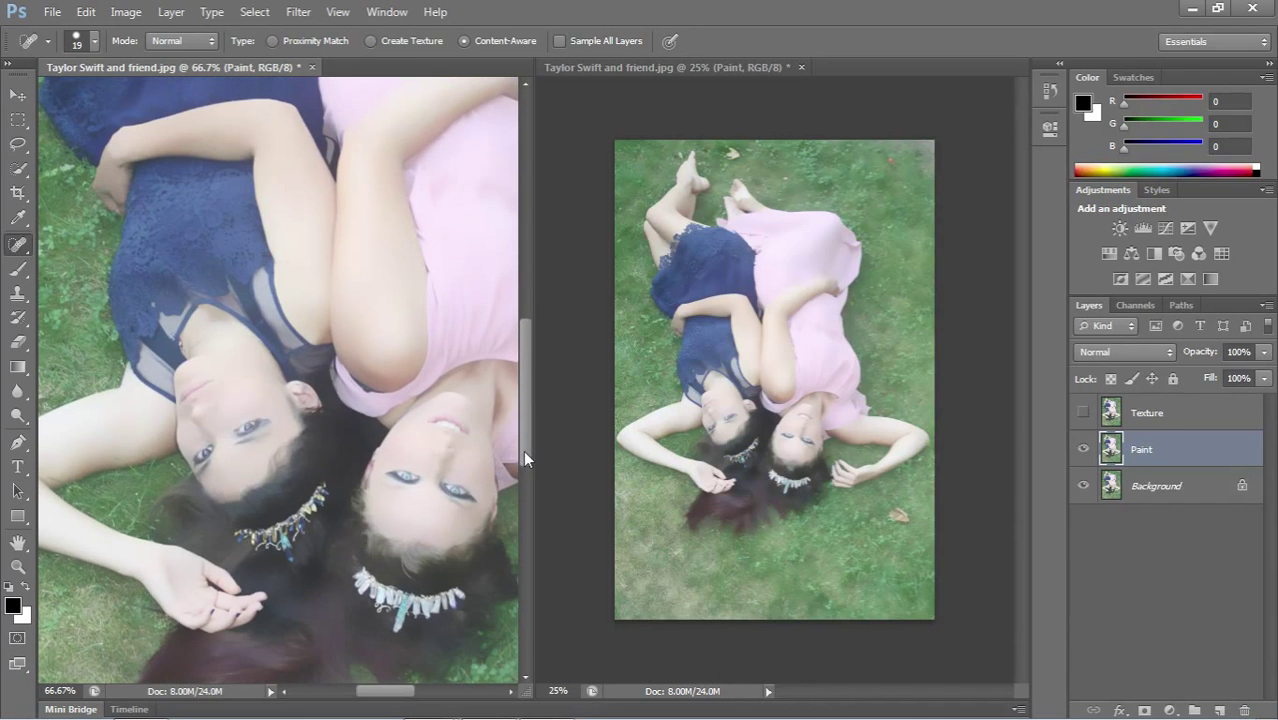
pyautogui.click(1083, 412)
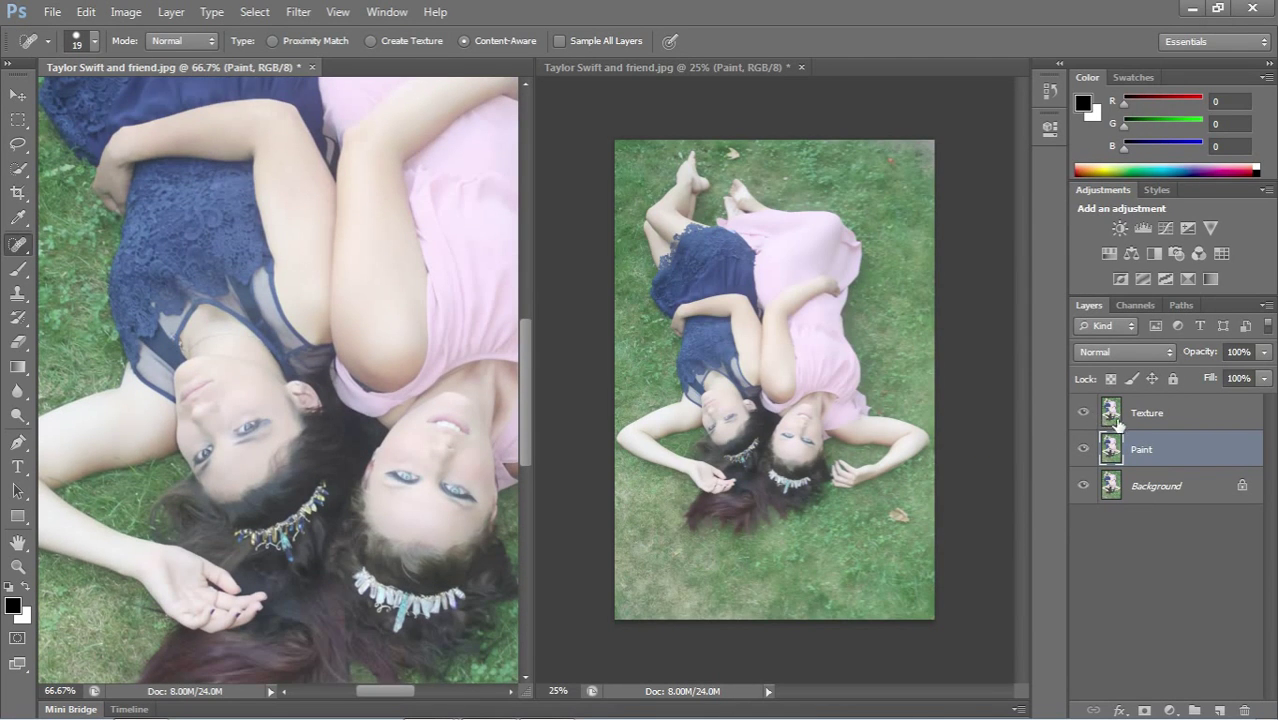
pyautogui.click(1131, 415)
pyautogui.click(171, 11)
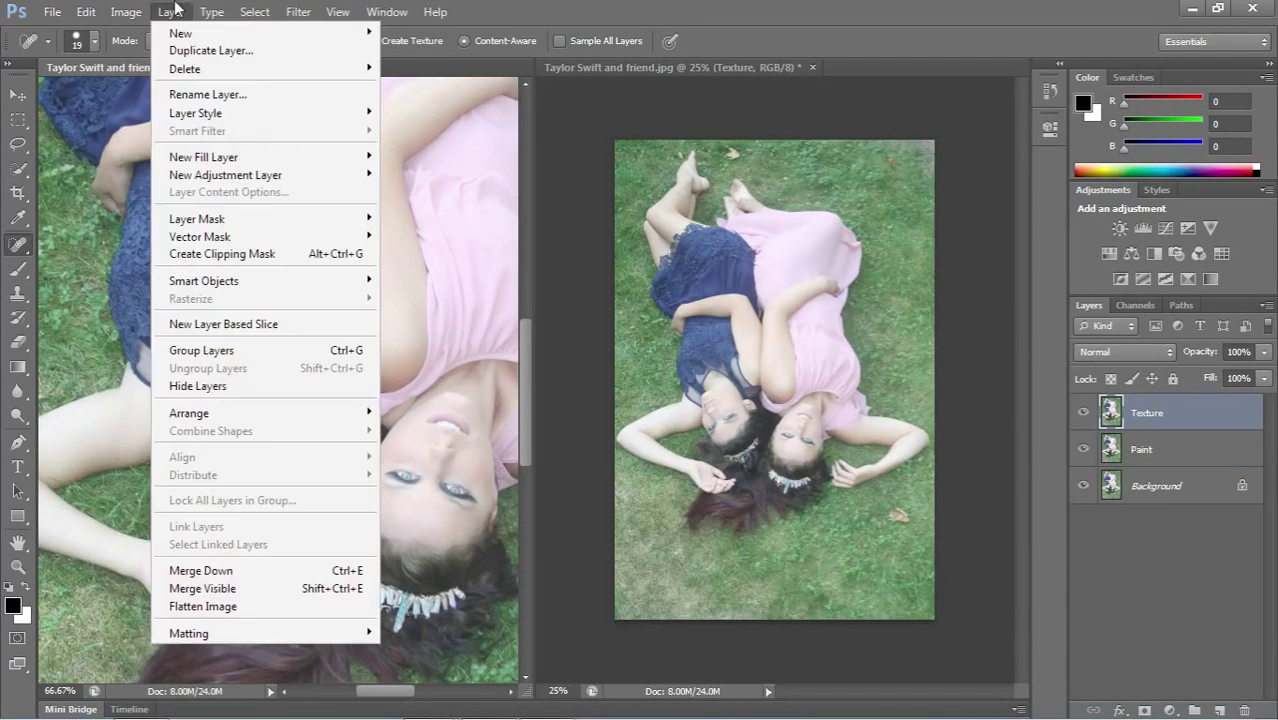
pyautogui.moveTo(126, 11)
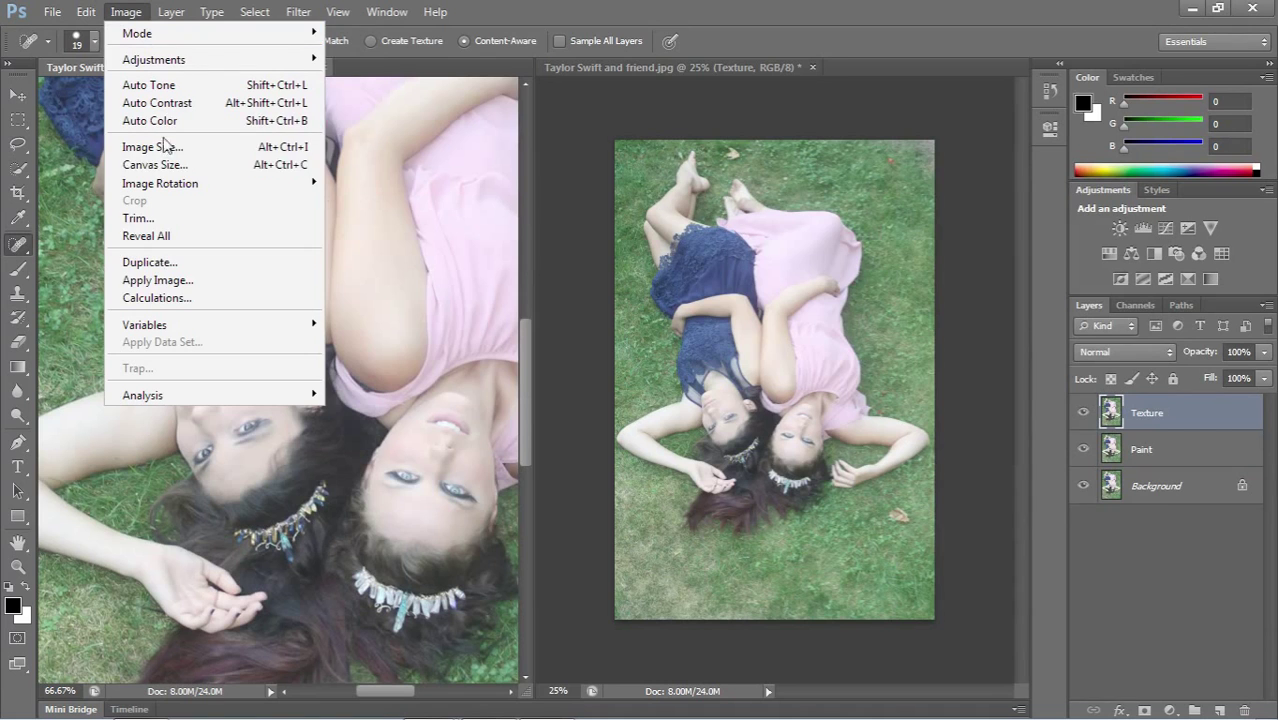
pyautogui.click(148, 280)
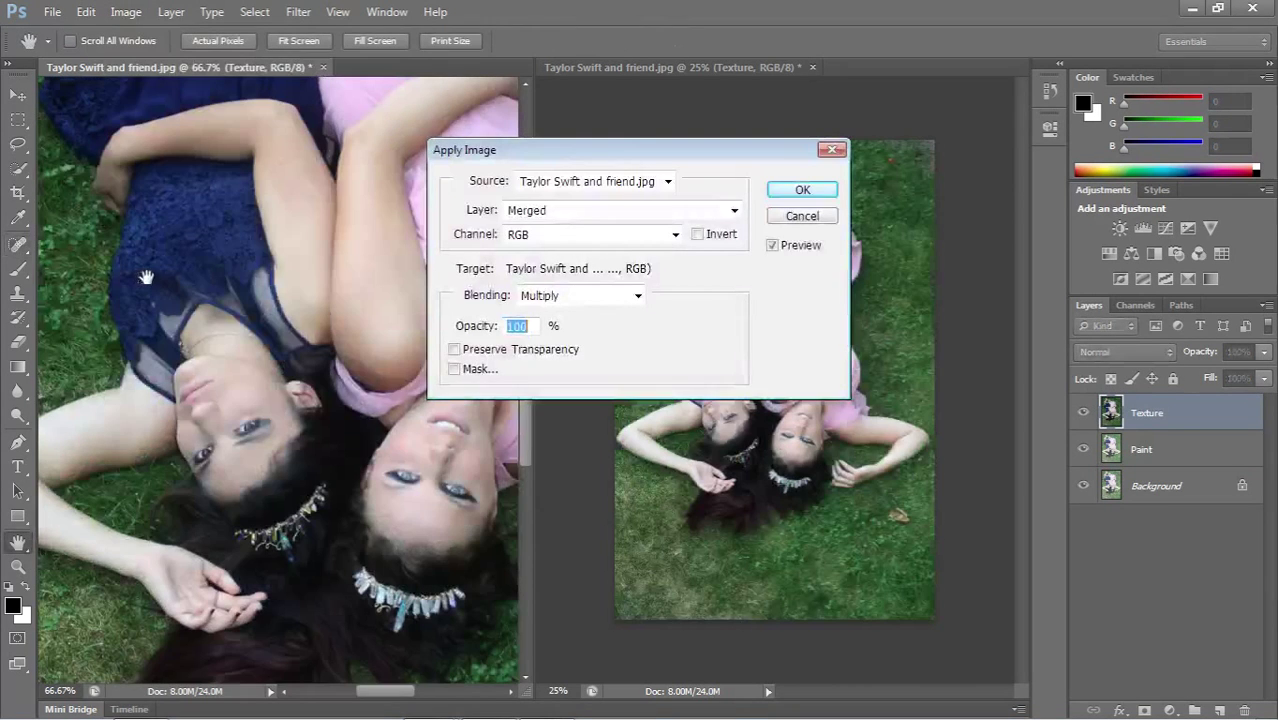
# - Apply the inverted Paint layer to the Texture layer with Add blending, 100% opacity, scale 2 and offset 0
pyautogui.click(640, 297)
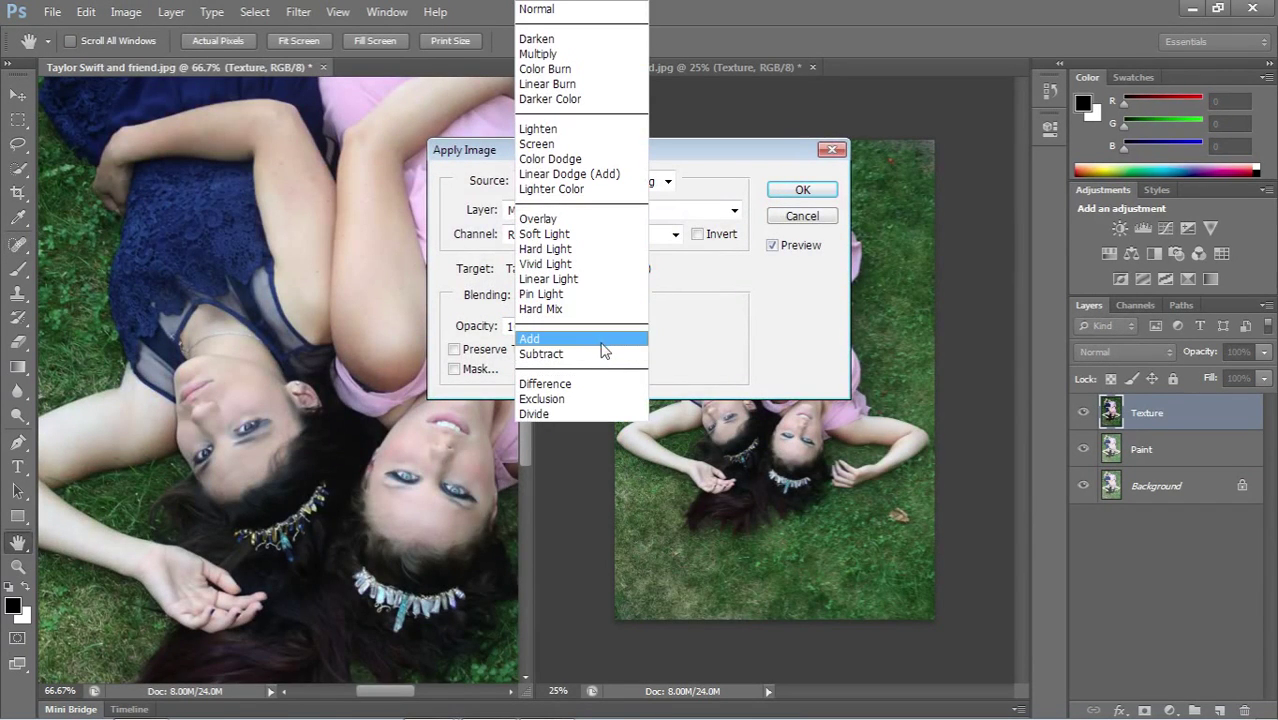
pyautogui.click(600, 340)
pyautogui.click(642, 211)
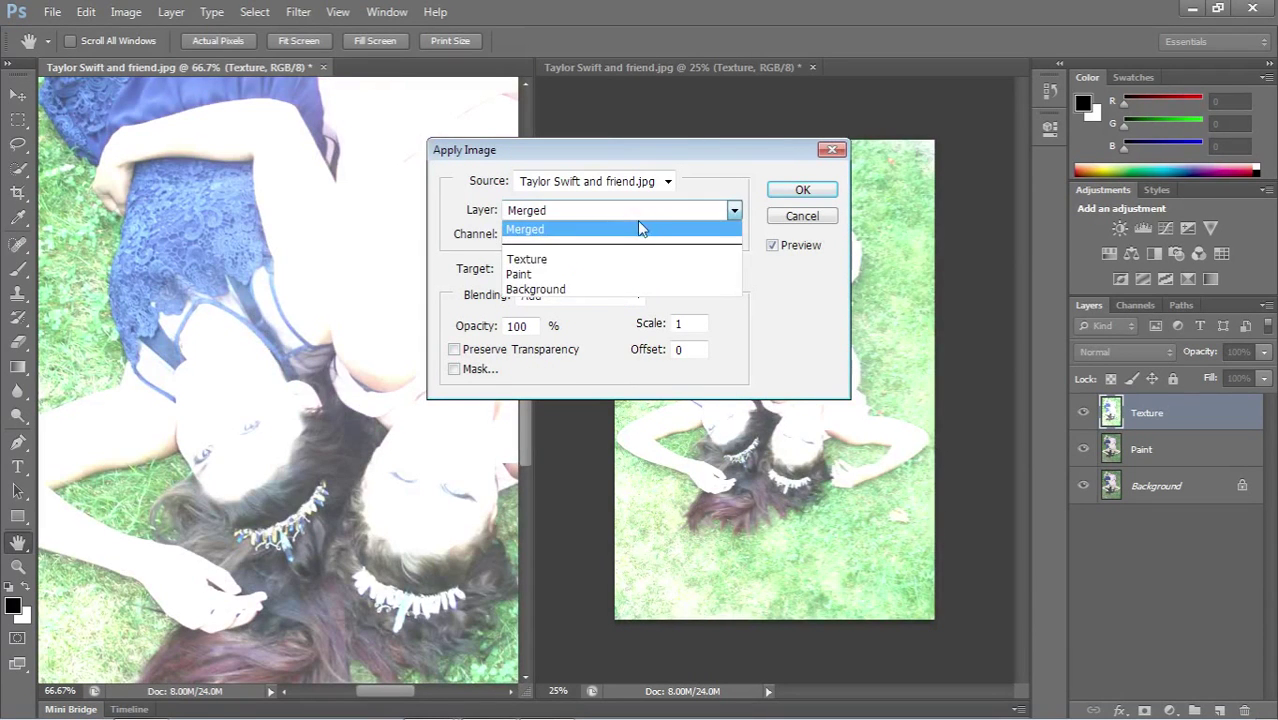
pyautogui.click(619, 274)
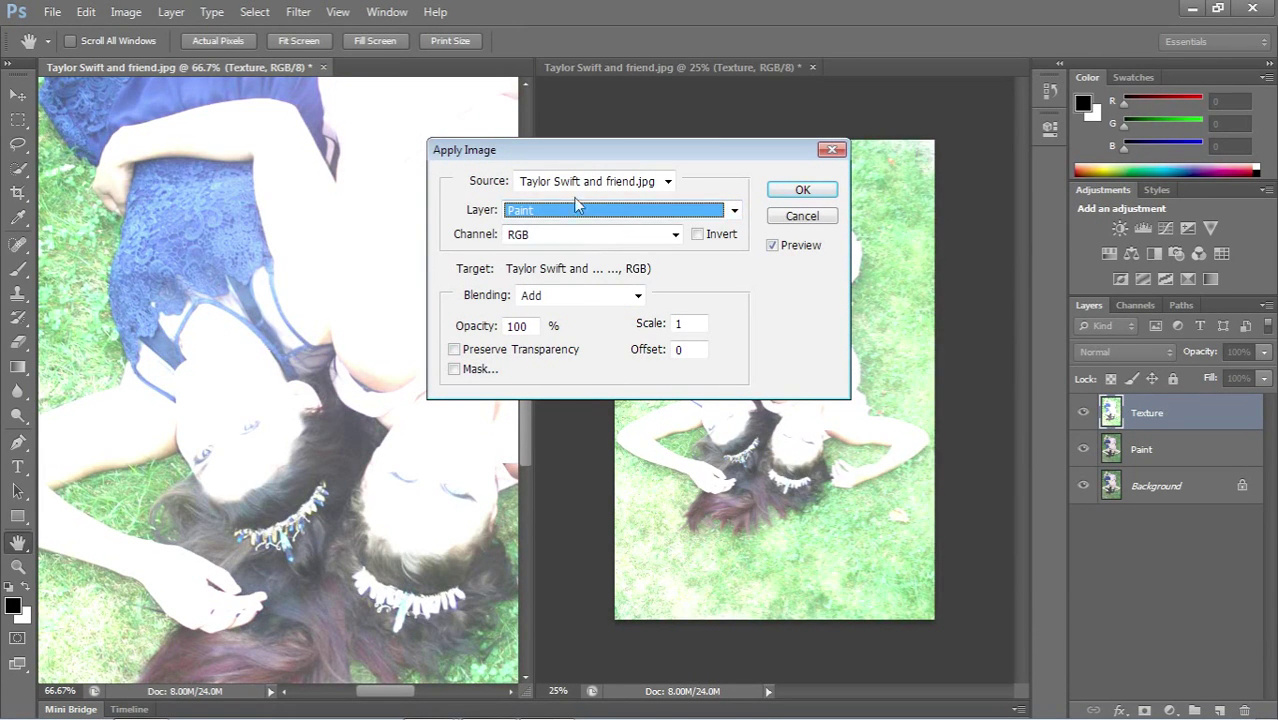
pyautogui.click(697, 234)
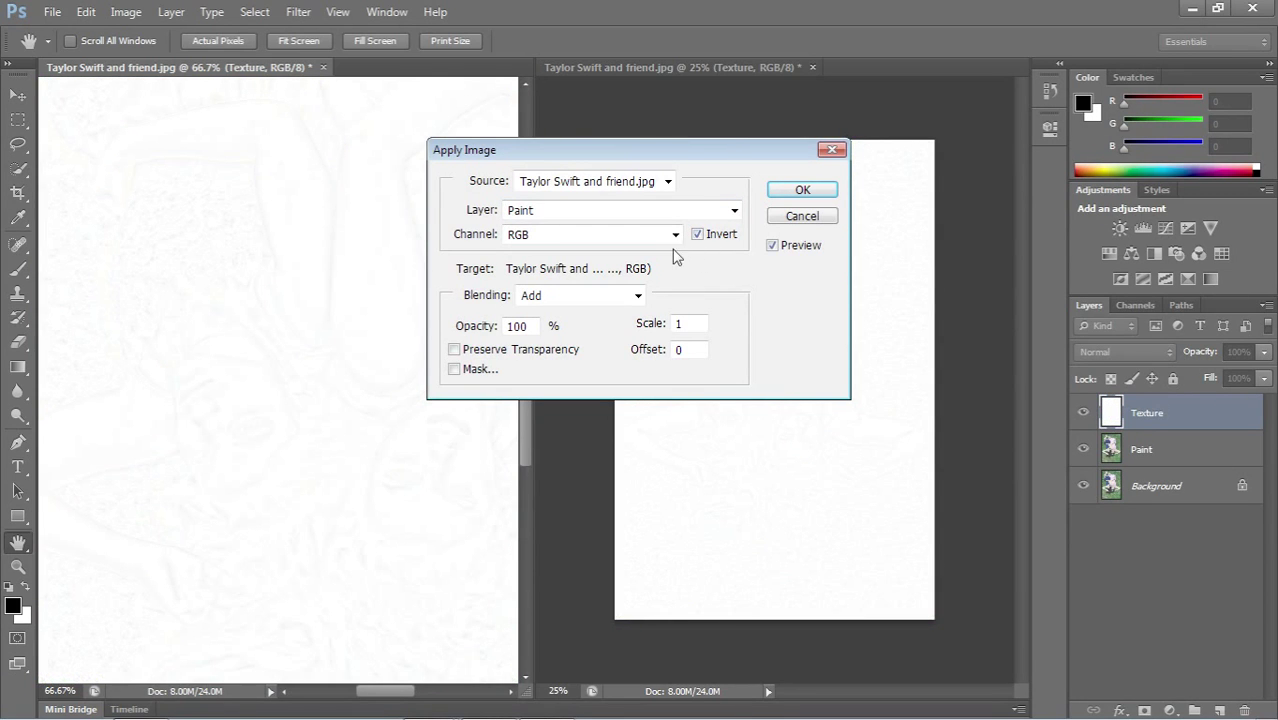
pyautogui.doubleClick(679, 323)
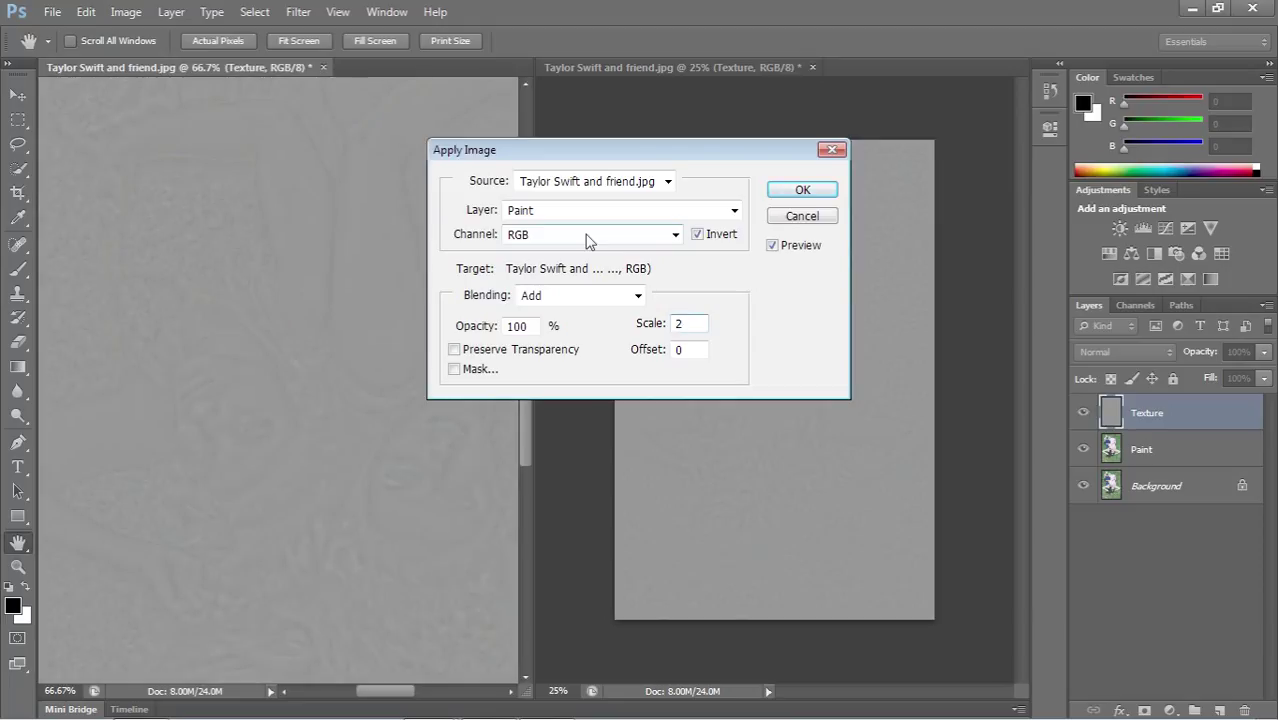
pyautogui.click(813, 191)
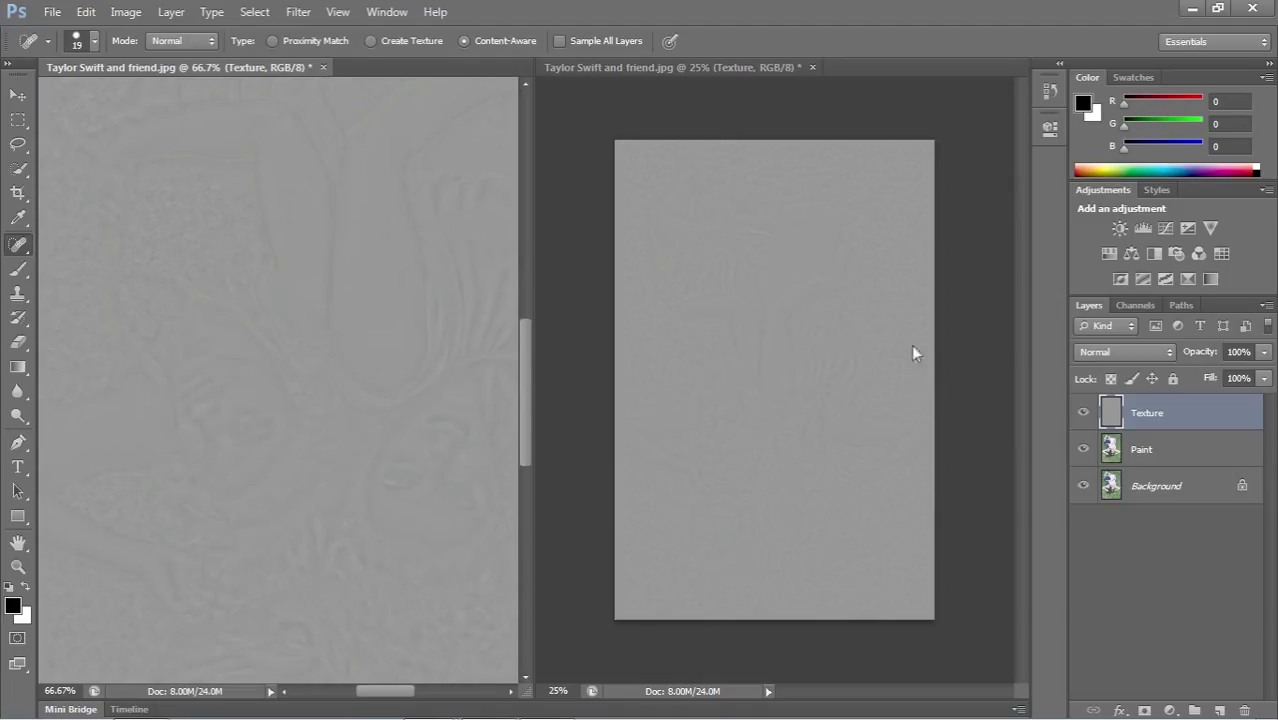
# - Set the Texture layer's blend mode to Hard Light and group it with the Paint layer as Retouched
pyautogui.click(1074, 351)
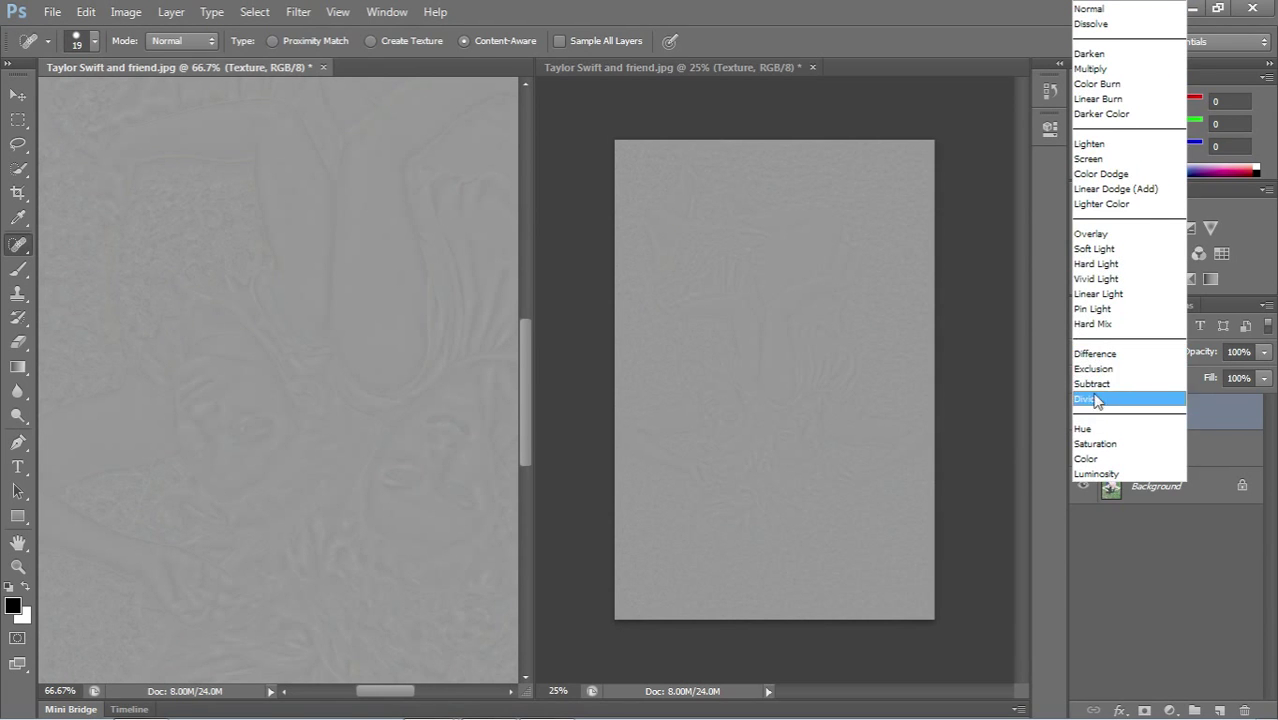
pyautogui.click(1120, 265)
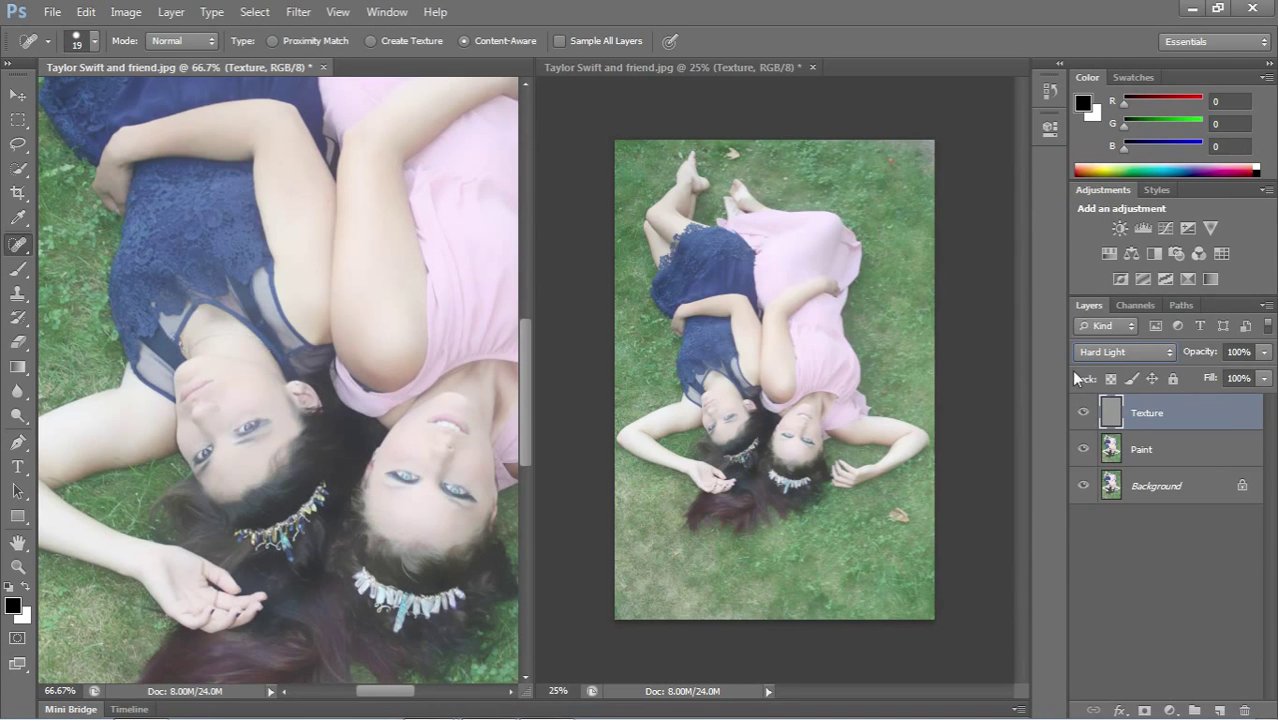
pyautogui.keyDown('shift'); pyautogui.click(1165, 463); pyautogui.keyUp('shift')
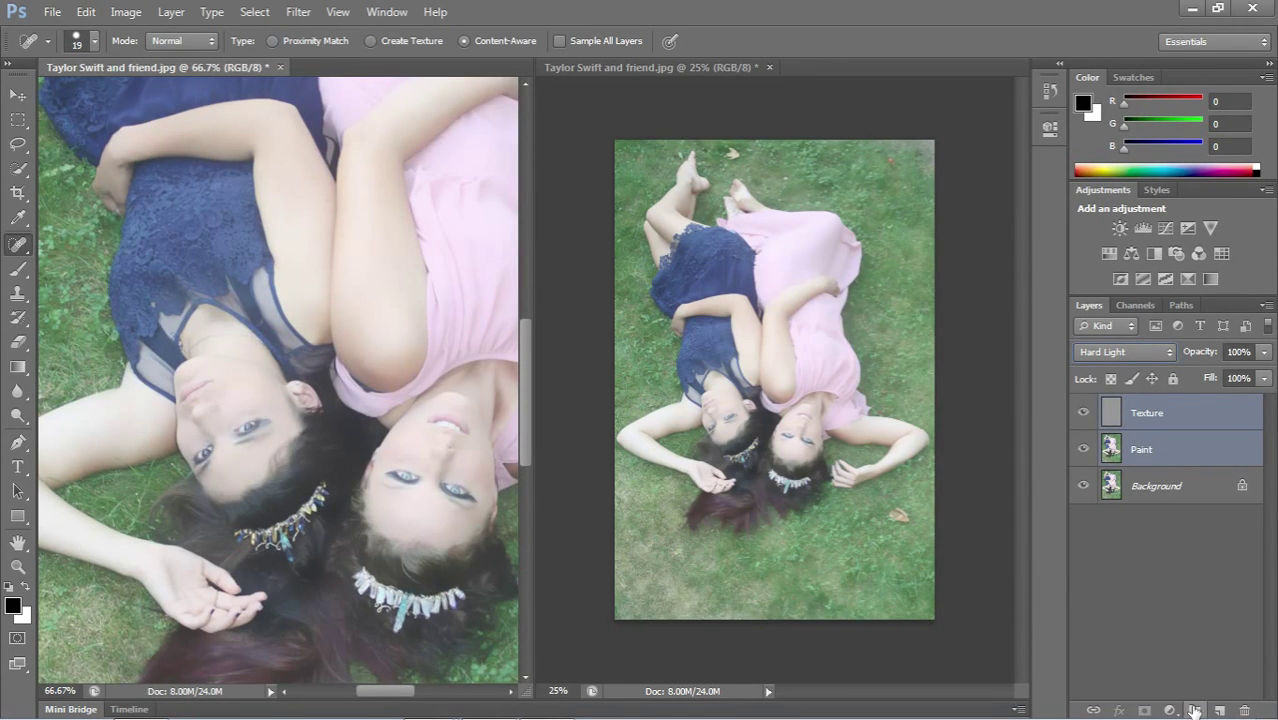
pyautogui.hotkey('ctrl', 'g')
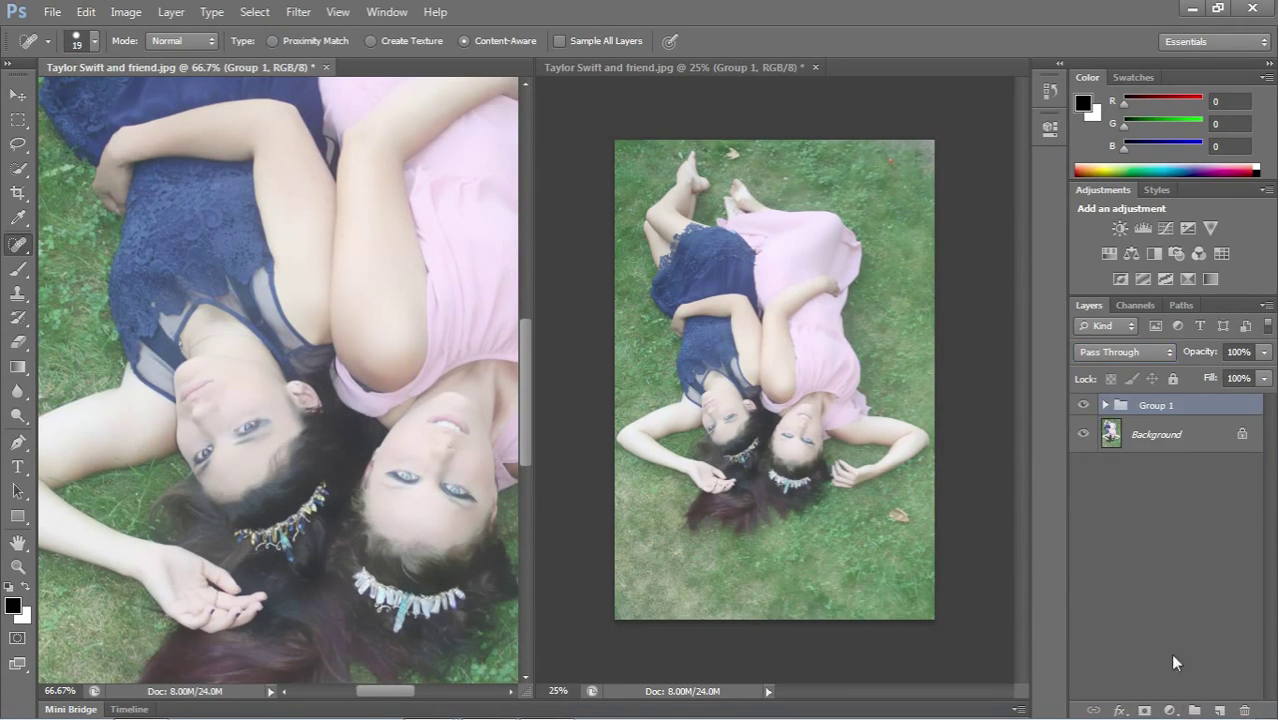
pyautogui.doubleClick(1156, 408)
pyautogui.write('Retouched')
pyautogui.press('Return')
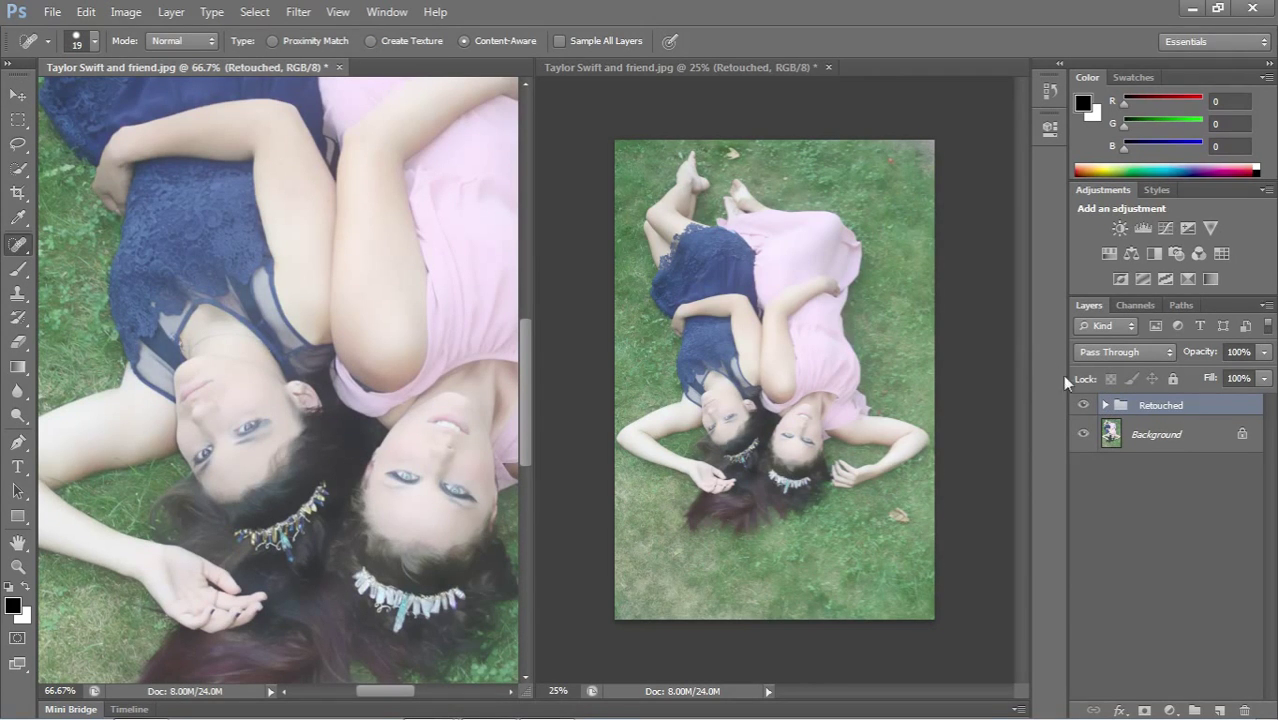
# - Compare the photo before and after retouching by repeatedly hiding and showing the Retouched group
pyautogui.click(1085, 408)
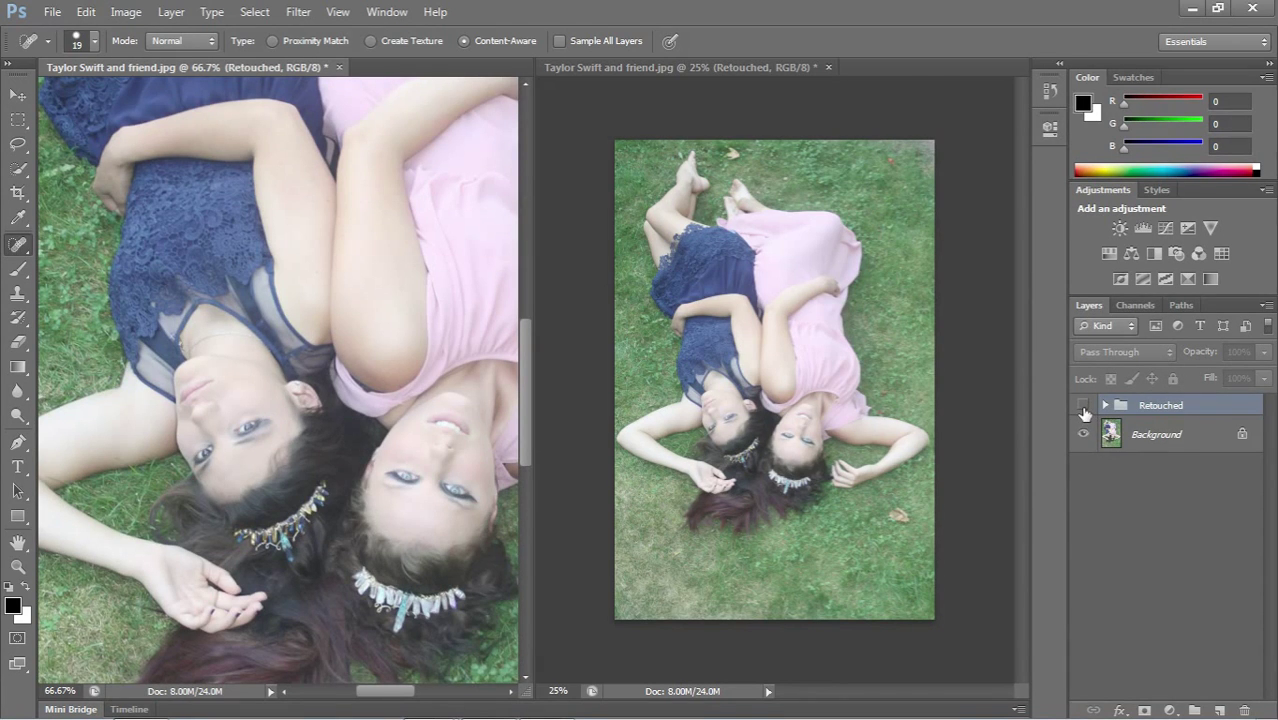
pyautogui.click(1084, 408)
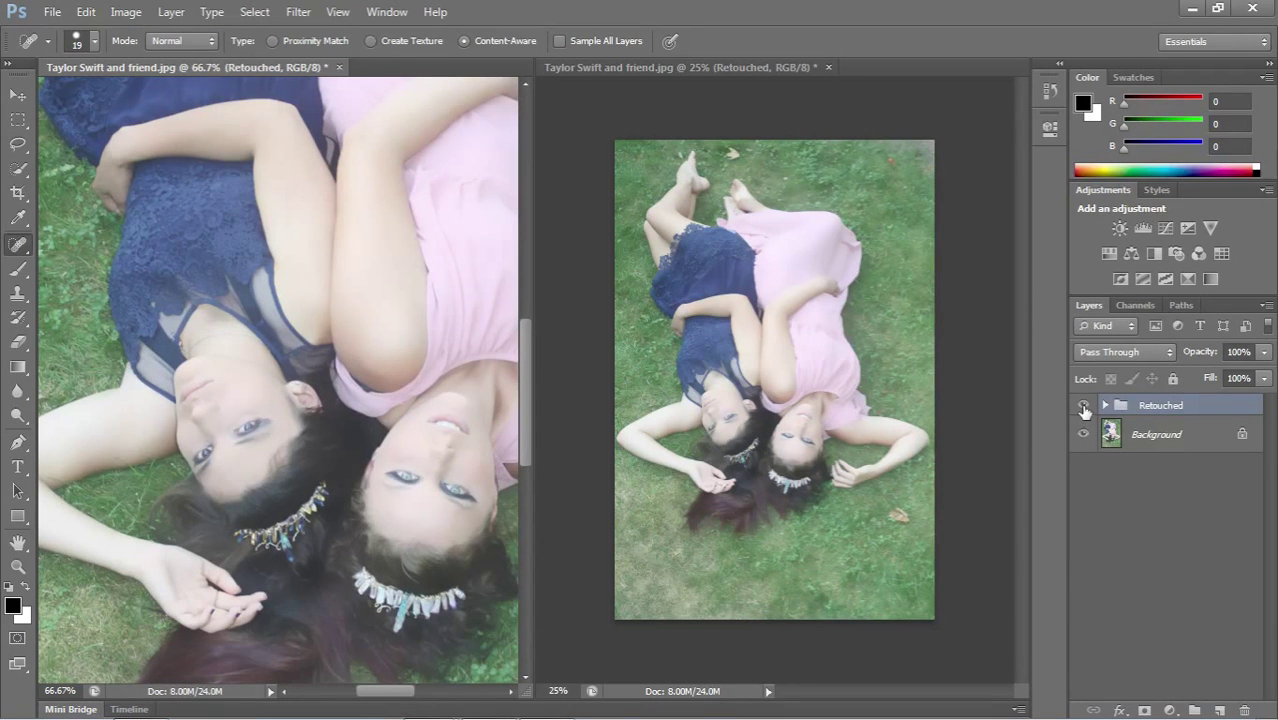
pyautogui.click(1084, 406)
pyautogui.click(1084, 406)
pyautogui.click(1084, 406)
pyautogui.click(1084, 406)
pyautogui.click(1084, 407)
pyautogui.click(1085, 408)
pyautogui.click(1088, 409)
pyautogui.click(1085, 407)
# - Expand the Retouched group and duplicate the Texture layer inside it
pyautogui.click(1104, 406)
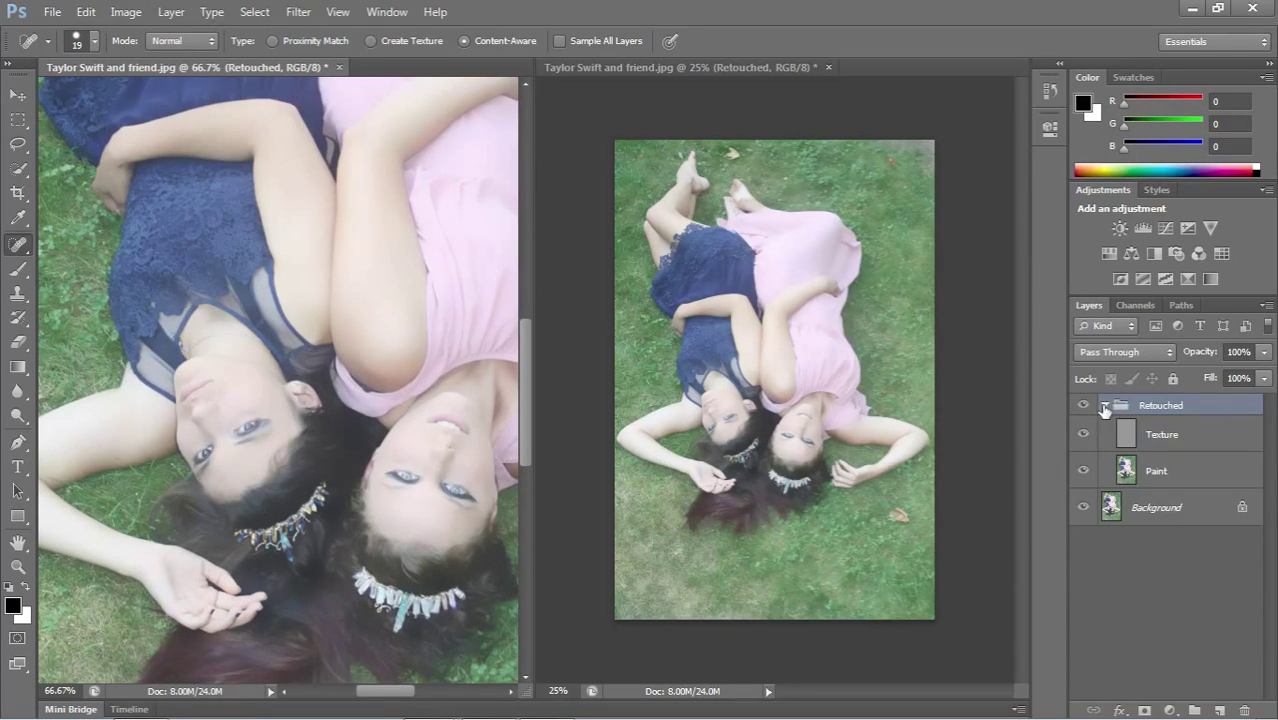
pyautogui.click(1104, 440)
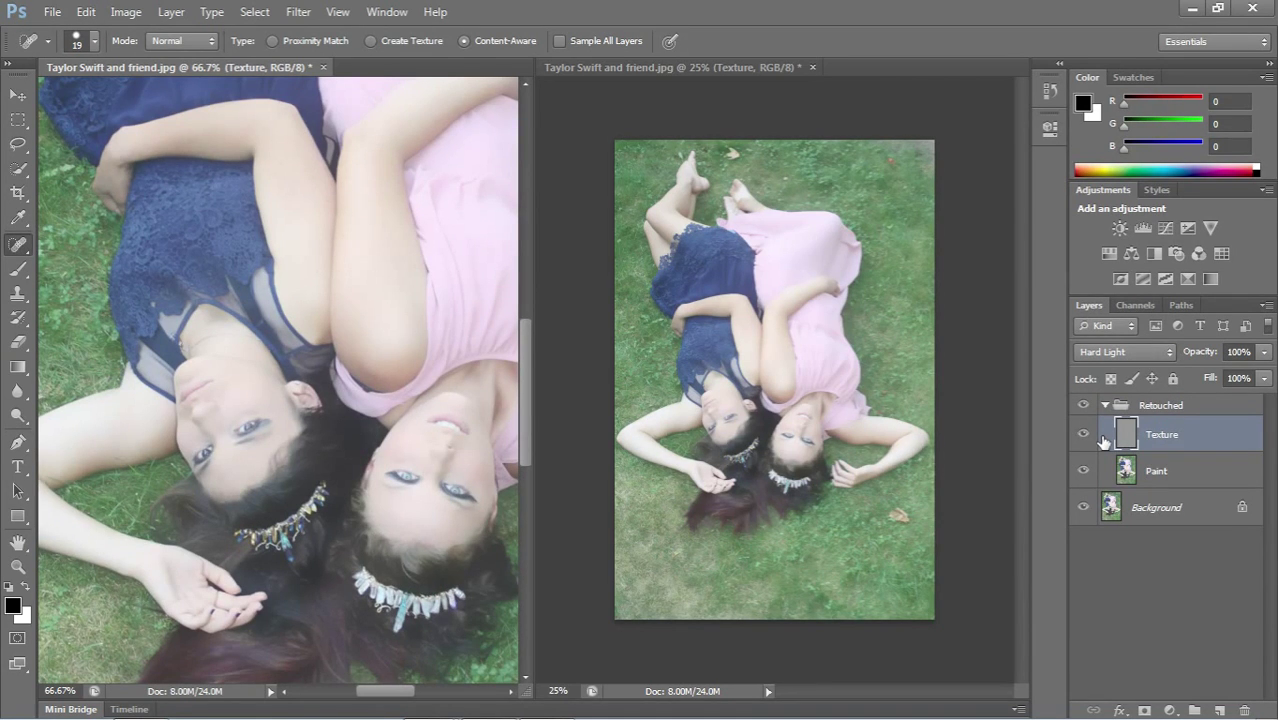
pyautogui.hotkey('ctrl', 'j')
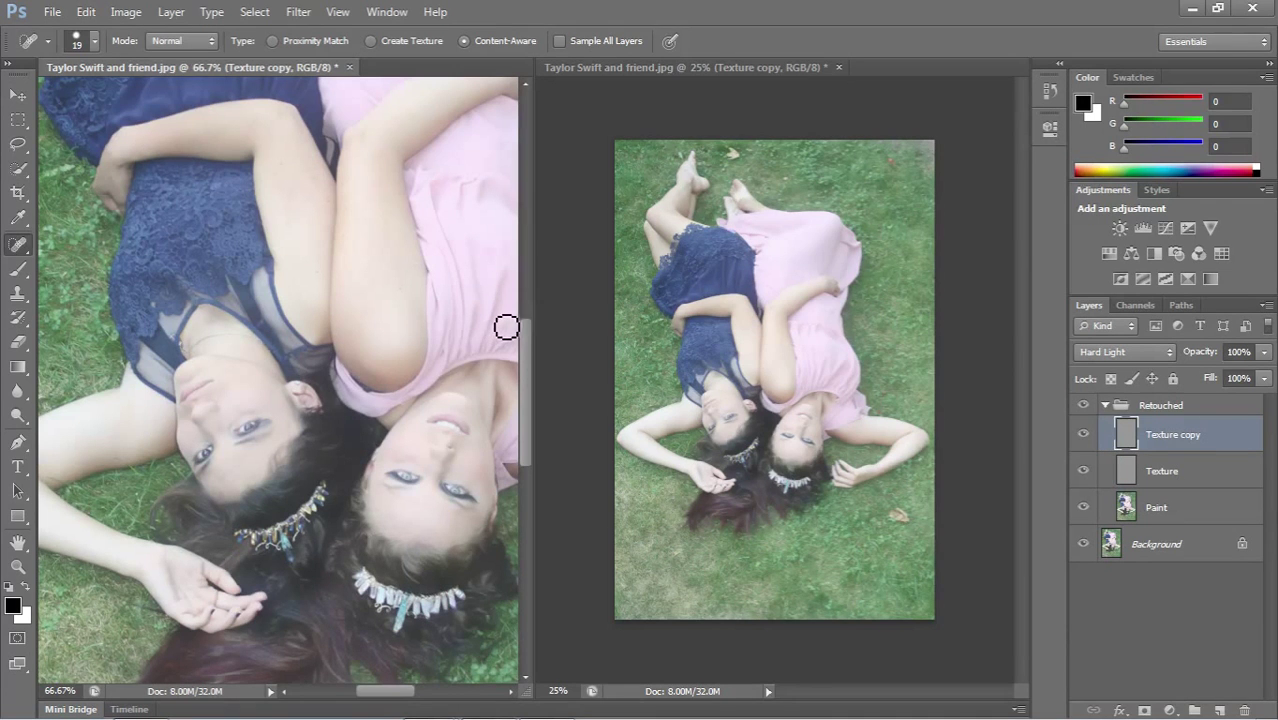
# - Collapse the Retouched group and toggle its visibility to judge the effect of the duplicated Texture layer
pyautogui.click(1105, 405)
pyautogui.click(1085, 408)
pyautogui.click(1086, 409)
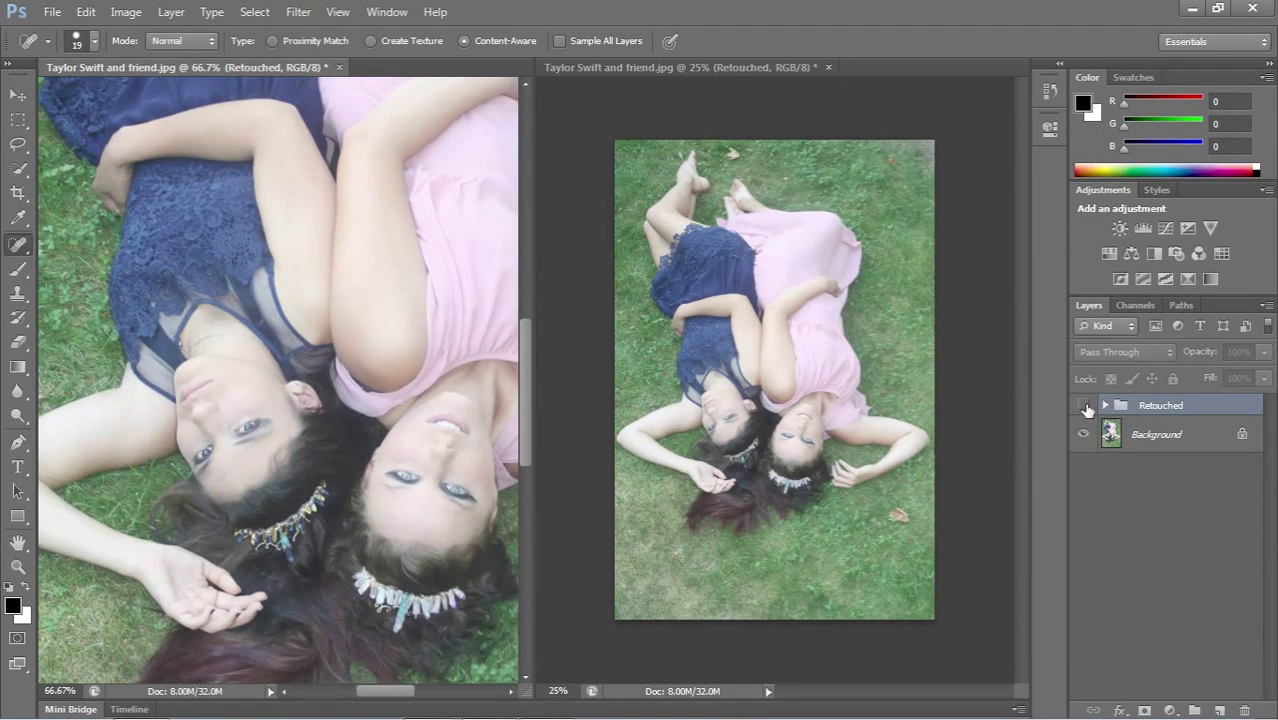
pyautogui.click(1087, 409)
pyautogui.click(1086, 409)
pyautogui.click(1087, 410)
pyautogui.click(1085, 408)
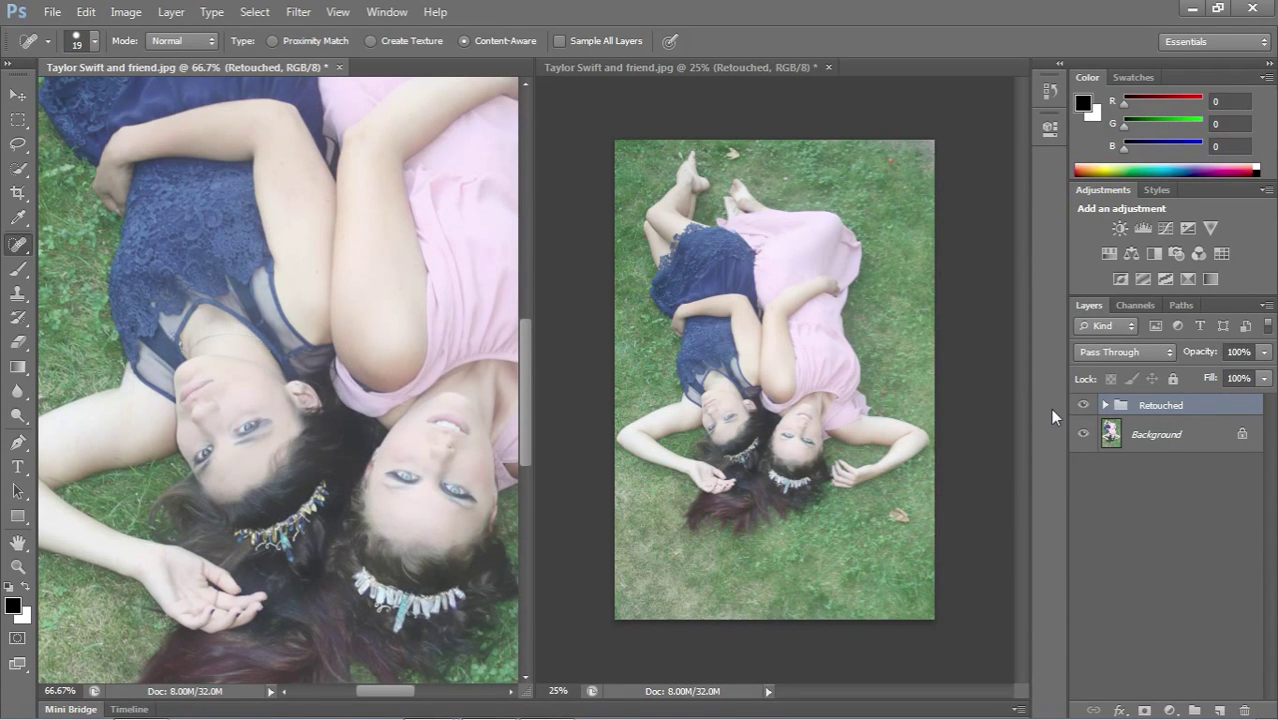
# - Expand the Retouched group to show its layers and switch to the Chrome browser
pyautogui.click(1105, 405)
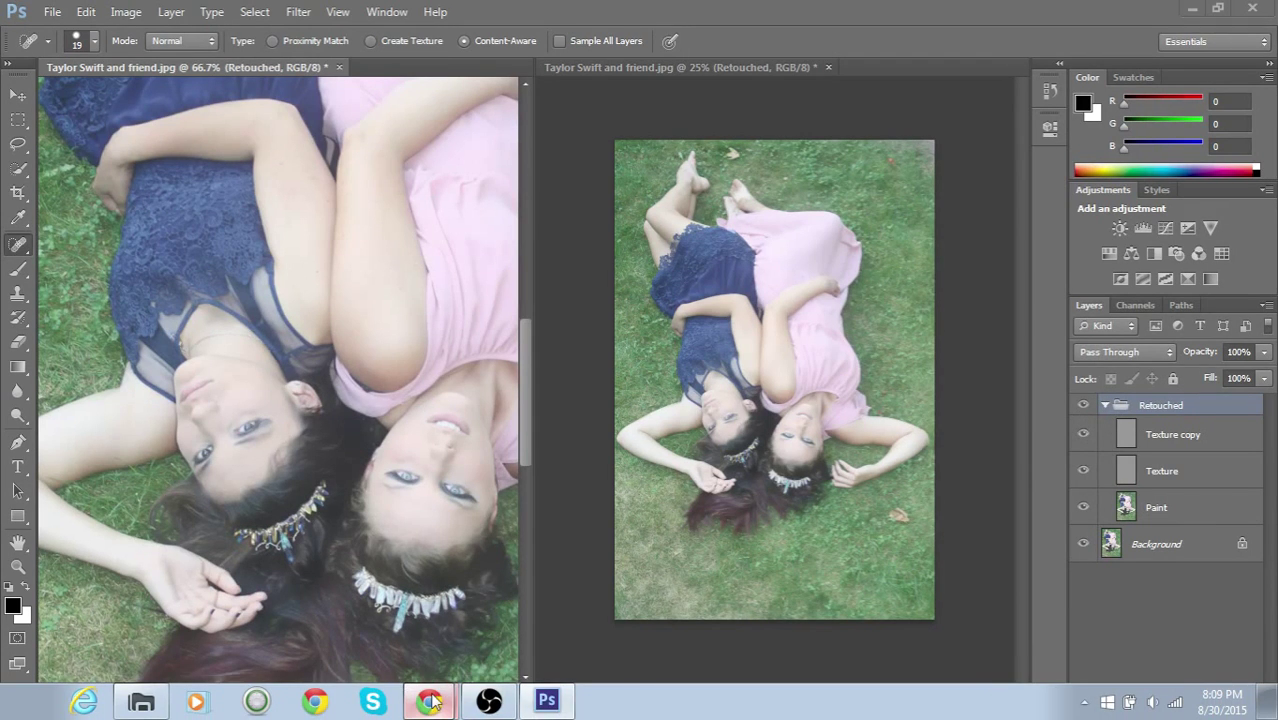
pyautogui.click(430, 703)
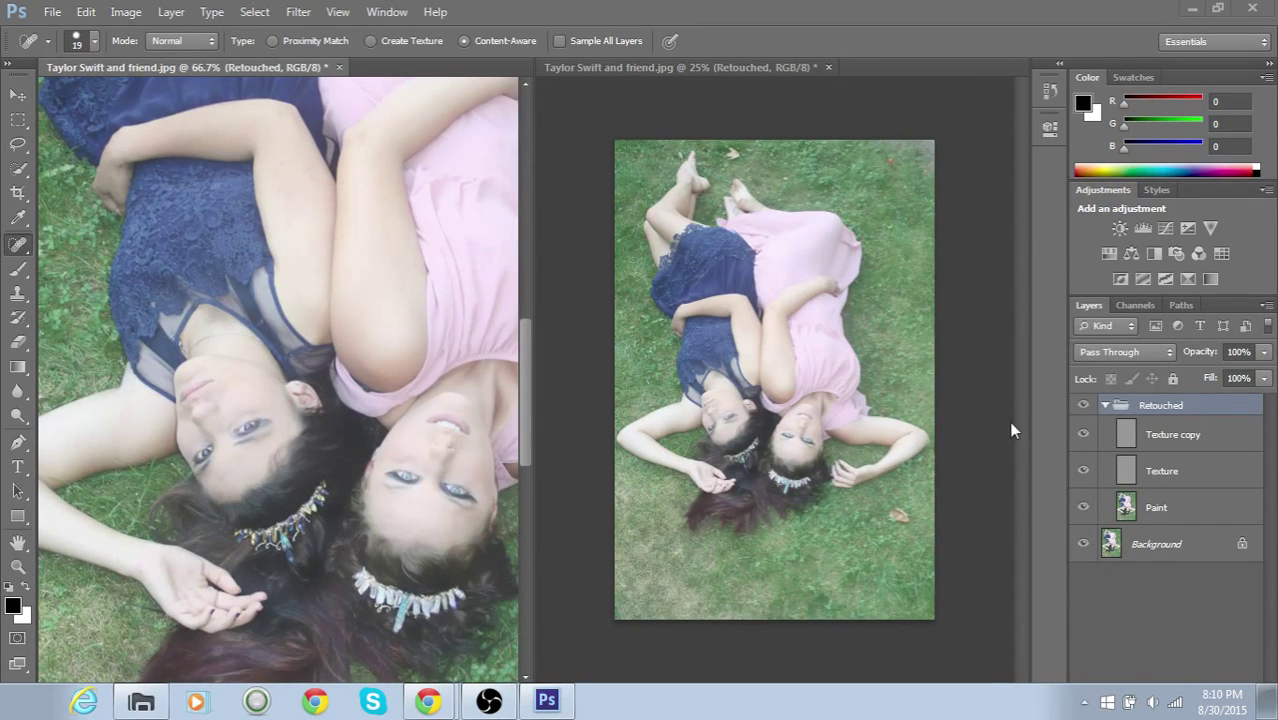
# - Collapse the Retouched group, and hide and show it again to judge the doubled texture
pyautogui.click(1105, 405)
pyautogui.click(1084, 406)
pyautogui.click(1084, 406)
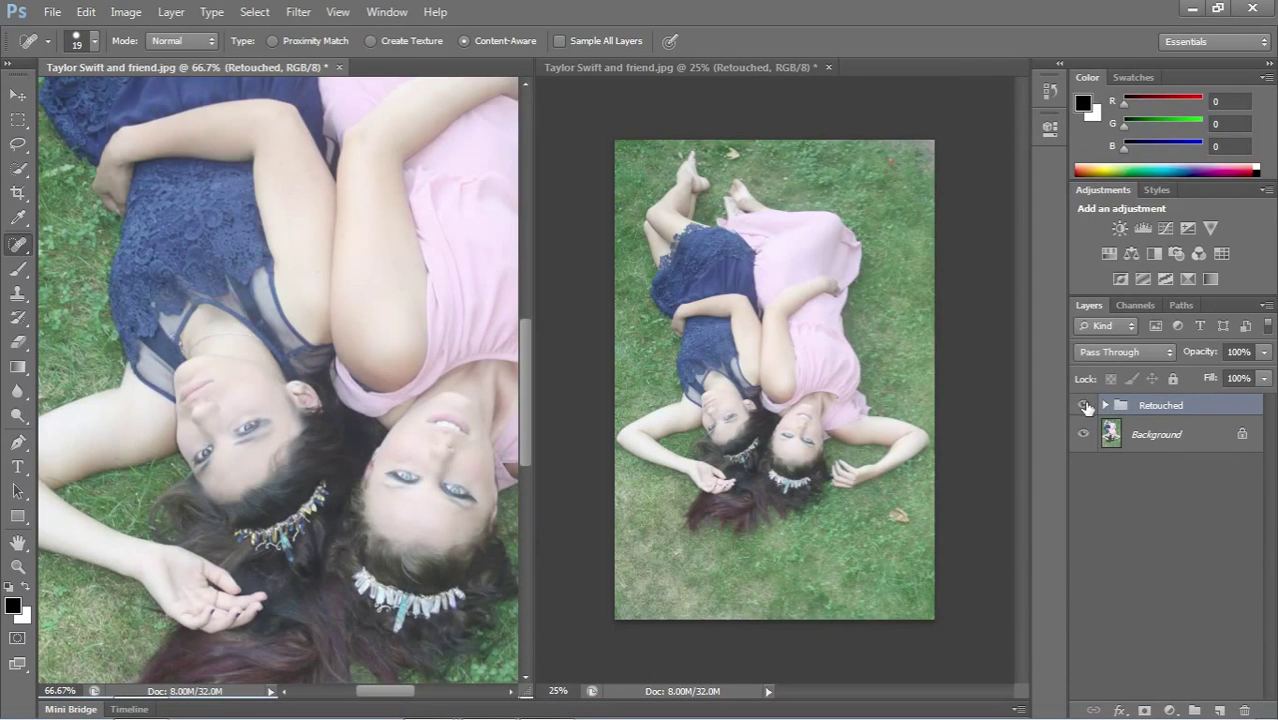
# - Expand the Retouched group and delete its Texture copy layer
pyautogui.click(1104, 405)
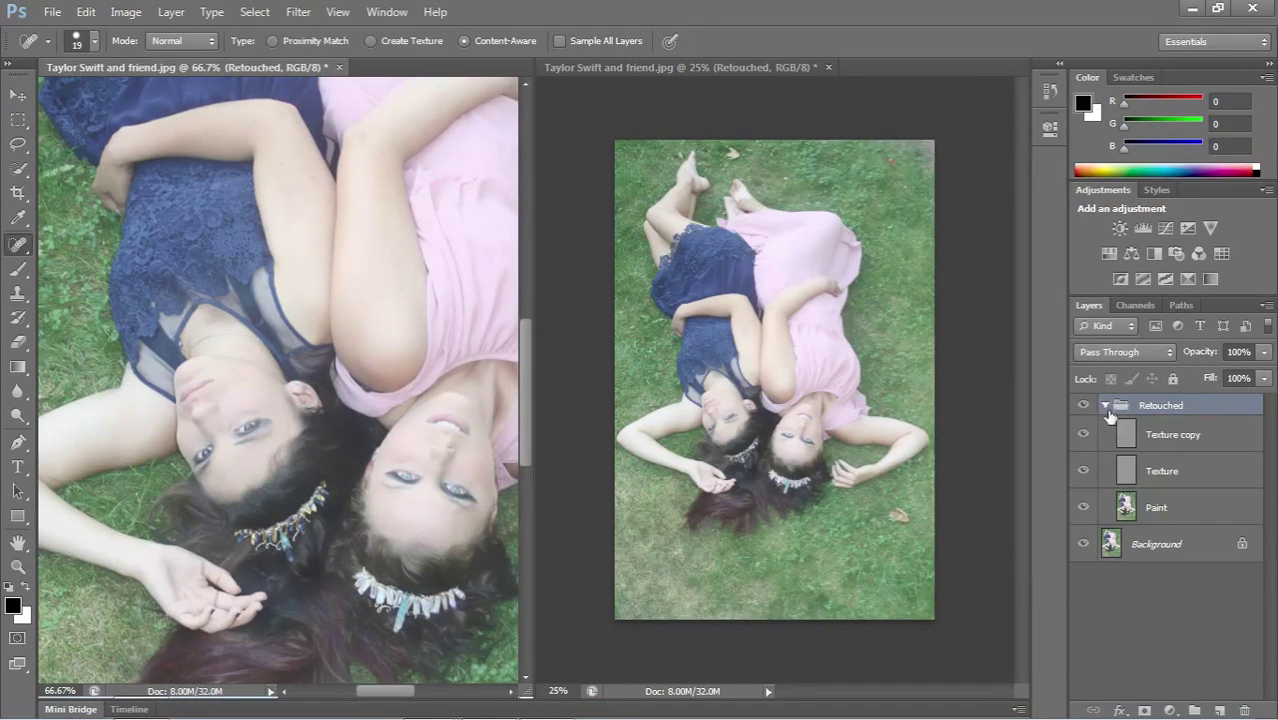
pyautogui.click(1138, 447)
pyautogui.press('Delete')
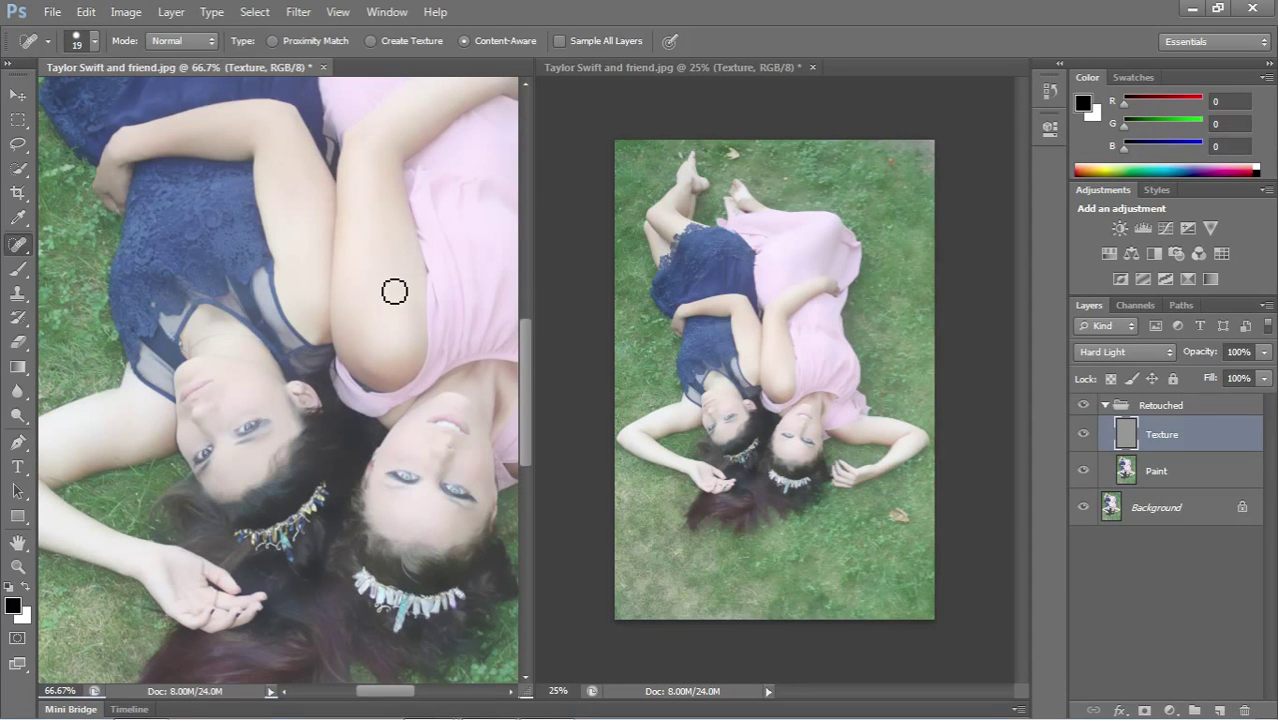
# - With the Healing Brush on the Texture layer, sample clean arm skin and heal small blemishes on the arms and the dark-haired woman's jaw
pyautogui.rightClick(35, 248)
pyautogui.click(105, 259)
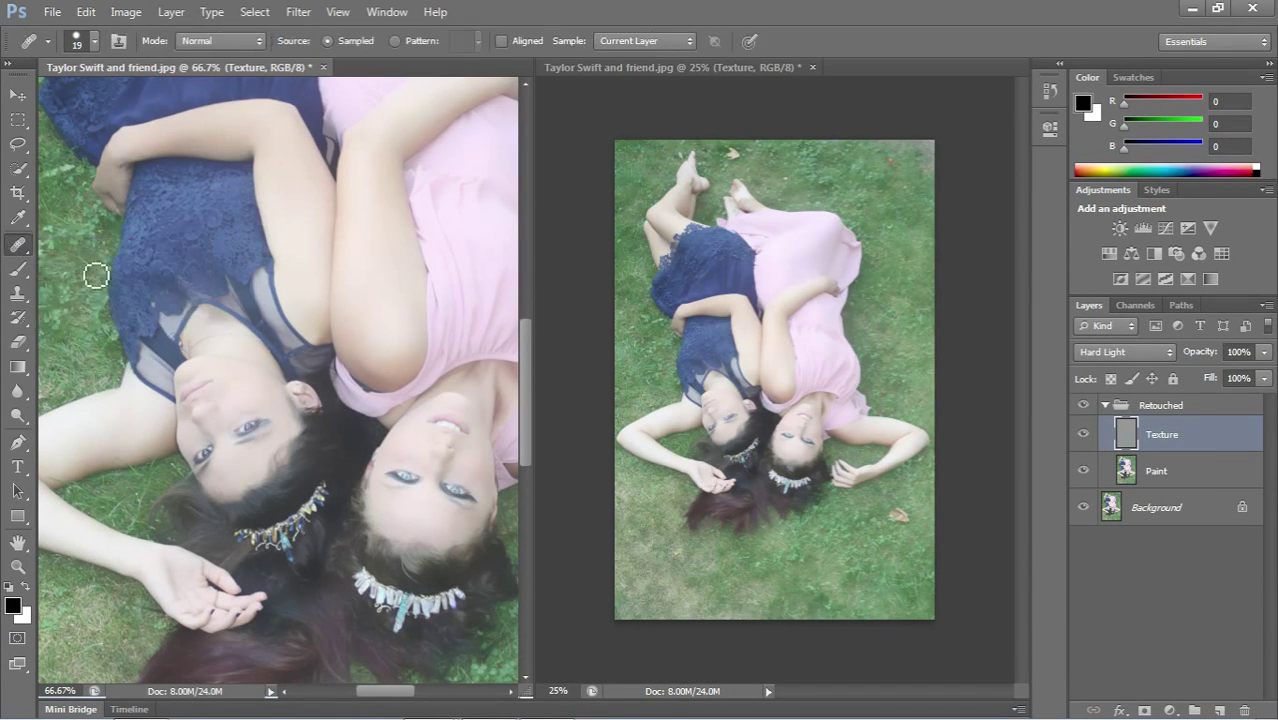
pyautogui.keyDown('alt'); pyautogui.click(381, 241); pyautogui.keyUp('alt')
pyautogui.moveTo(392, 290); pyautogui.dragTo(387, 285)
pyautogui.click(361, 228)
pyautogui.click(257, 363)
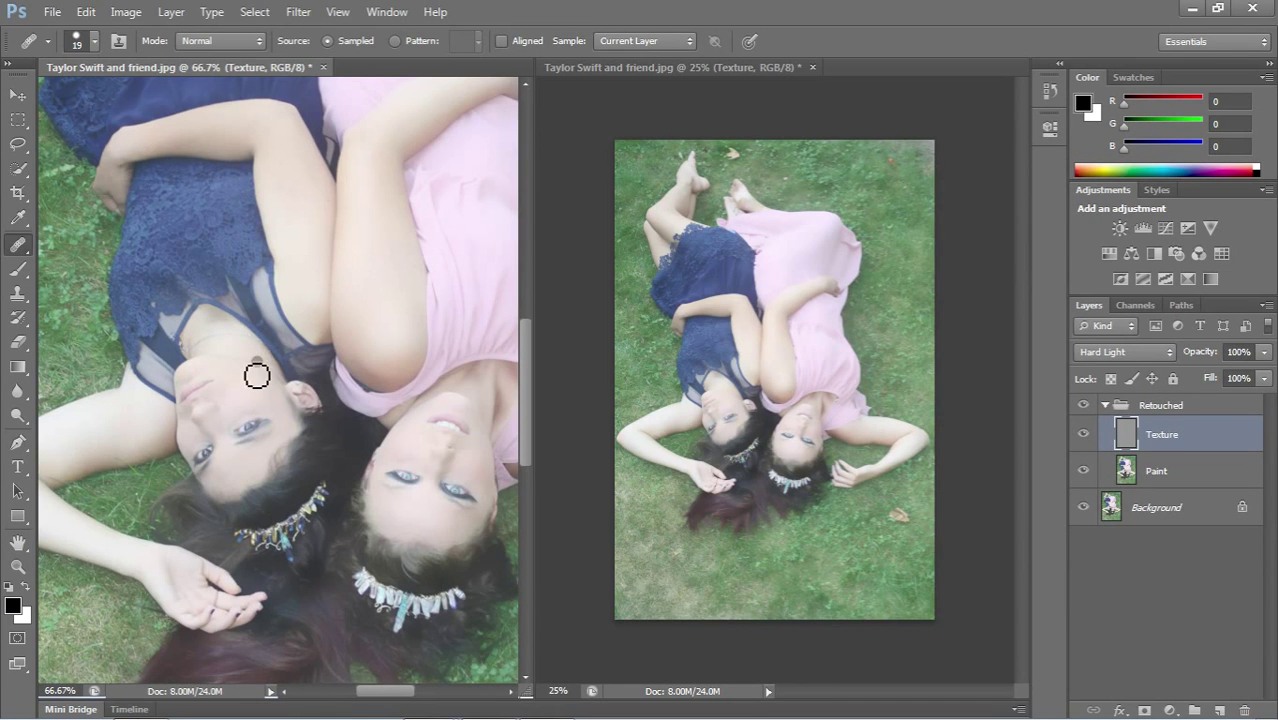
pyautogui.click(388, 137)
# - Collapse the Retouched group, merge it into the Background layer and duplicate the merged Background
pyautogui.click(1138, 405)
pyautogui.click(1104, 405)
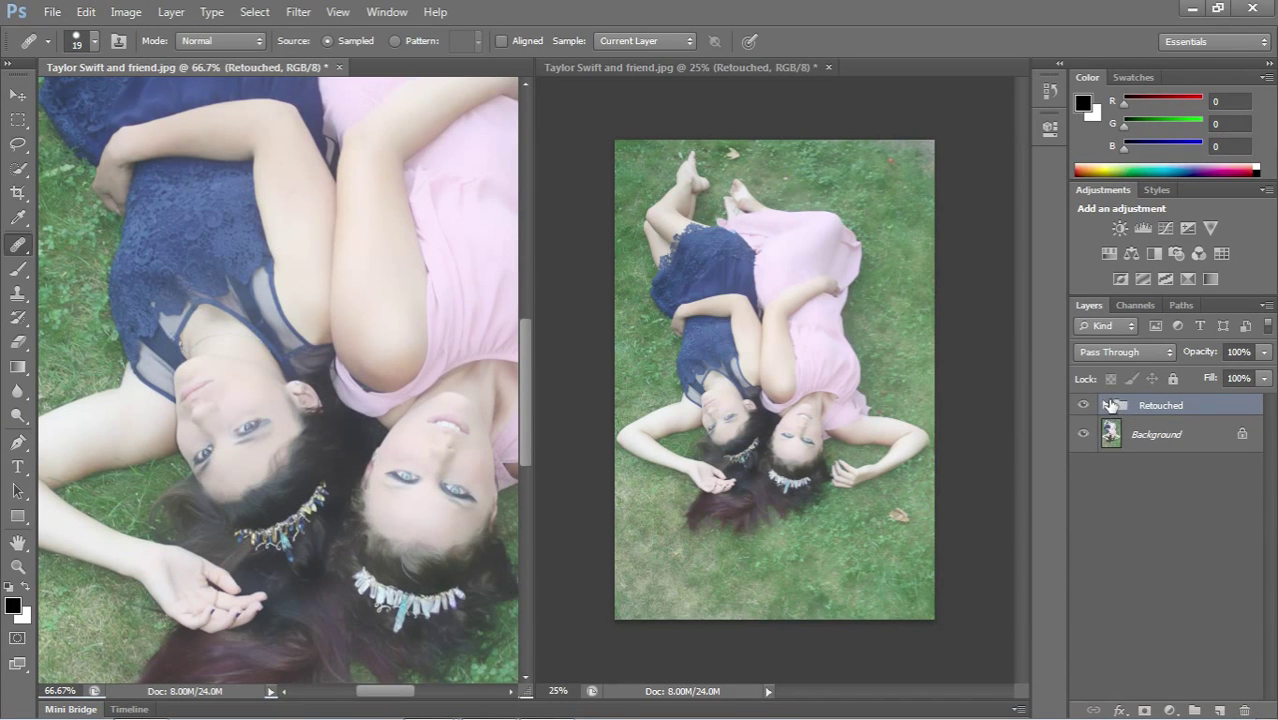
pyautogui.hotkey('ctrl', 'e')
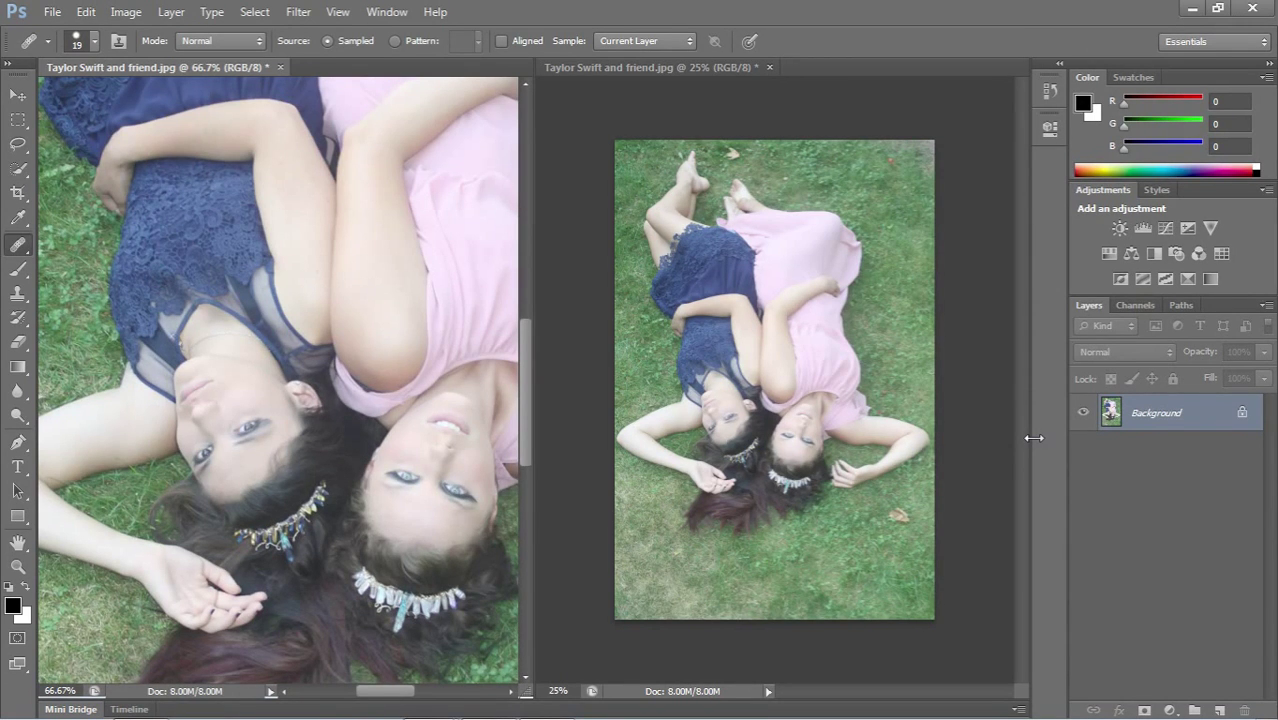
pyautogui.hotkey('ctrl', 'j')
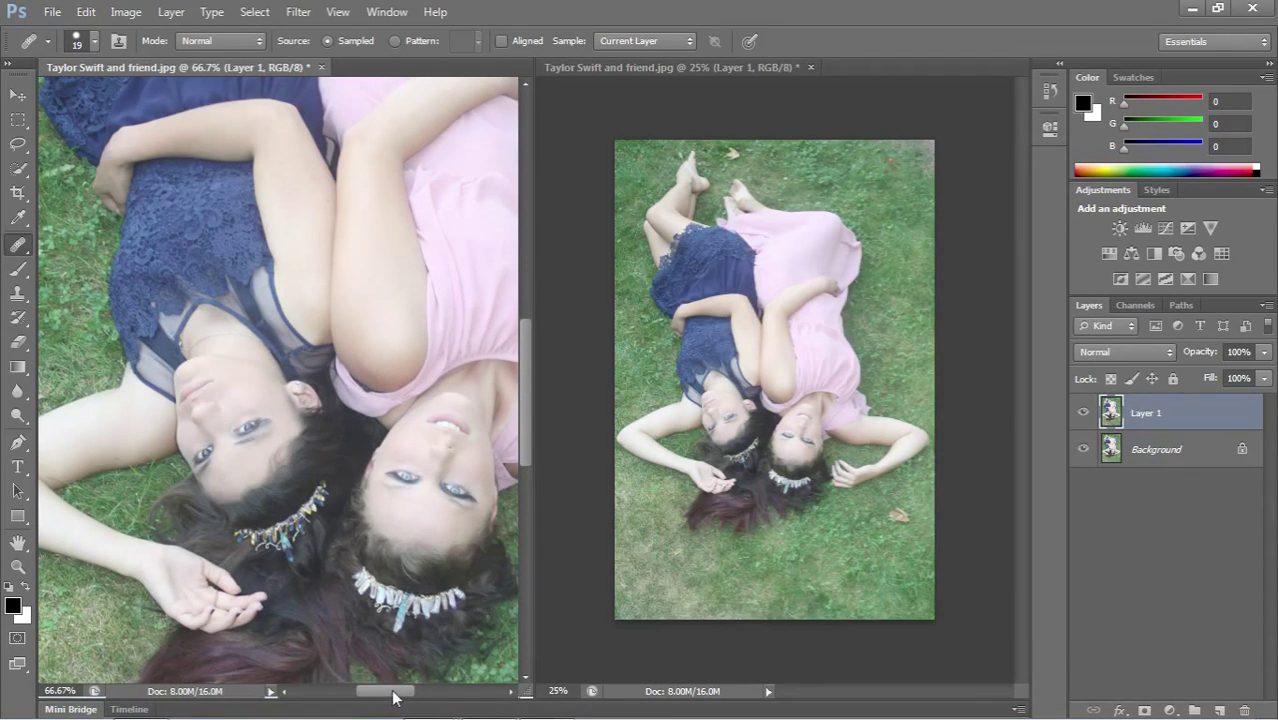
# - Add a Curves adjustment layer above Layer 1 and rename it Shadows Curve
pyautogui.moveTo(394, 697)
pyautogui.mouseDown()
pyautogui.moveTo(373, 697)
pyautogui.moveTo(418, 697)
pyautogui.moveTo(375, 697)
pyautogui.moveTo(392, 697)
pyautogui.mouseUp()
pyautogui.moveTo(380, 697); pyautogui.dragTo(399, 700)
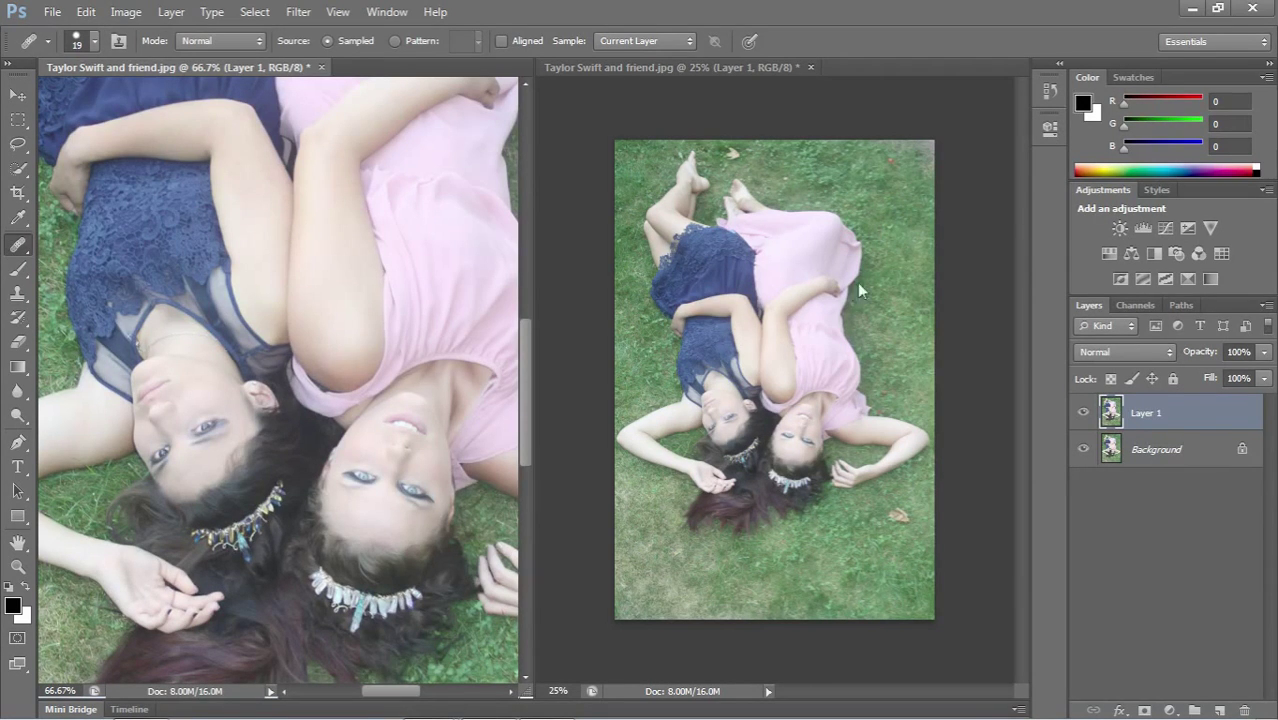
pyautogui.click(1166, 228)
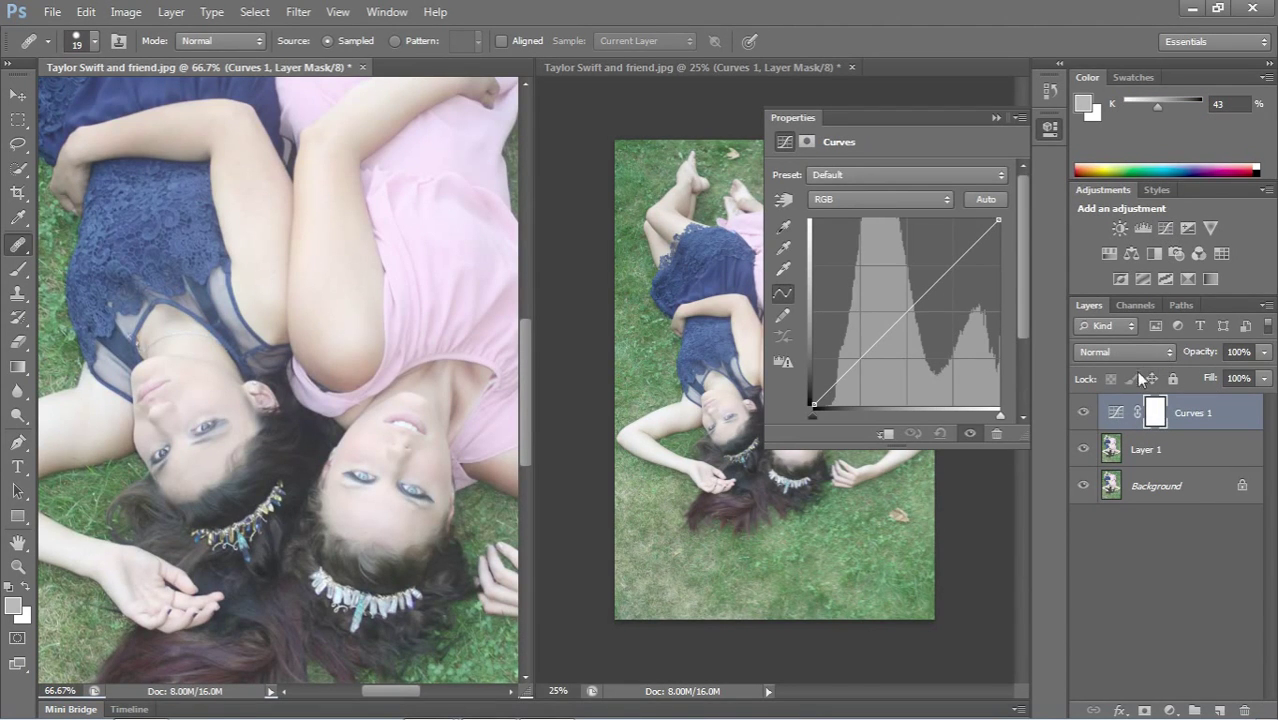
pyautogui.doubleClick(1183, 413)
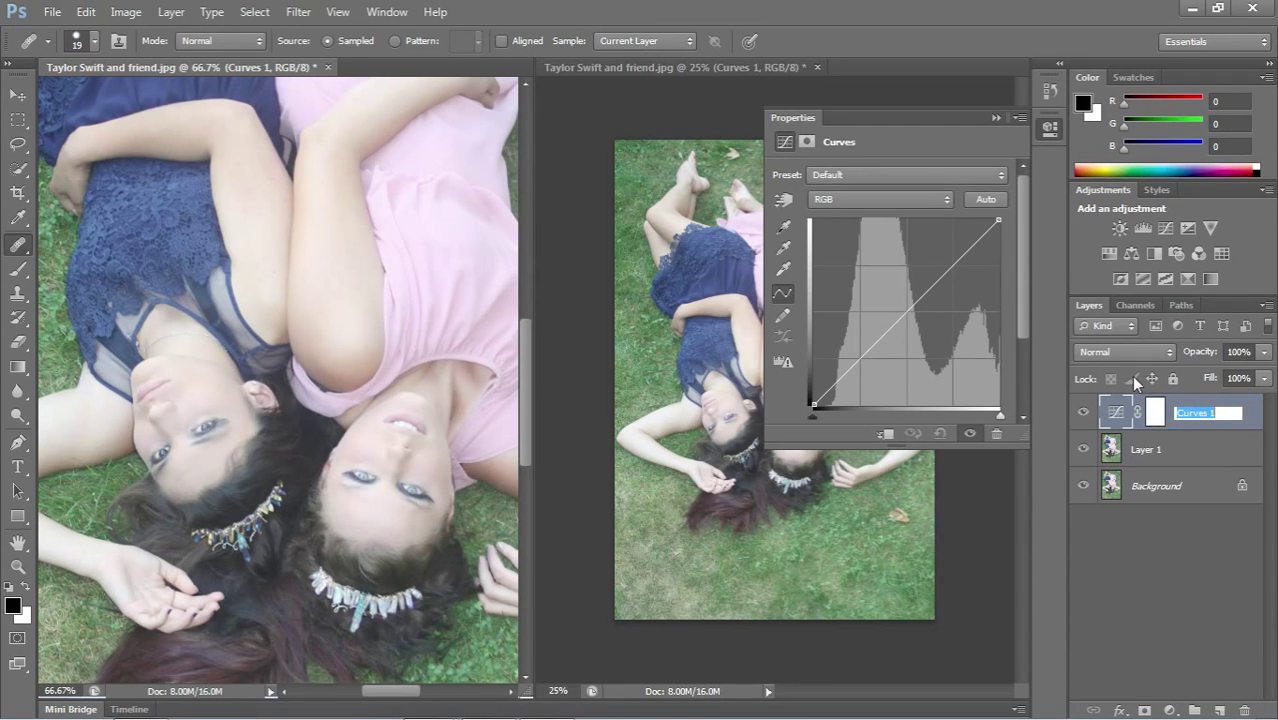
pyautogui.write('Shadows Curve')
pyautogui.press('Return')
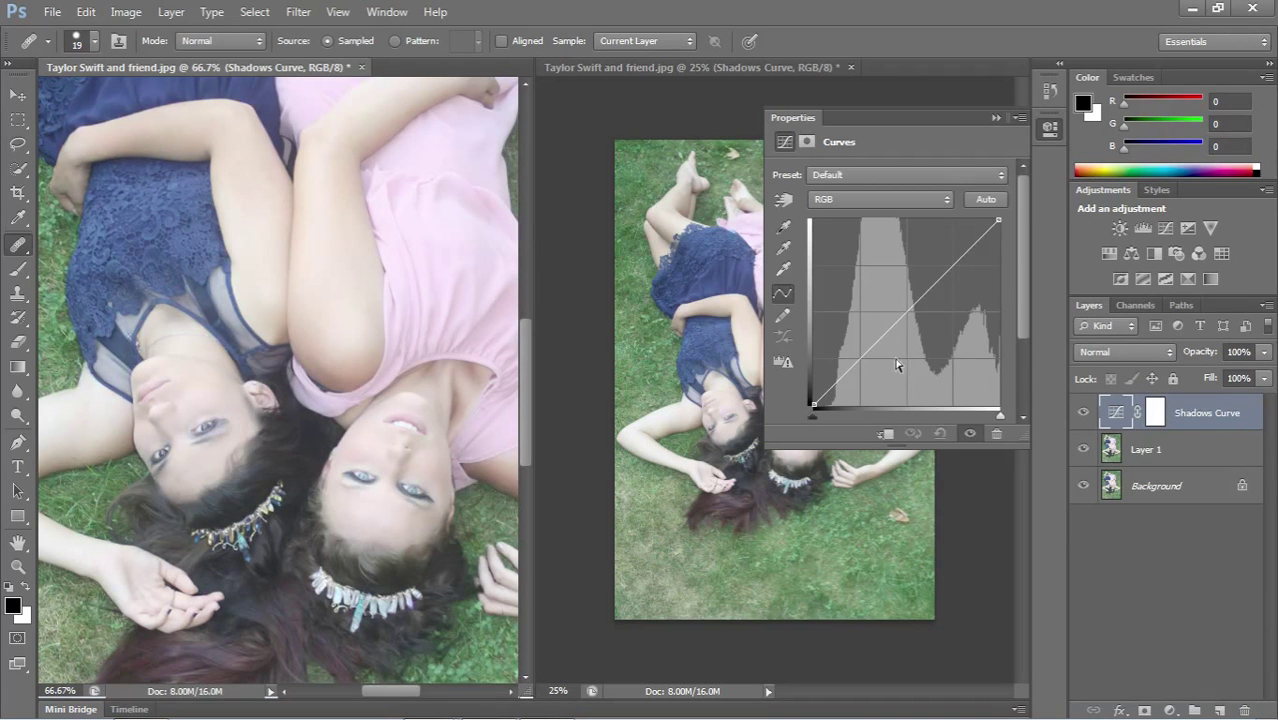
# - Pull the midpoint of the Shadows Curve down to darken the photo and set the layer's blend mode to Luminosity
pyautogui.moveTo(907, 310); pyautogui.dragTo(907, 336)
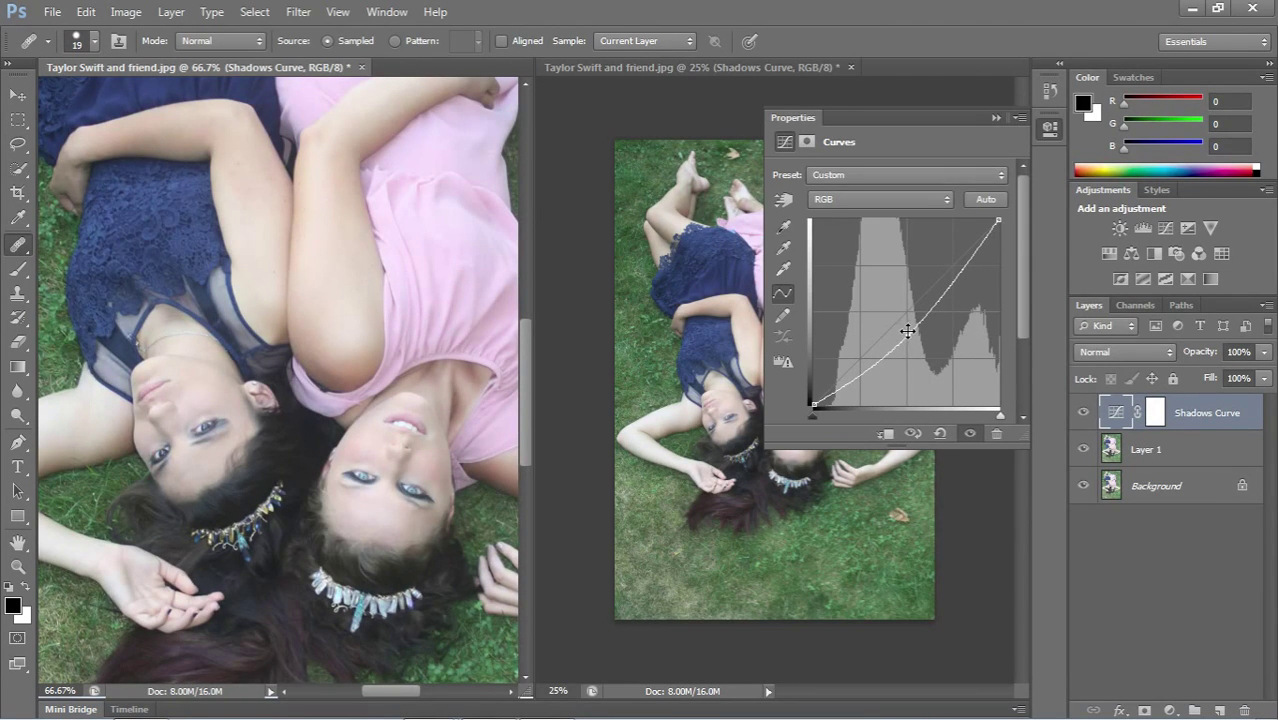
pyautogui.click(995, 118)
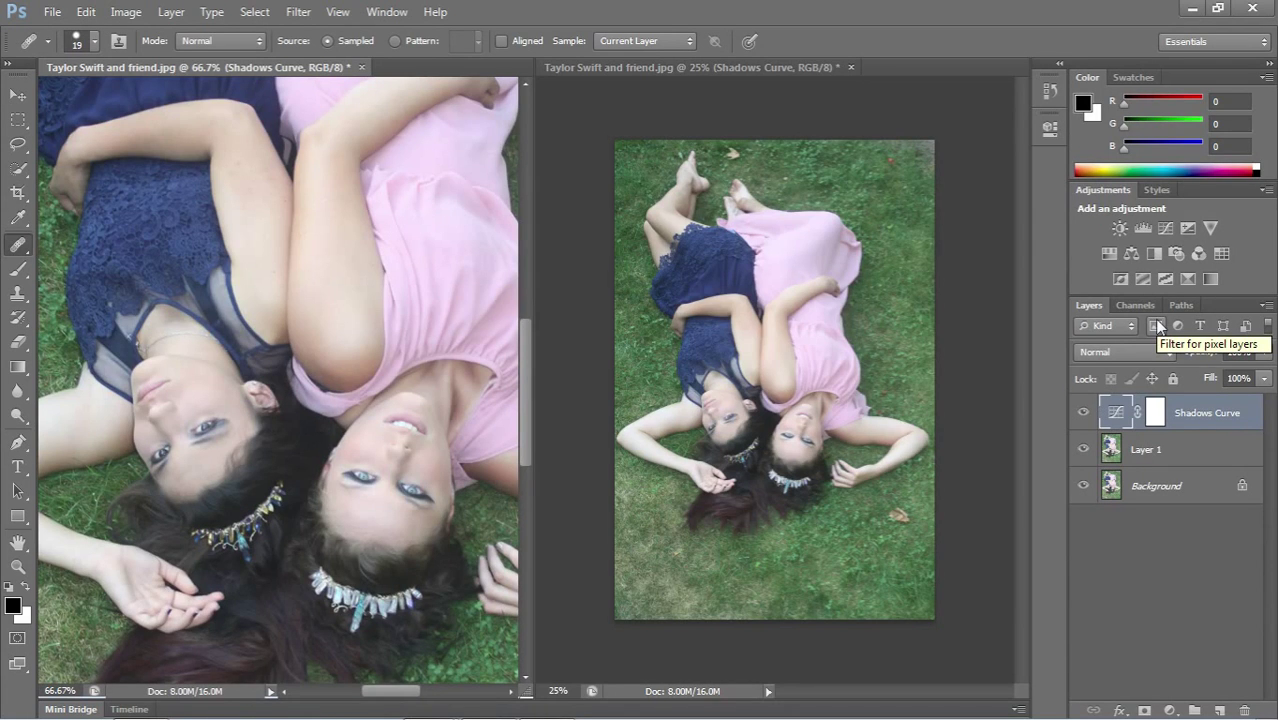
pyautogui.click(1082, 353)
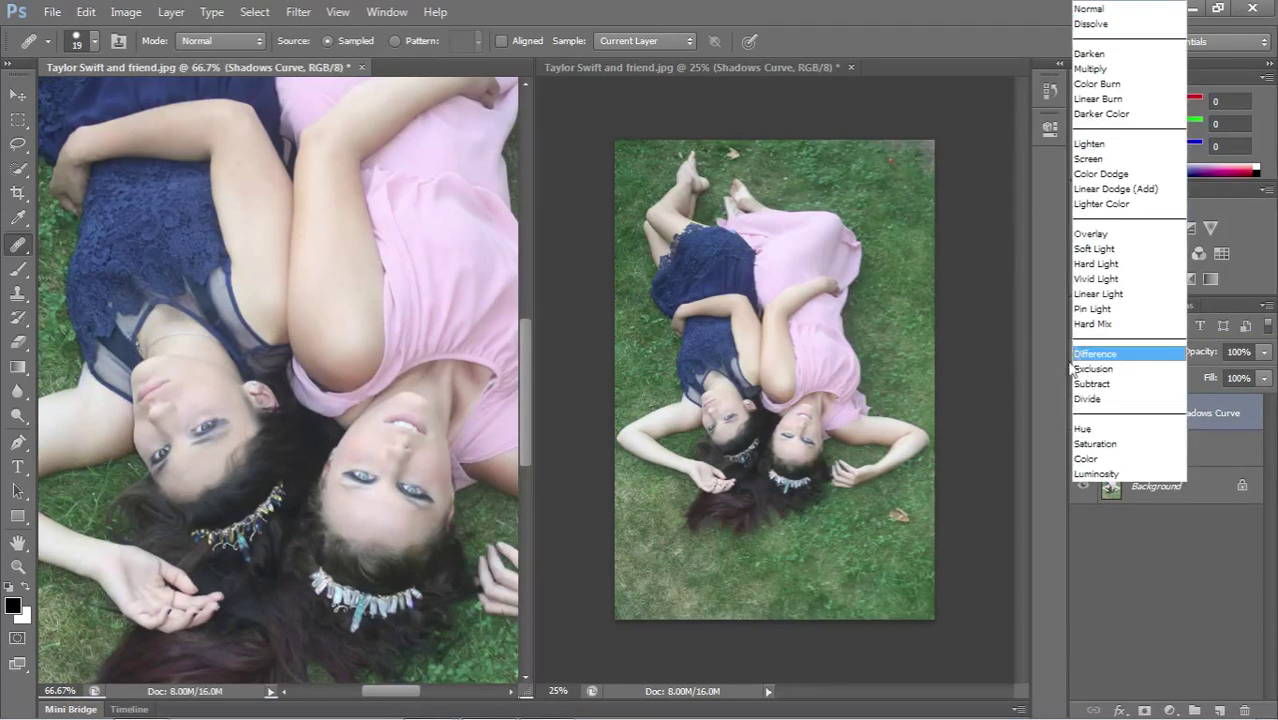
pyautogui.click(1093, 473)
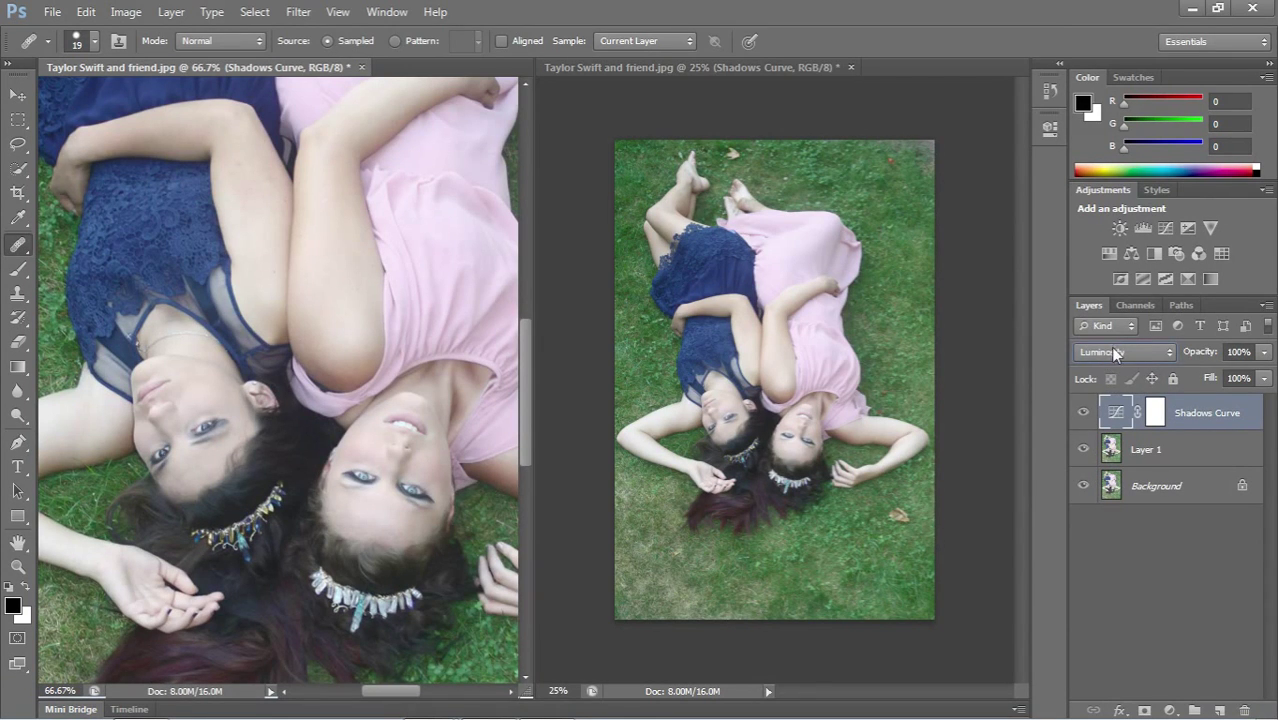
# - Compare the Shadows Curve layer in Normal and Luminosity blend modes at 100% zoom, ending on Luminosity
pyautogui.click(405, 678)
pyautogui.click(655, 295)
pyautogui.click(18, 94)
pyautogui.moveTo(380, 692); pyautogui.dragTo(376, 692)
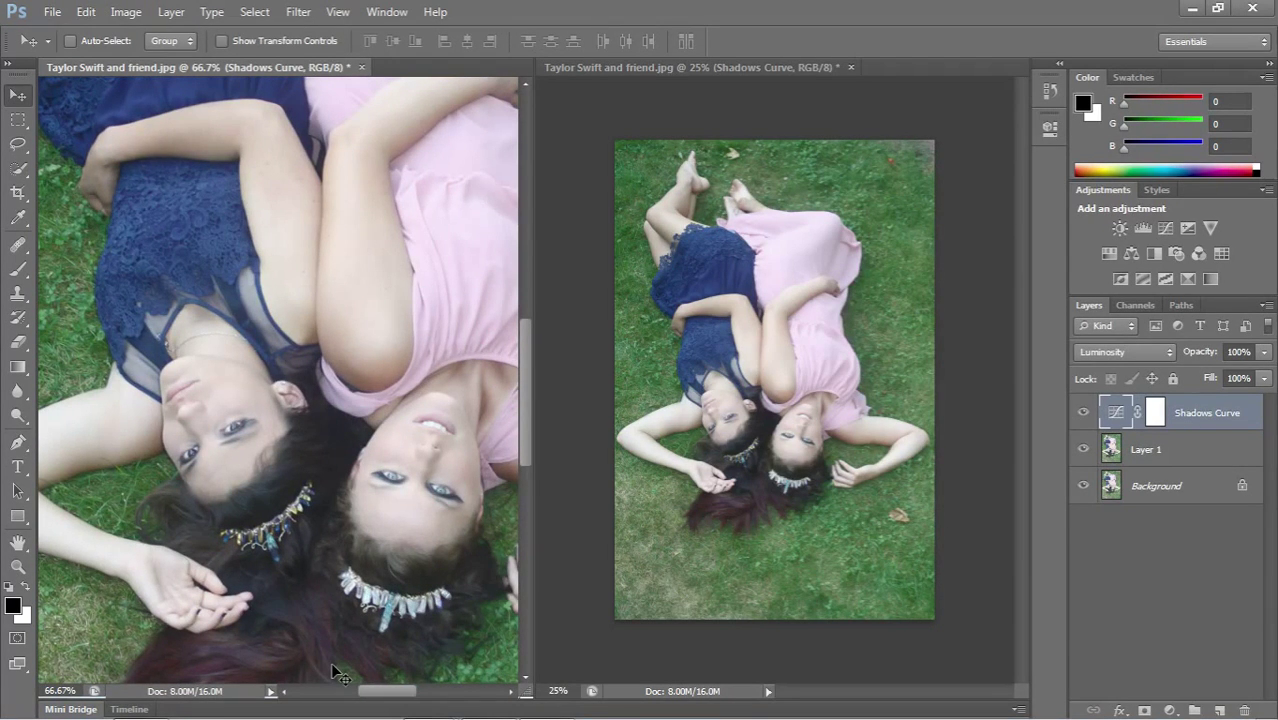
pyautogui.hotkey('ctrl', '+')
pyautogui.hotkey('ctrl', '+')
pyautogui.hotkey('ctrl', '-')
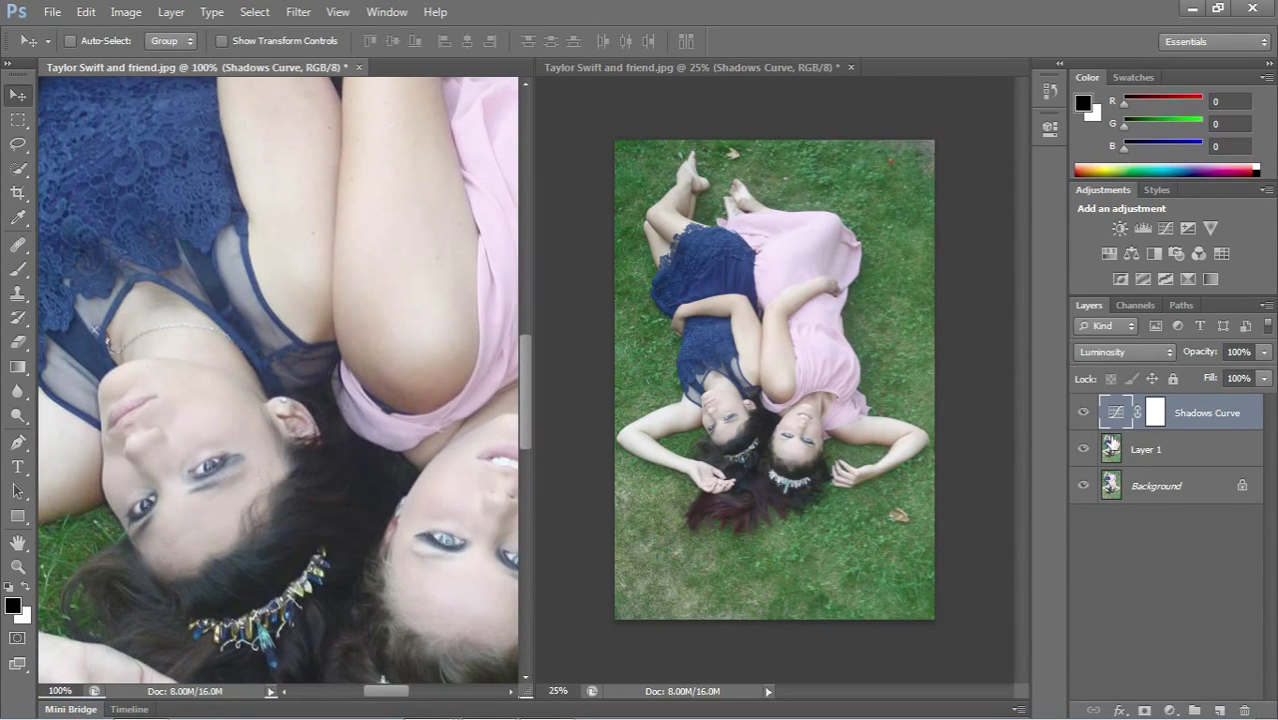
pyautogui.click(1110, 355)
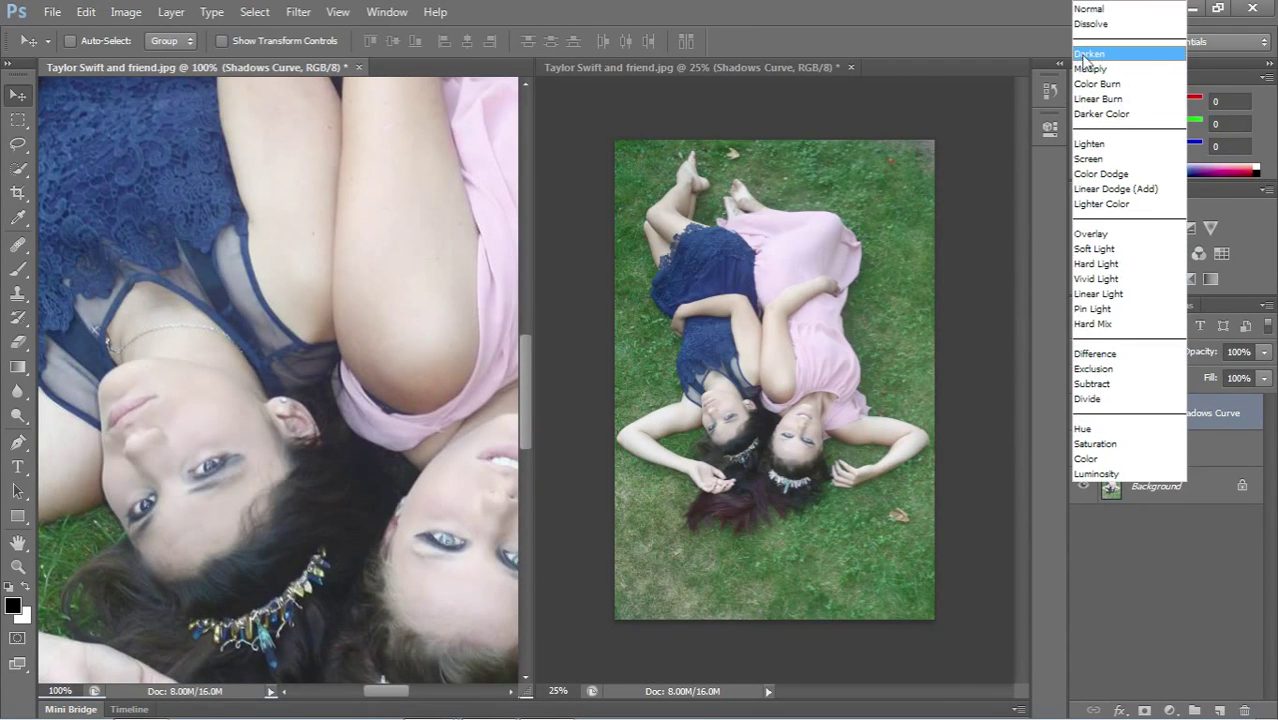
pyautogui.click(1110, 10)
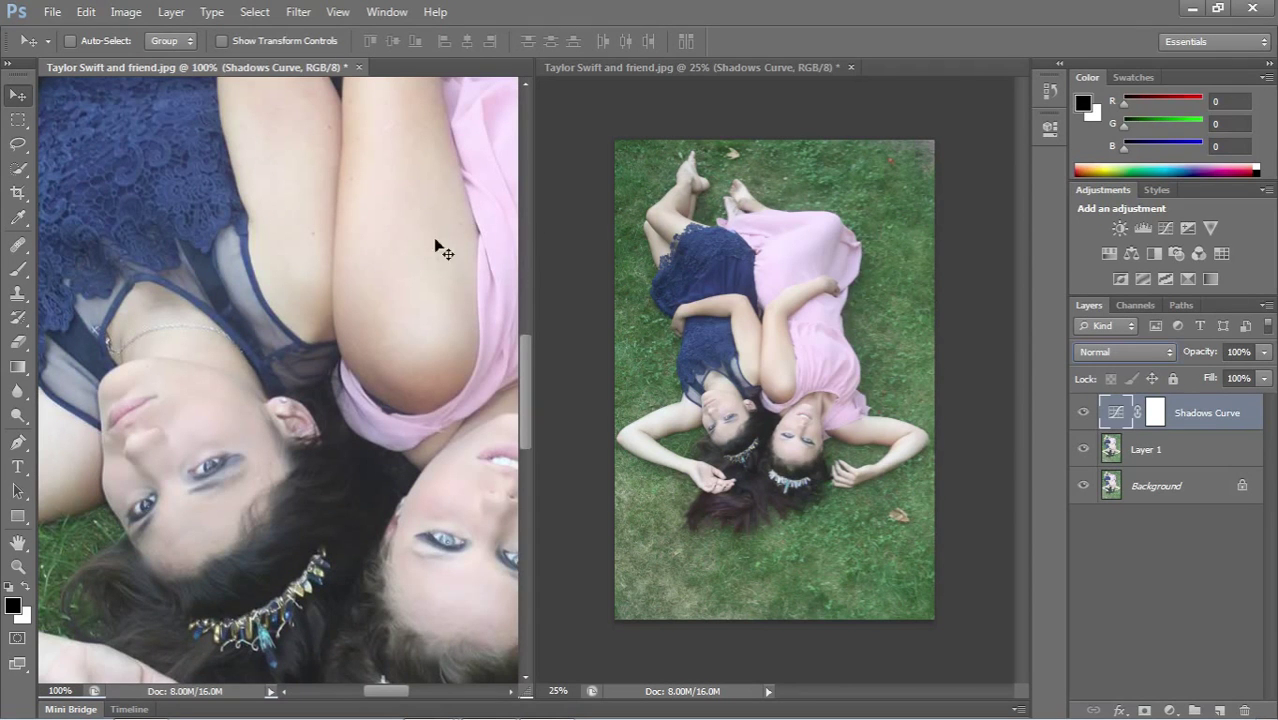
pyautogui.click(1095, 349)
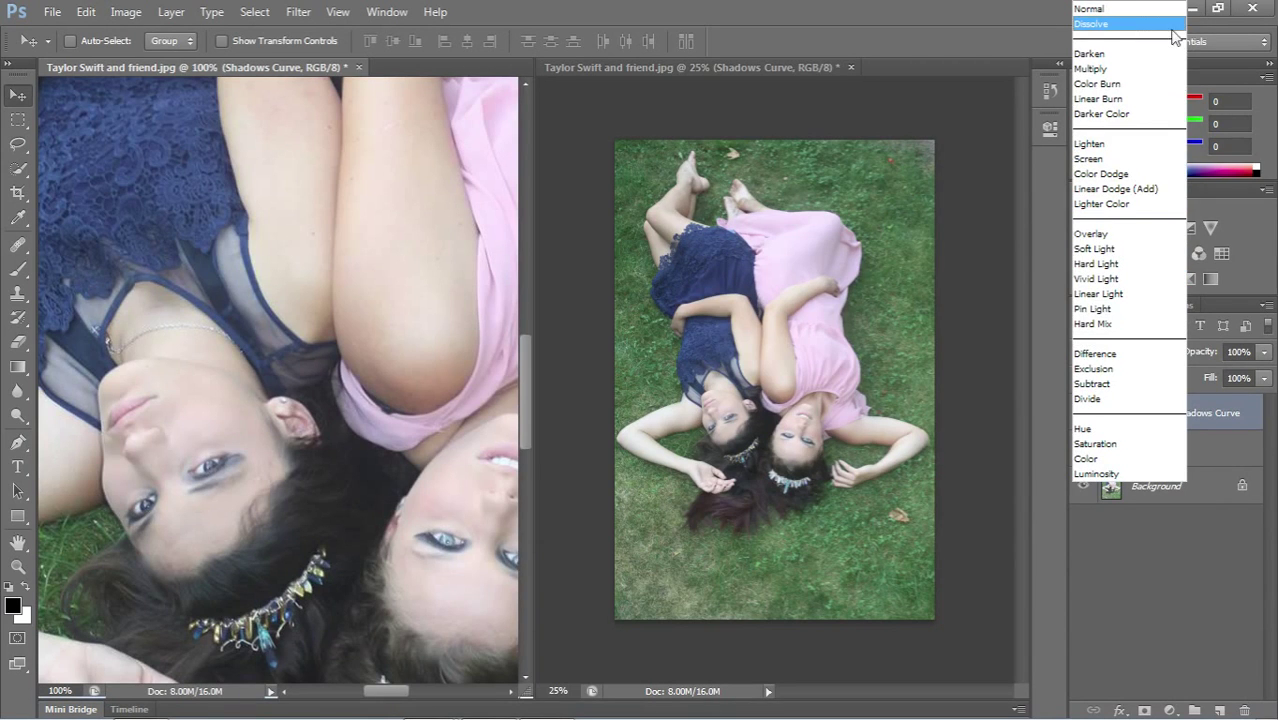
pyautogui.click(1090, 474)
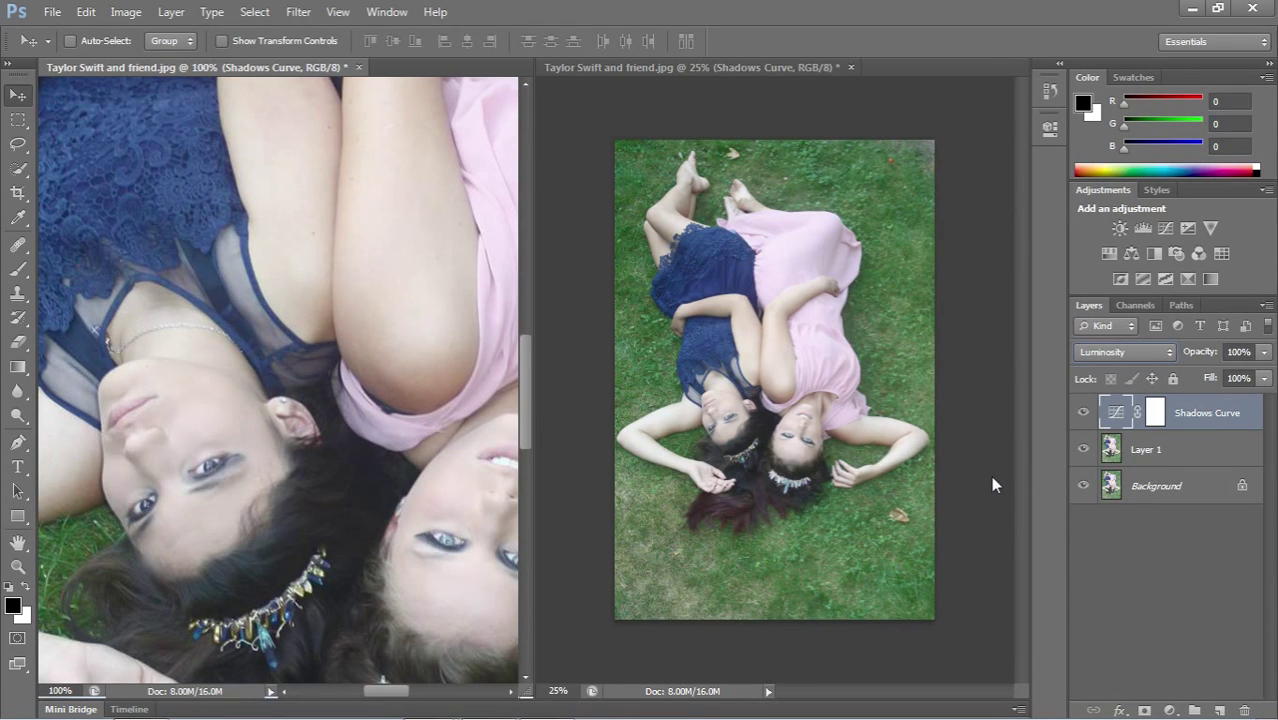
# - Invert the Shadows Curve layer mask to black
pyautogui.click(1157, 418)
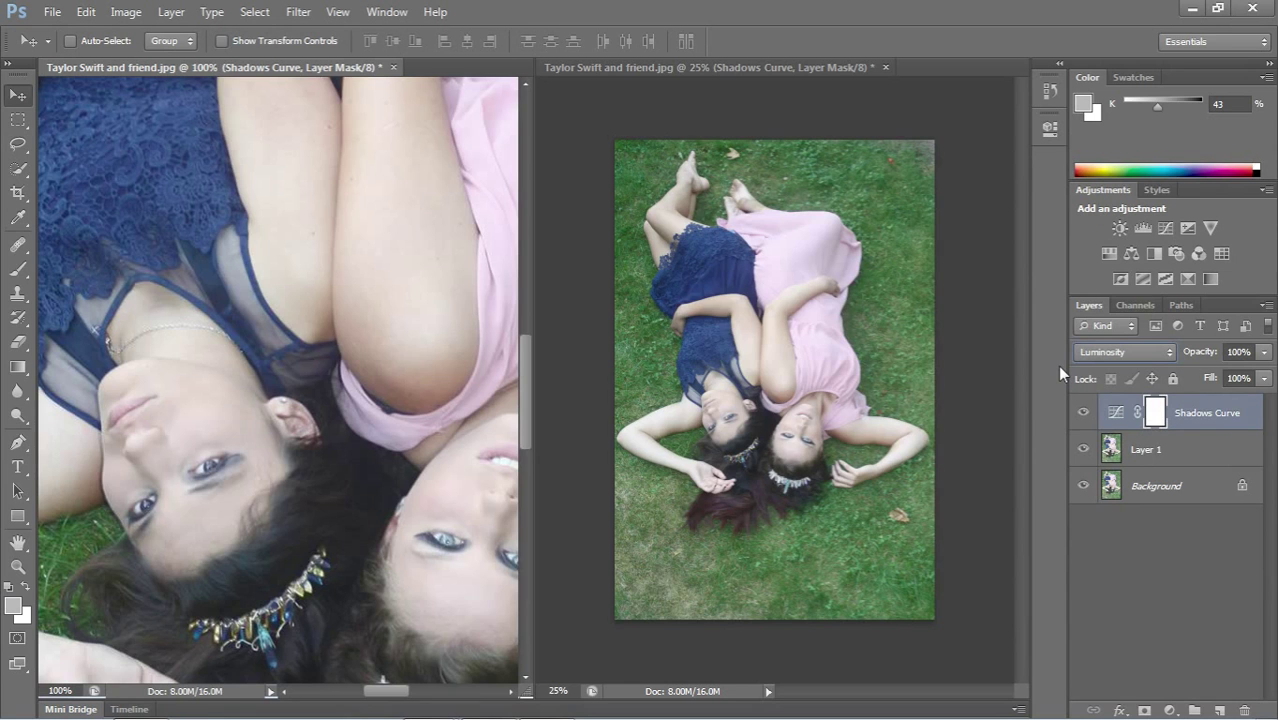
pyautogui.hotkey('ctrl', 'i')
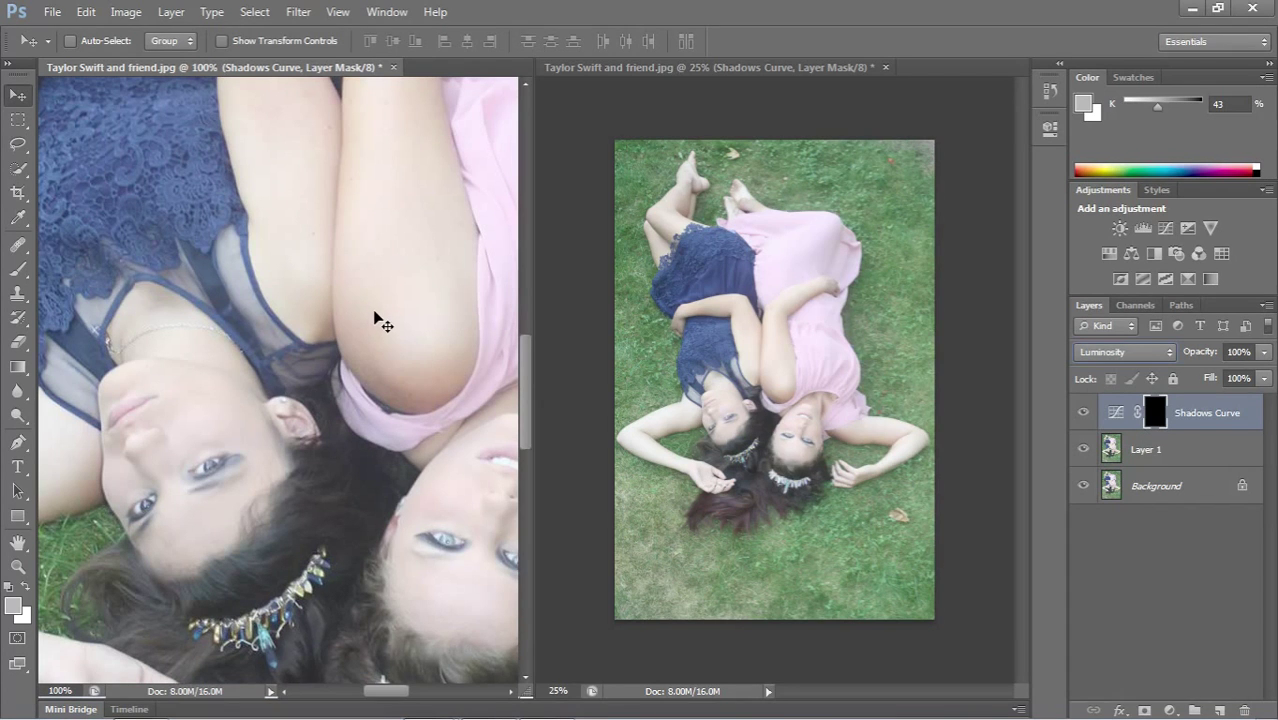
# - With a soft 71 px brush using pen pressure for opacity, paint light grey on the mask to shade the edges of both women's upper arms
pyautogui.click(20, 268)
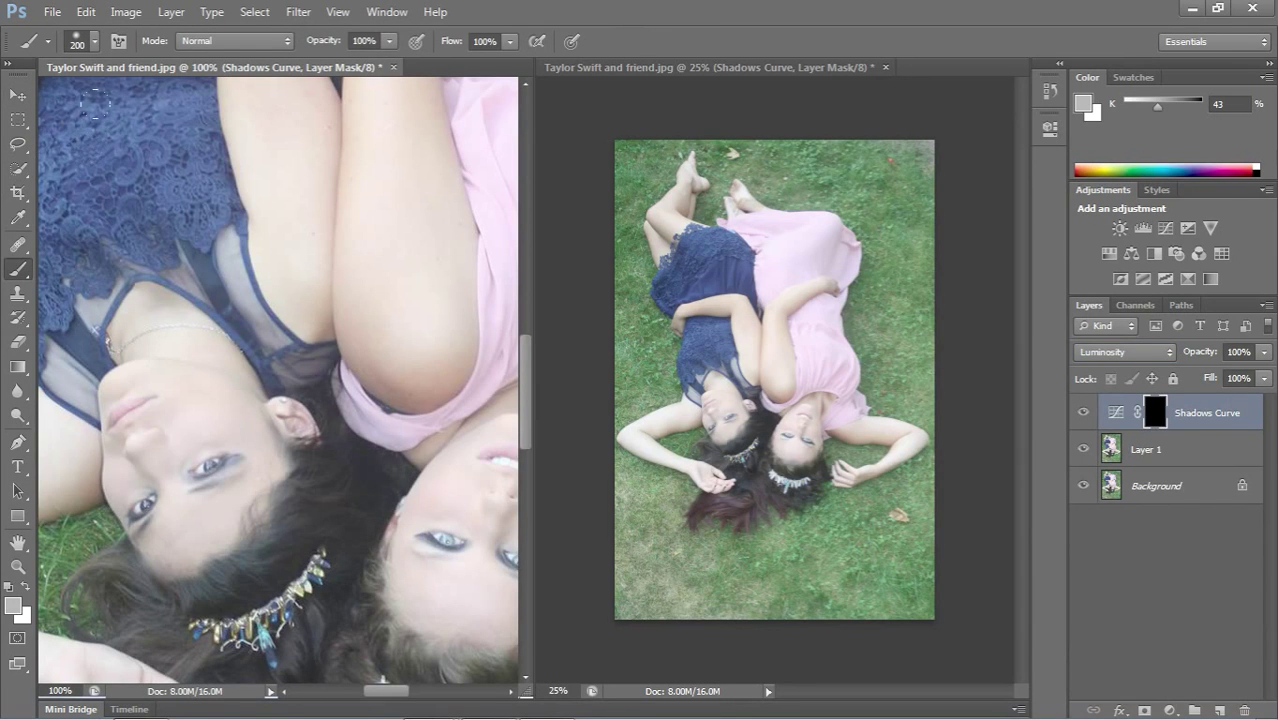
pyautogui.click(95, 40)
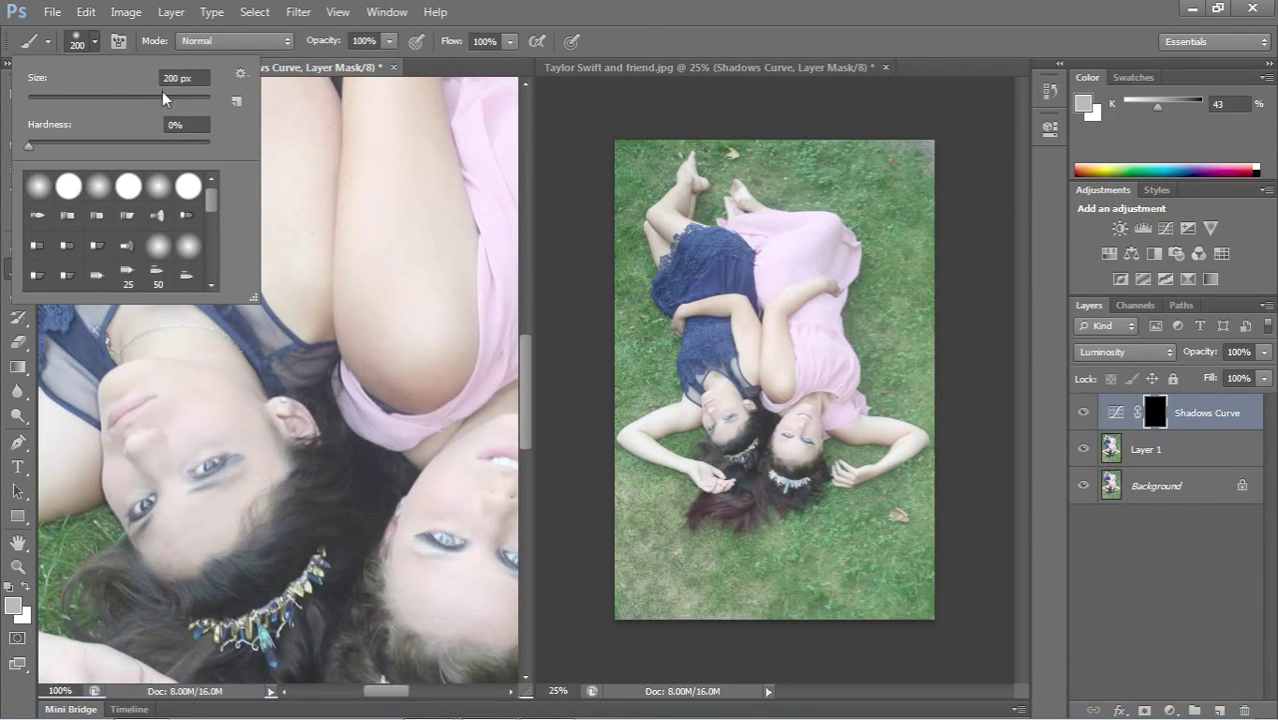
pyautogui.moveTo(163, 93); pyautogui.dragTo(82, 93)
pyautogui.moveTo(90, 97); pyautogui.dragTo(92, 97)
pyautogui.click(420, 48)
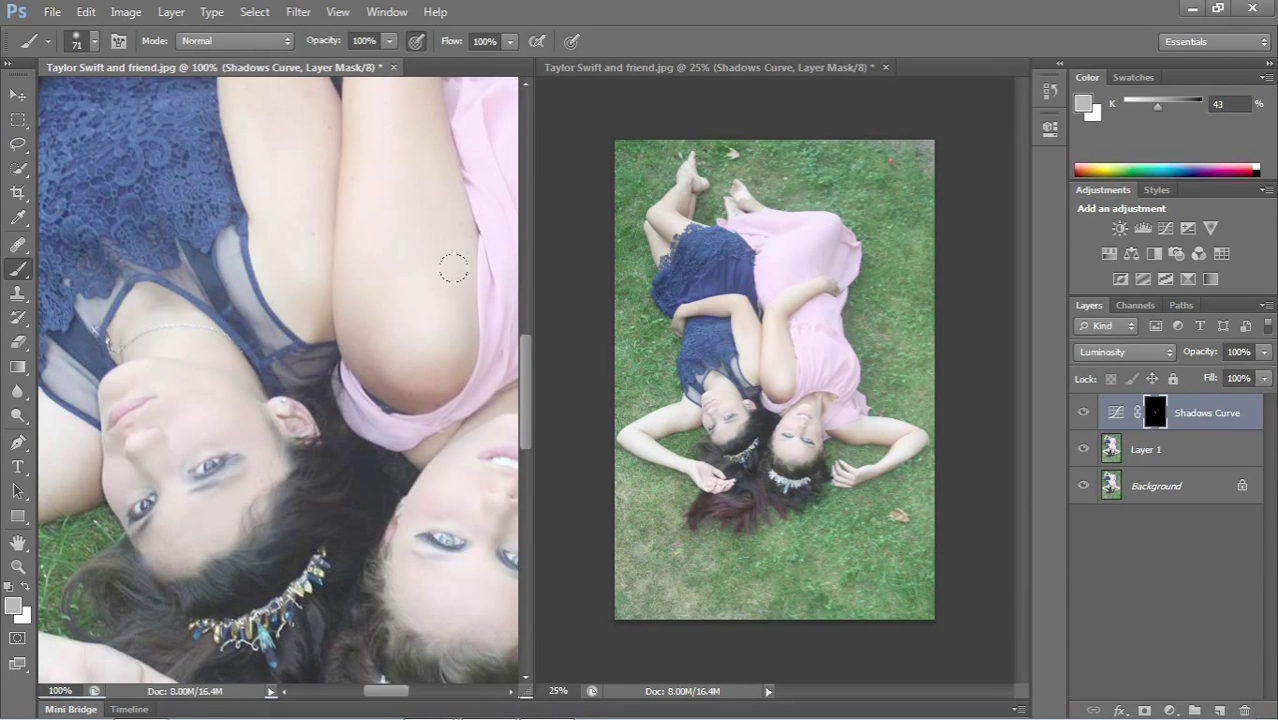
pyautogui.moveTo(454, 268); pyautogui.dragTo(426, 381)
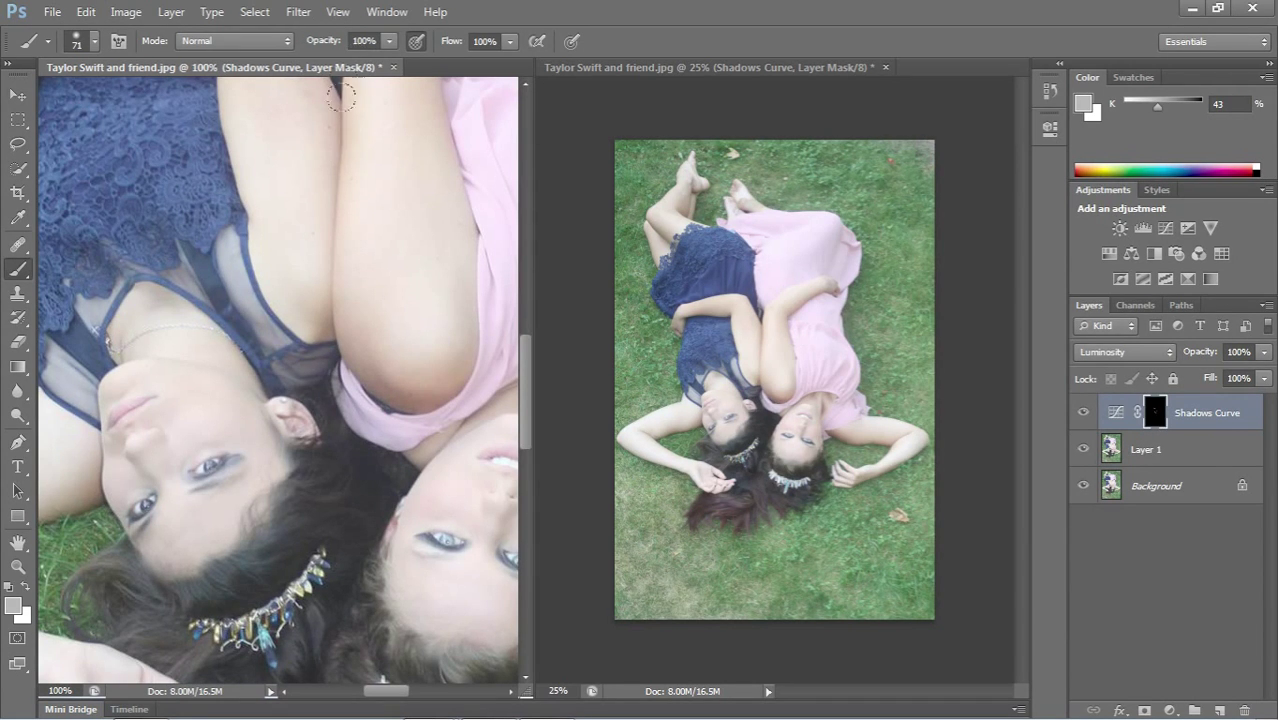
pyautogui.moveTo(328, 152); pyautogui.dragTo(315, 308)
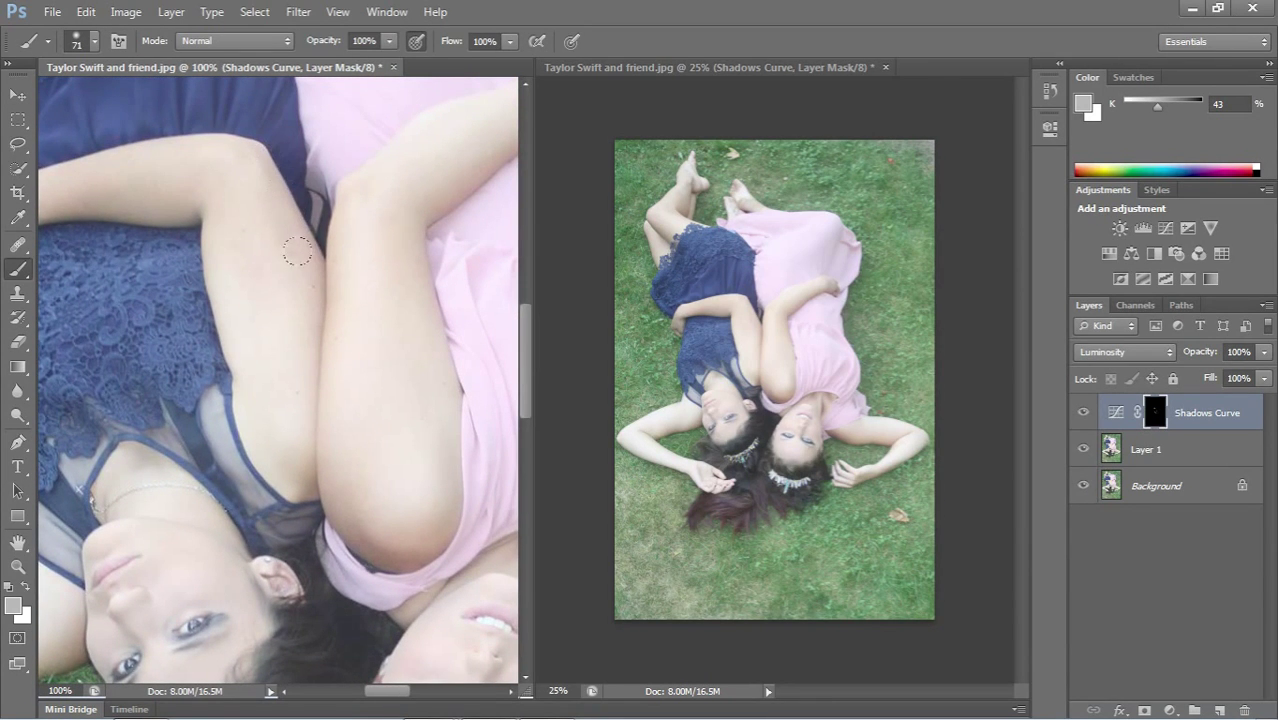
pyautogui.moveTo(331, 190); pyautogui.dragTo(317, 214)
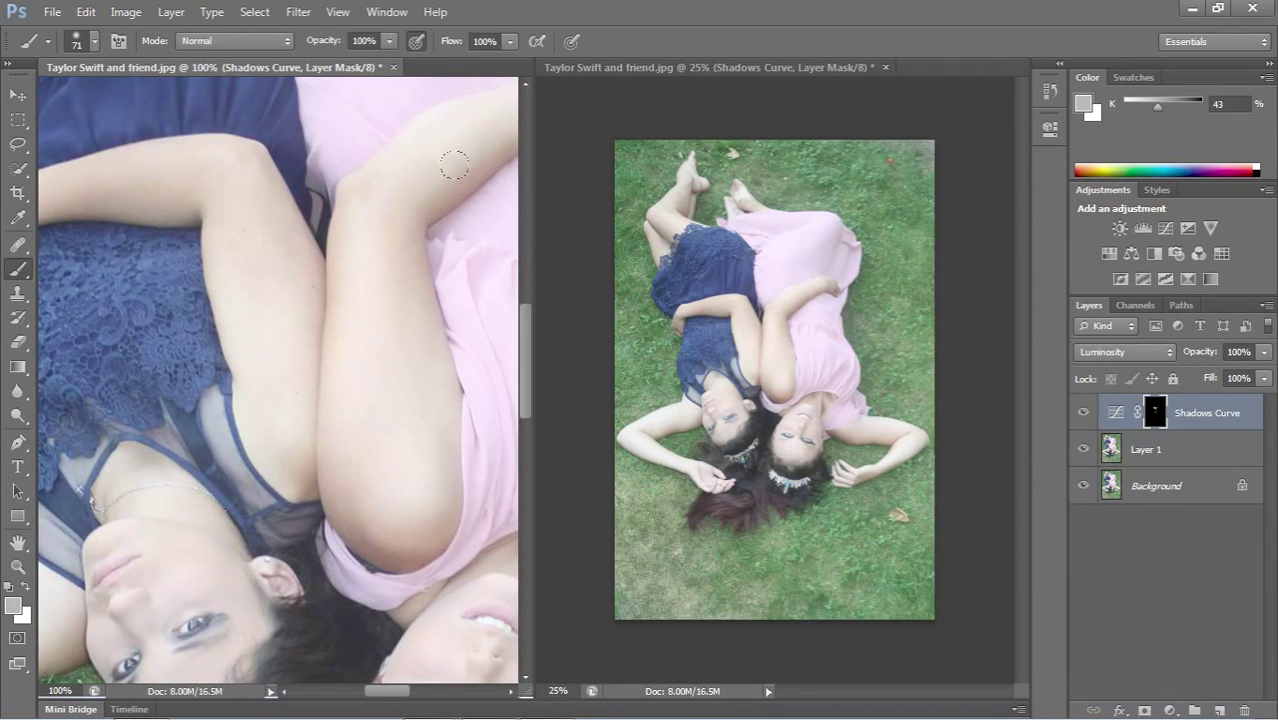
# - Paint light grey on the Shadows Curve mask to shade the edges of both women's forearms
pyautogui.moveTo(447, 199); pyautogui.dragTo(288, 305)
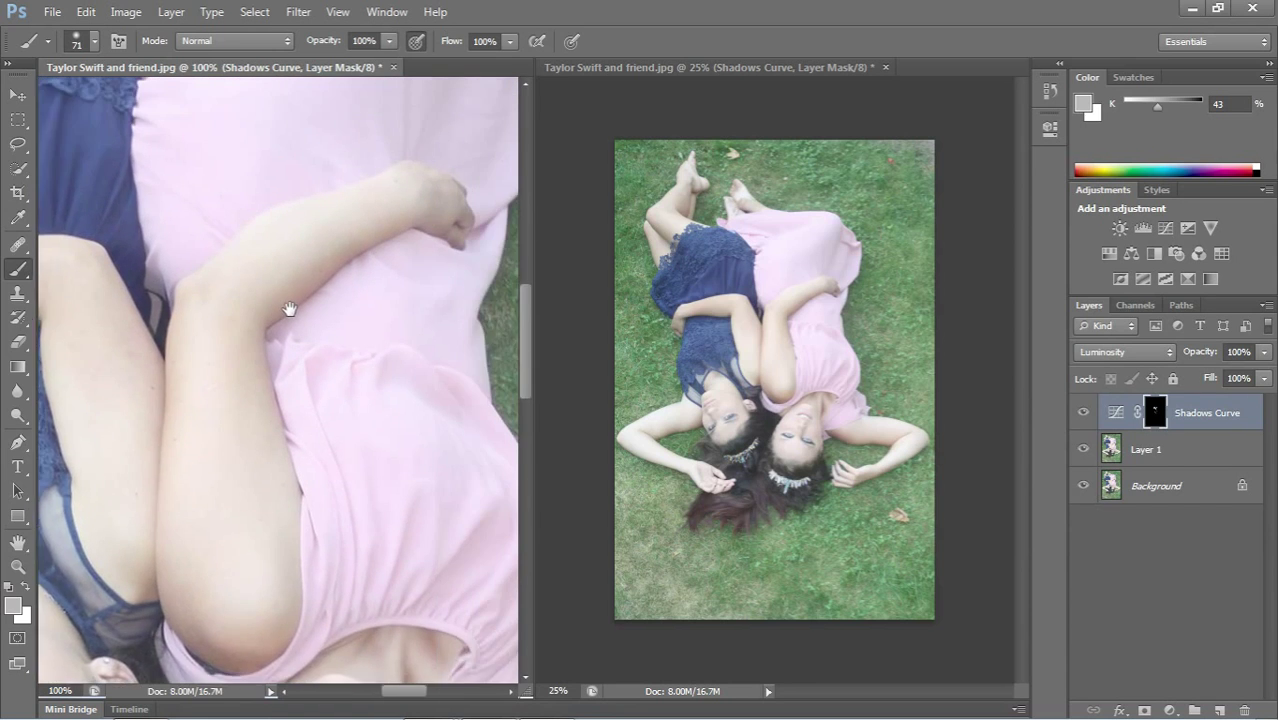
pyautogui.moveTo(374, 241)
pyautogui.mouseDown()
pyautogui.moveTo(428, 224)
pyautogui.moveTo(428, 204)
pyautogui.moveTo(420, 213)
pyautogui.mouseUp()
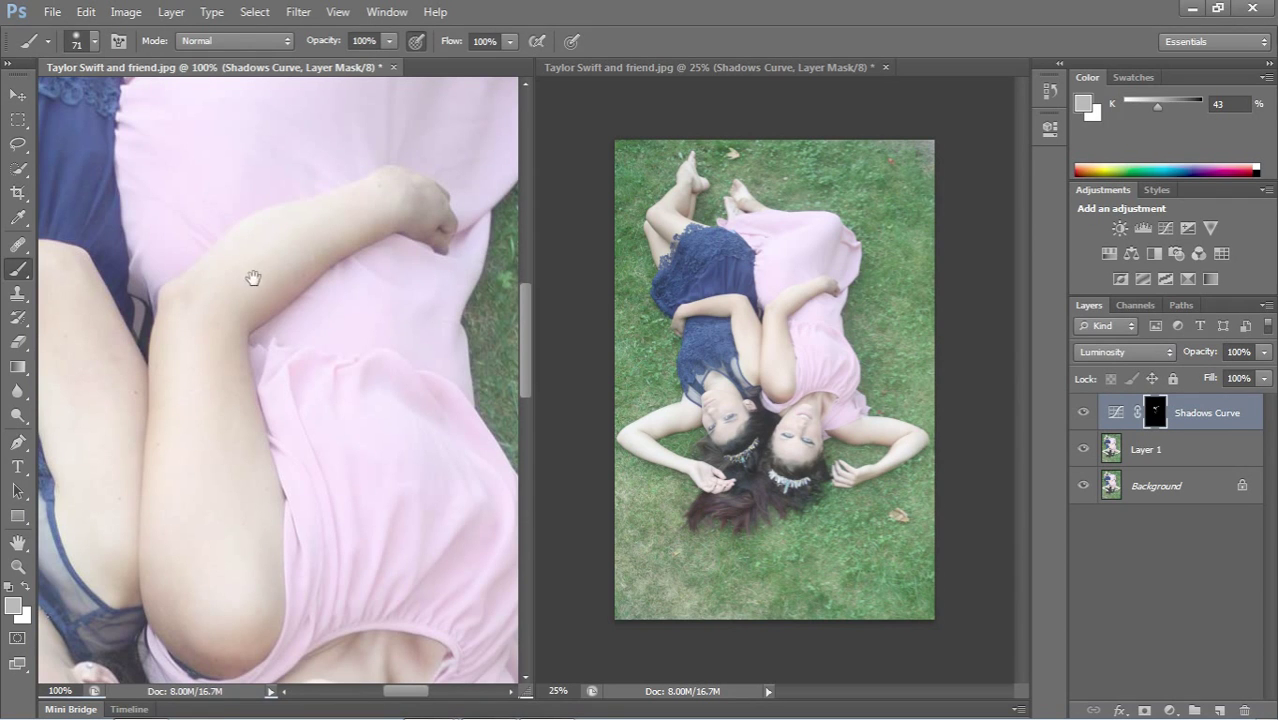
pyautogui.moveTo(251, 277); pyautogui.dragTo(515, 251)
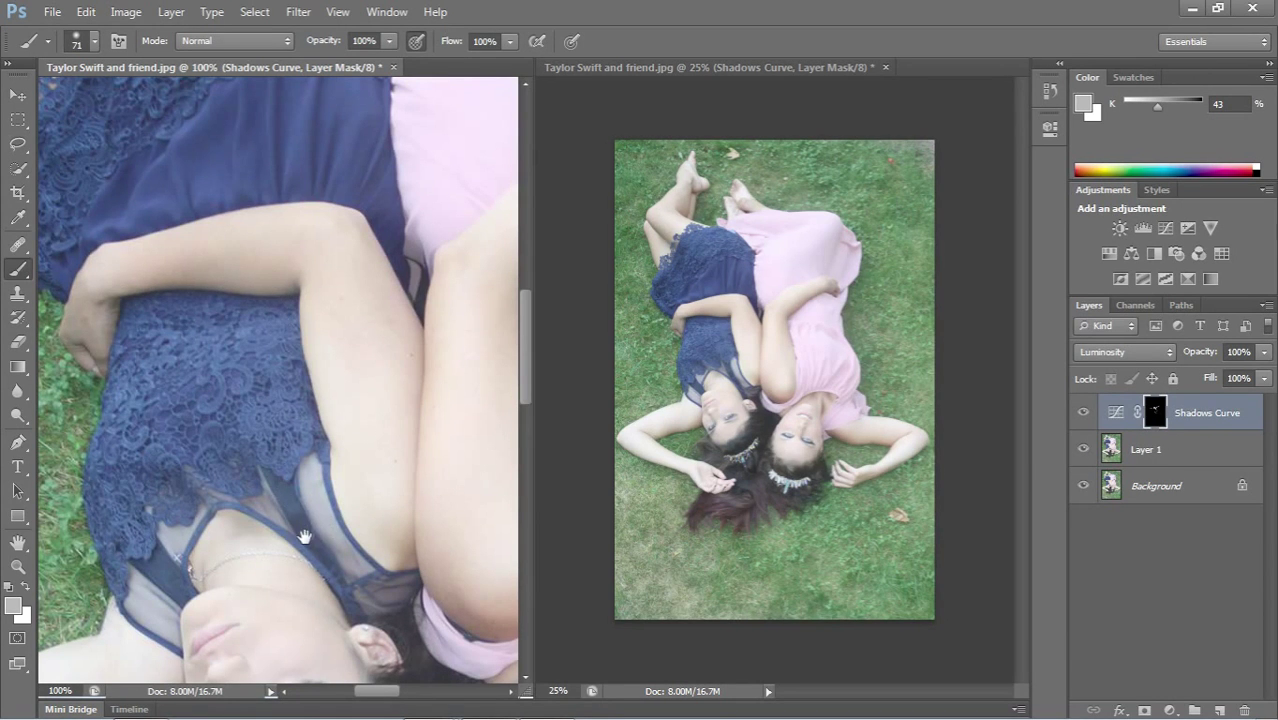
pyautogui.moveTo(302, 532); pyautogui.dragTo(285, 425)
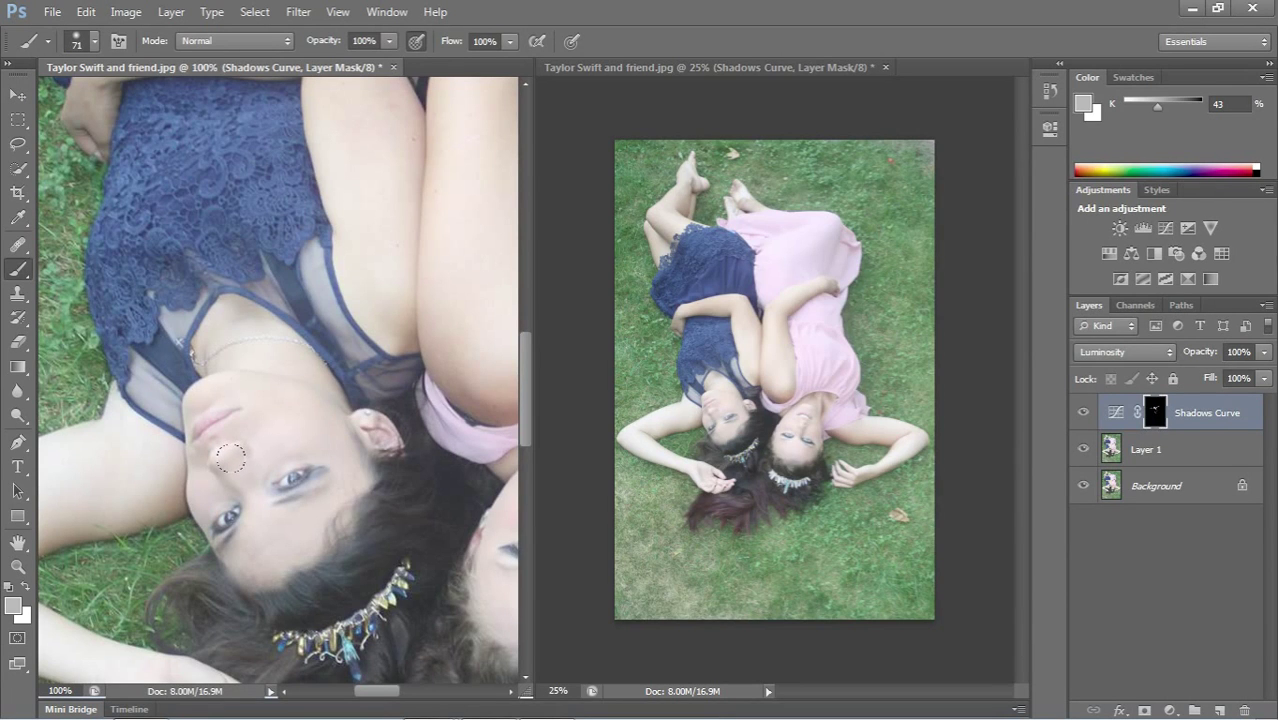
# - Resize the brush to about 35 px and shade the neck and collarbone of the woman in pink on the mask
pyautogui.moveTo(326, 398); pyautogui.dragTo(140, 280)
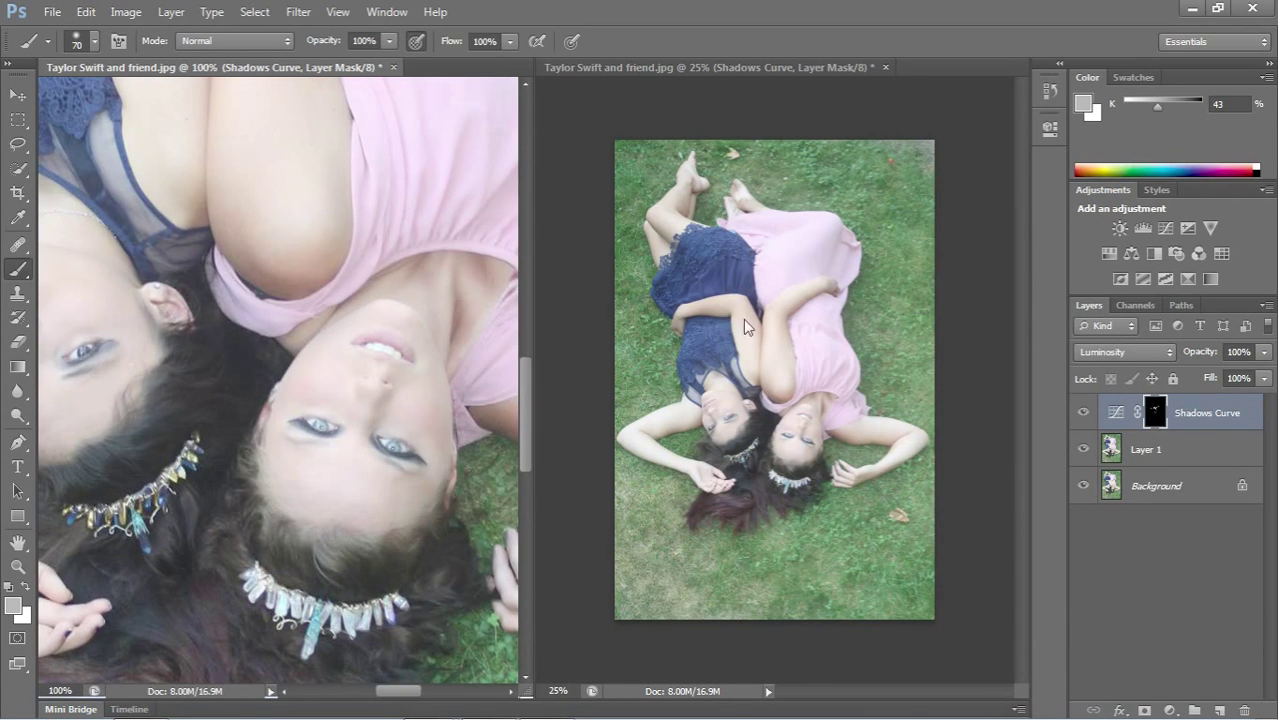
pyautogui.moveTo(280, 214); pyautogui.dragTo(236, 171)
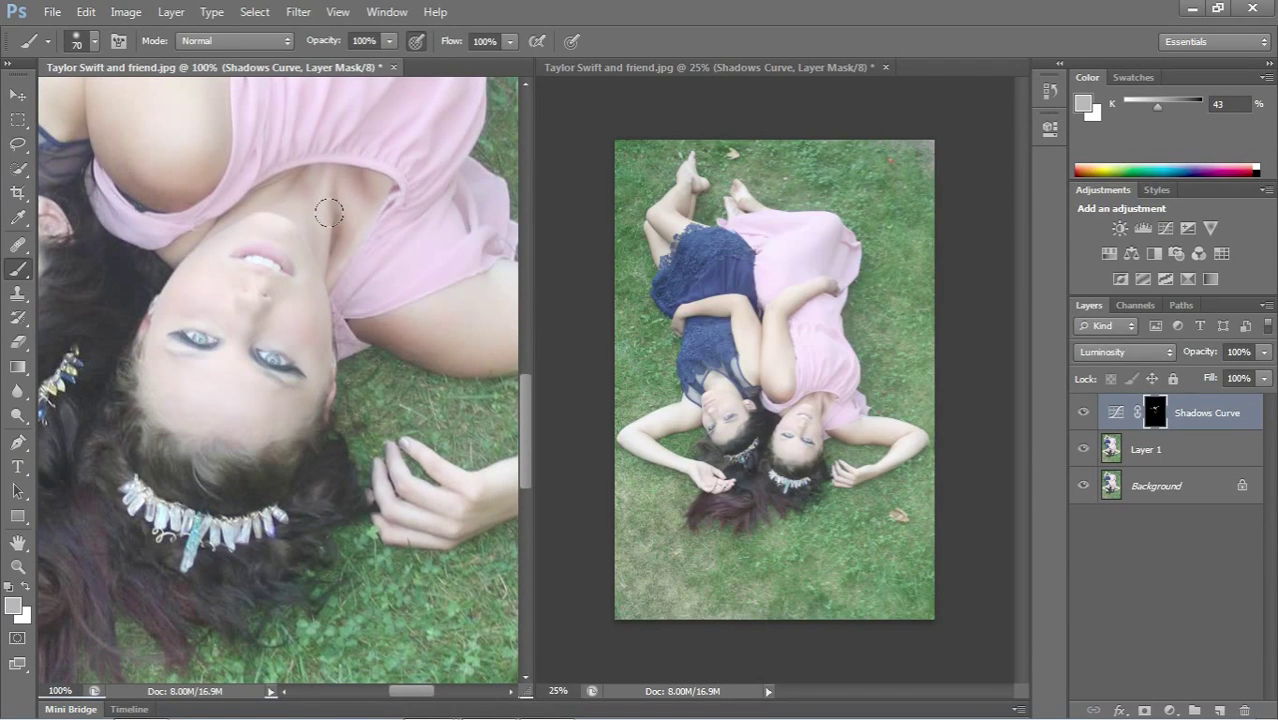
pyautogui.press('[')
pyautogui.press('[')
pyautogui.press('[')
pyautogui.press('[')
pyautogui.press('[')
pyautogui.press('[')
pyautogui.press('[')
pyautogui.press('[')
pyautogui.press('[')
pyautogui.press(']')
pyautogui.press(']')
pyautogui.press(']')
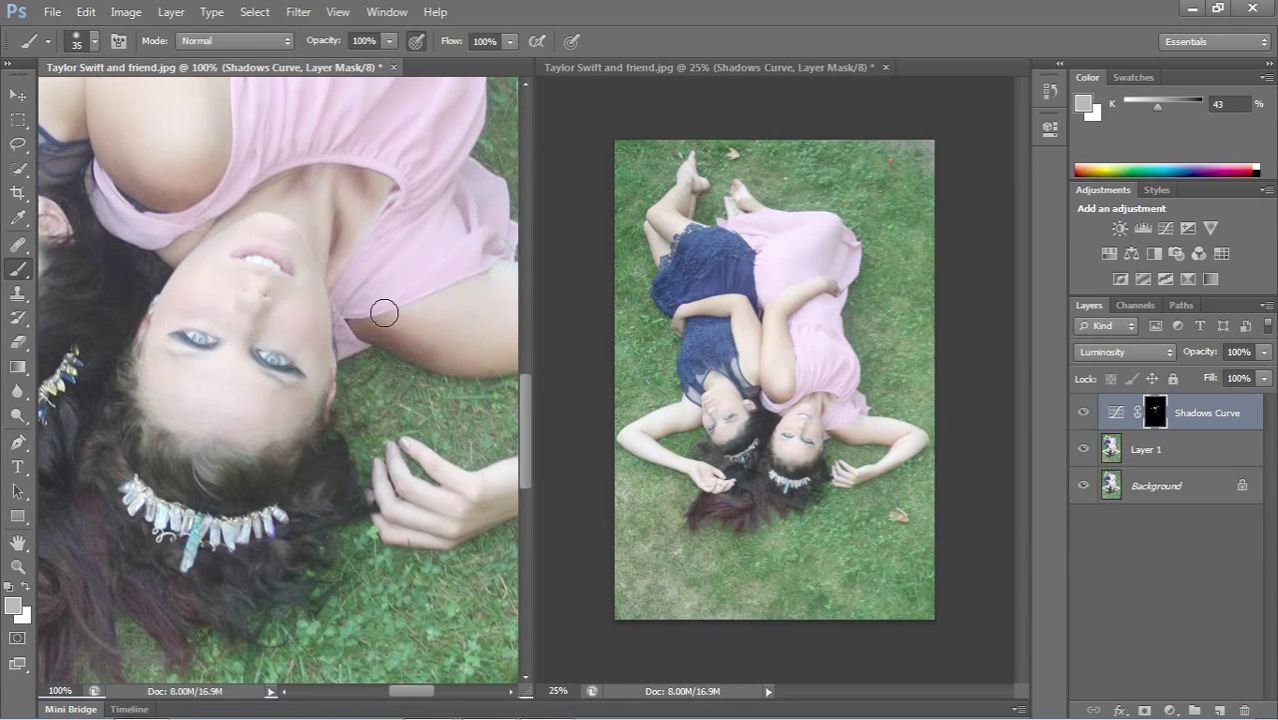
# - Set the brush to 60 px, reset the painting colours to black and white, and shade the underside of the outstretched arm beside the pink sleeve
pyautogui.press(']')
pyautogui.press(']')
pyautogui.press(']')
pyautogui.press(']')
pyautogui.press('x')
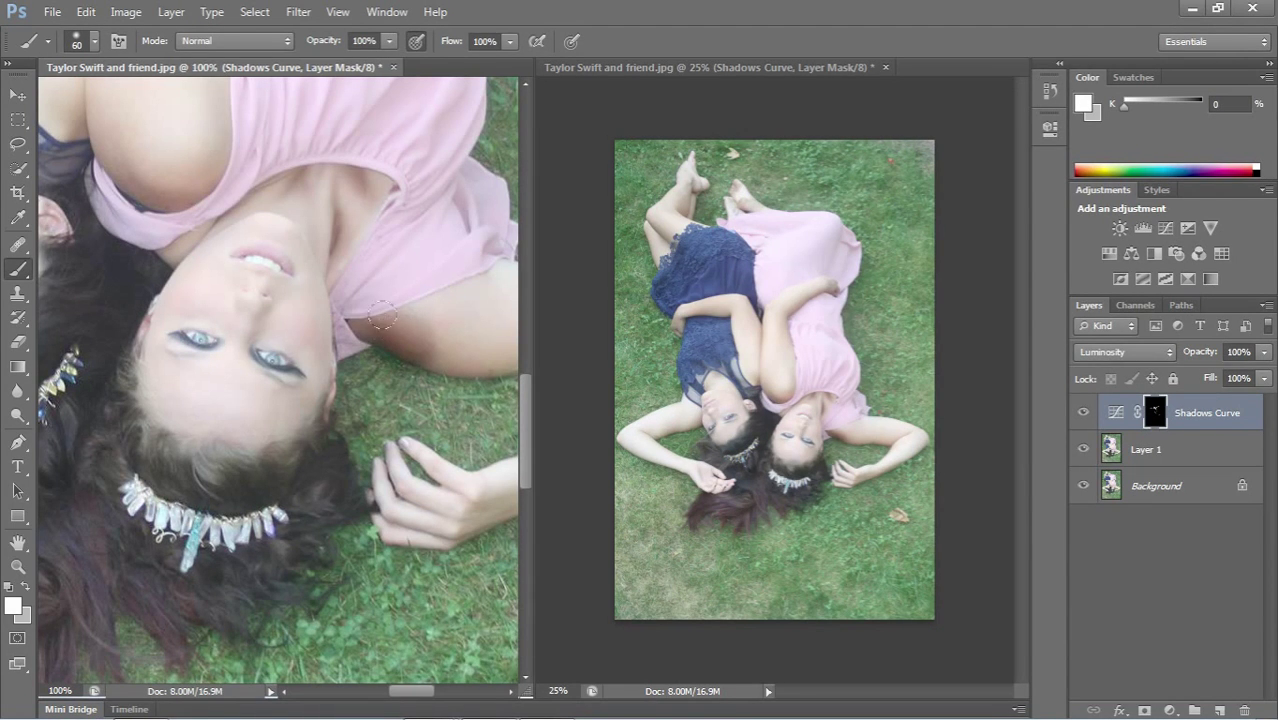
pyautogui.press('x')
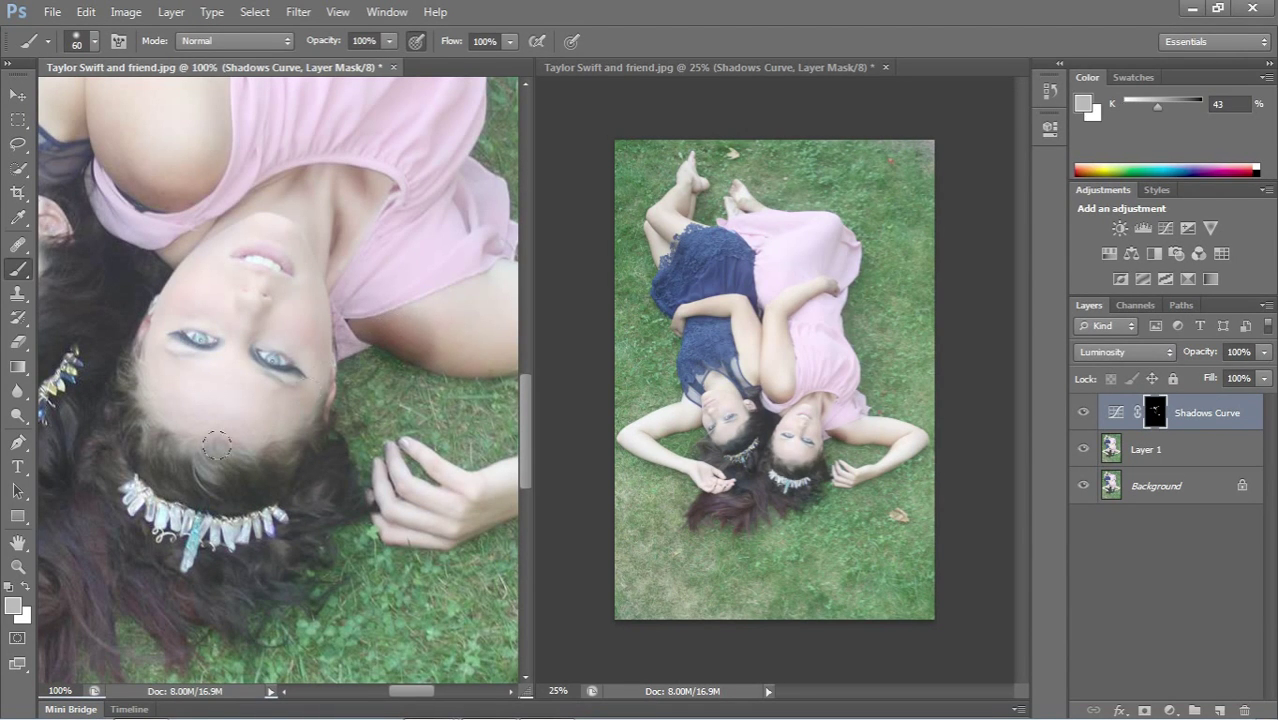
pyautogui.click(9, 587)
pyautogui.click(24, 587)
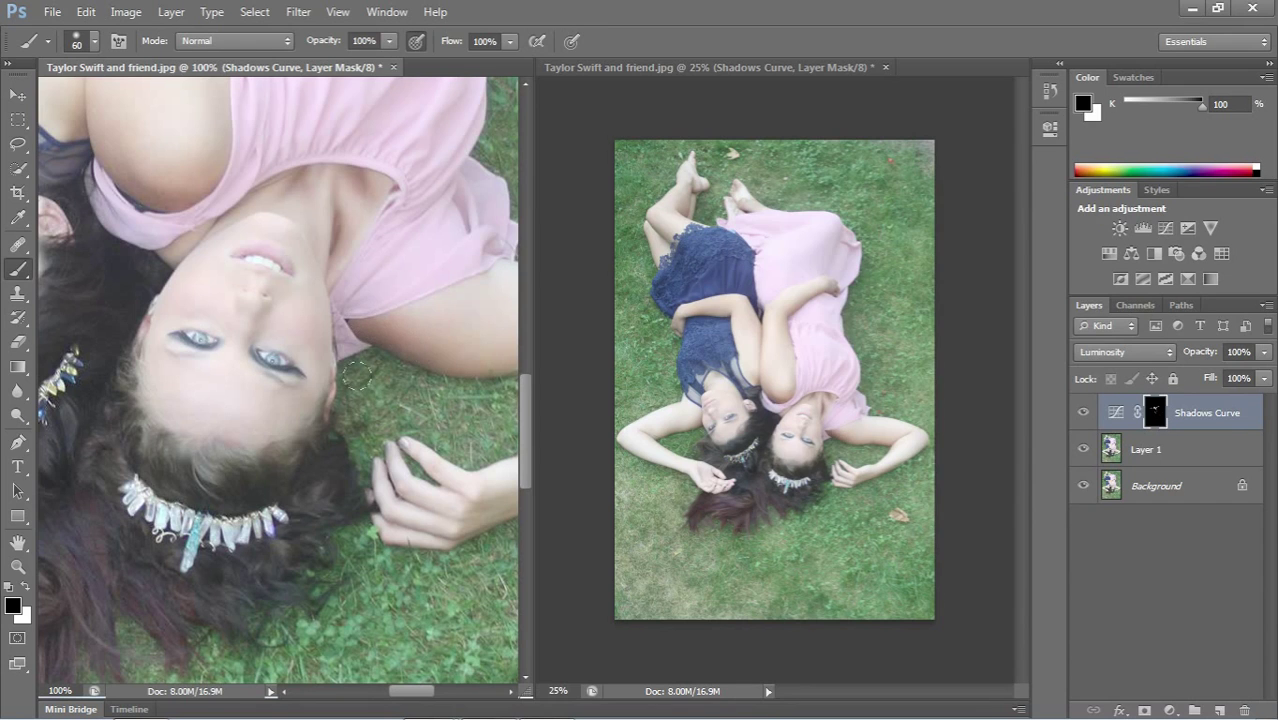
pyautogui.press('x')
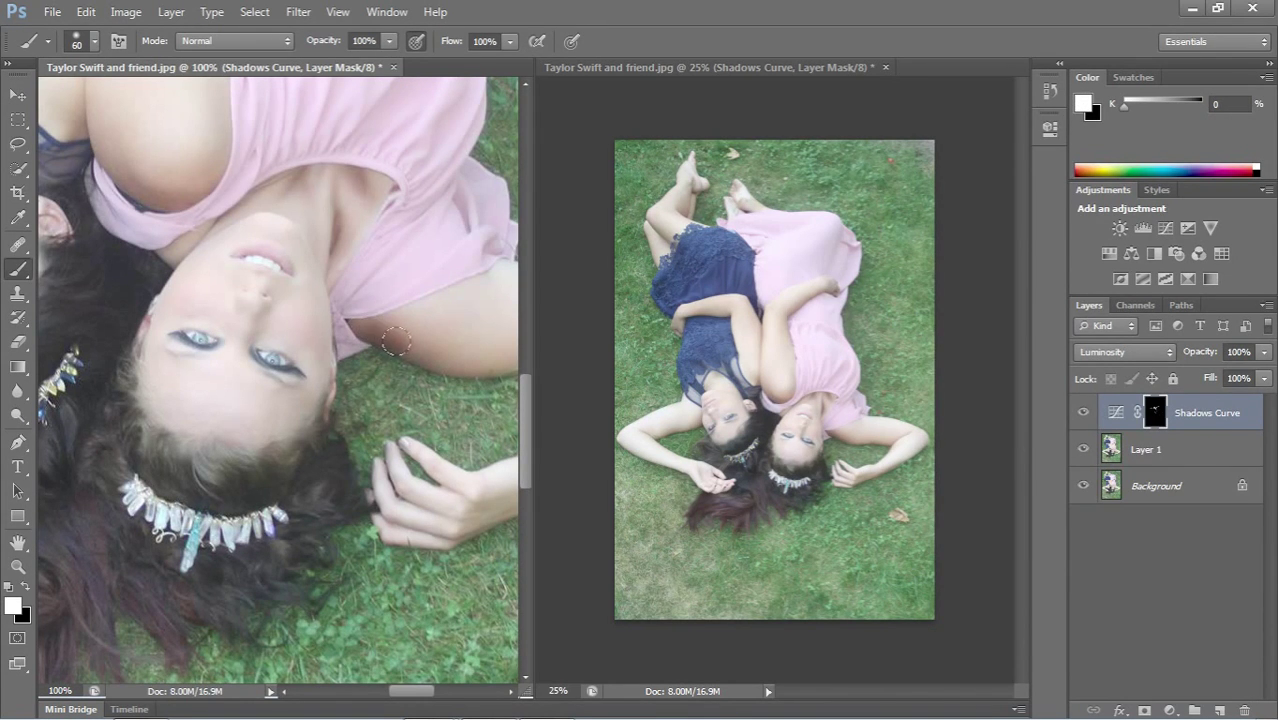
pyautogui.press('x')
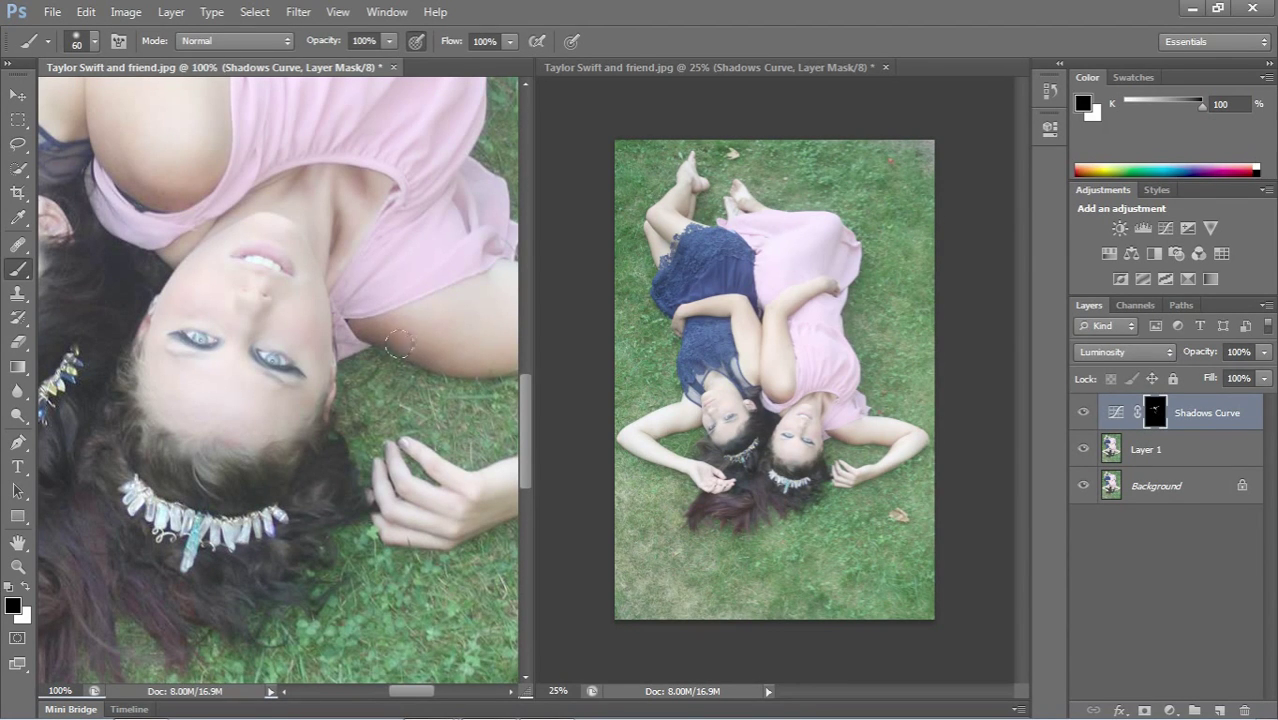
# - With a 100 px brush, paint white on the mask to shade the bent arm of the woman in pink from armpit to hand
pyautogui.press(']')
pyautogui.press(']')
pyautogui.press(']')
pyautogui.press(']')
pyautogui.press('x')
pyautogui.moveTo(370, 321)
pyautogui.mouseDown()
pyautogui.moveTo(424, 344)
pyautogui.moveTo(485, 327)
pyautogui.moveTo(334, 322)
pyautogui.moveTo(151, 273)
pyautogui.mouseUp()
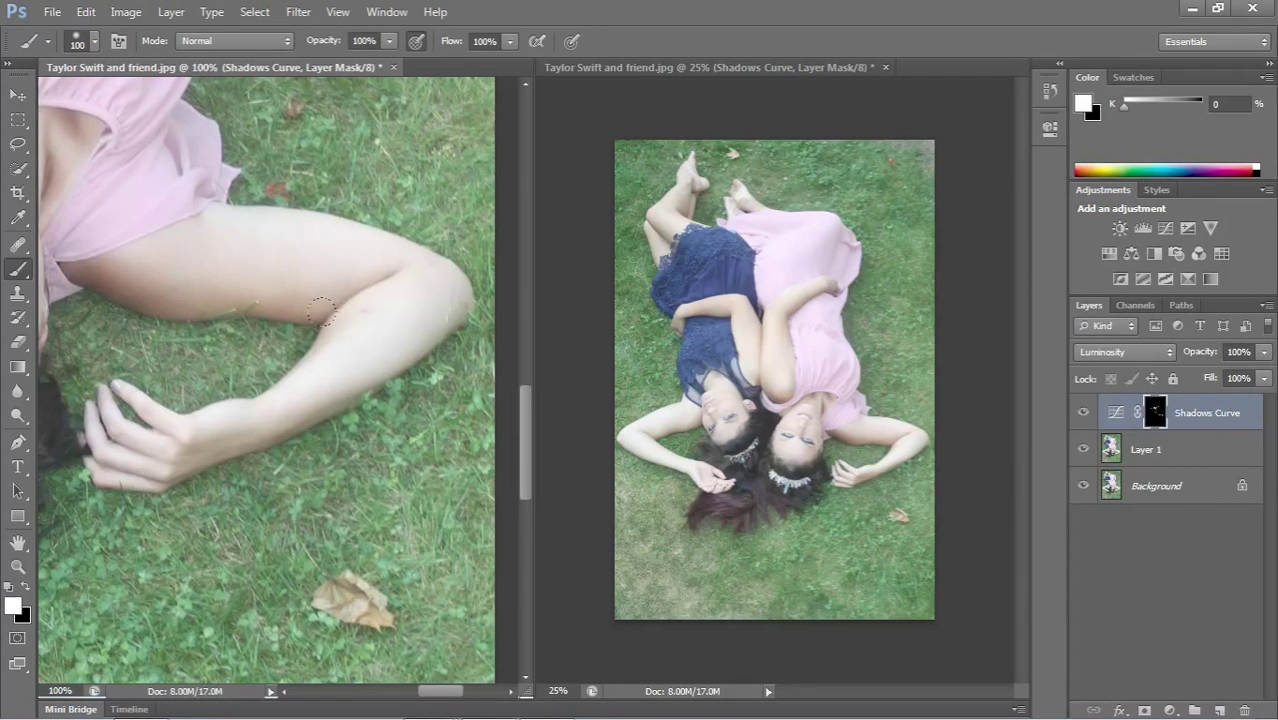
pyautogui.moveTo(235, 436); pyautogui.dragTo(254, 400)
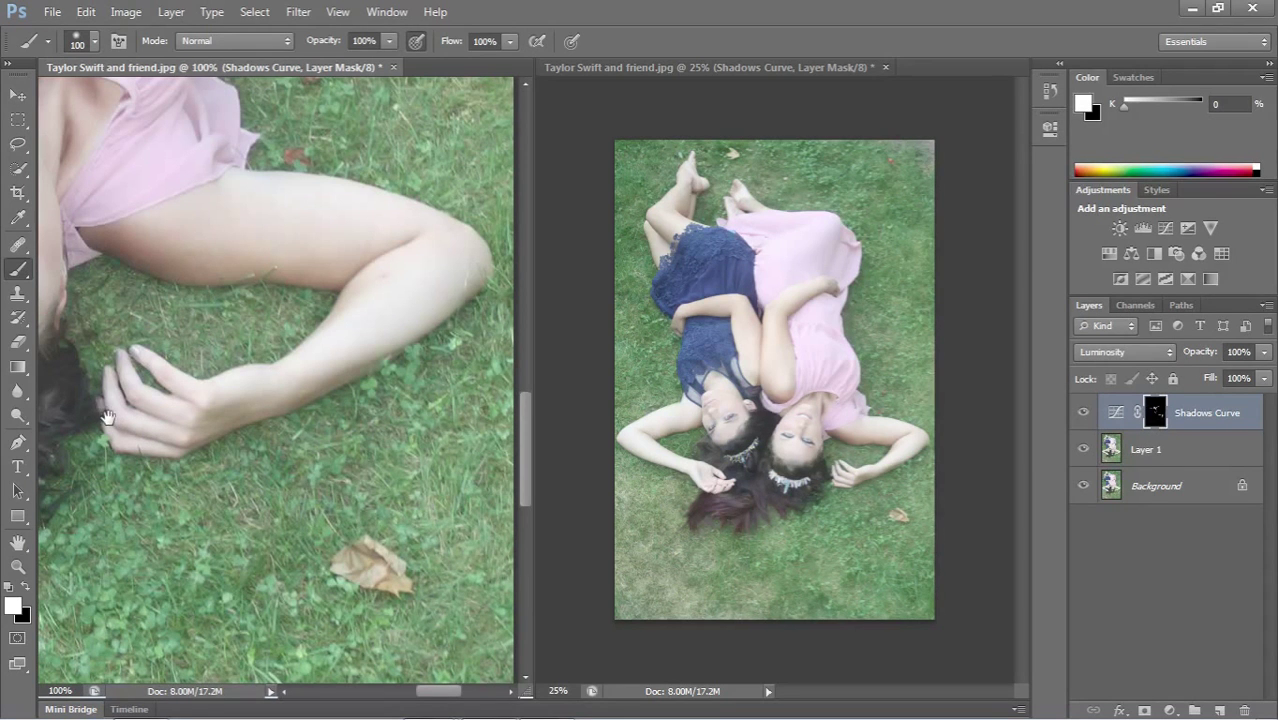
# - Reduce the brush to 50 px and paint white on the mask around the cheek and jaw of the woman in pink
pyautogui.press('x')
pyautogui.moveTo(405, 326); pyautogui.dragTo(568, 234)
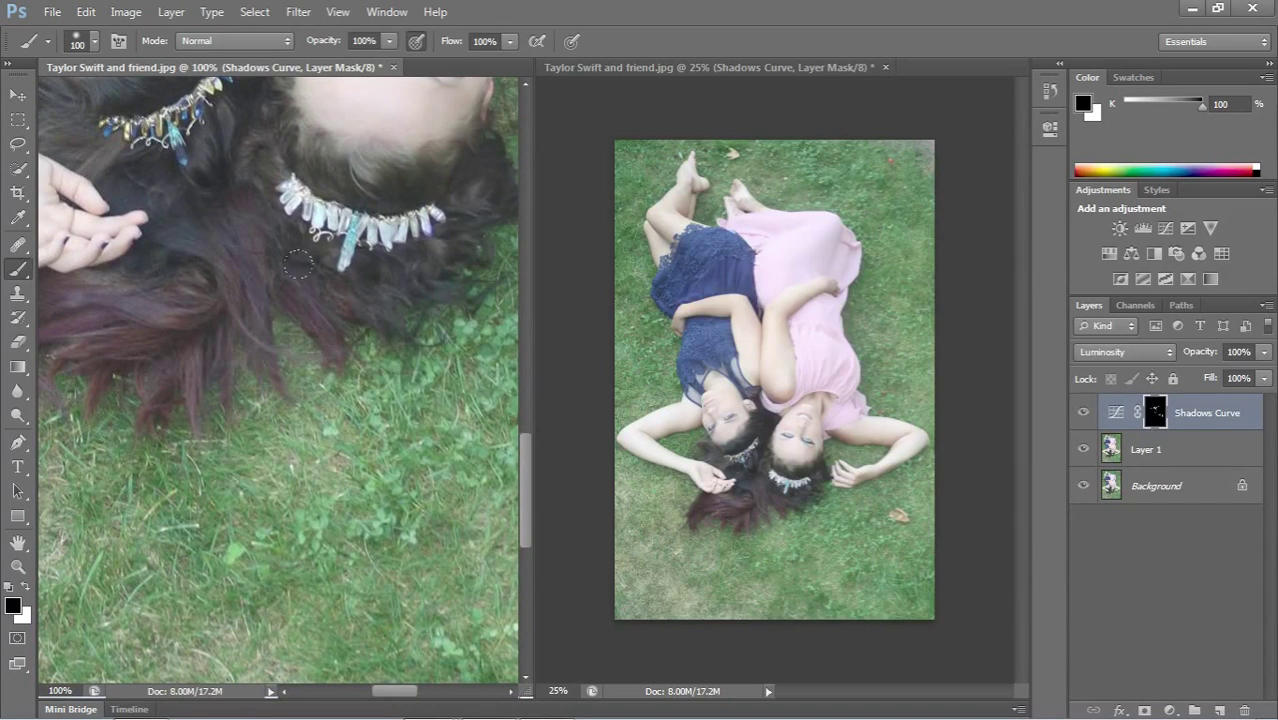
pyautogui.moveTo(359, 236); pyautogui.dragTo(296, 309)
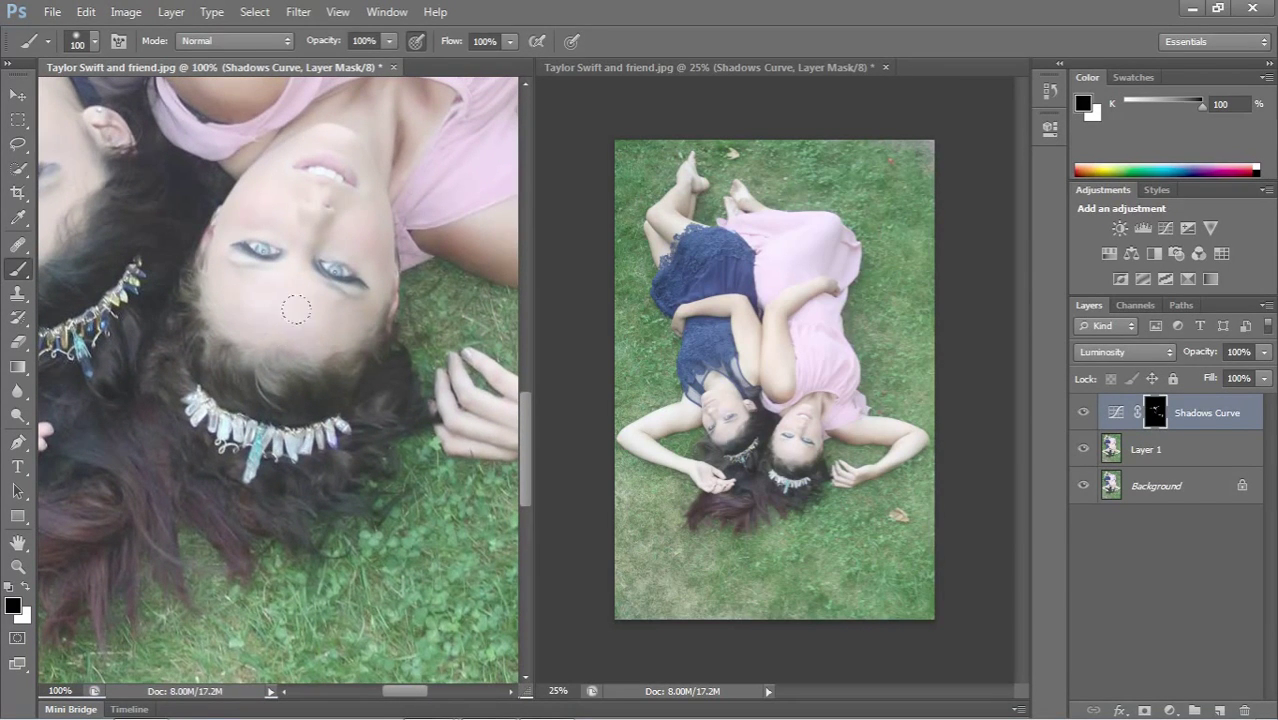
pyautogui.press('[')
pyautogui.press('[')
pyautogui.press('[')
pyautogui.press('[')
pyautogui.press('[')
pyautogui.press('x')
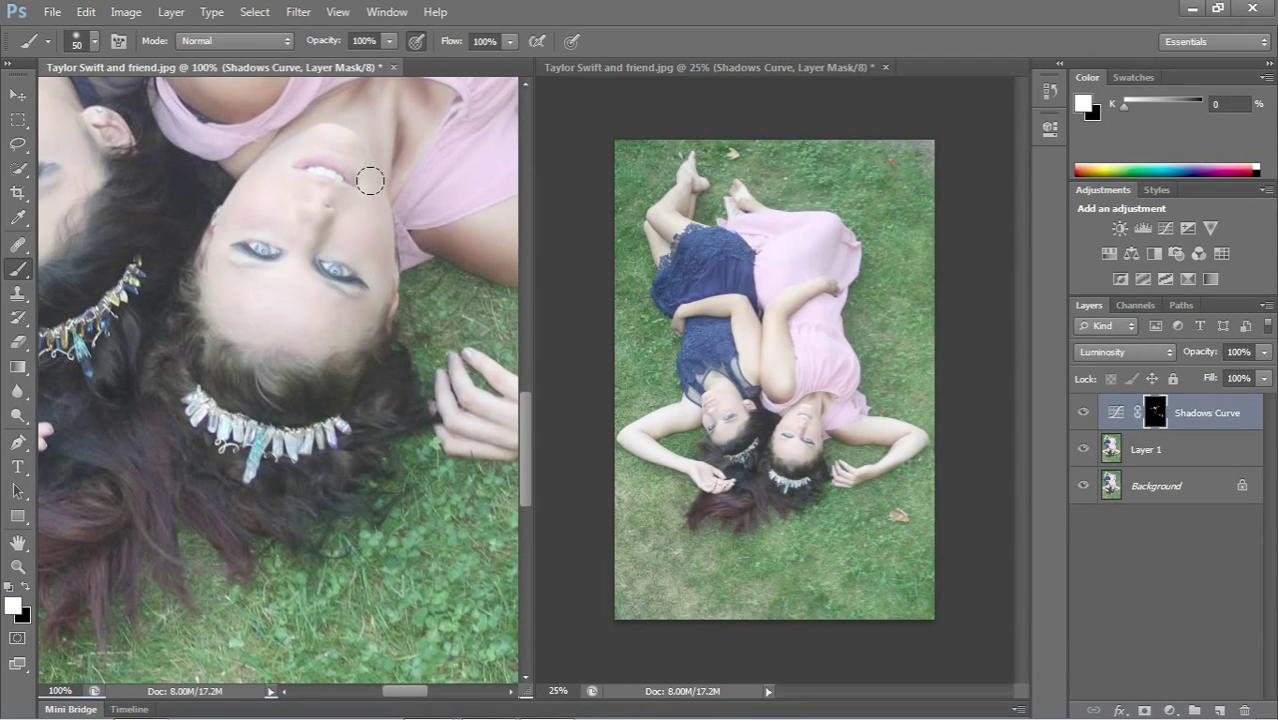
# - Enlarge the brush to 90 px and shade the outer side of the face of the woman in pink
pyautogui.press(']')
pyautogui.press(']')
pyautogui.press(']')
pyautogui.press(']')
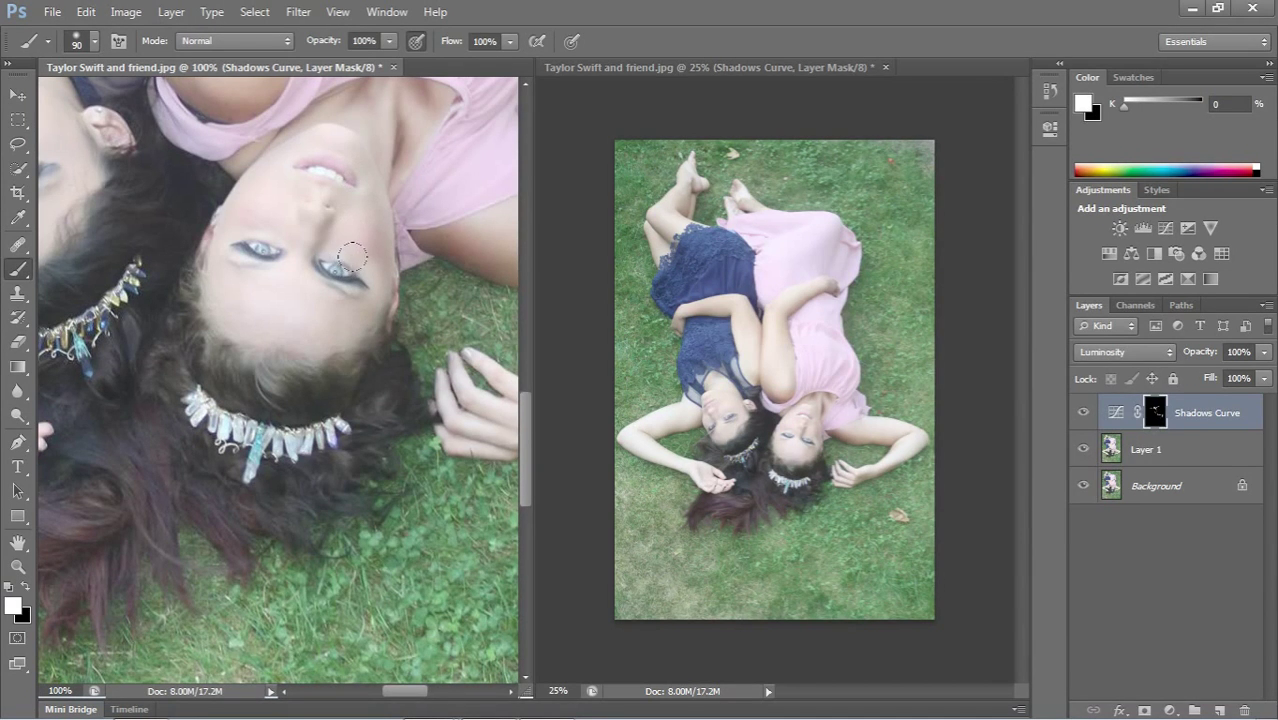
pyautogui.press('x')
pyautogui.press('x')
pyautogui.moveTo(292, 264)
pyautogui.mouseDown()
pyautogui.moveTo(436, 327)
pyautogui.moveTo(346, 318)
pyautogui.mouseUp()
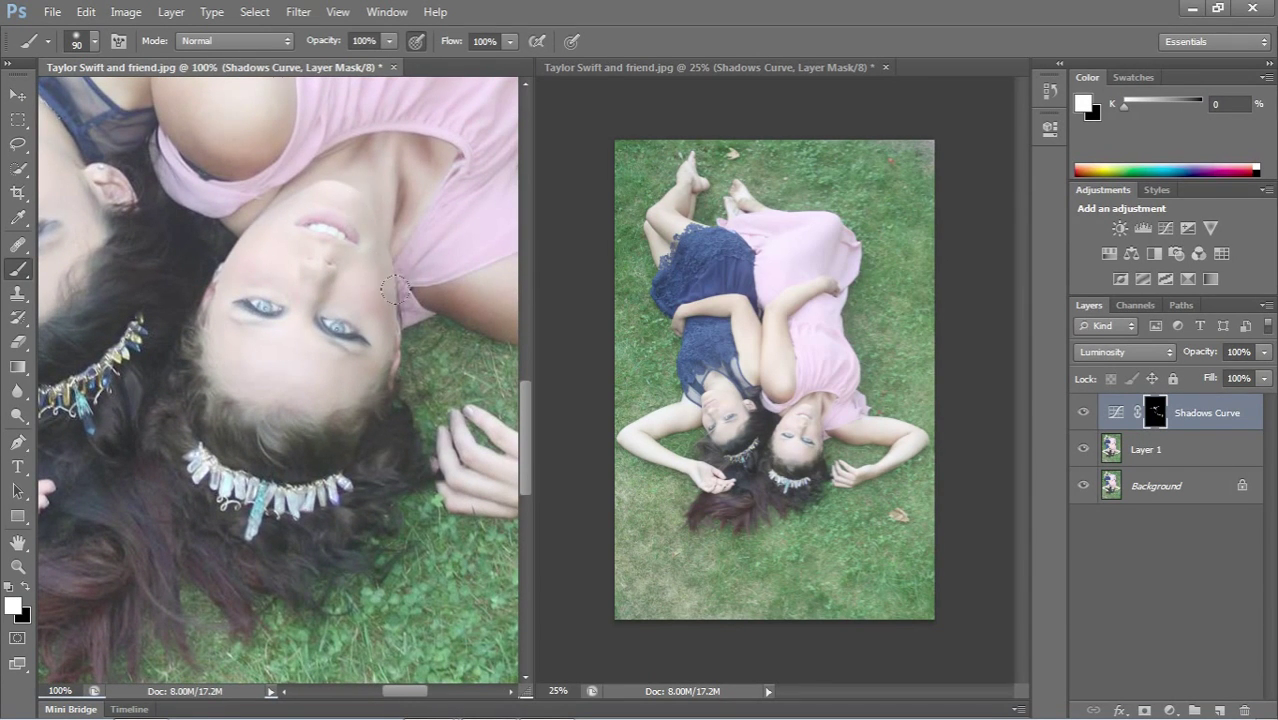
pyautogui.press('x')
pyautogui.press('x')
# - Hide and show the Shadows Curve layer to compare the photo with and without the shading
pyautogui.click(1082, 413)
pyautogui.click(1082, 413)
pyautogui.click(1082, 418)
pyautogui.click(1082, 418)
# - Paint white on the mask with the 90 px brush to shade the faces and necks of both women
pyautogui.moveTo(125, 265)
pyautogui.mouseDown()
pyautogui.moveTo(267, 399)
pyautogui.moveTo(220, 371)
pyautogui.moveTo(262, 443)
pyautogui.moveTo(369, 432)
pyautogui.moveTo(268, 404)
pyautogui.moveTo(305, 423)
pyautogui.mouseUp()
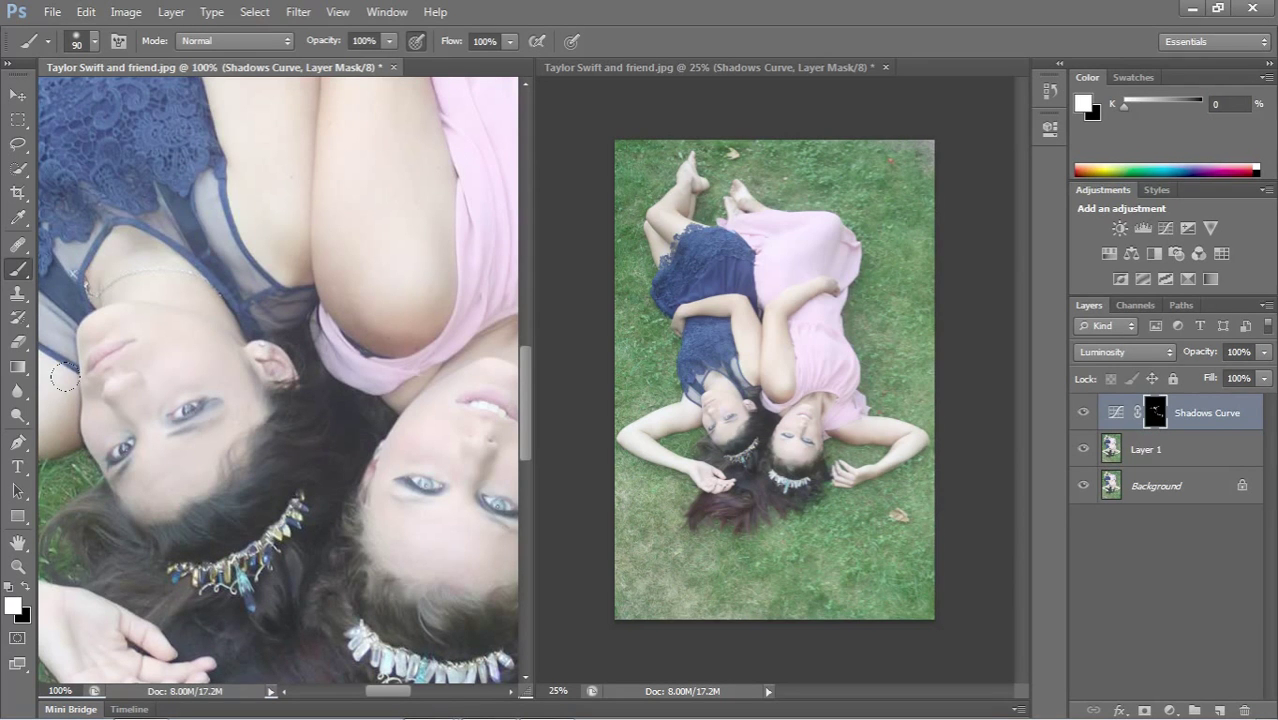
pyautogui.press('x')
pyautogui.press('x')
pyautogui.press('x')
pyautogui.press('x')
pyautogui.moveTo(299, 444)
pyautogui.mouseDown()
pyautogui.moveTo(180, 405)
pyautogui.moveTo(165, 368)
pyautogui.mouseUp()
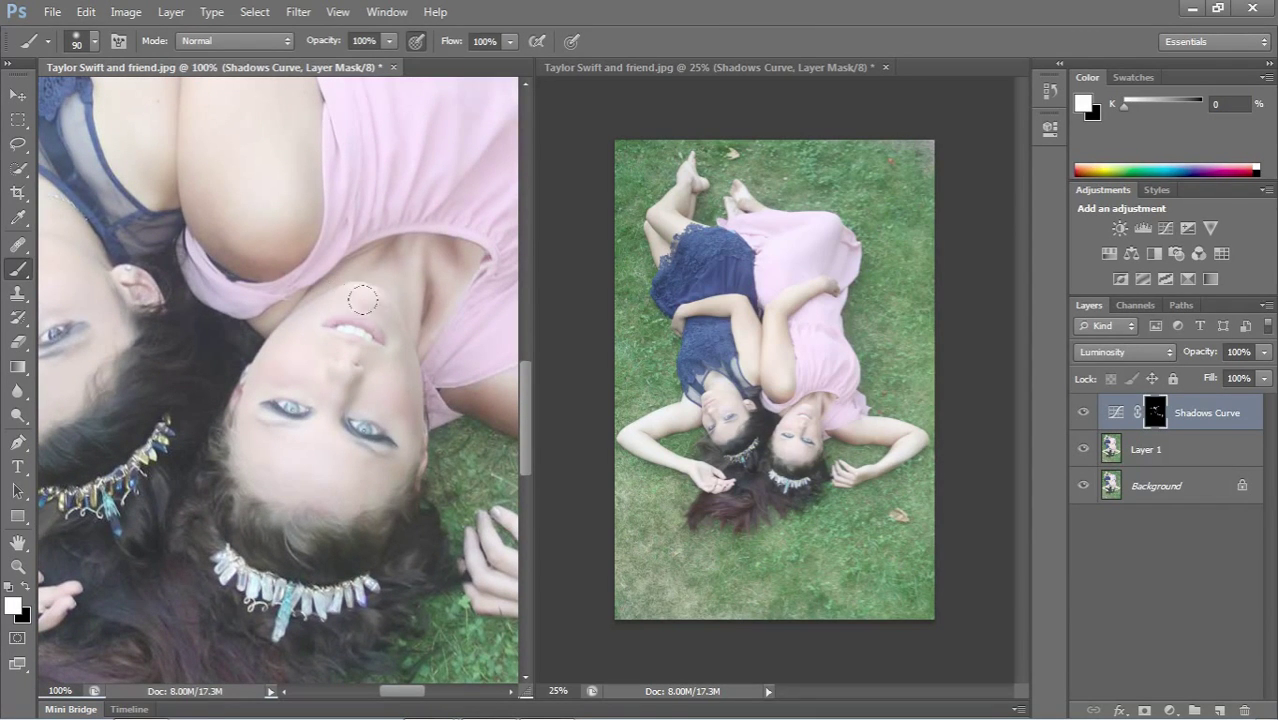
pyautogui.moveTo(322, 284); pyautogui.dragTo(332, 314)
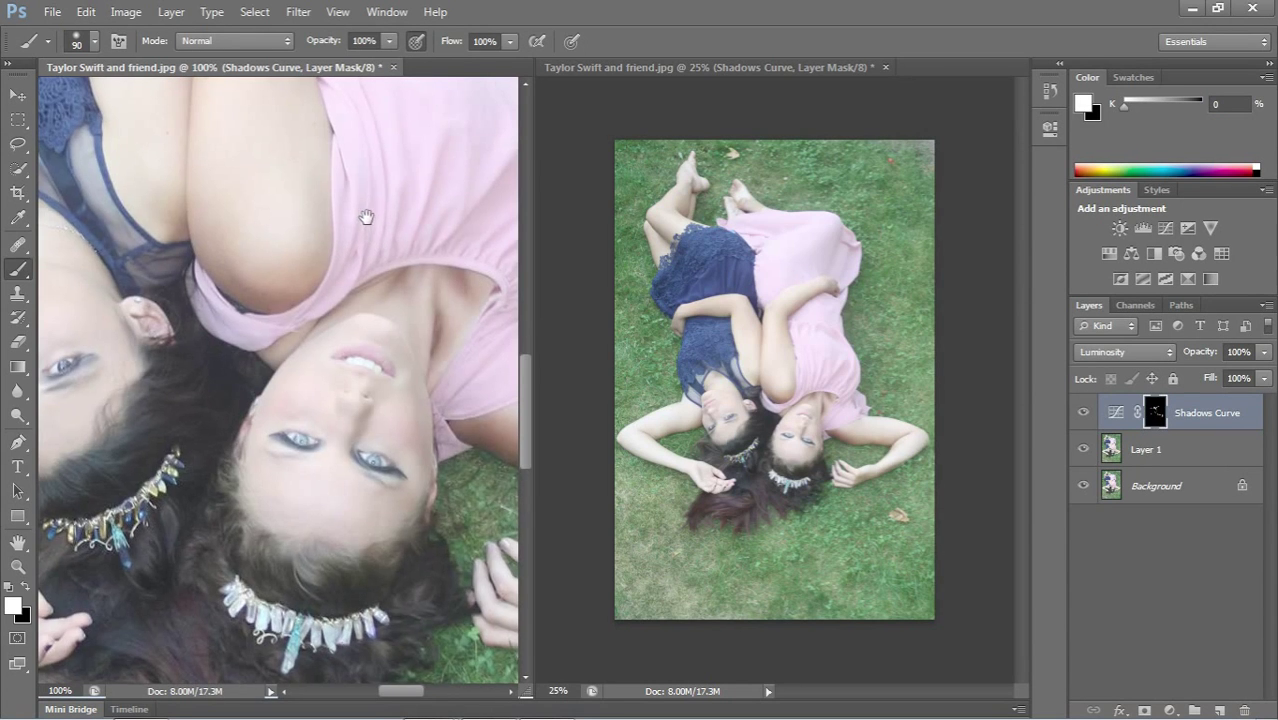
# - Shade the neck and upper chest of the woman in the blue dress with white on the mask
pyautogui.moveTo(367, 217); pyautogui.dragTo(328, 405)
pyautogui.moveTo(345, 160); pyautogui.dragTo(362, 314)
pyautogui.moveTo(253, 235); pyautogui.dragTo(385, 370)
pyautogui.moveTo(295, 325); pyautogui.dragTo(485, 120)
pyautogui.moveTo(345, 365)
pyautogui.mouseDown()
pyautogui.moveTo(368, 265)
pyautogui.moveTo(366, 147)
pyautogui.mouseUp()
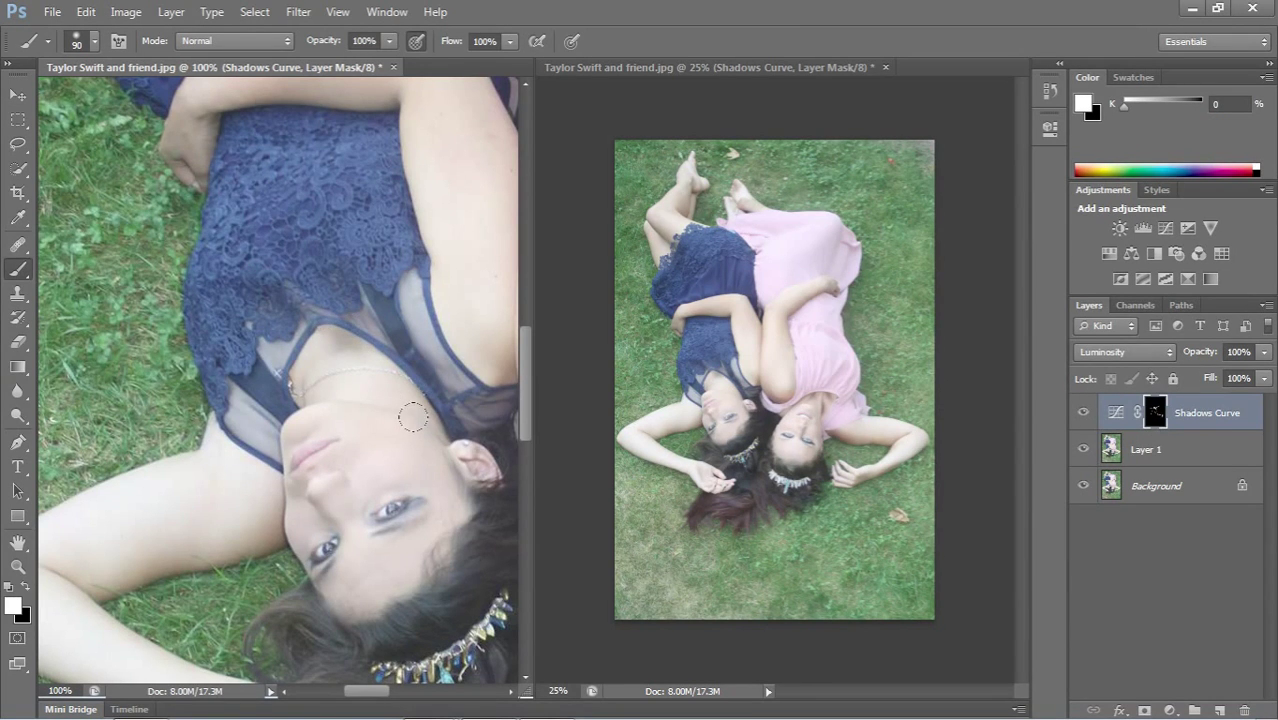
pyautogui.press('s')
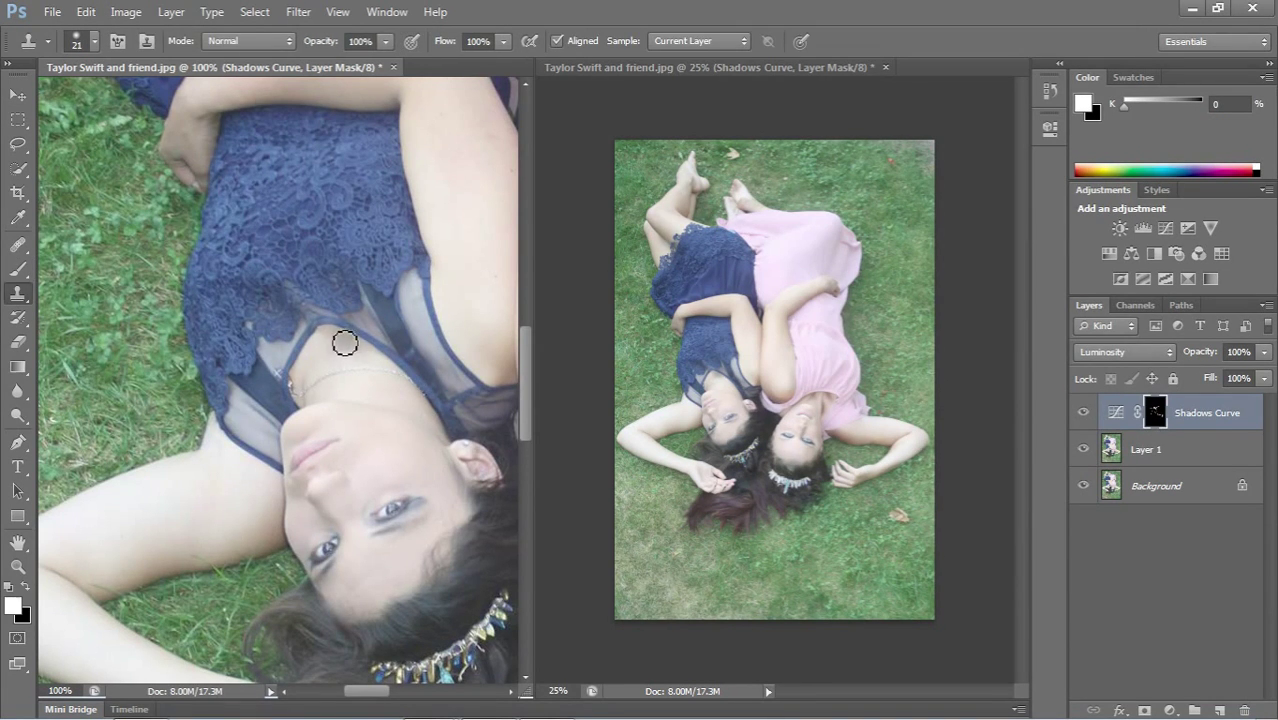
pyautogui.press('b')
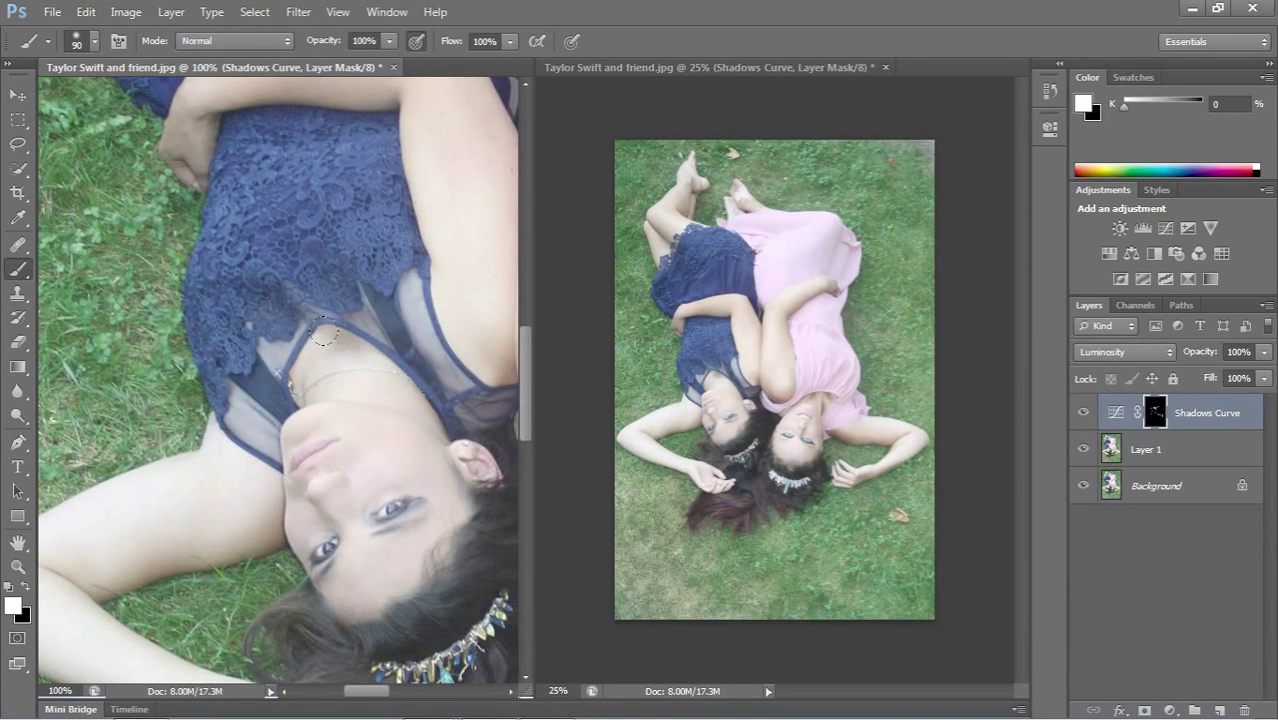
pyautogui.press('x')
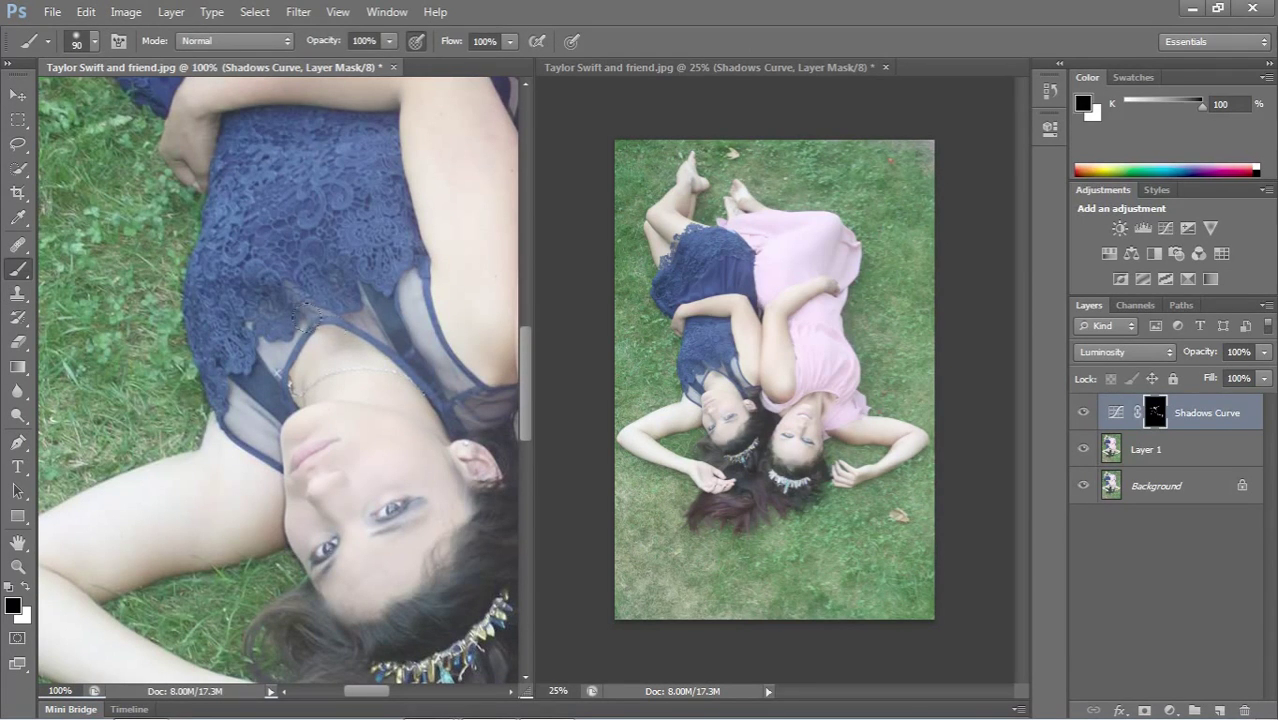
pyautogui.press('x')
# - Shade the thighs of the woman in the blue dress with the 90 px white brush, especially where the legs overlap
pyautogui.moveTo(350, 248)
pyautogui.mouseDown()
pyautogui.moveTo(385, 428)
pyautogui.moveTo(374, 416)
pyautogui.moveTo(360, 449)
pyautogui.mouseUp()
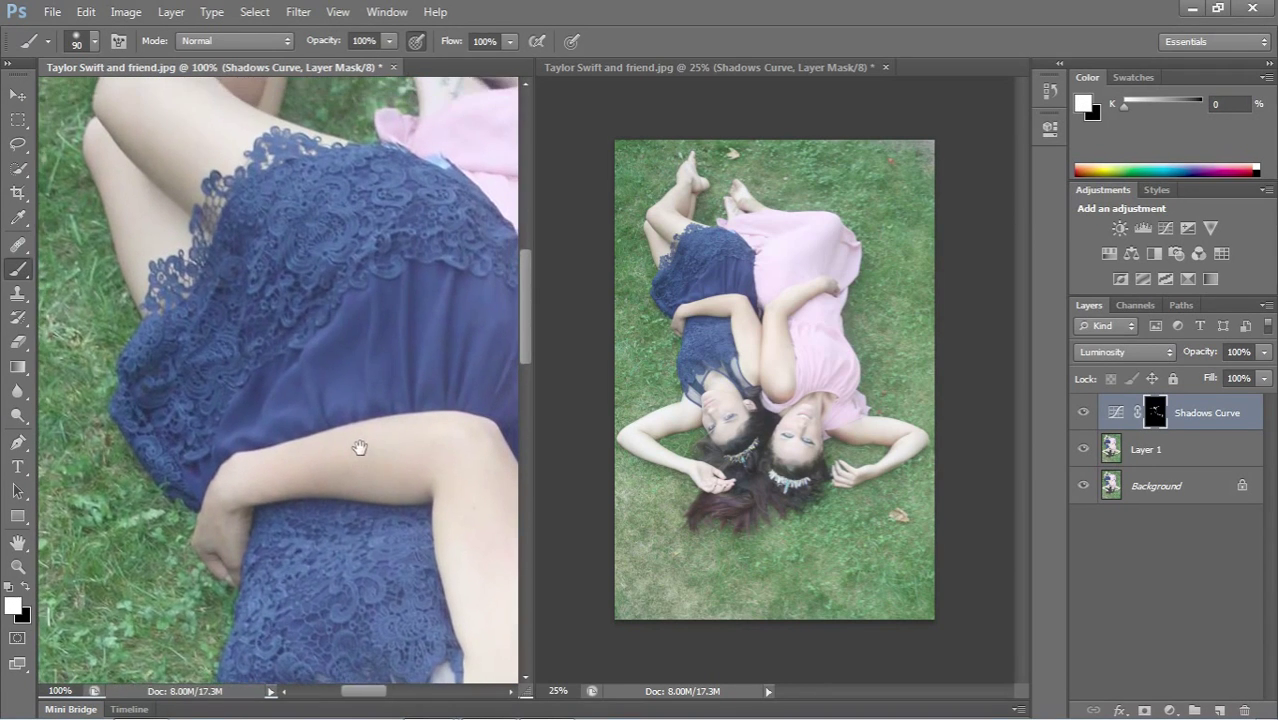
pyautogui.moveTo(103, 127); pyautogui.dragTo(142, 165)
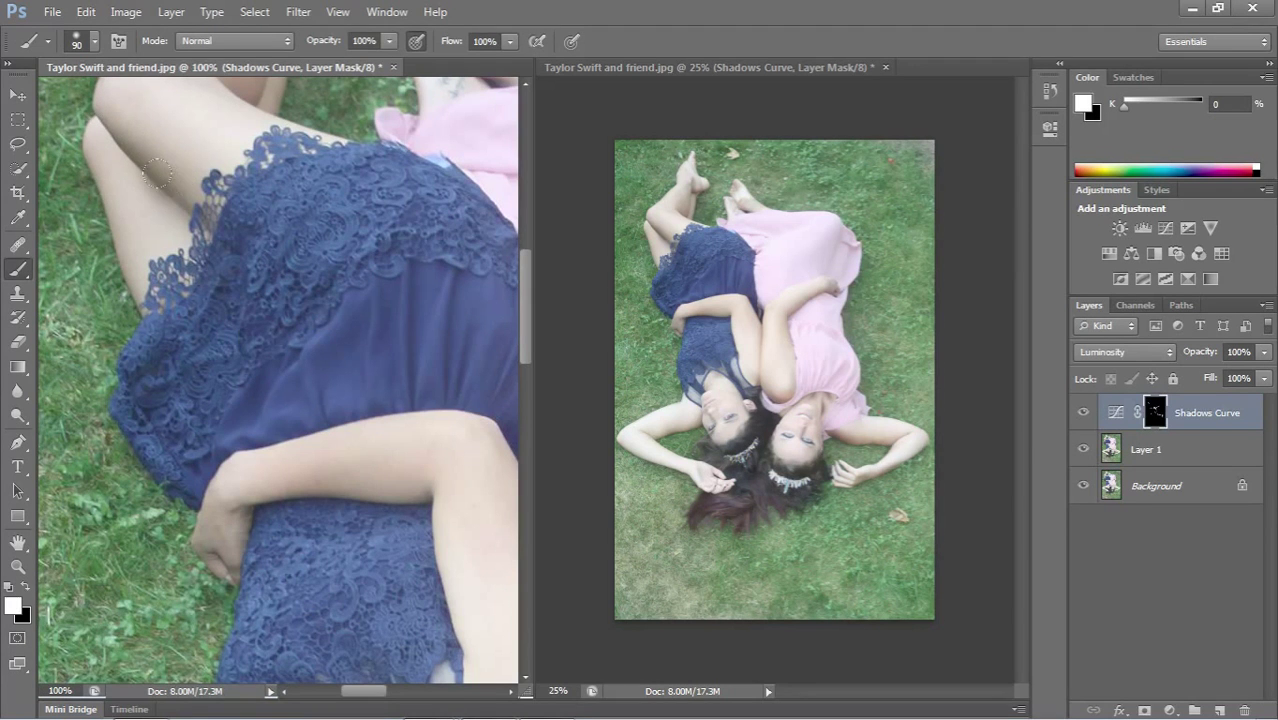
pyautogui.moveTo(212, 238); pyautogui.dragTo(172, 348)
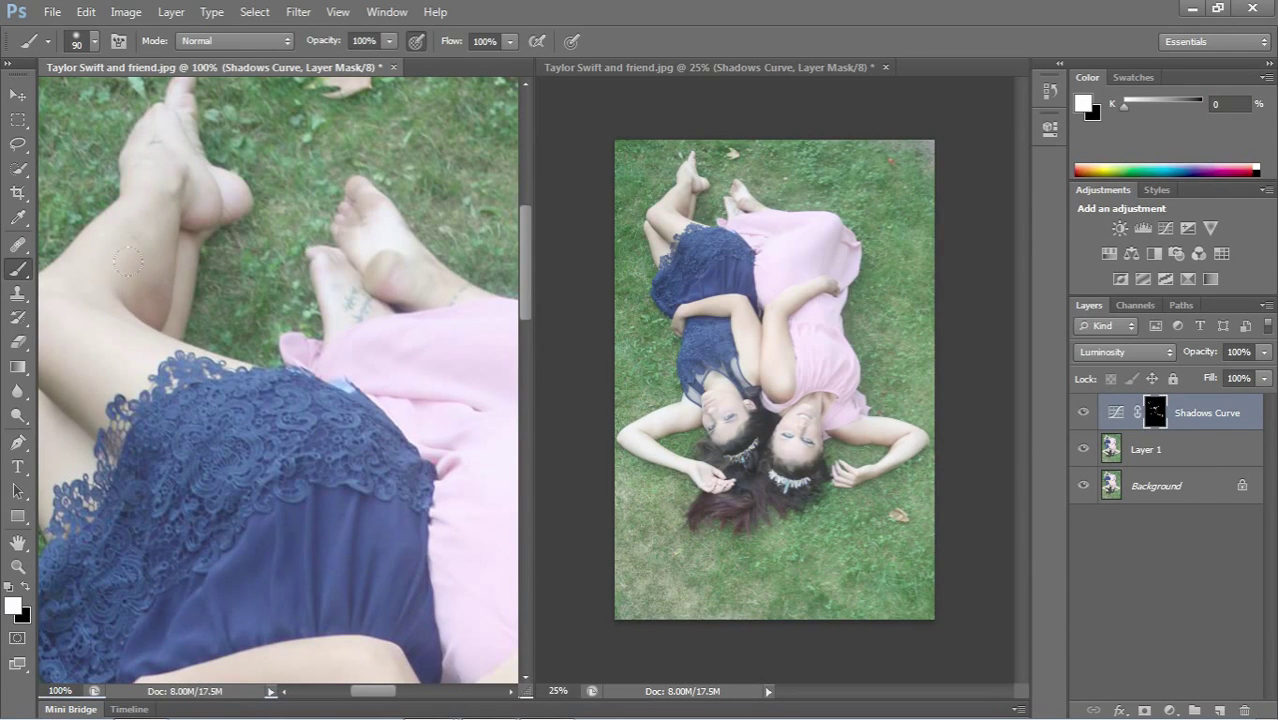
# - Enlarge the brush to 150 px and shade the lower legs and both women's feet on the mask
pyautogui.press(']')
pyautogui.press(']')
pyautogui.press(']')
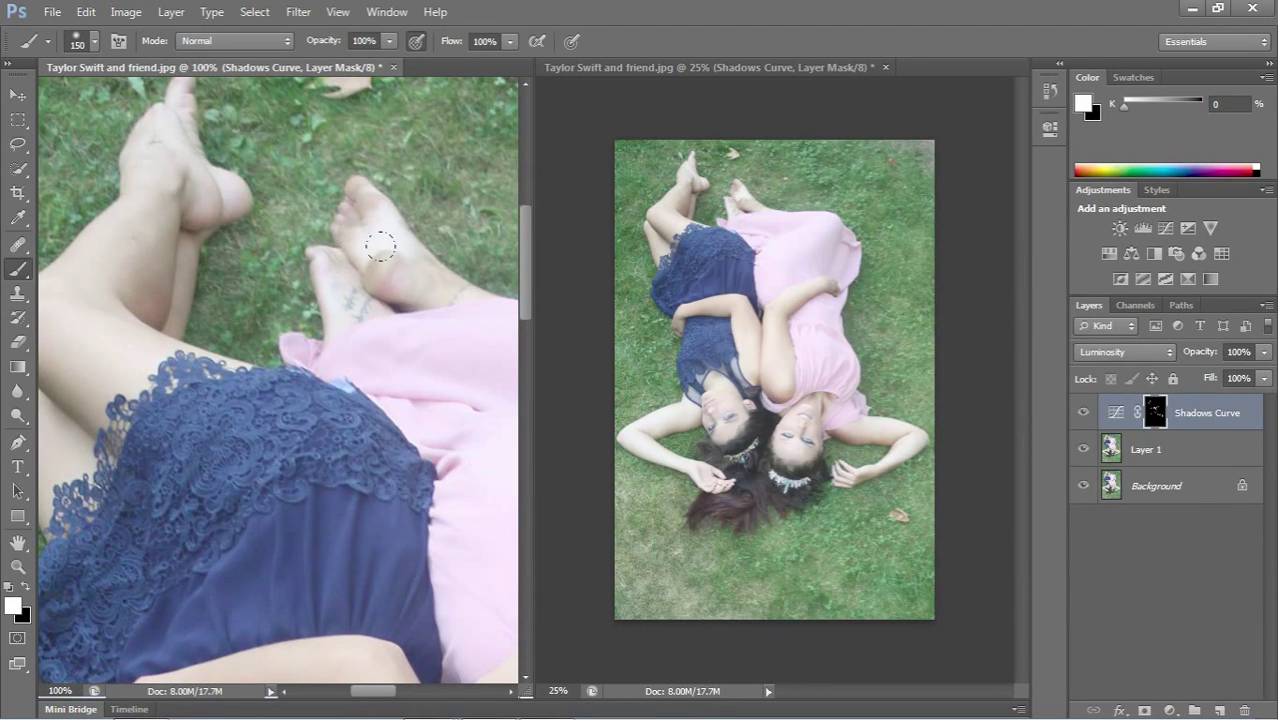
pyautogui.moveTo(397, 291)
pyautogui.mouseDown()
pyautogui.moveTo(274, 287)
pyautogui.moveTo(388, 440)
pyautogui.mouseUp()
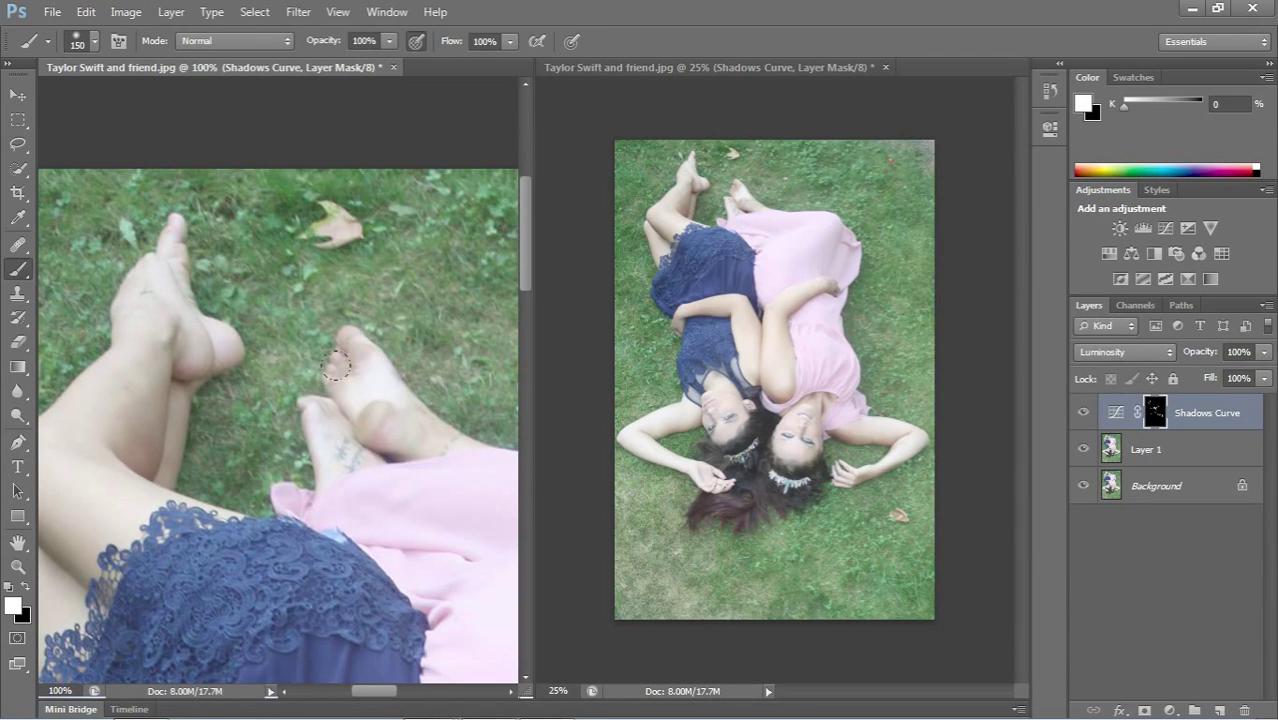
pyautogui.moveTo(325, 452); pyautogui.dragTo(158, 332)
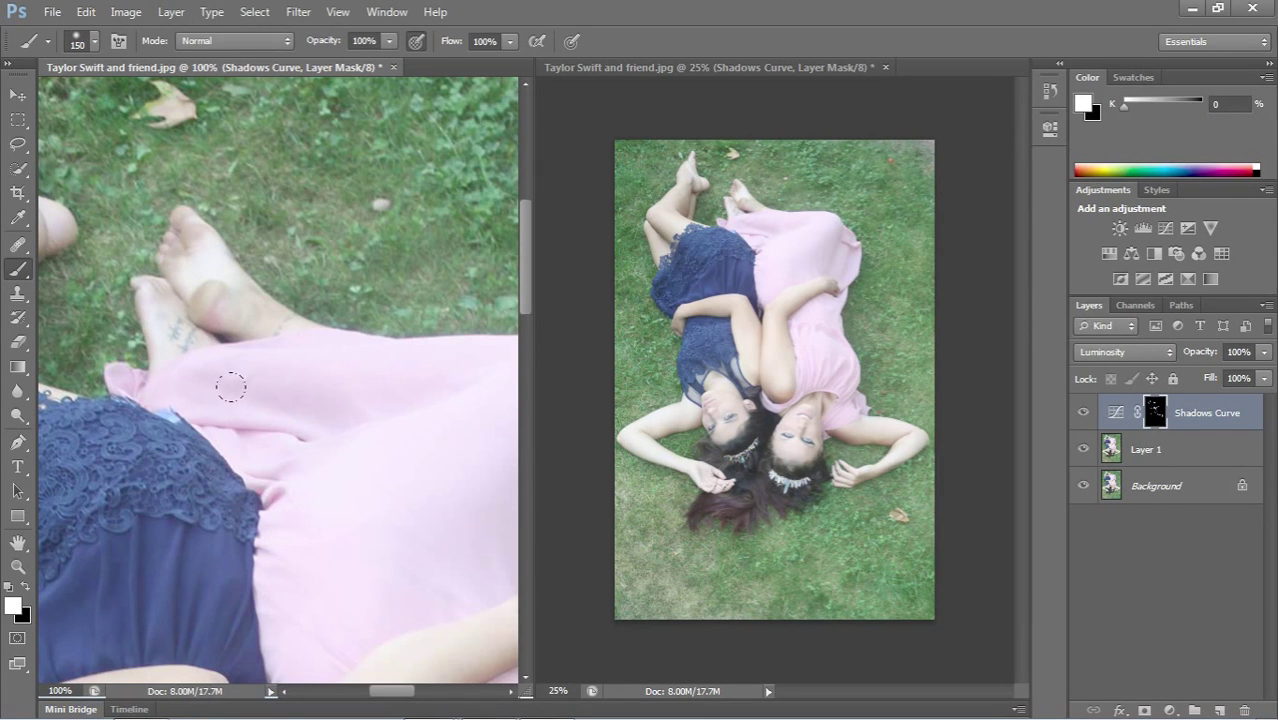
# - Paint white on the mask with the 150 px brush to deepen the folds of the pink dress skirt
pyautogui.moveTo(223, 355); pyautogui.dragTo(126, 223)
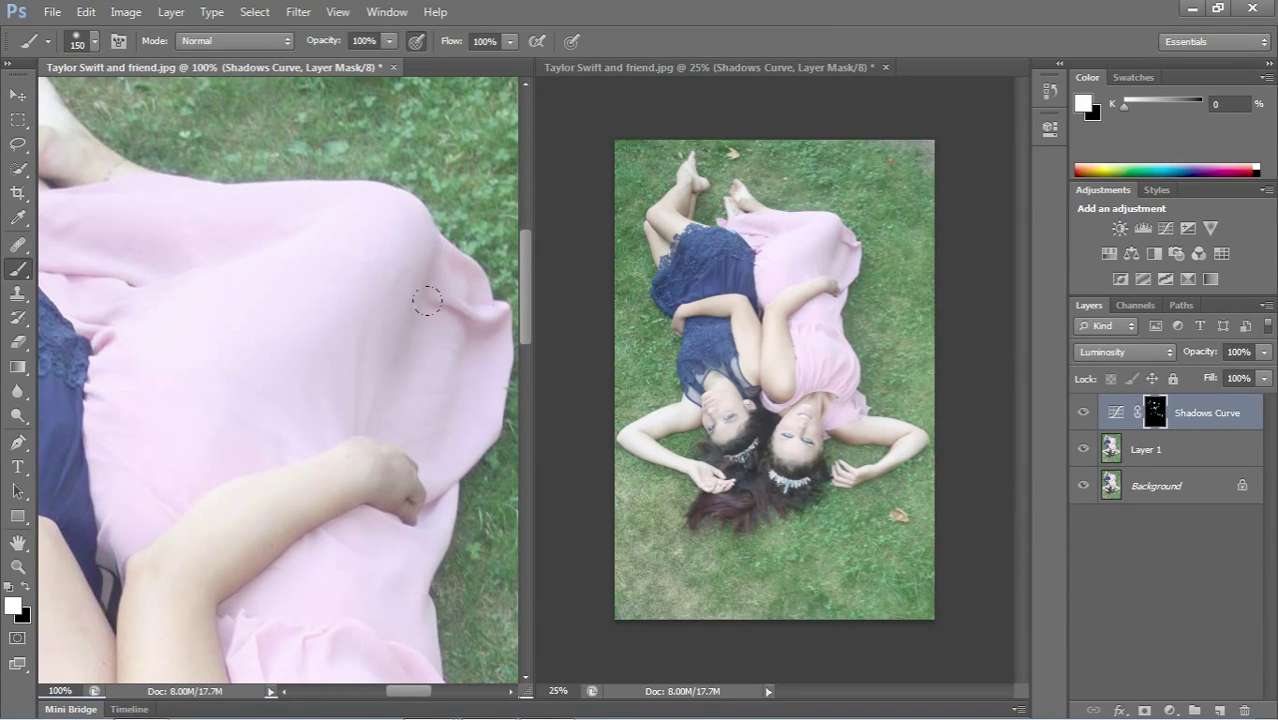
pyautogui.moveTo(457, 324); pyautogui.dragTo(362, 308)
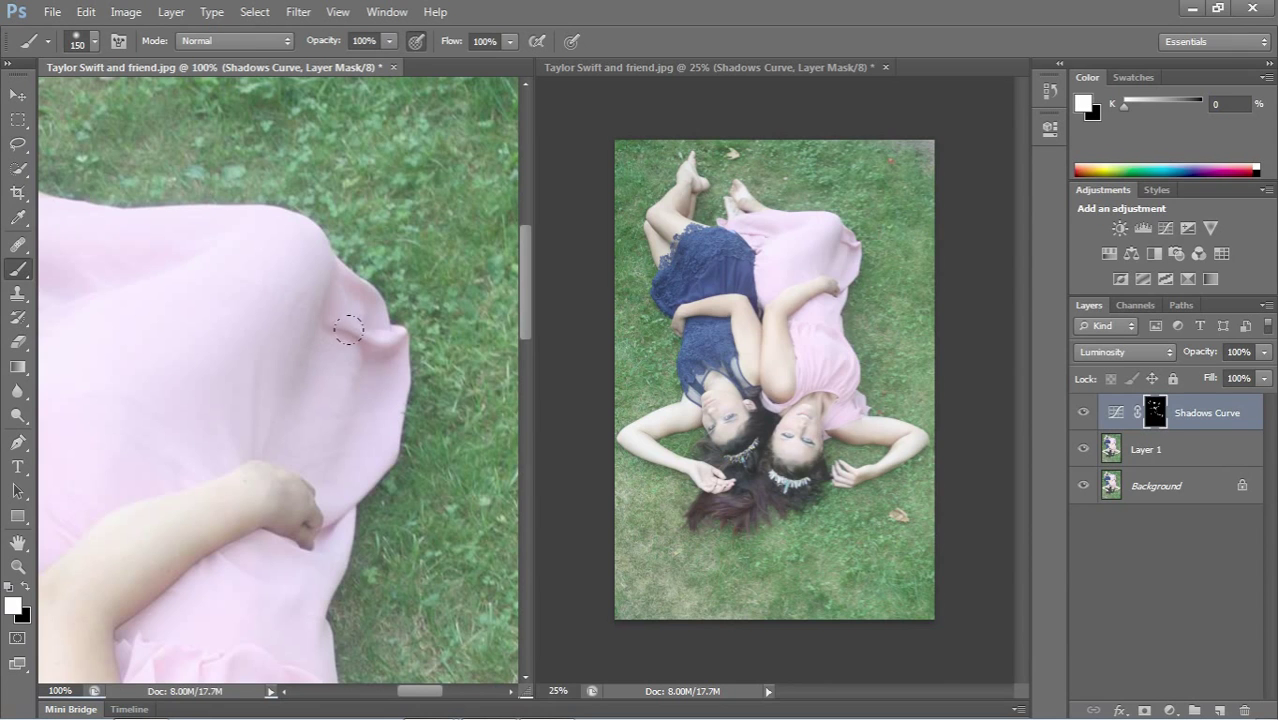
pyautogui.moveTo(345, 422); pyautogui.dragTo(462, 228)
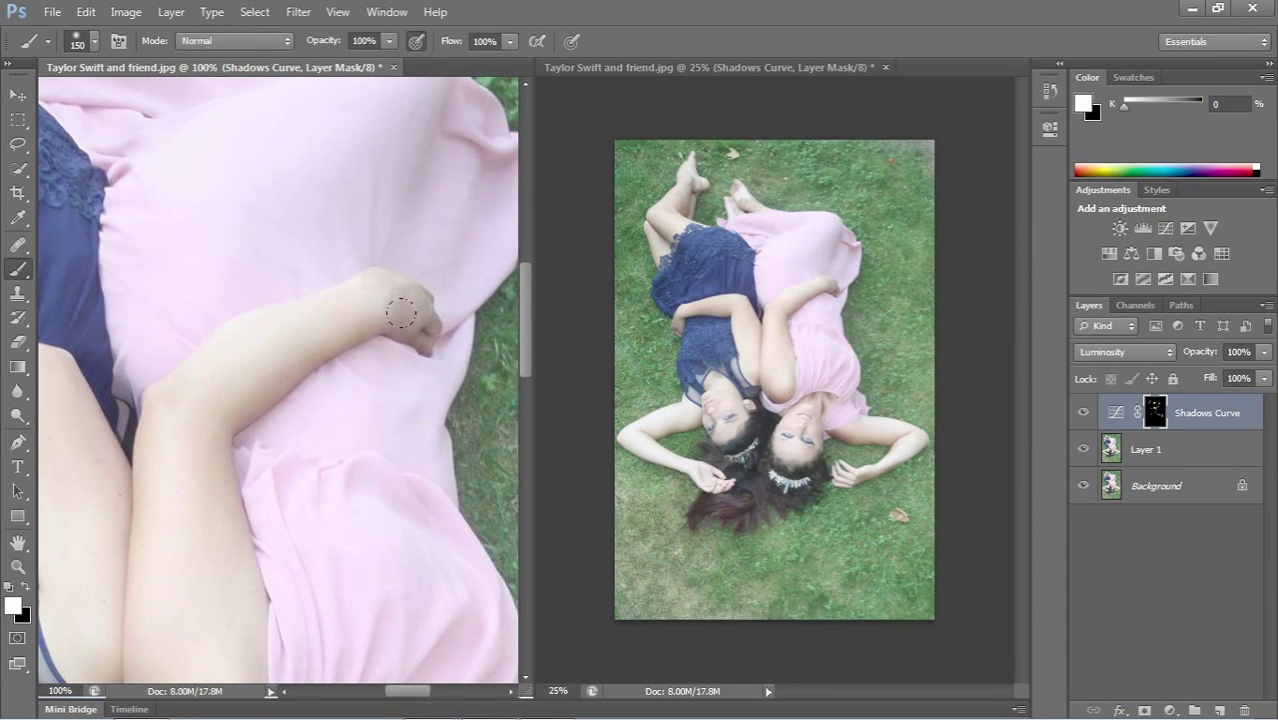
# - Paint white on the Shadows Curve mask with the 150 px brush to shade the forearm and bodice folds of the woman in pink
pyautogui.moveTo(434, 397); pyautogui.dragTo(400, 328)
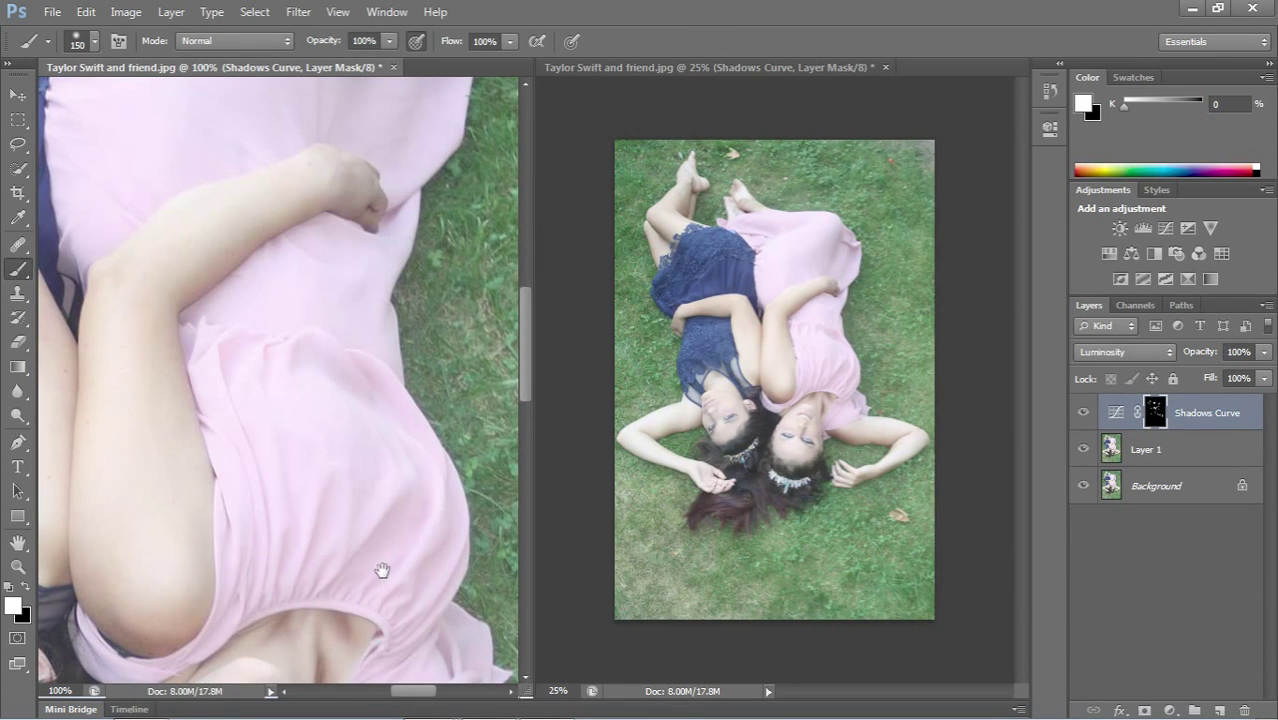
pyautogui.moveTo(385, 571); pyautogui.dragTo(403, 545)
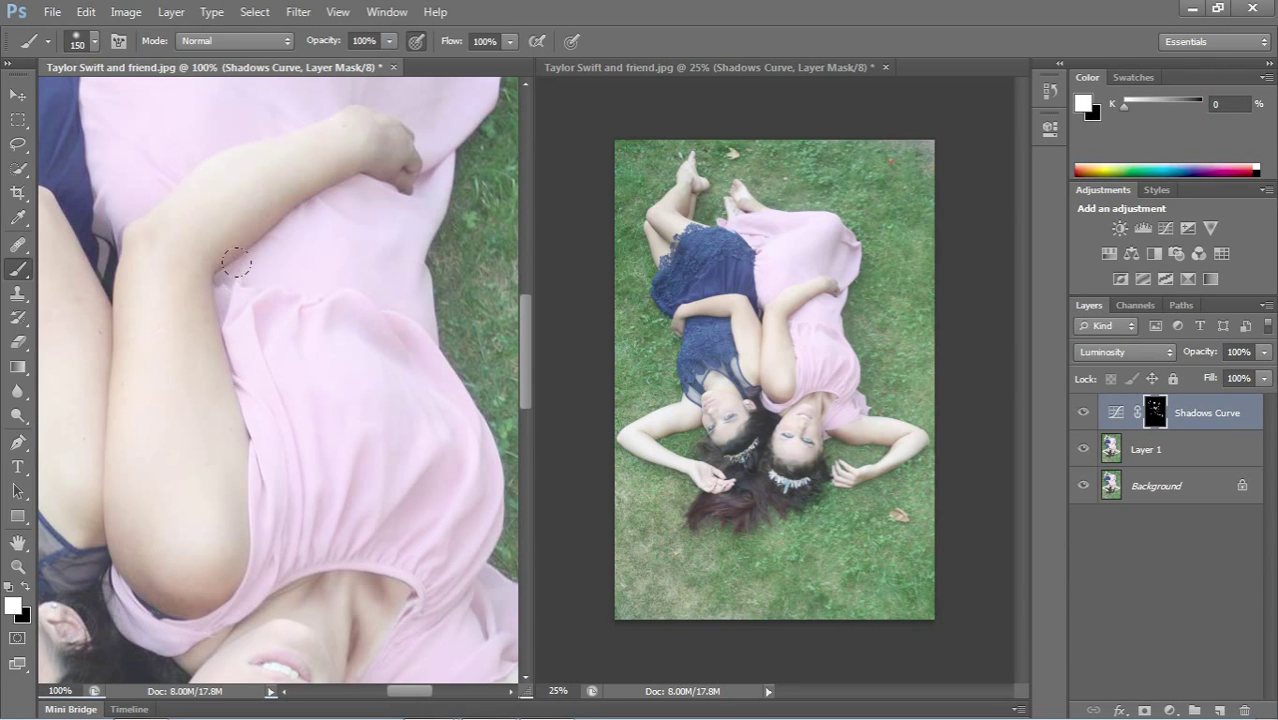
pyautogui.moveTo(282, 434); pyautogui.dragTo(212, 276)
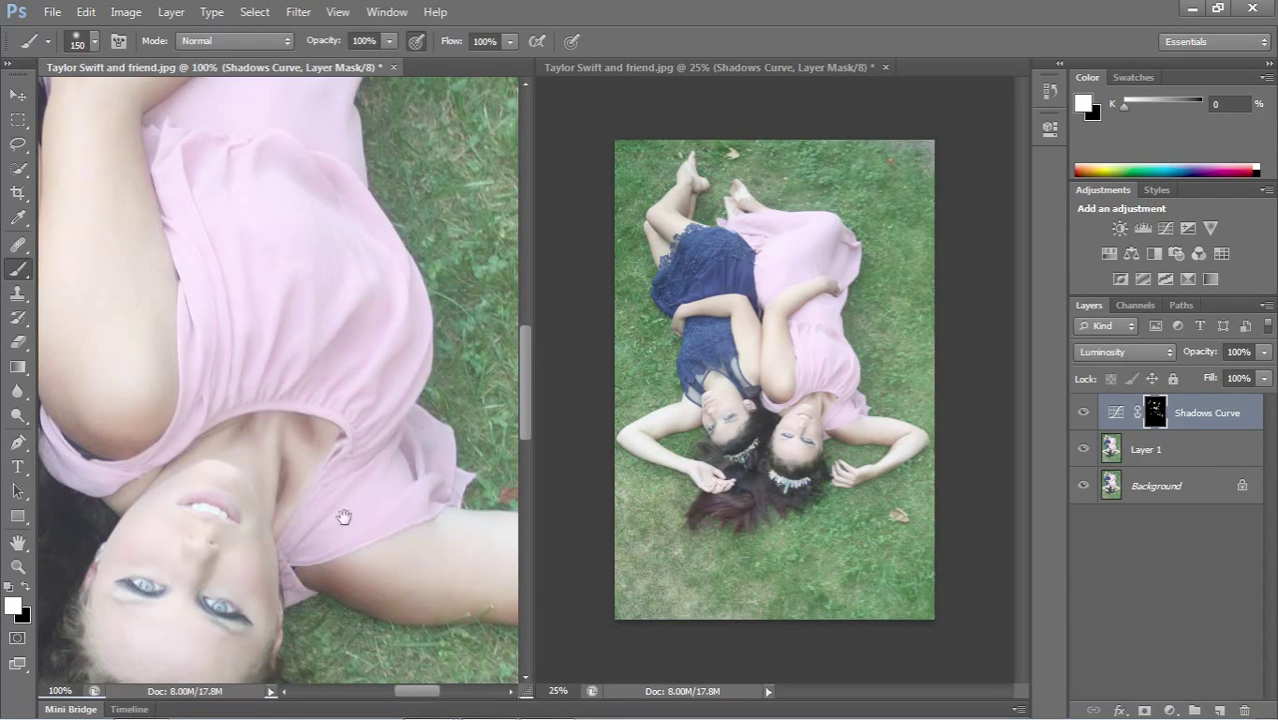
# - Shade the raised arm of the woman in pink and the dark hair between the two heads on the Shadows Curve mask
pyautogui.moveTo(306, 511); pyautogui.dragTo(455, 344)
pyautogui.moveTo(181, 337); pyautogui.dragTo(154, 334)
pyautogui.moveTo(486, 490)
pyautogui.mouseDown()
pyautogui.moveTo(185, 326)
pyautogui.moveTo(176, 298)
pyautogui.mouseUp()
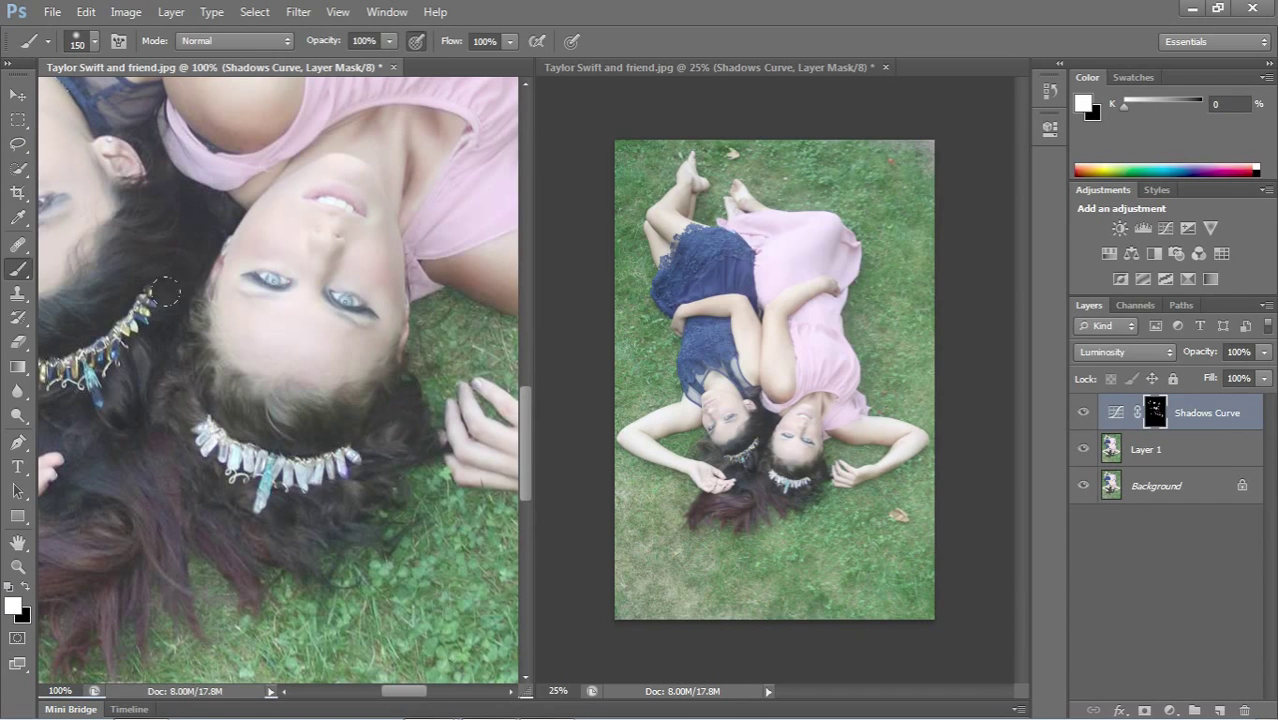
pyautogui.moveTo(166, 292); pyautogui.dragTo(166, 271)
pyautogui.moveTo(185, 369)
pyautogui.mouseDown()
pyautogui.moveTo(257, 425)
pyautogui.moveTo(183, 369)
pyautogui.mouseUp()
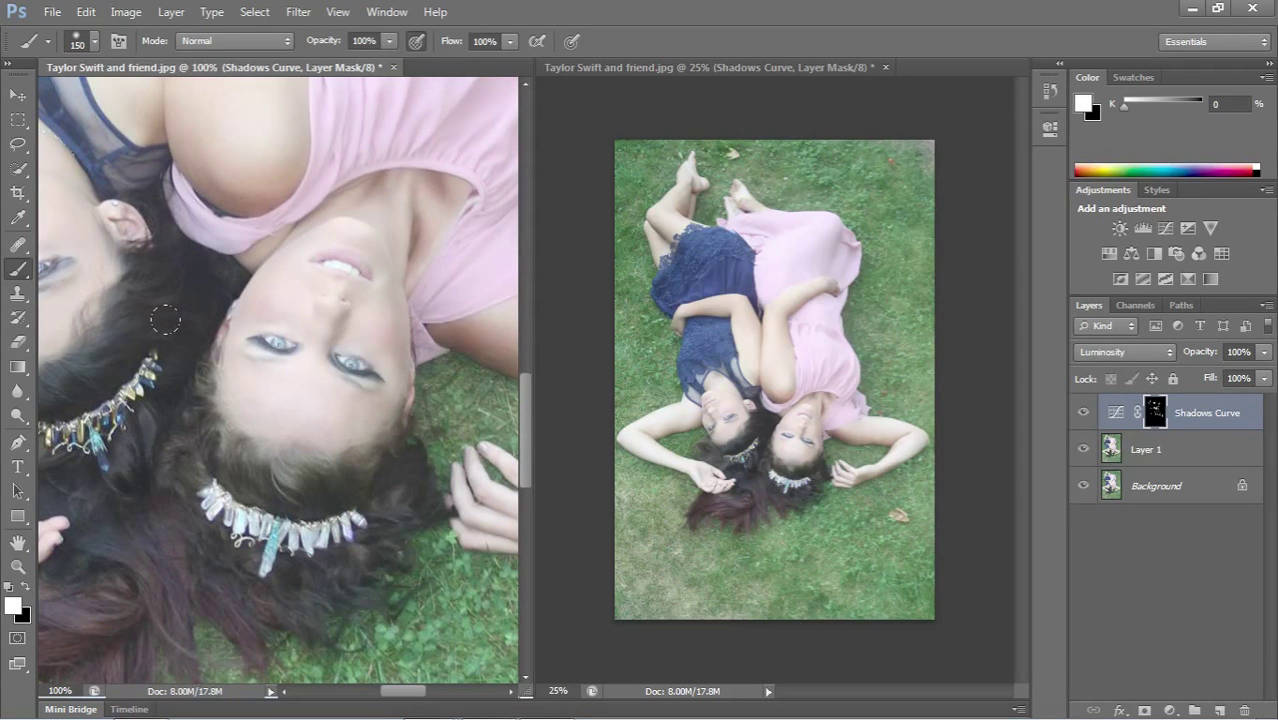
# - Toggle the visibility of the Shadows Curve layer repeatedly to compare the photo with and without the contouring
pyautogui.click(1082, 413)
pyautogui.click(1088, 417)
pyautogui.click(1084, 413)
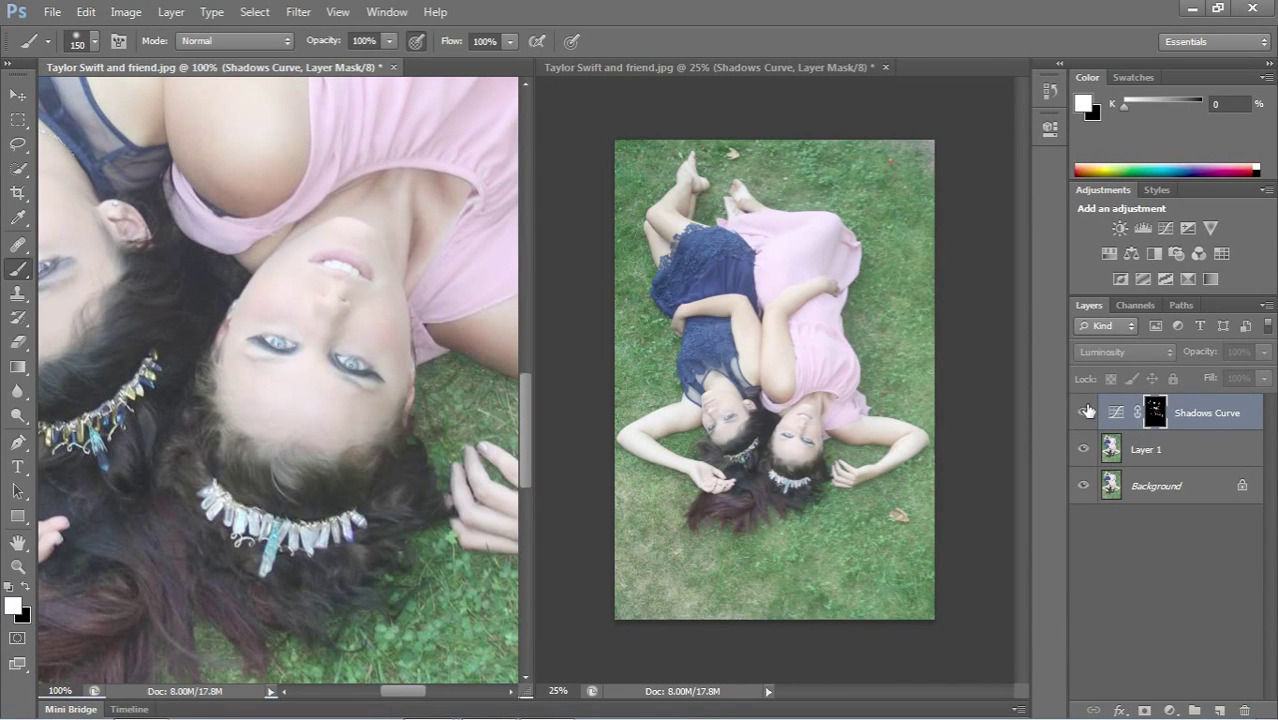
pyautogui.click(1087, 412)
pyautogui.click(1086, 412)
pyautogui.click(1086, 413)
pyautogui.click(1088, 413)
pyautogui.click(1088, 413)
pyautogui.click(1089, 414)
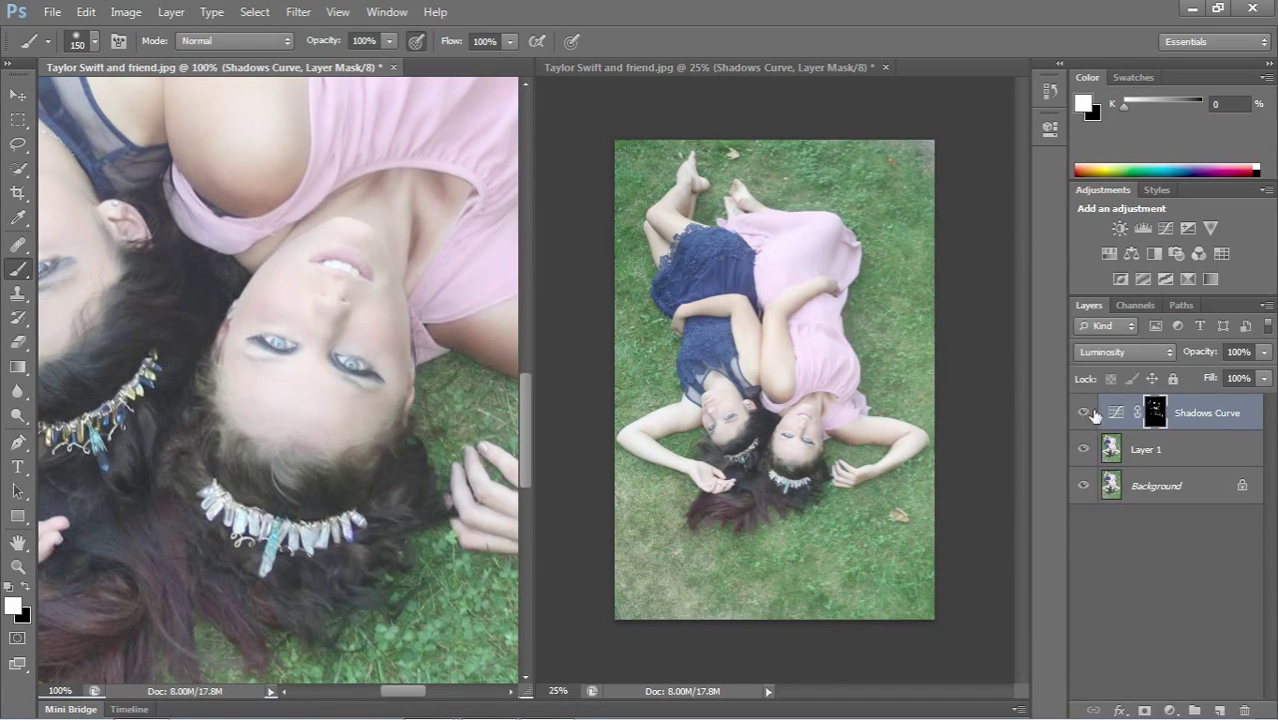
# - Add a new Curves adjustment layer and raise the midtones of its RGB curve to brighten the image
pyautogui.click(1166, 227)
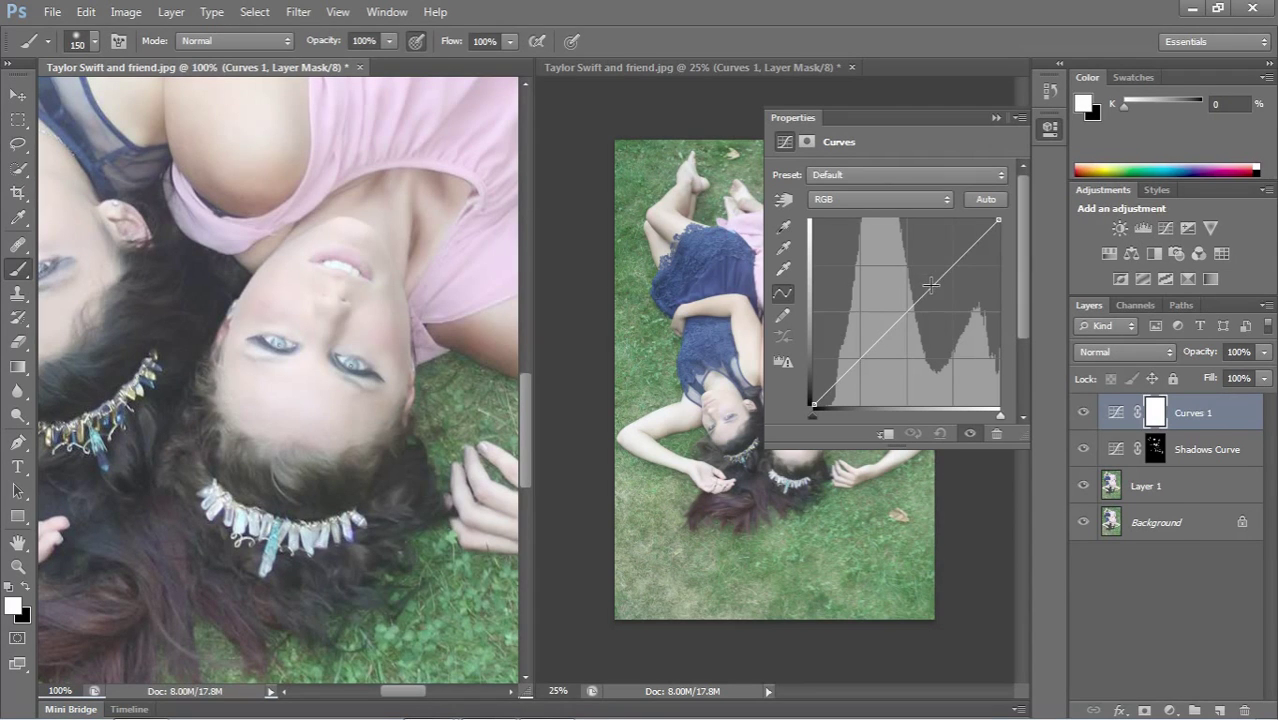
pyautogui.moveTo(930, 285); pyautogui.dragTo(898, 292)
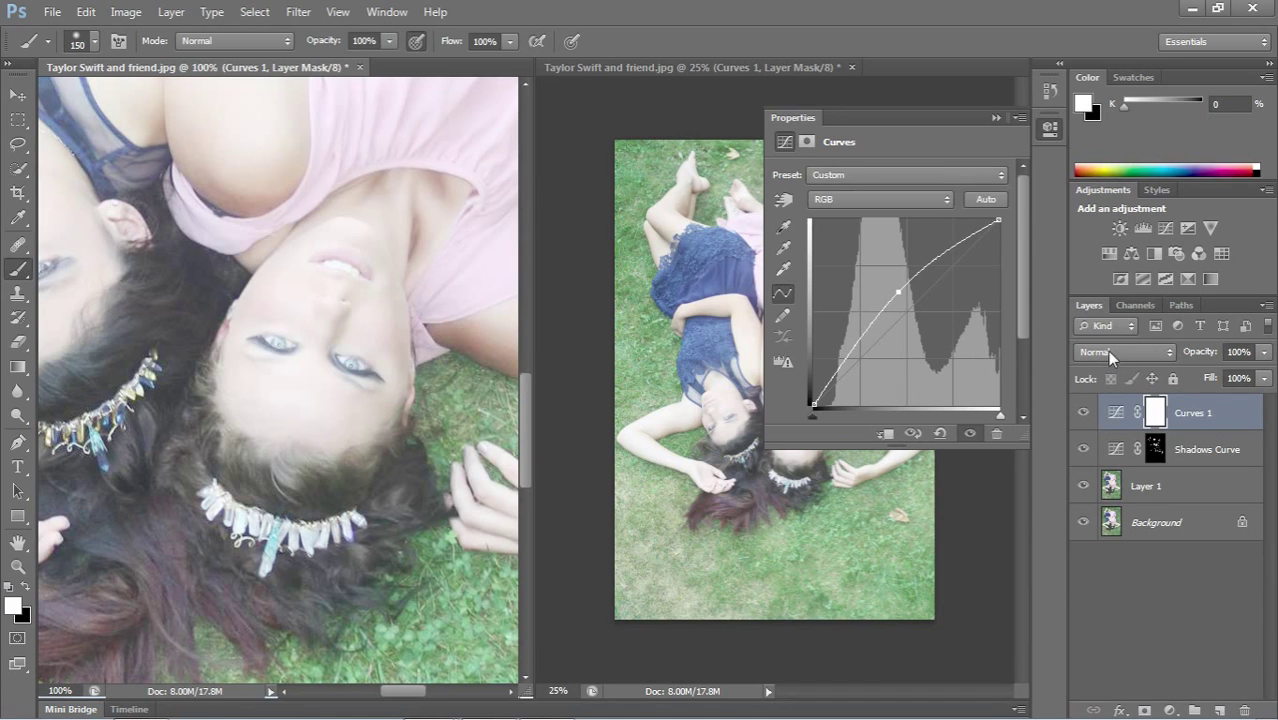
pyautogui.click(996, 117)
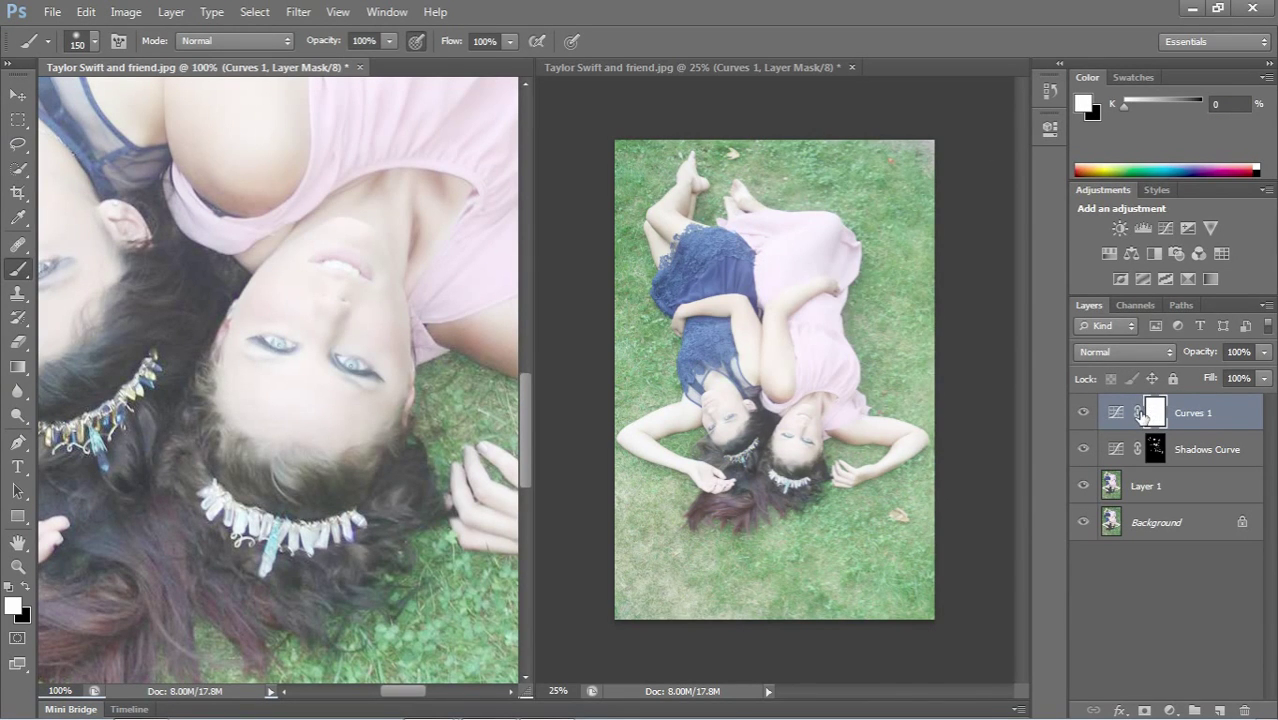
# - Invert the new Curves layer's mask to black and set the layer's blend mode to Luminosity, keeping the mask selected for painting
pyautogui.press('i')
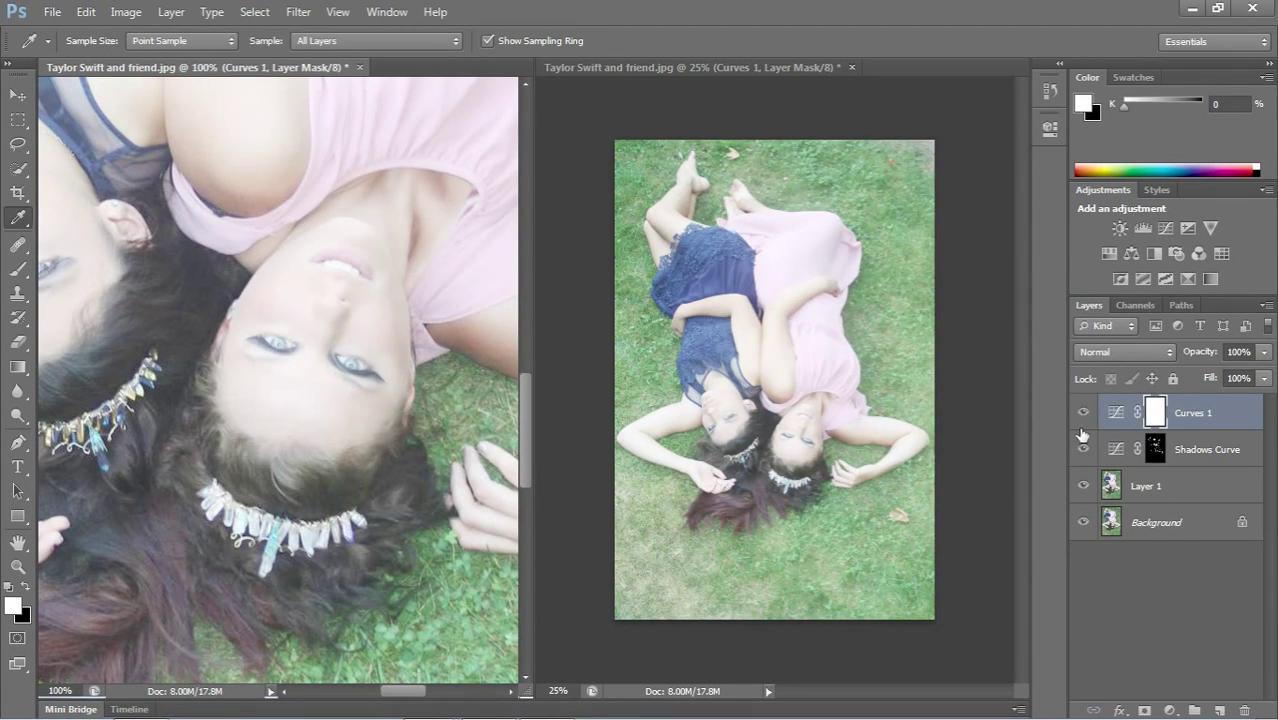
pyautogui.hotkey('ctrl', 'i')
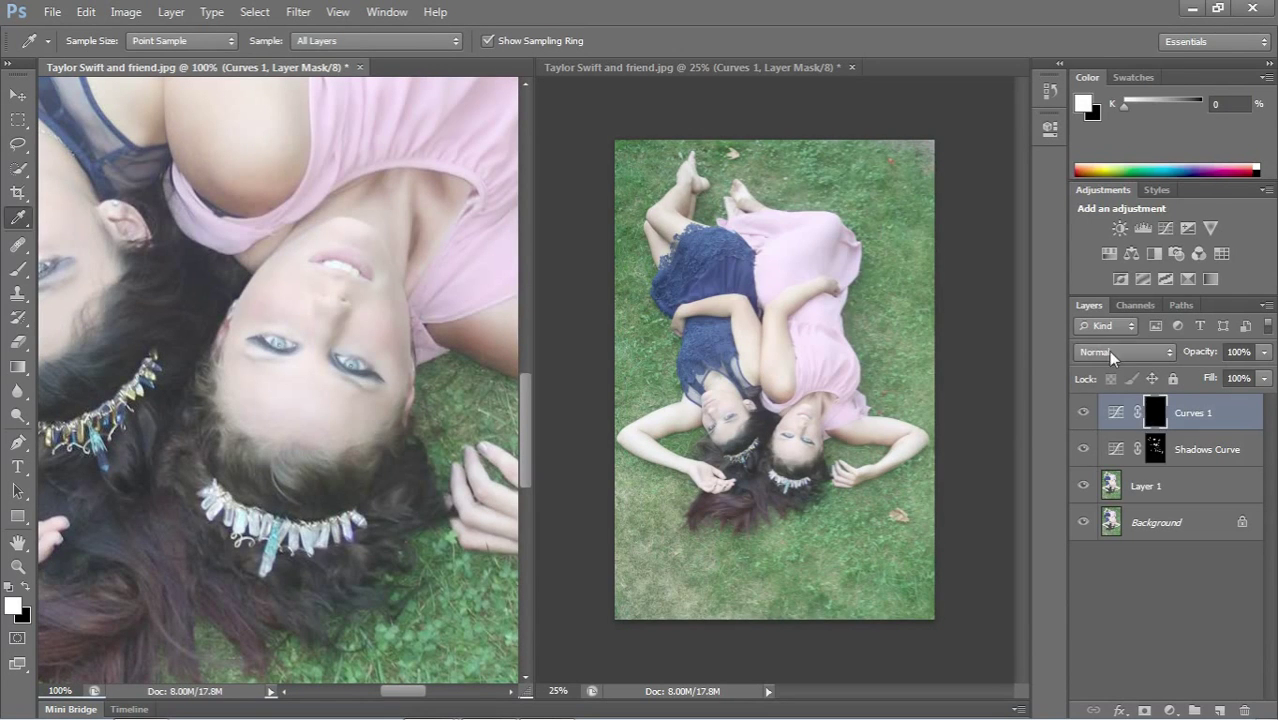
pyautogui.click(1108, 351)
pyautogui.click(1092, 474)
pyautogui.click(1109, 603)
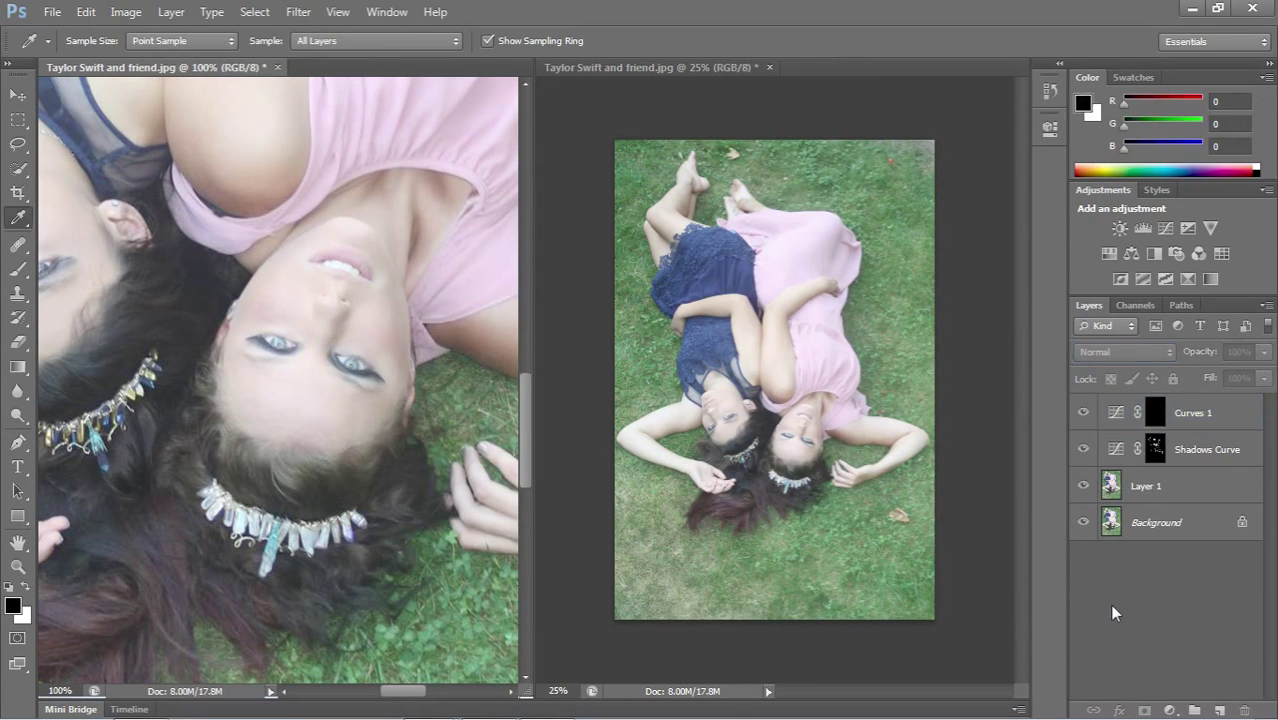
pyautogui.click(1157, 424)
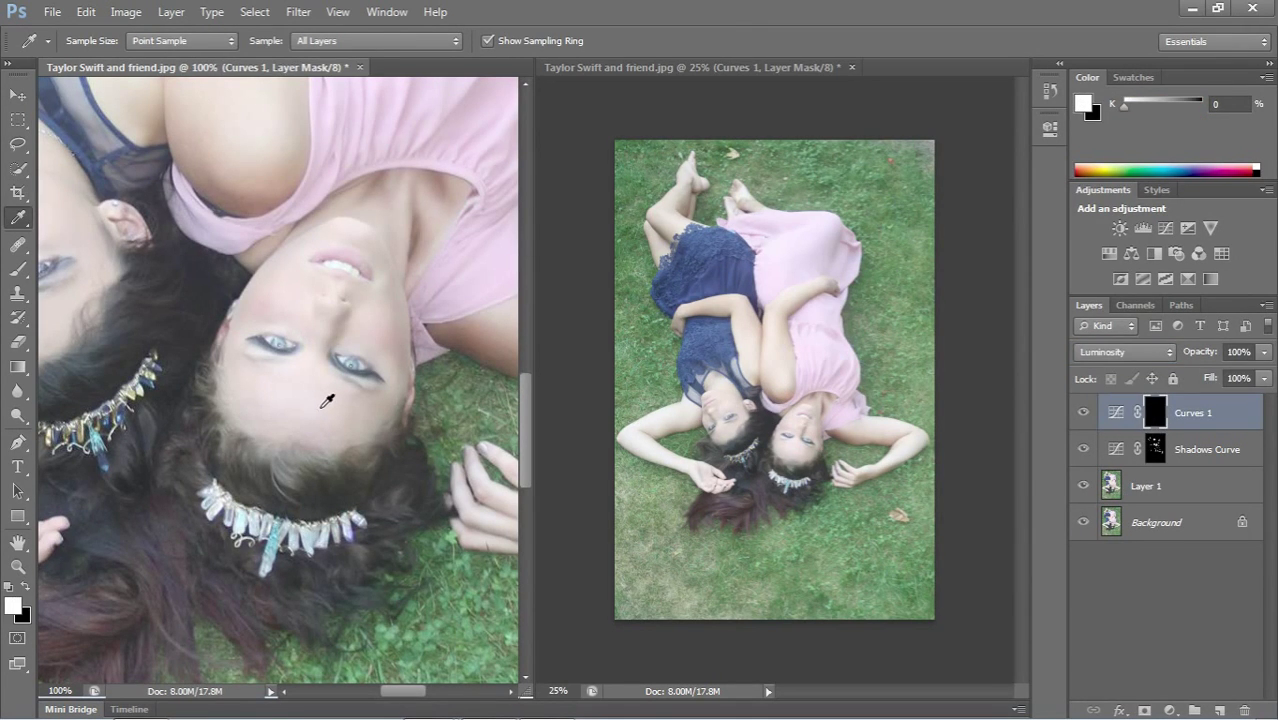
# - Paint white on the new Curves mask with a brush reduced to 90 px to highlight the forehead of the woman in pink
pyautogui.press('b')
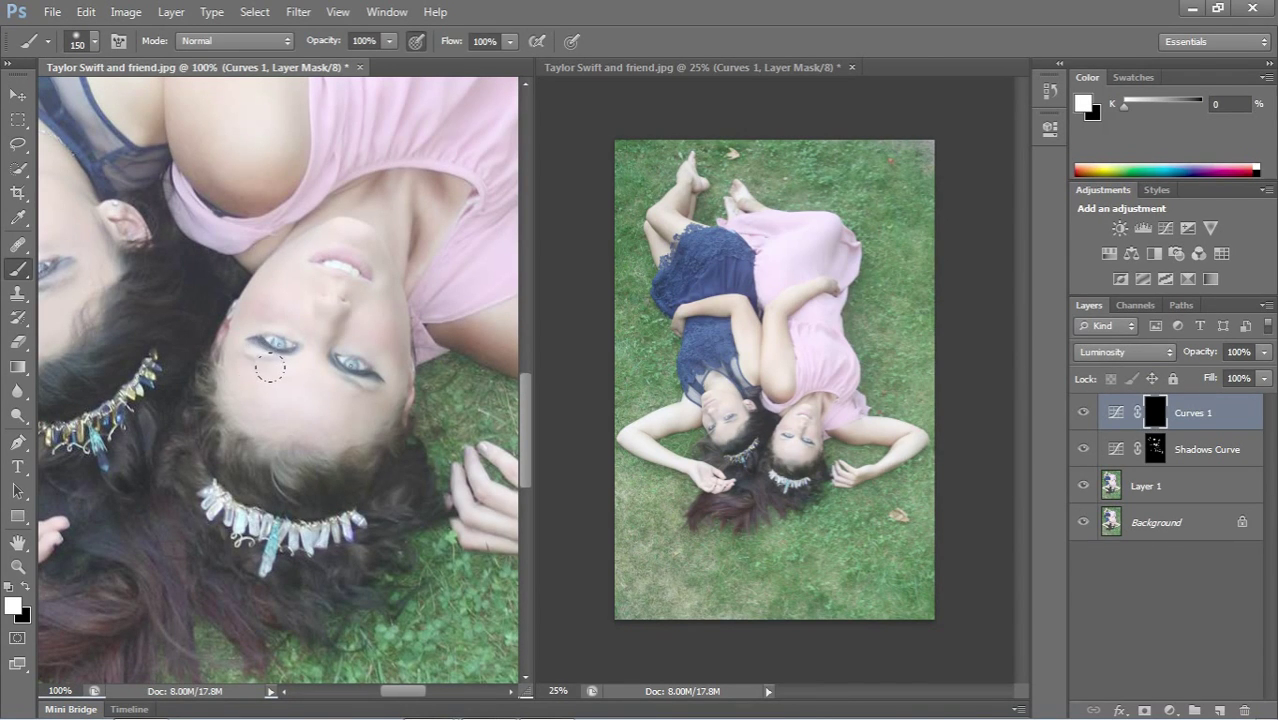
pyautogui.press('i')
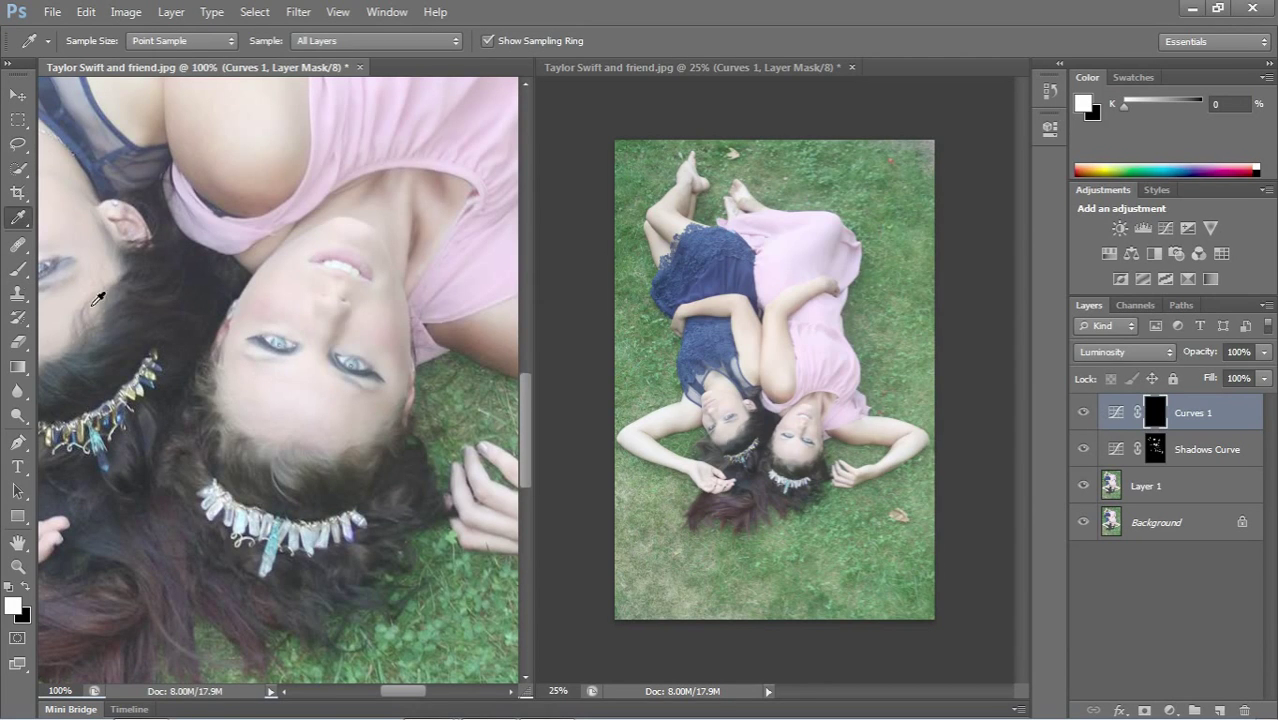
pyautogui.click(18, 262)
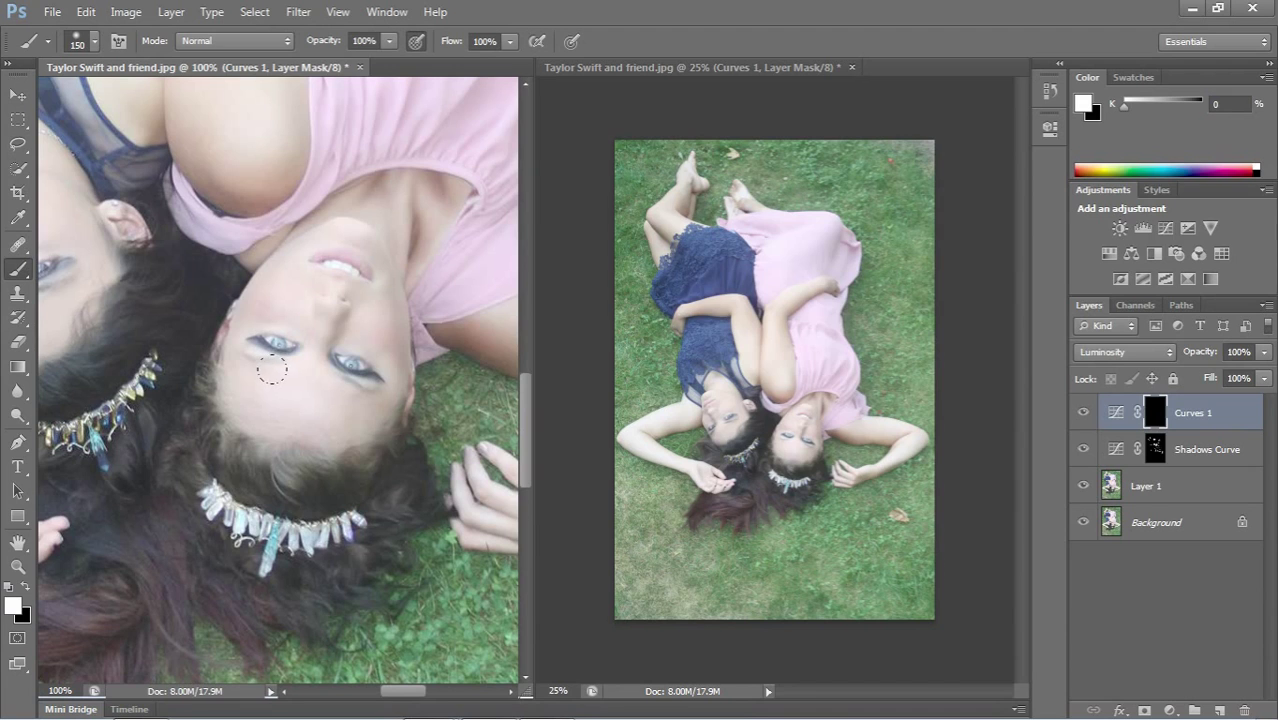
pyautogui.click(25, 587)
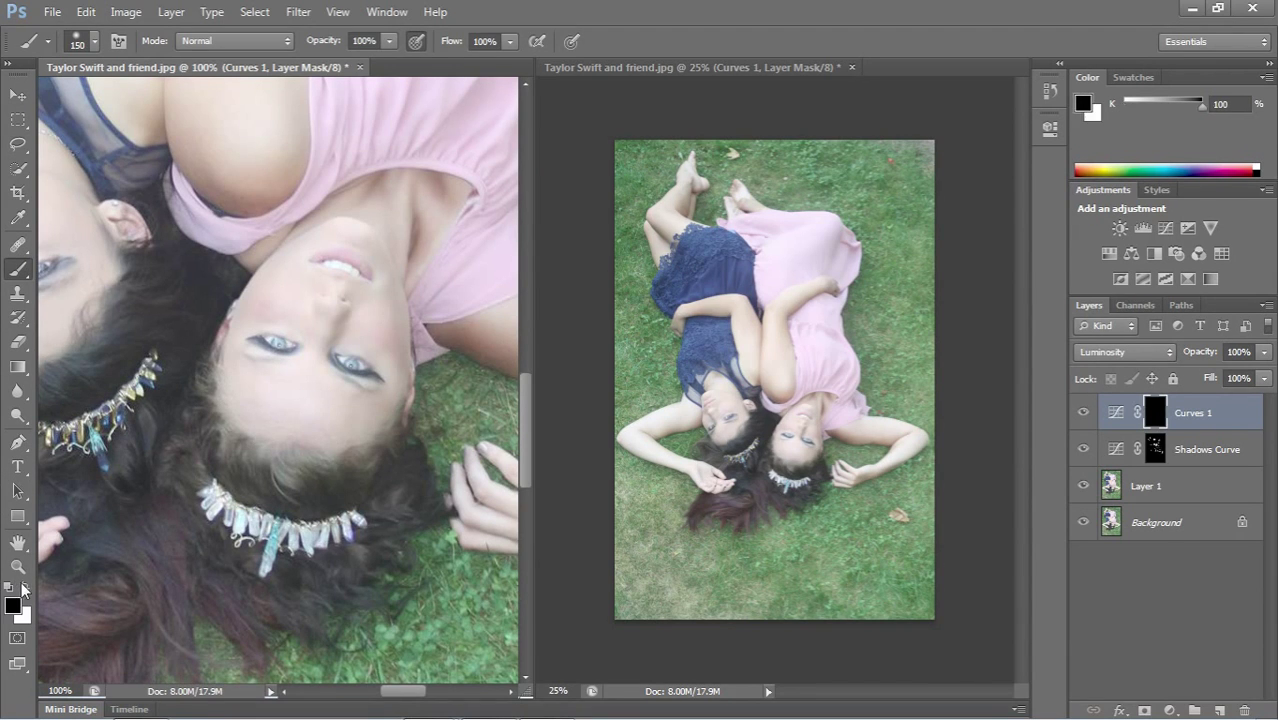
pyautogui.click(25, 587)
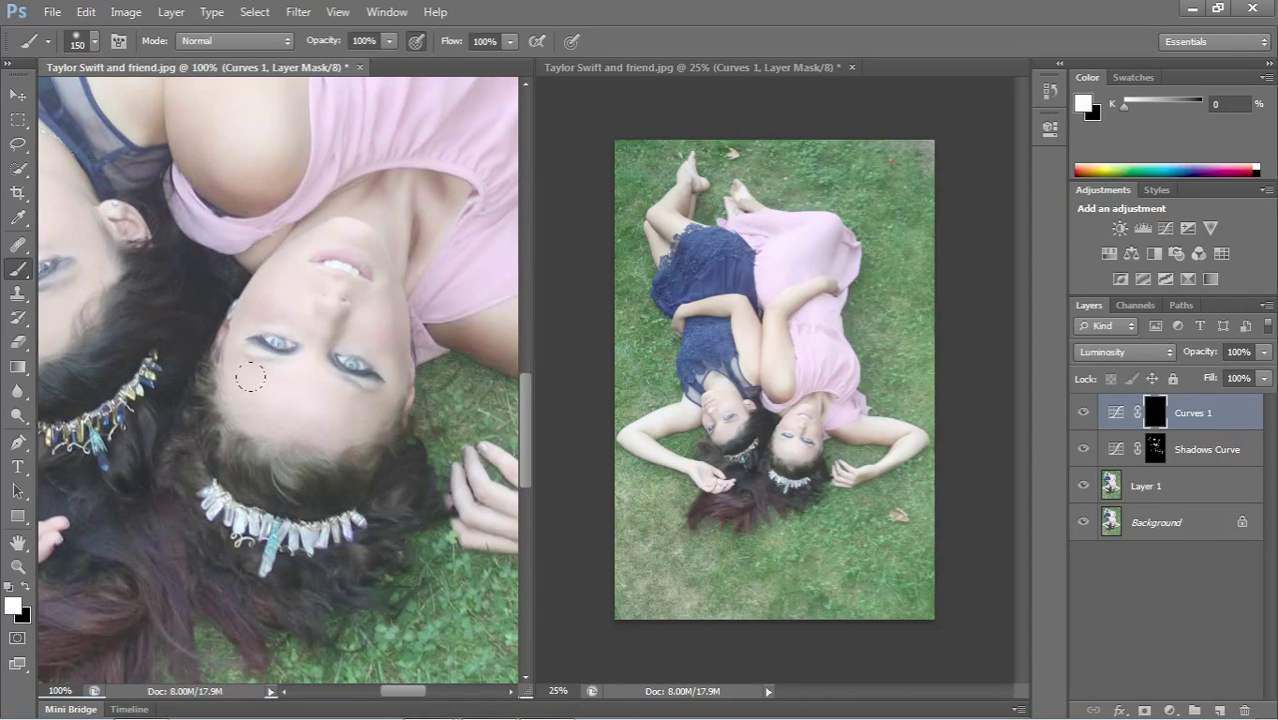
pyautogui.press('[')
pyautogui.press('[')
pyautogui.press('[')
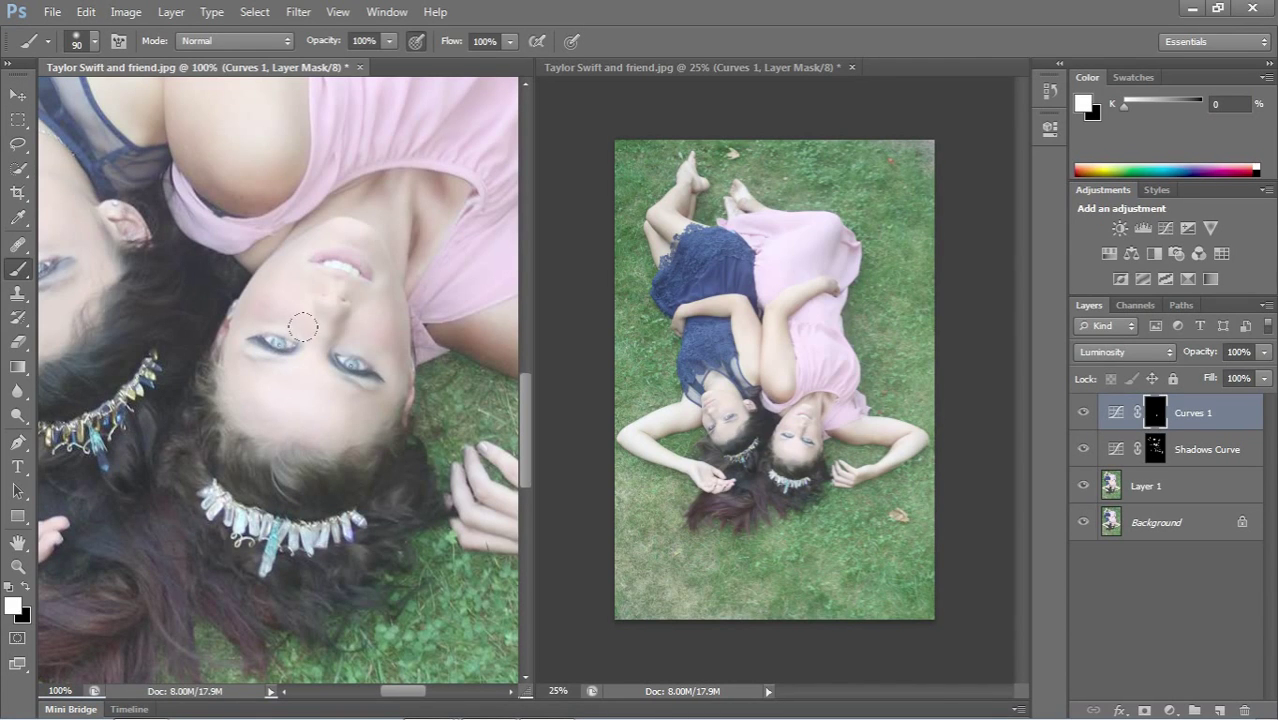
# - Highlight the facial features and upper chest of the woman in pink on the mask, varying the brush size and finishing at 80 px
pyautogui.press('[')
pyautogui.press('[')
pyautogui.press('[')
pyautogui.press('[')
pyautogui.press('[')
pyautogui.press(']')
pyautogui.press(']')
pyautogui.press(']')
pyautogui.press(']')
pyautogui.press(']')
pyautogui.press('[')
pyautogui.press('[')
pyautogui.press('[')
pyautogui.press('[')
pyautogui.press('[')
pyautogui.press(']')
pyautogui.press(']')
pyautogui.press(']')
pyautogui.press(']')
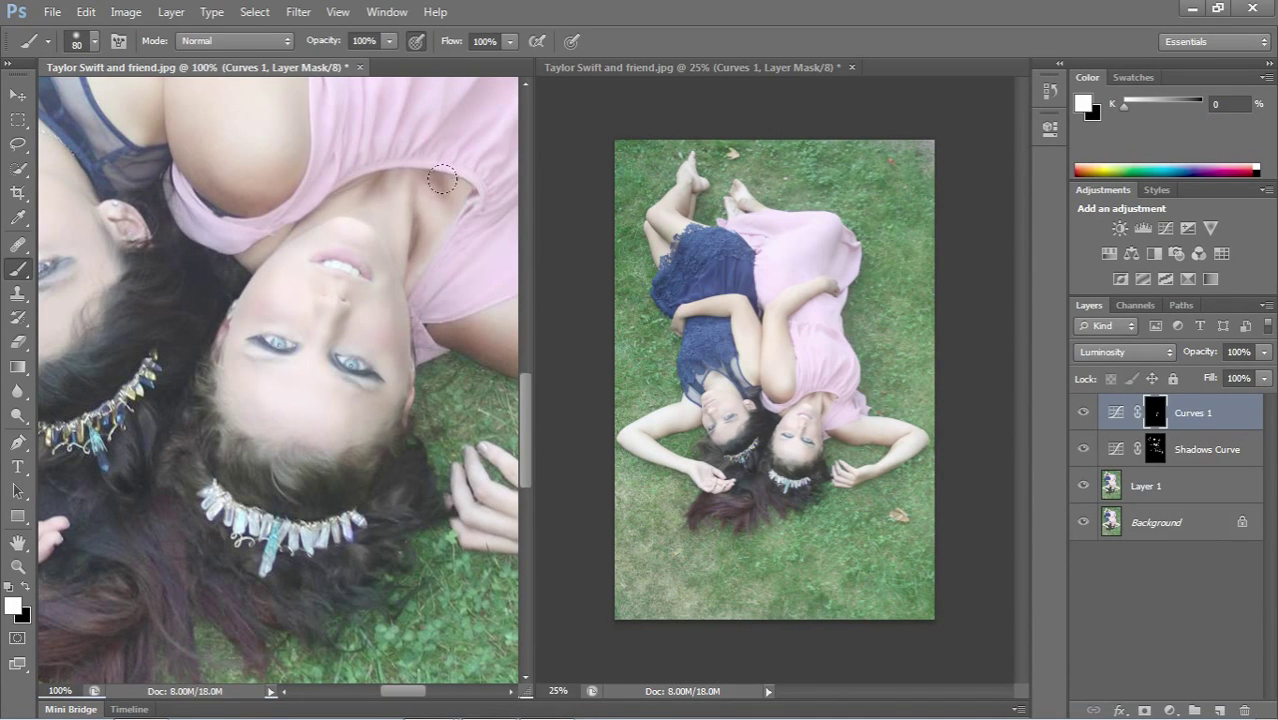
# - Highlight the face, raised arm and hand of the woman in the blue dress with the white 80 px brush
pyautogui.moveTo(115, 266); pyautogui.dragTo(403, 296)
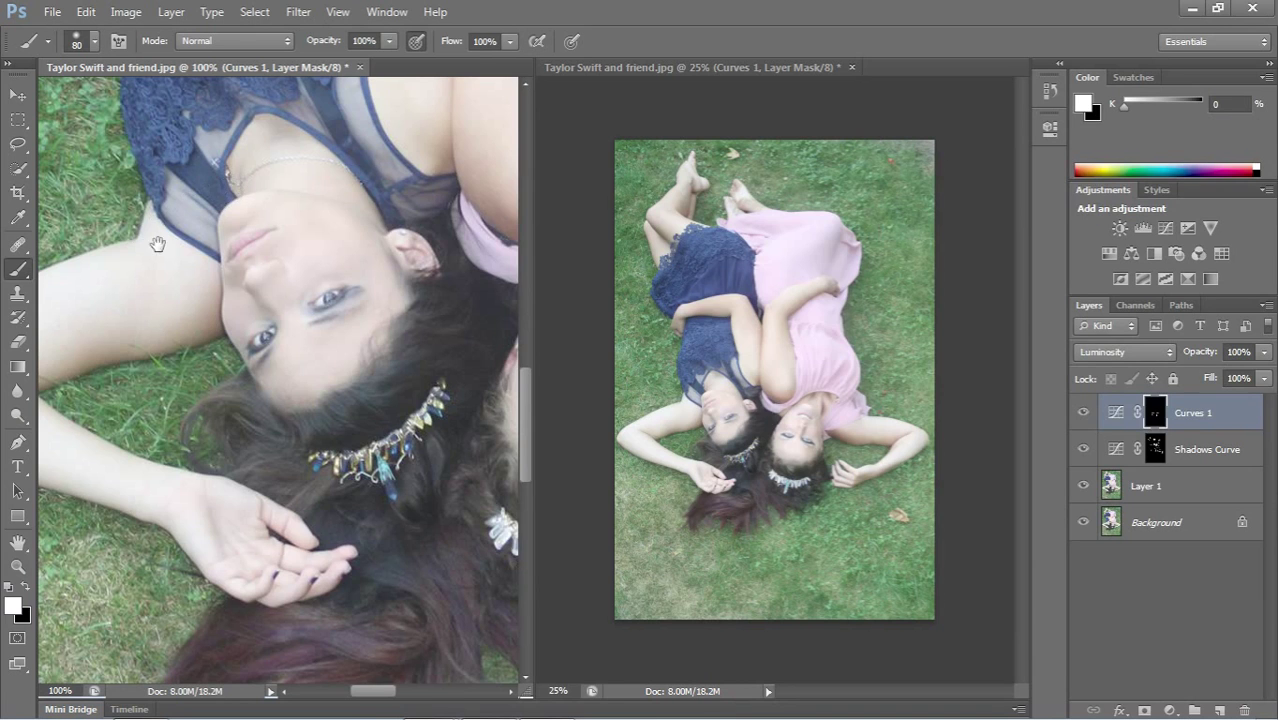
pyautogui.moveTo(147, 267)
pyautogui.mouseDown()
pyautogui.moveTo(220, 265)
pyautogui.moveTo(302, 314)
pyautogui.moveTo(322, 289)
pyautogui.mouseUp()
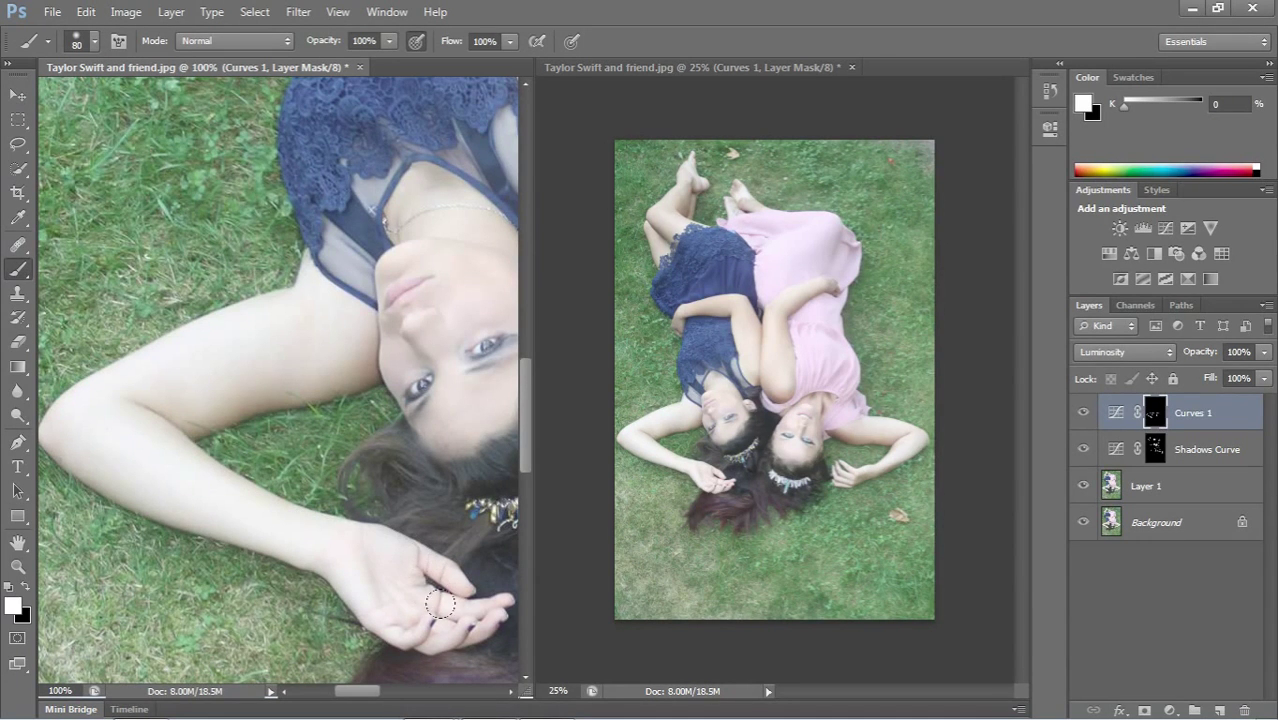
pyautogui.moveTo(300, 335)
pyautogui.mouseDown()
pyautogui.moveTo(155, 469)
pyautogui.moveTo(188, 442)
pyautogui.moveTo(183, 542)
pyautogui.mouseUp()
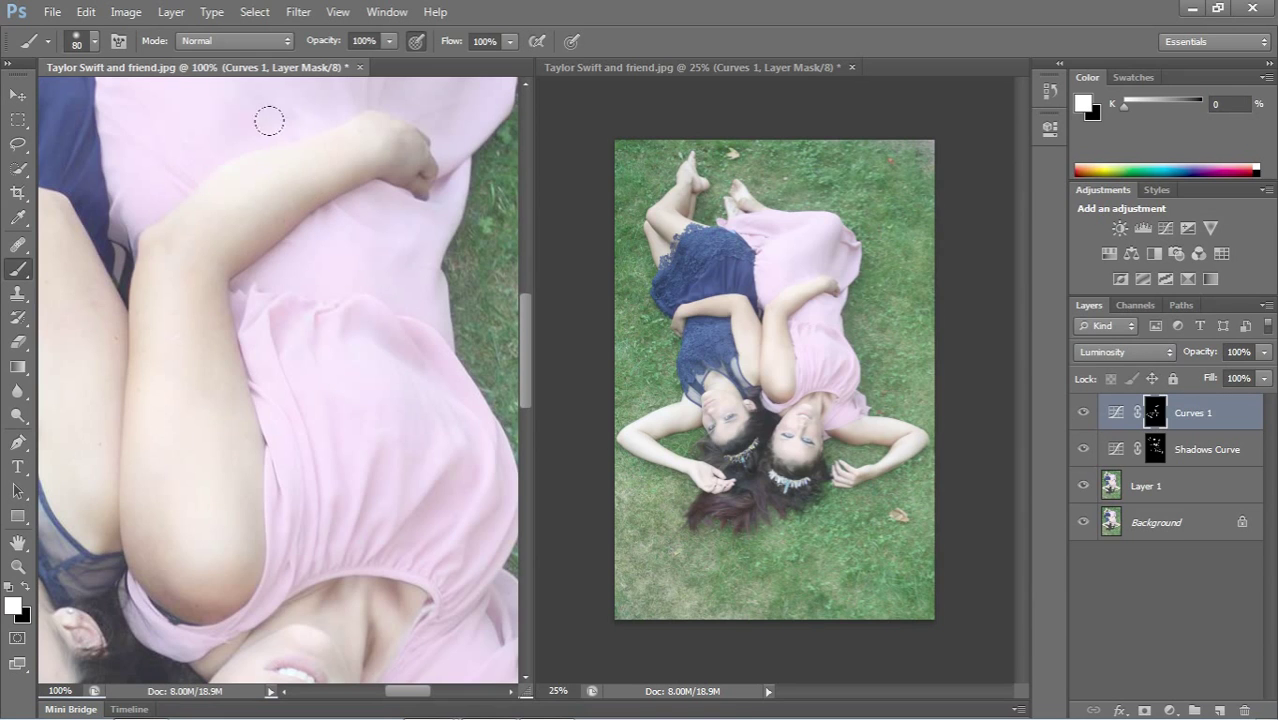
# - Clean up the highlight edges around the women's arms with black, and brighten the blue-dress woman's folded arm with white
pyautogui.press('x')
pyautogui.moveTo(250, 252); pyautogui.dragTo(493, 376)
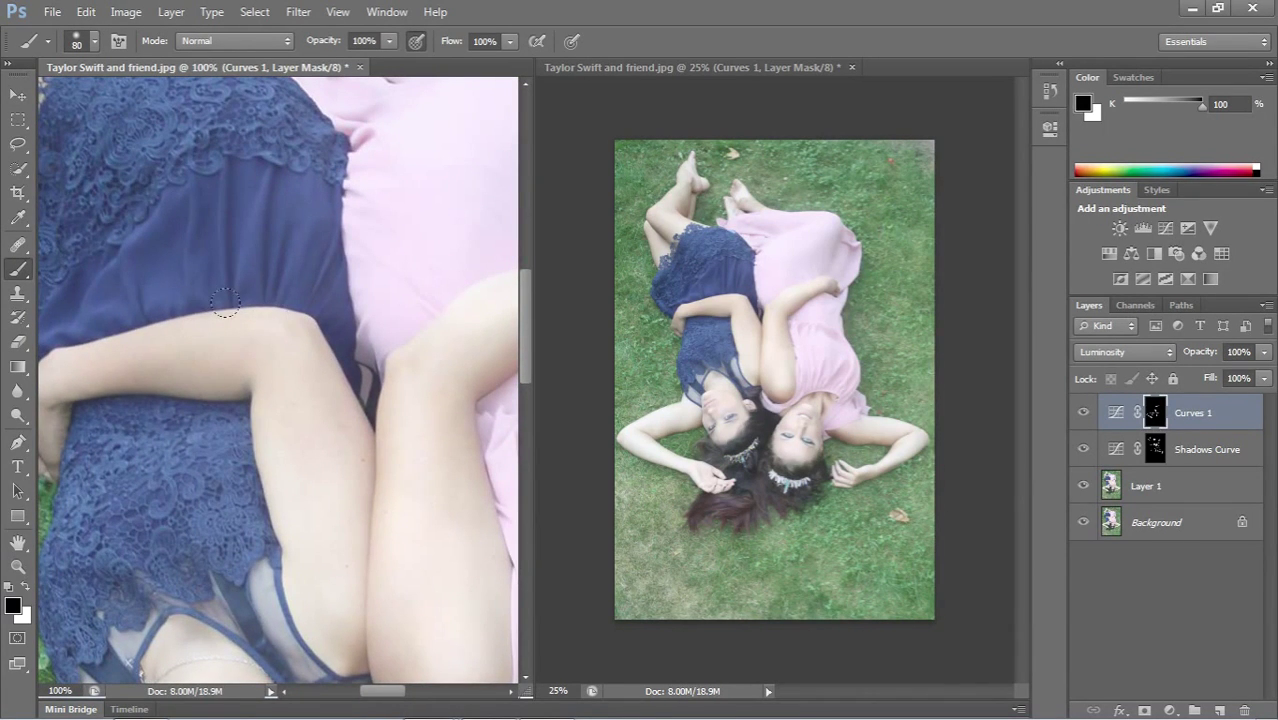
pyautogui.press('x')
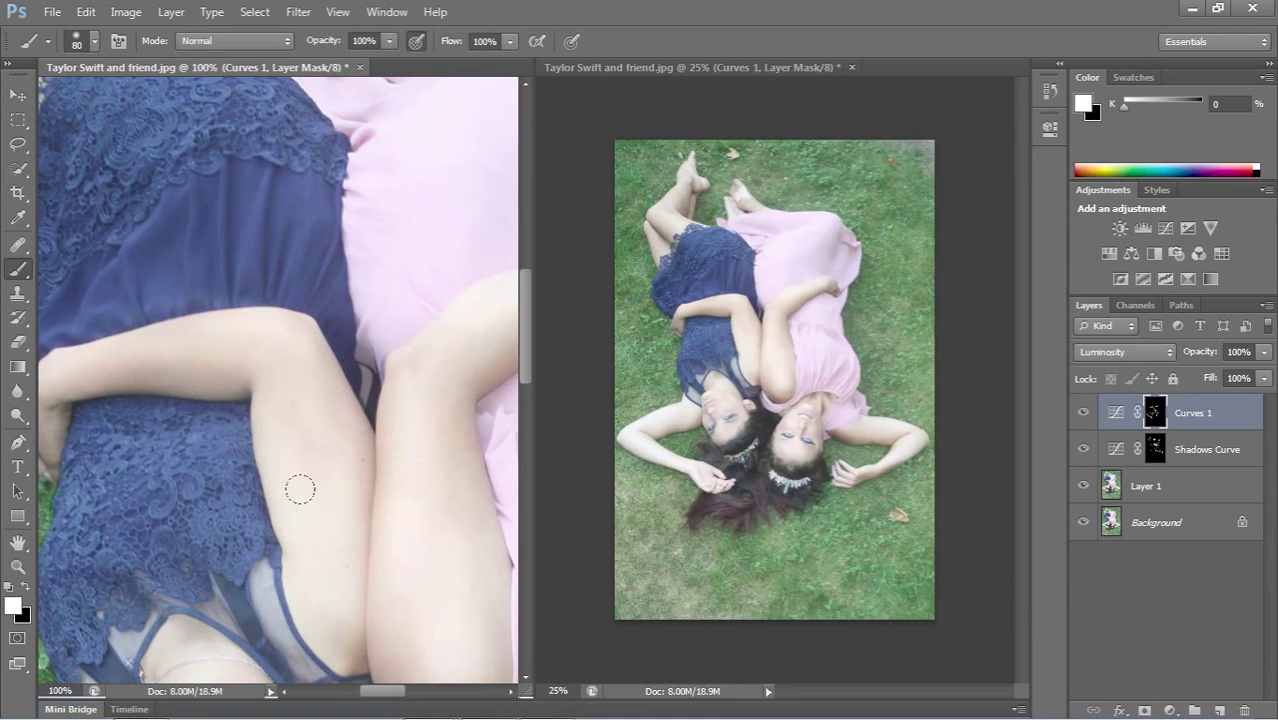
pyautogui.moveTo(265, 407)
pyautogui.mouseDown()
pyautogui.moveTo(321, 562)
pyautogui.moveTo(293, 492)
pyautogui.mouseUp()
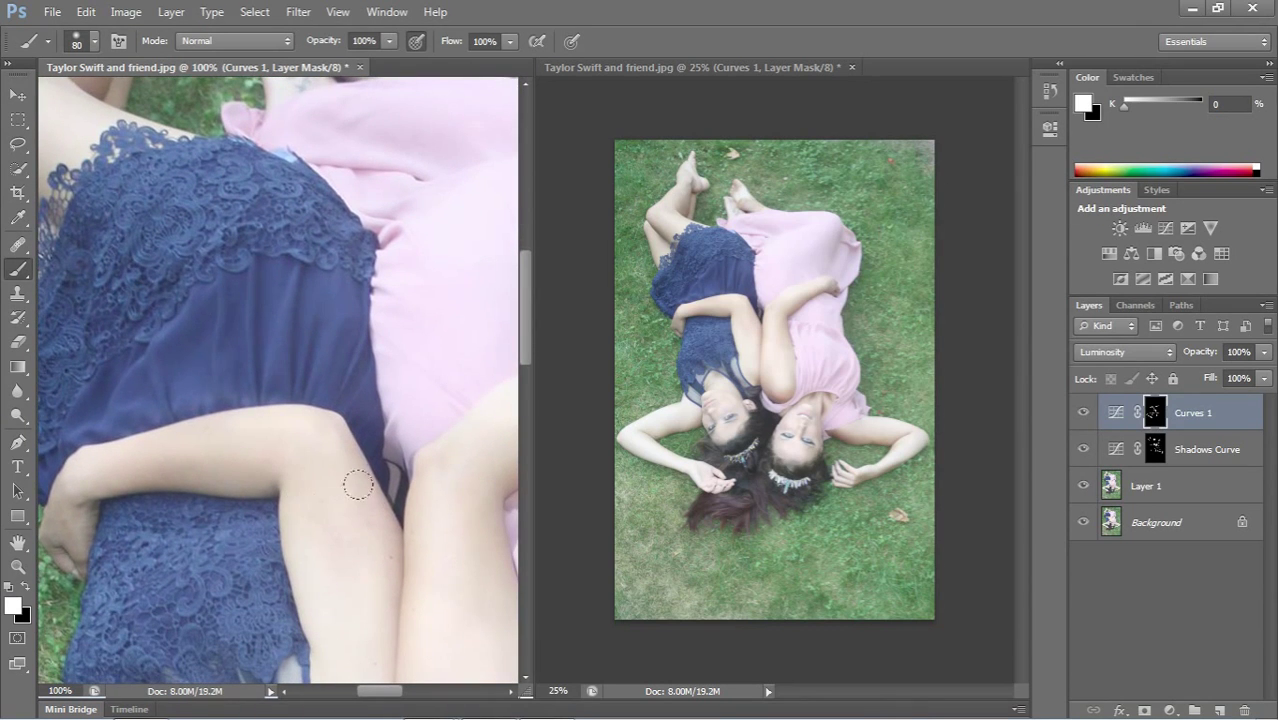
# - Highlight the thighs and lower legs of the woman in the blue dress with white, cleaning the edges against the grass with black
pyautogui.moveTo(242, 347); pyautogui.dragTo(350, 585)
pyautogui.moveTo(237, 476); pyautogui.dragTo(227, 450)
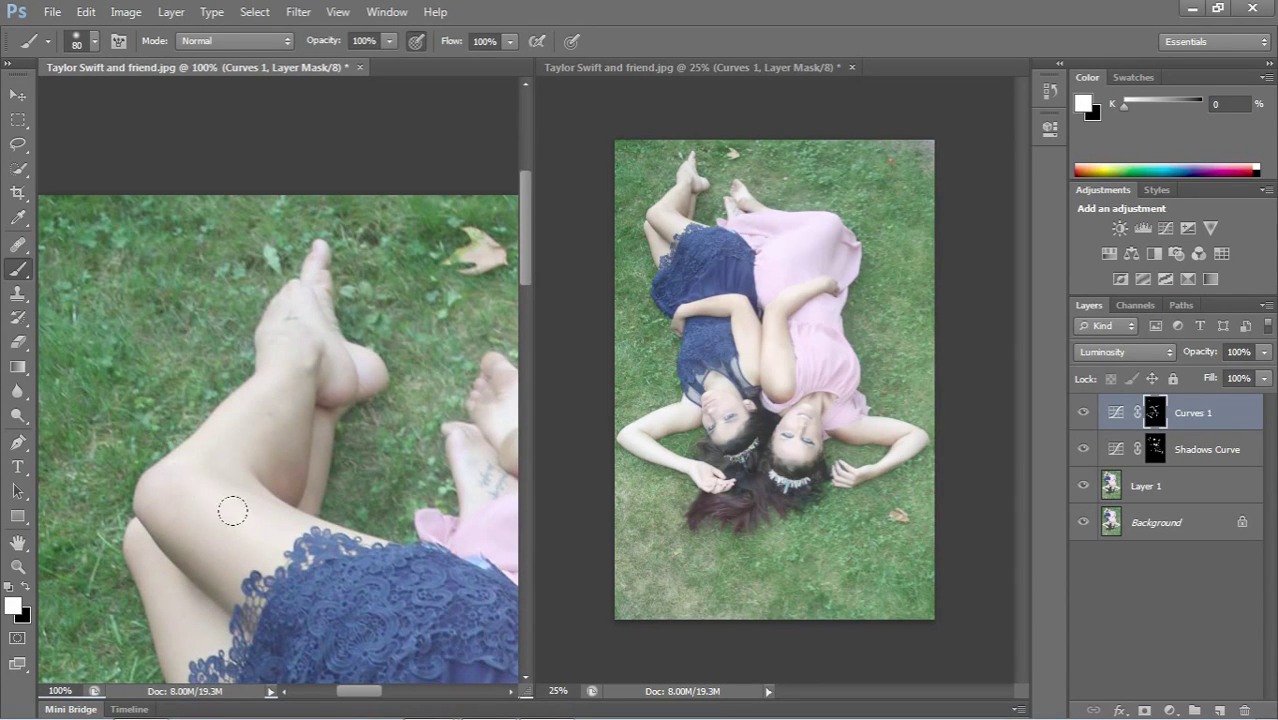
pyautogui.moveTo(231, 510)
pyautogui.mouseDown()
pyautogui.moveTo(240, 494)
pyautogui.moveTo(338, 526)
pyautogui.mouseUp()
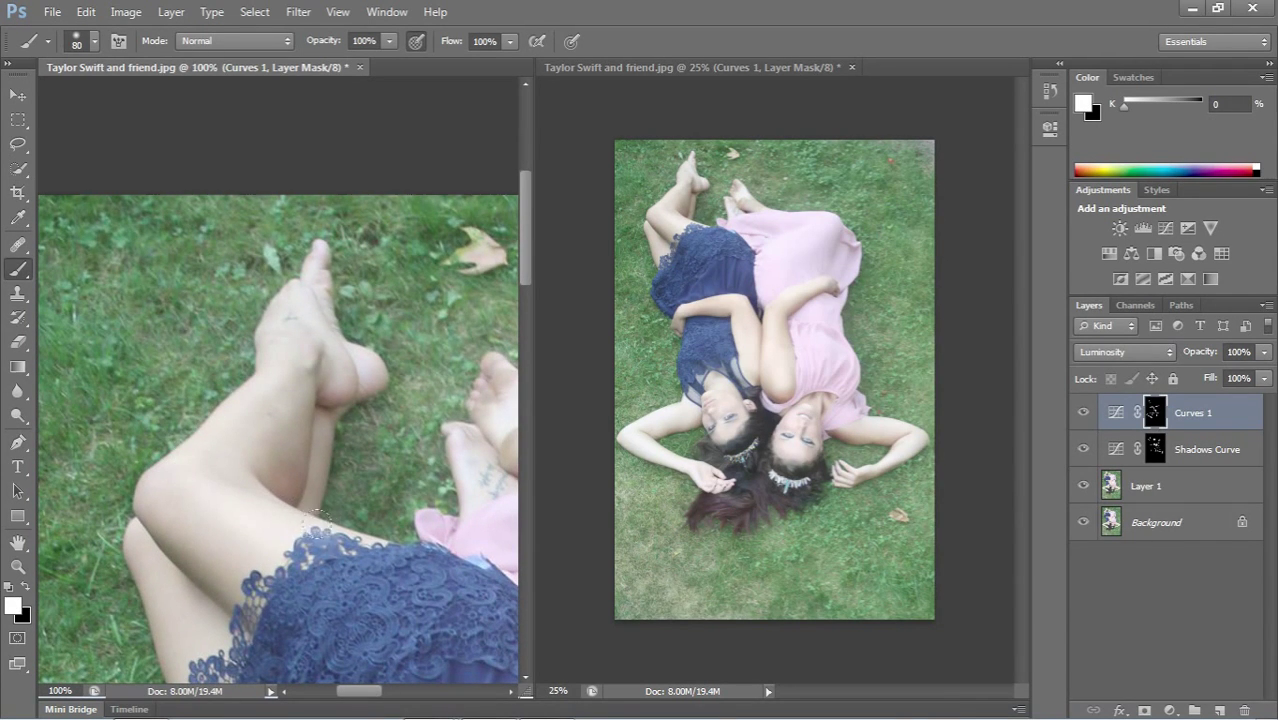
pyautogui.press('x')
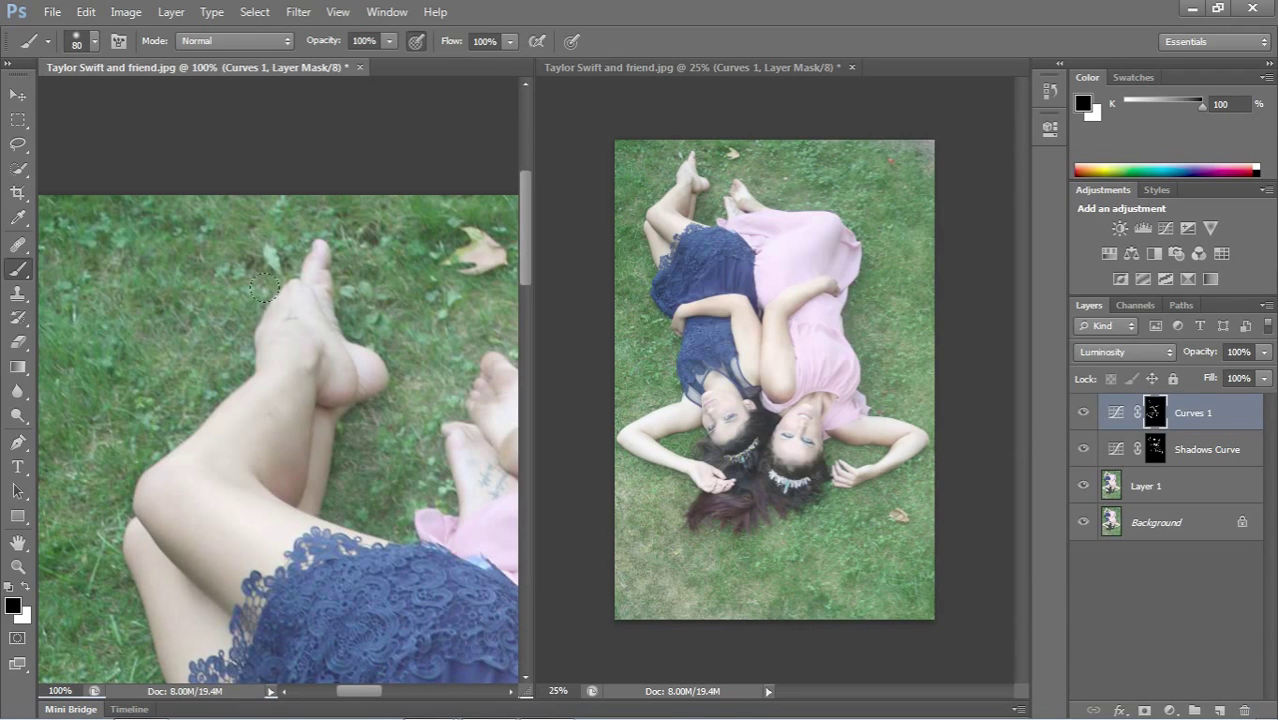
pyautogui.press('x')
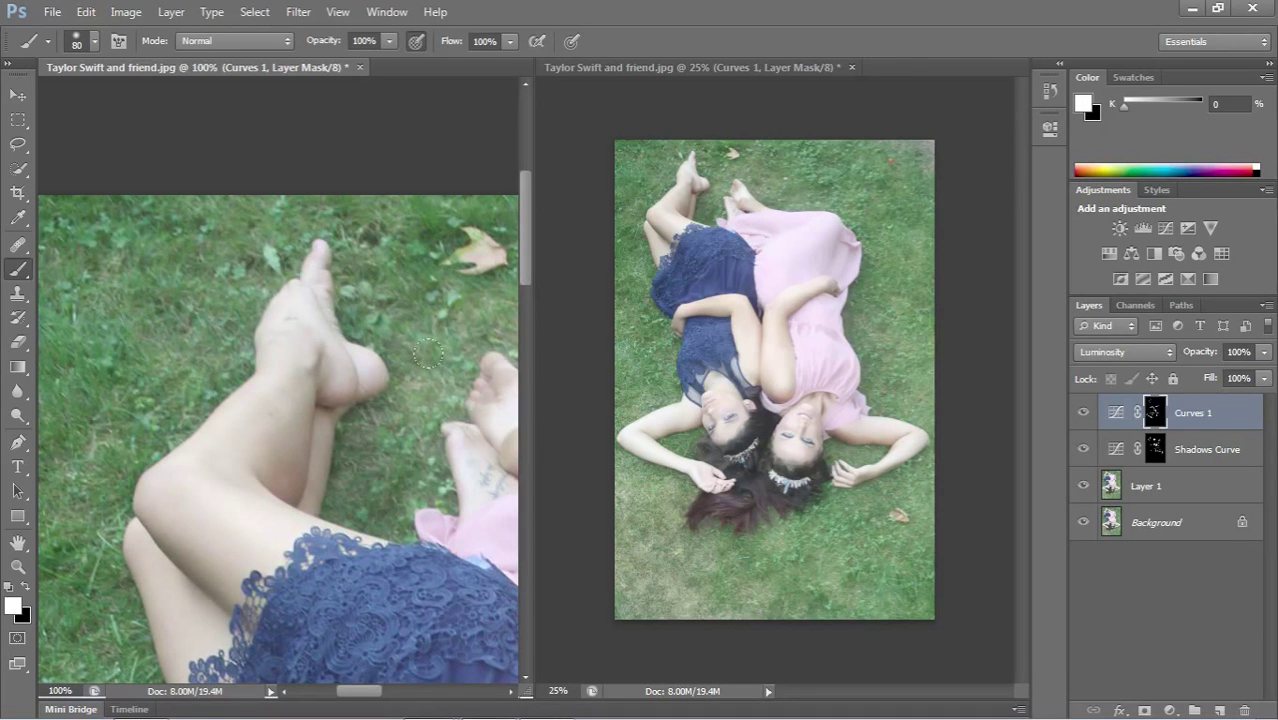
# - Highlight the feet of the woman in the pink dress on the mask with the white 80 px brush
pyautogui.moveTo(420, 377); pyautogui.dragTo(297, 336)
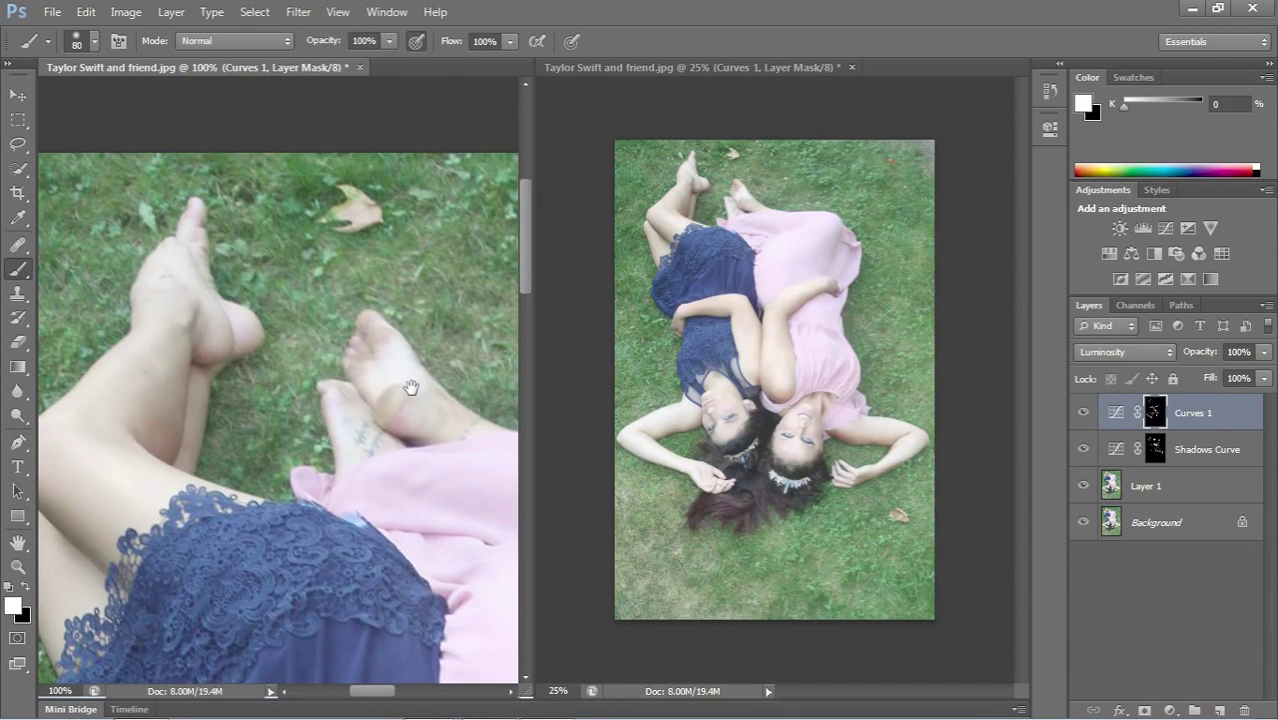
pyautogui.moveTo(410, 387); pyautogui.dragTo(345, 362)
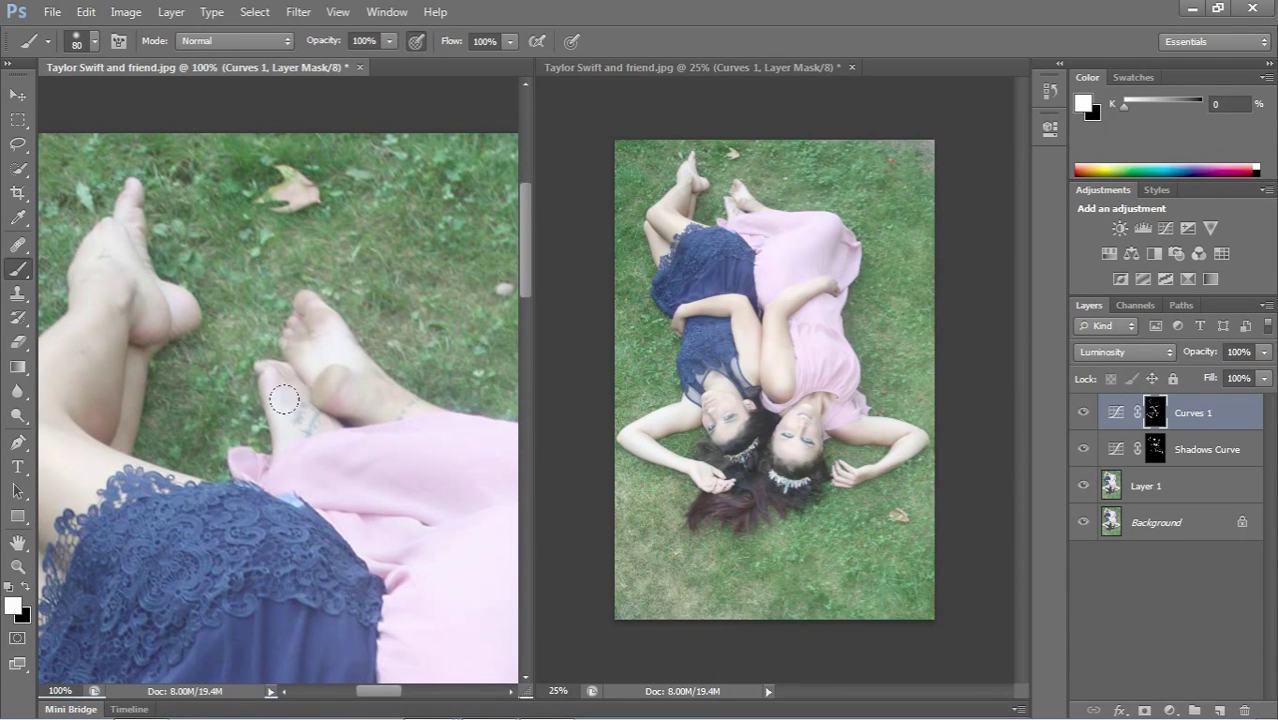
pyautogui.moveTo(405, 408)
pyautogui.mouseDown()
pyautogui.moveTo(322, 374)
pyautogui.moveTo(251, 374)
pyautogui.moveTo(257, 359)
pyautogui.mouseUp()
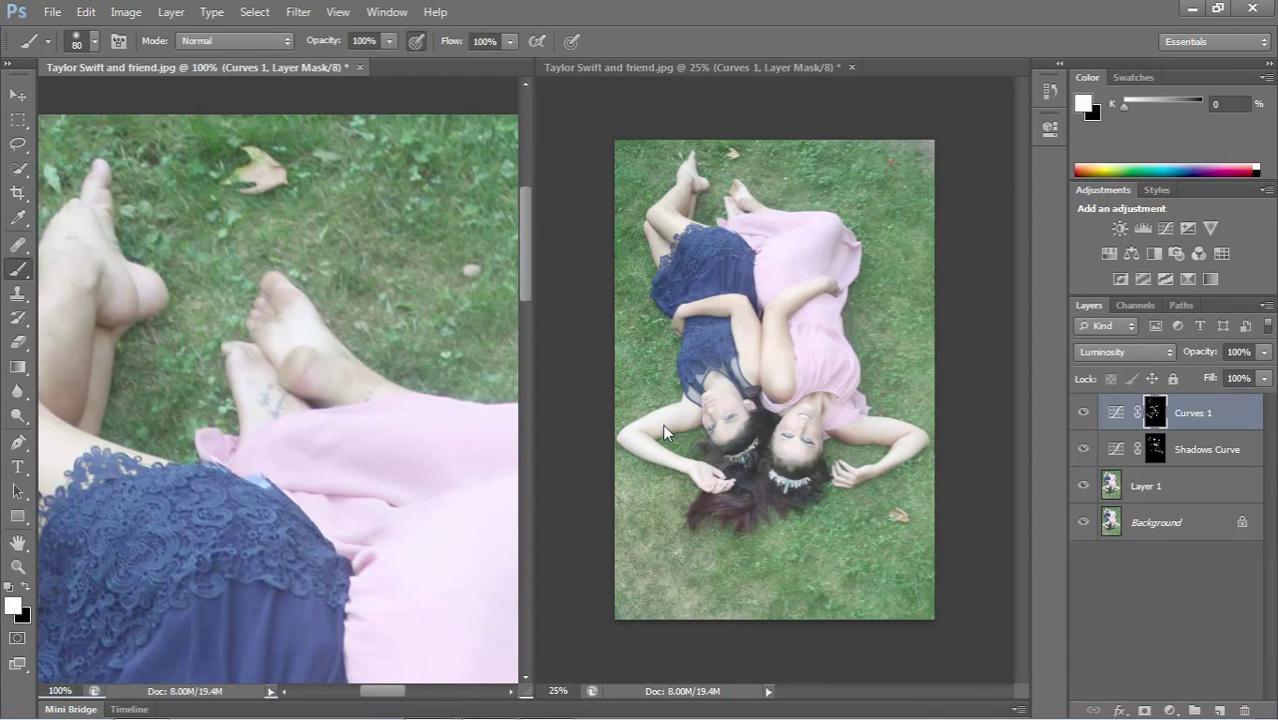
pyautogui.hotkey('ctrl', '-')
pyautogui.hotkey('ctrl', '-')
pyautogui.hotkey('ctrl', '-')
pyautogui.hotkey('ctrl', '-')
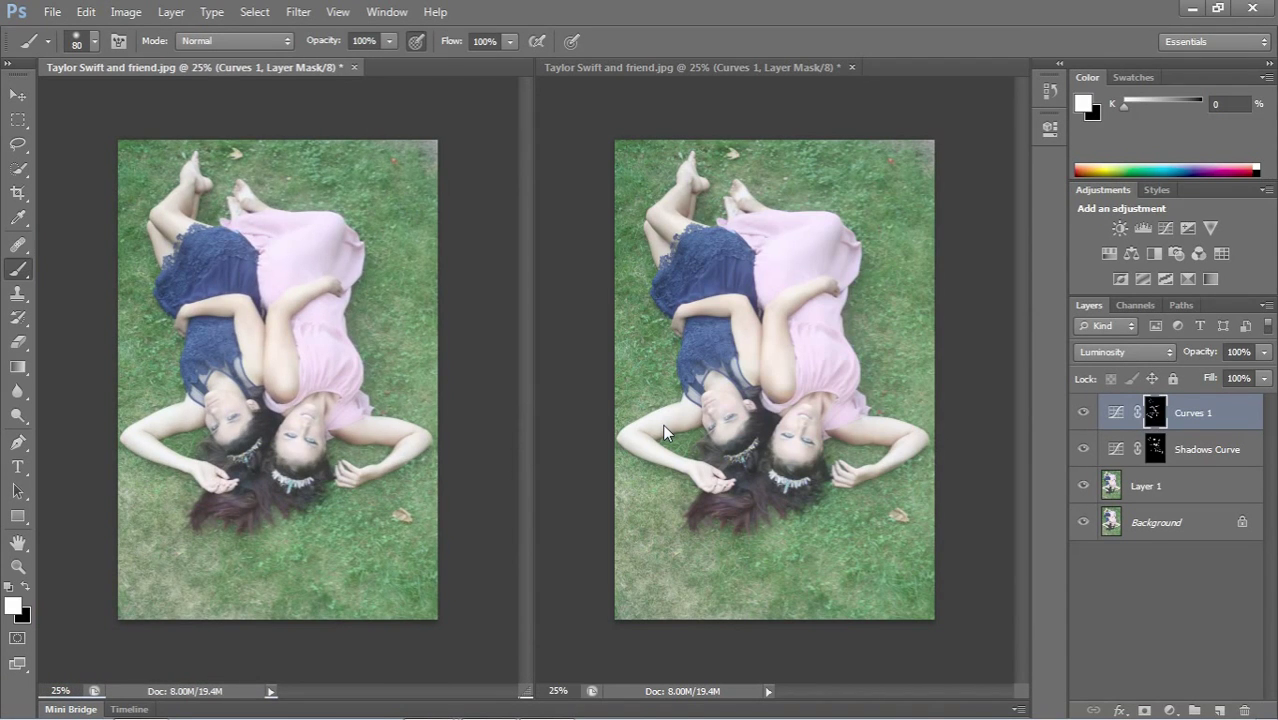
# - Examine the contouring and highlights at 100% across the women's faces, arms, legs and dresses
pyautogui.hotkey('ctrl', '+')
pyautogui.hotkey('ctrl', '+')
pyautogui.hotkey('ctrl', '+')
pyautogui.hotkey('ctrl', '+')
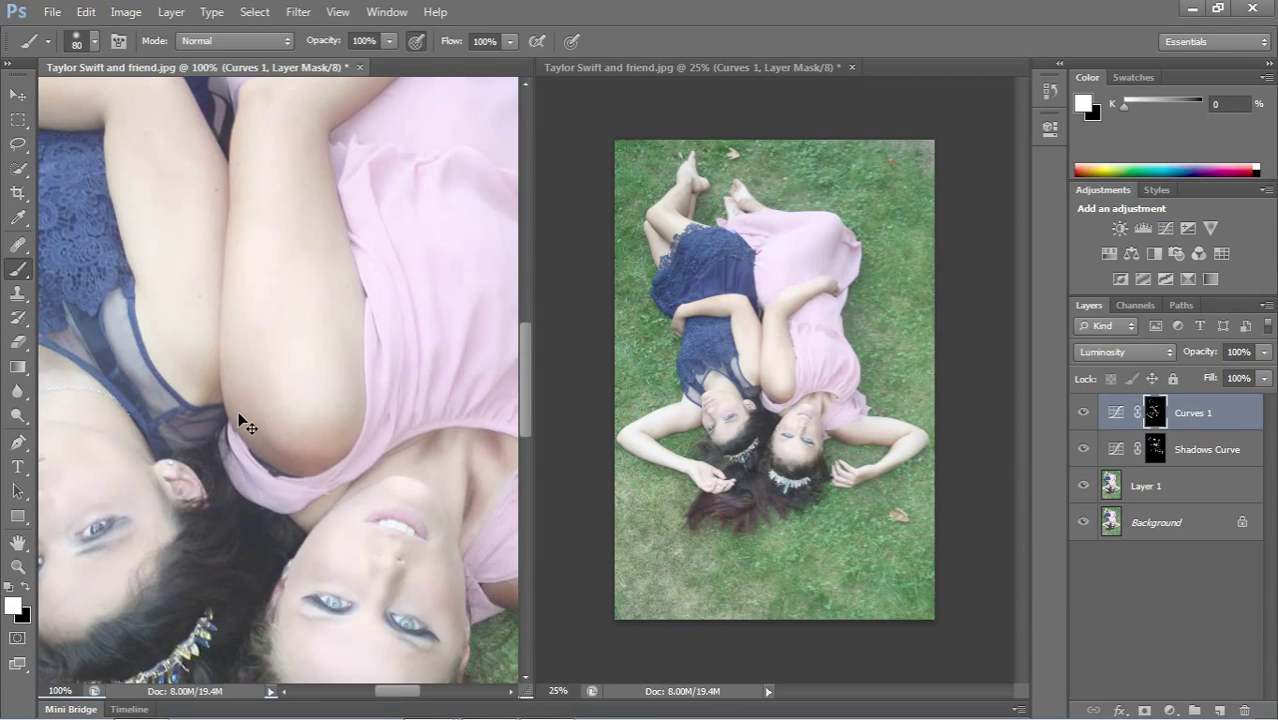
pyautogui.scroll(-3, 238, 415)
pyautogui.scroll(1, 238, 415)
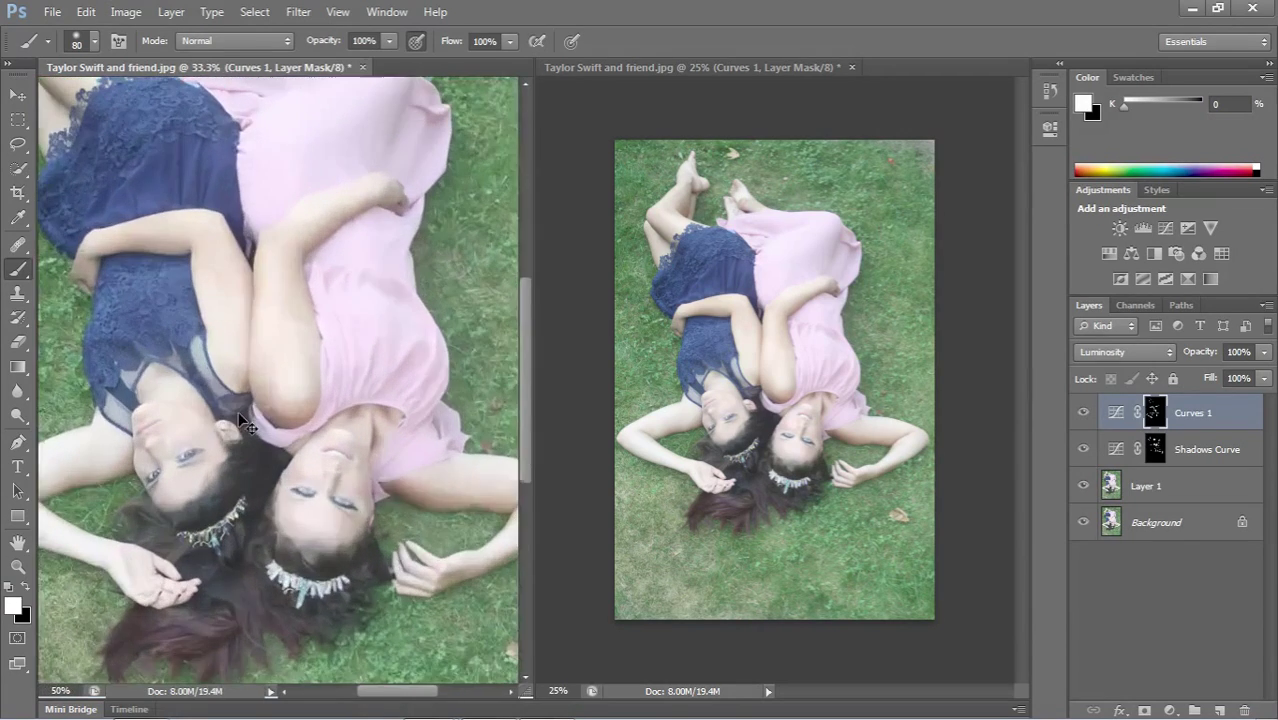
pyautogui.scroll(-2, 238, 411)
pyautogui.scroll(2, 238, 411)
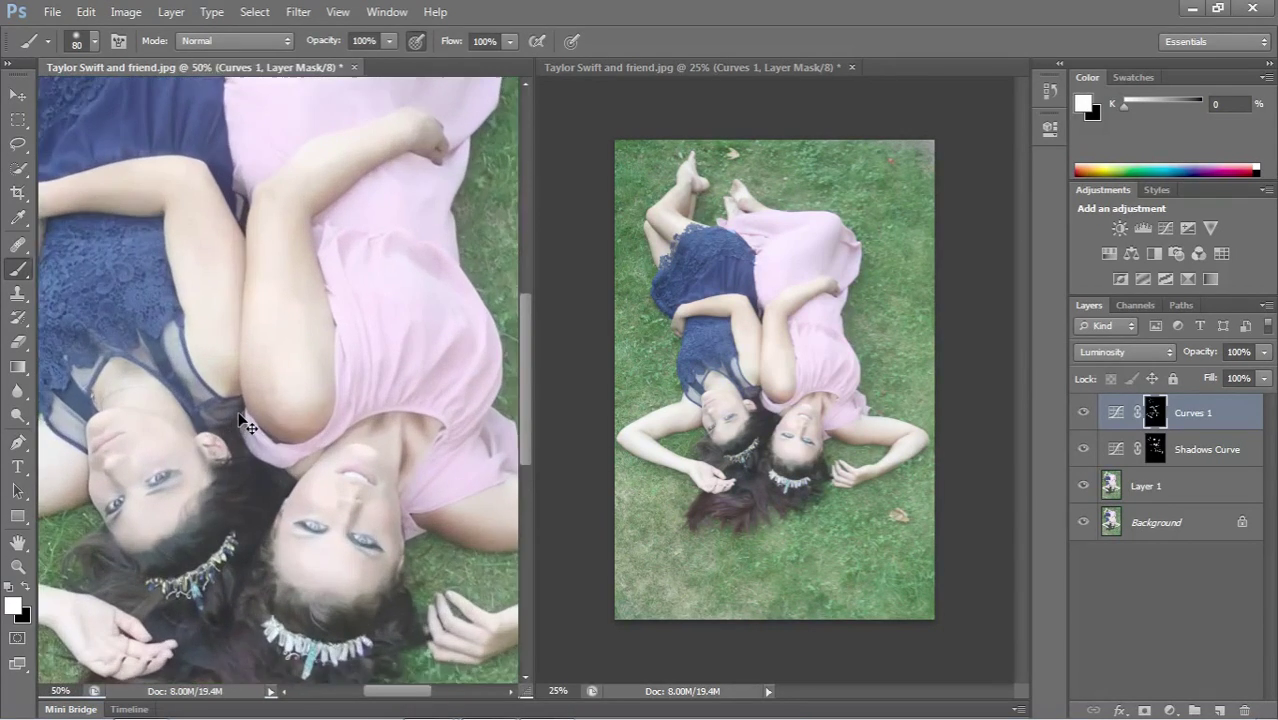
pyautogui.scroll(2, 238, 416)
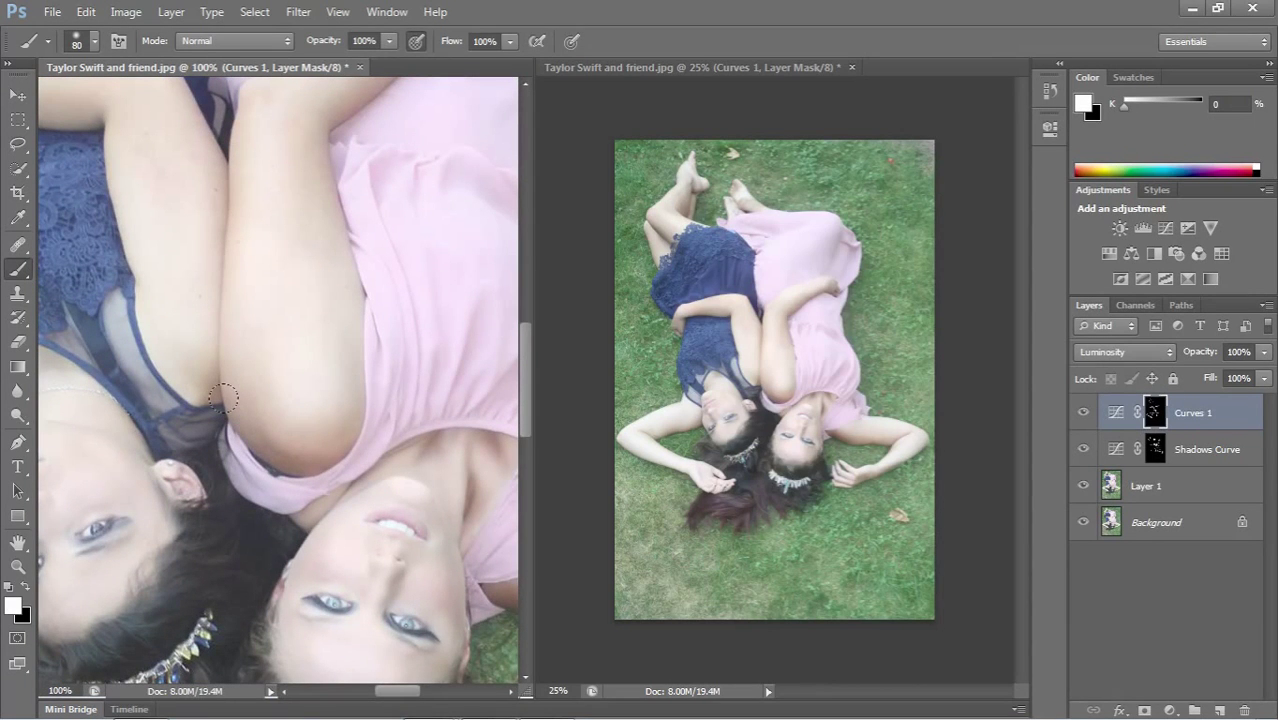
pyautogui.moveTo(399, 173); pyautogui.dragTo(293, 515)
pyautogui.moveTo(354, 180); pyautogui.dragTo(450, 328)
pyautogui.moveTo(329, 208); pyautogui.dragTo(490, 120)
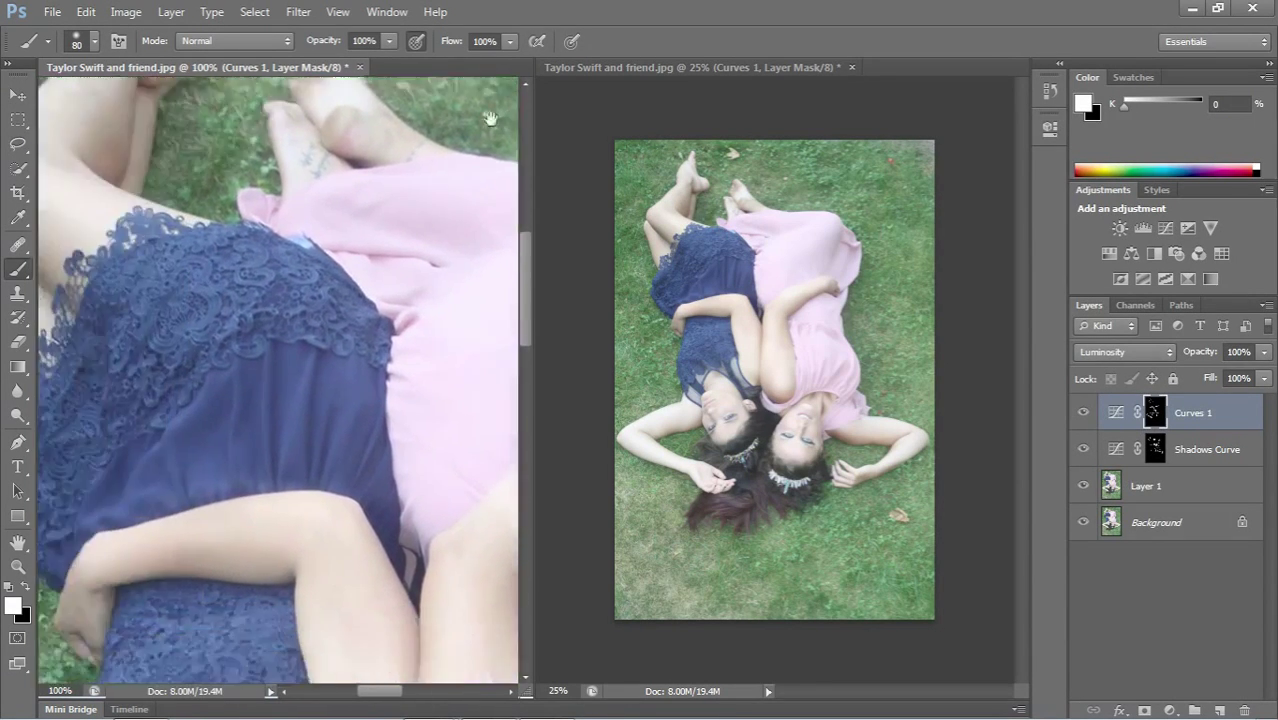
pyautogui.moveTo(205, 290); pyautogui.dragTo(400, 365)
pyautogui.moveTo(357, 152); pyautogui.dragTo(328, 135)
pyautogui.moveTo(330, 360); pyautogui.dragTo(314, 177)
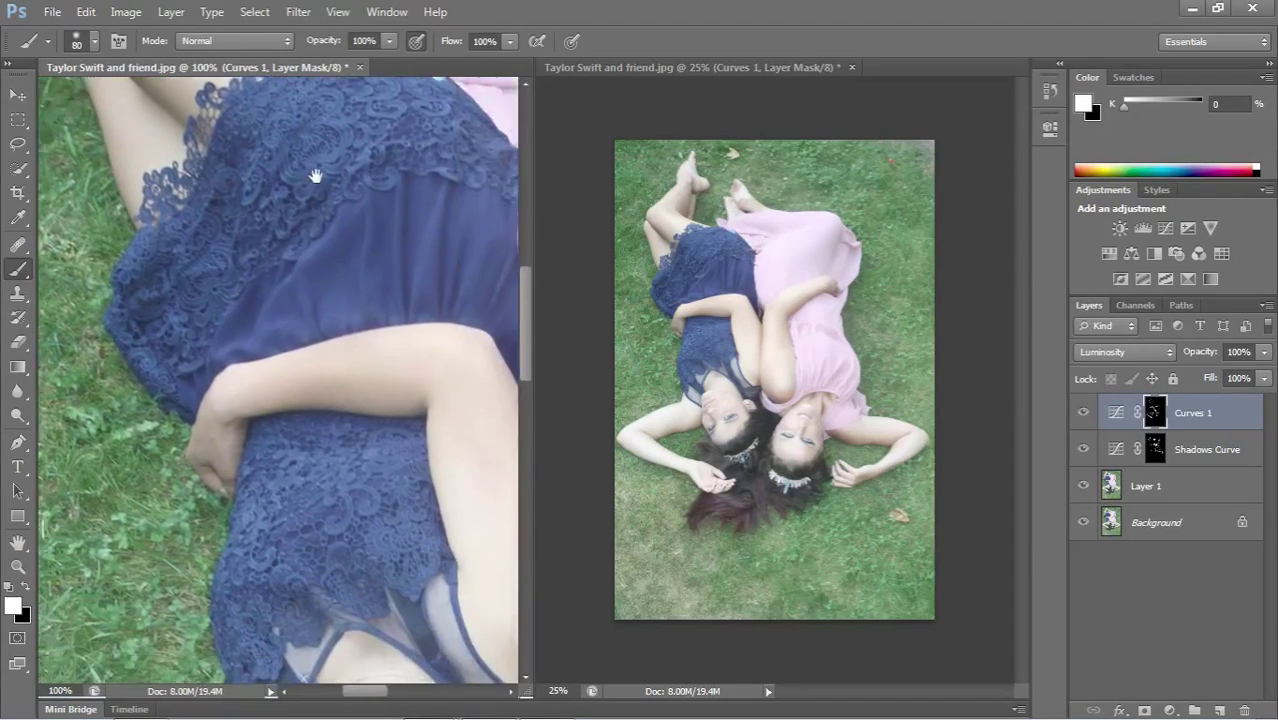
pyautogui.moveTo(420, 300); pyautogui.dragTo(300, 190)
pyautogui.moveTo(380, 330); pyautogui.dragTo(271, 202)
pyautogui.moveTo(419, 275); pyautogui.dragTo(354, 260)
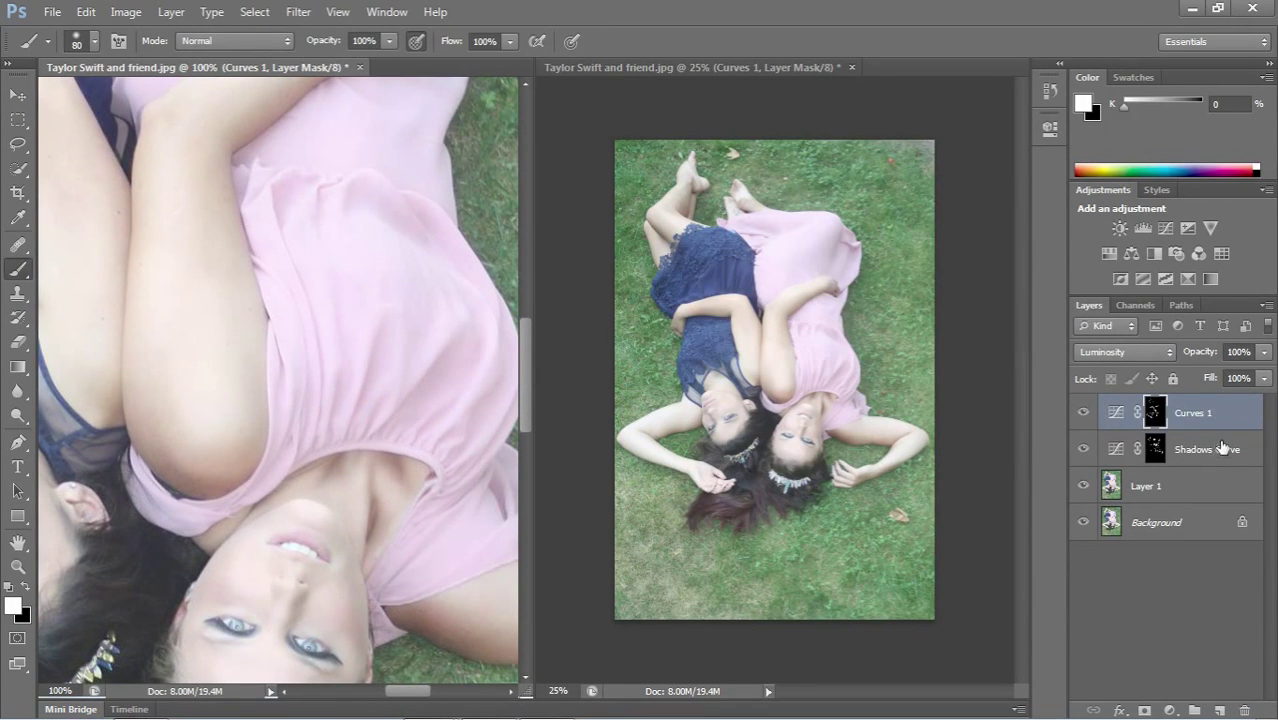
# - Group the two Curves layers and Layer 1, and name the group Retouched
pyautogui.keyDown('shift'); pyautogui.click(1188, 490); pyautogui.keyUp('shift')
pyautogui.moveTo(1188, 490); pyautogui.dragTo(1194, 710)
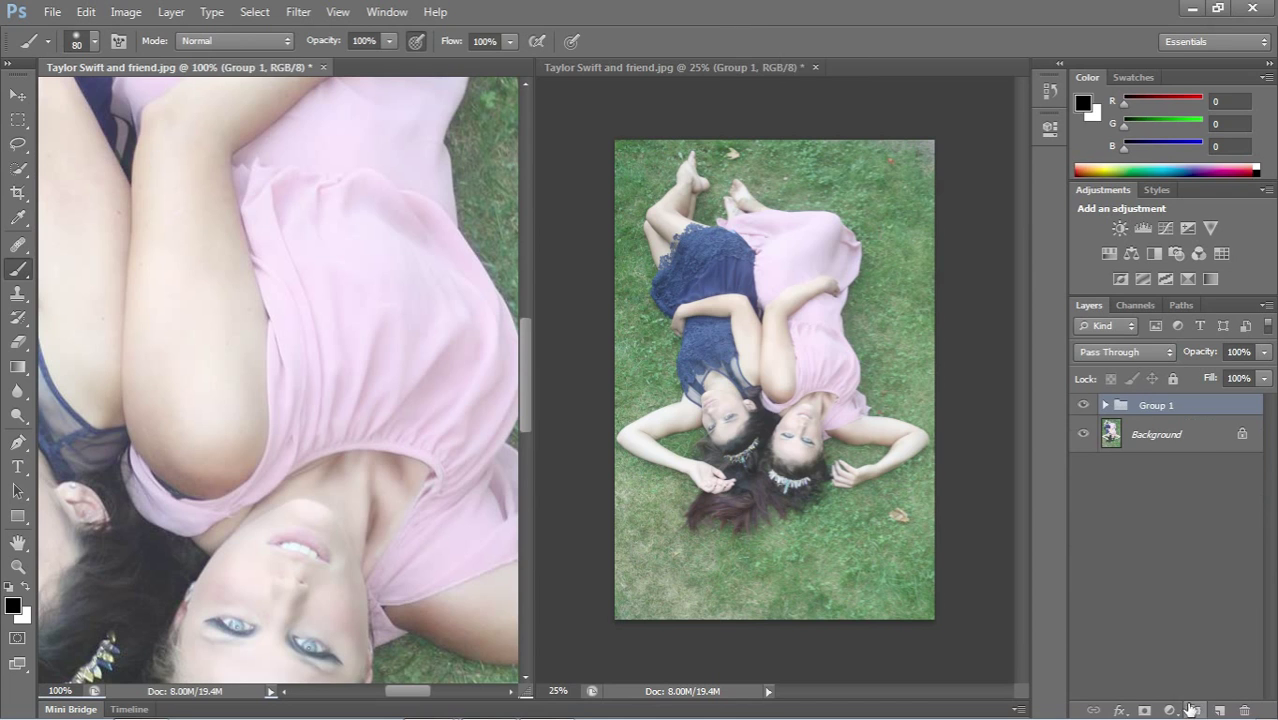
pyautogui.doubleClick(1160, 405)
pyautogui.write('R')
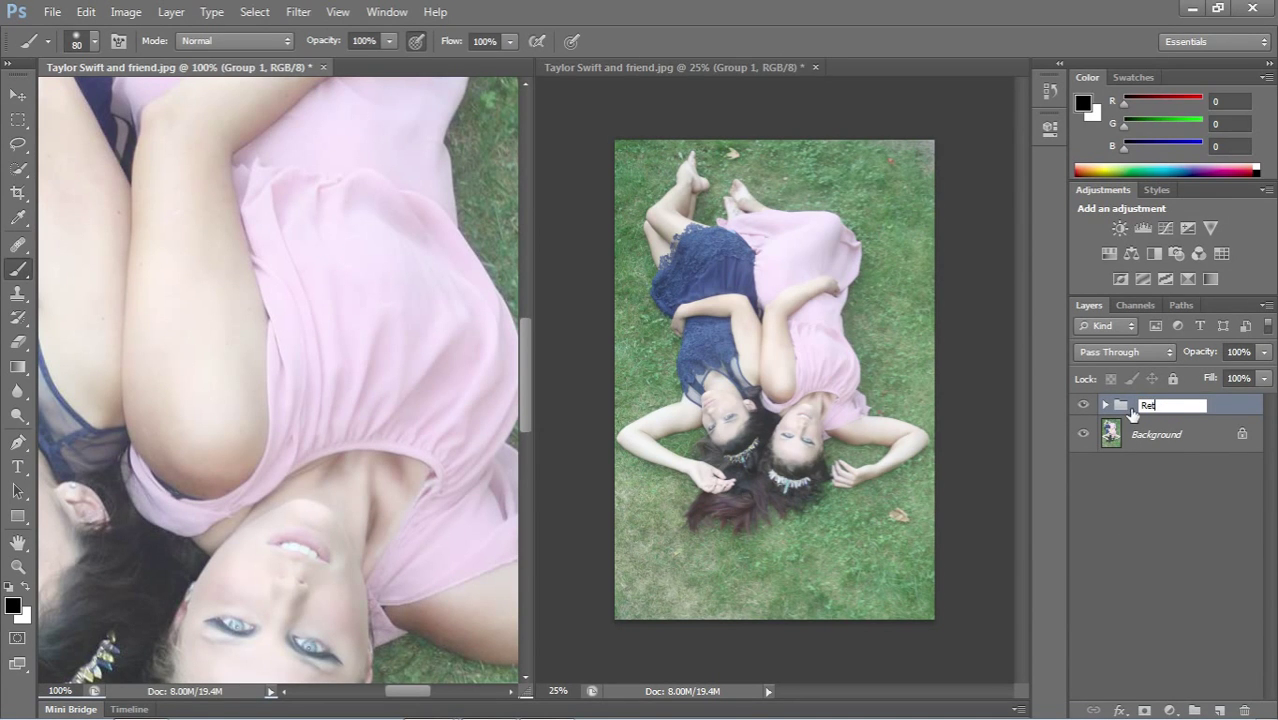
pyautogui.write('etouched')
pyautogui.press('Return')
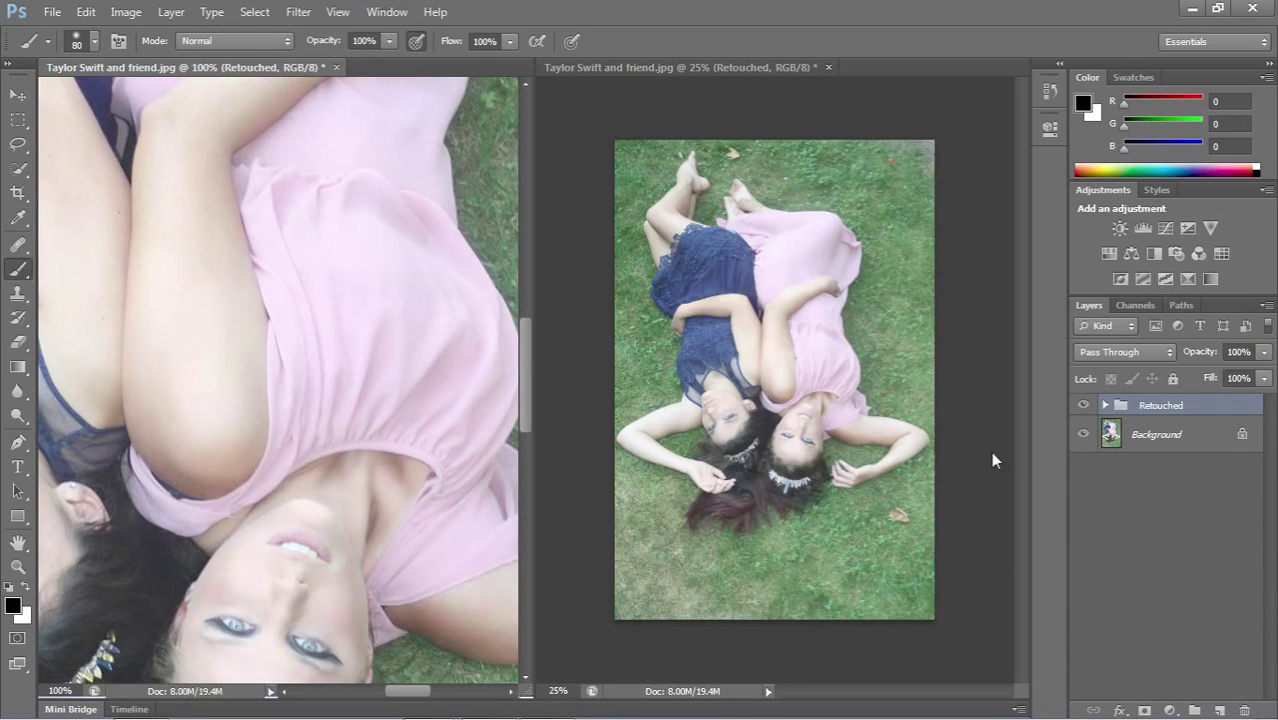
# - Compare the photo before and after by toggling the Retouched group's visibility, checking both women's faces and arms
pyautogui.click(1083, 405)
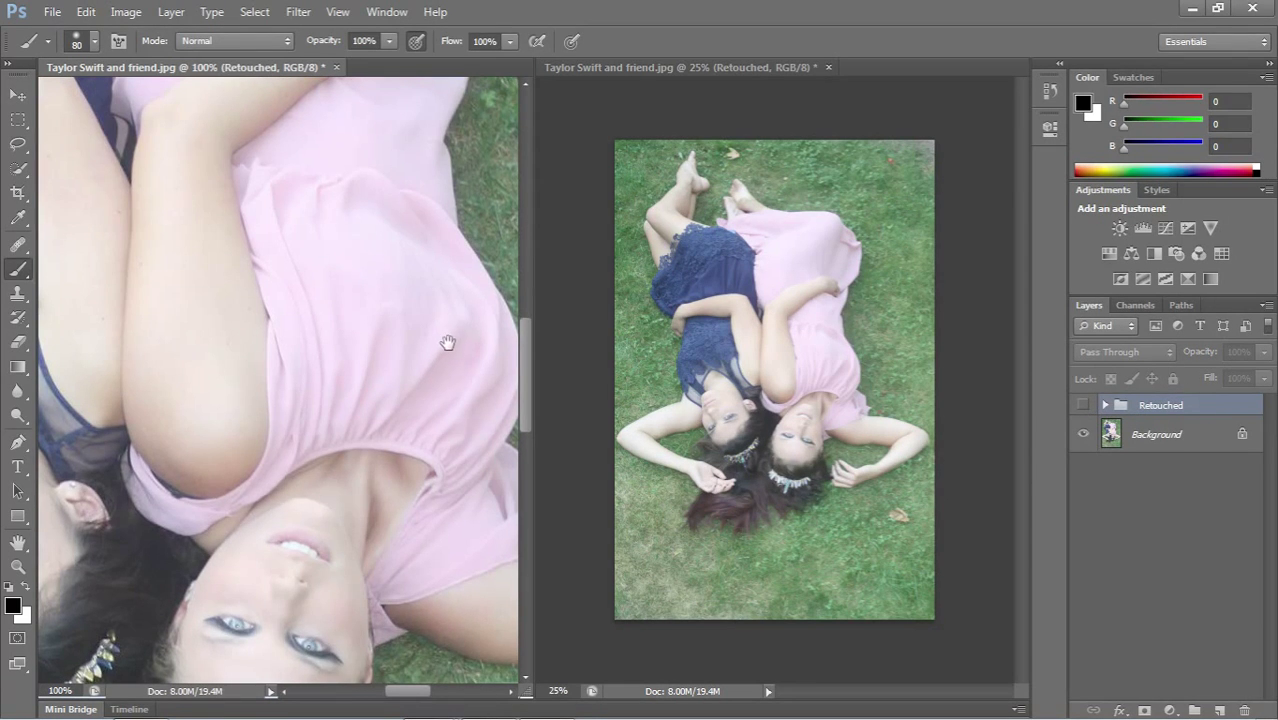
pyautogui.moveTo(448, 342); pyautogui.dragTo(604, 264)
pyautogui.moveTo(462, 305)
pyautogui.mouseDown()
pyautogui.moveTo(397, 354)
pyautogui.moveTo(365, 335)
pyautogui.mouseUp()
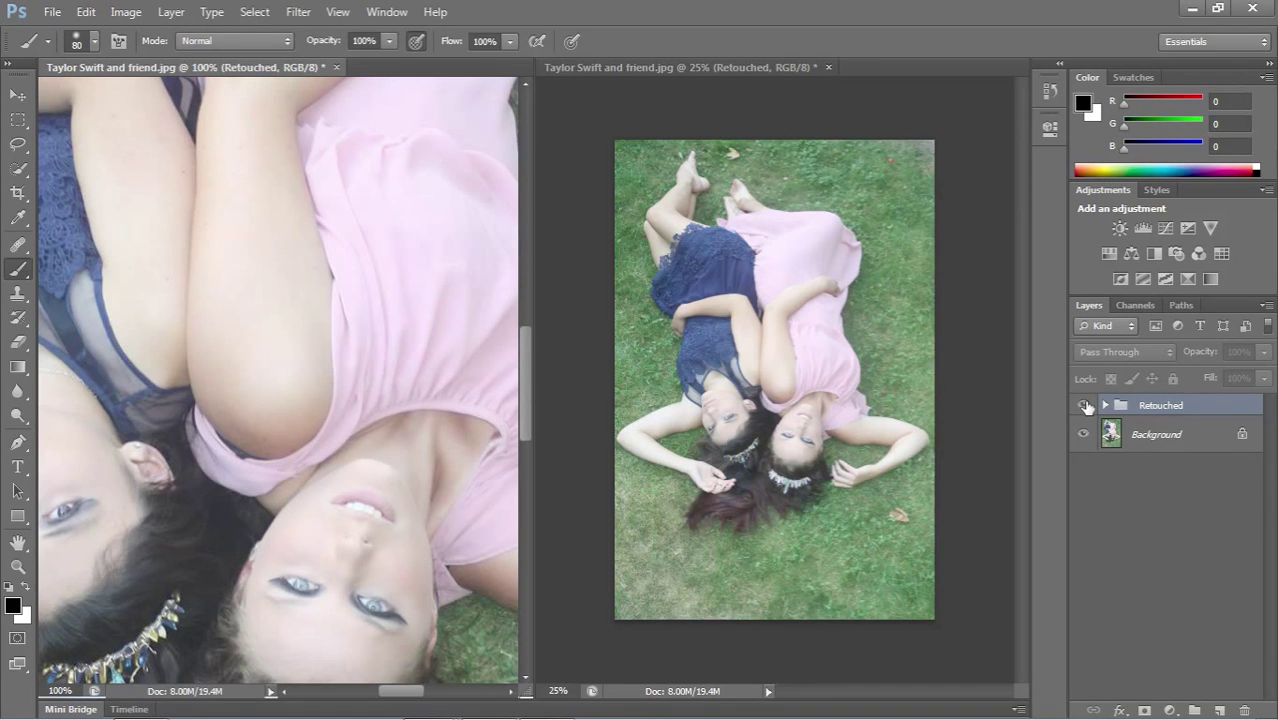
pyautogui.click(1083, 405)
pyautogui.click(1084, 406)
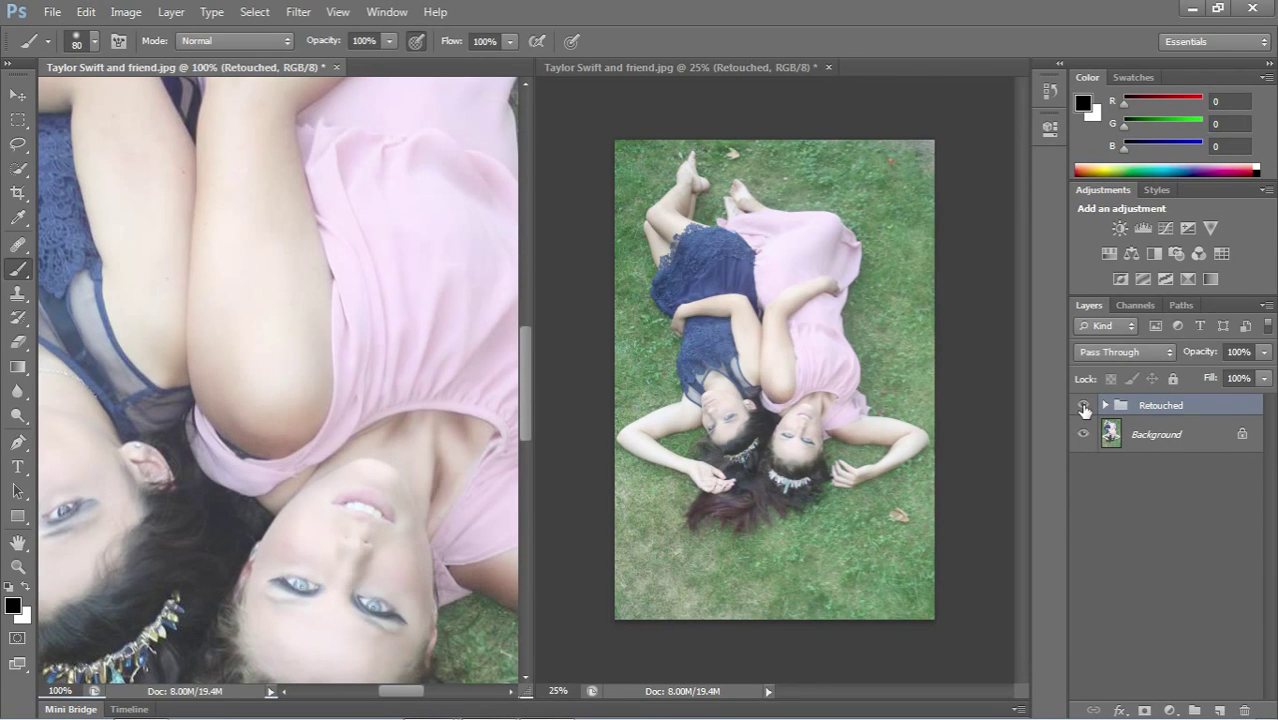
pyautogui.click(1084, 406)
pyautogui.click(1084, 406)
pyautogui.click(1084, 406)
pyautogui.click(1084, 406)
# - Add a Curves adjustment above Layer 1 in the Retouched group and shape it into a gentle S-curve for contrast
pyautogui.click(1105, 405)
pyautogui.click(1165, 500)
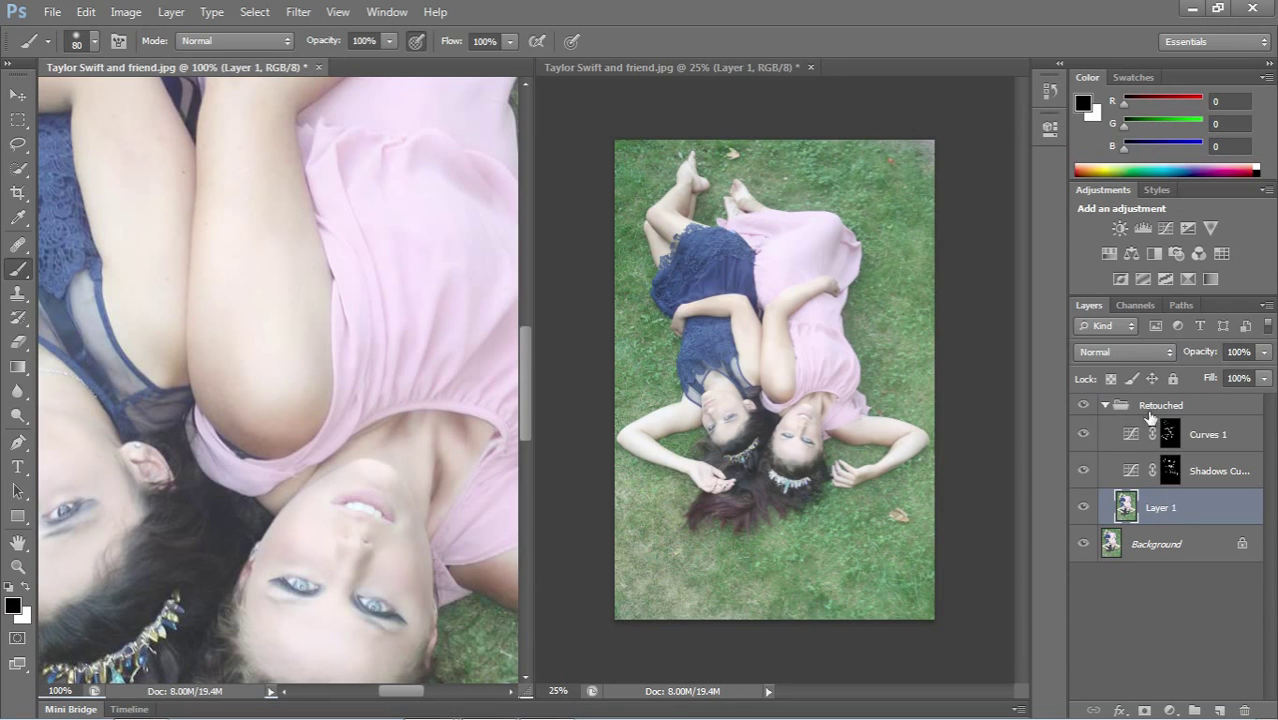
pyautogui.click(1165, 229)
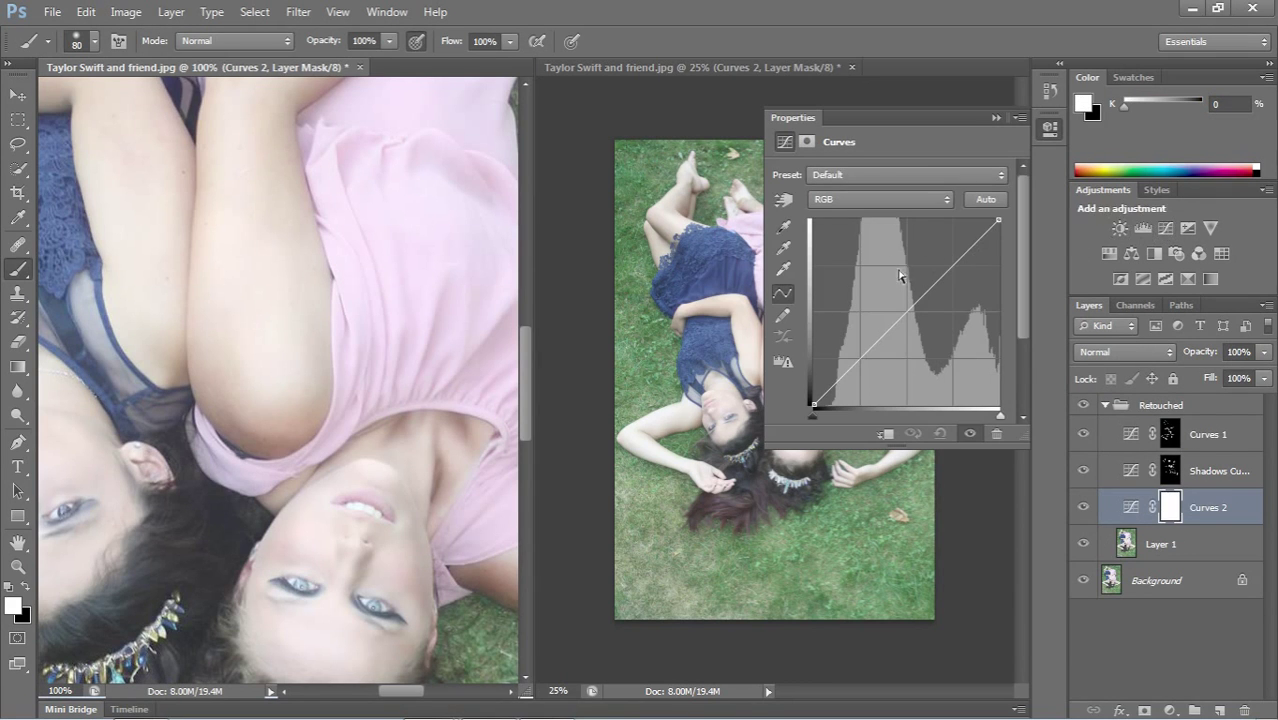
pyautogui.moveTo(947, 269)
pyautogui.mouseDown()
pyautogui.moveTo(948, 290)
pyautogui.moveTo(946, 256)
pyautogui.mouseUp()
pyautogui.moveTo(874, 324); pyautogui.dragTo(908, 310)
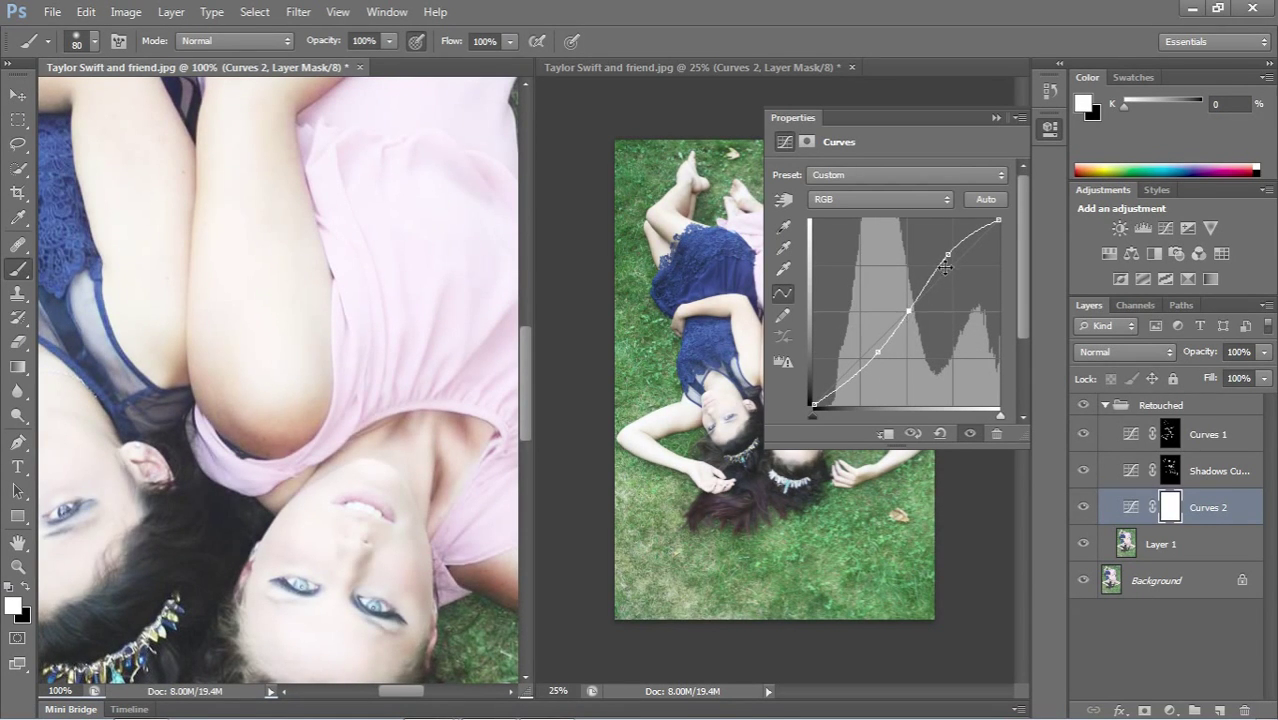
pyautogui.moveTo(948, 255); pyautogui.dragTo(951, 256)
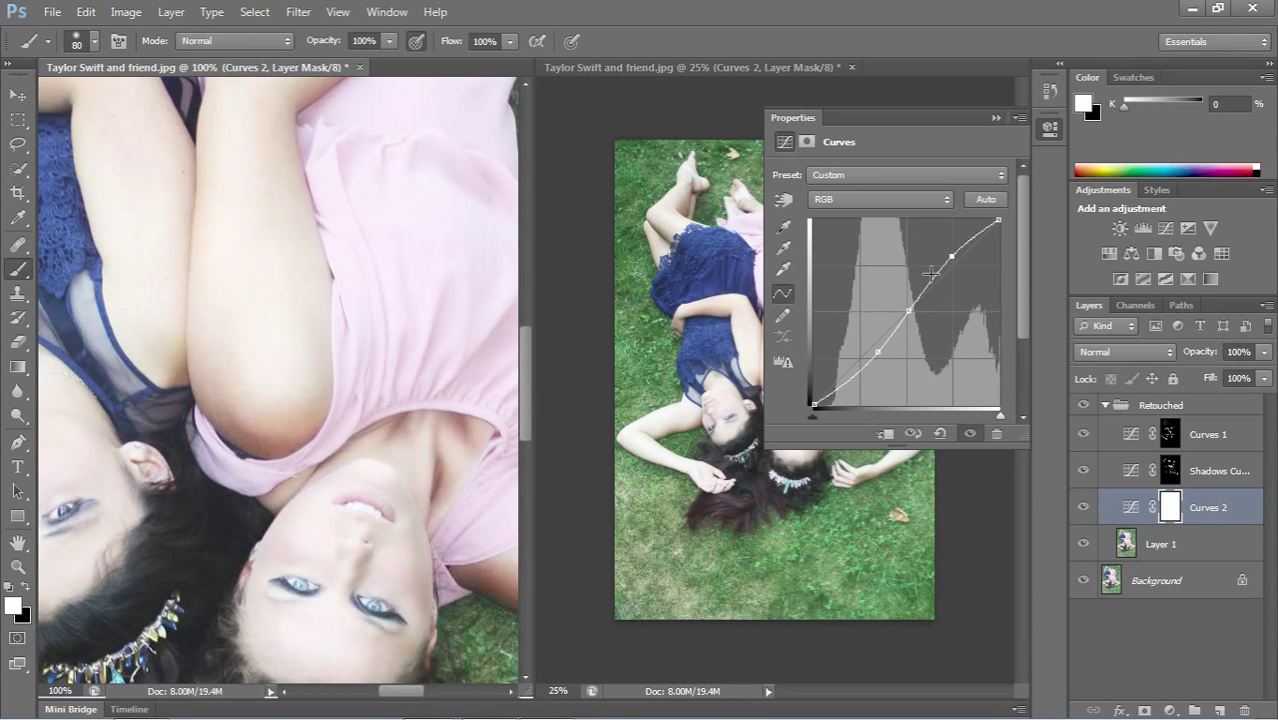
pyautogui.moveTo(879, 353); pyautogui.dragTo(866, 365)
# - Move the new Curves 2 layer to the top of the Retouched group and set its blend mode to Luminosity
pyautogui.moveTo(1216, 512); pyautogui.dragTo(1228, 433)
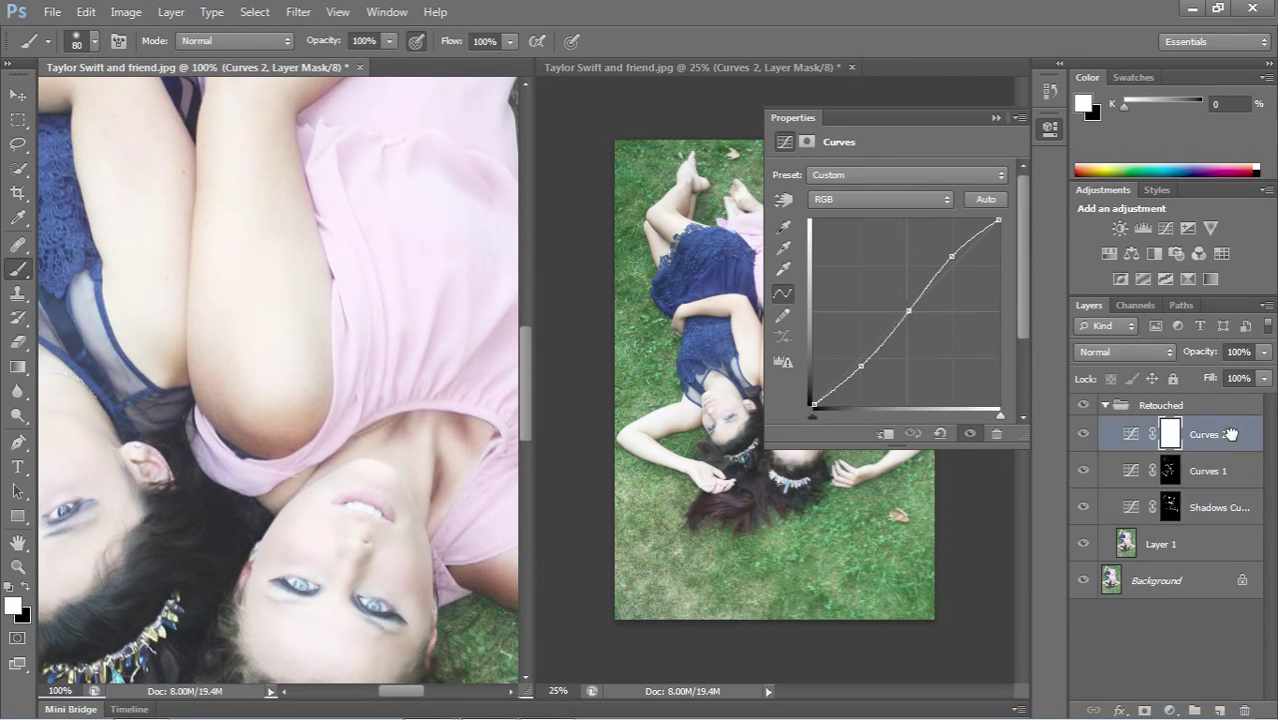
pyautogui.click(1132, 348)
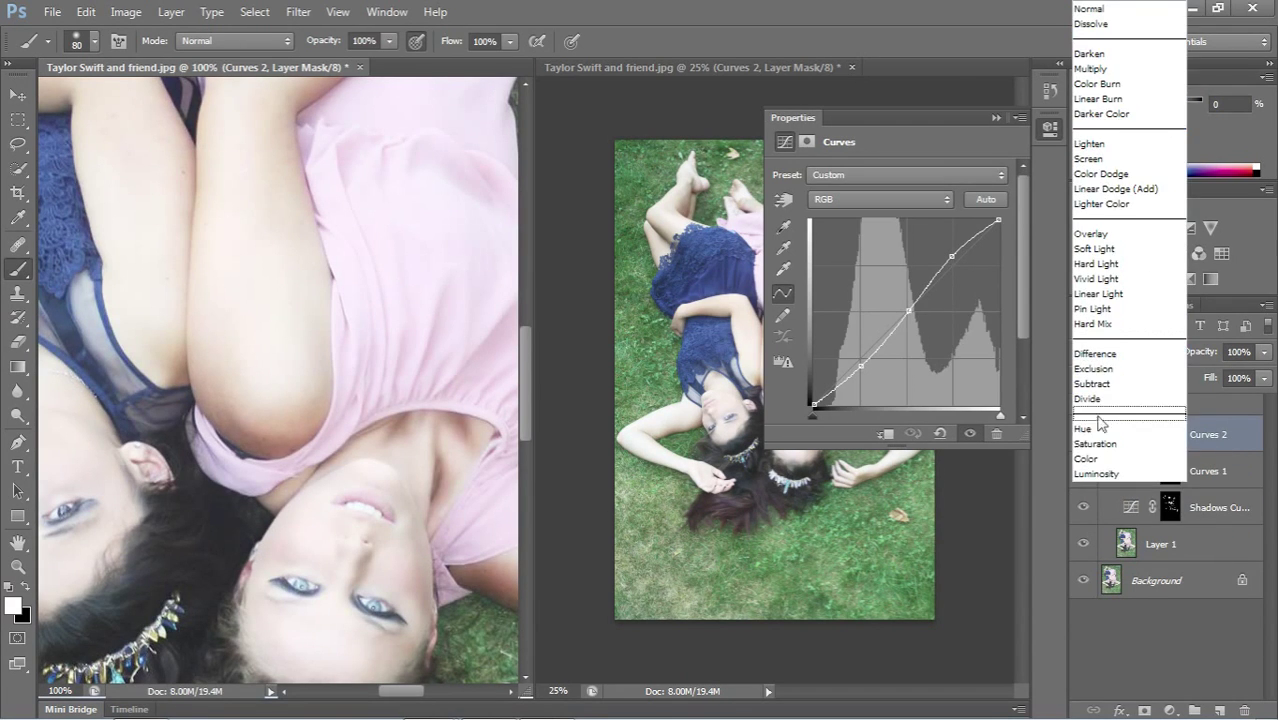
pyautogui.click(1098, 470)
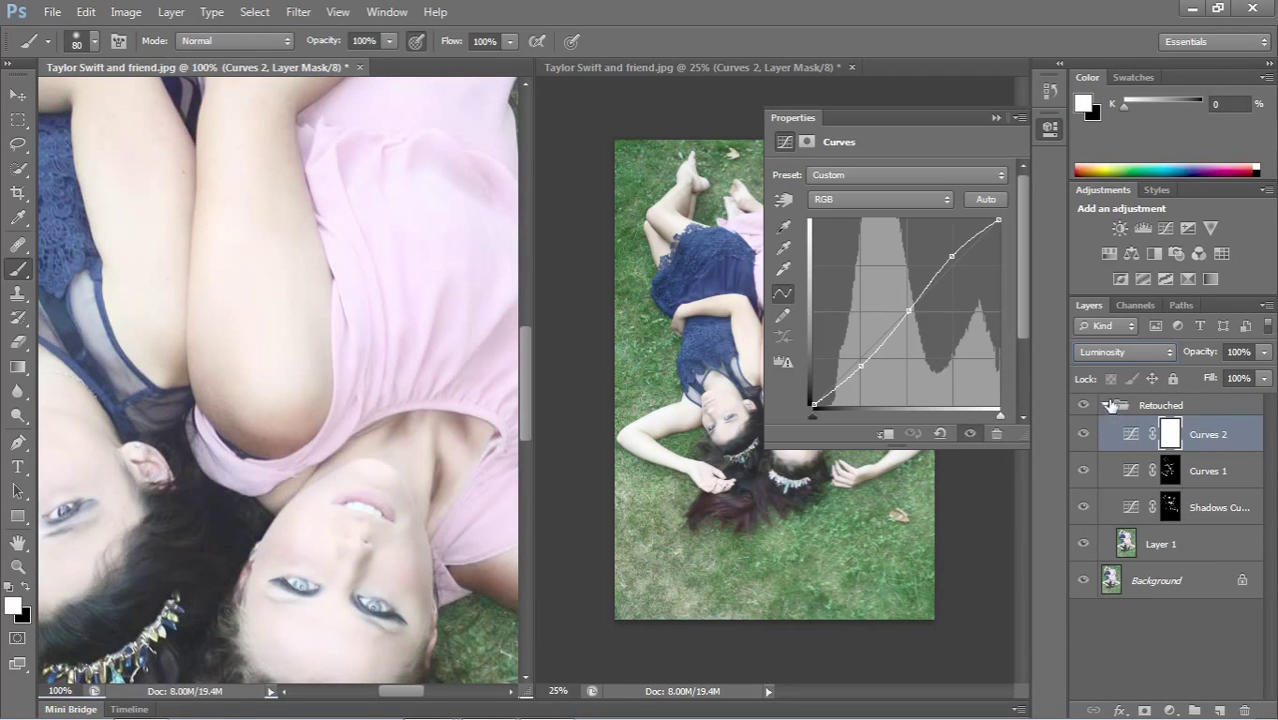
pyautogui.click(992, 118)
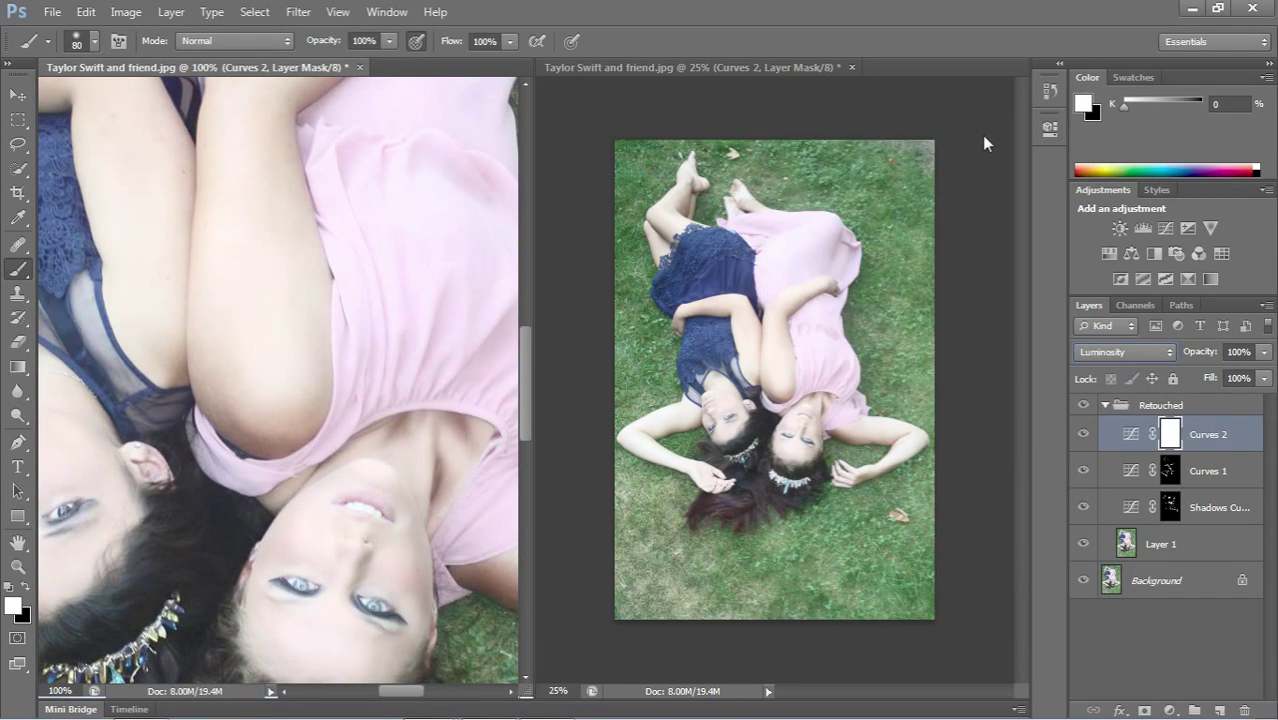
pyautogui.click(1110, 354)
pyautogui.click(1008, 365)
# - Strengthen the S-curve of Curves 2 by lowering its shadow point and slightly adjusting its highlight point
pyautogui.click(1118, 433)
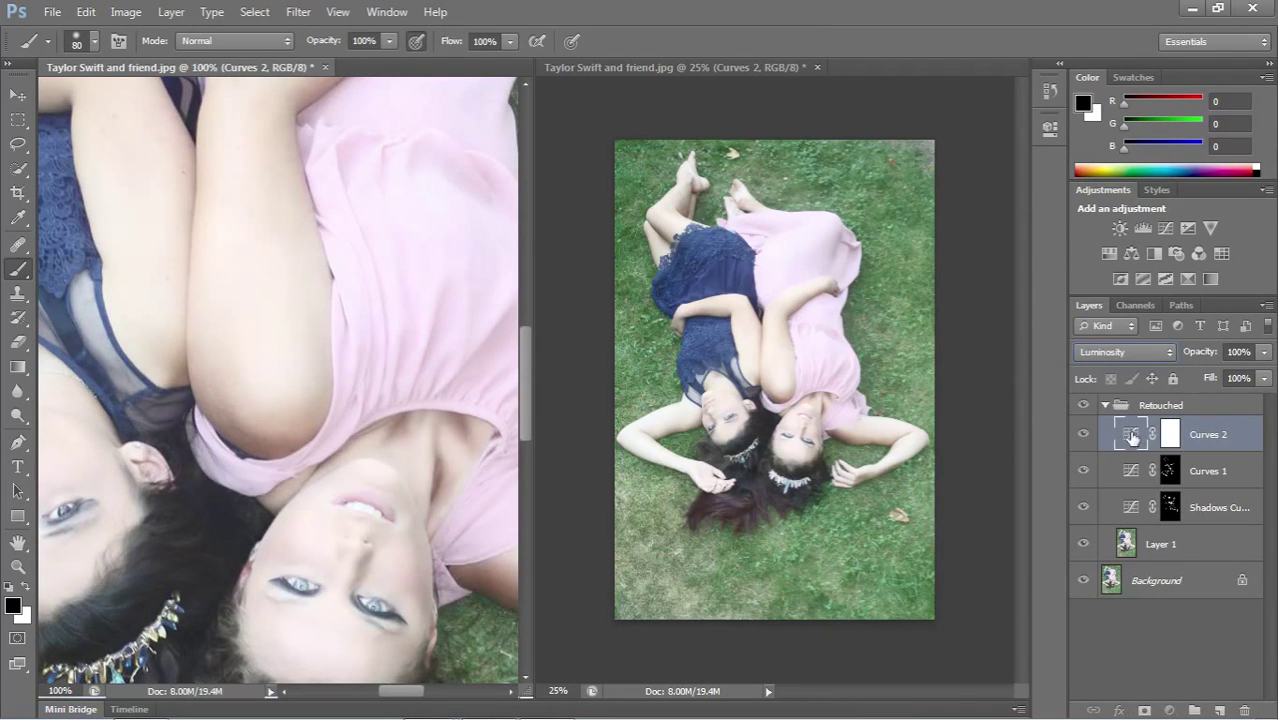
pyautogui.doubleClick(1130, 435)
pyautogui.moveTo(952, 256); pyautogui.dragTo(949, 259)
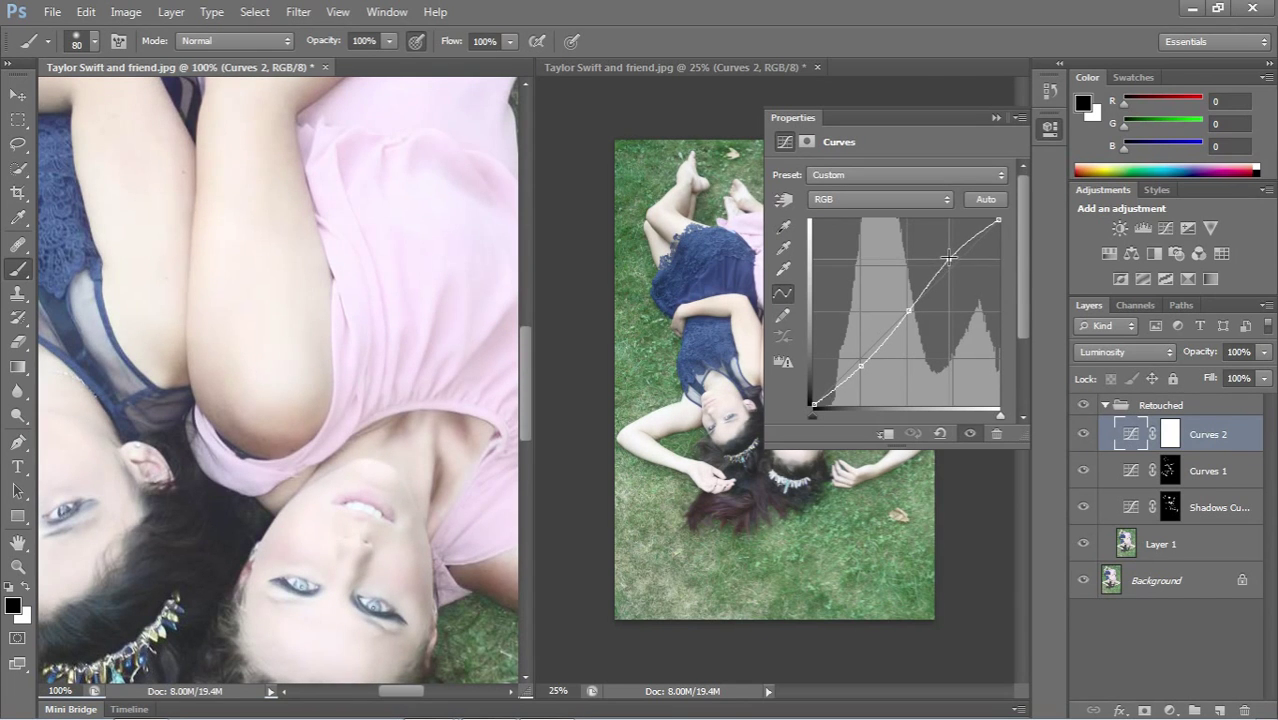
pyautogui.moveTo(859, 363); pyautogui.dragTo(860, 371)
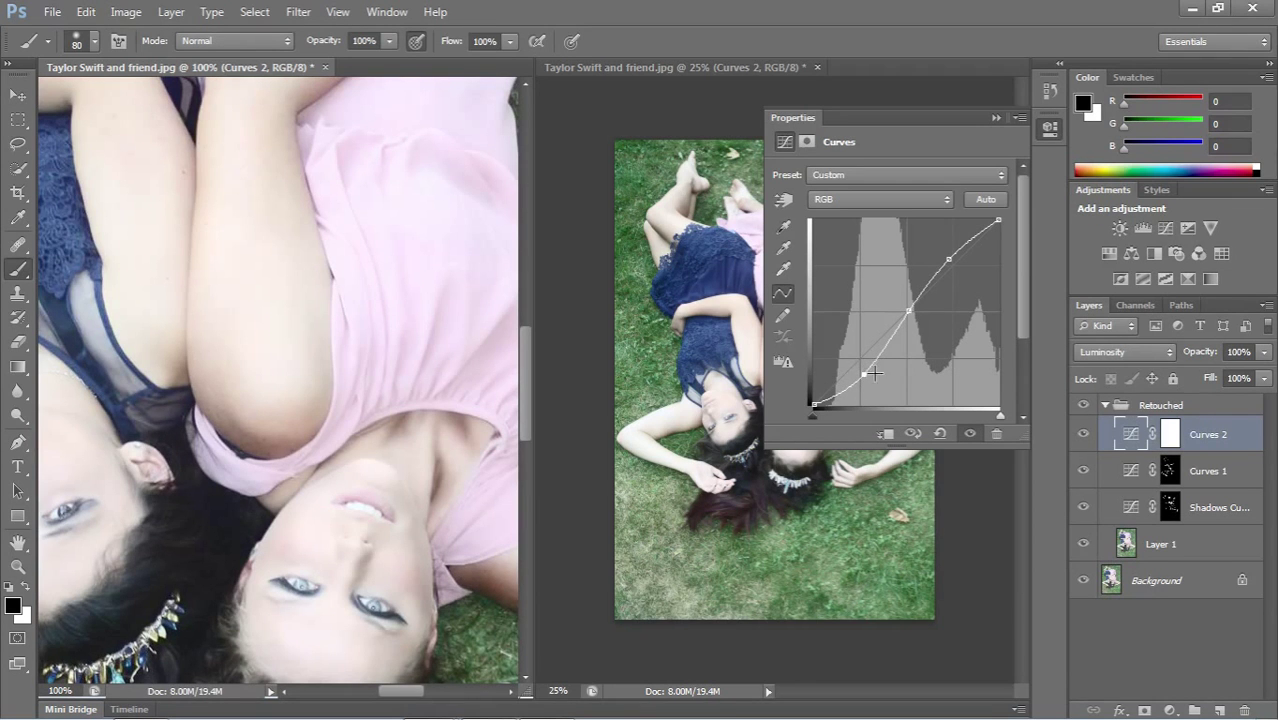
# - Compare the image with and without the Curves 2 contrast adjustment
pyautogui.click(1109, 448)
pyautogui.click(1084, 434)
pyautogui.click(1084, 434)
pyautogui.click(996, 118)
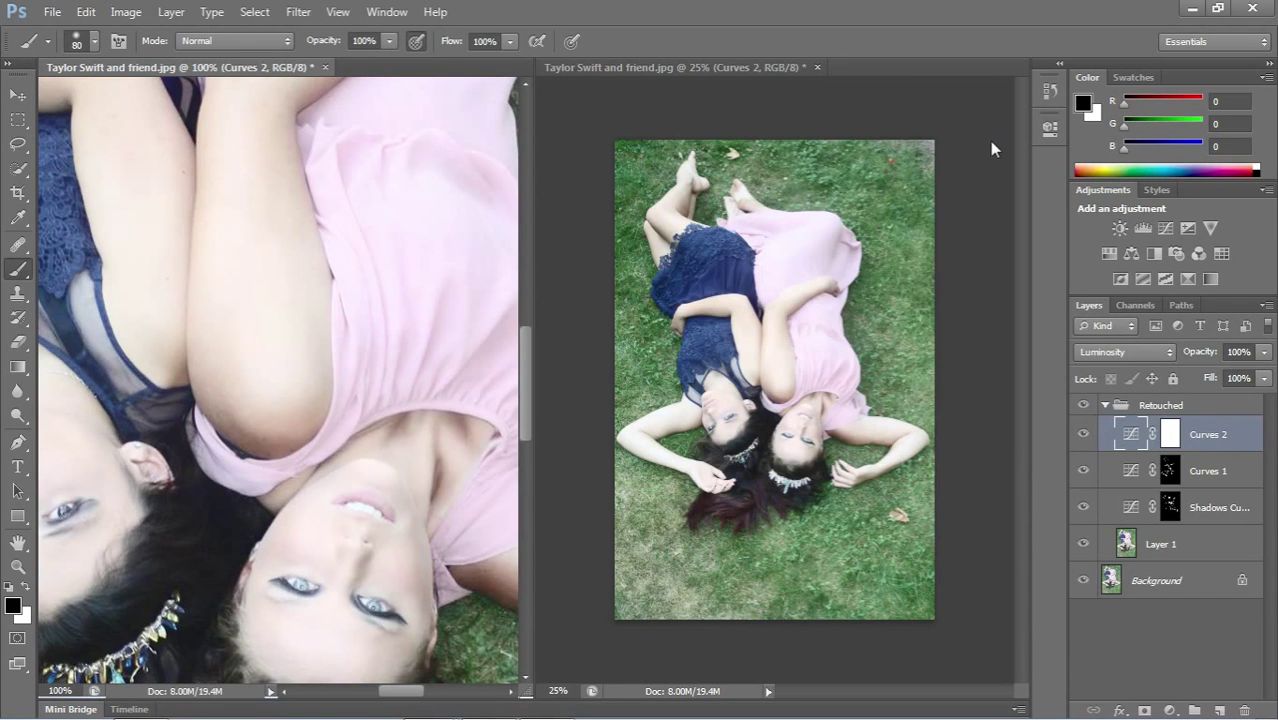
pyautogui.click(1084, 436)
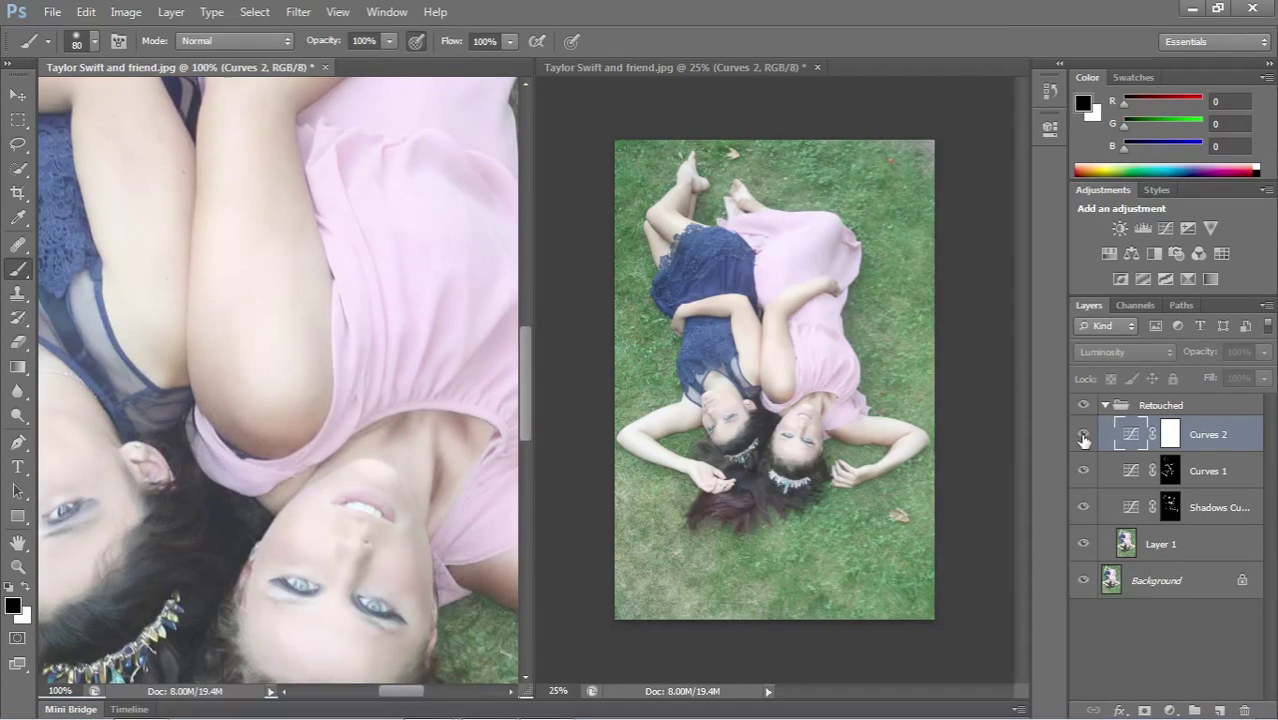
pyautogui.click(1084, 436)
pyautogui.click(1085, 437)
pyautogui.click(1086, 438)
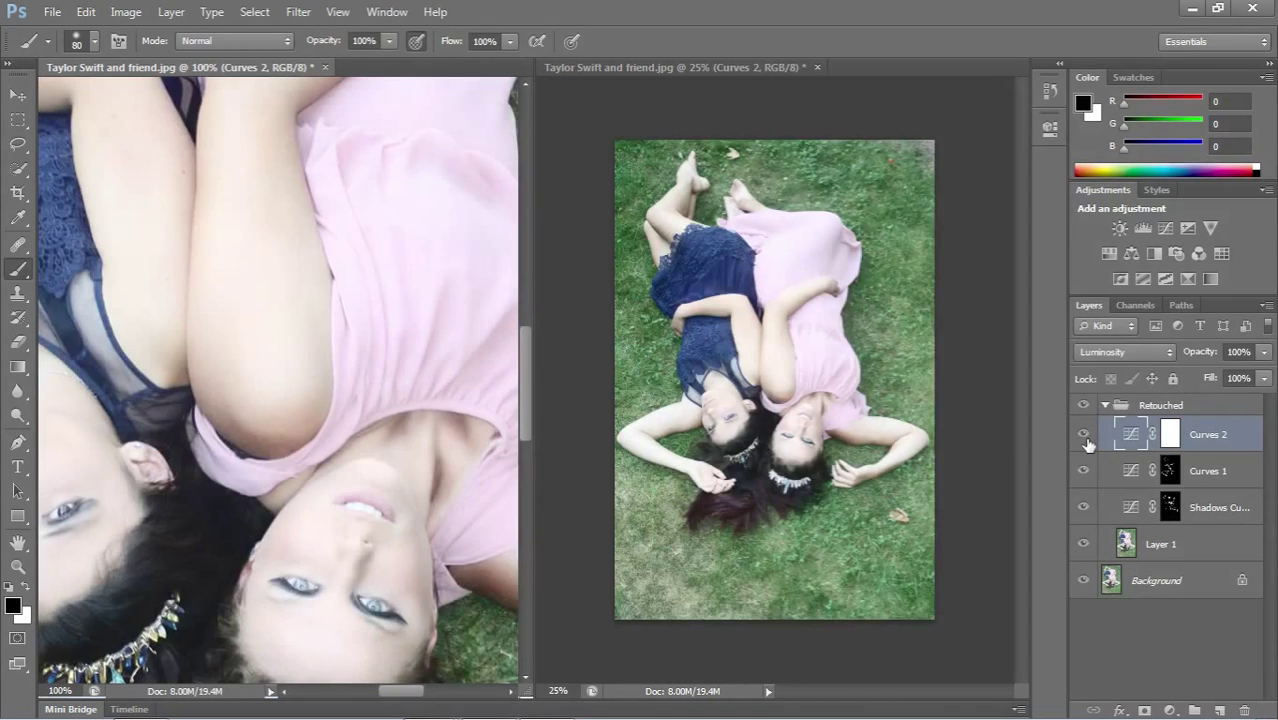
pyautogui.click(1086, 438)
pyautogui.click(1086, 438)
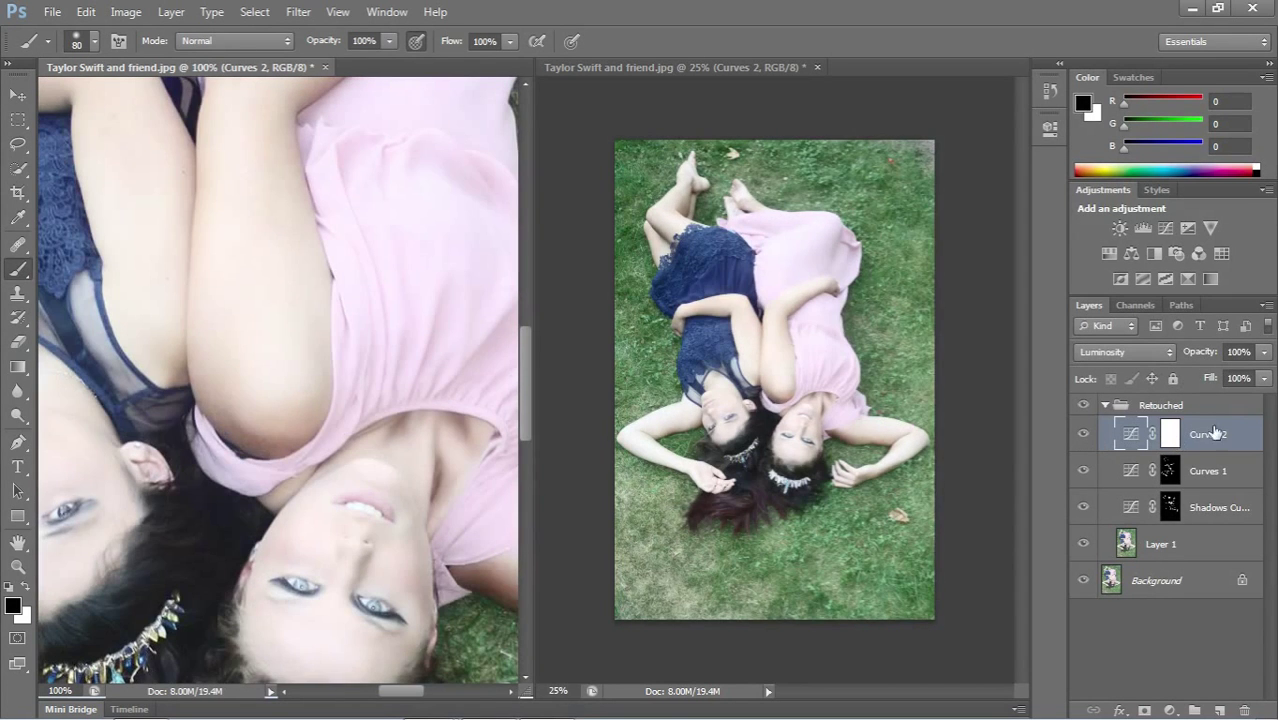
# - Lower the Curves 2 layer's opacity to 51% and change its blend mode to Soft Light
pyautogui.click(1262, 354)
pyautogui.moveTo(1261, 372); pyautogui.dragTo(1189, 362)
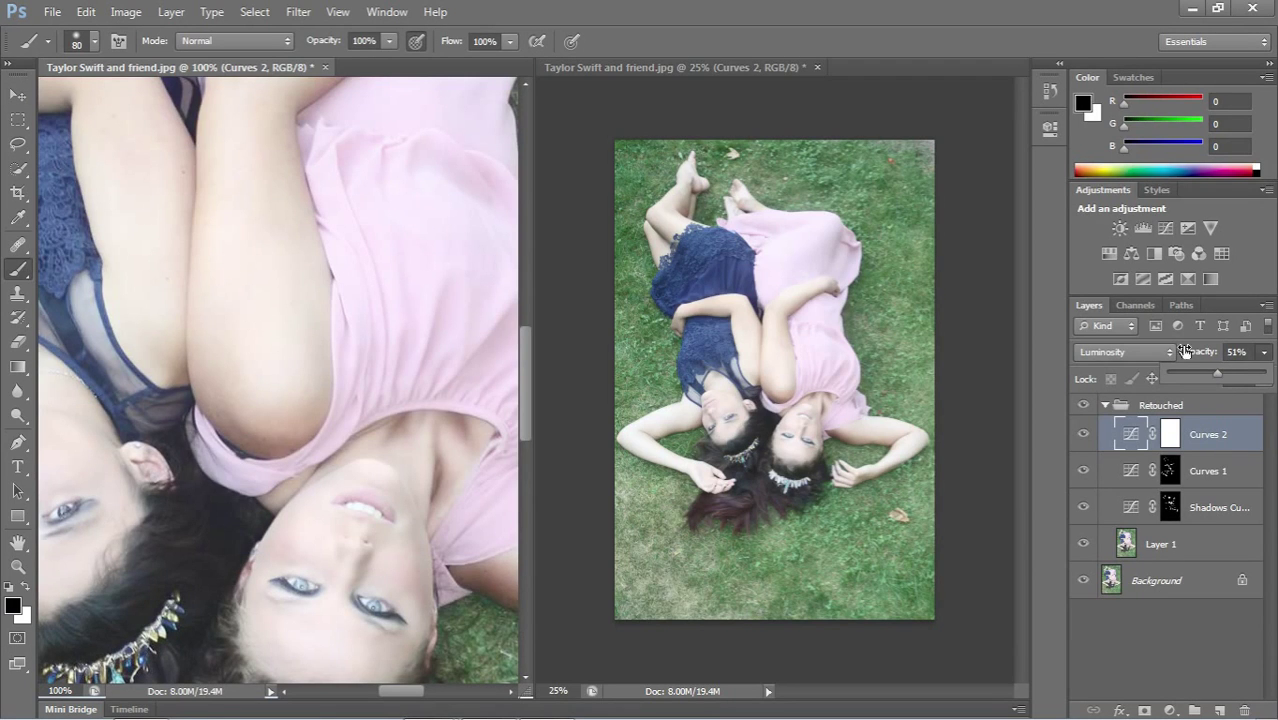
pyautogui.click(1125, 352)
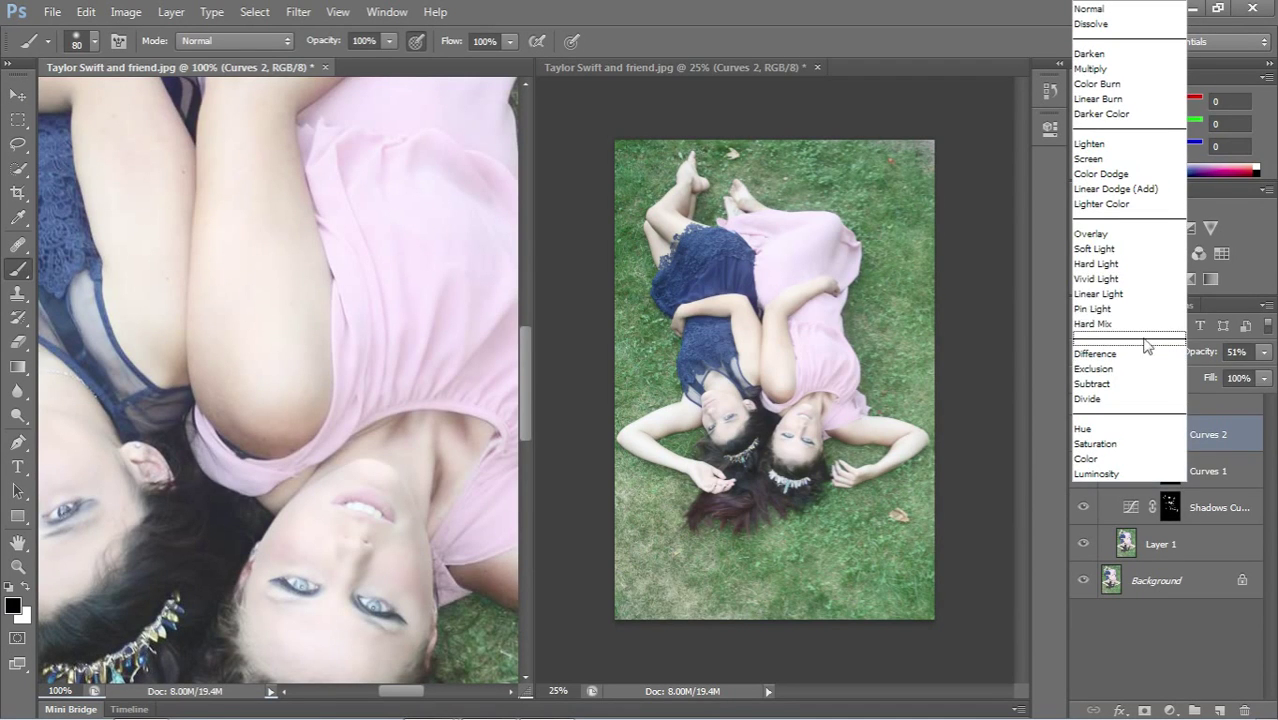
pyautogui.click(1118, 258)
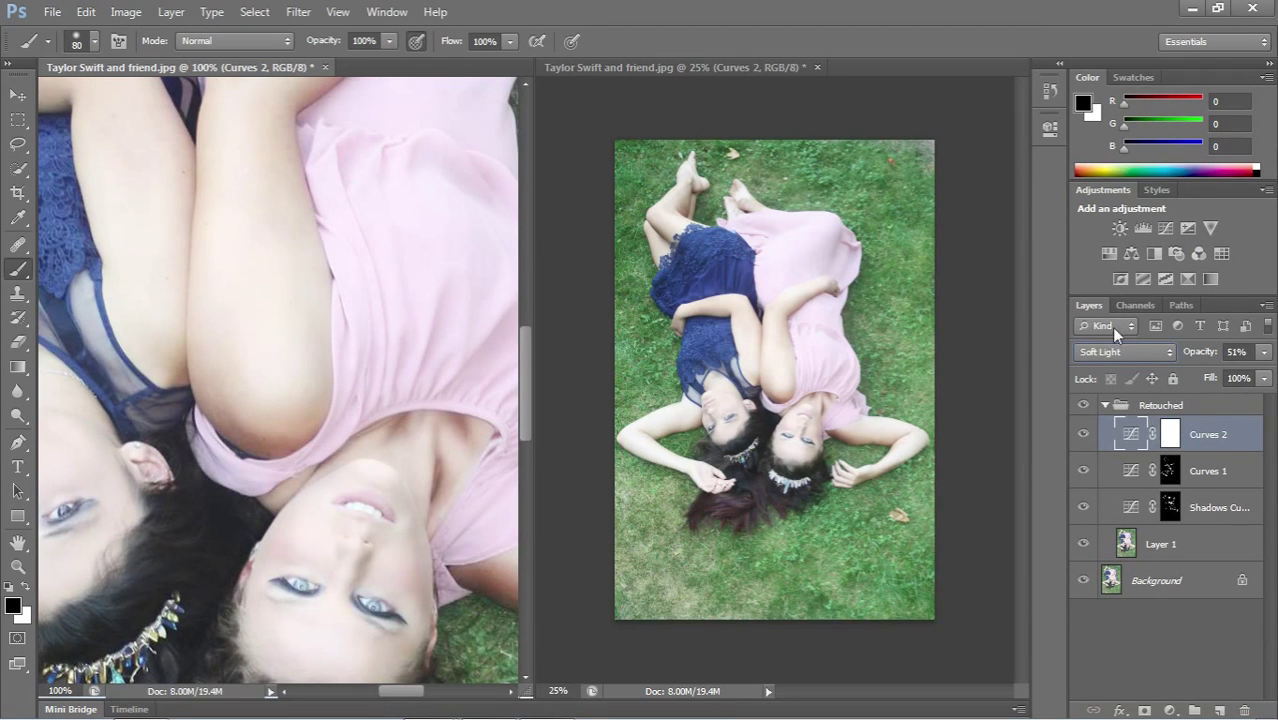
# - Try the Soft Light Curves 2 layer at 100% opacity and settle on 29%
pyautogui.click(1264, 352)
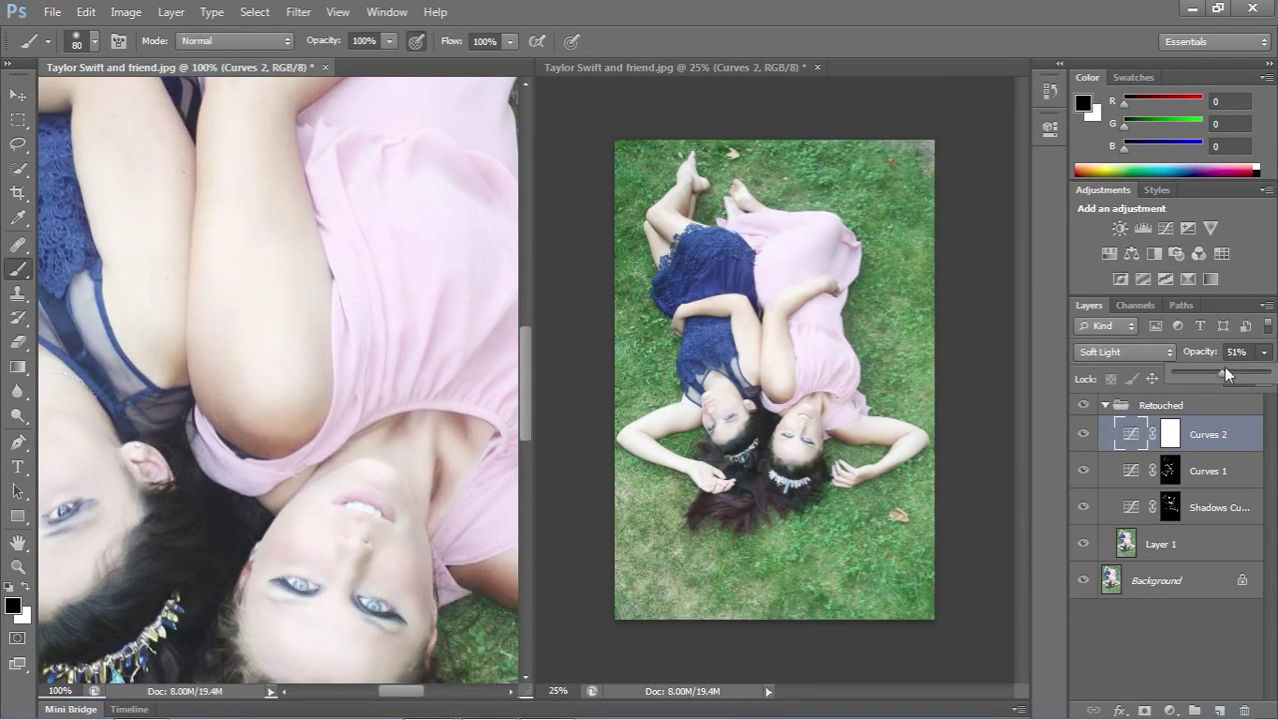
pyautogui.moveTo(1224, 370); pyautogui.dragTo(1274, 374)
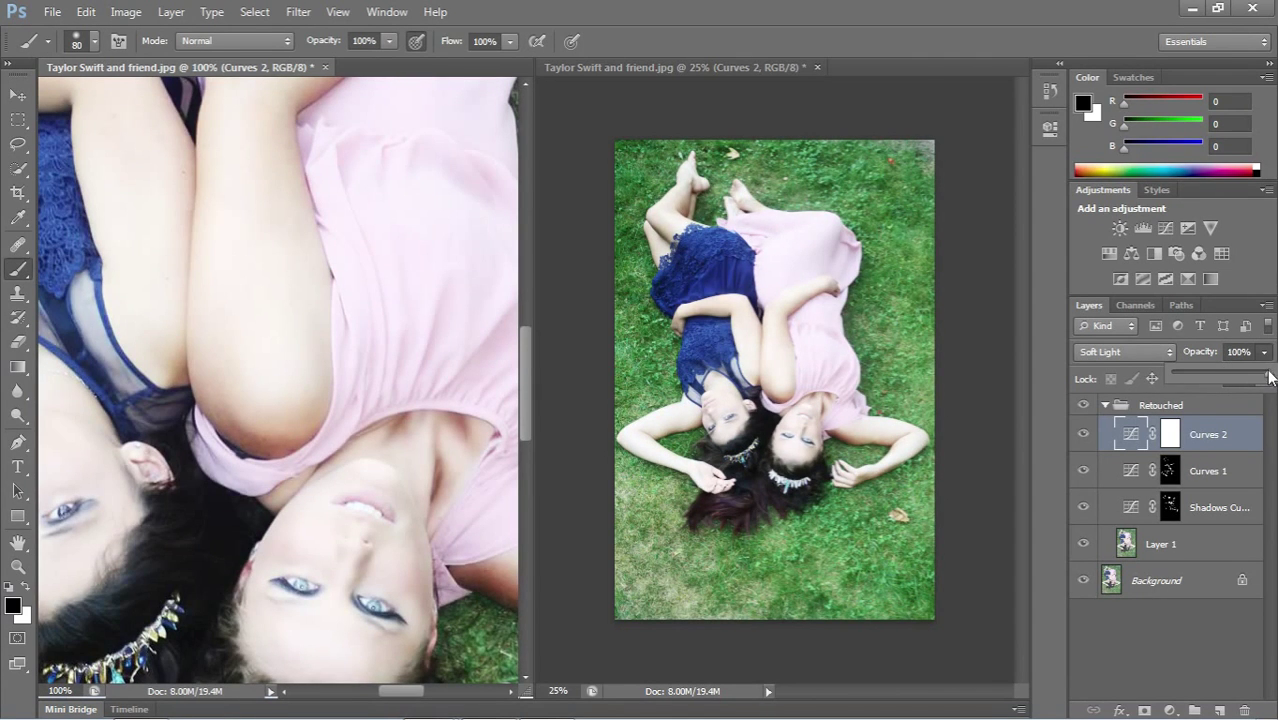
pyautogui.click(1264, 352)
pyautogui.moveTo(1267, 372); pyautogui.dragTo(1198, 376)
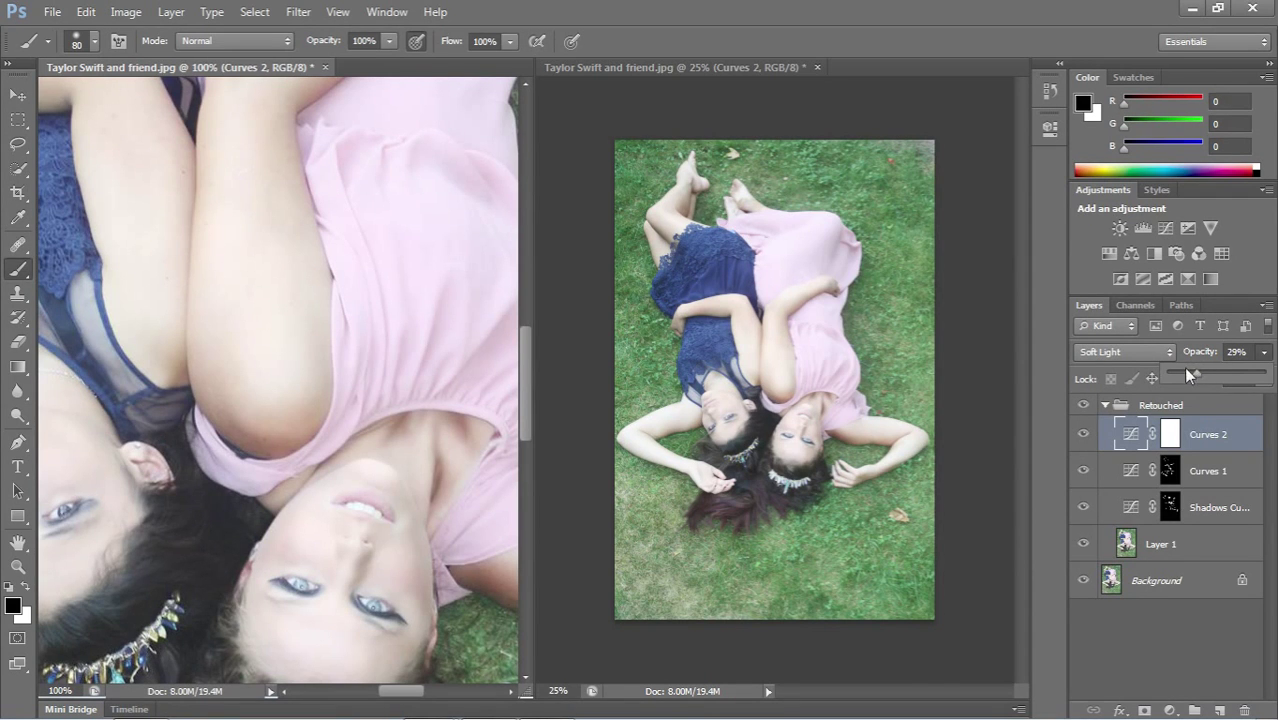
pyautogui.moveTo(403, 697)
pyautogui.mouseDown()
pyautogui.moveTo(350, 694)
pyautogui.moveTo(388, 694)
pyautogui.mouseUp()
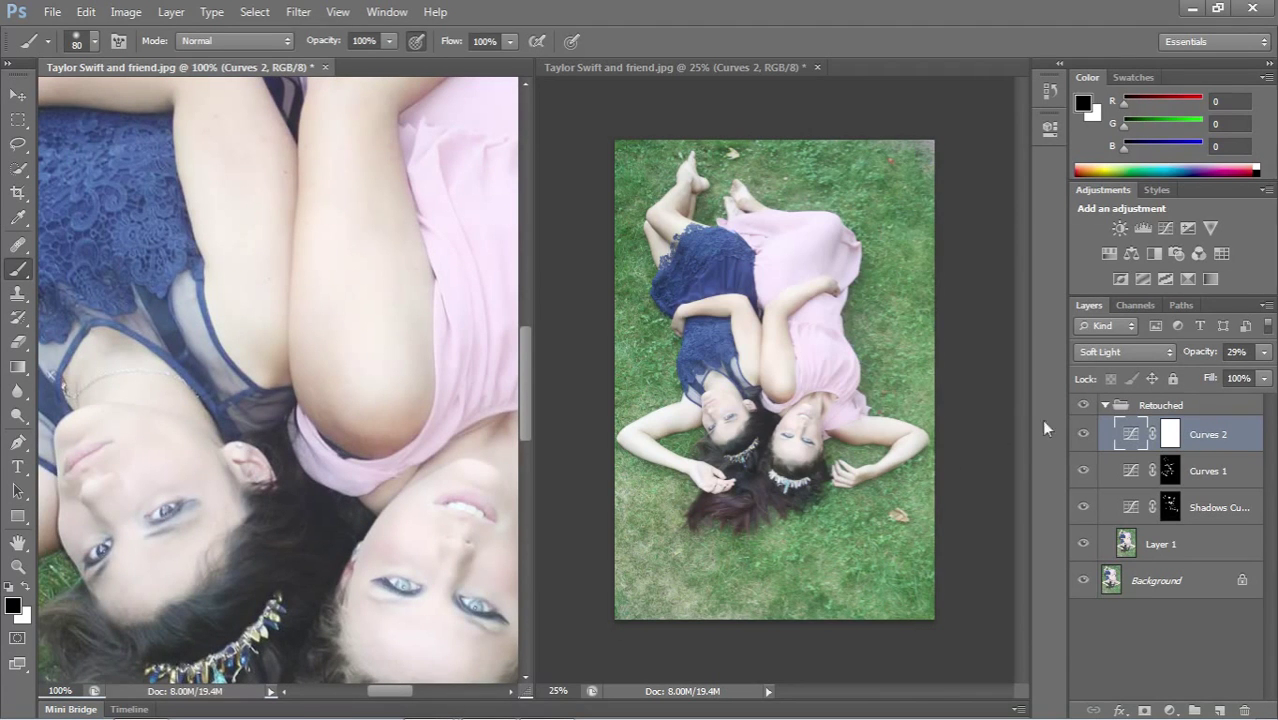
# - Compare the photo with and without the whole Retouched group
pyautogui.click(1107, 405)
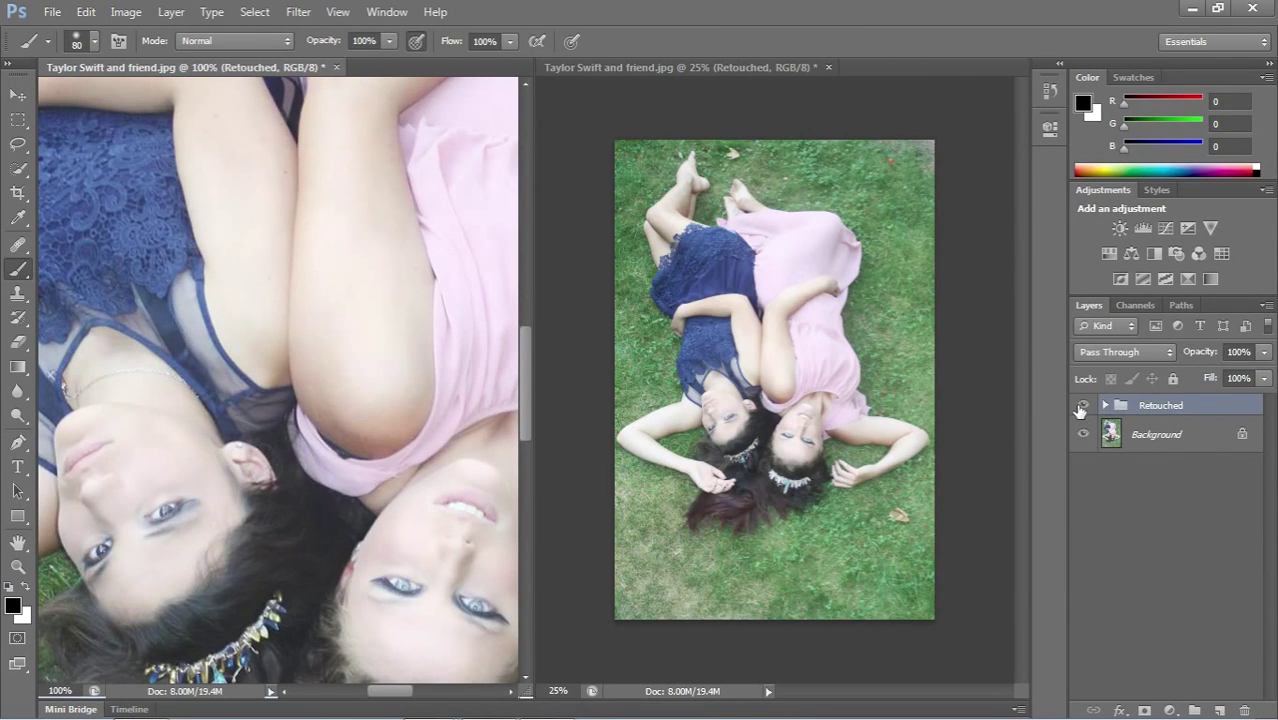
pyautogui.click(1081, 407)
pyautogui.click(1084, 406)
pyautogui.click(1085, 407)
pyautogui.click(1085, 406)
pyautogui.click(1085, 406)
pyautogui.click(1085, 406)
# - Fine-tune the S-curve of Curves 2 by slightly raising its highlight point and repositioning its shadow point
pyautogui.click(1105, 405)
pyautogui.doubleClick(1129, 436)
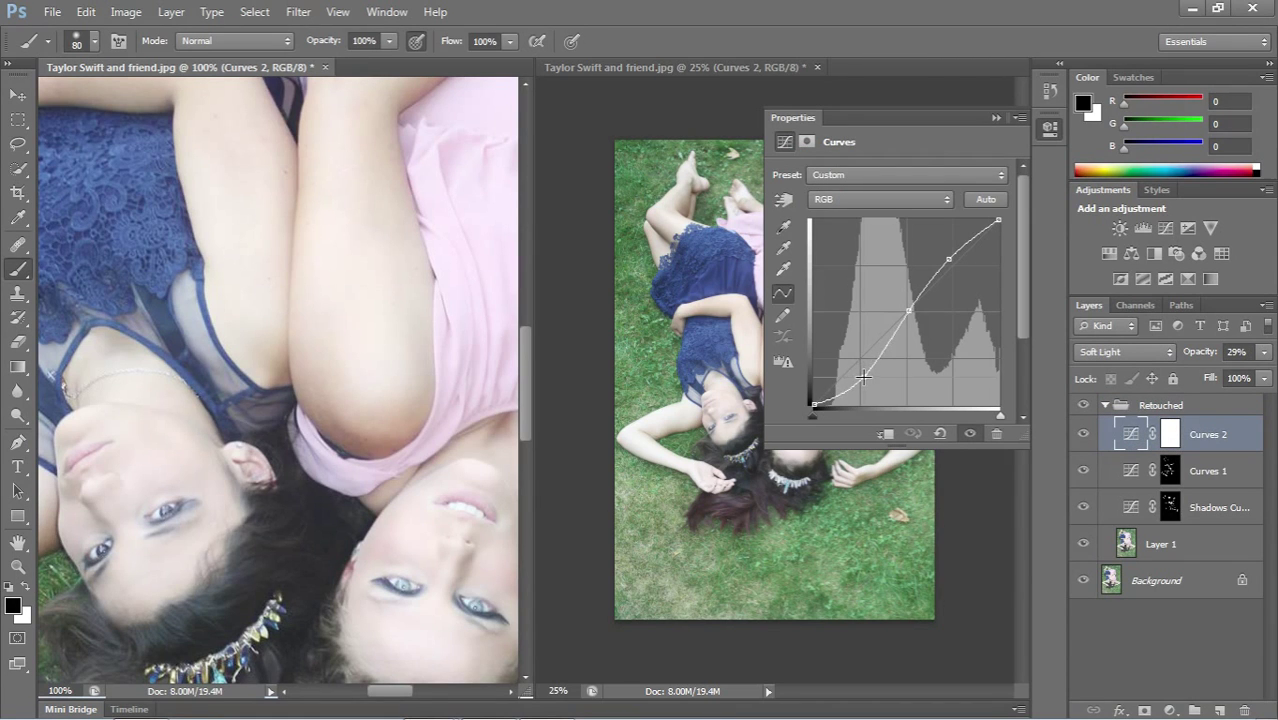
pyautogui.moveTo(862, 371); pyautogui.dragTo(862, 381)
pyautogui.moveTo(948, 260); pyautogui.dragTo(948, 258)
pyautogui.moveTo(861, 383); pyautogui.dragTo(862, 375)
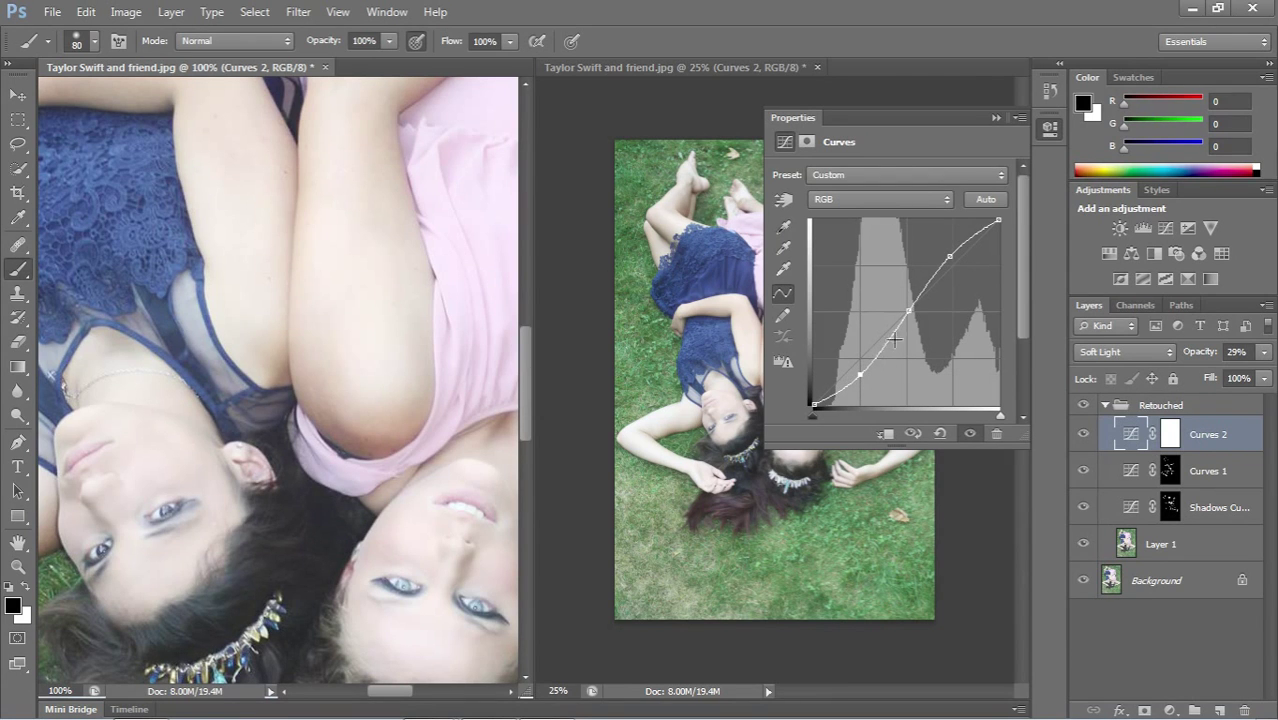
# - Add a Selective Color adjustment layer directly above Curves 2
pyautogui.click(1187, 280)
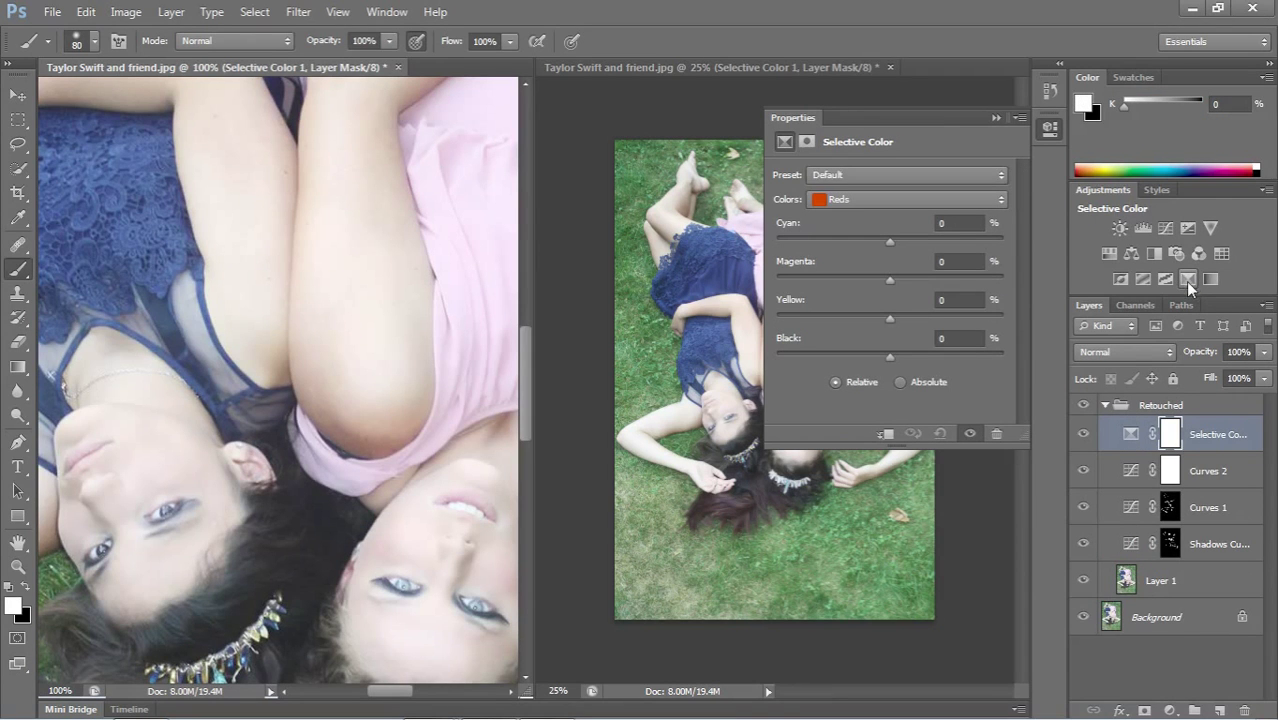
pyautogui.click(895, 196)
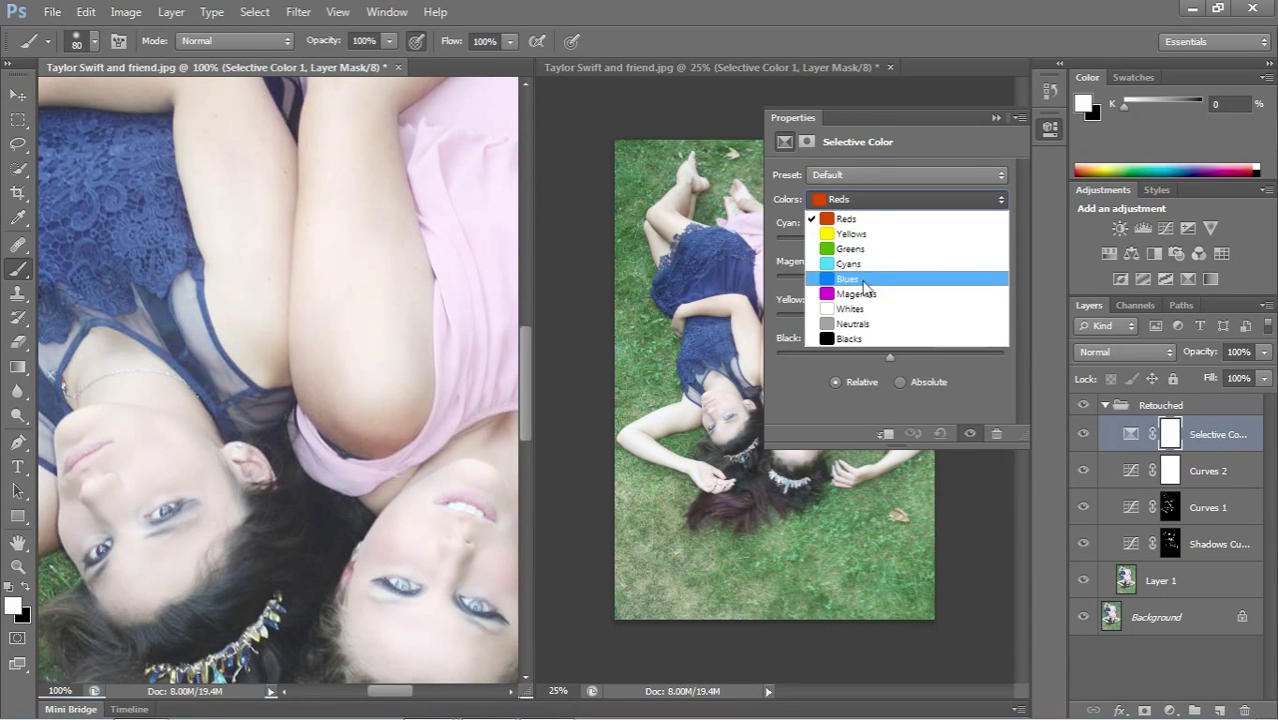
pyautogui.click(888, 145)
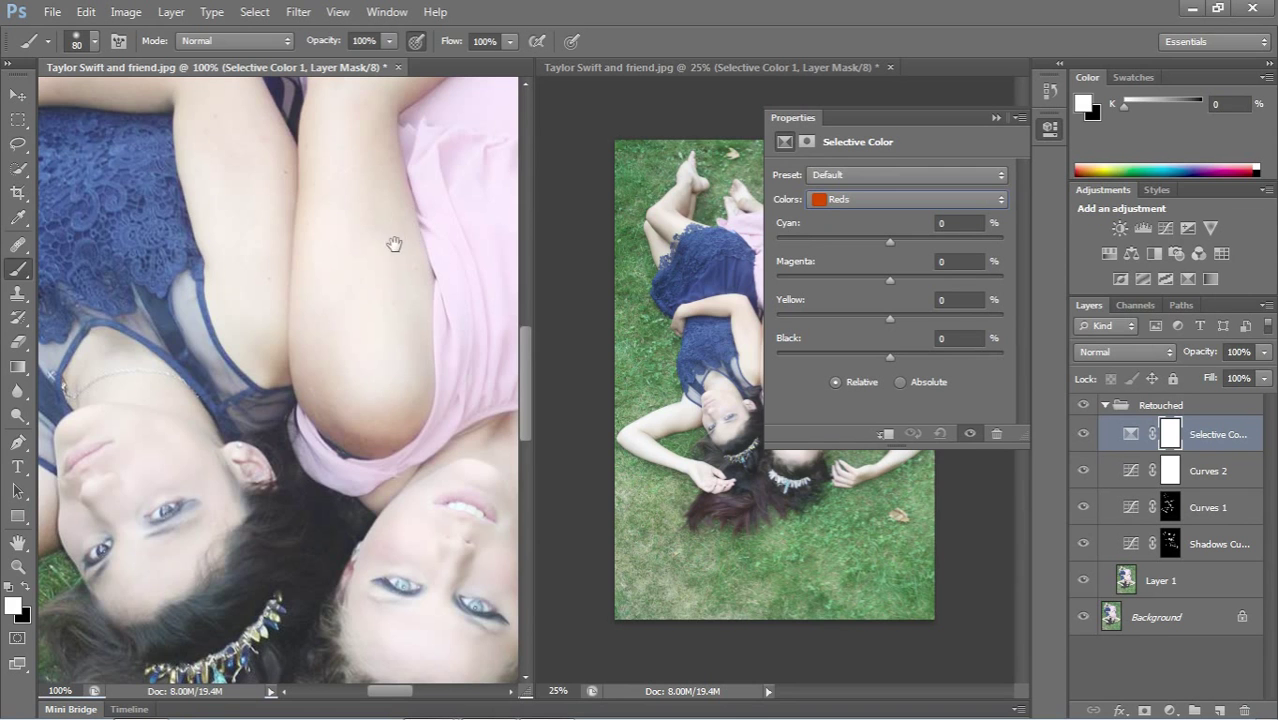
pyautogui.moveTo(394, 240); pyautogui.dragTo(278, 229)
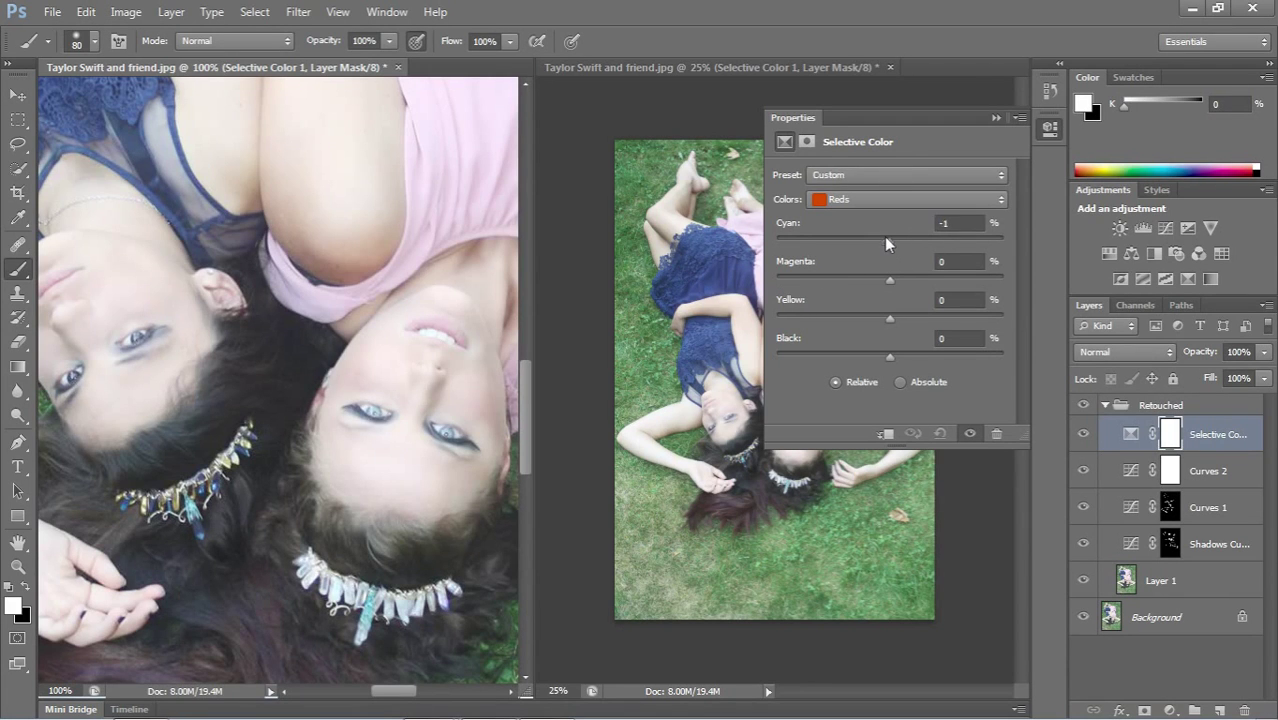
# - Try strong Cyan shifts in the Reds of the Selective Color layer, resetting Cyan to 0%
pyautogui.moveTo(826, 239); pyautogui.dragTo(769, 242)
pyautogui.moveTo(776, 242); pyautogui.dragTo(870, 236)
pyautogui.moveTo(1011, 230); pyautogui.dragTo(818, 241)
pyautogui.doubleClick(948, 223)
pyautogui.write('0')
pyautogui.press('Return')
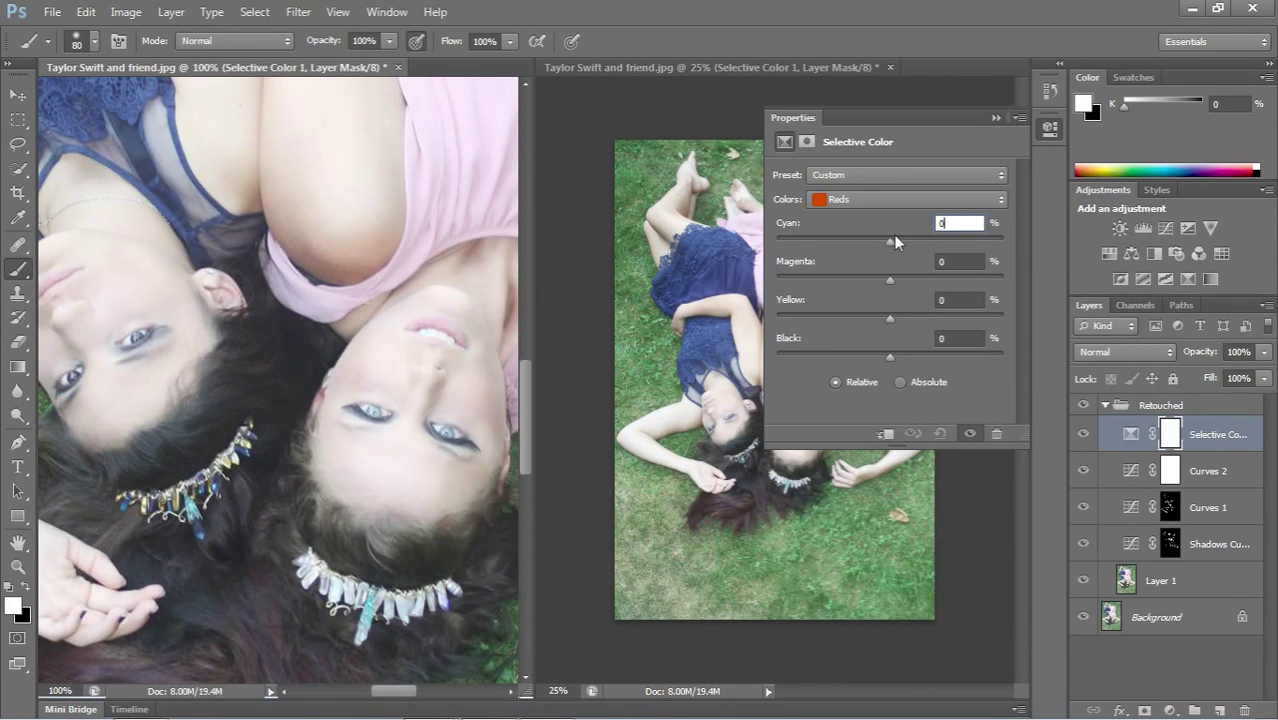
# - Set the Selective Color Reds to Cyan -12%, Magenta +5%, Yellow +17% and Black +34%
pyautogui.moveTo(889, 240)
pyautogui.mouseDown()
pyautogui.moveTo(909, 242)
pyautogui.moveTo(865, 237)
pyautogui.moveTo(909, 242)
pyautogui.moveTo(876, 235)
pyautogui.mouseUp()
pyautogui.moveTo(890, 279)
pyautogui.mouseDown()
pyautogui.moveTo(859, 267)
pyautogui.moveTo(891, 273)
pyautogui.mouseUp()
pyautogui.moveTo(888, 313); pyautogui.dragTo(910, 296)
pyautogui.moveTo(885, 347); pyautogui.dragTo(916, 323)
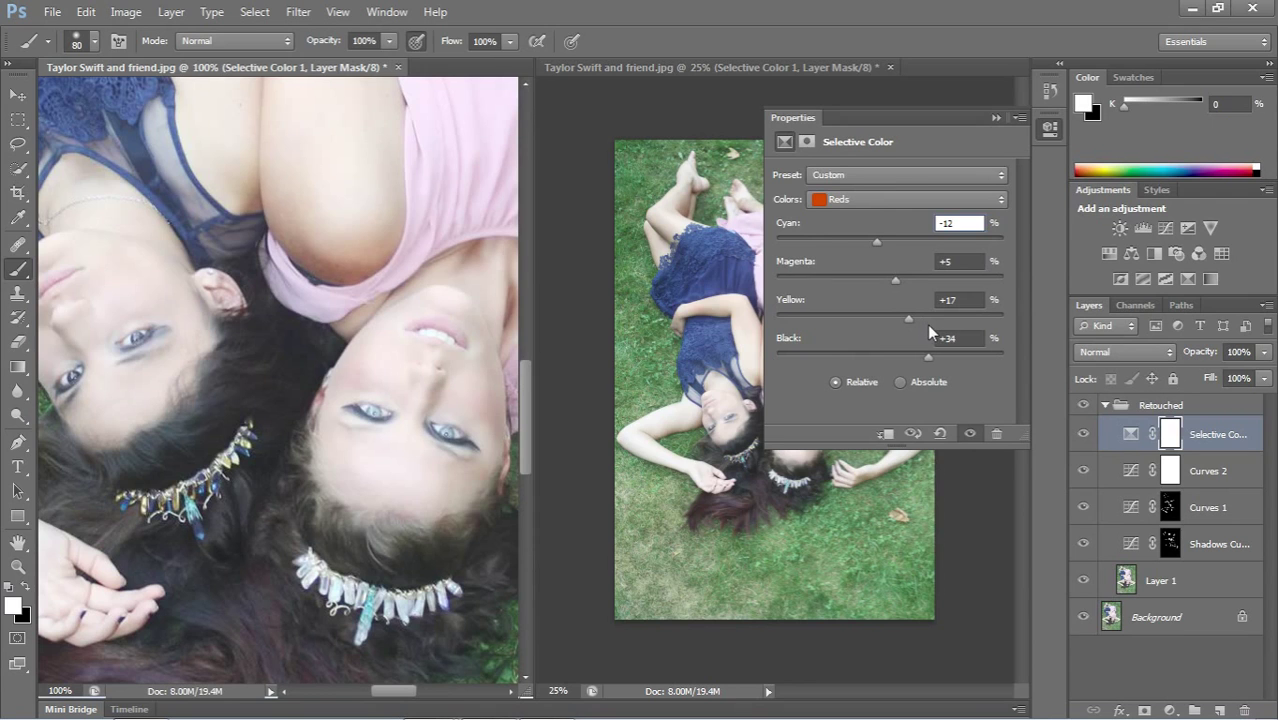
# - Set the Selective Color Yellows to Cyan -12% and Magenta +2%, and raise their Black to deepen the grass
pyautogui.click(890, 198)
pyautogui.click(872, 234)
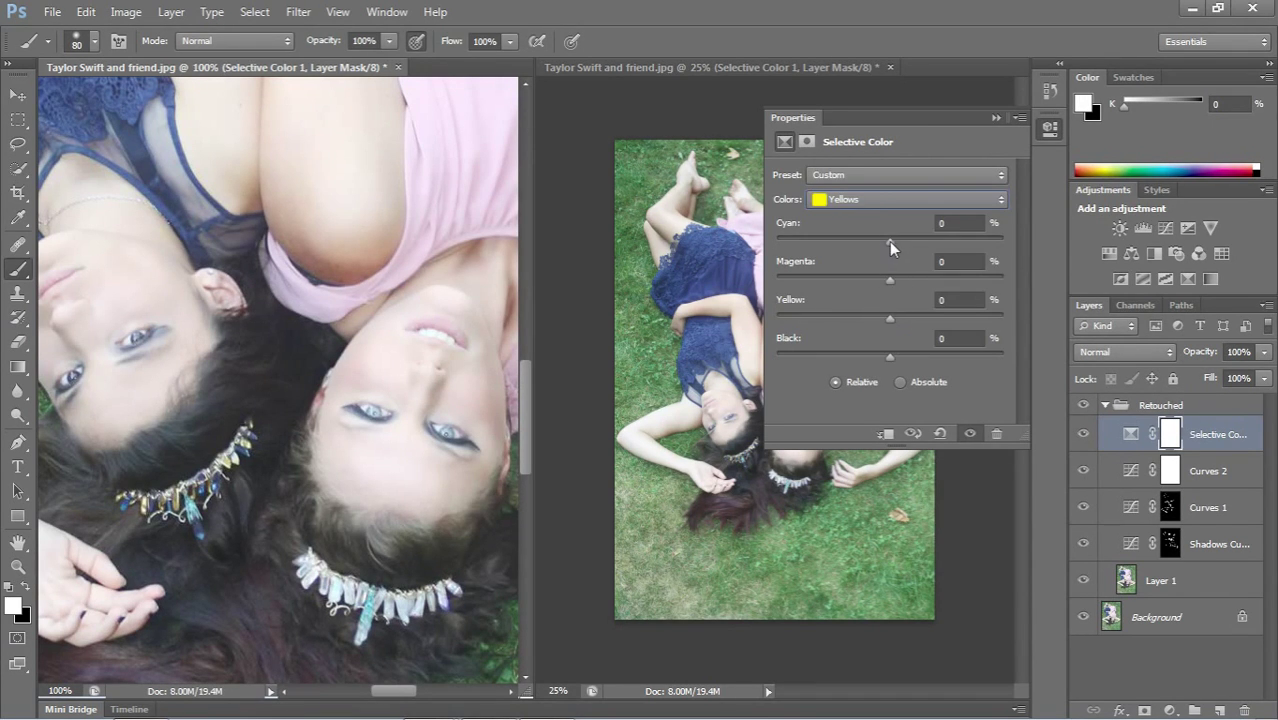
pyautogui.moveTo(887, 239)
pyautogui.mouseDown()
pyautogui.moveTo(851, 237)
pyautogui.moveTo(885, 240)
pyautogui.moveTo(863, 236)
pyautogui.moveTo(874, 236)
pyautogui.mouseUp()
pyautogui.moveTo(883, 277)
pyautogui.mouseDown()
pyautogui.moveTo(843, 269)
pyautogui.moveTo(910, 264)
pyautogui.moveTo(846, 266)
pyautogui.moveTo(889, 260)
pyautogui.mouseUp()
pyautogui.moveTo(826, 233); pyautogui.dragTo(876, 234)
pyautogui.moveTo(355, 224); pyautogui.dragTo(379, 473)
pyautogui.moveTo(393, 344); pyautogui.dragTo(385, 160)
pyautogui.moveTo(160, 335); pyautogui.dragTo(296, 190)
pyautogui.moveTo(236, 314); pyautogui.dragTo(284, 227)
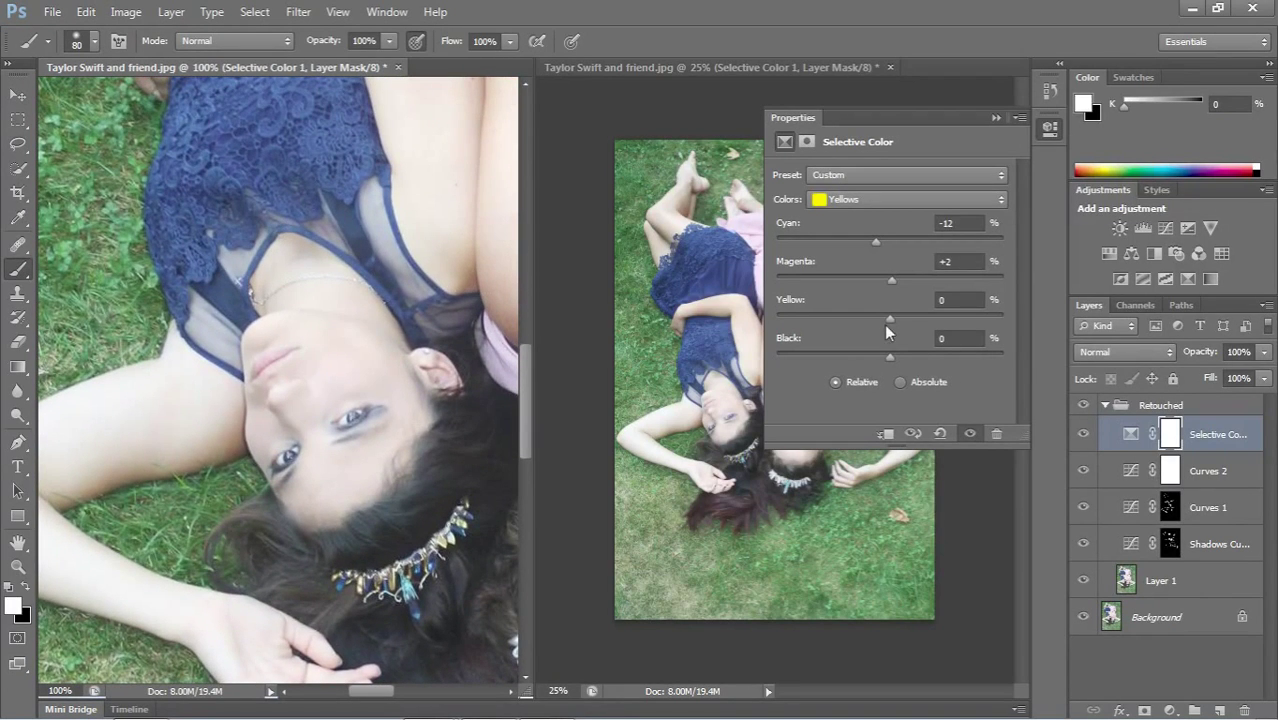
pyautogui.moveTo(889, 354); pyautogui.dragTo(940, 355)
pyautogui.moveTo(843, 342); pyautogui.dragTo(869, 241)
# - Set the Selective Color Blues to Cyan +16%, Yellow +60% and Black +8% to recolor the blue dress
pyautogui.click(879, 203)
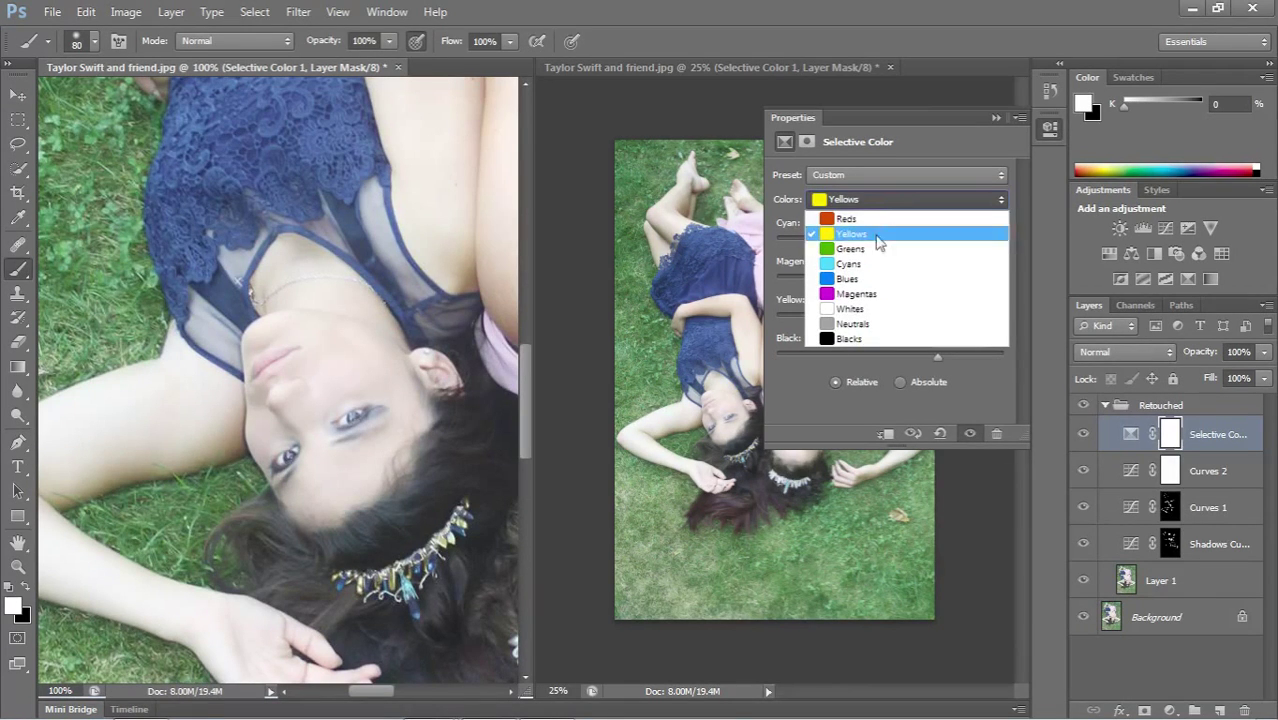
pyautogui.click(859, 273)
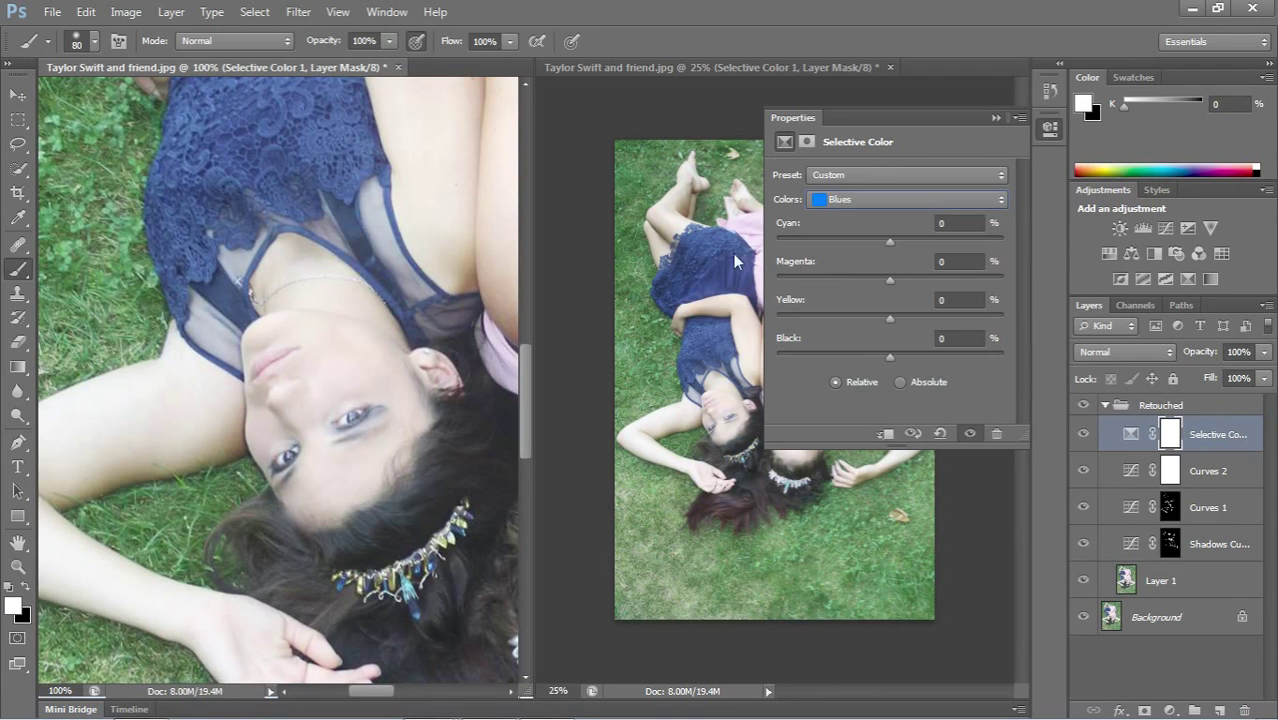
pyautogui.moveTo(360, 157); pyautogui.dragTo(357, 388)
pyautogui.moveTo(312, 240)
pyautogui.mouseDown()
pyautogui.moveTo(340, 308)
pyautogui.moveTo(402, 216)
pyautogui.mouseUp()
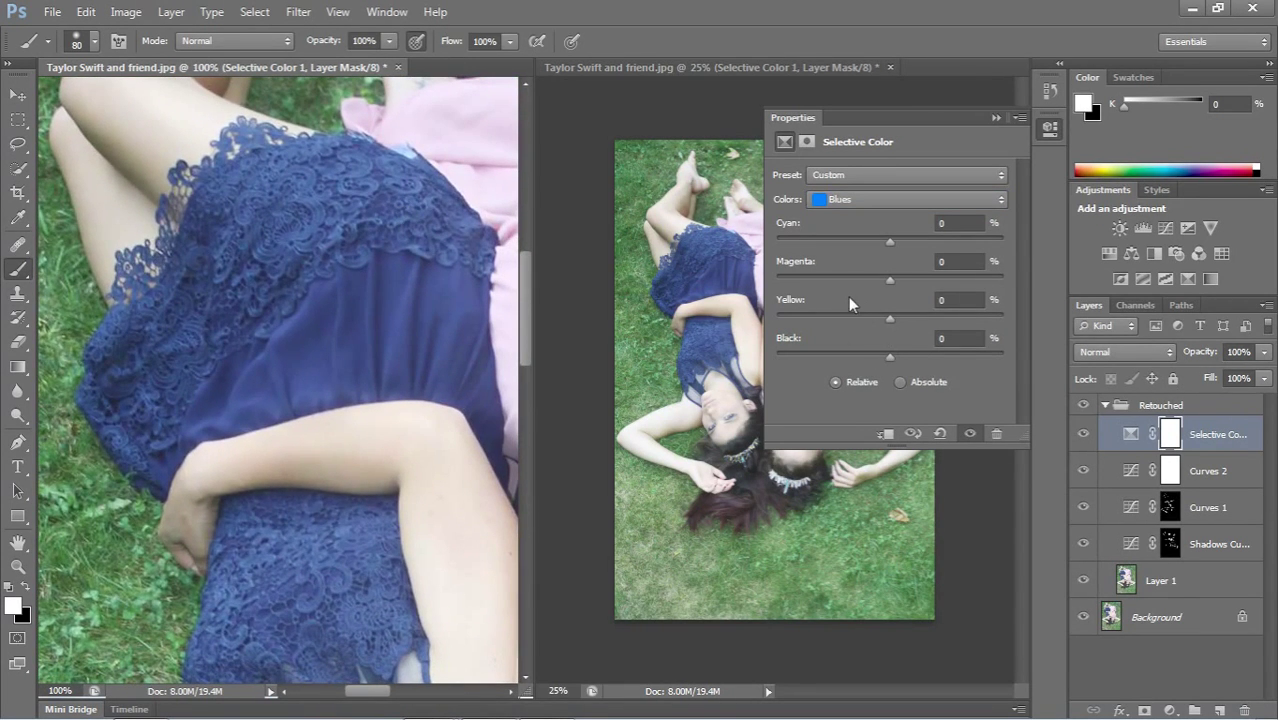
pyautogui.moveTo(884, 318)
pyautogui.mouseDown()
pyautogui.moveTo(851, 314)
pyautogui.moveTo(913, 306)
pyautogui.moveTo(887, 300)
pyautogui.mouseUp()
pyautogui.moveTo(891, 350)
pyautogui.mouseDown()
pyautogui.moveTo(843, 341)
pyautogui.moveTo(923, 333)
pyautogui.moveTo(899, 339)
pyautogui.mouseUp()
pyautogui.moveTo(891, 239); pyautogui.dragTo(911, 221)
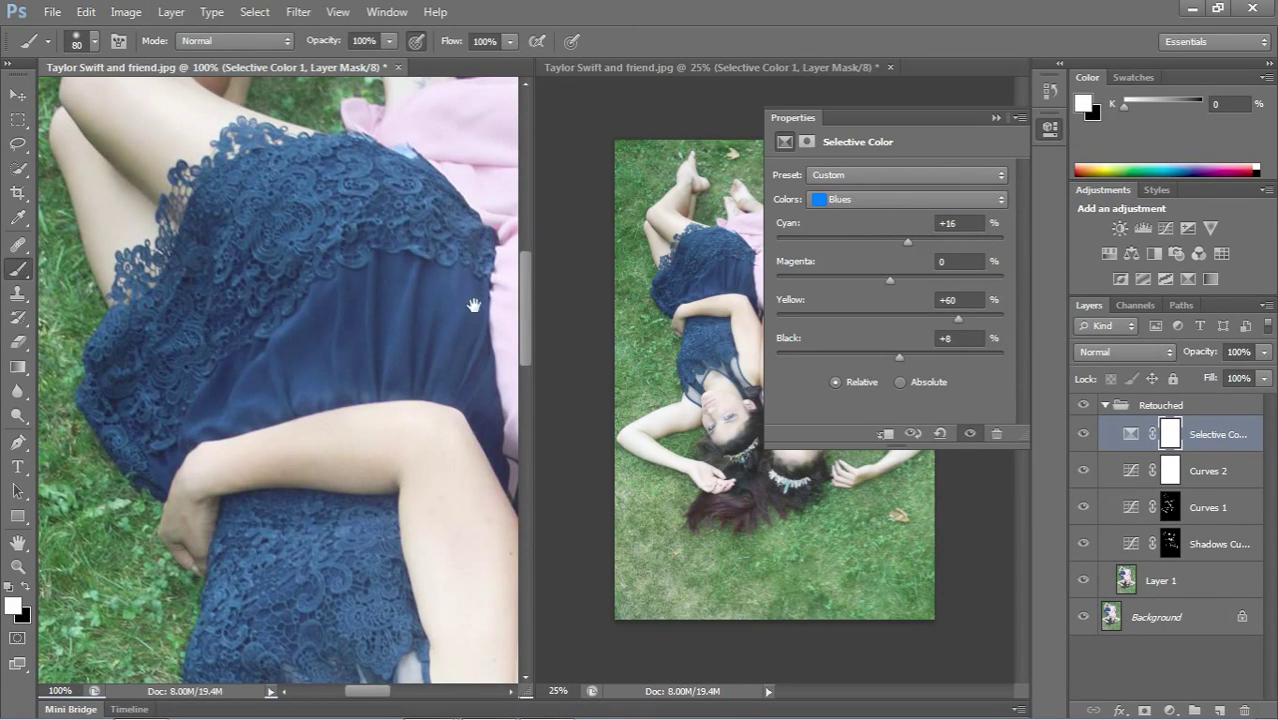
# - Adjust the Selective Color Magentas for the pink dress to Magenta -3%, Yellow +4% and Black +68%, leaving Cyan at 0%
pyautogui.moveTo(470, 305); pyautogui.dragTo(302, 326)
pyautogui.click(845, 200)
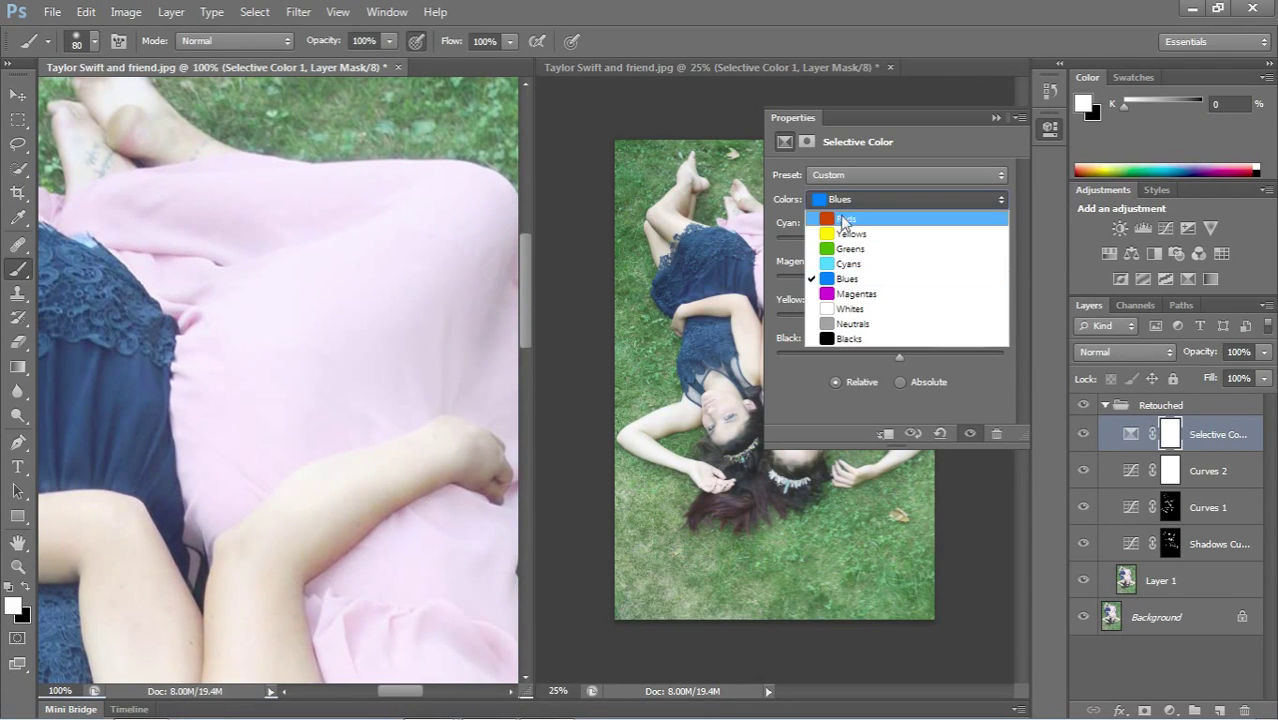
pyautogui.click(855, 298)
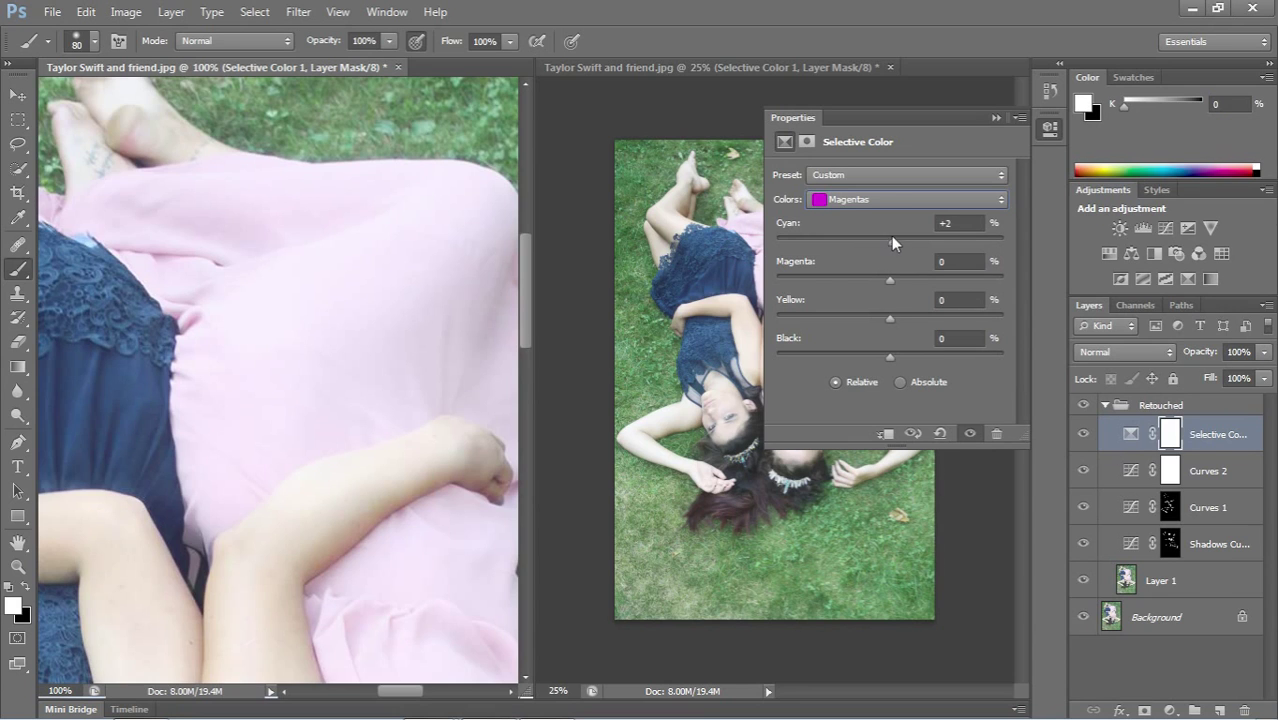
pyautogui.moveTo(891, 235); pyautogui.dragTo(918, 262)
pyautogui.moveTo(894, 355); pyautogui.dragTo(853, 348)
pyautogui.moveTo(948, 358); pyautogui.dragTo(962, 350)
pyautogui.moveTo(884, 316); pyautogui.dragTo(884, 276)
# - Check the effect of the color changes by hiding and showing the Retouched group
pyautogui.click(1130, 433)
pyautogui.click(1083, 405)
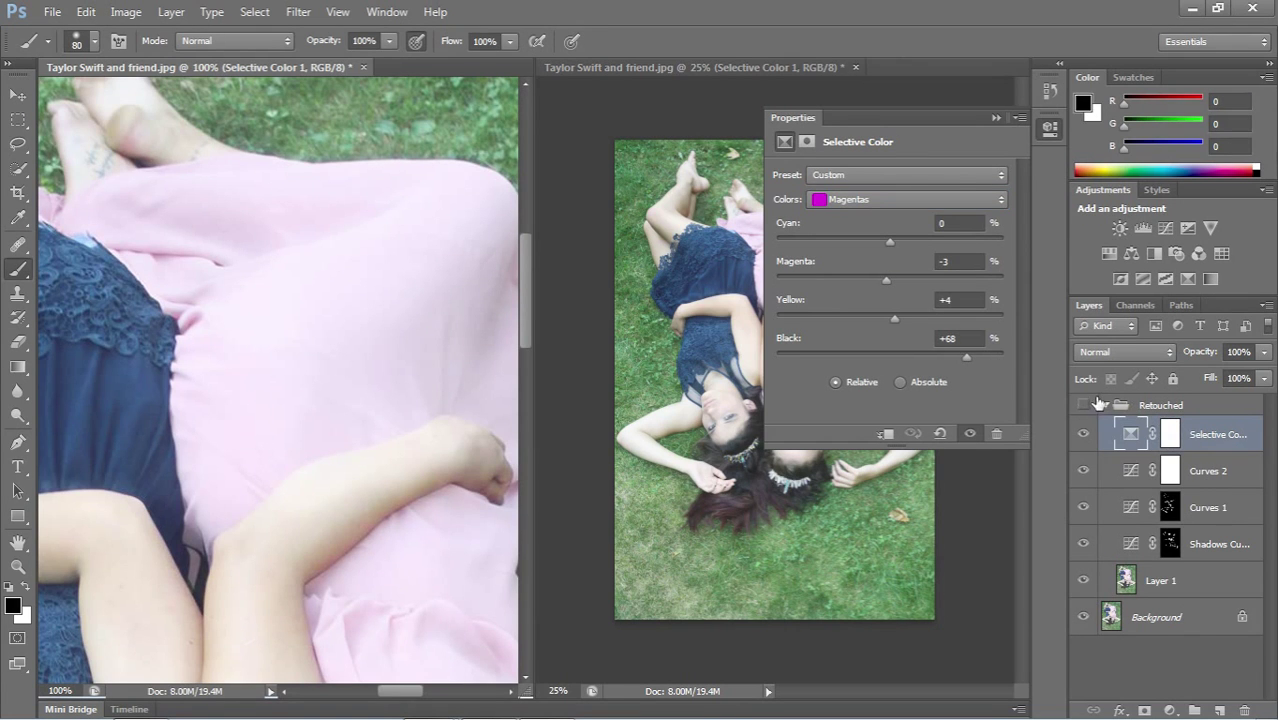
pyautogui.click(1083, 405)
pyautogui.click(1104, 405)
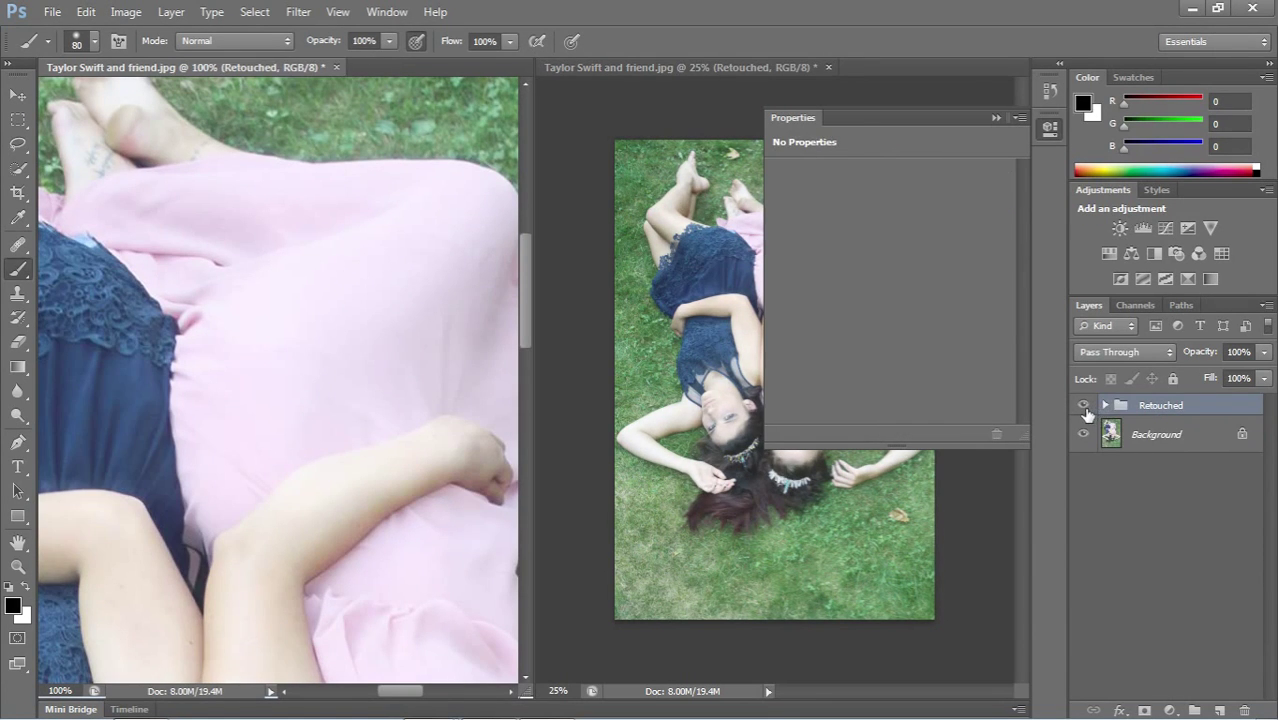
pyautogui.click(1083, 405)
pyautogui.click(1083, 405)
# - Switch to the Move tool and frame both women's upper bodies at 66.67% with the adjustment settings closed
pyautogui.click(312, 163)
pyautogui.click(626, 293)
pyautogui.click(18, 95)
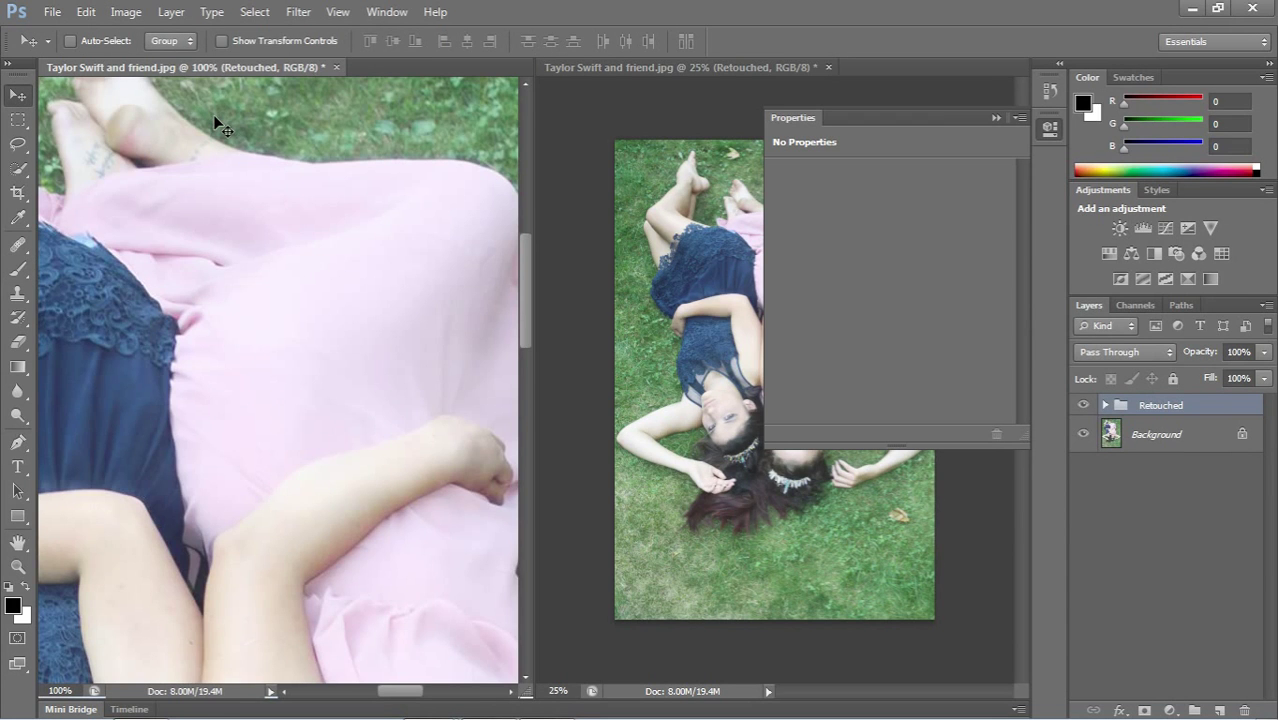
pyautogui.hotkey('ctrl', '-')
pyautogui.hotkey('ctrl', '-')
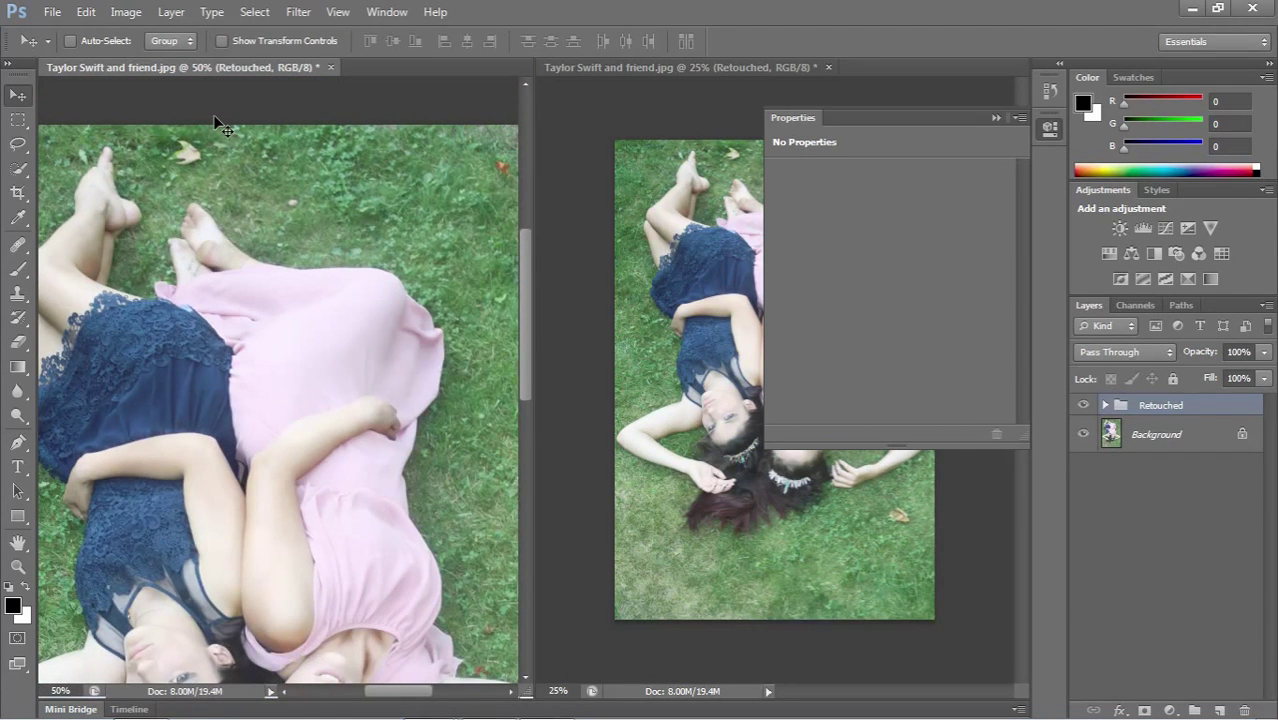
pyautogui.hotkey('ctrl', '+')
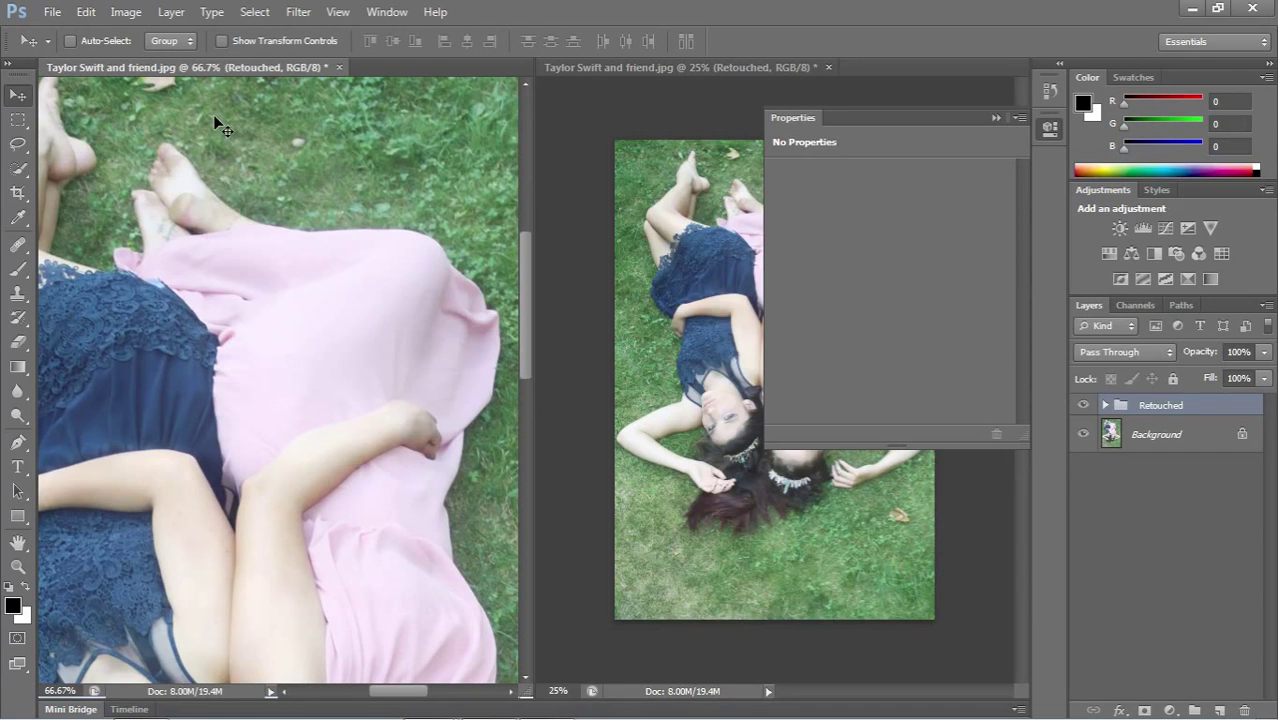
pyautogui.click(994, 118)
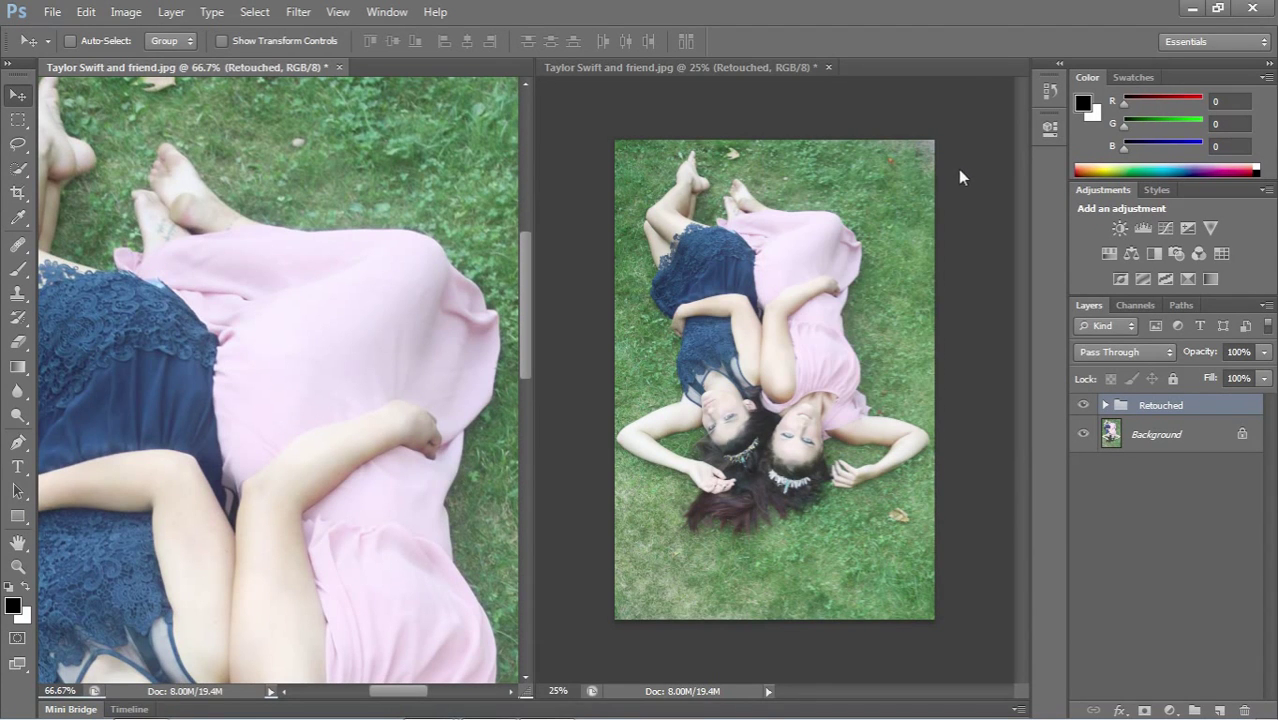
pyautogui.moveTo(525, 287); pyautogui.dragTo(524, 340)
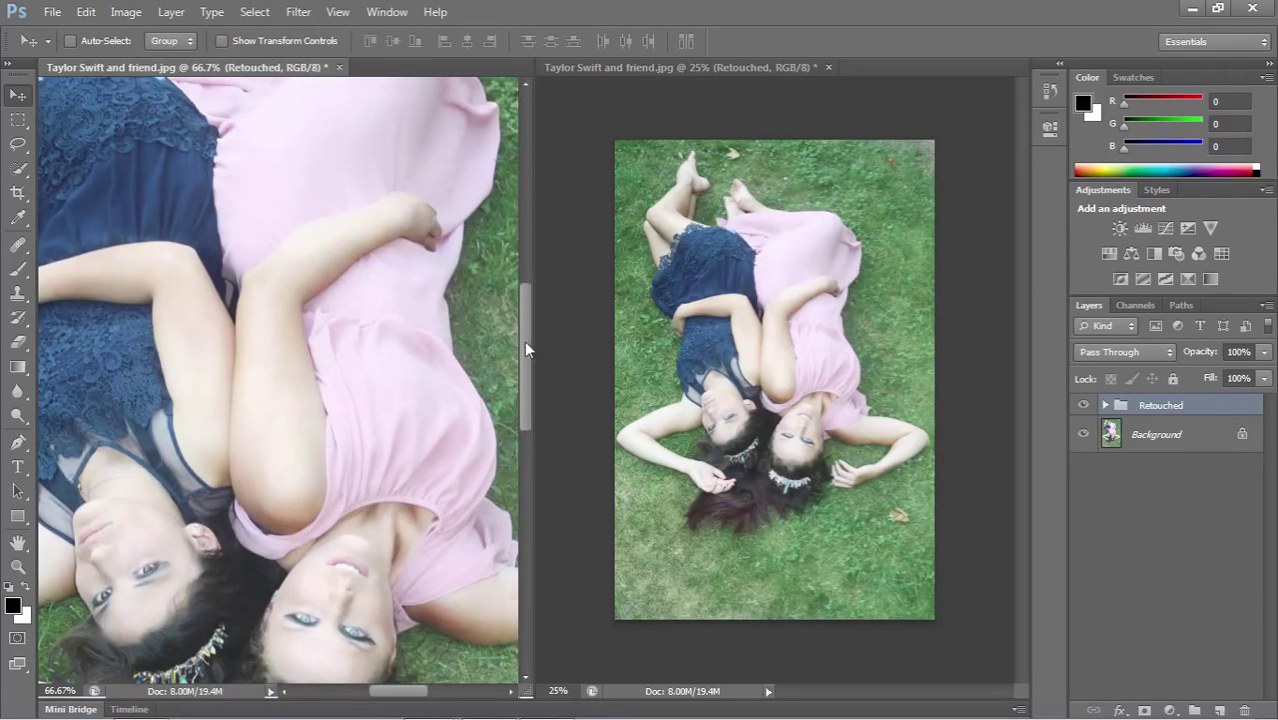
# - Compare the original and retouched versions of the photo several times at the wider zoom
pyautogui.click(1104, 405)
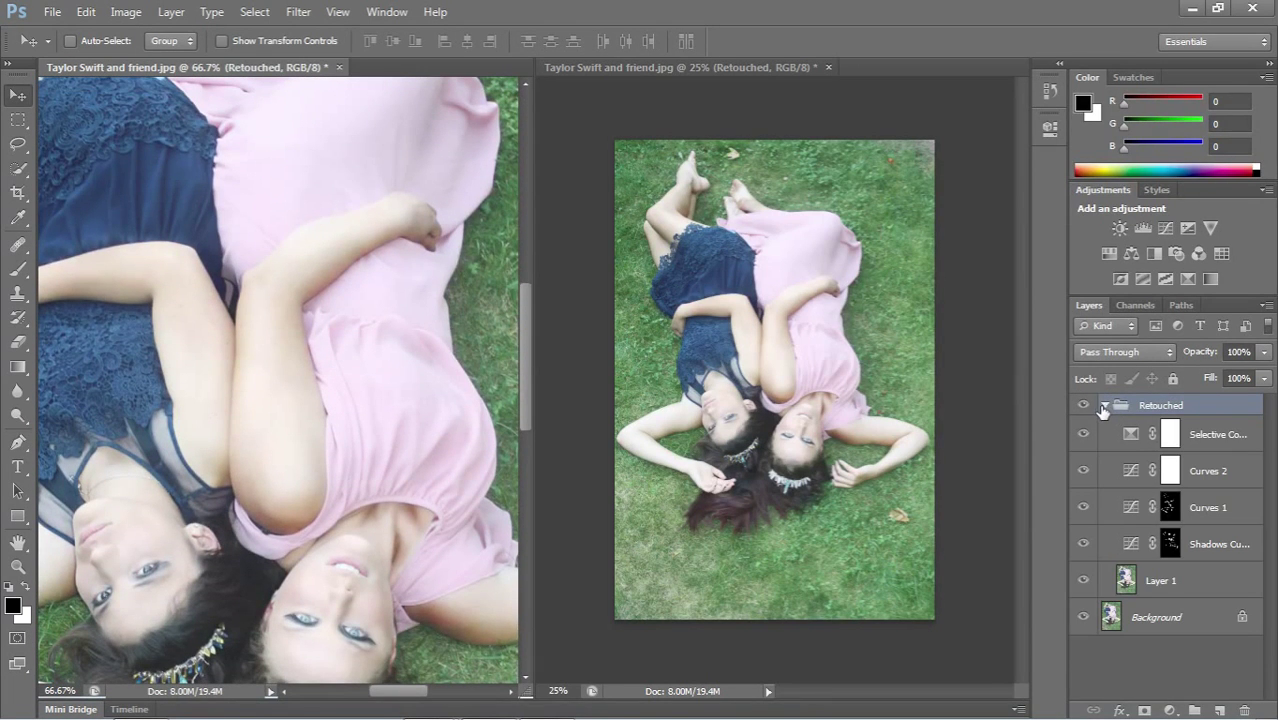
pyautogui.click(1103, 405)
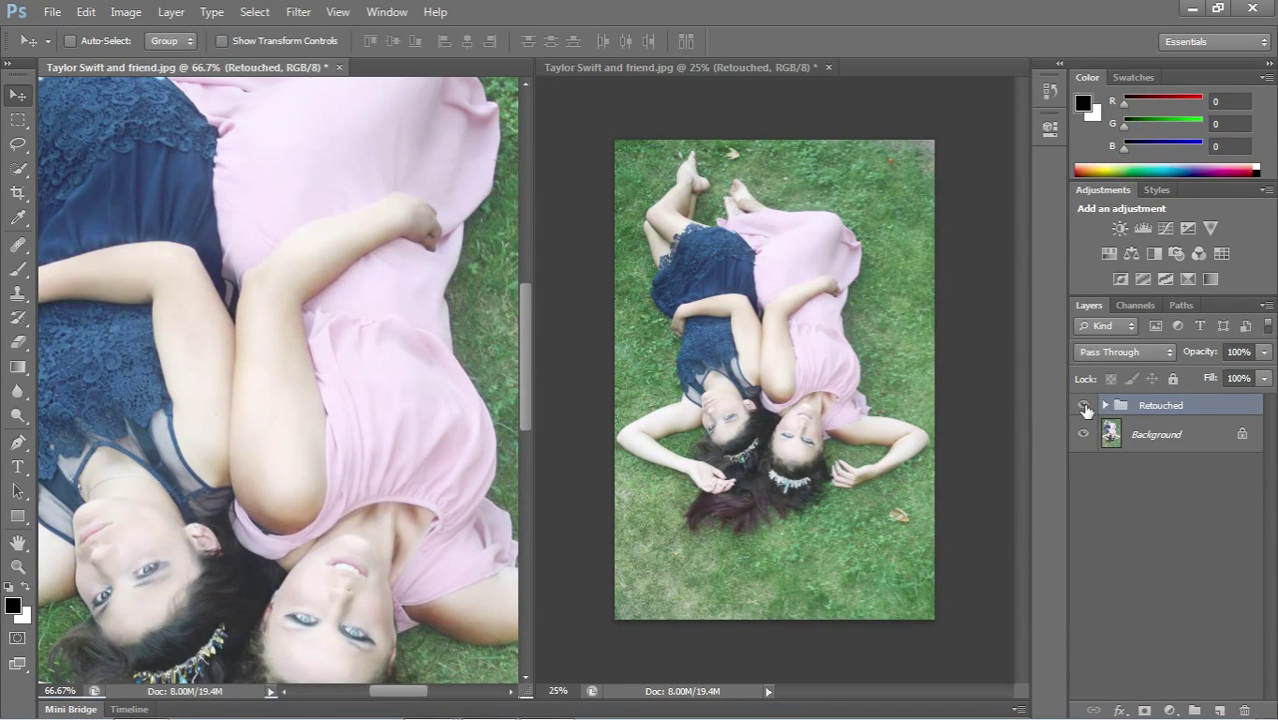
pyautogui.click(1085, 406)
pyautogui.click(1085, 406)
pyautogui.click(1085, 406)
pyautogui.click(1085, 406)
pyautogui.click(1084, 406)
pyautogui.click(1084, 406)
# - Add a Black & White adjustment layer above the Selective Color layer and set its blend mode to Luminosity
pyautogui.click(1105, 405)
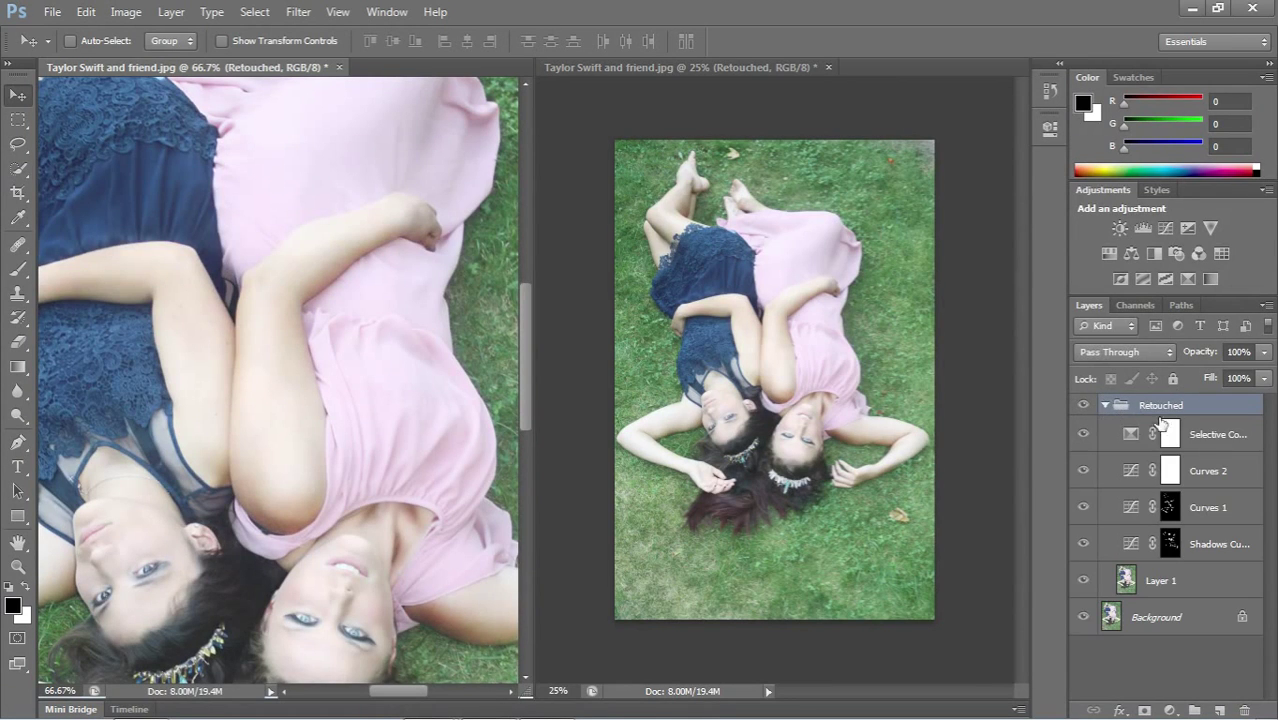
pyautogui.click(1220, 438)
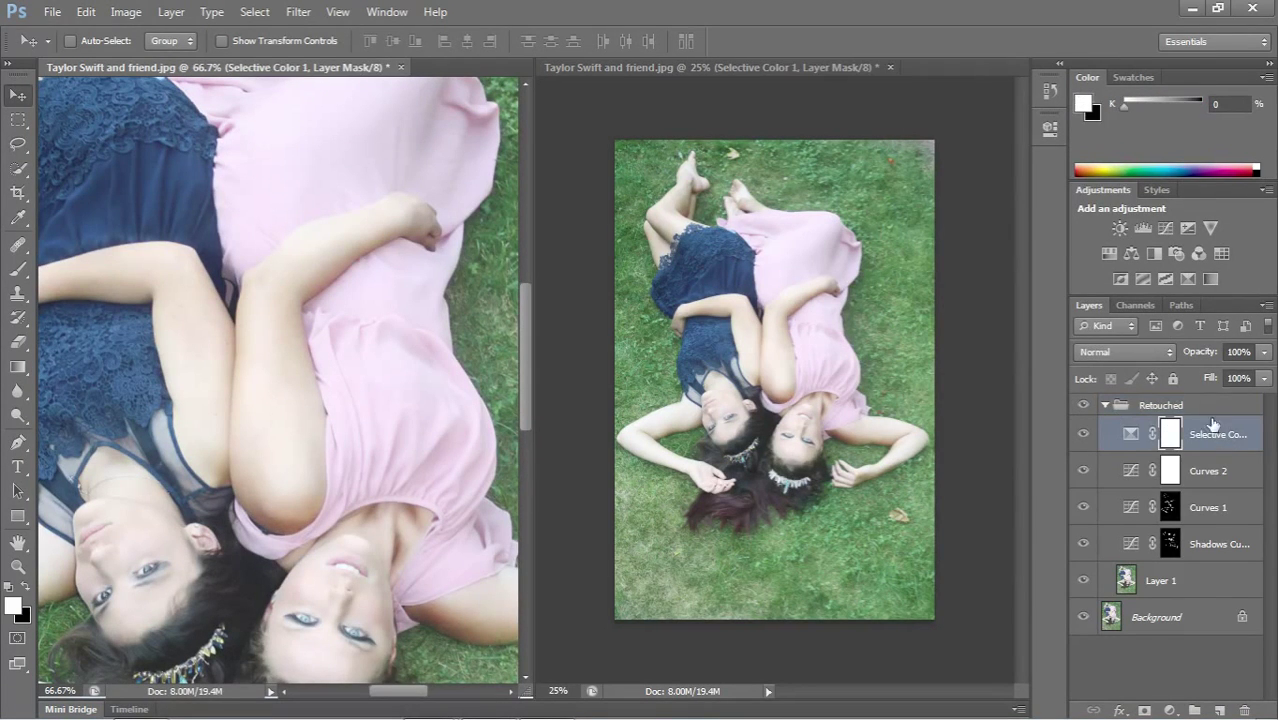
pyautogui.click(1153, 253)
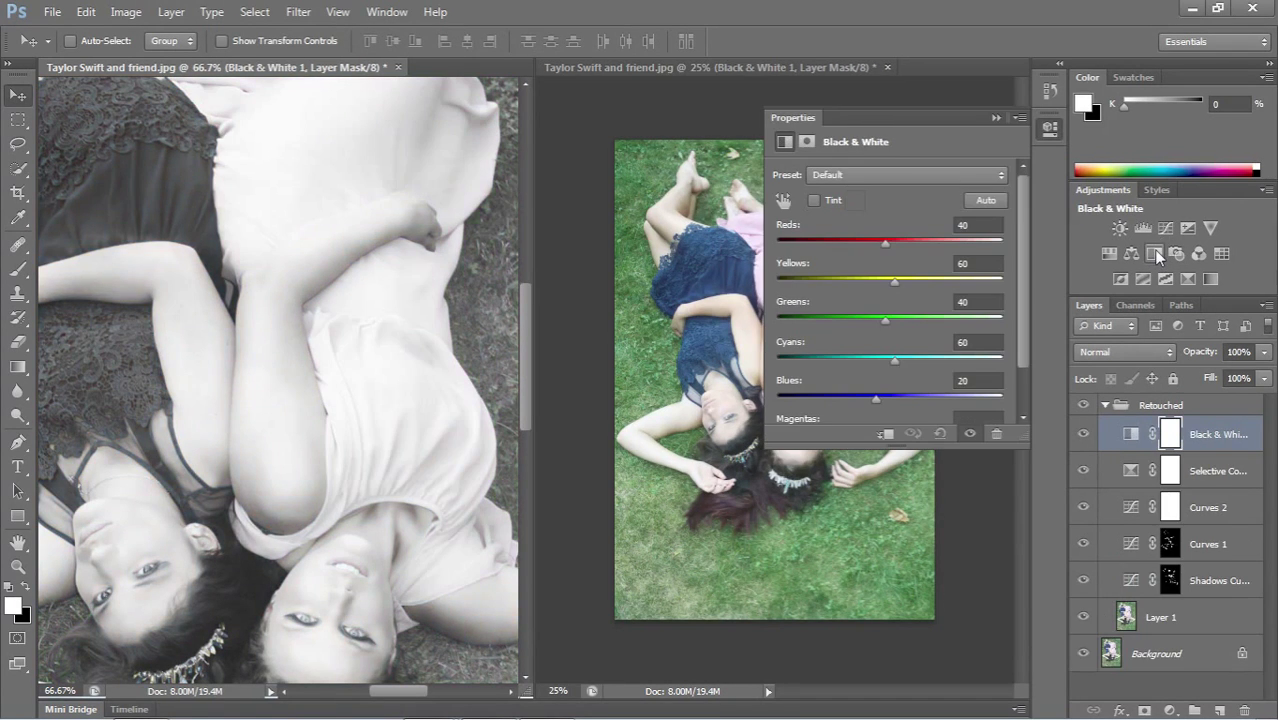
pyautogui.click(1102, 352)
pyautogui.click(1086, 474)
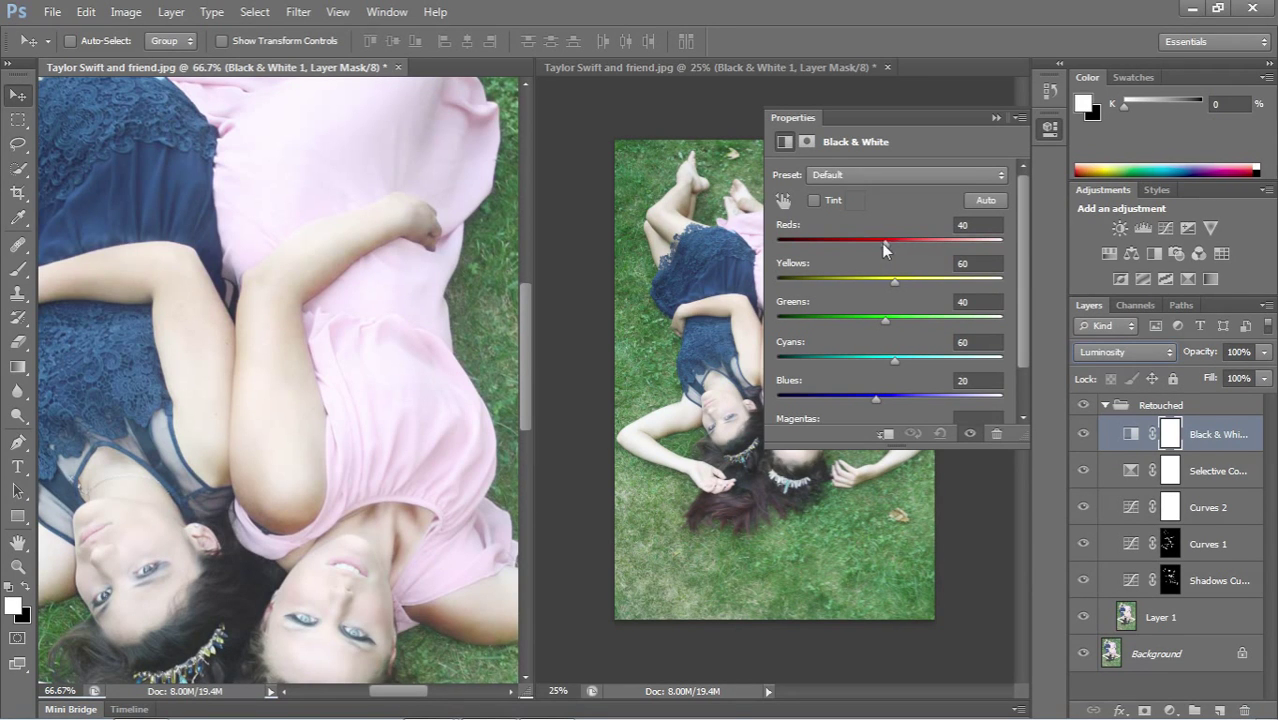
# - Set the Black & White layer's Reds to -24 and Yellows to 15, and close its settings
pyautogui.moveTo(884, 238); pyautogui.dragTo(855, 235)
pyautogui.click(893, 275)
pyautogui.moveTo(893, 275)
pyautogui.mouseDown()
pyautogui.moveTo(847, 264)
pyautogui.moveTo(903, 263)
pyautogui.moveTo(874, 266)
pyautogui.mouseUp()
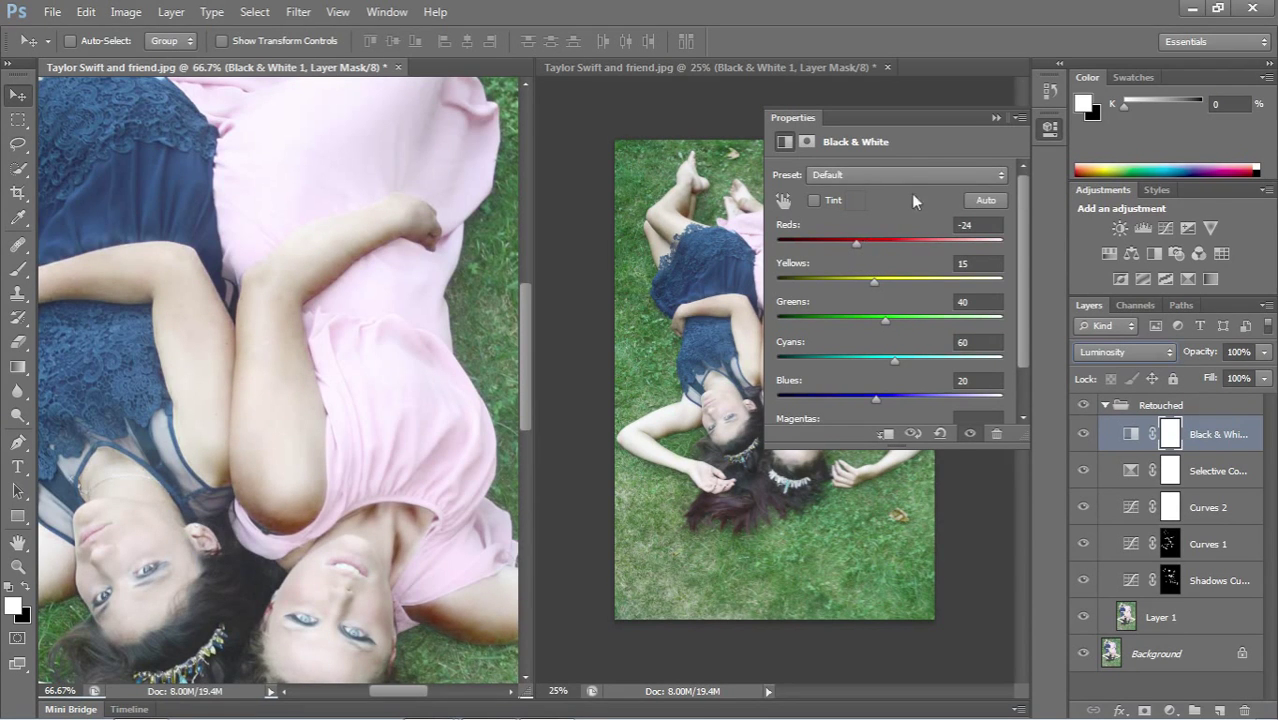
pyautogui.click(995, 119)
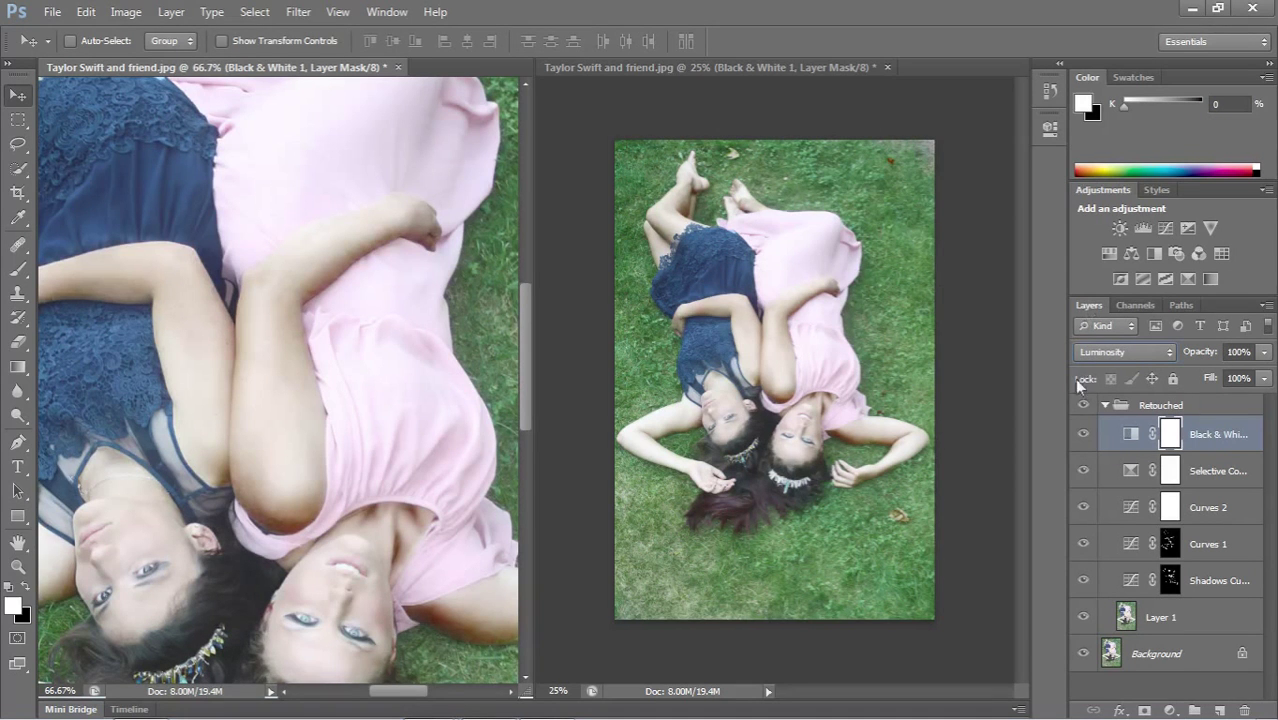
# - Compare the image with and without the Black & White layer and inspect the faces and hair
pyautogui.click(1082, 434)
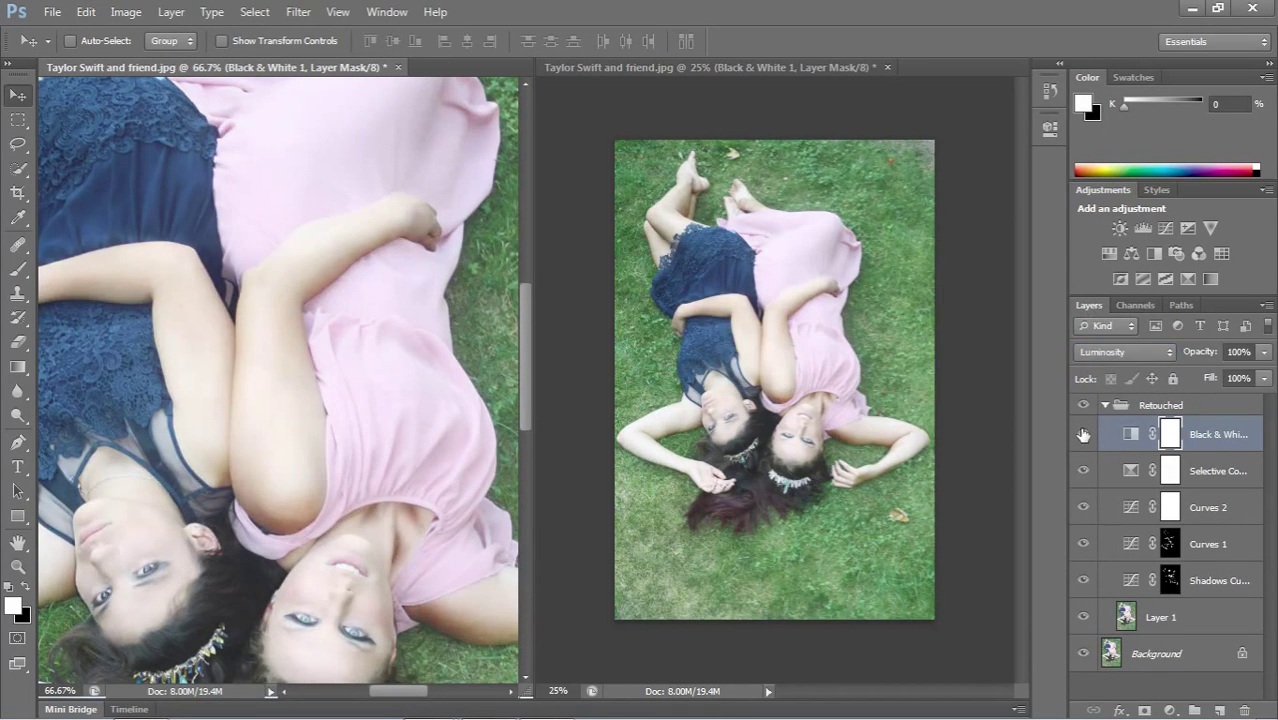
pyautogui.click(1082, 434)
pyautogui.click(1082, 434)
pyautogui.click(1083, 434)
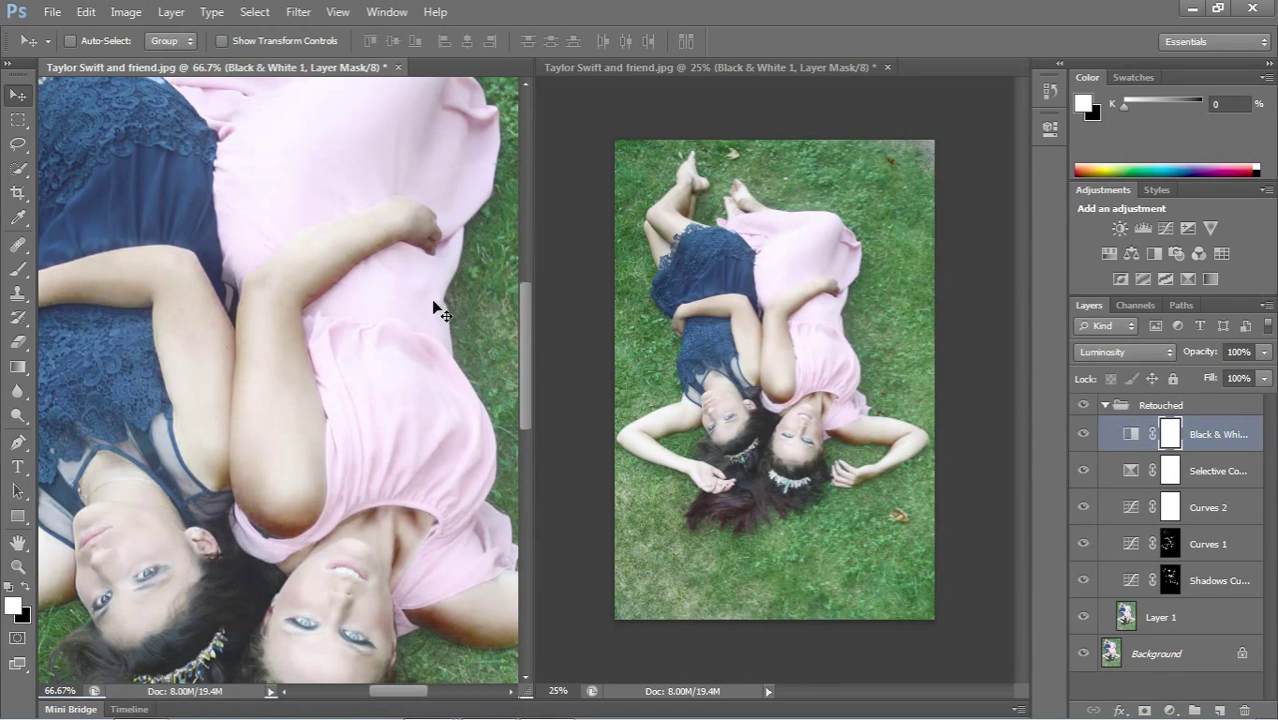
pyautogui.moveTo(434, 305); pyautogui.dragTo(718, 252)
pyautogui.moveTo(510, 360); pyautogui.dragTo(255, 150)
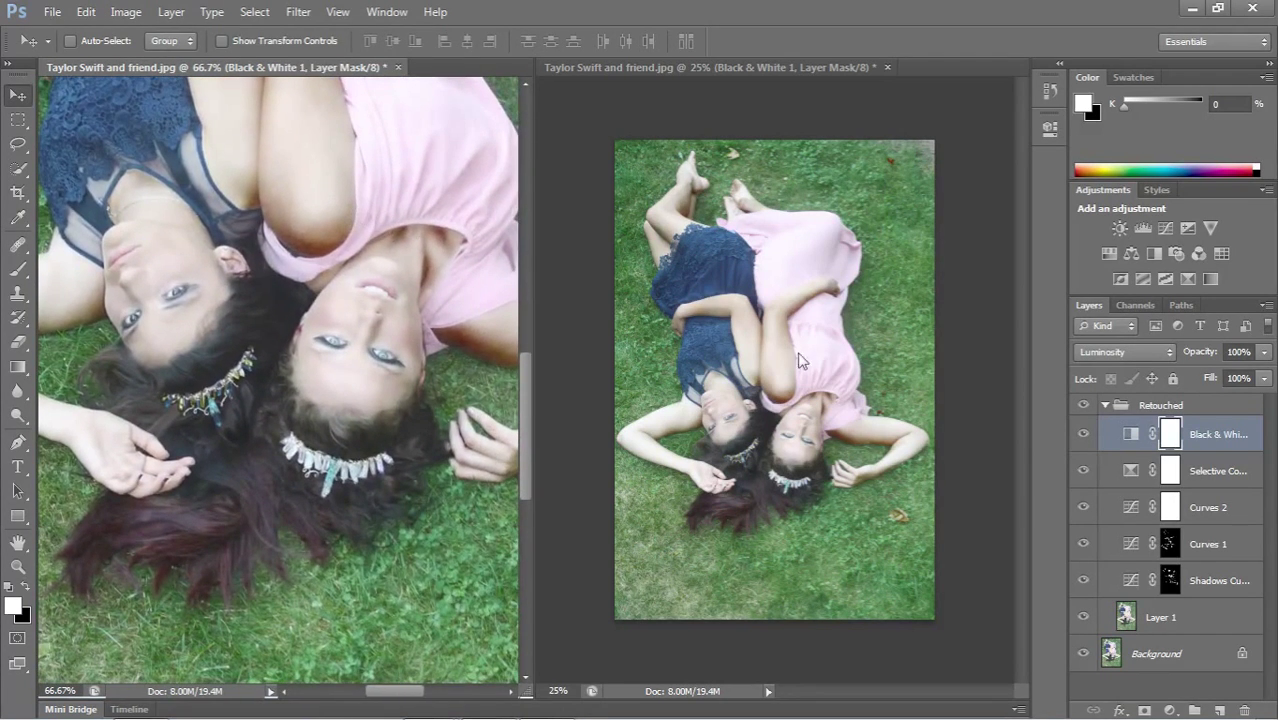
# - Set the Black & White layer's Blues to 5, Magentas to -57 and Greens to -43, and close its settings
pyautogui.click(1128, 436)
pyautogui.doubleClick(1124, 438)
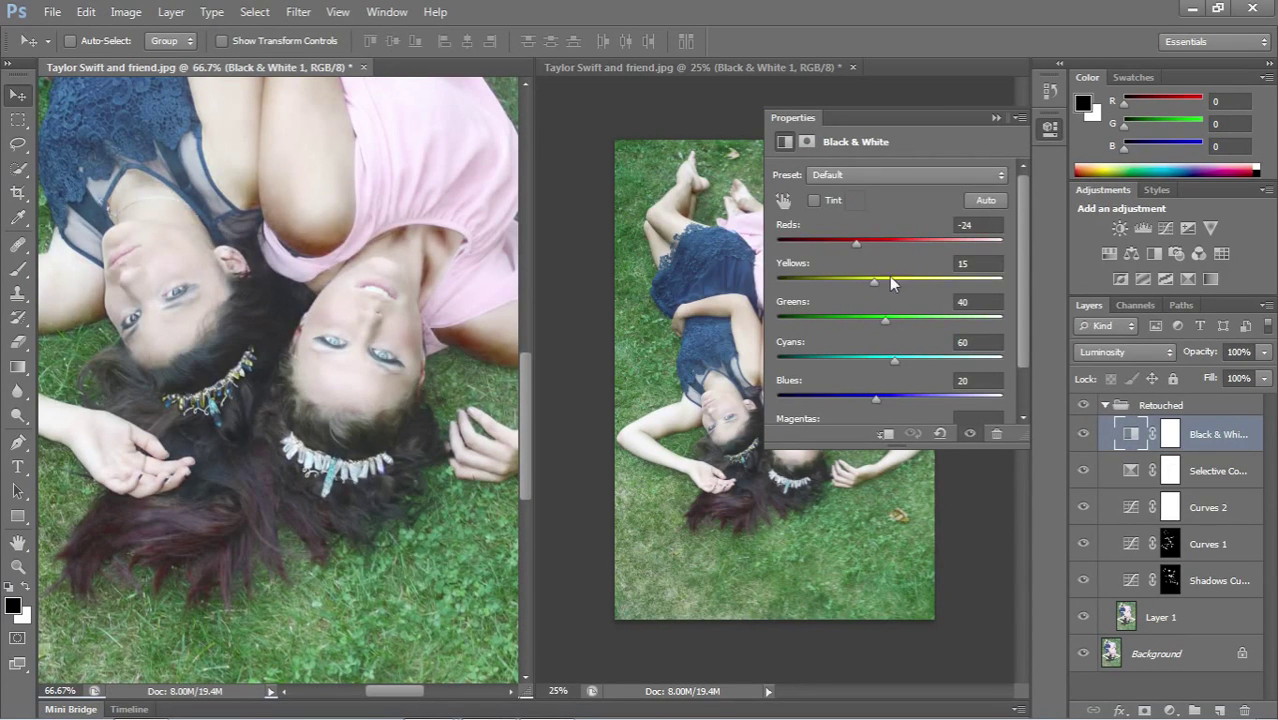
pyautogui.scroll(-3, 1012, 288)
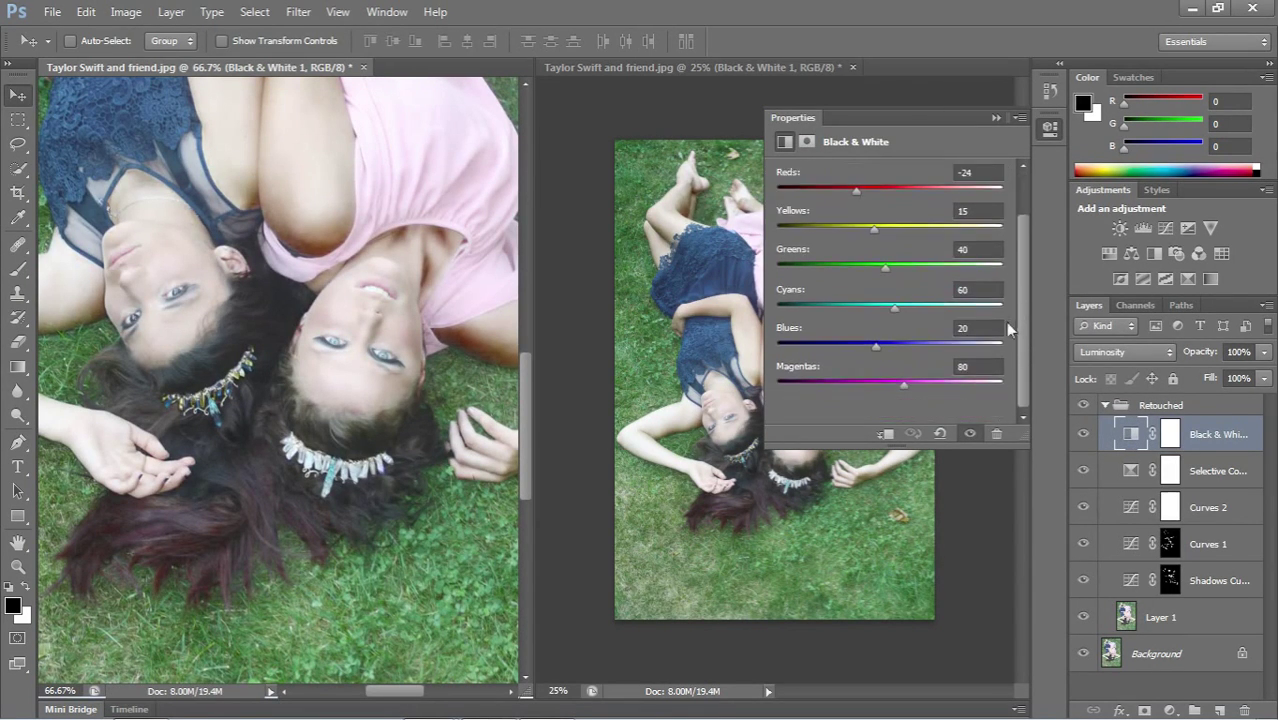
pyautogui.moveTo(875, 344)
pyautogui.mouseDown()
pyautogui.moveTo(838, 348)
pyautogui.moveTo(899, 335)
pyautogui.moveTo(796, 338)
pyautogui.moveTo(903, 336)
pyautogui.moveTo(868, 337)
pyautogui.mouseUp()
pyautogui.moveTo(906, 381); pyautogui.dragTo(857, 381)
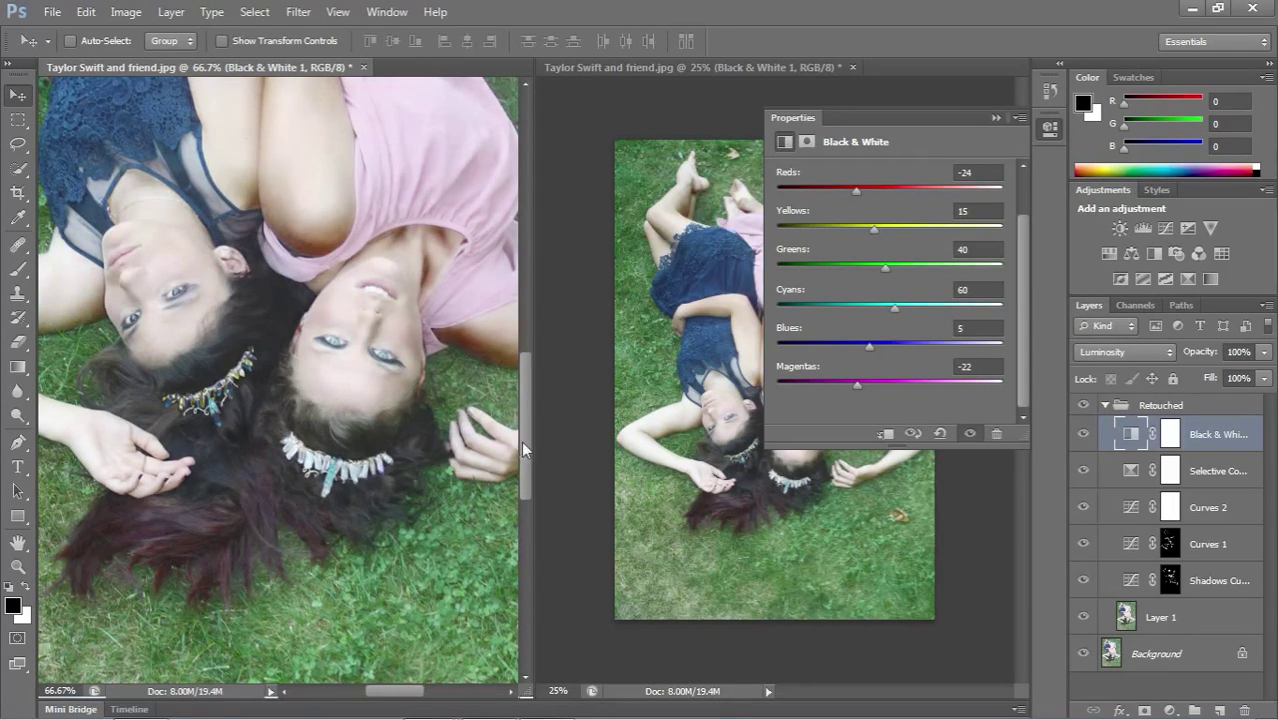
pyautogui.moveTo(523, 450); pyautogui.dragTo(530, 350)
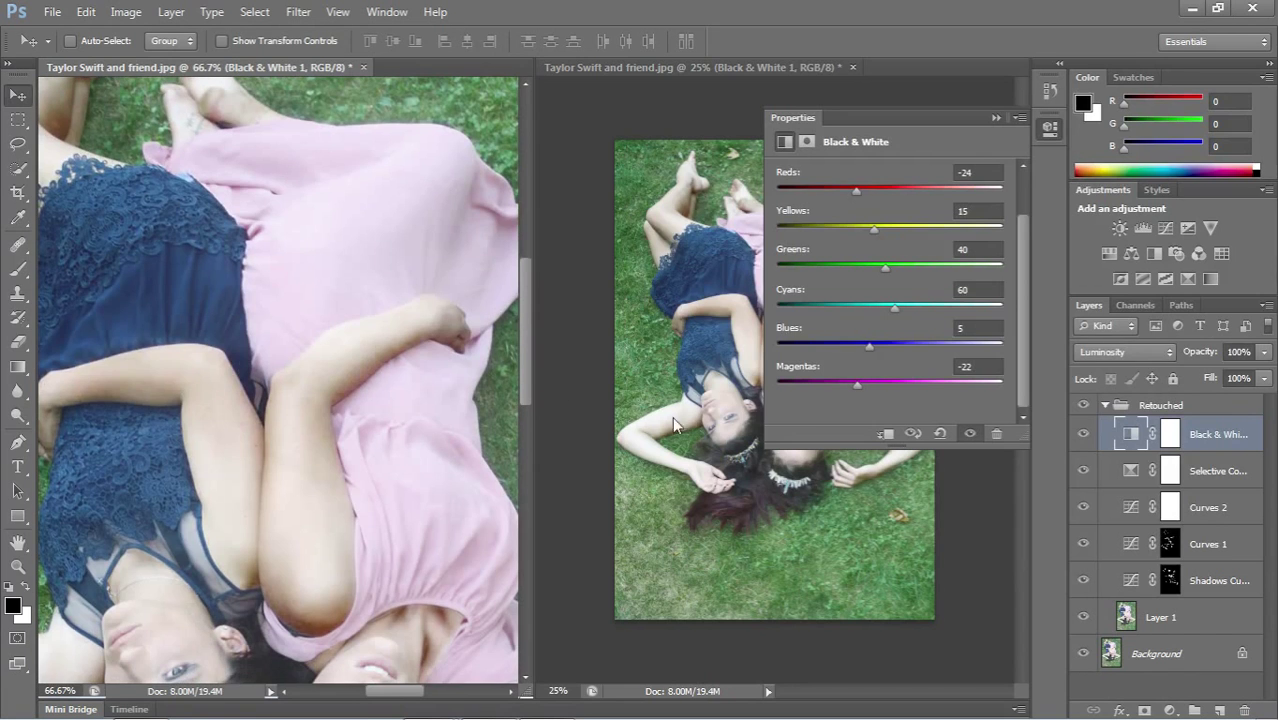
pyautogui.moveTo(853, 379)
pyautogui.mouseDown()
pyautogui.moveTo(817, 372)
pyautogui.moveTo(836, 374)
pyautogui.mouseUp()
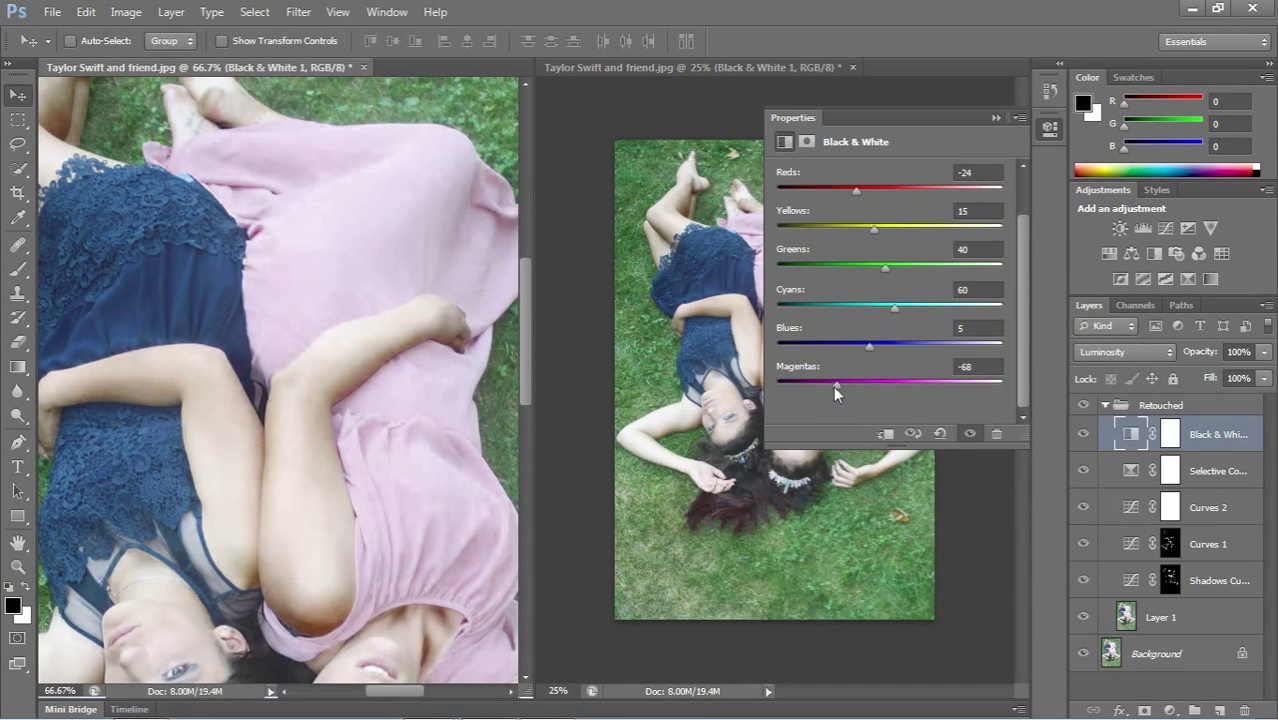
pyautogui.moveTo(835, 386)
pyautogui.mouseDown()
pyautogui.moveTo(859, 386)
pyautogui.moveTo(840, 380)
pyautogui.mouseUp()
pyautogui.moveTo(884, 267); pyautogui.dragTo(844, 263)
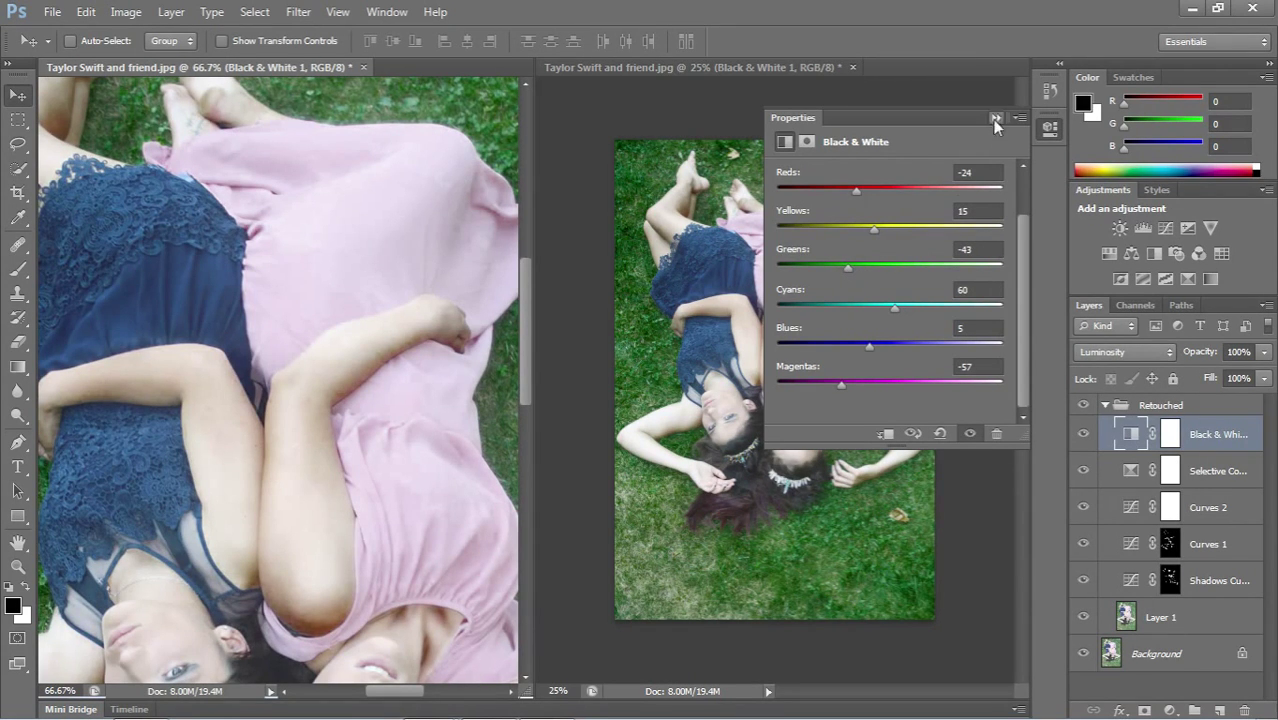
pyautogui.click(995, 119)
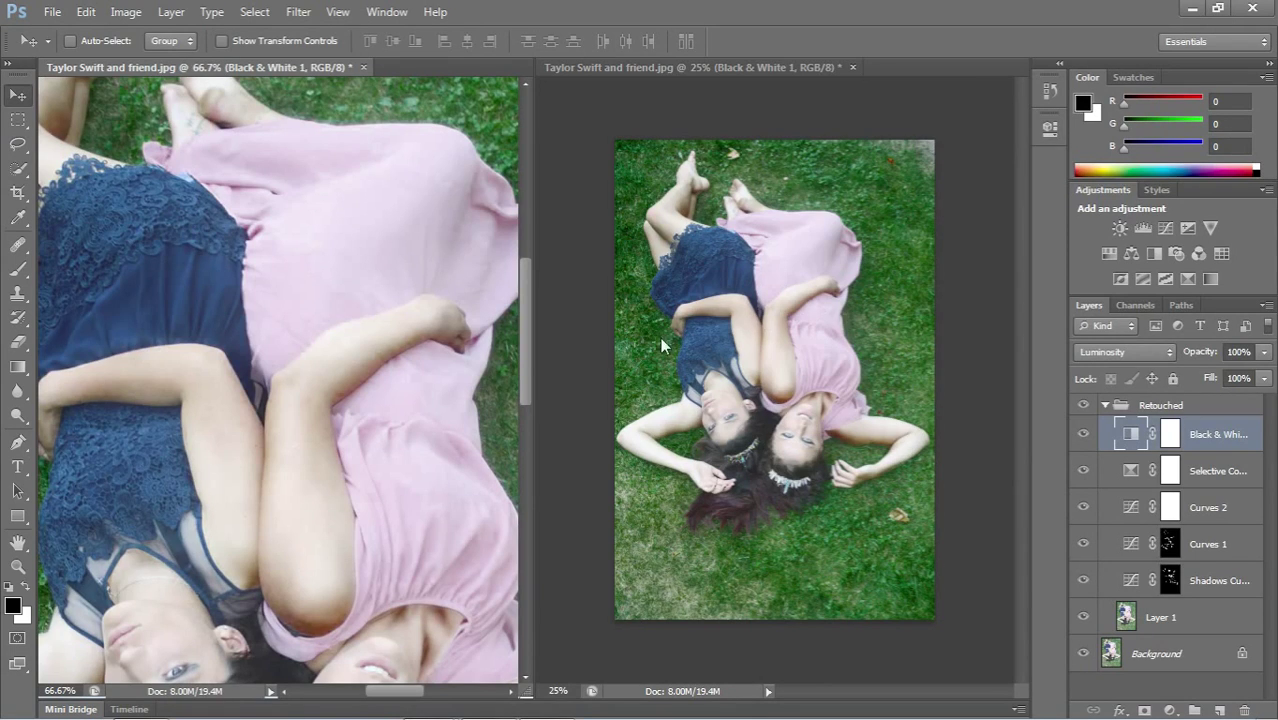
# - Inspect the dresses, faces and grass up close and compare the photo with and without the Retouched group
pyautogui.moveTo(437, 356); pyautogui.dragTo(556, 138)
pyautogui.moveTo(406, 307); pyautogui.dragTo(12, 389)
pyautogui.moveTo(273, 237); pyautogui.dragTo(342, 162)
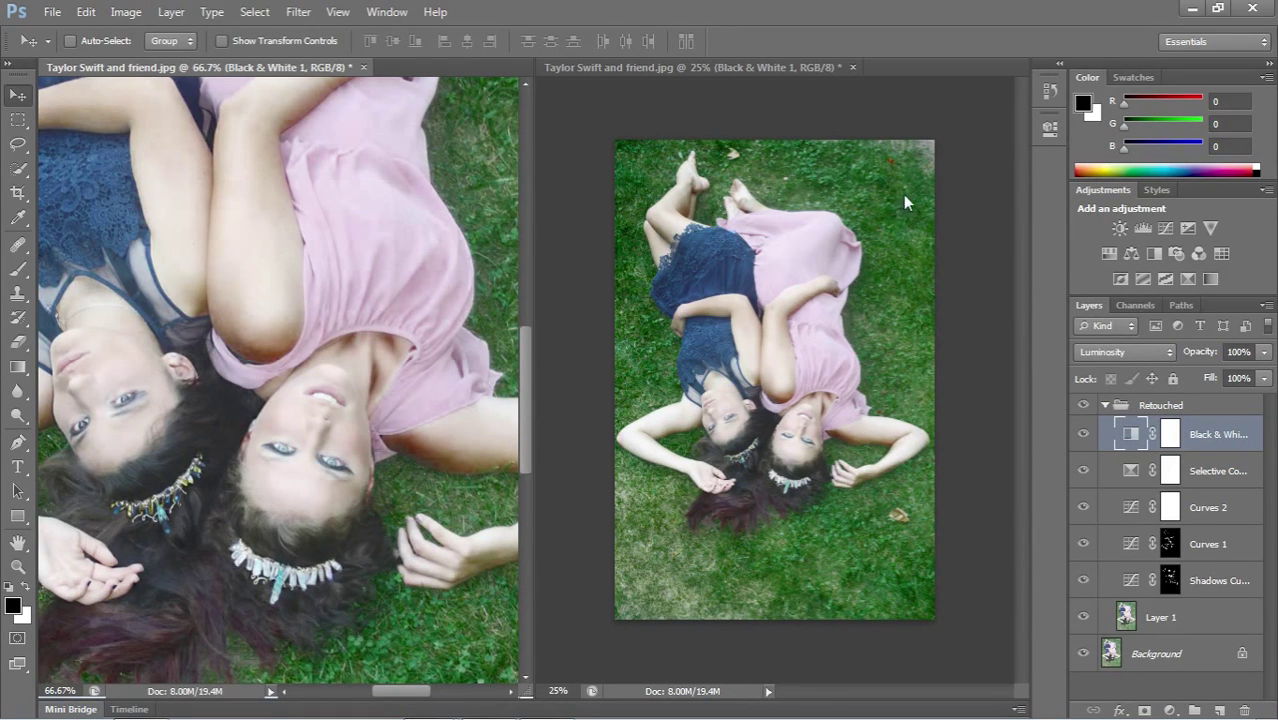
pyautogui.click(1105, 405)
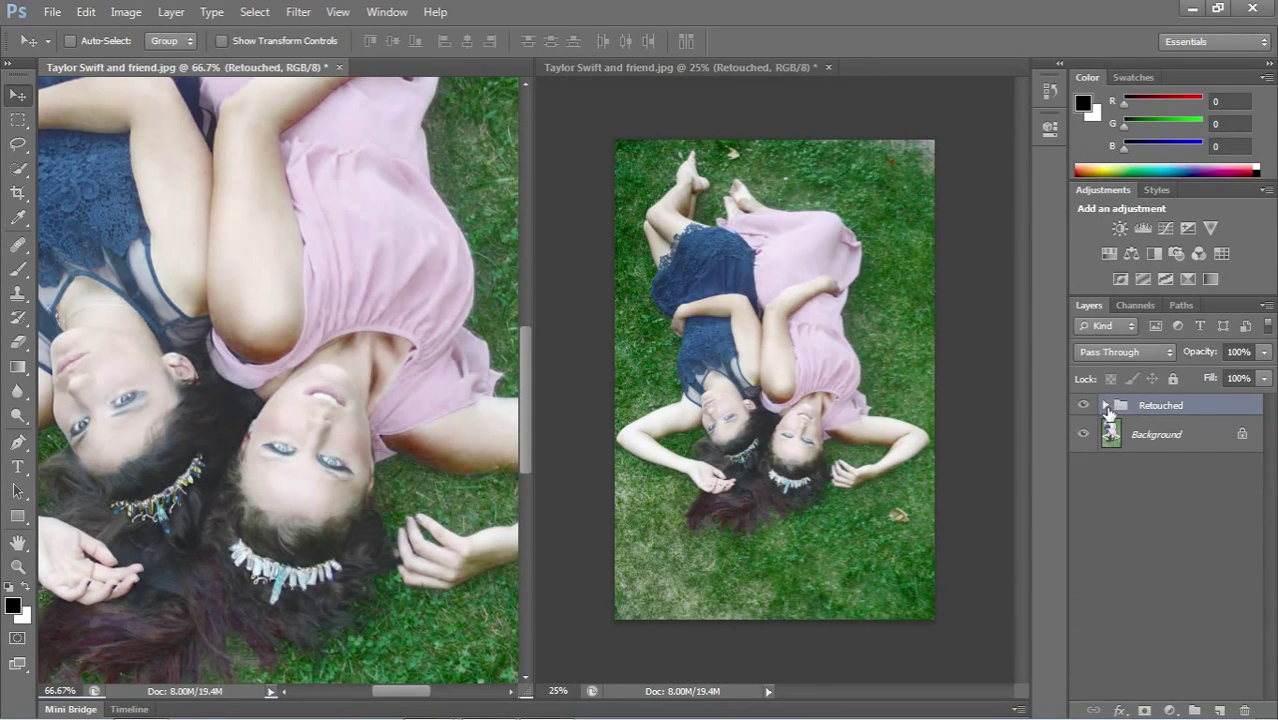
pyautogui.click(1082, 406)
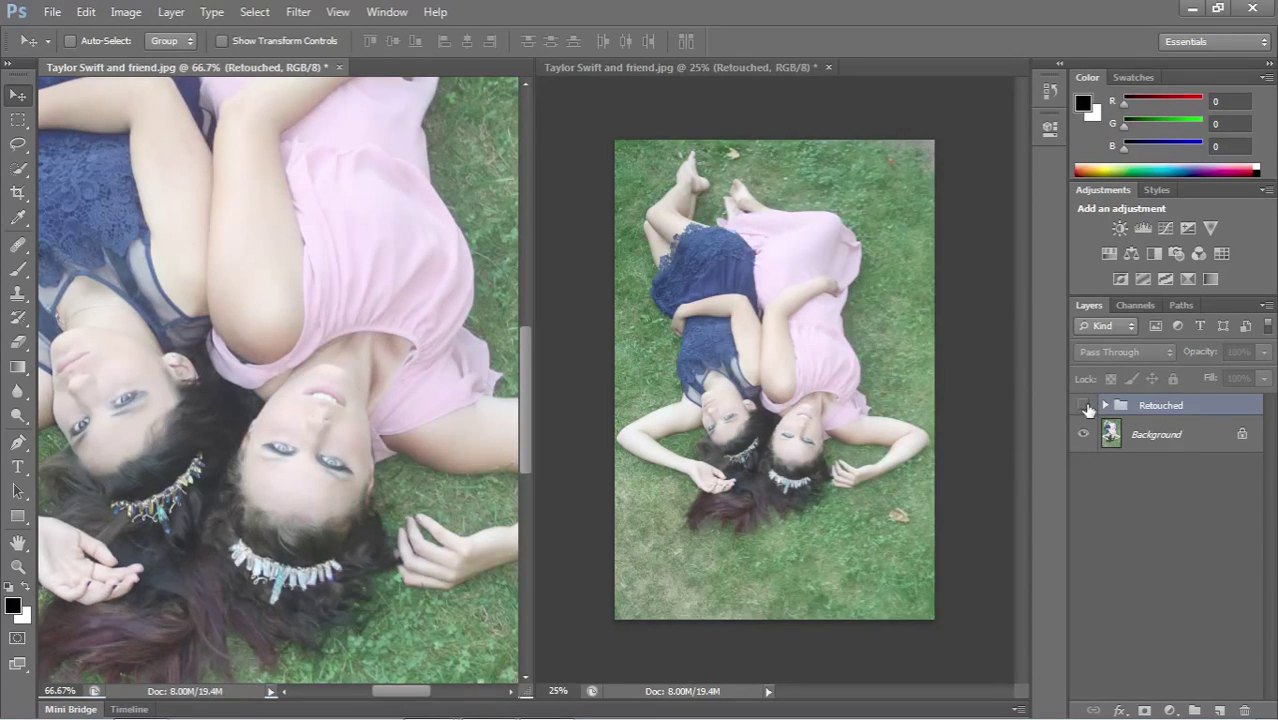
pyautogui.click(1084, 406)
pyautogui.click(1084, 406)
pyautogui.click(1086, 407)
pyautogui.click(1086, 407)
pyautogui.click(1086, 407)
pyautogui.click(1105, 405)
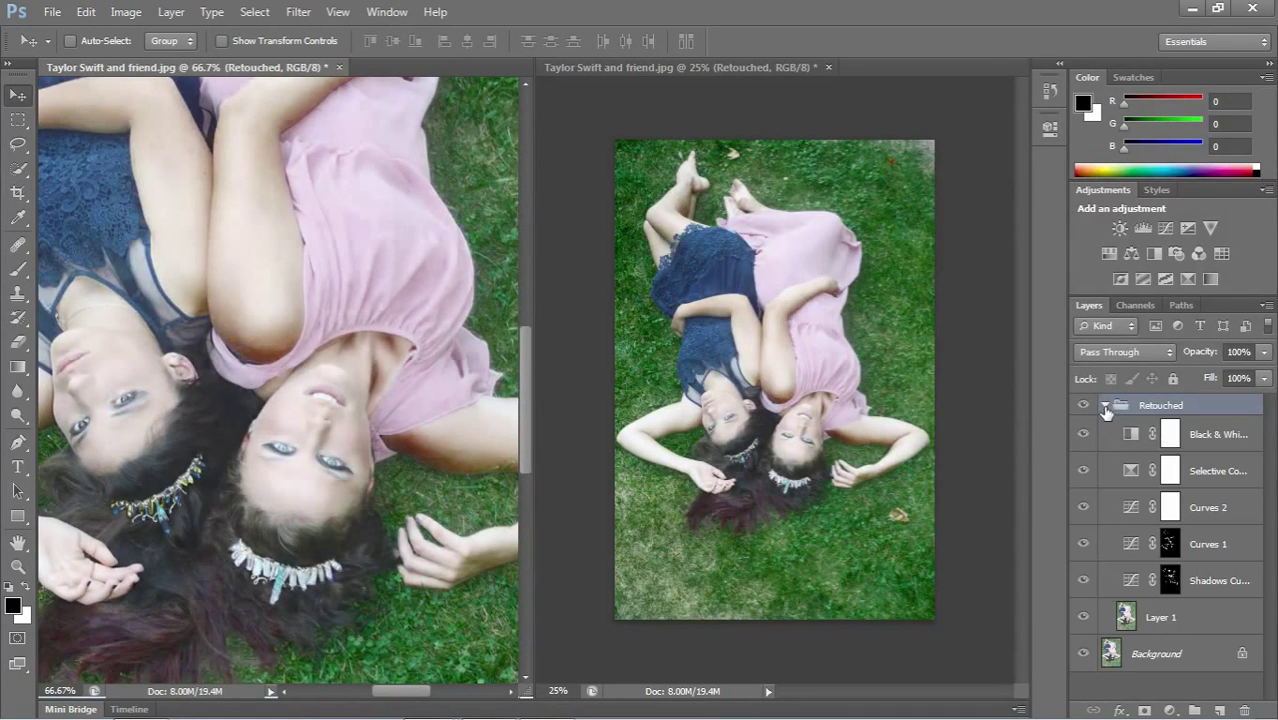
# - Add a Hue/Saturation adjustment layer above the Black & White layer and target its Magentas range
pyautogui.click(1205, 432)
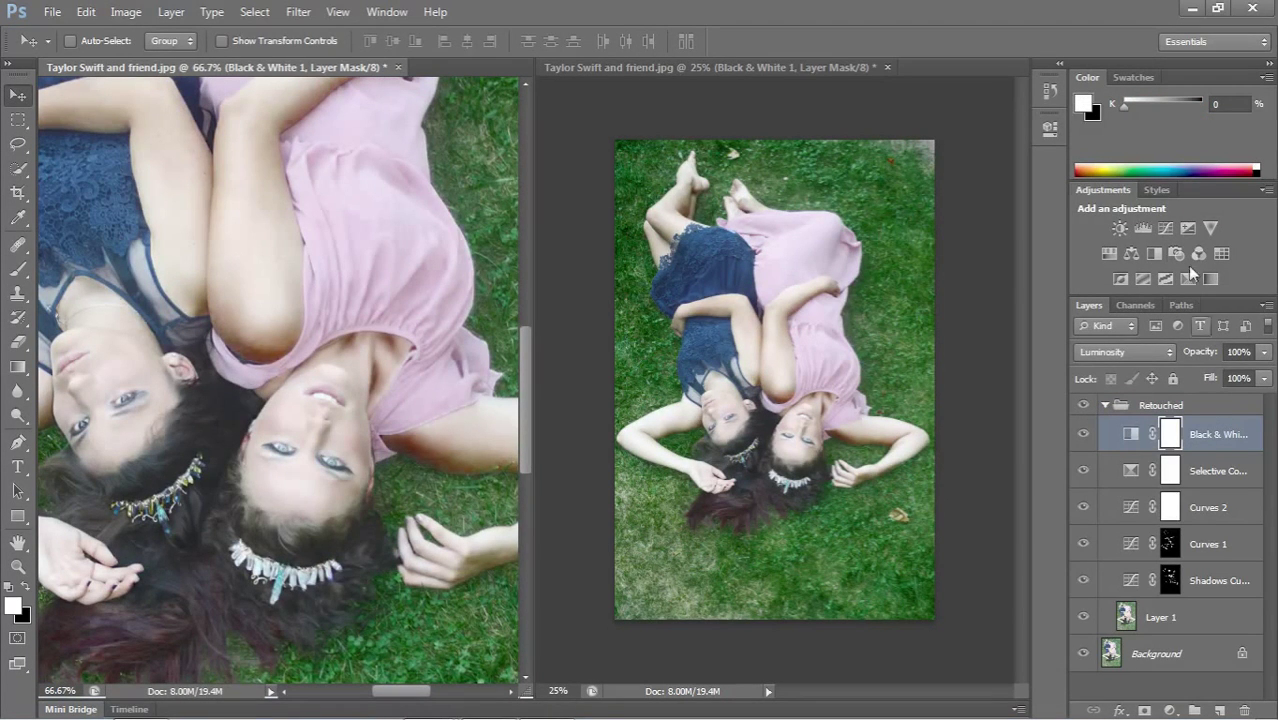
pyautogui.click(1107, 253)
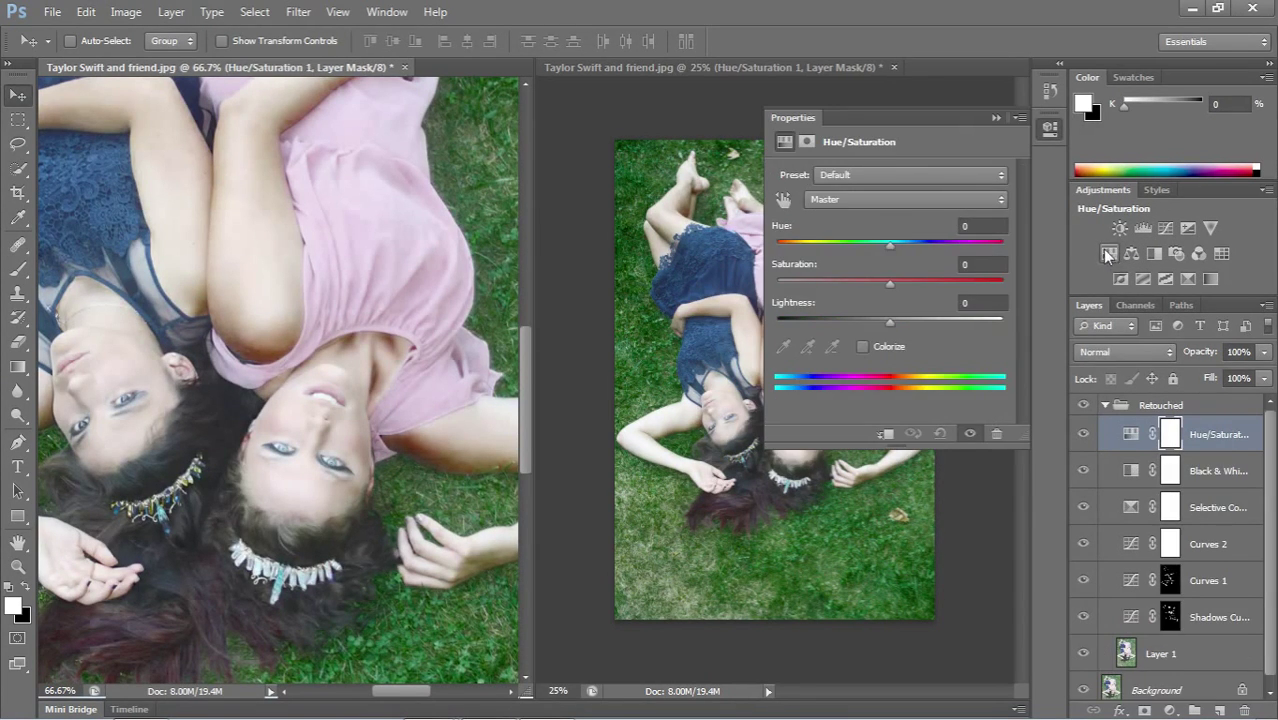
pyautogui.click(868, 197)
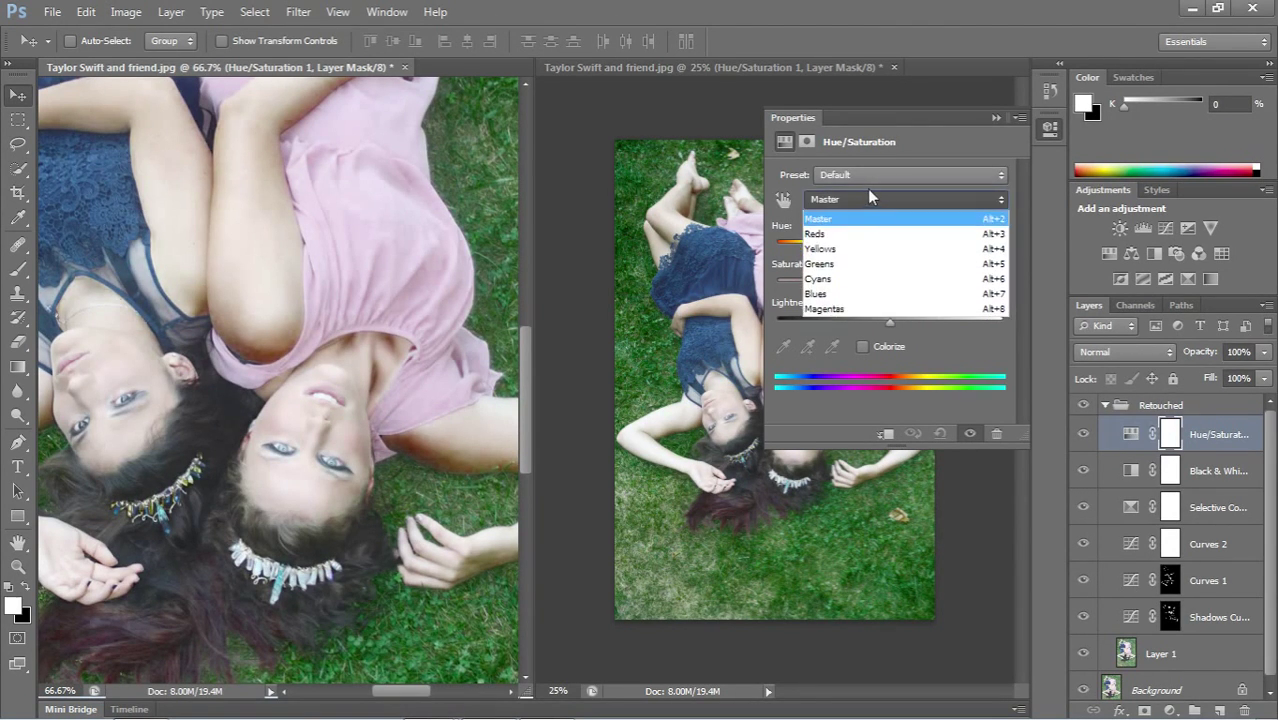
pyautogui.click(838, 308)
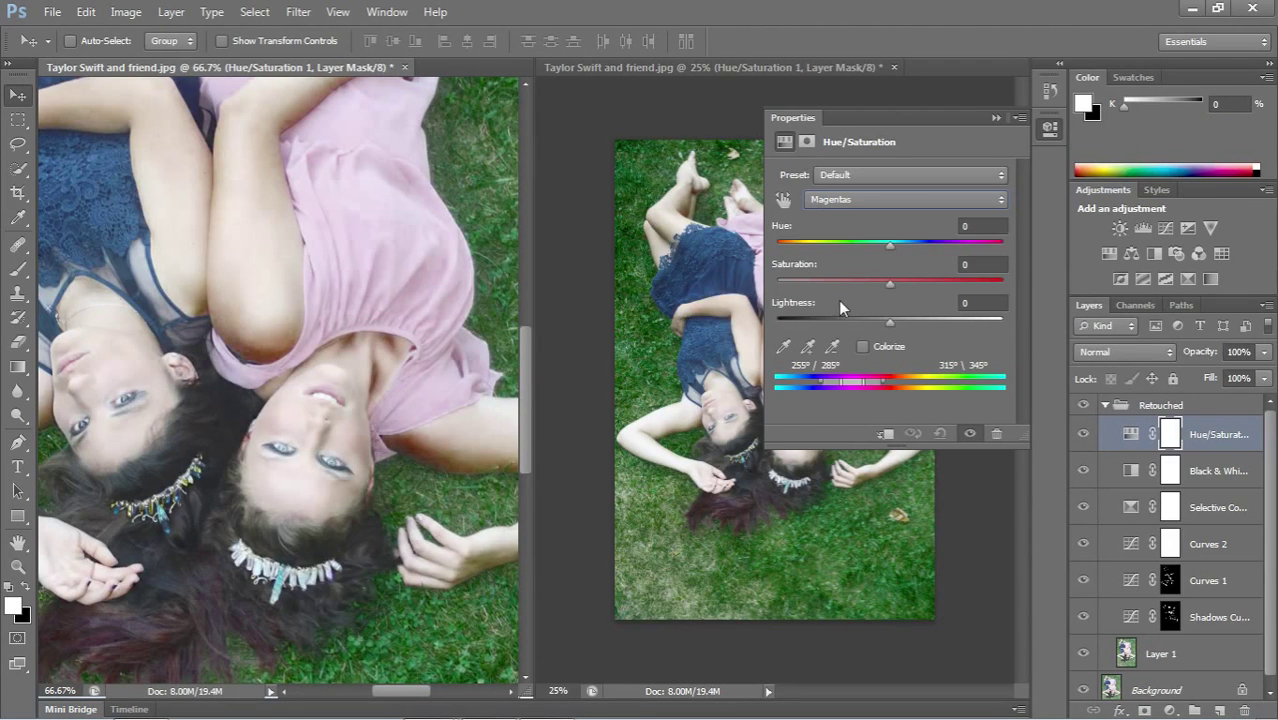
pyautogui.click(902, 199)
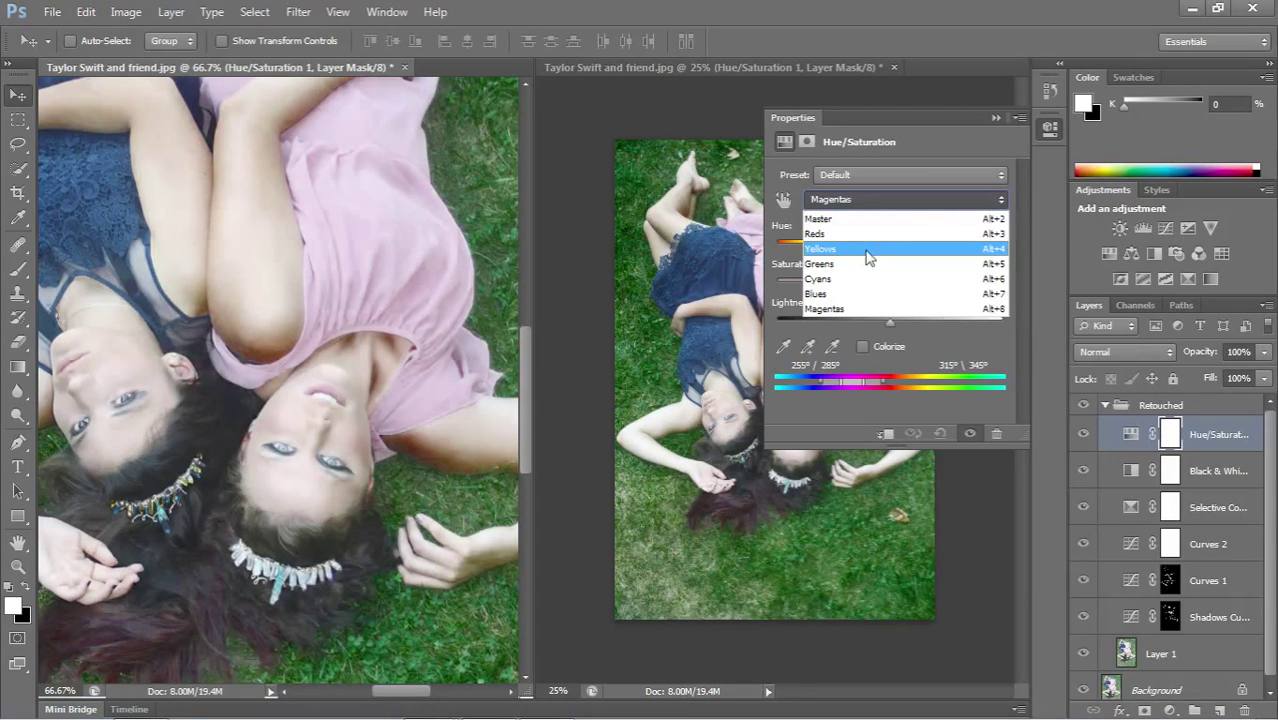
pyautogui.click(947, 100)
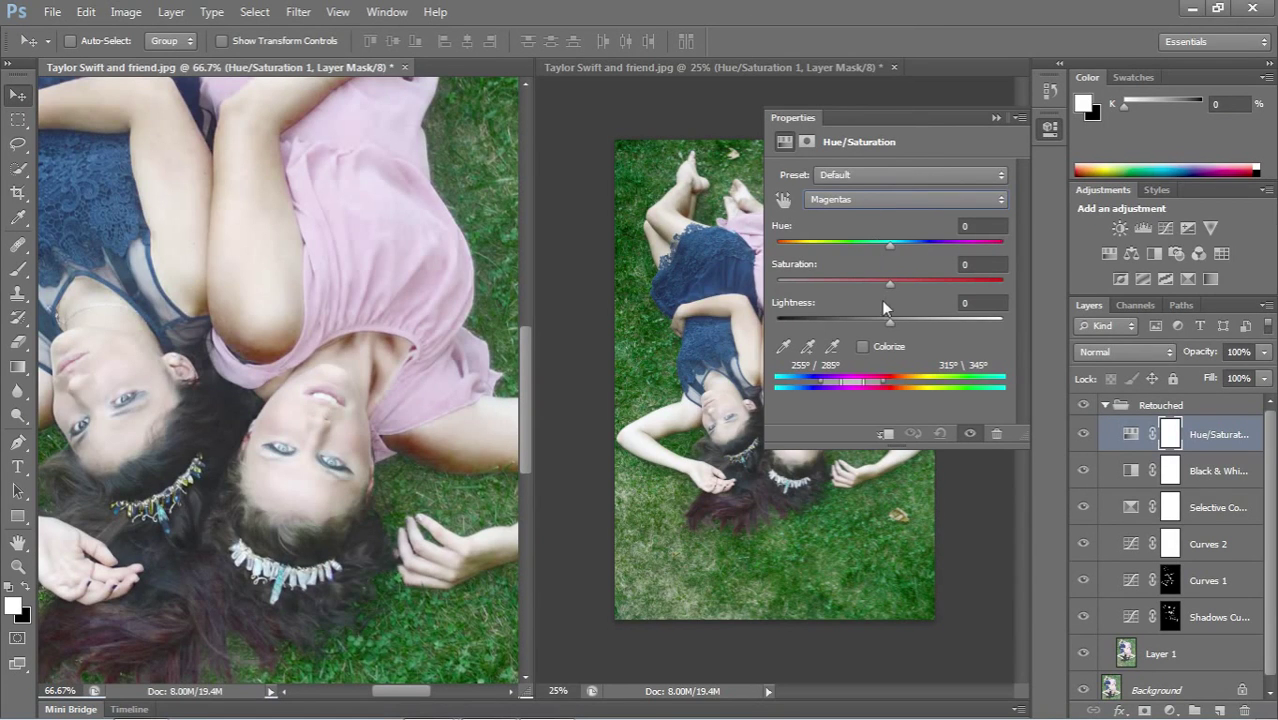
# - Set the Magentas' lightness to -10 and saturation to +8, and shift their hue to a positive value
pyautogui.moveTo(888, 318); pyautogui.dragTo(806, 305)
pyautogui.moveTo(805, 300); pyautogui.dragTo(852, 282)
pyautogui.moveTo(825, 278); pyautogui.dragTo(902, 276)
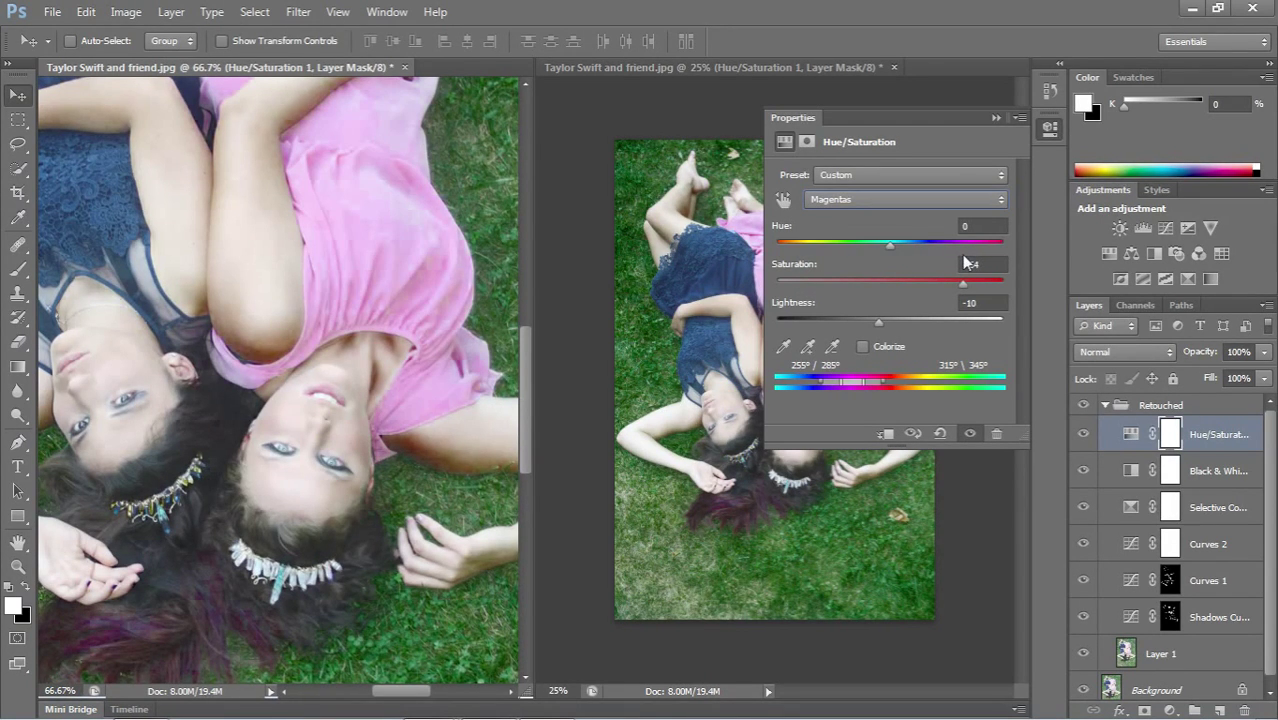
pyautogui.moveTo(966, 262); pyautogui.dragTo(893, 283)
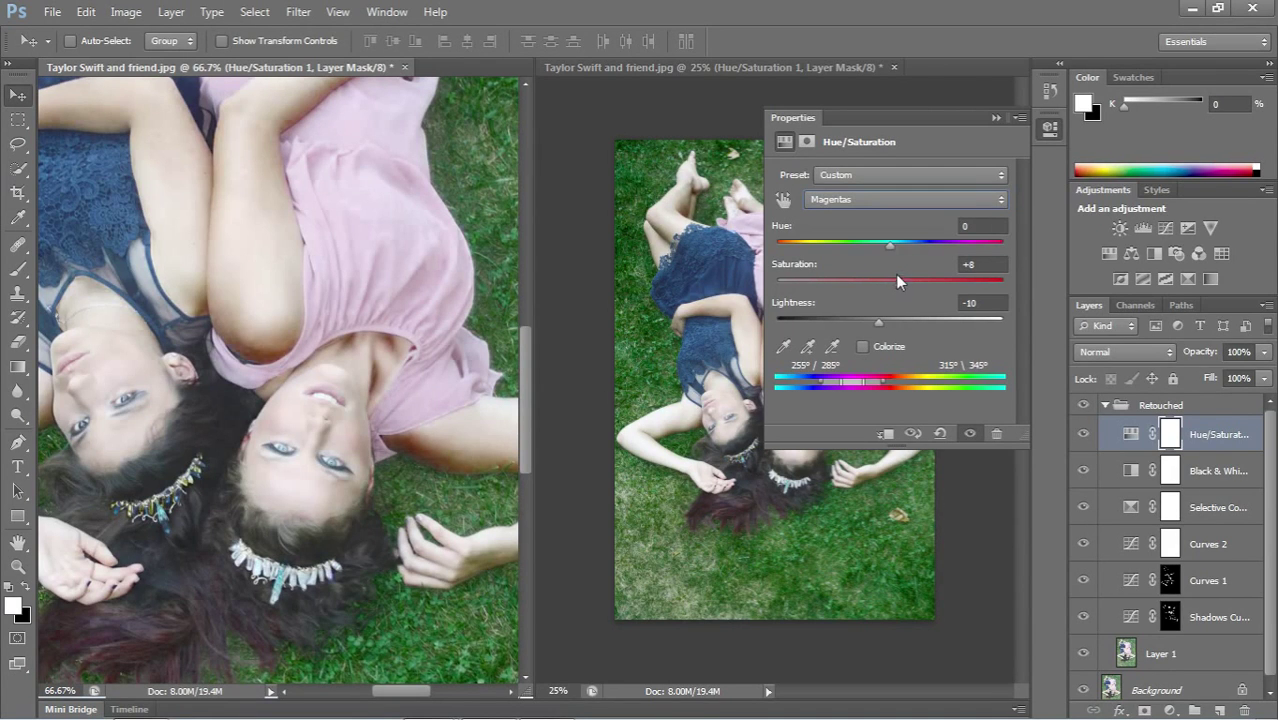
pyautogui.moveTo(888, 243); pyautogui.dragTo(944, 242)
pyautogui.moveTo(928, 242)
pyautogui.mouseDown()
pyautogui.moveTo(881, 241)
pyautogui.moveTo(975, 238)
pyautogui.moveTo(929, 236)
pyautogui.mouseUp()
# - Set the Hue/Saturation layer's Master saturation to +8 and close its settings
pyautogui.press('space')
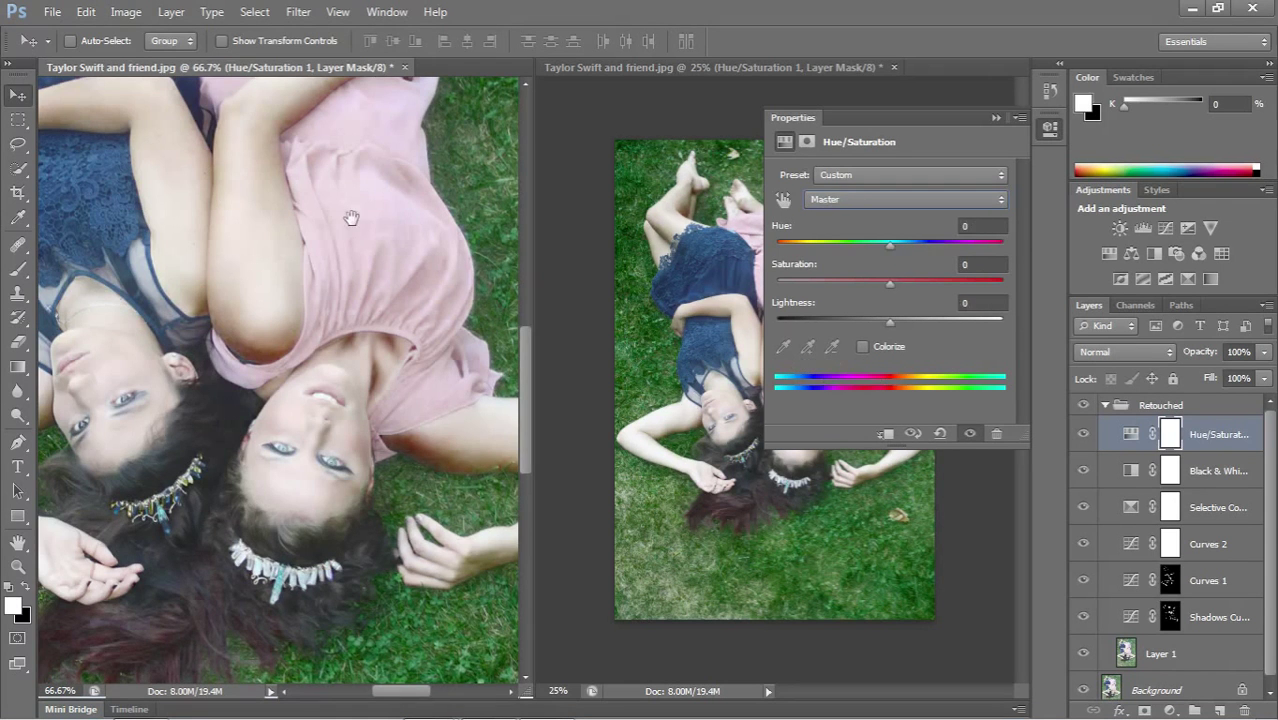
pyautogui.moveTo(353, 217); pyautogui.dragTo(350, 340)
pyautogui.moveTo(354, 130); pyautogui.dragTo(369, 269)
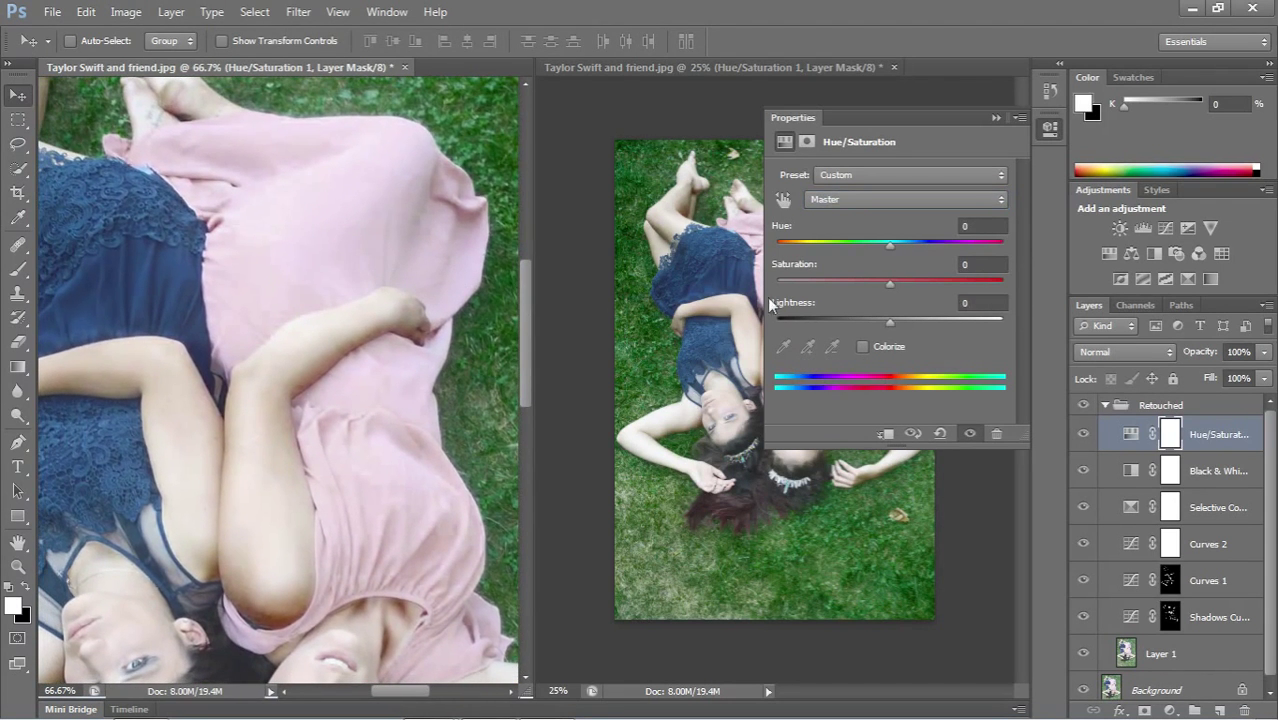
pyautogui.moveTo(895, 284)
pyautogui.mouseDown()
pyautogui.moveTo(873, 282)
pyautogui.moveTo(910, 284)
pyautogui.moveTo(898, 279)
pyautogui.mouseUp()
pyautogui.moveTo(339, 245); pyautogui.dragTo(374, 160)
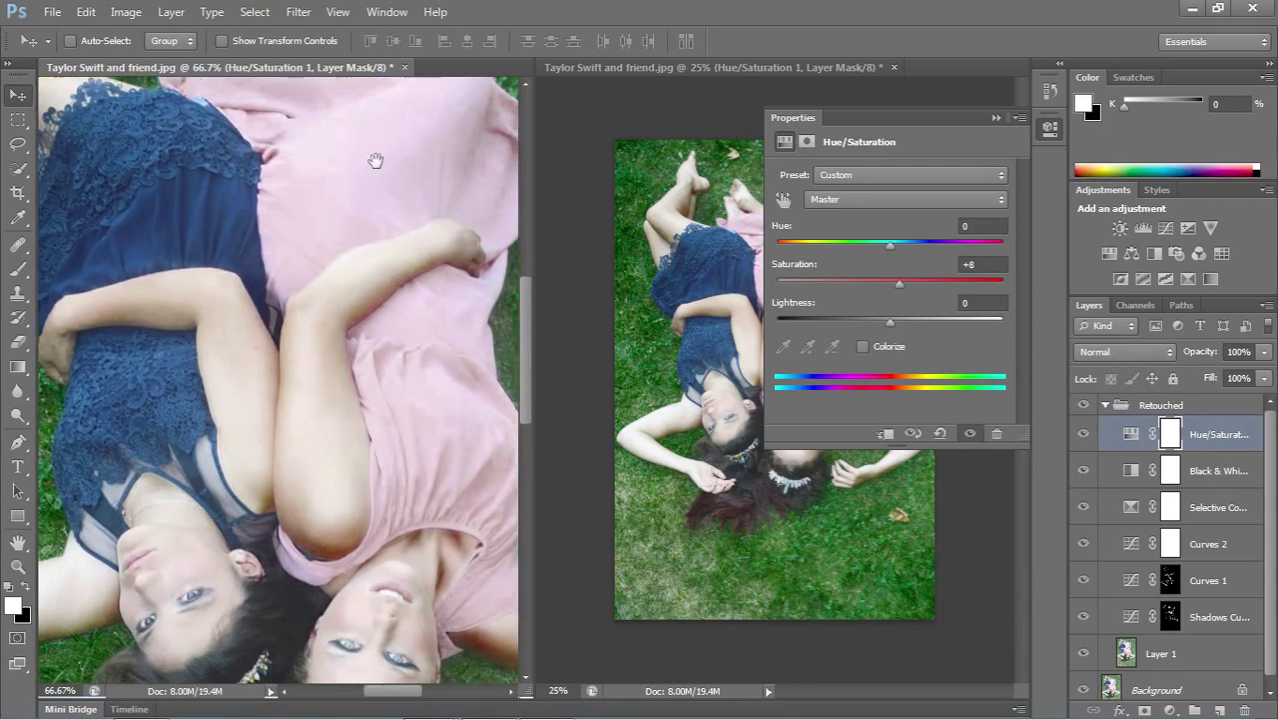
pyautogui.moveTo(292, 328); pyautogui.dragTo(271, 271)
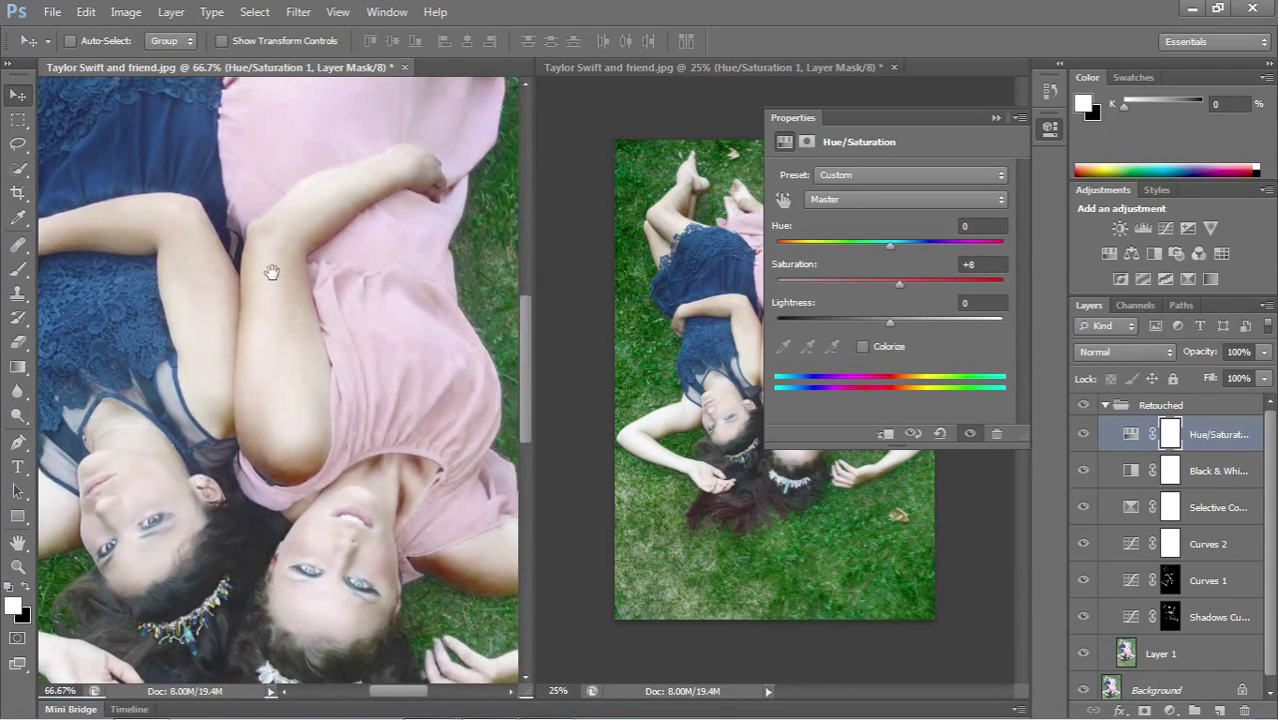
pyautogui.click(995, 119)
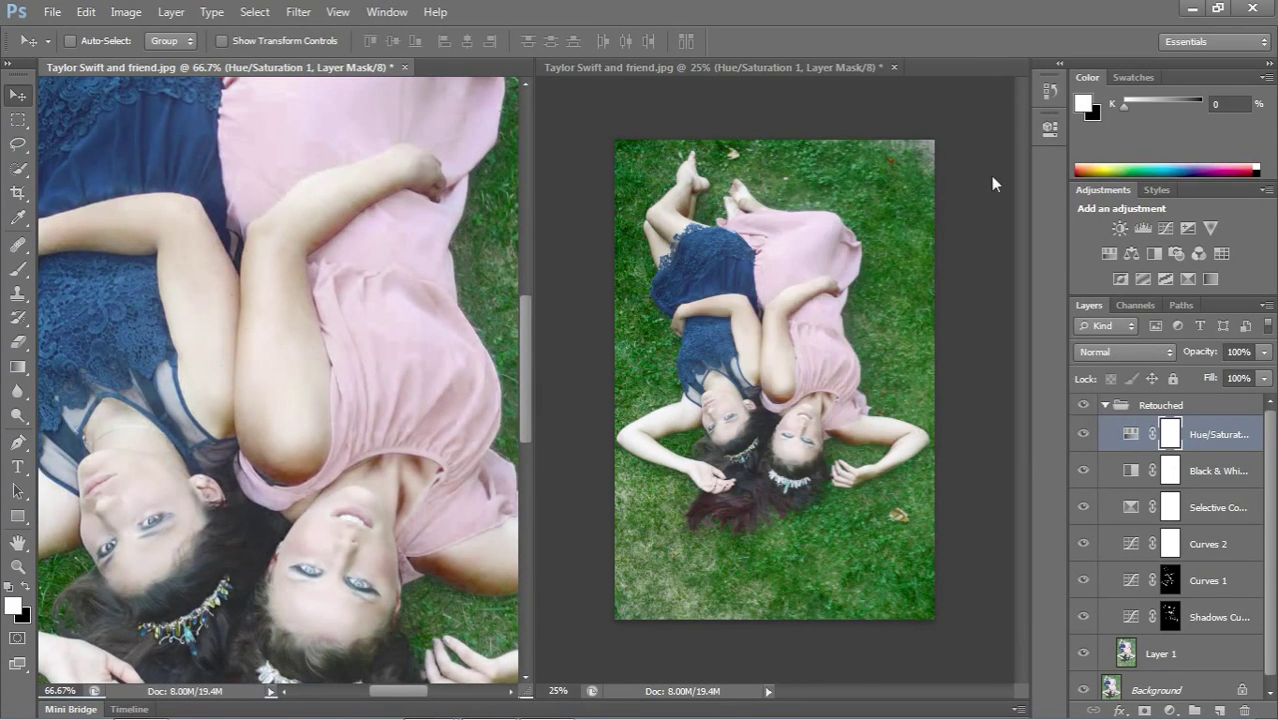
pyautogui.moveTo(1200, 457)
pyautogui.mouseDown()
pyautogui.moveTo(1202, 428)
pyautogui.moveTo(1228, 432)
pyautogui.moveTo(1228, 476)
pyautogui.mouseUp()
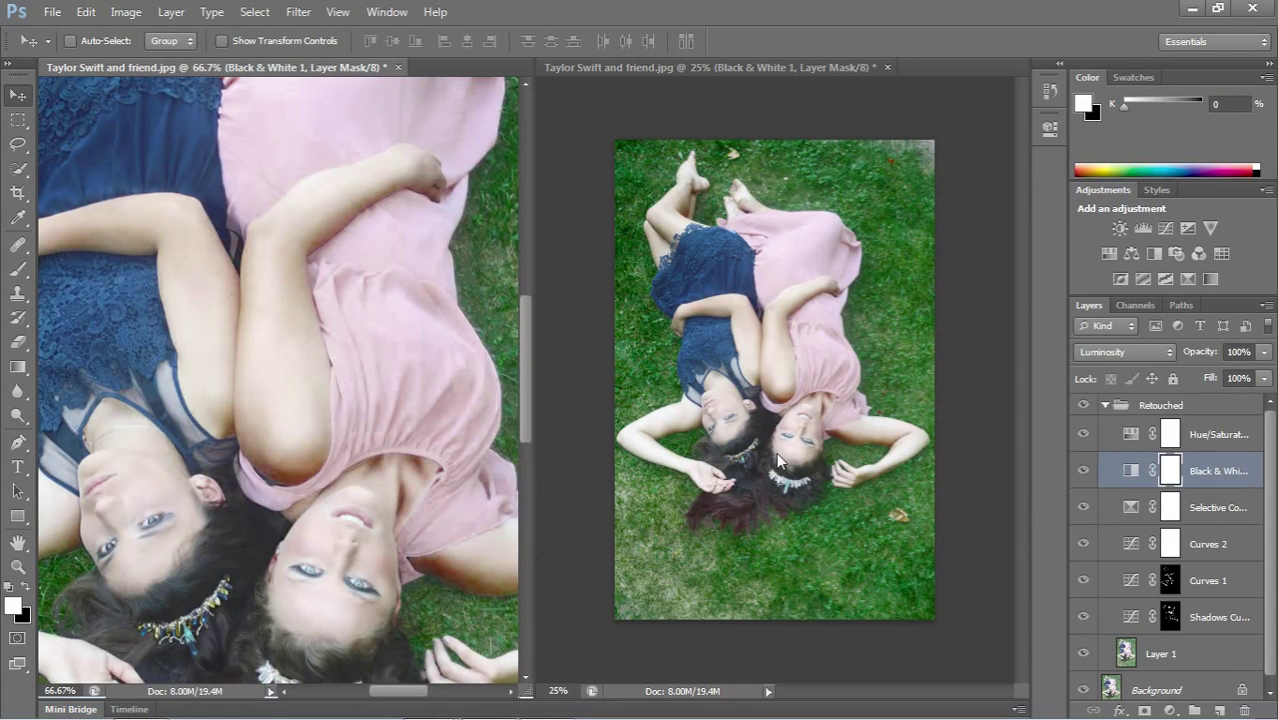
pyautogui.click(1104, 406)
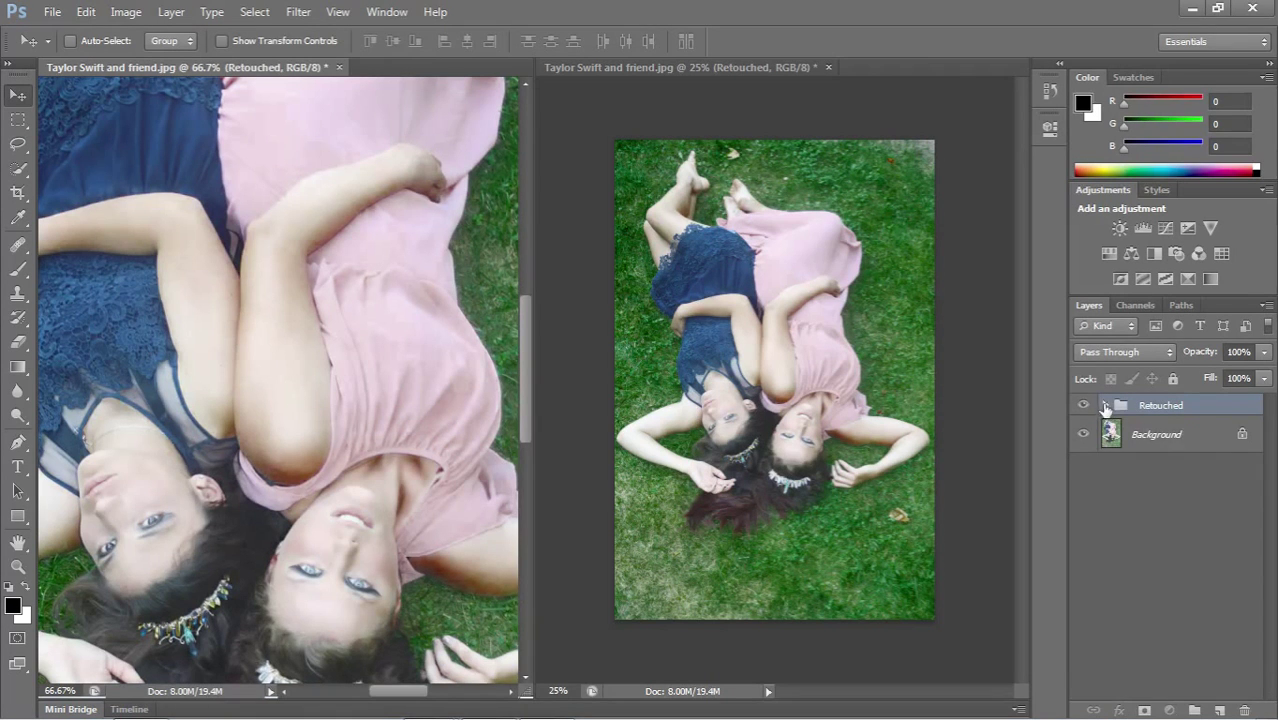
pyautogui.click(1106, 406)
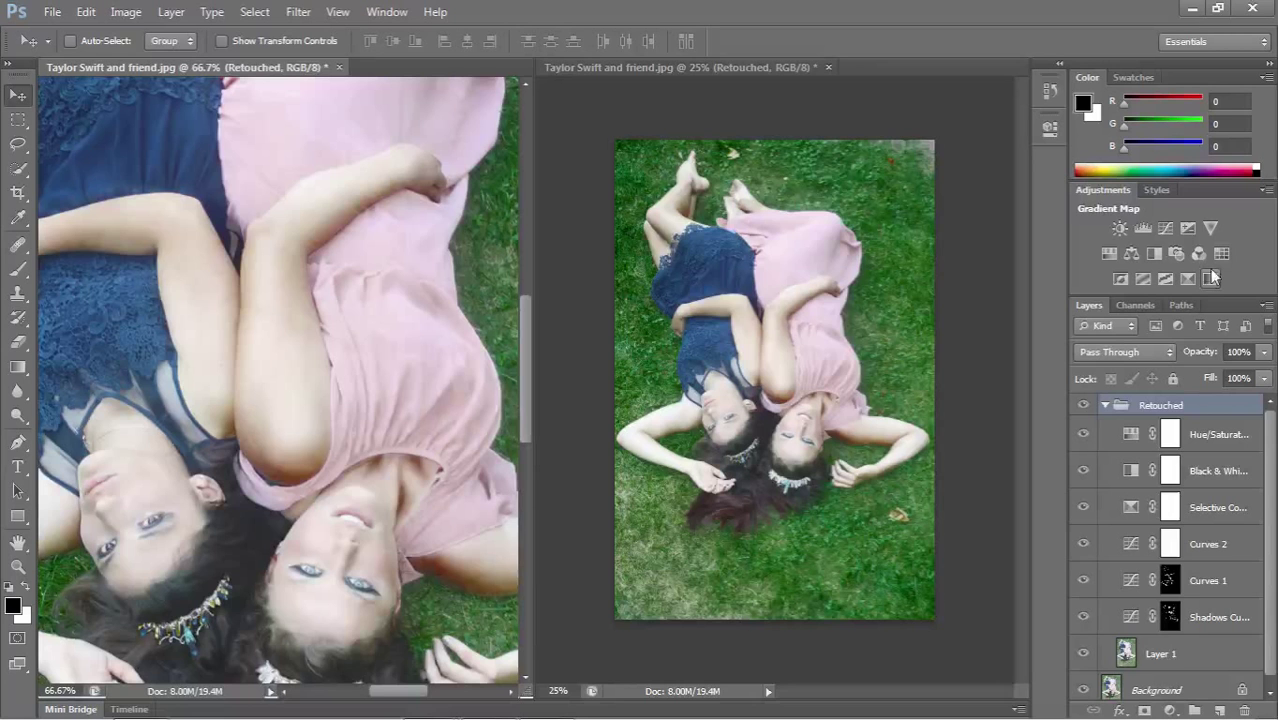
pyautogui.moveTo(407, 690)
pyautogui.mouseDown()
pyautogui.moveTo(377, 688)
pyautogui.moveTo(395, 687)
pyautogui.mouseUp()
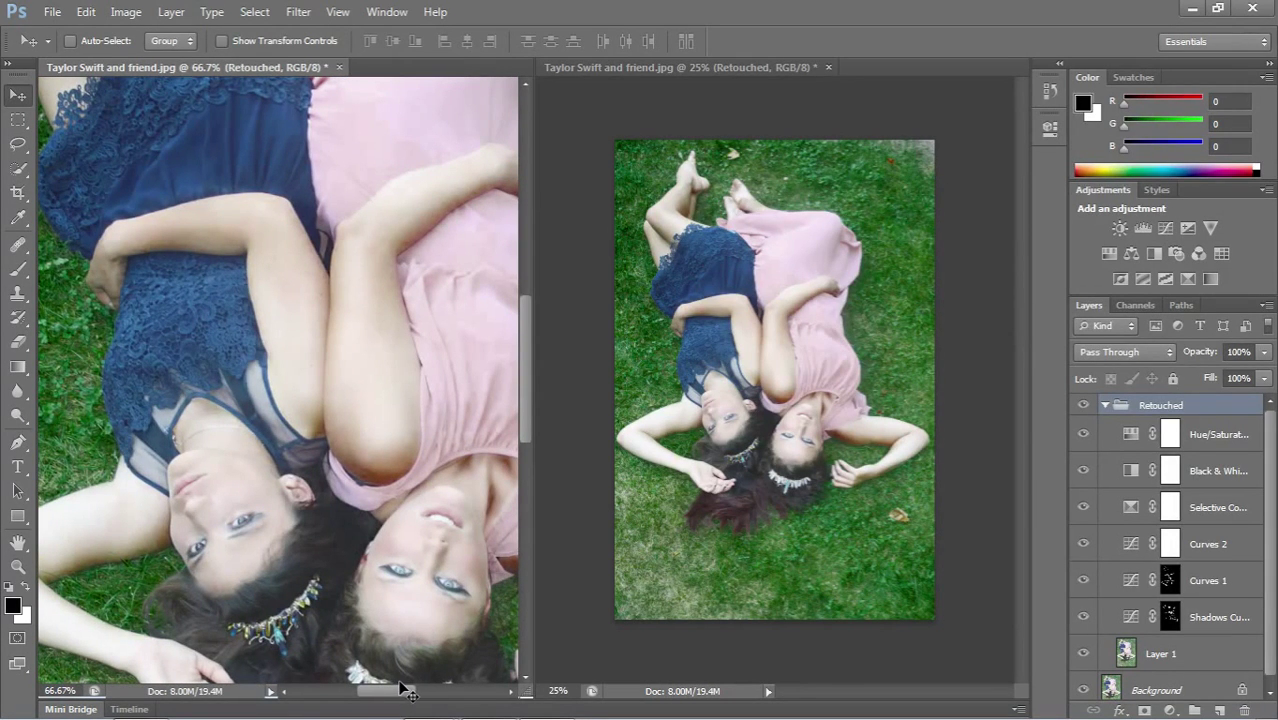
pyautogui.moveTo(403, 692)
pyautogui.mouseDown()
pyautogui.moveTo(460, 692)
pyautogui.moveTo(419, 692)
pyautogui.mouseUp()
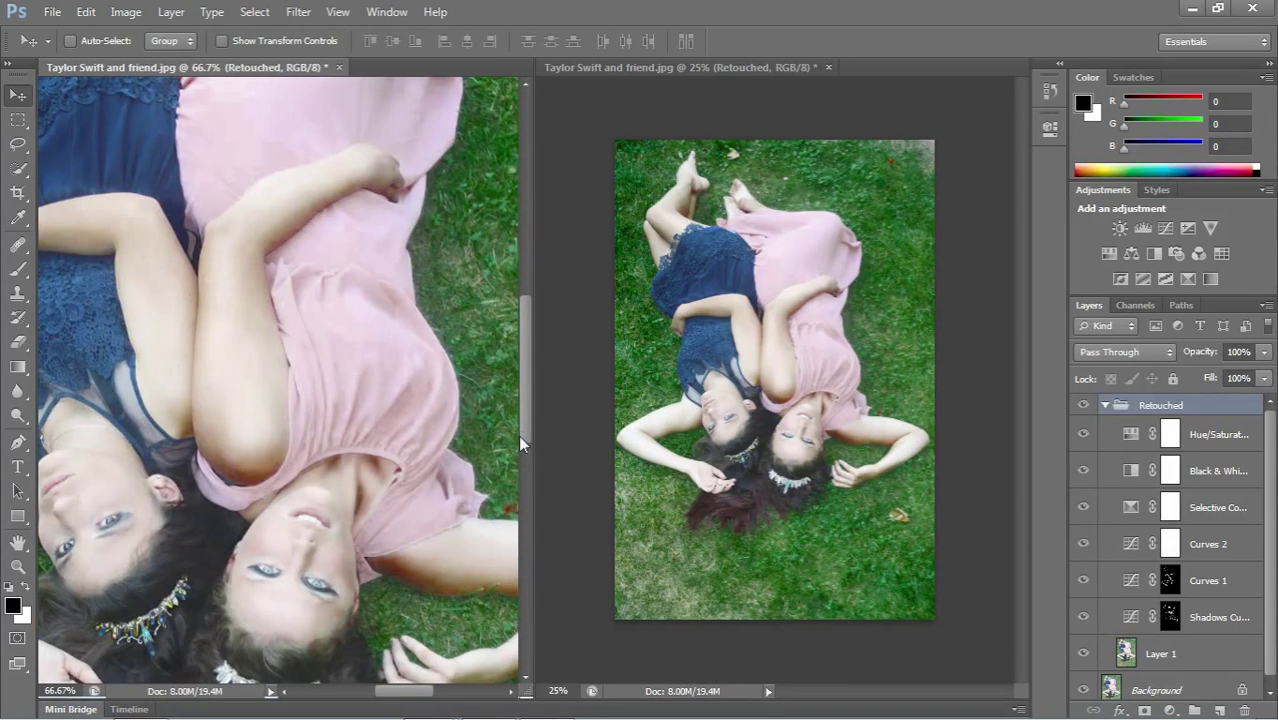
# - Compare the image with and without the Curves 1 and Shadows Curve adjustments around the two women's faces and arms
pyautogui.moveTo(521, 436); pyautogui.dragTo(529, 488)
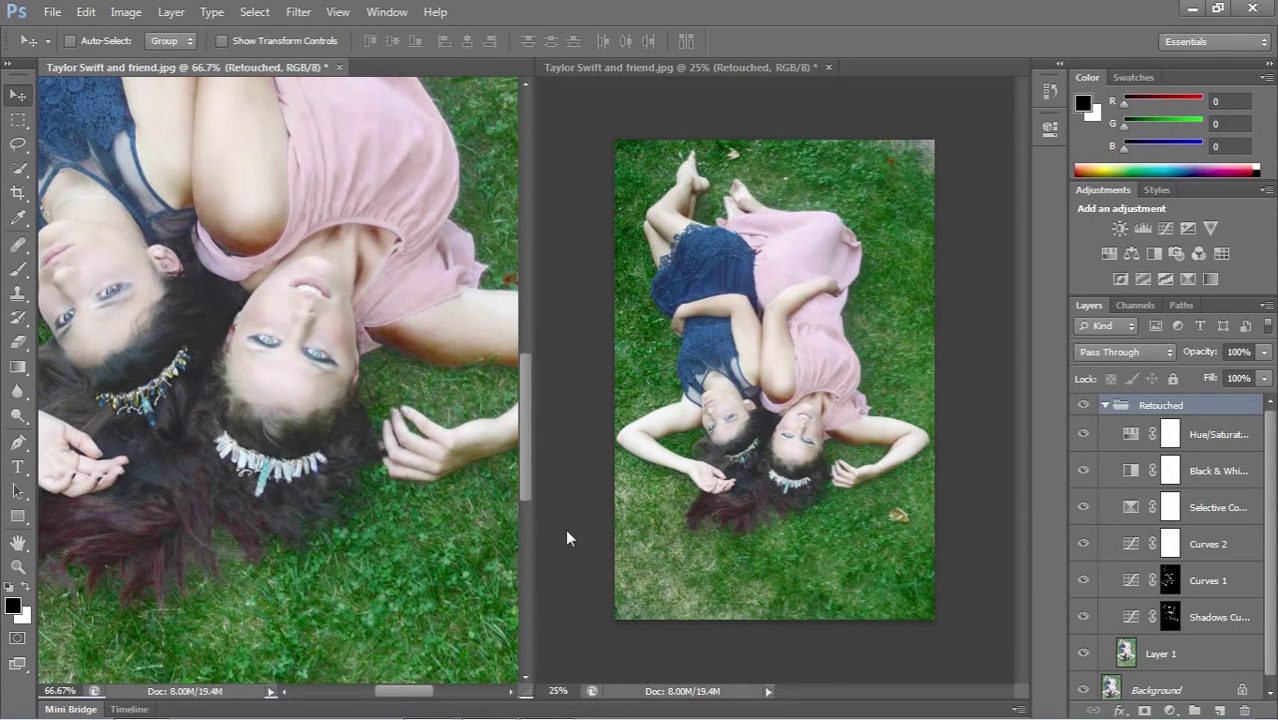
pyautogui.click(1085, 584)
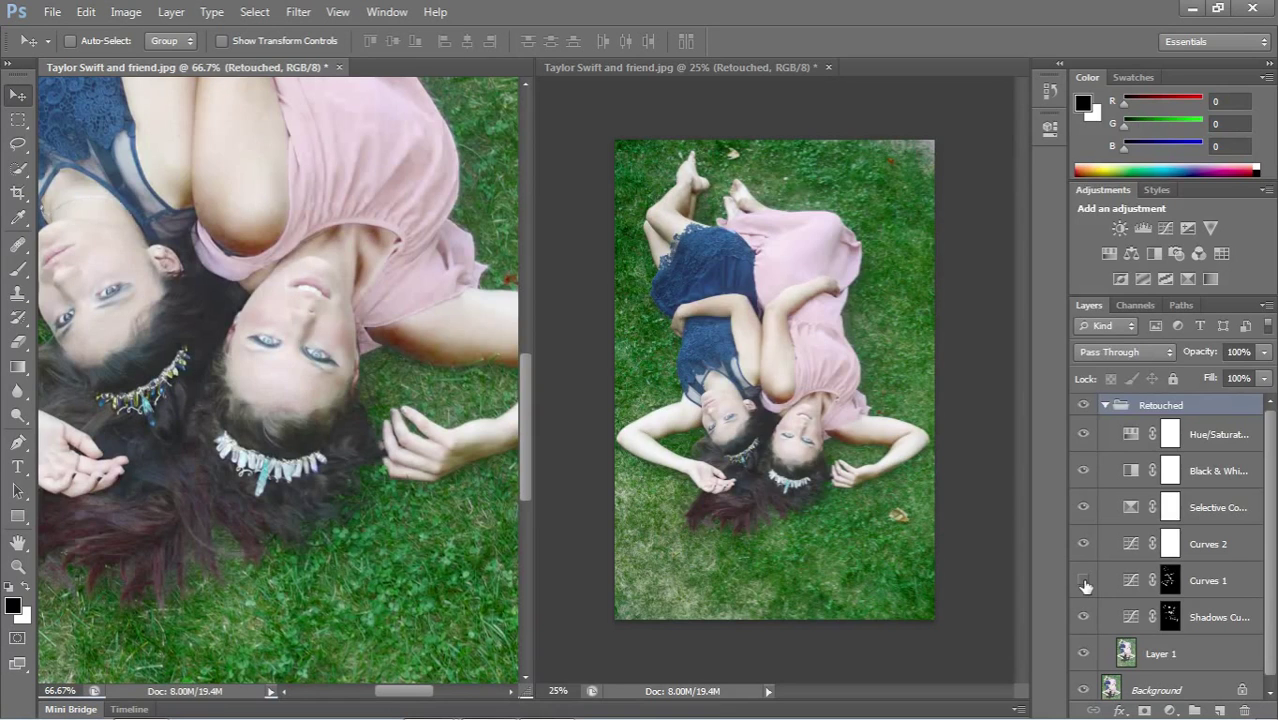
pyautogui.click(1085, 585)
pyautogui.click(1085, 585)
pyautogui.click(1085, 586)
pyautogui.click(1084, 589)
pyautogui.click(1083, 617)
pyautogui.click(1082, 618)
pyautogui.click(1085, 584)
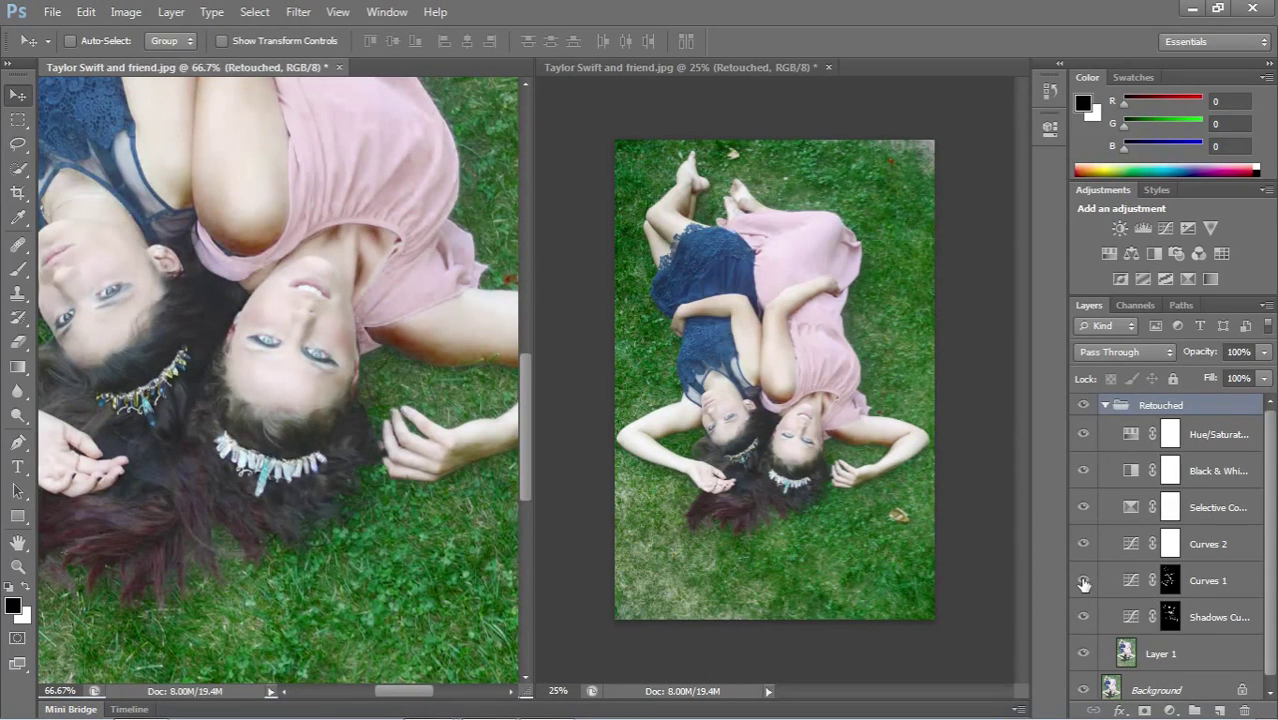
pyautogui.click(1083, 584)
pyautogui.click(1083, 585)
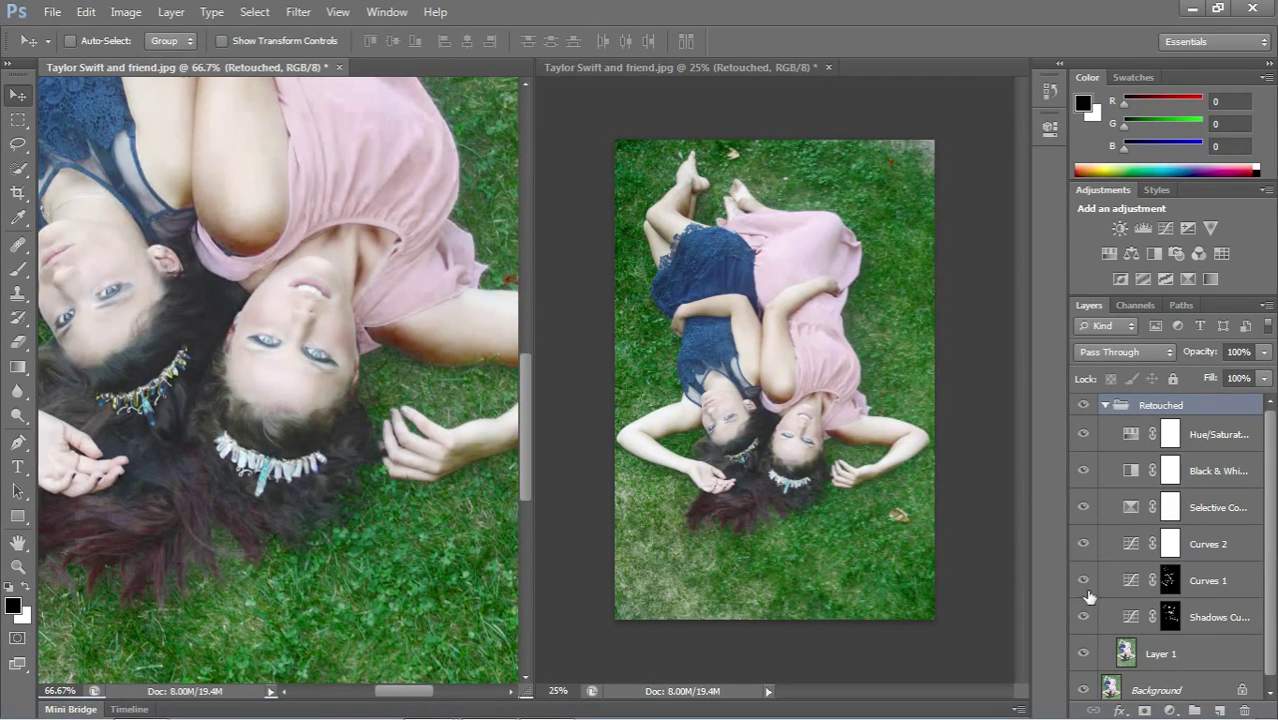
# - Reduce the Shadows Curve layer's opacity to 55% and compare the image with and without it
pyautogui.click(1210, 619)
pyautogui.click(1265, 352)
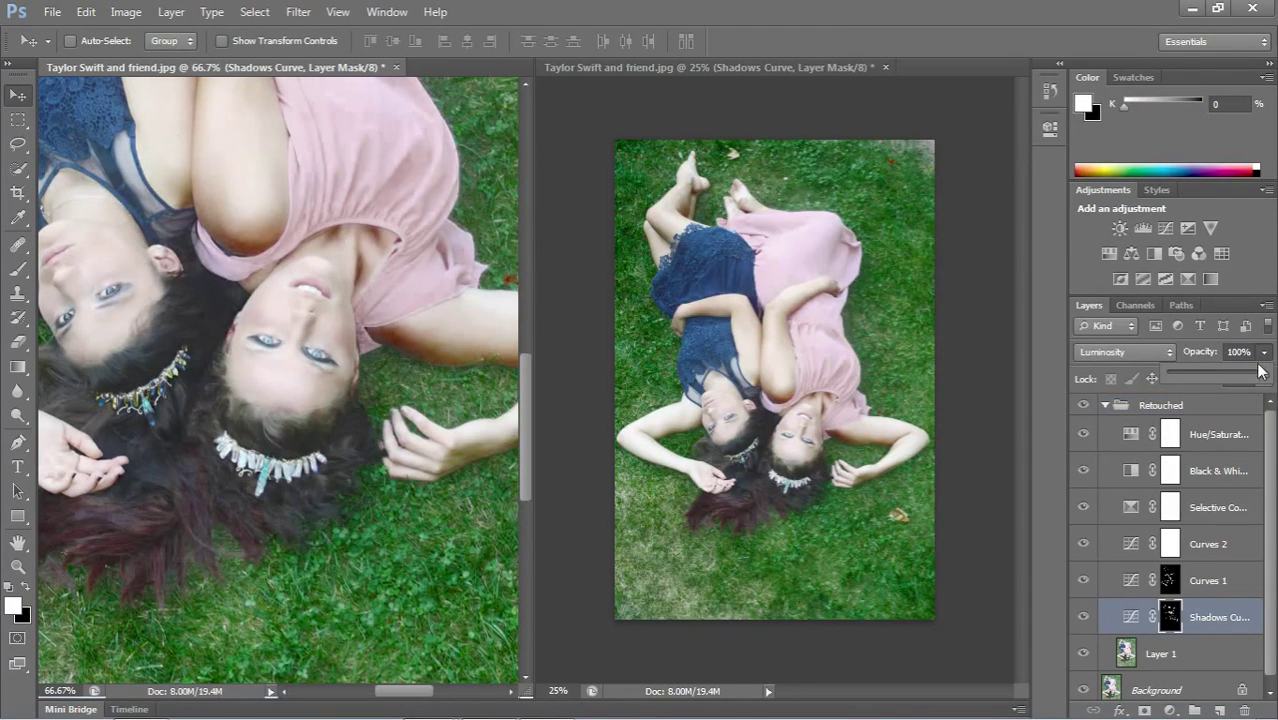
pyautogui.moveTo(1261, 372); pyautogui.dragTo(1235, 374)
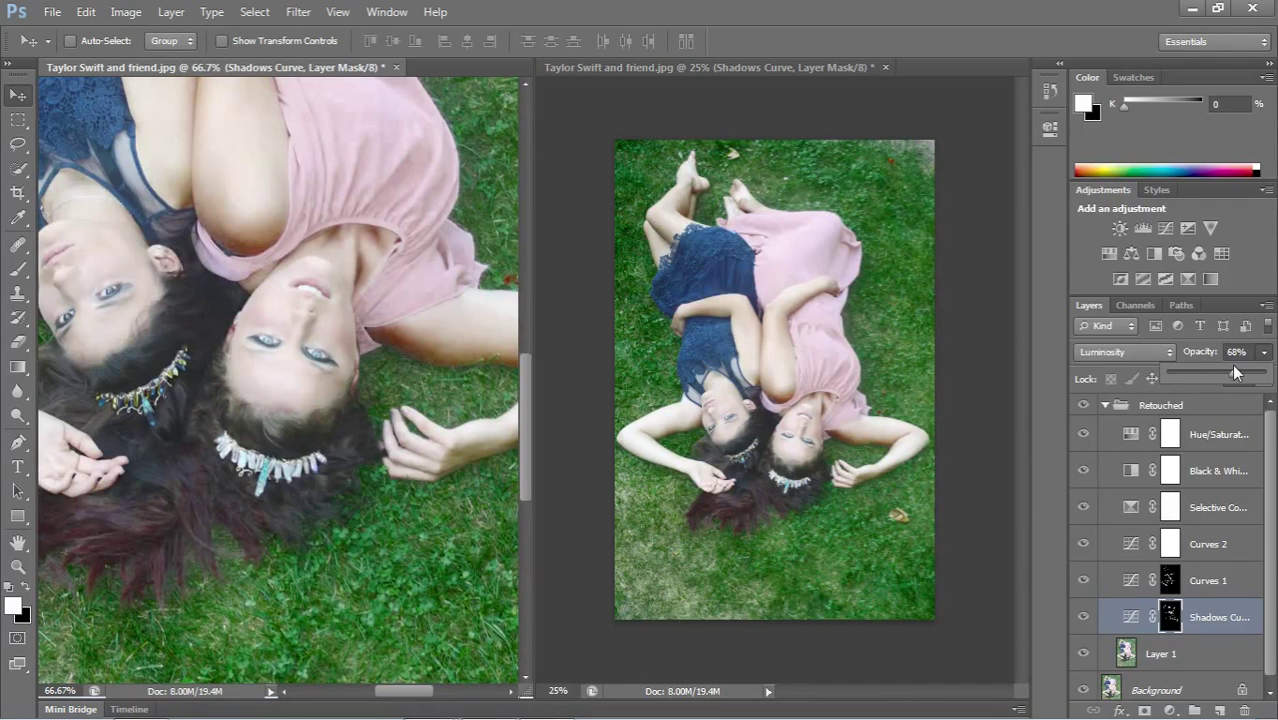
pyautogui.moveTo(1227, 369); pyautogui.dragTo(1221, 369)
pyautogui.click(1084, 617)
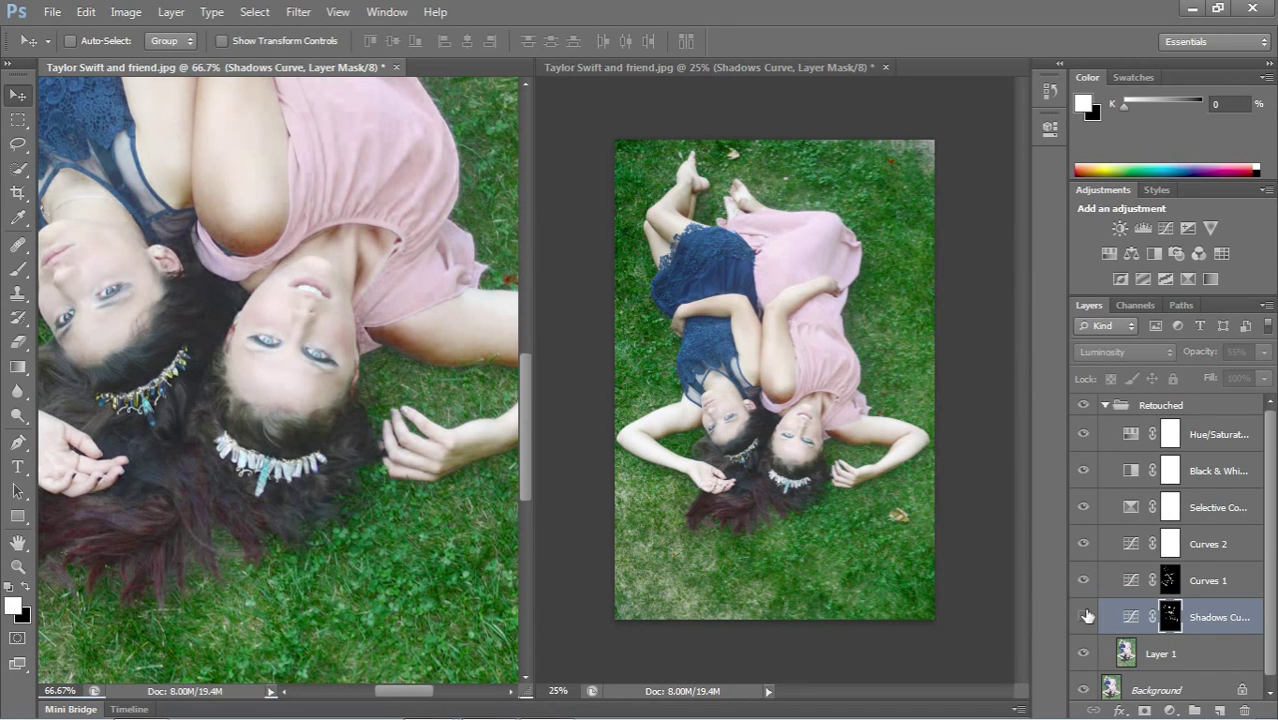
pyautogui.click(1084, 617)
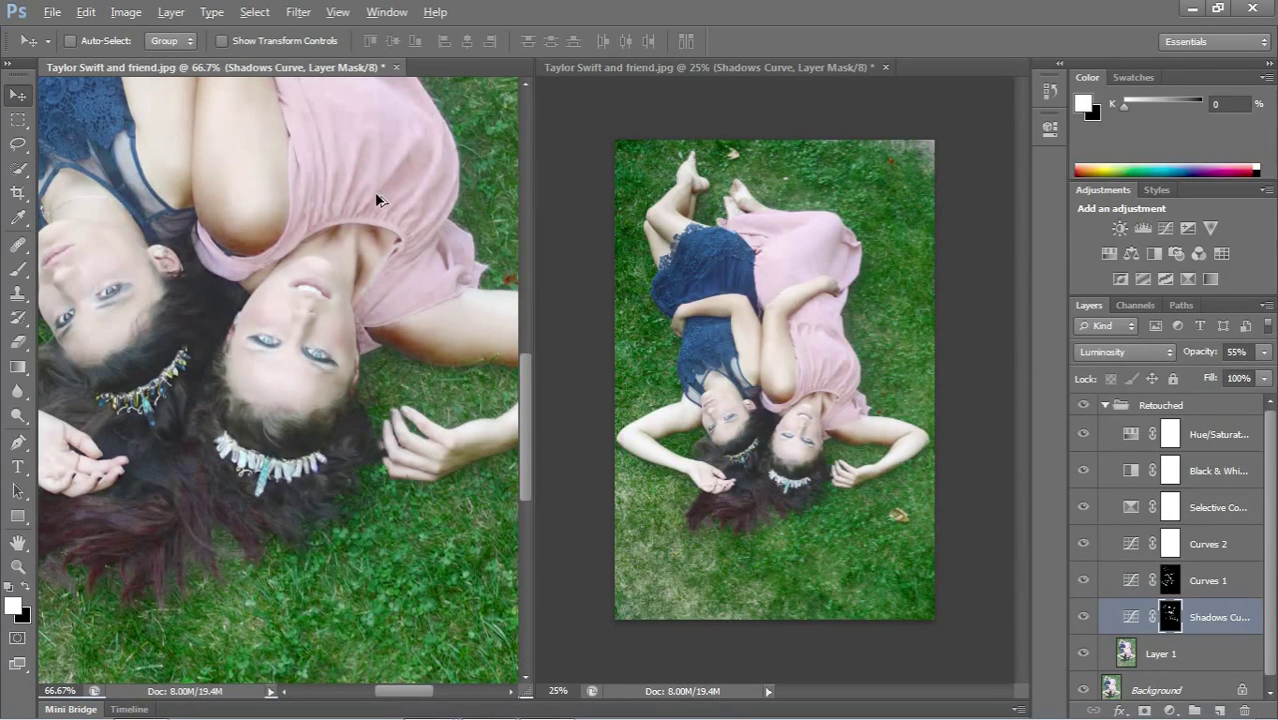
# - Add a Vibrance adjustment above the Hue/Saturation layer with vibrance +54, saturation -23 and the Color blend mode
pyautogui.moveTo(374, 199); pyautogui.dragTo(365, 158)
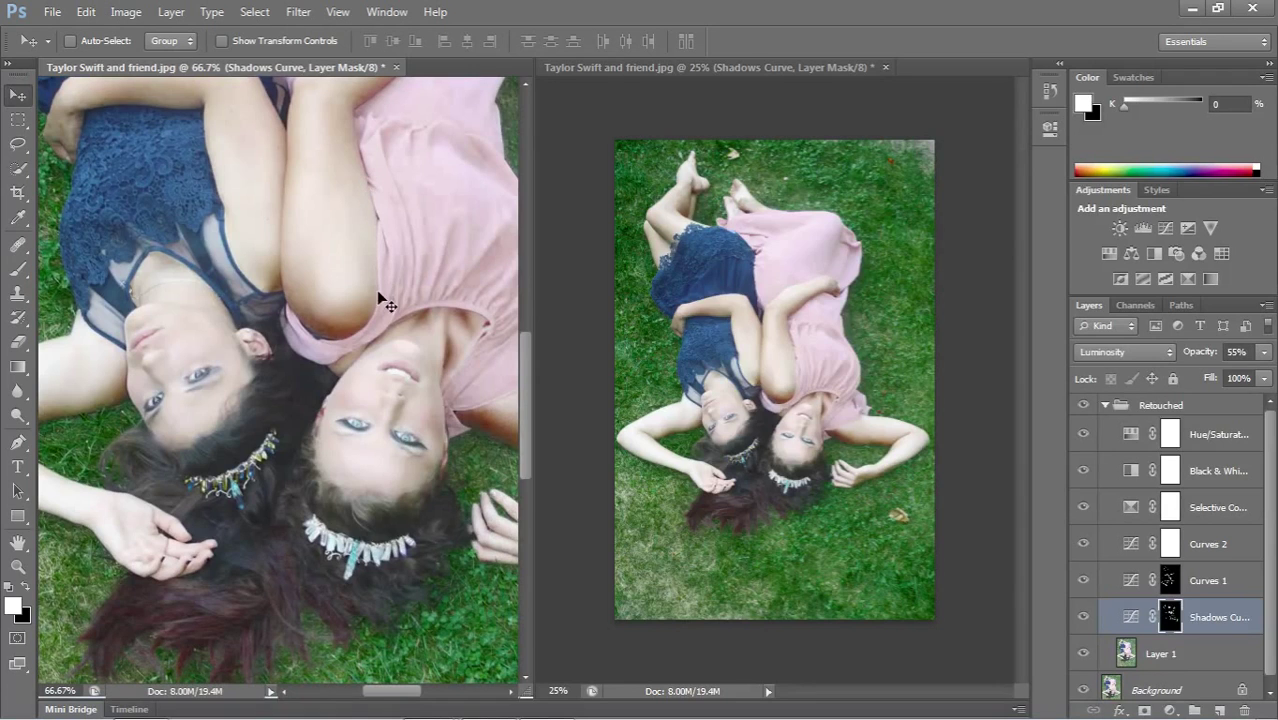
pyautogui.click(1240, 436)
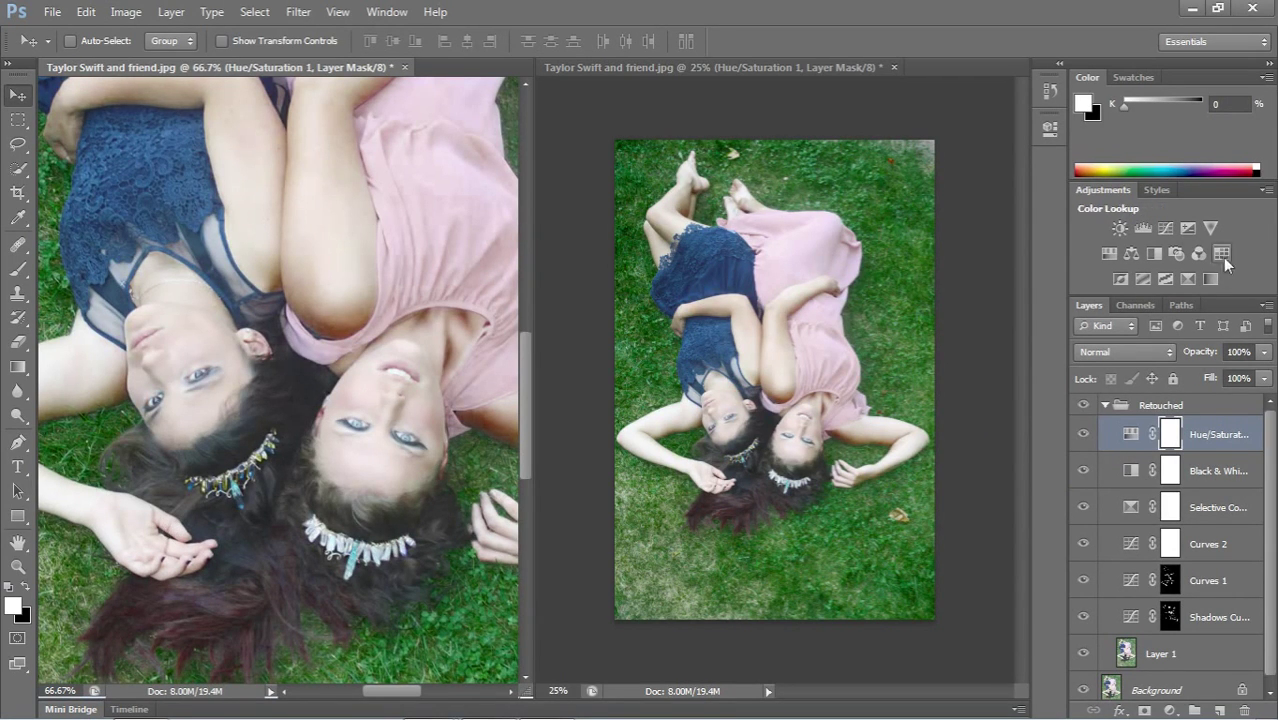
pyautogui.click(1209, 229)
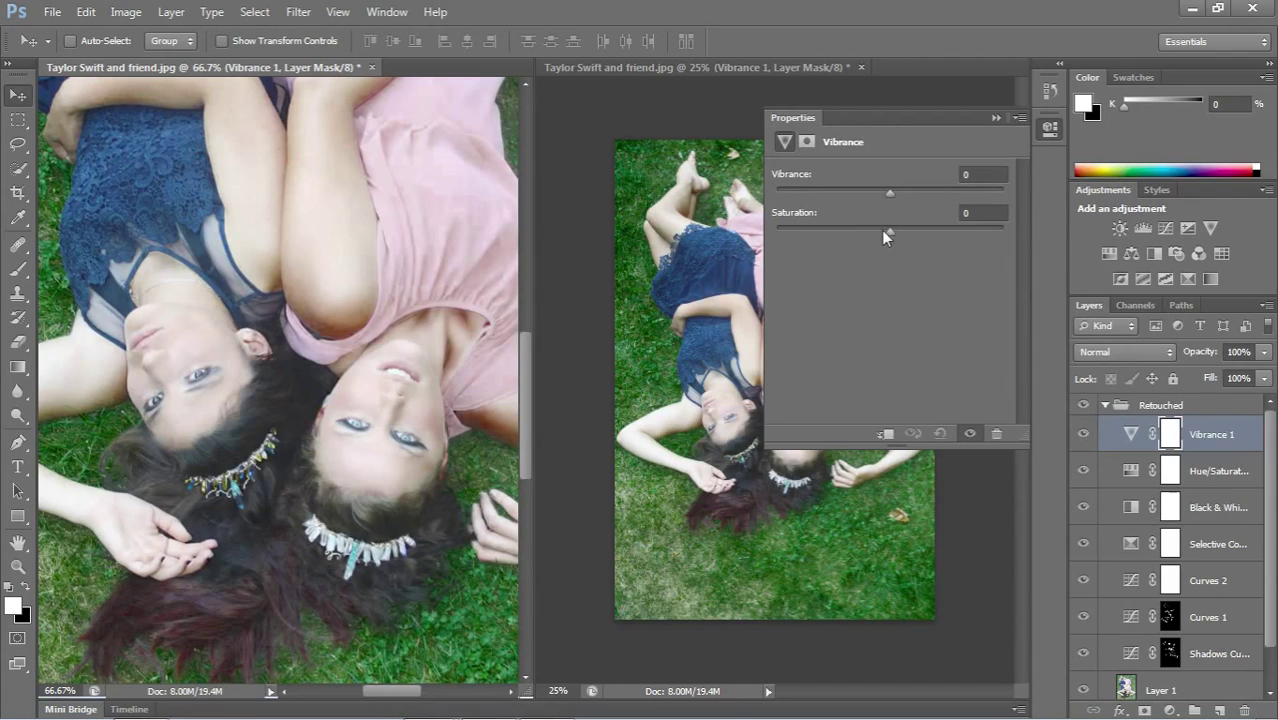
pyautogui.moveTo(889, 227); pyautogui.dragTo(837, 224)
pyautogui.moveTo(889, 190); pyautogui.dragTo(987, 183)
pyautogui.moveTo(839, 227); pyautogui.dragTo(864, 230)
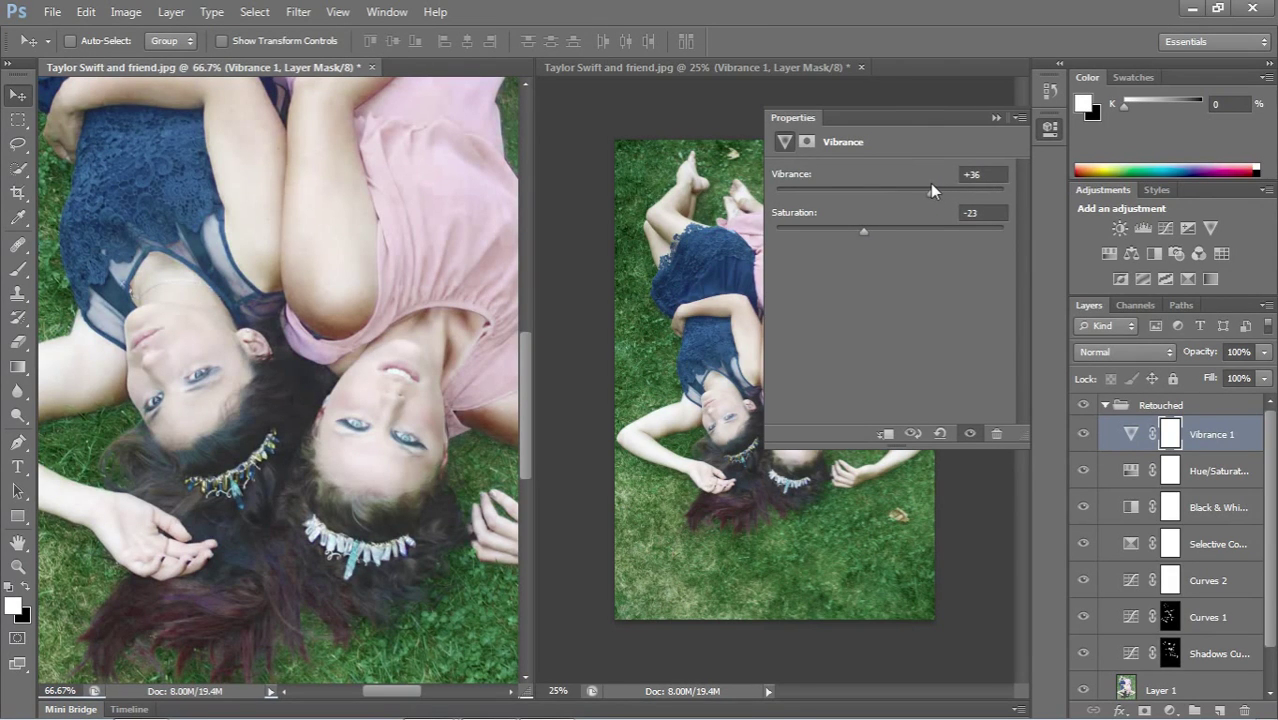
pyautogui.moveTo(930, 183)
pyautogui.mouseDown()
pyautogui.moveTo(909, 185)
pyautogui.moveTo(948, 181)
pyautogui.mouseUp()
pyautogui.click(1125, 352)
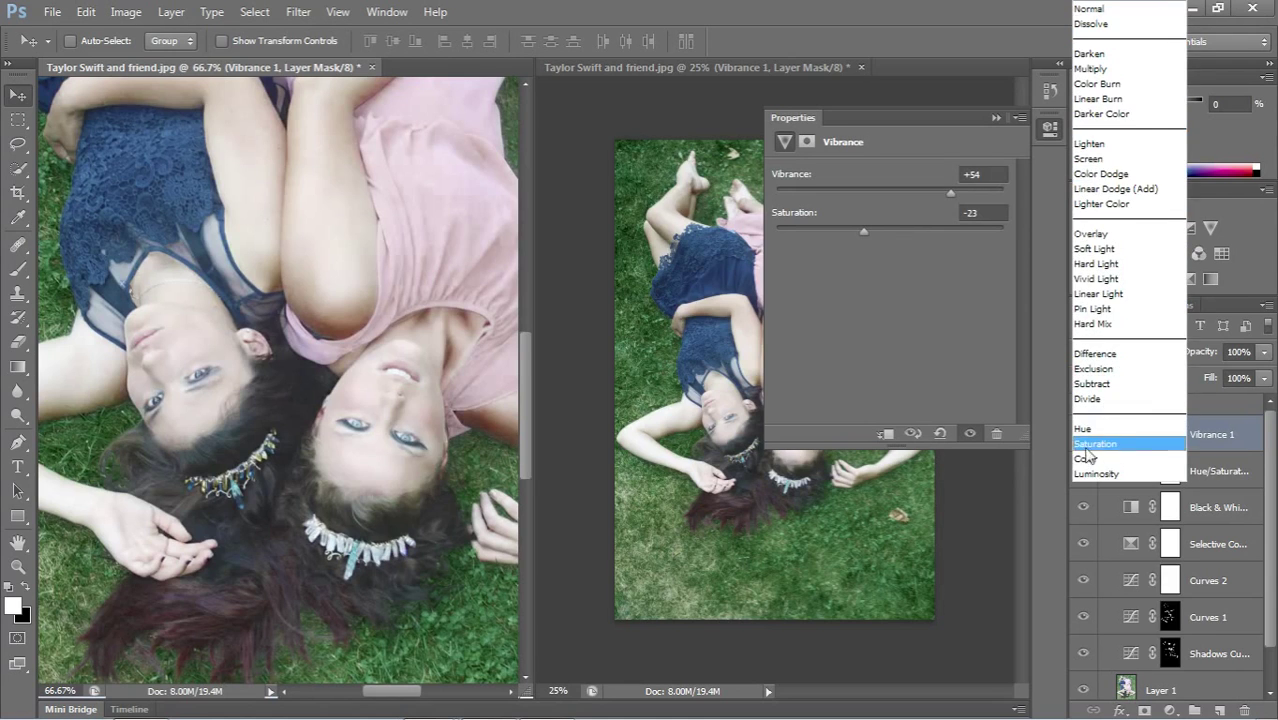
pyautogui.click(1092, 458)
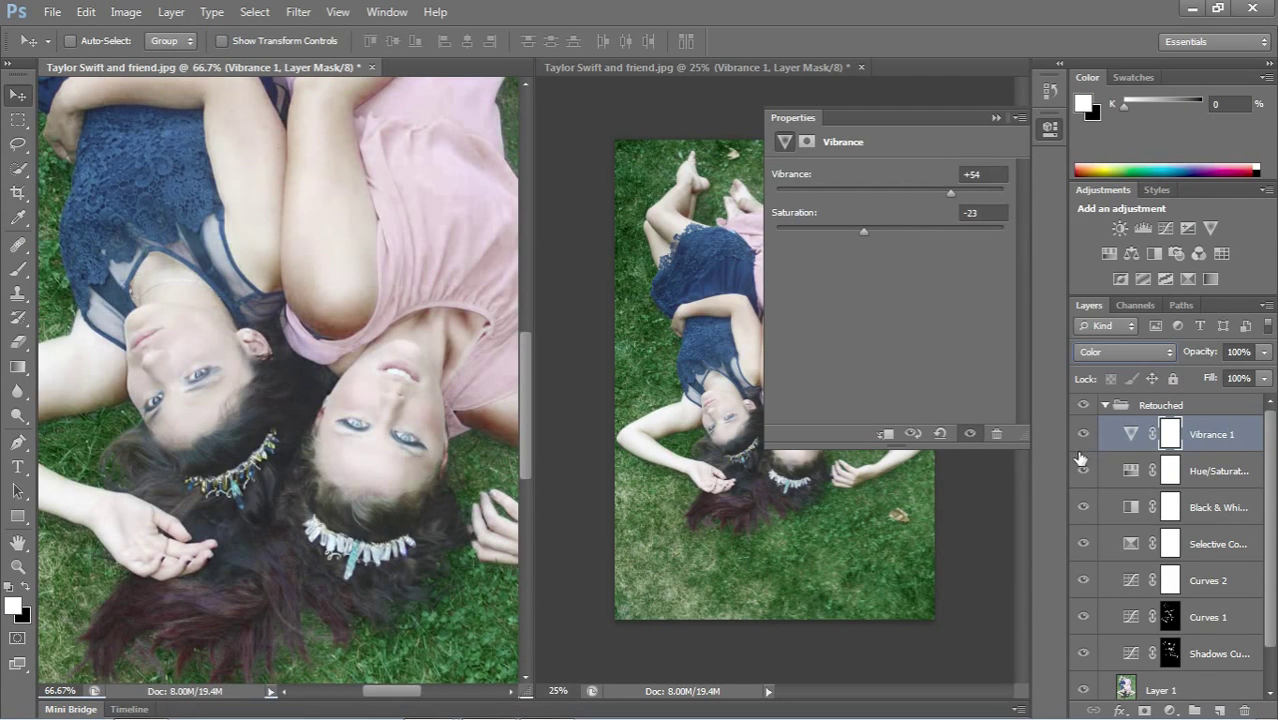
# - Compare the image with and without the Vibrance 1 adjustment
pyautogui.click(1084, 434)
pyautogui.click(1084, 434)
pyautogui.click(1084, 434)
pyautogui.click(1084, 434)
pyautogui.click(1084, 434)
pyautogui.click(1084, 434)
pyautogui.click(1084, 434)
pyautogui.click(992, 117)
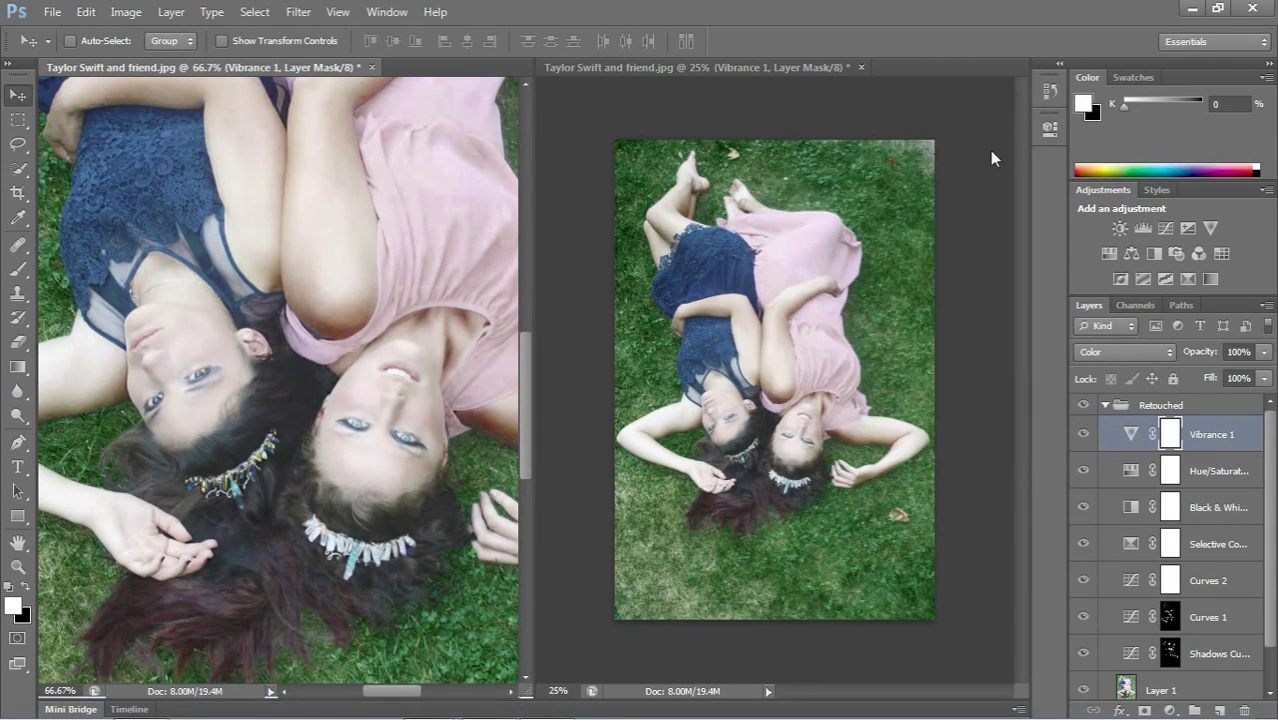
pyautogui.click(1084, 436)
pyautogui.click(1084, 436)
pyautogui.click(1084, 437)
pyautogui.click(1084, 437)
pyautogui.click(1087, 436)
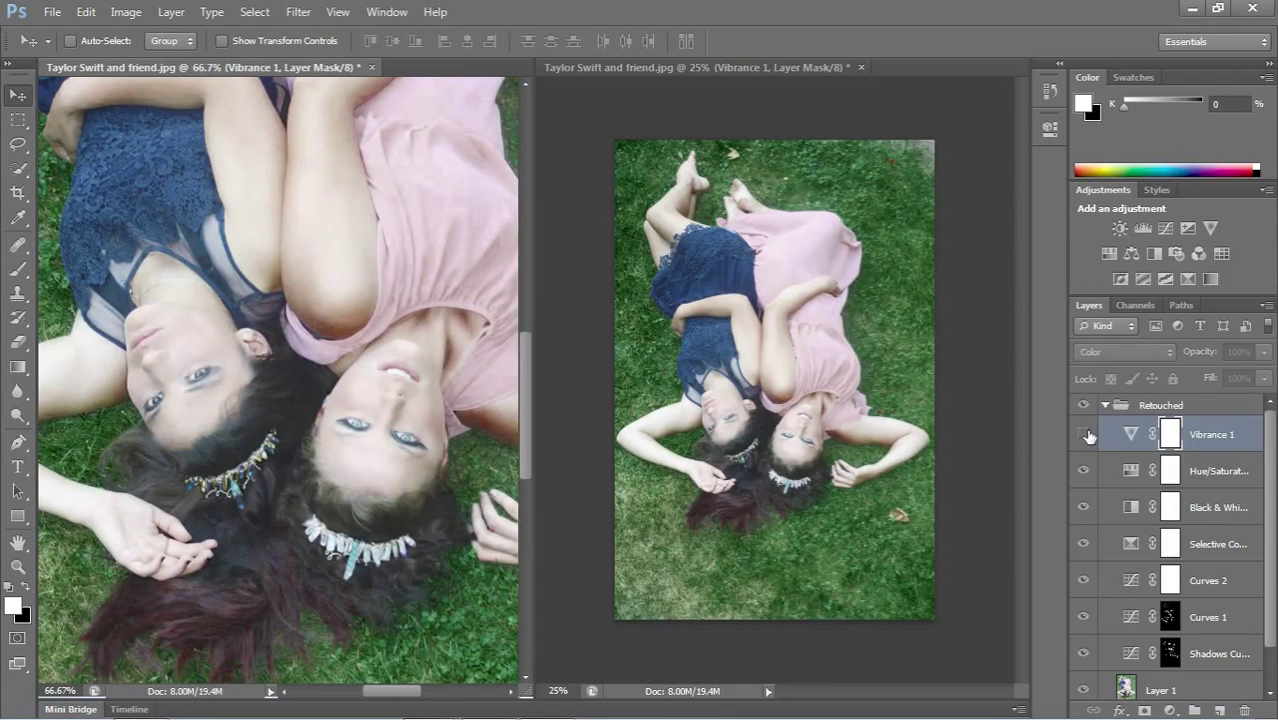
pyautogui.click(1084, 436)
# - Reopen the Vibrance 1 adjustment and raise its saturation slightly
pyautogui.click(1127, 434)
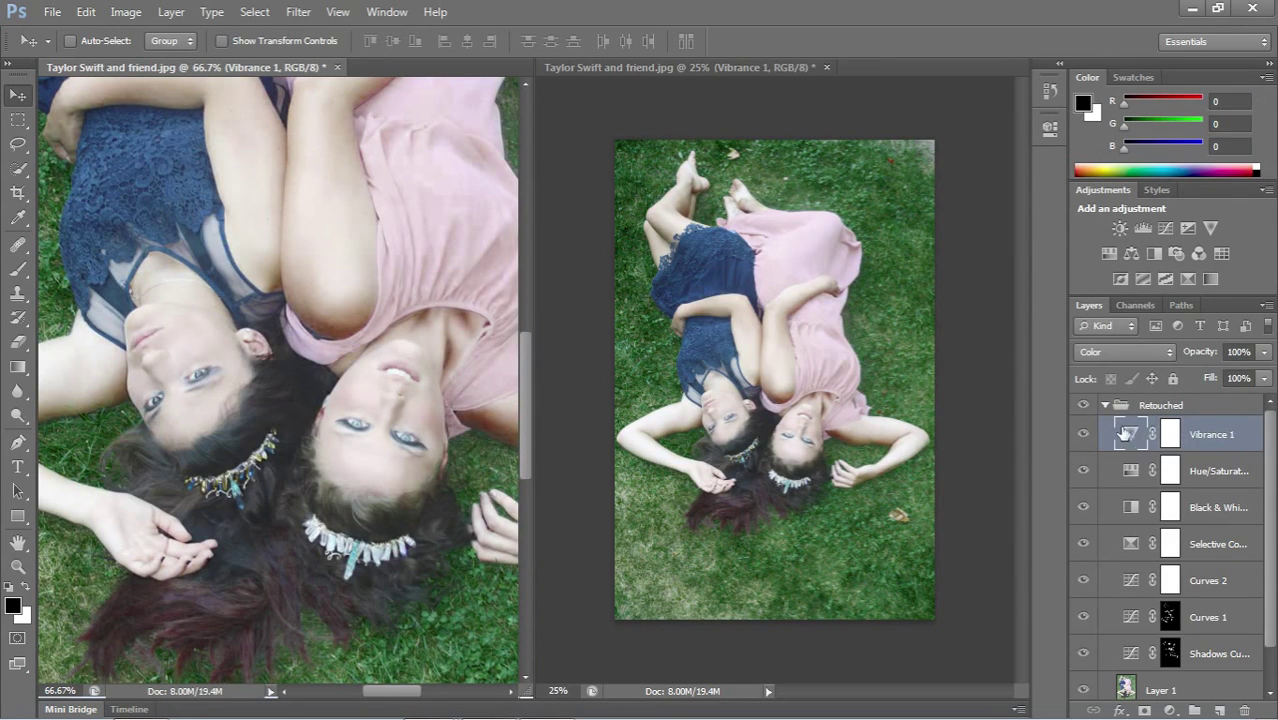
pyautogui.doubleClick(1127, 434)
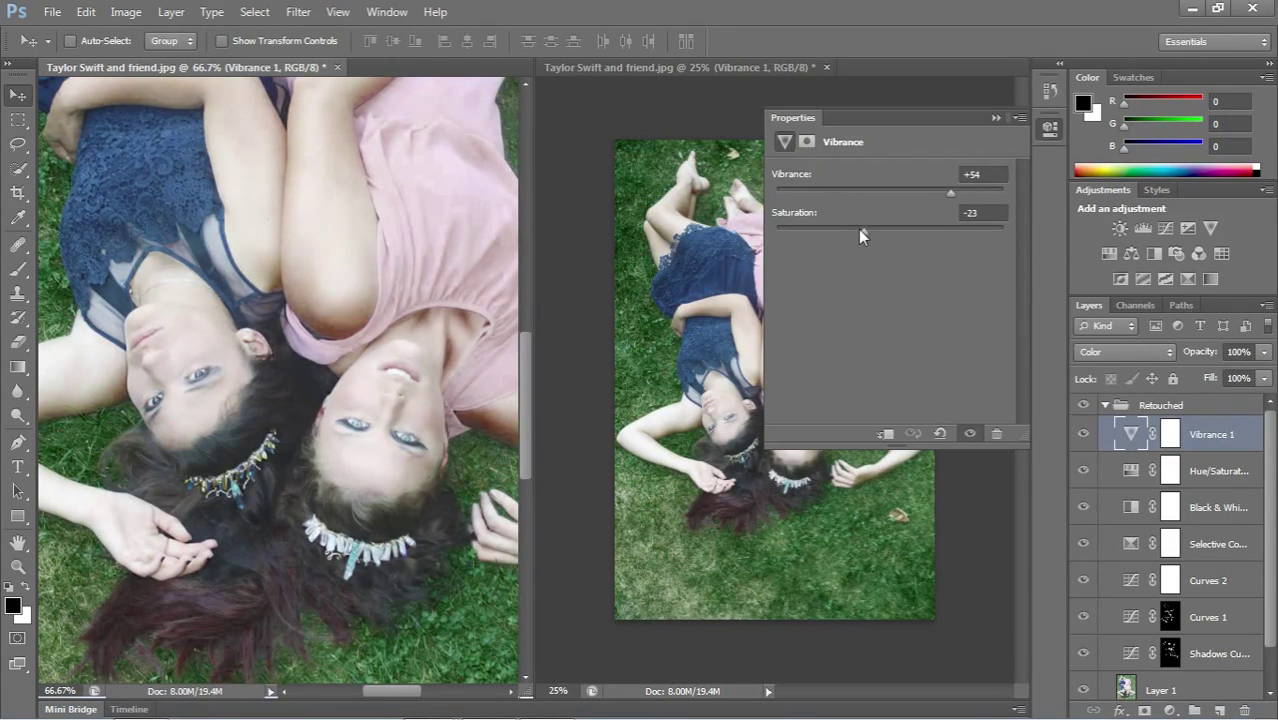
pyautogui.moveTo(858, 229)
pyautogui.mouseDown()
pyautogui.moveTo(891, 227)
pyautogui.moveTo(873, 225)
pyautogui.mouseUp()
pyautogui.click(996, 117)
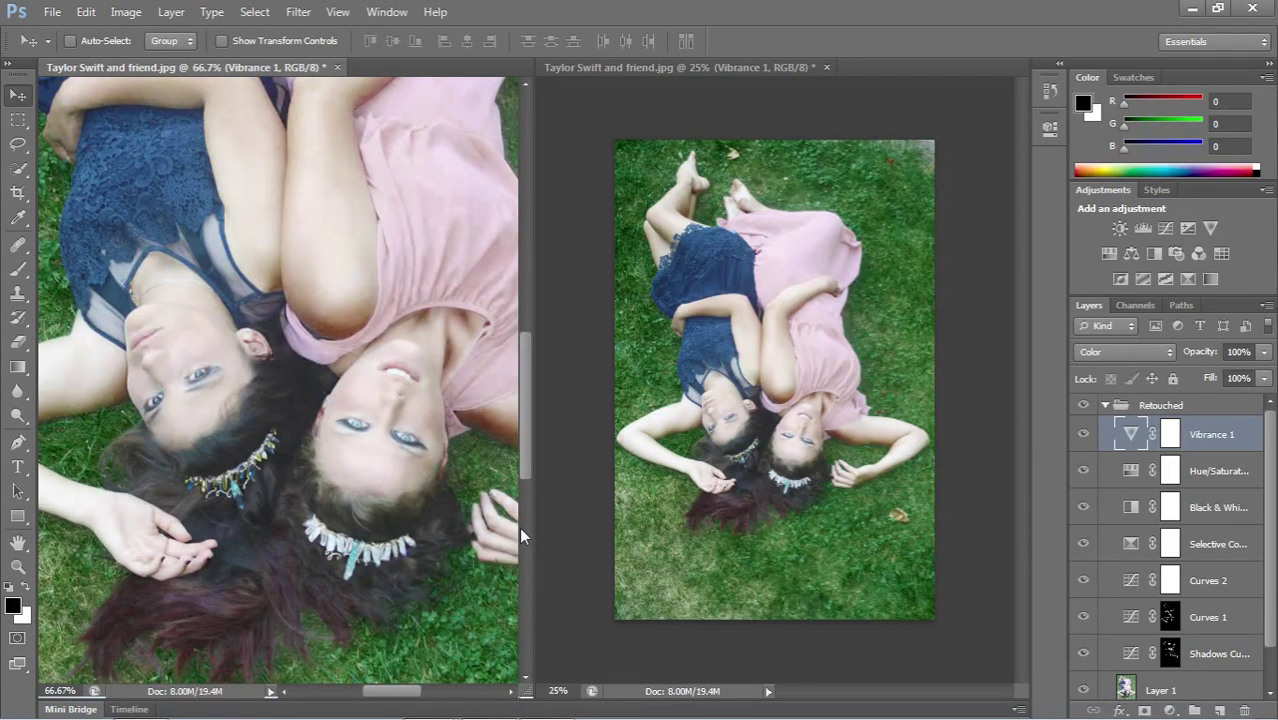
# - Create a new blank layer with default settings above the Vibrance 1 layer
pyautogui.hotkey('ctrl', '+')
pyautogui.hotkey('ctrl', '+')
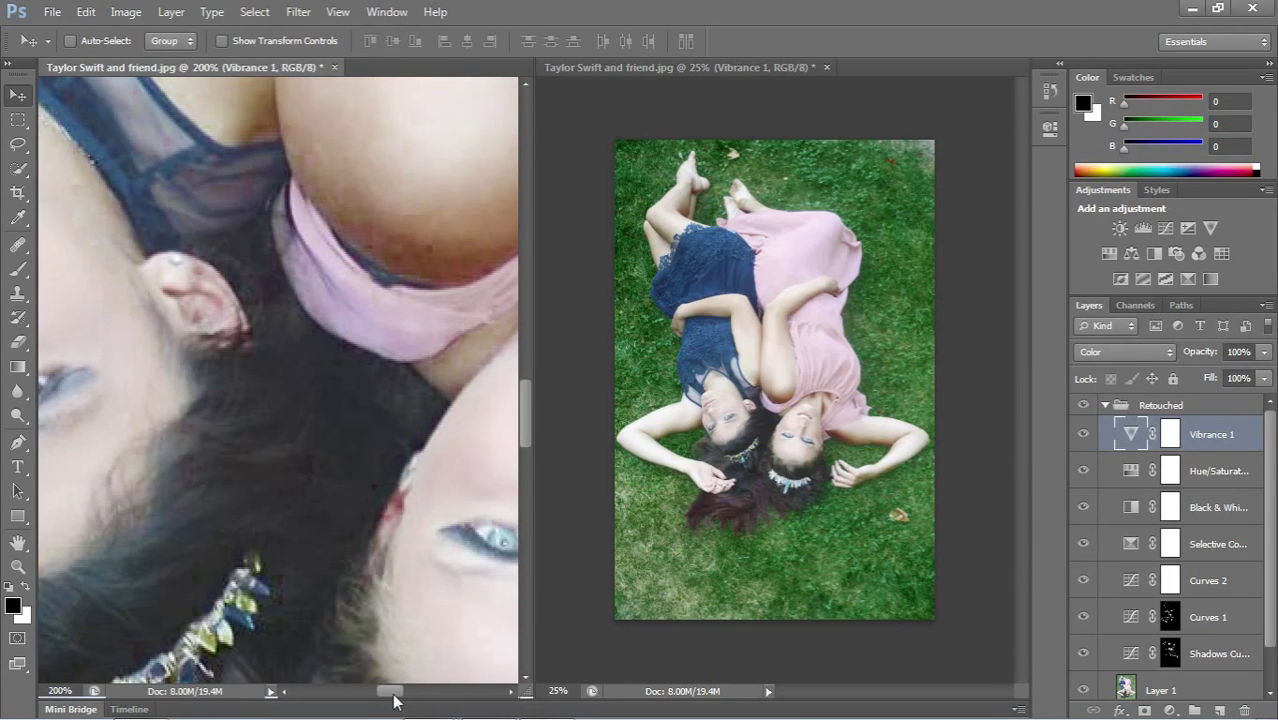
pyautogui.moveTo(394, 691)
pyautogui.mouseDown()
pyautogui.moveTo(366, 691)
pyautogui.moveTo(420, 688)
pyautogui.moveTo(410, 678)
pyautogui.moveTo(355, 693)
pyautogui.moveTo(370, 690)
pyautogui.mouseUp()
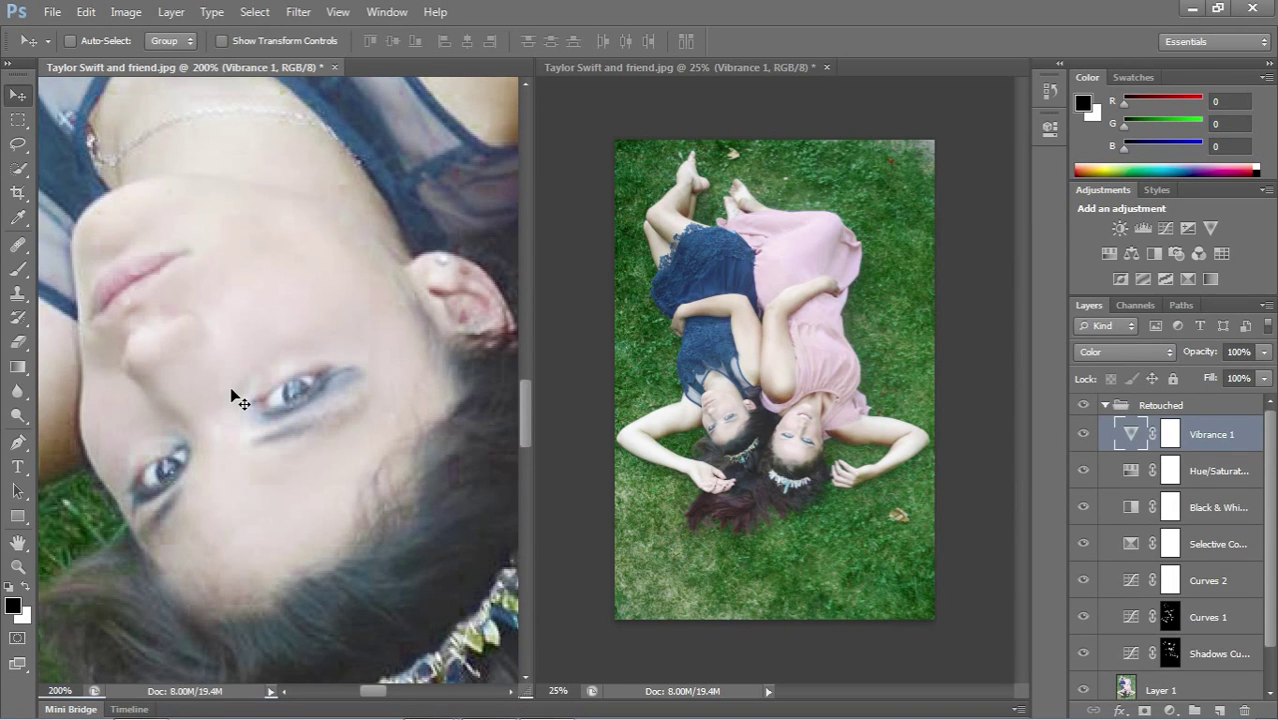
pyautogui.hotkey('ctrl', 'shift', 'n')
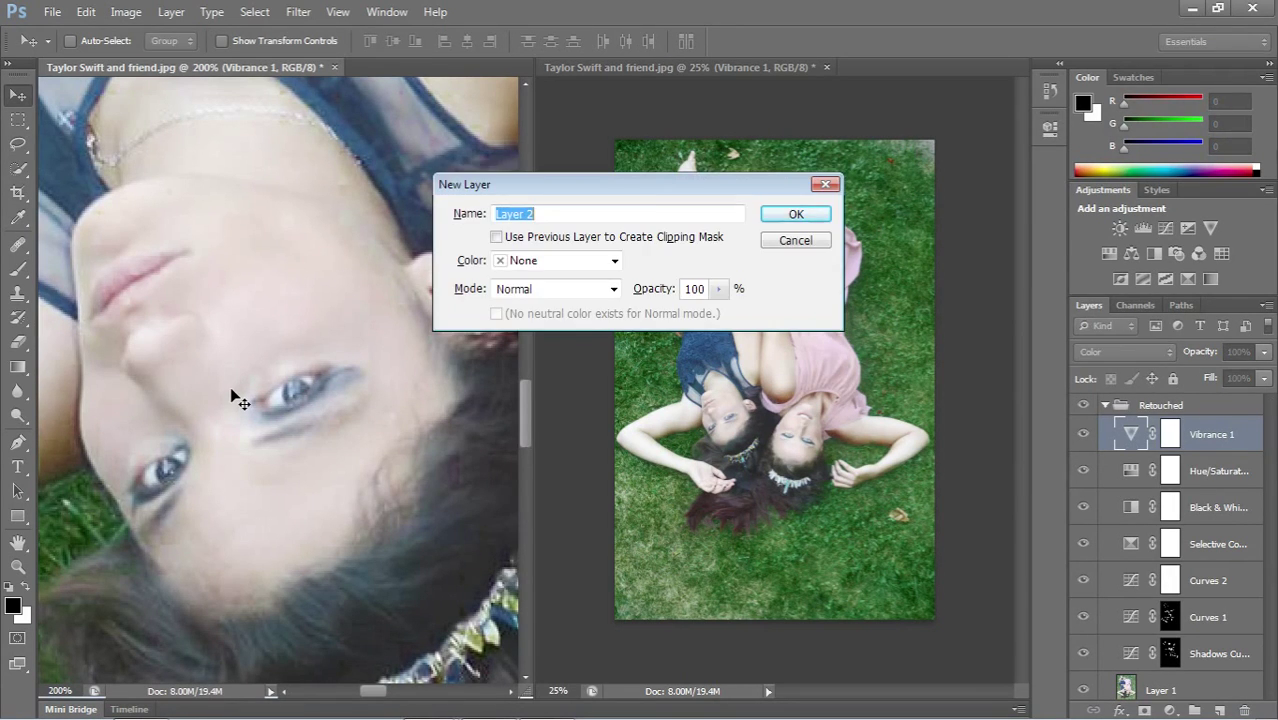
pyautogui.press('Return')
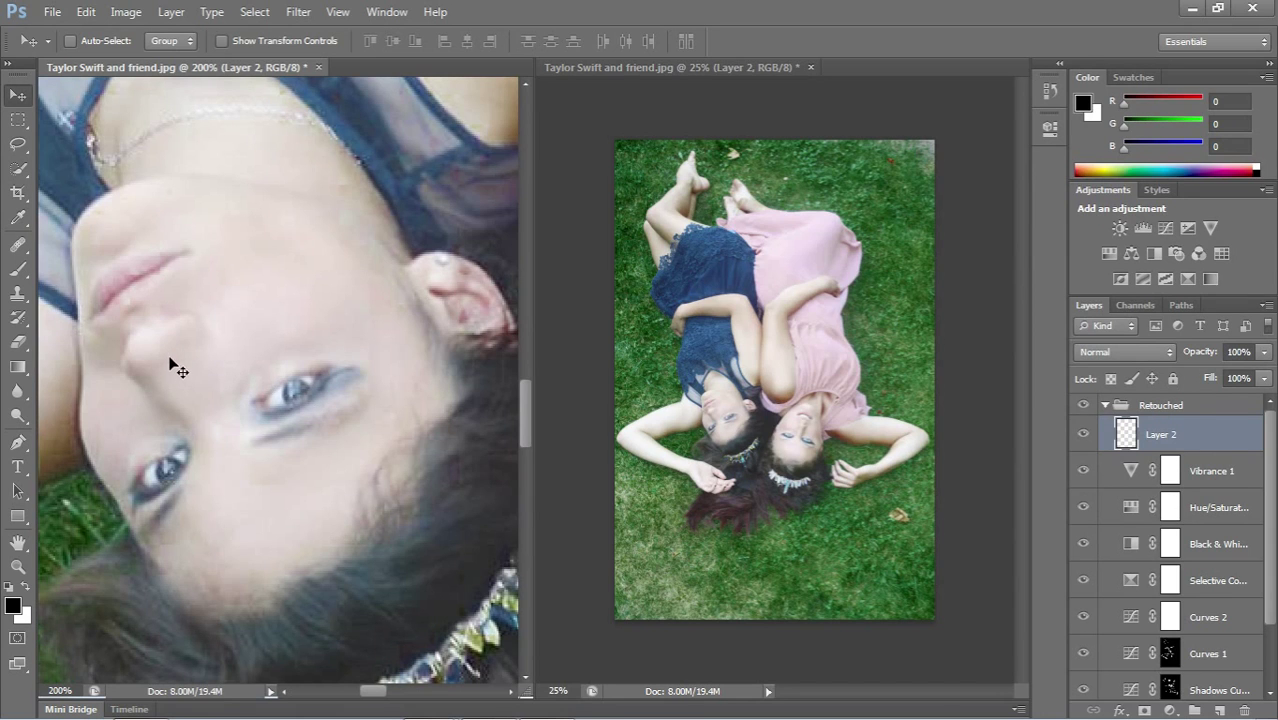
# - Set the Brush tool to 1 px and paint a dab beside the eye of the woman in blue
pyautogui.press('b')
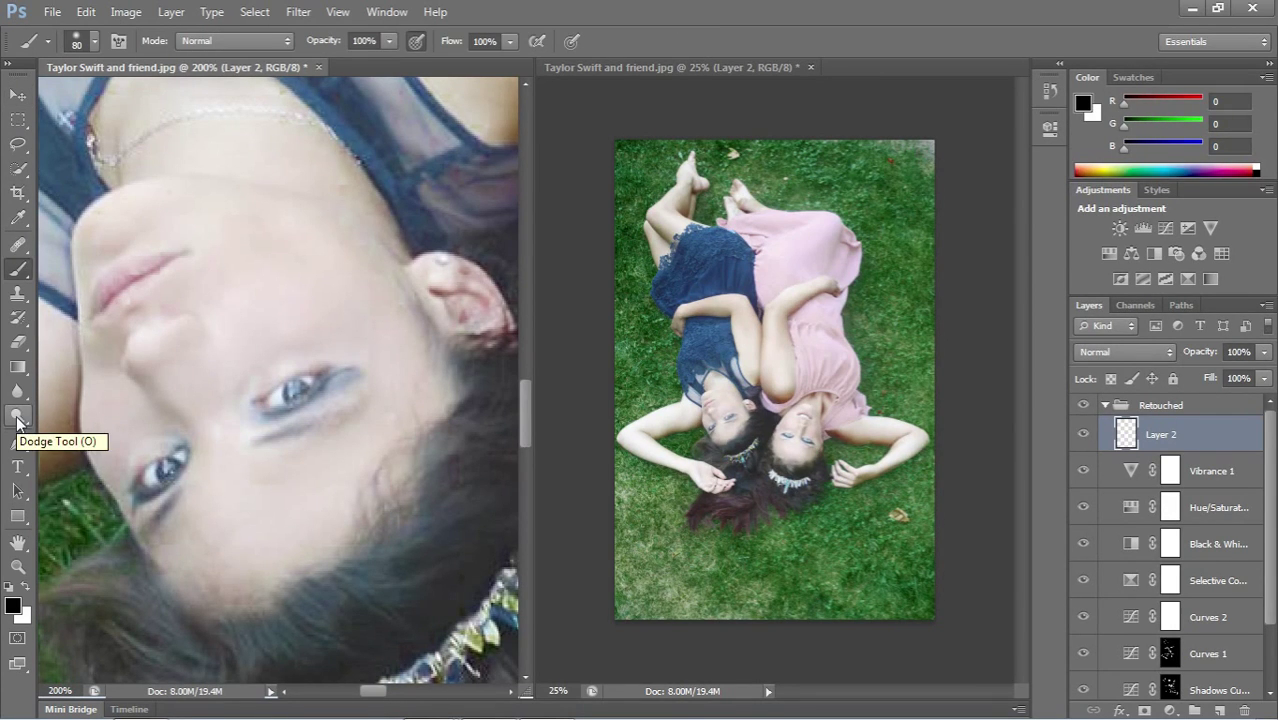
pyautogui.click(93, 41)
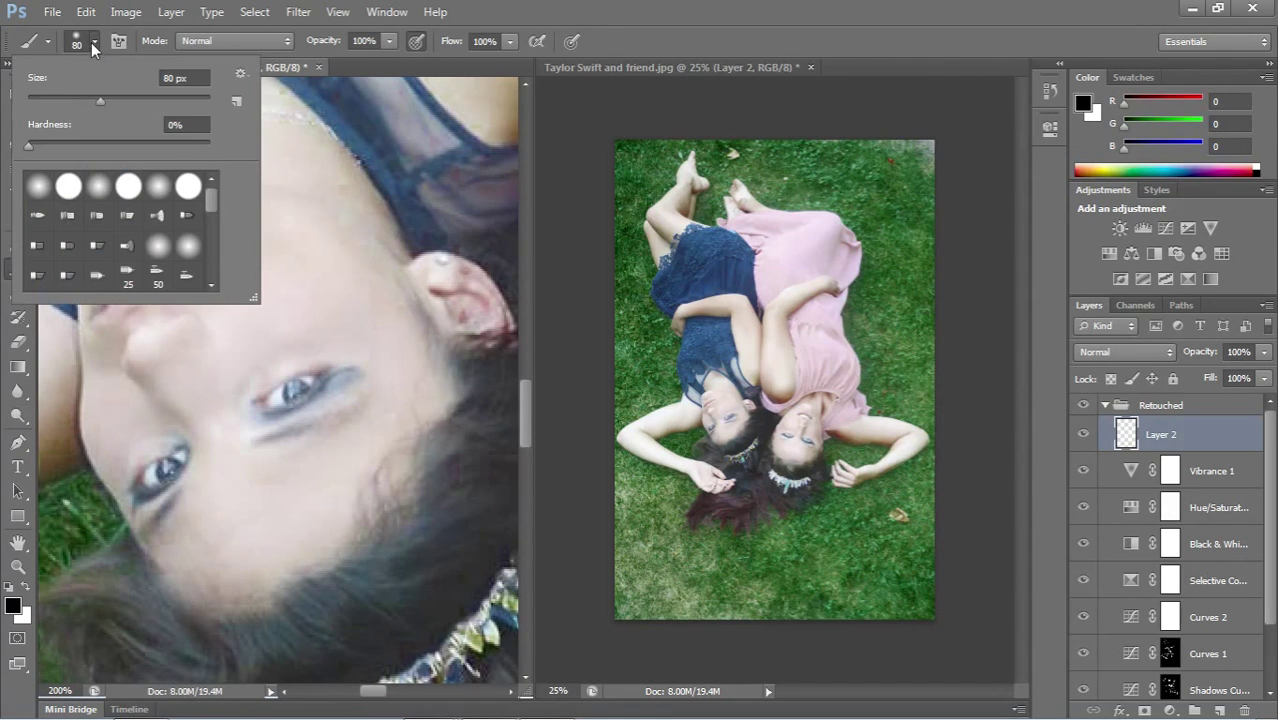
pyautogui.click(36, 98)
pyautogui.click(27, 97)
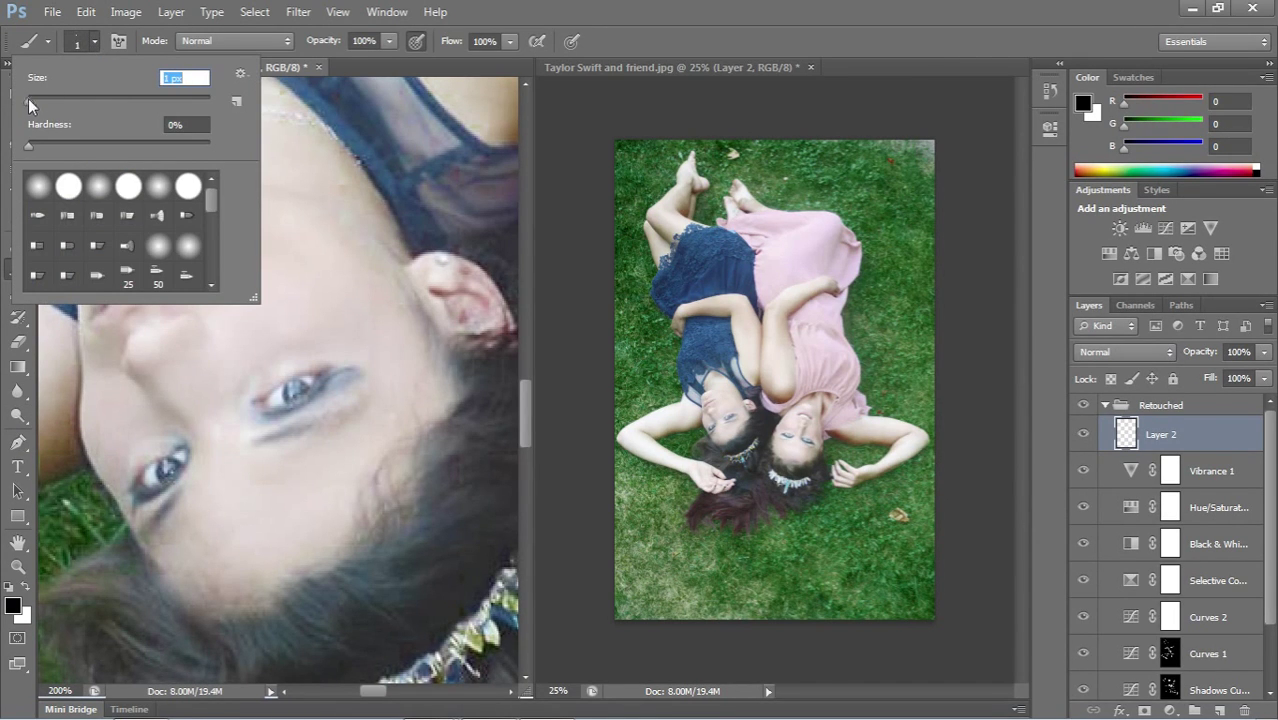
pyautogui.click(182, 473)
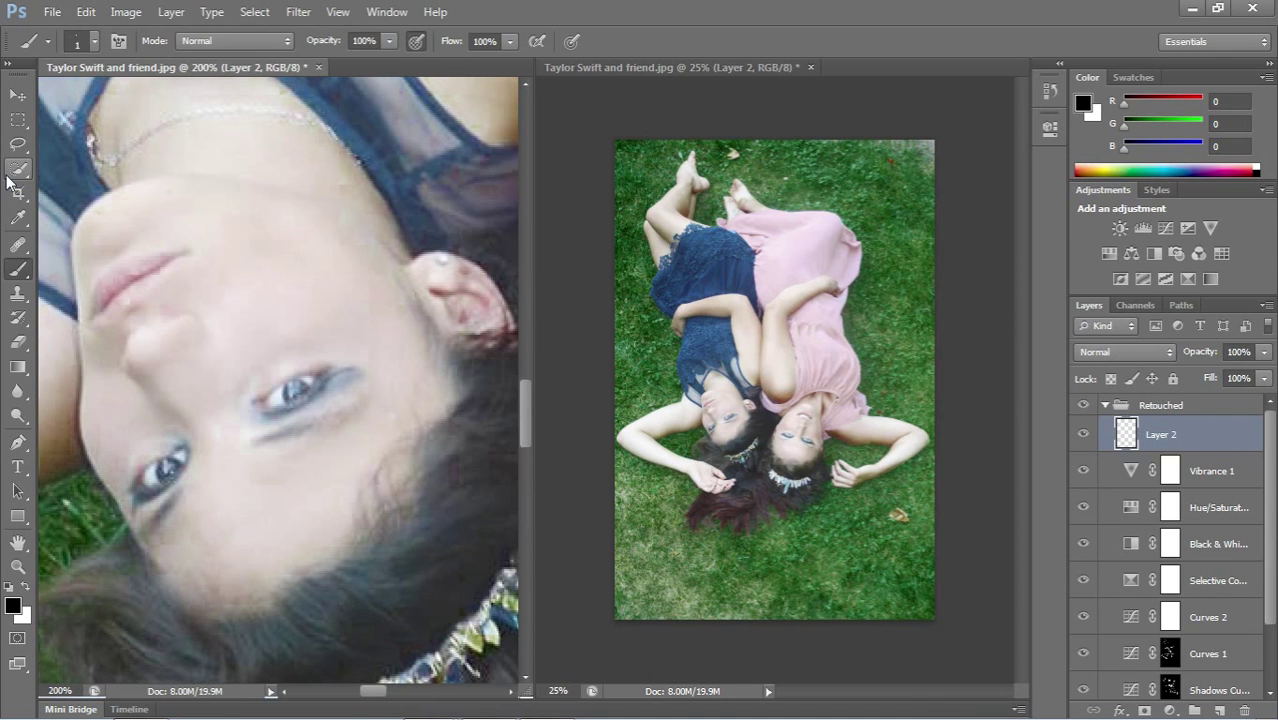
# - Set the brush size to 2 px and paint a test dab on the blue-dressed woman's eye farther from the ear
pyautogui.hotkey('ctrl', '+')
pyautogui.hotkey('ctrl', '+')
pyautogui.hotkey('ctrl', '+')
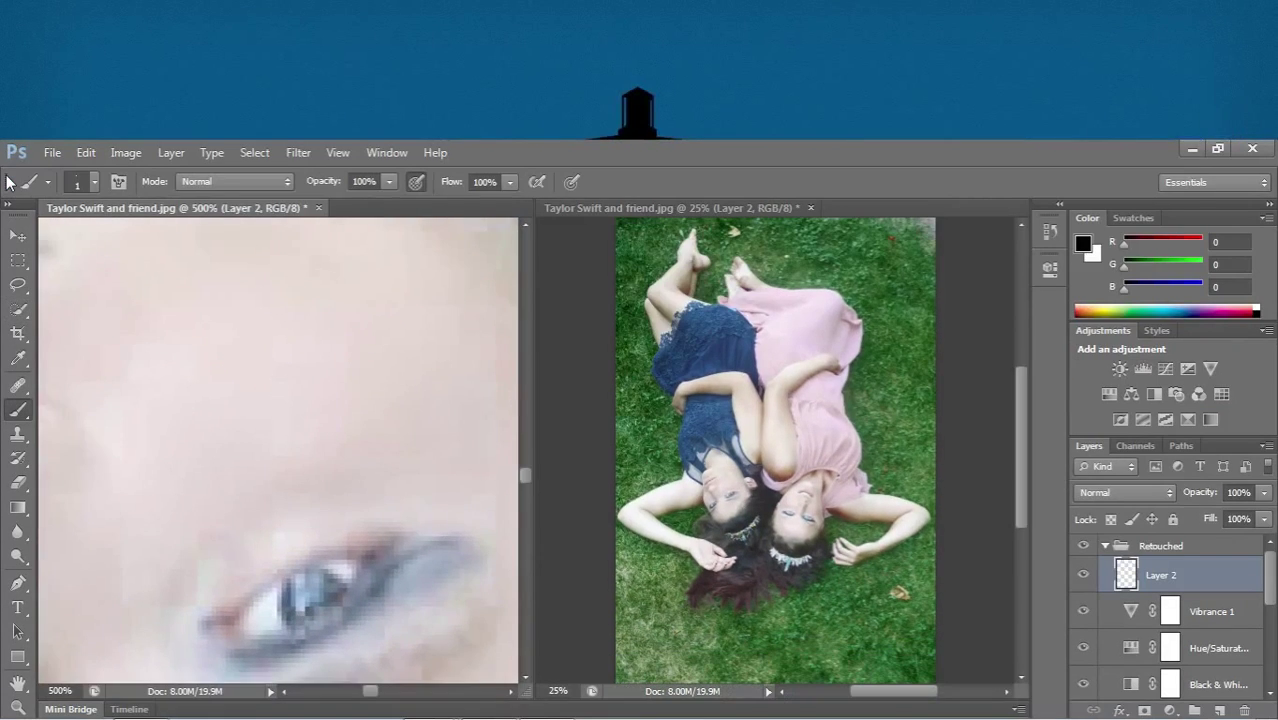
pyautogui.hotkey('ctrl', '-')
pyautogui.hotkey('ctrl', '-')
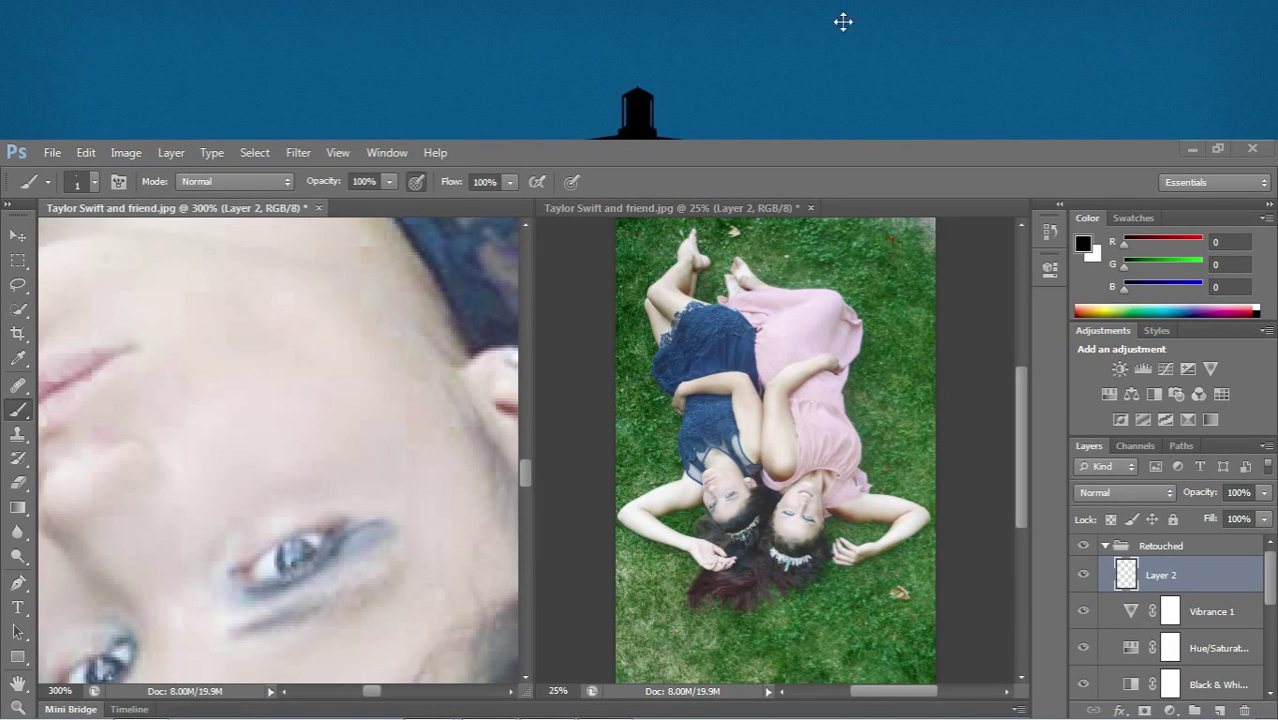
pyautogui.doubleClick(325, 159)
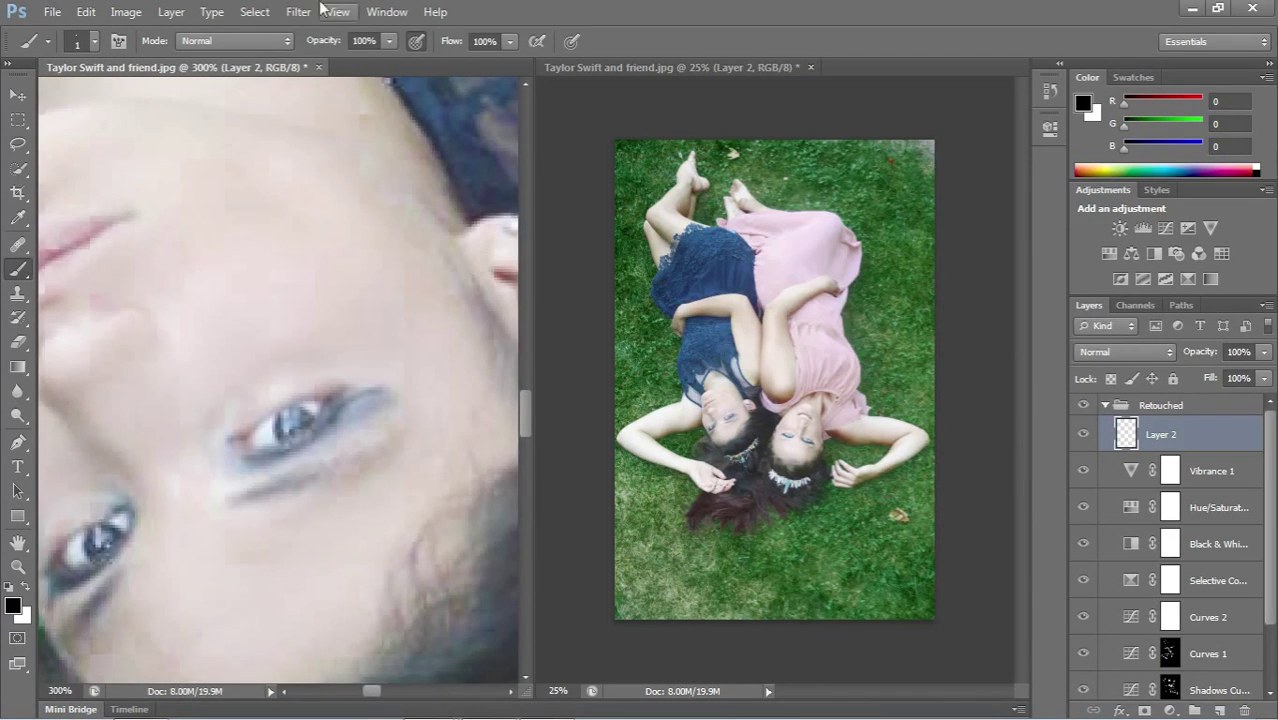
pyautogui.click(92, 42)
pyautogui.click(38, 98)
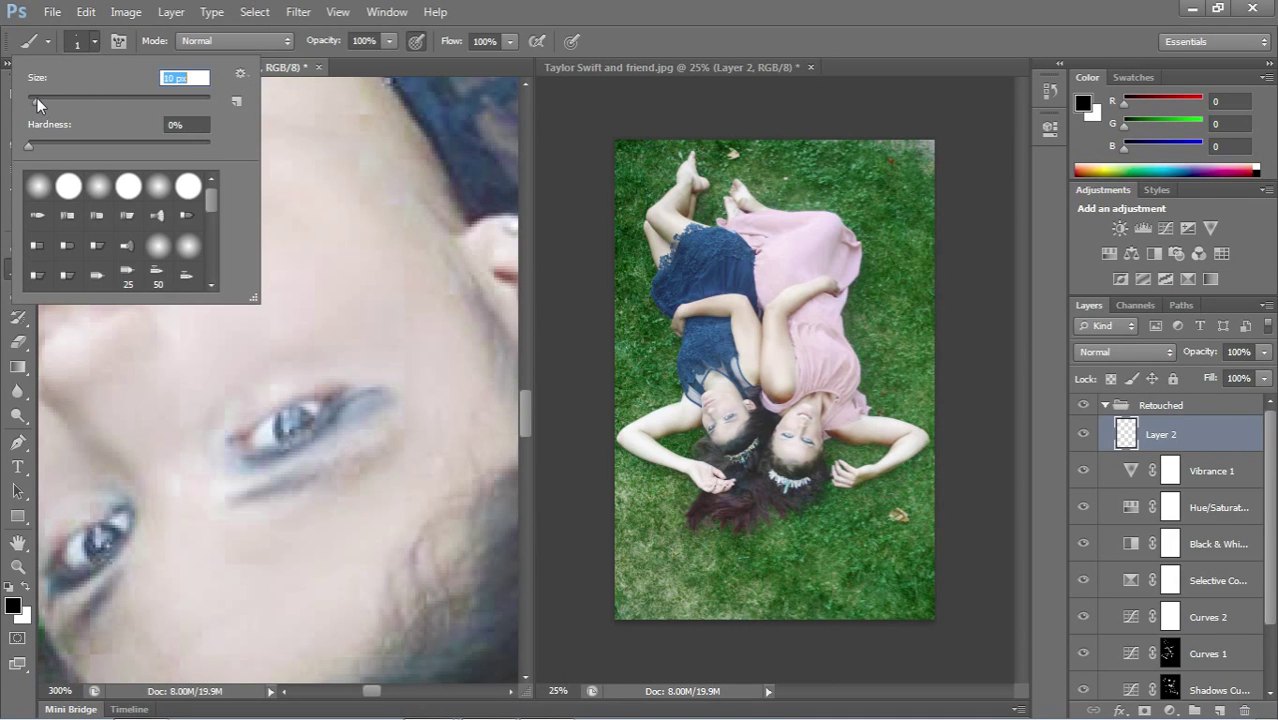
pyautogui.moveTo(40, 97); pyautogui.dragTo(37, 98)
pyautogui.click(32, 99)
pyautogui.click(116, 540)
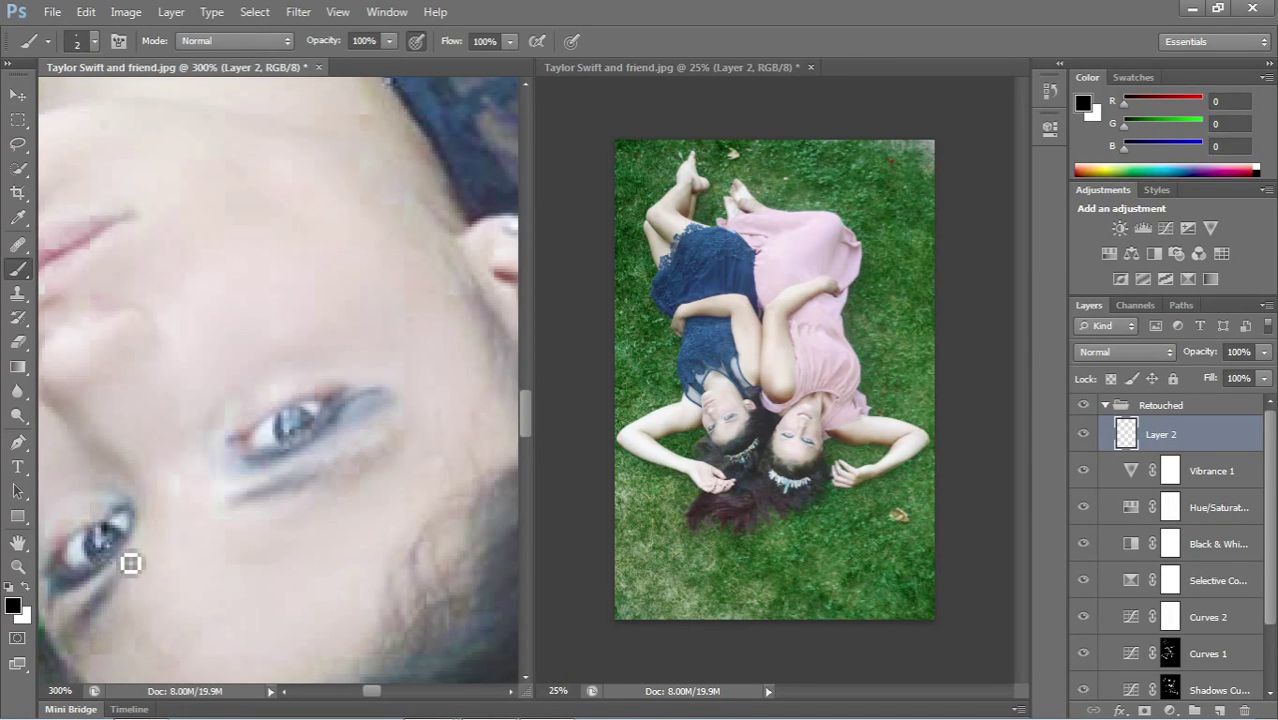
# - Undo the painting and the blank layer, and create a fresh blank layer with default settings above Vibrance 1
pyautogui.hotkey('ctrl', 'z')
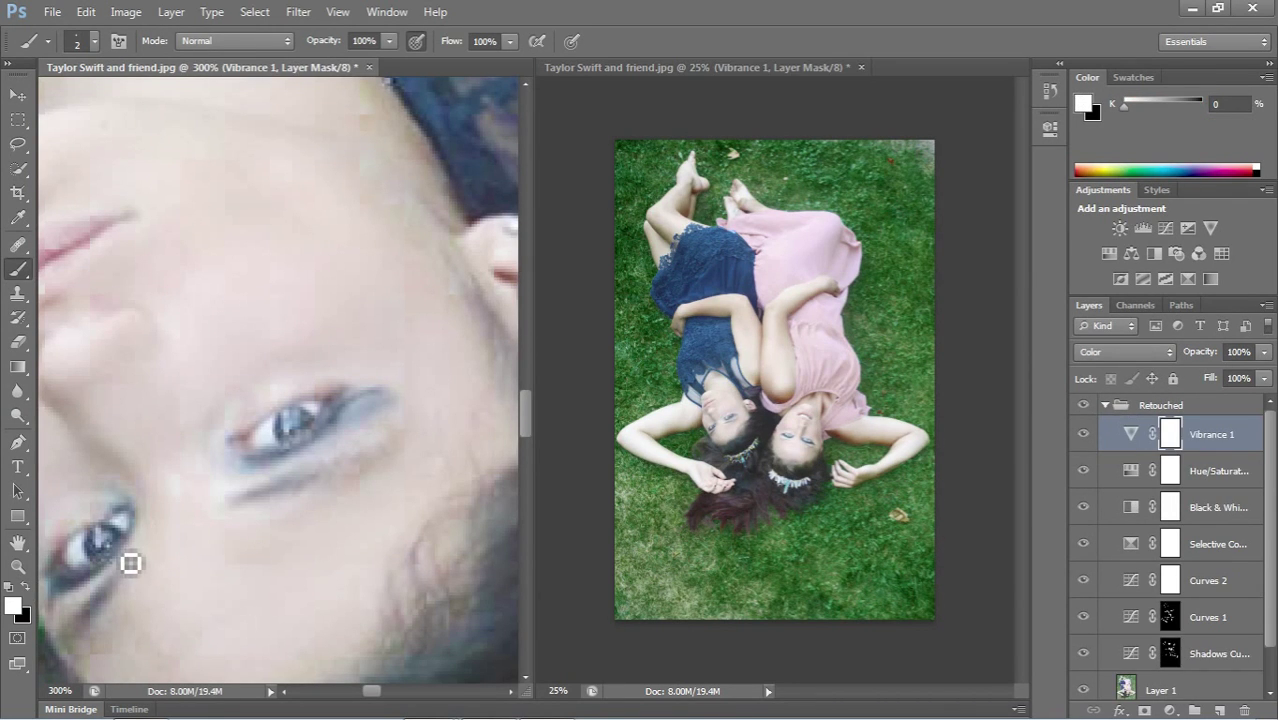
pyautogui.hotkey('ctrl', 'shift', 'n')
pyautogui.press('Return')
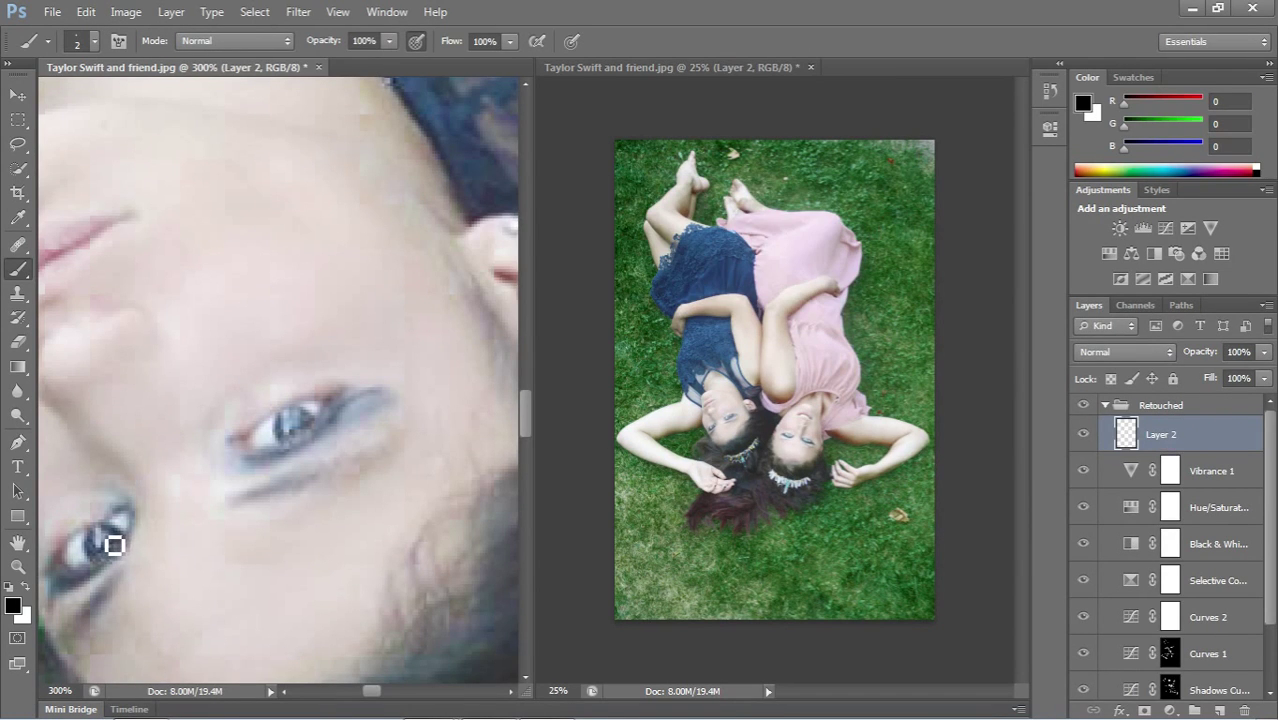
# - Paint a black dab on the blue-dressed woman's eye farther from the ear, and set the brush to white at 1 px
pyautogui.click(117, 541)
pyautogui.press('z')
pyautogui.click(26, 588)
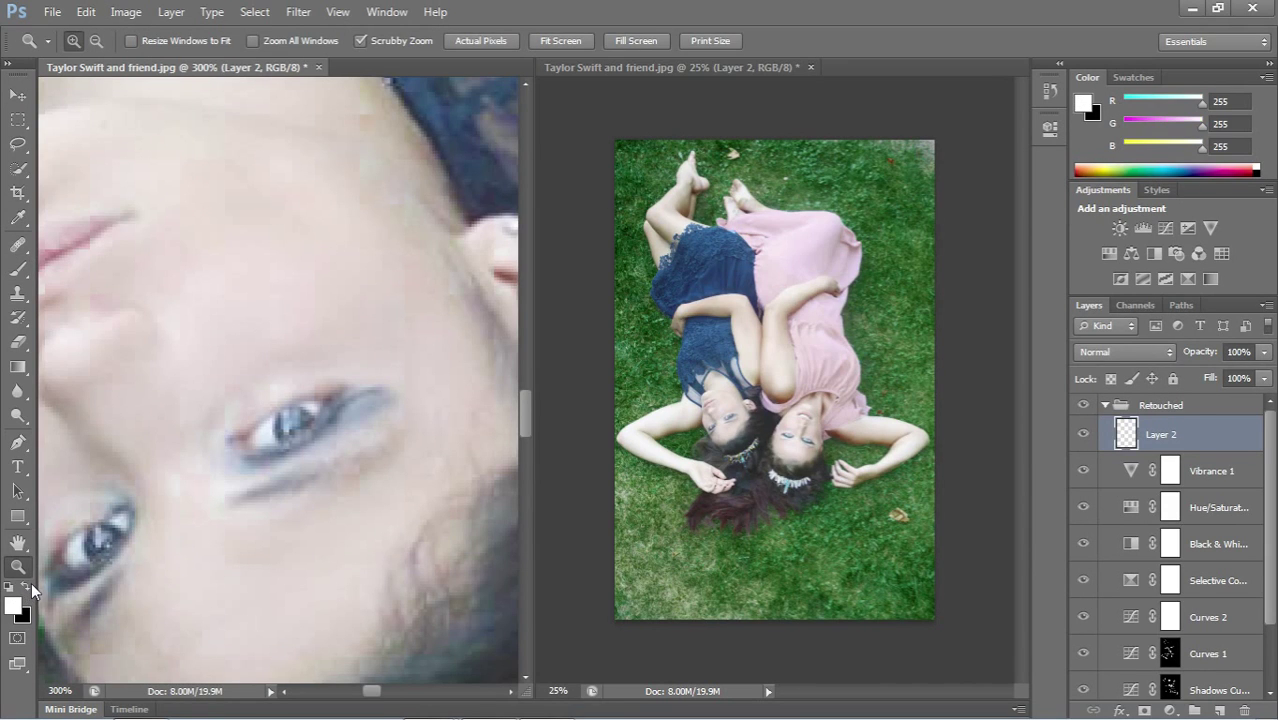
pyautogui.press('b')
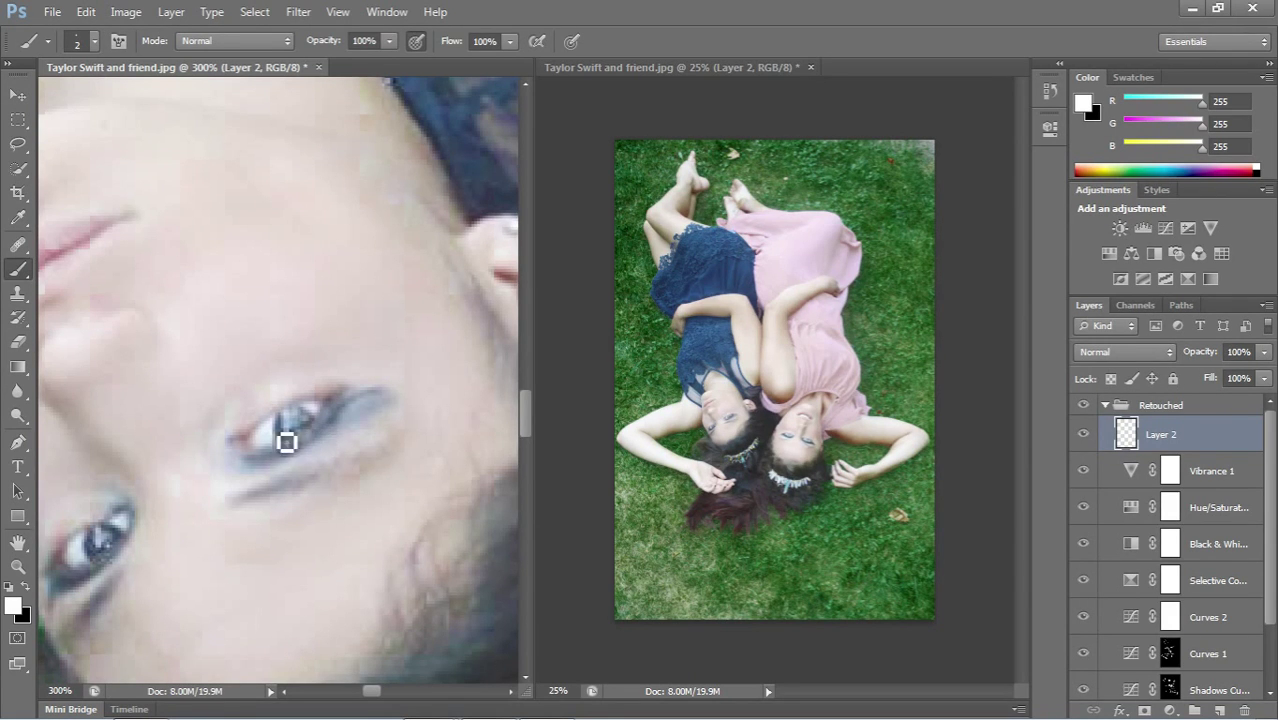
pyautogui.click(88, 45)
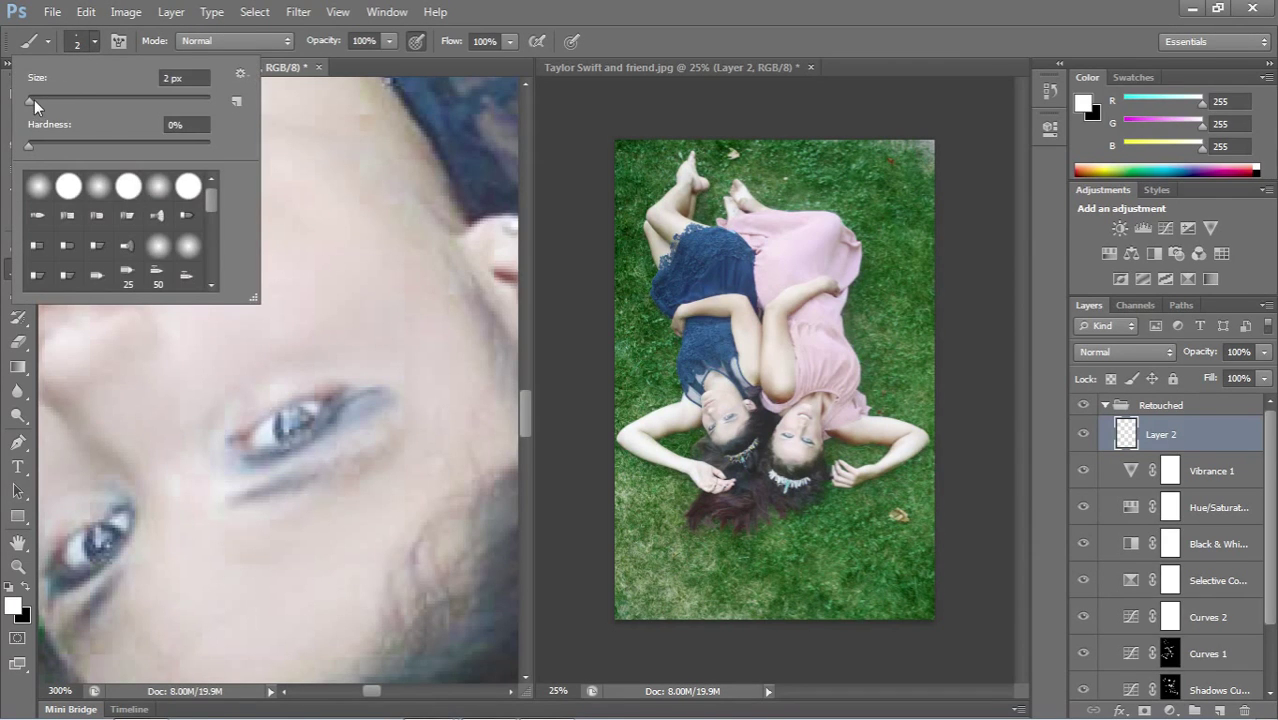
pyautogui.moveTo(34, 100); pyautogui.dragTo(14, 110)
pyautogui.press('Return')
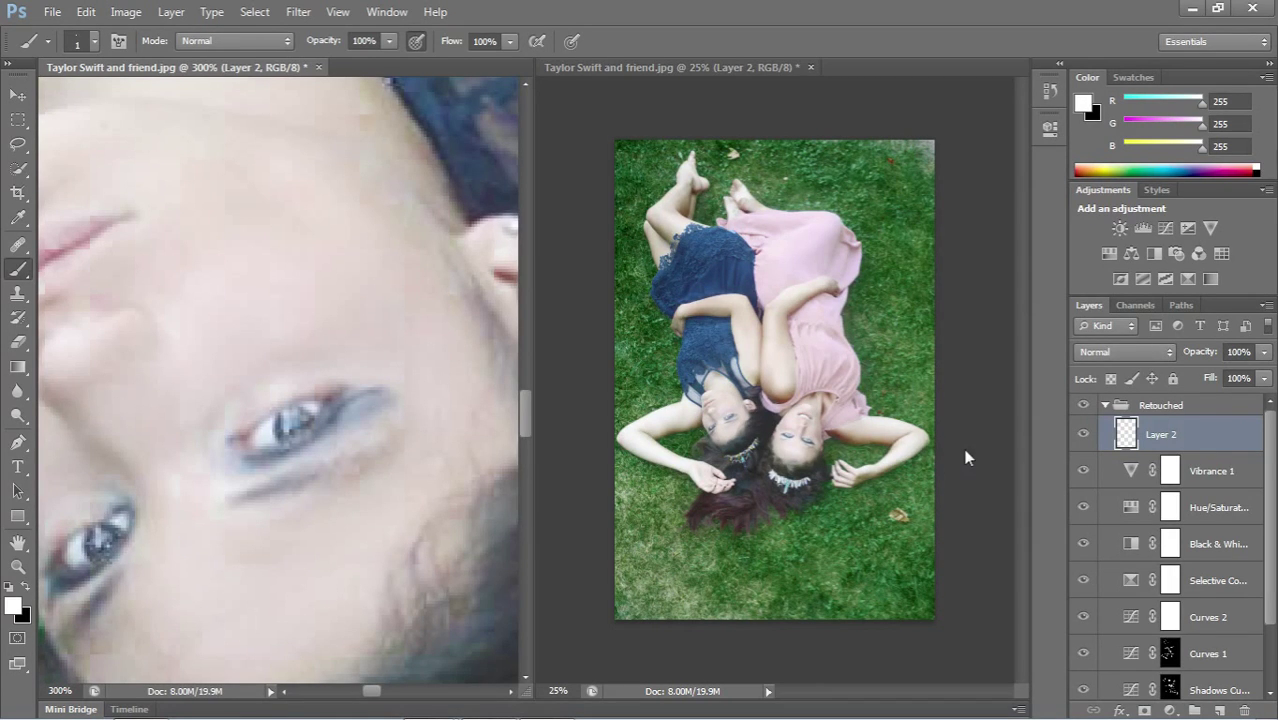
# - Delete the retouching layer above Vibrance 1 and bring the whole photo into view
pyautogui.press('Delete')
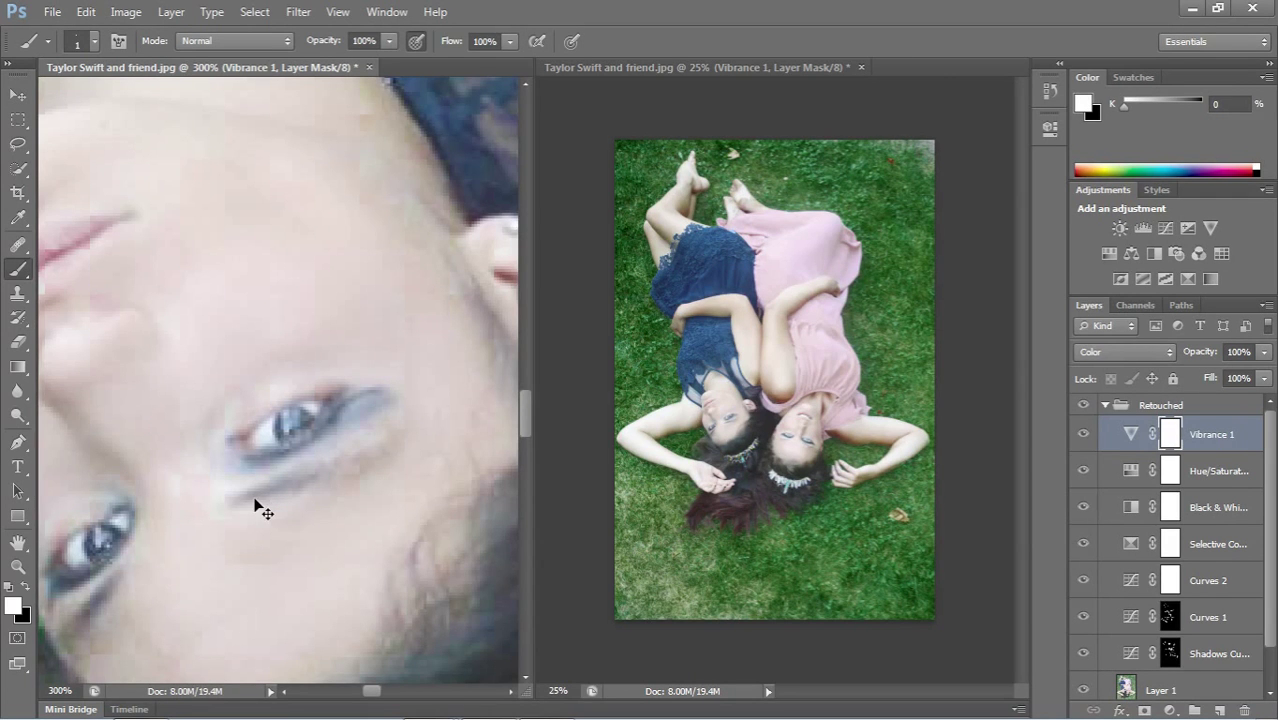
pyautogui.hotkey('ctrl', '-')
pyautogui.hotkey('ctrl', '-')
pyautogui.hotkey('ctrl', '-')
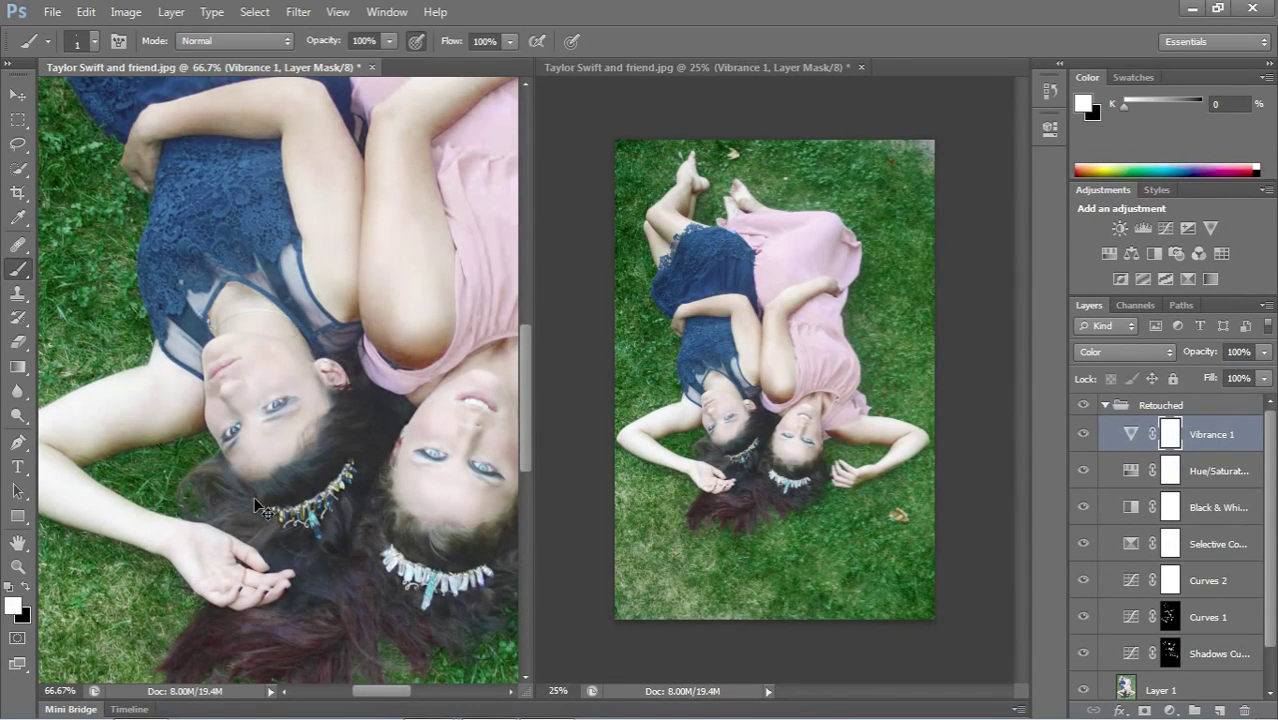
pyautogui.hotkey('ctrl', '+')
pyautogui.hotkey('ctrl', '-')
pyautogui.hotkey('ctrl', '-')
pyautogui.hotkey('ctrl', '-')
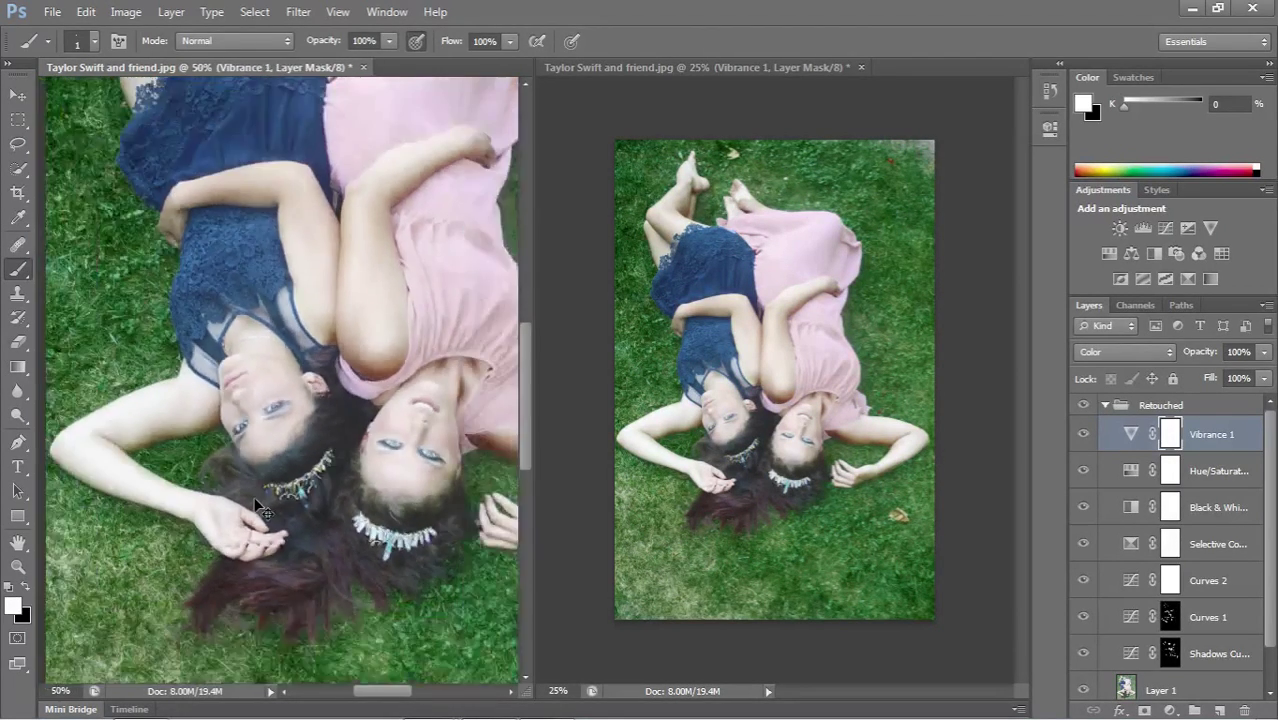
pyautogui.hotkey('ctrl', '-')
pyautogui.hotkey('ctrl', '+')
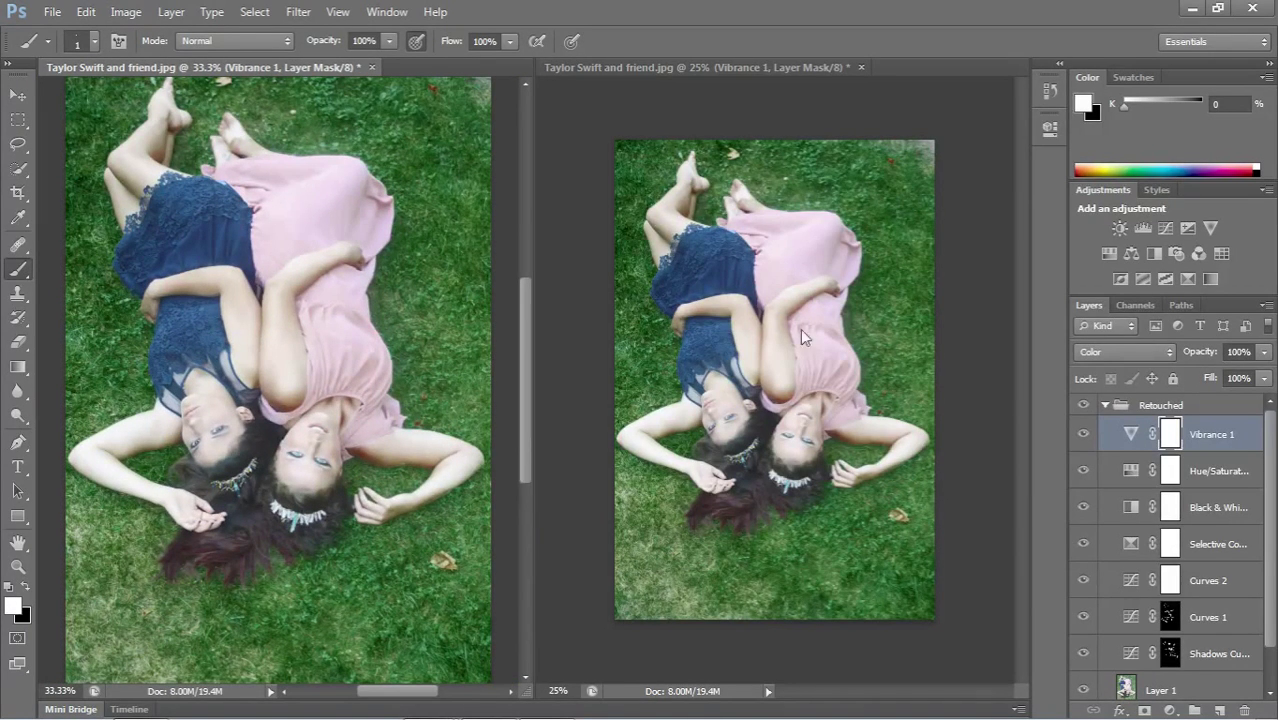
# - Add a Color Balance adjustment layer above the Vibrance 1 layer
pyautogui.click(1131, 255)
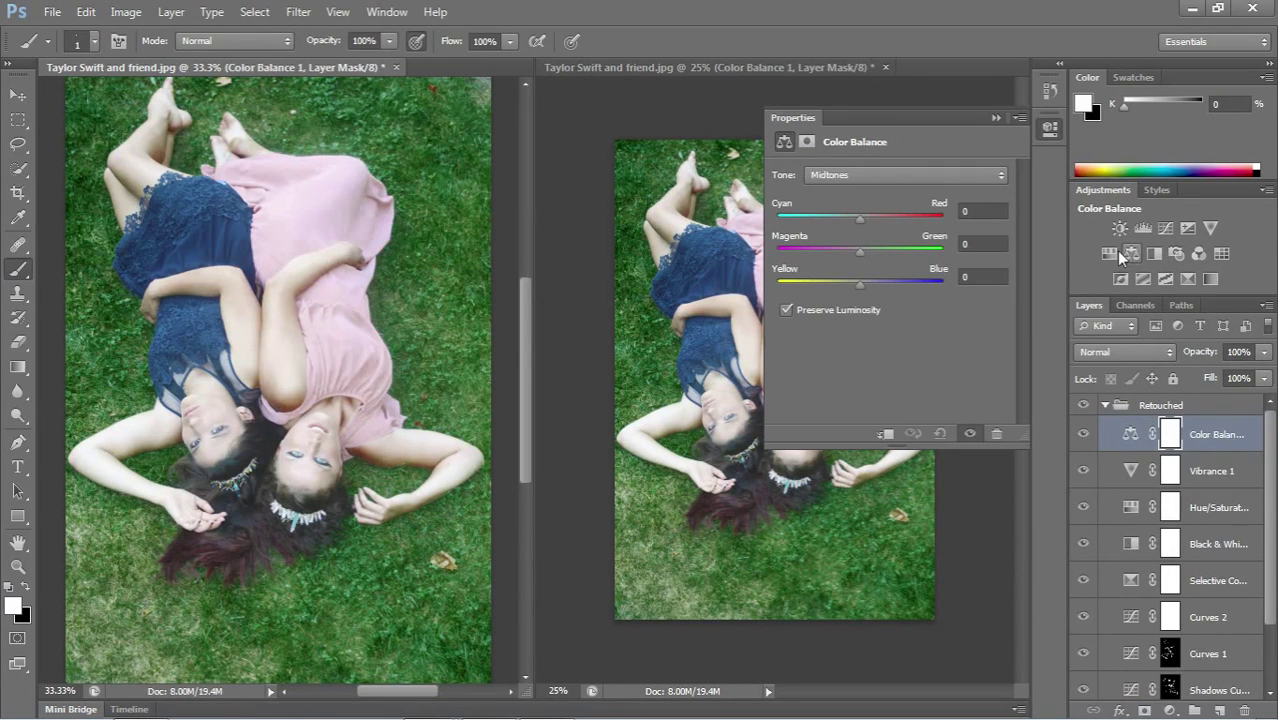
pyautogui.click(860, 176)
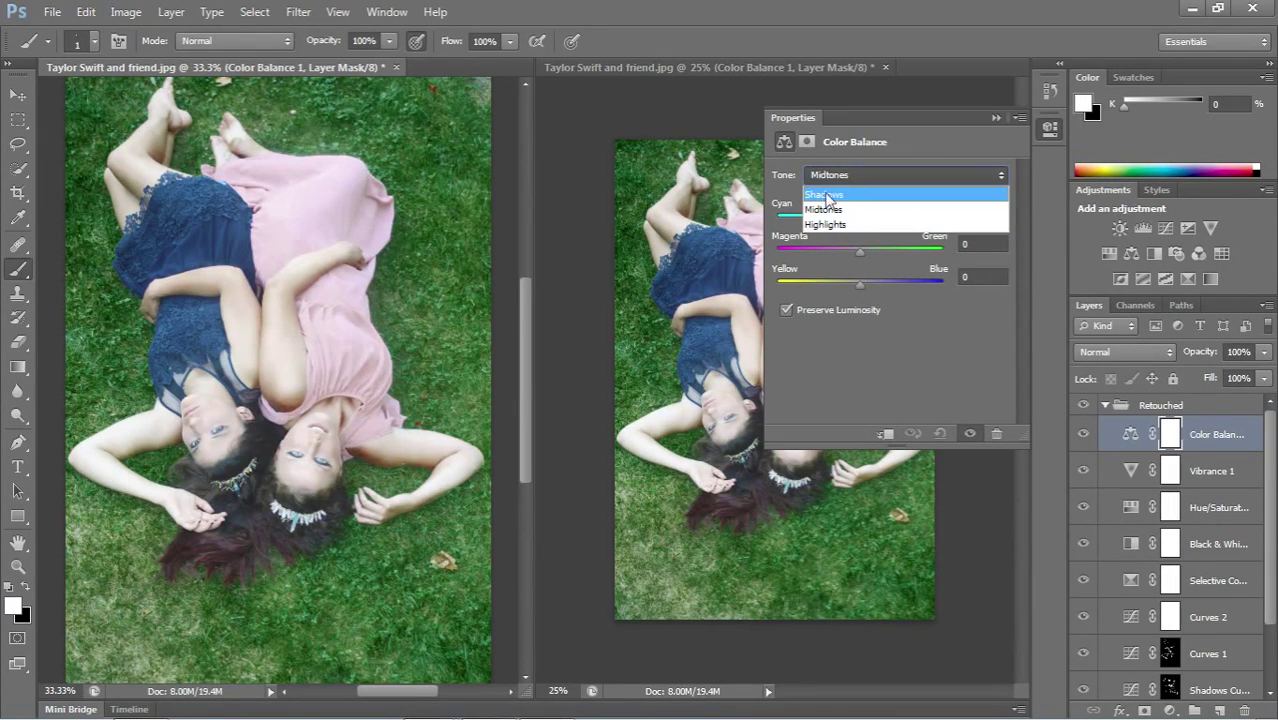
pyautogui.click(908, 681)
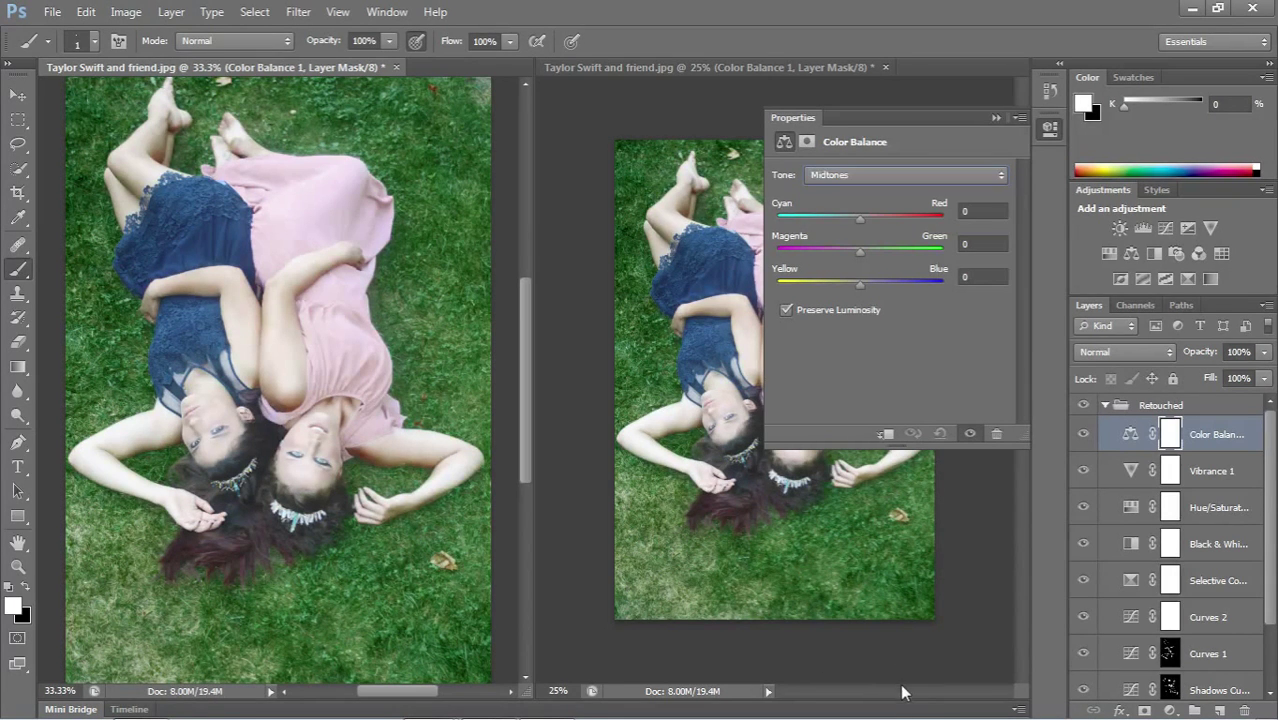
pyautogui.click(994, 117)
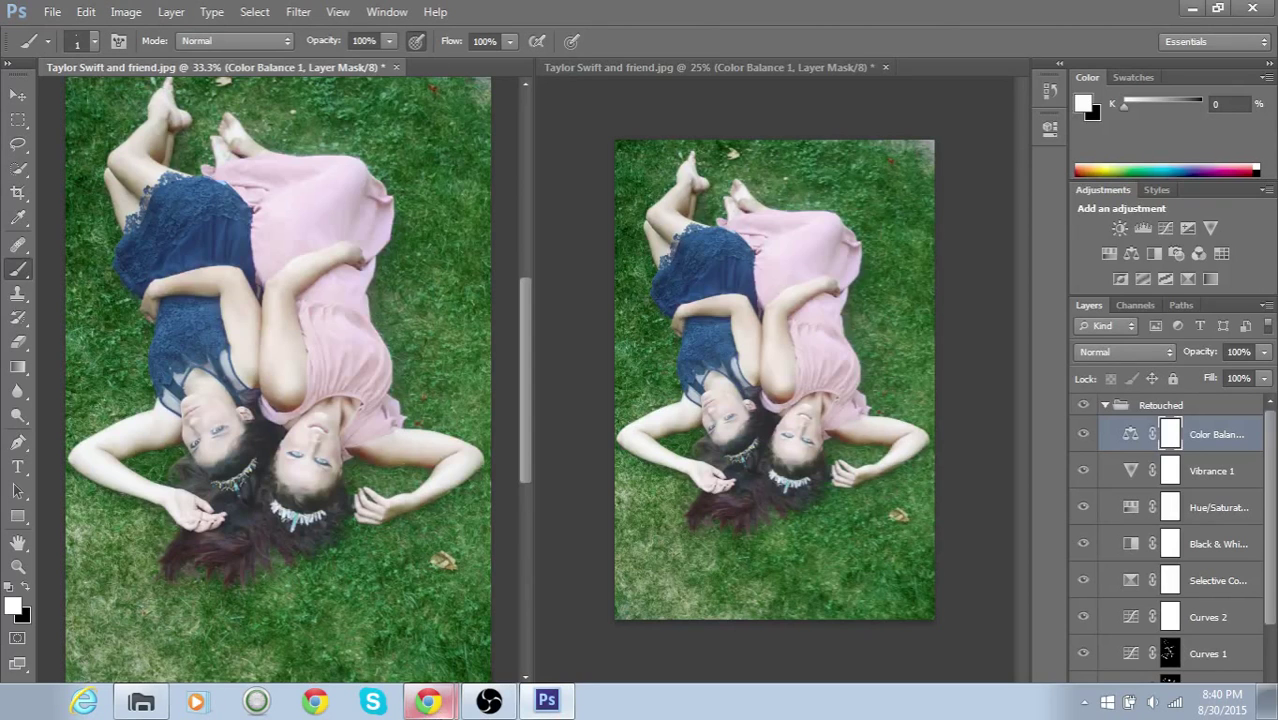
# - Switch to the FMA Player browser window, try to pause its music and close the player
pyautogui.click(402, 603)
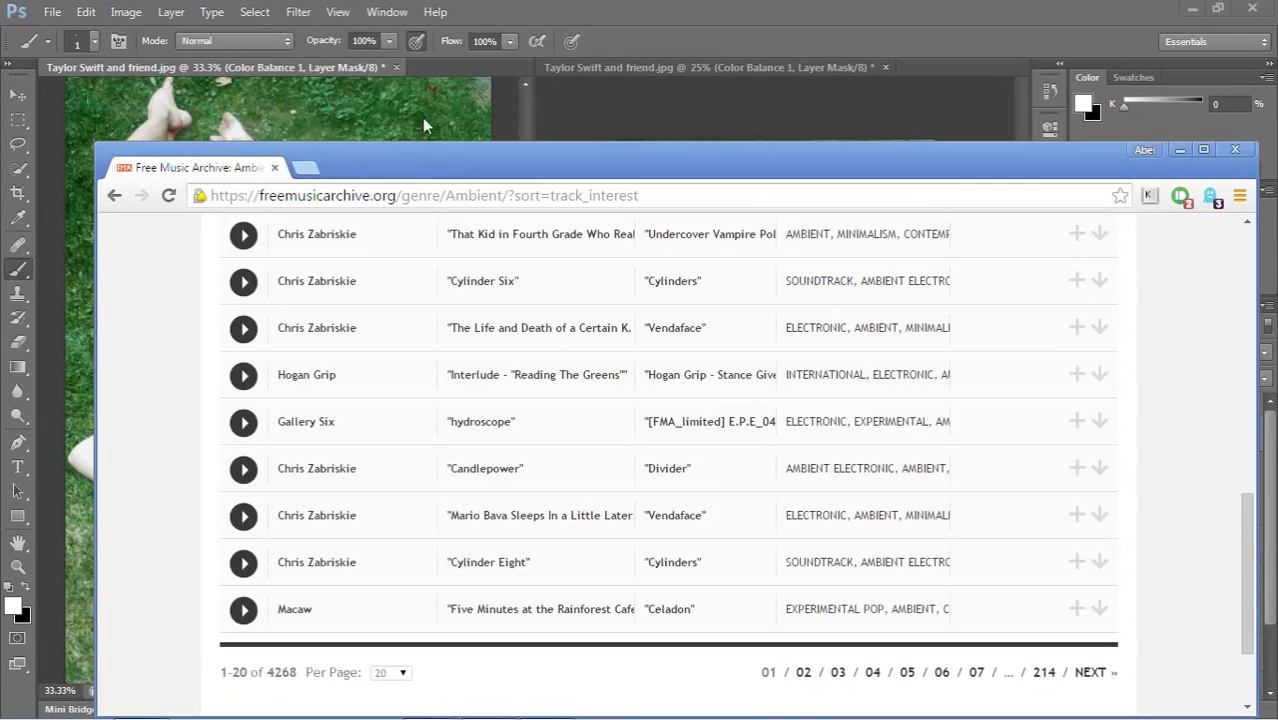
pyautogui.click(443, 69)
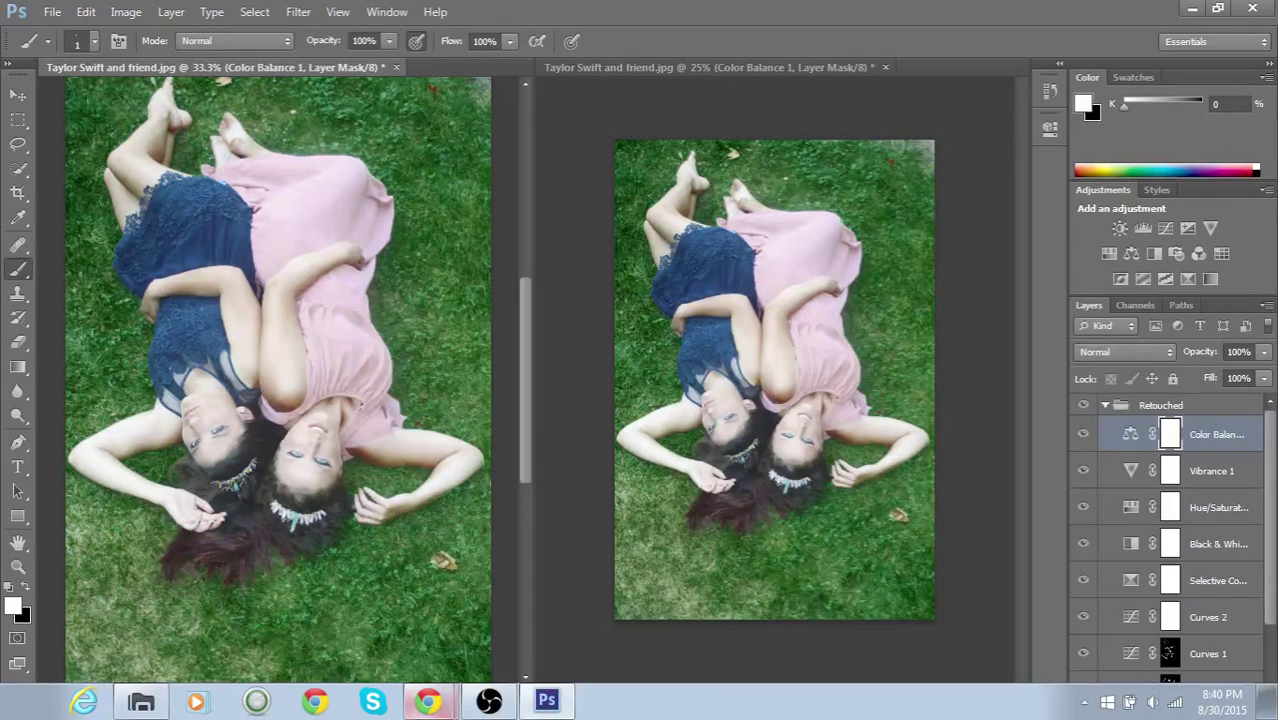
pyautogui.click(389, 661)
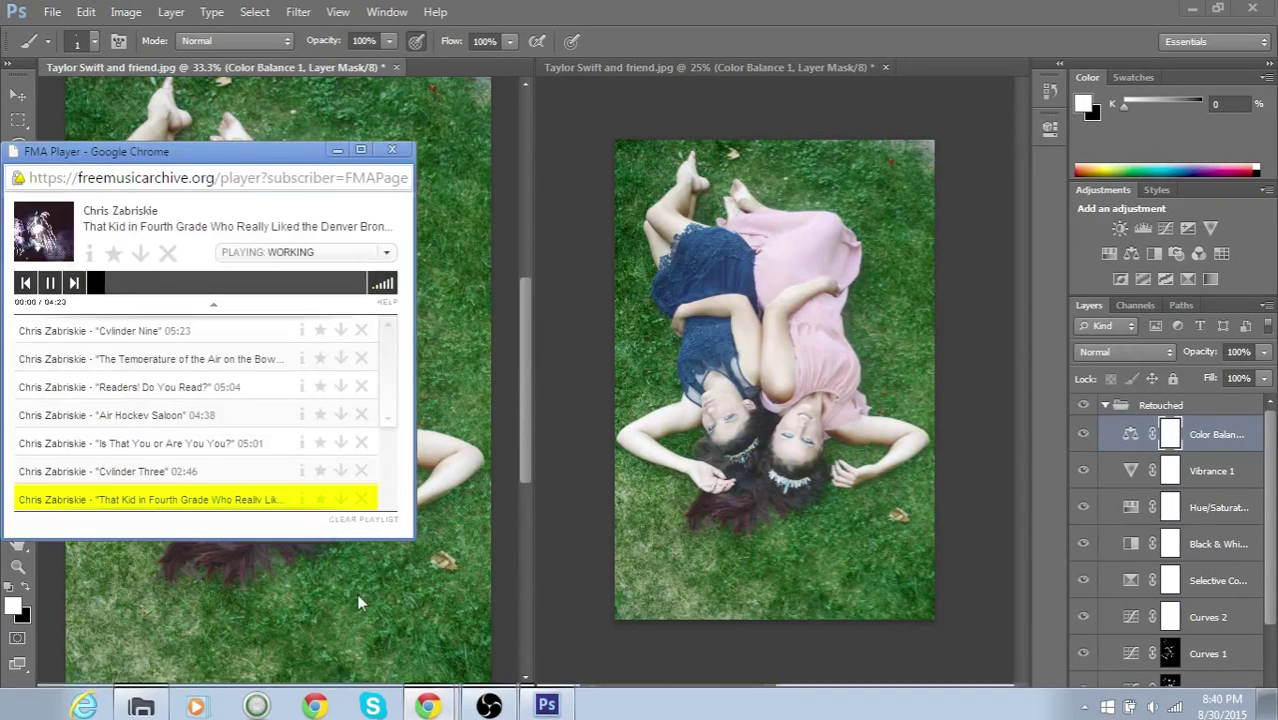
pyautogui.rightClick(378, 286)
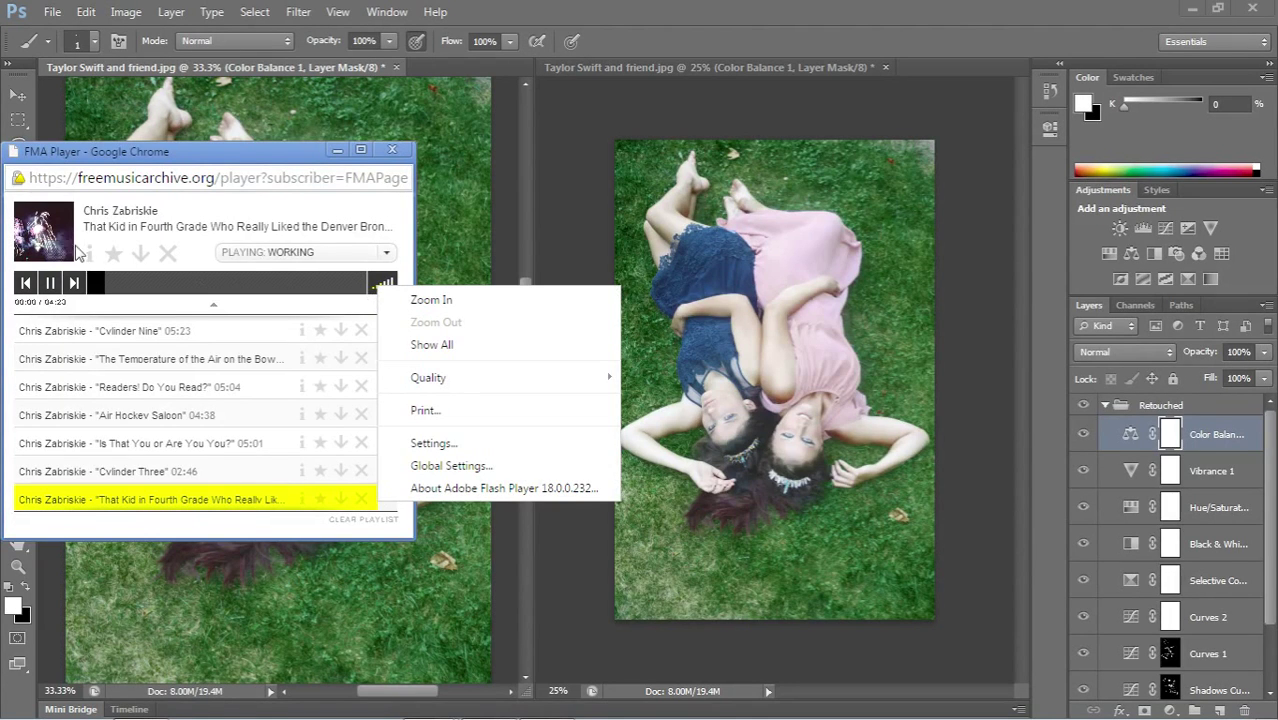
pyautogui.click(51, 285)
pyautogui.click(51, 285)
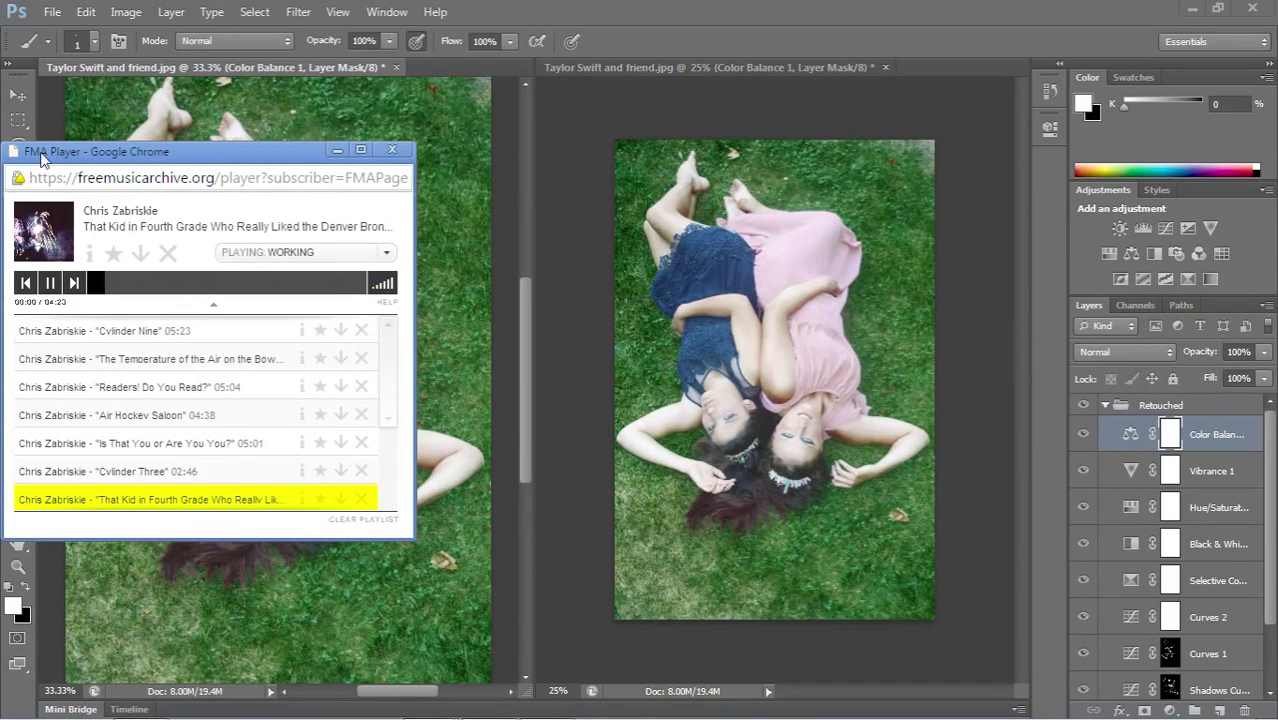
pyautogui.click(389, 152)
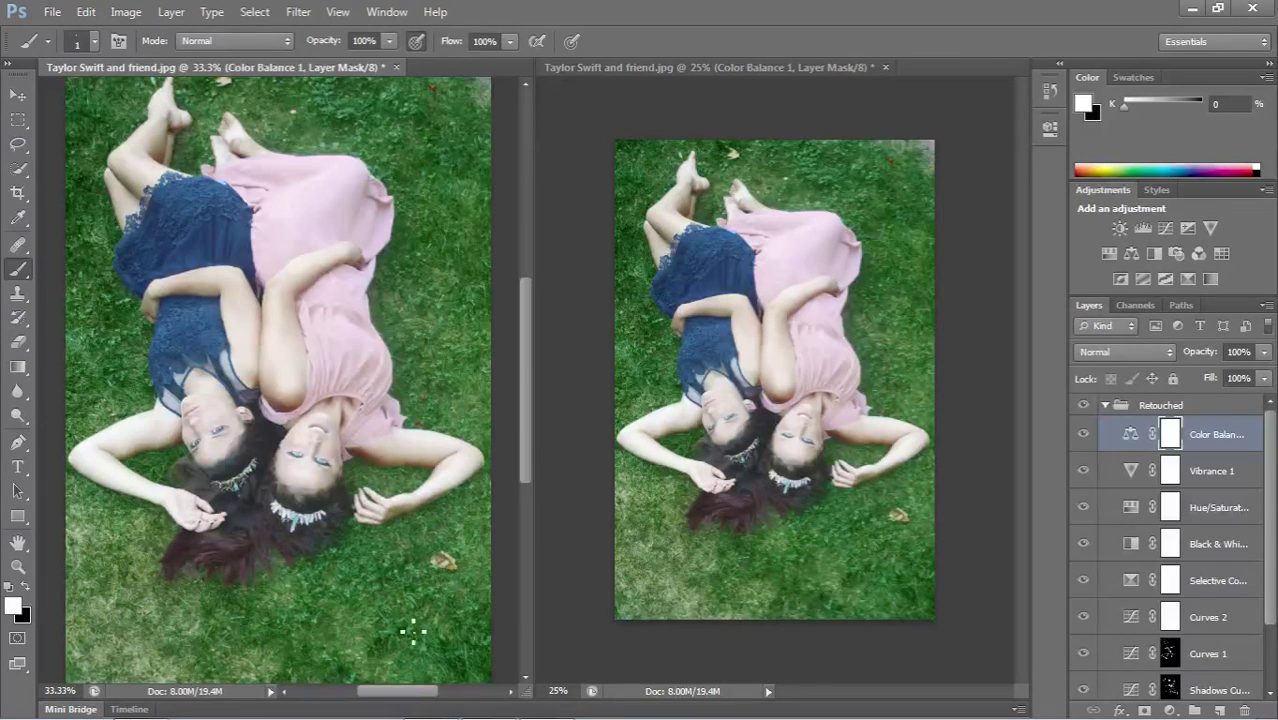
# - Switch to Chrome, search the web for "adobe color" and open the Adobe color wheel site
pyautogui.click(433, 700)
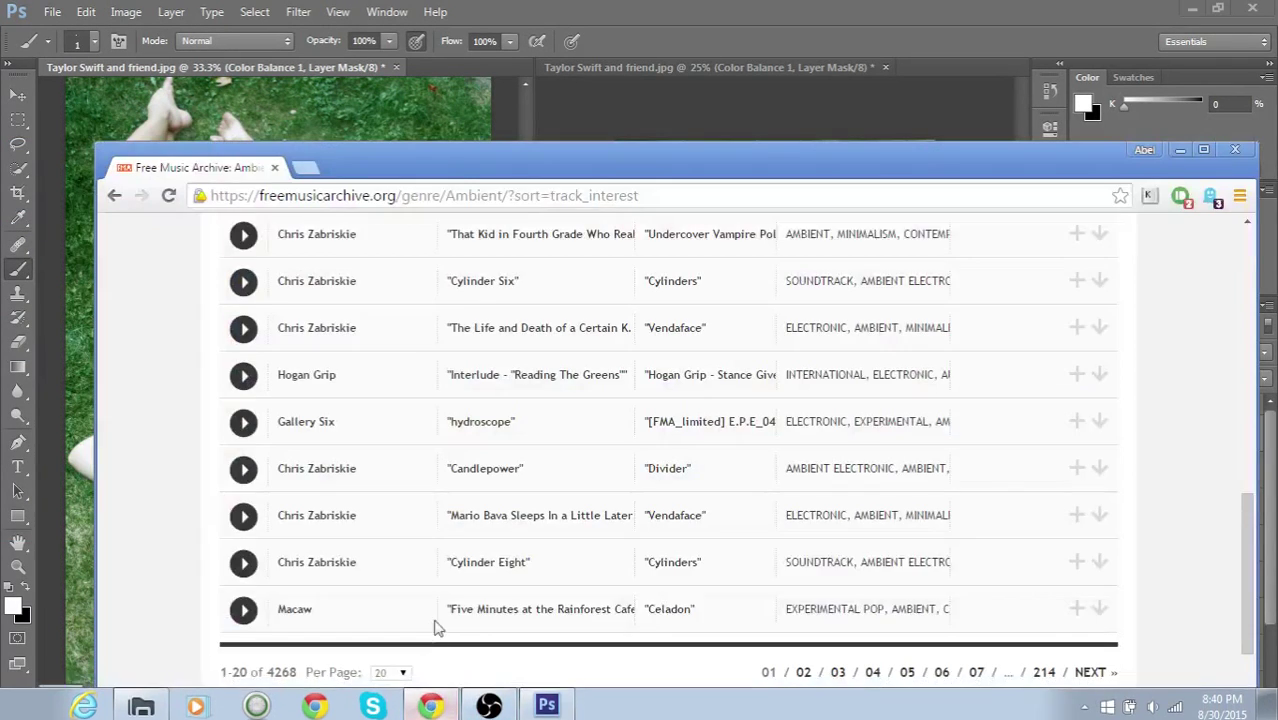
pyautogui.click(414, 196)
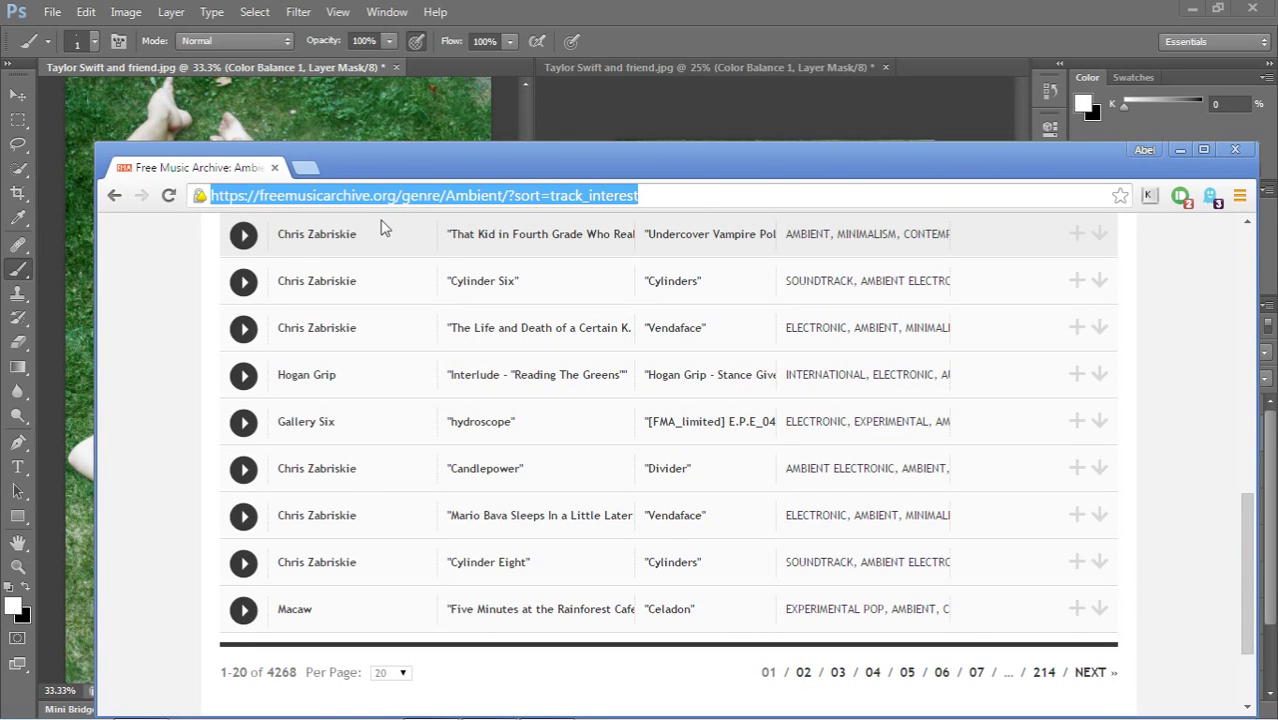
pyautogui.write('adobe ')
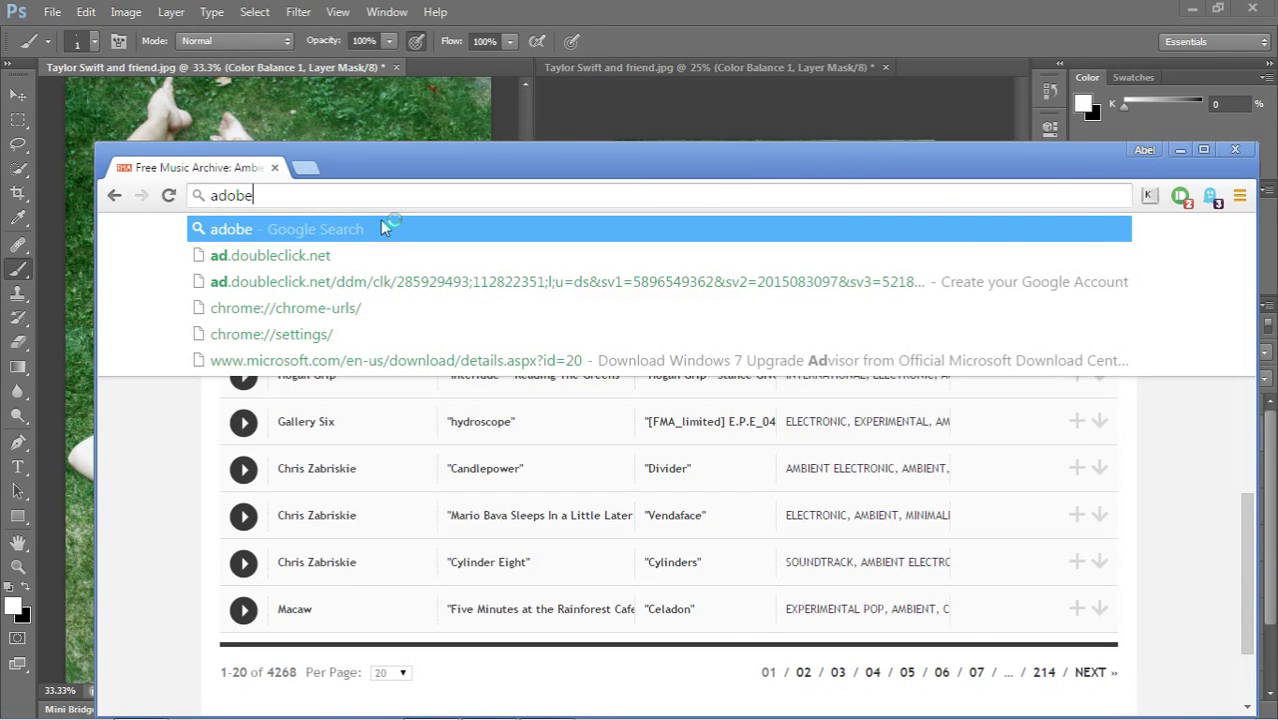
pyautogui.write('color')
pyautogui.press('Return')
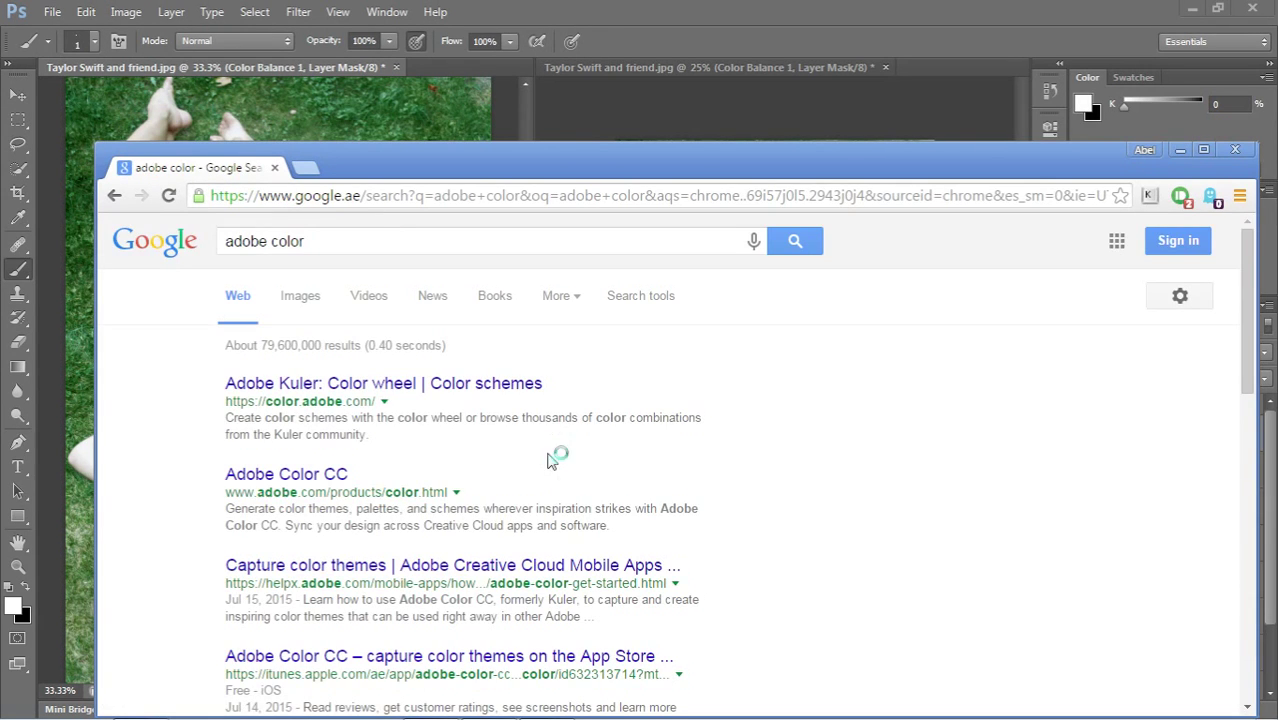
pyautogui.click(463, 384)
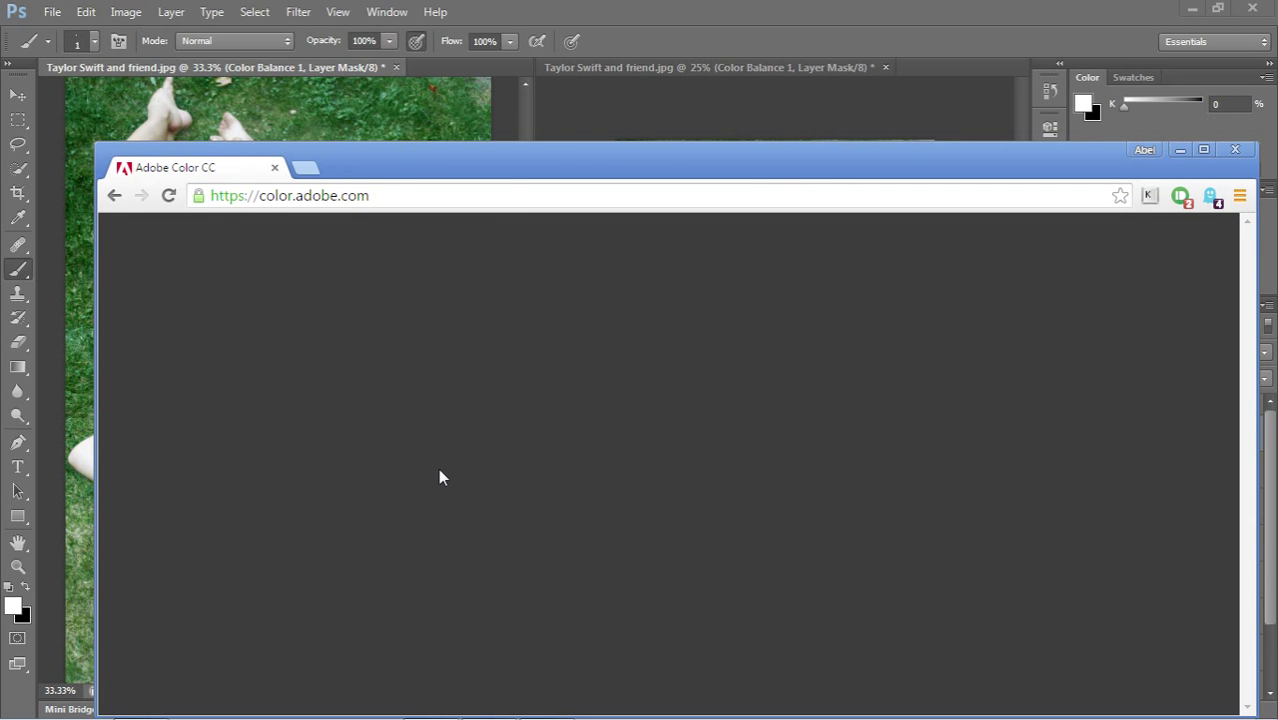
# - Set the color wheel to the Complementary rule, with the selected color moved to blue, and return to Photoshop
pyautogui.moveTo(522, 164); pyautogui.dragTo(518, 70)
pyautogui.moveTo(529, 107); pyautogui.dragTo(529, 105)
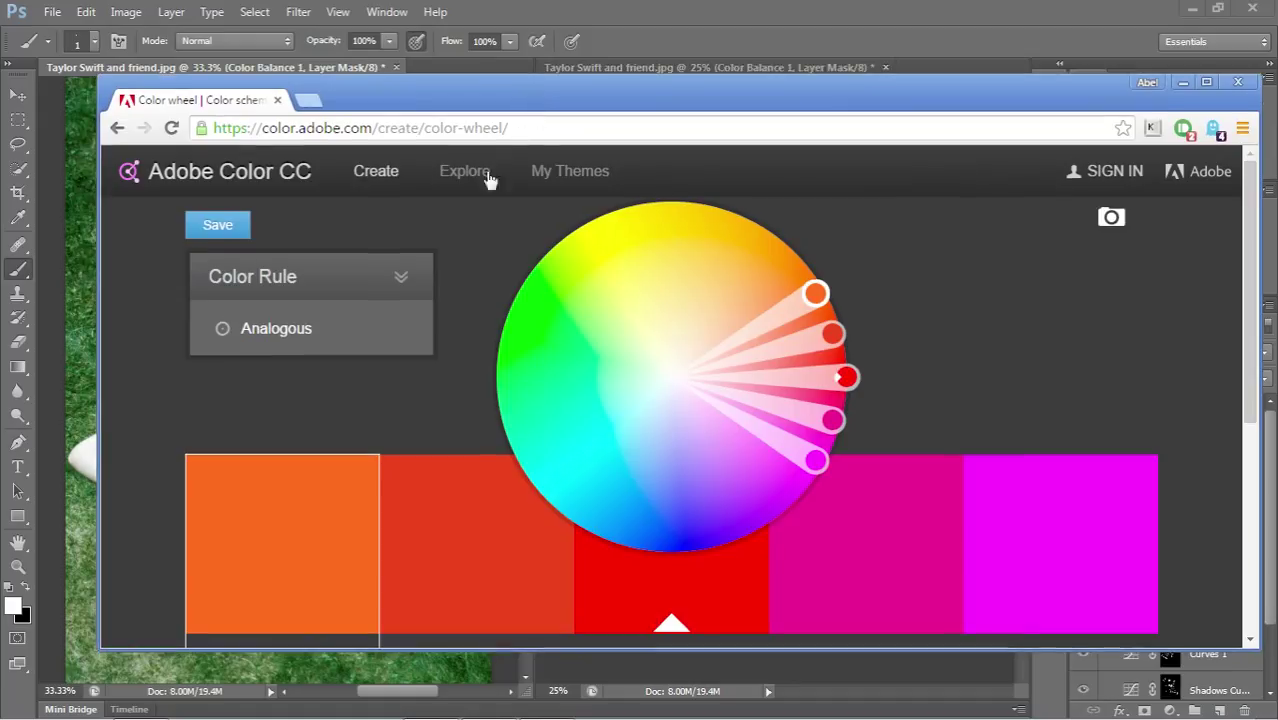
pyautogui.click(387, 300)
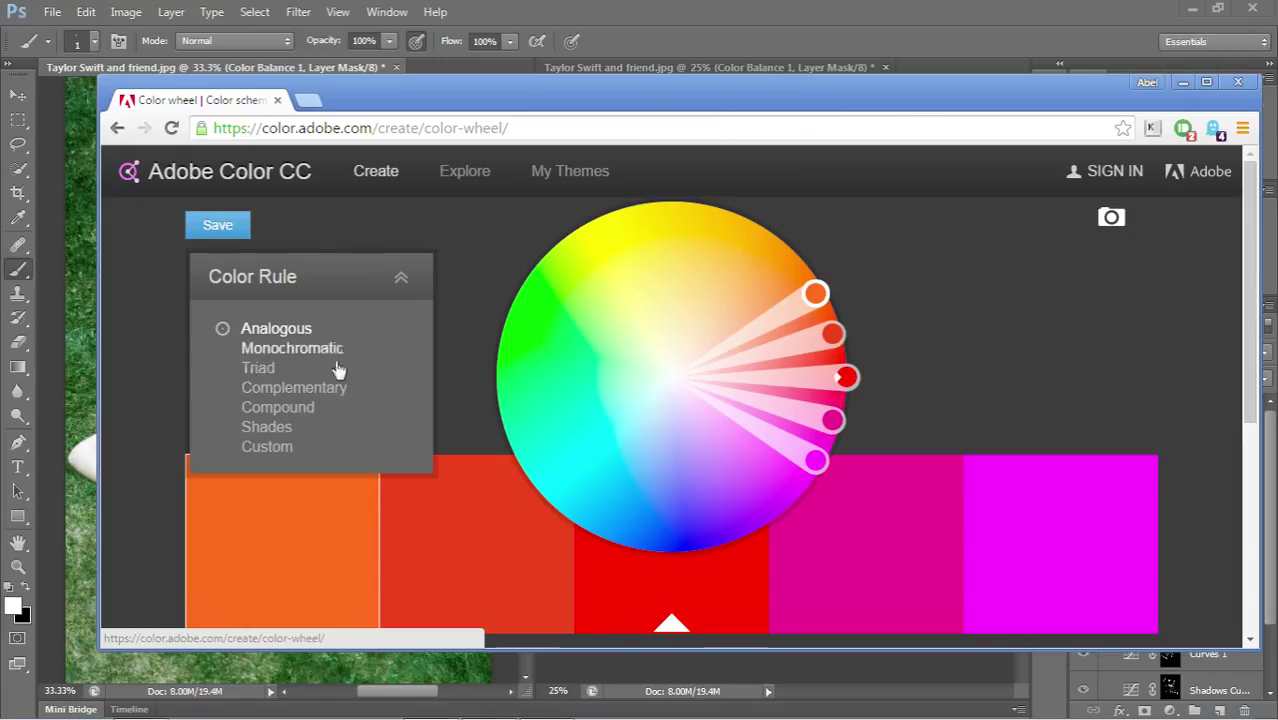
pyautogui.click(331, 394)
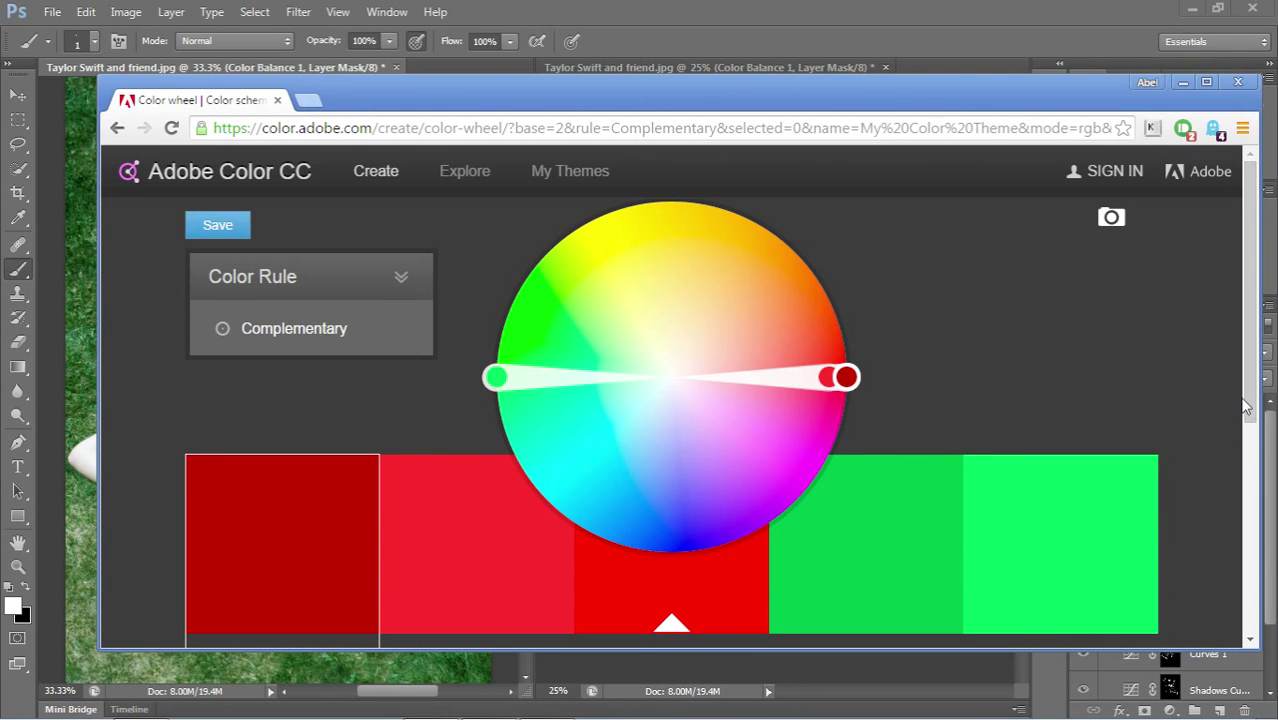
pyautogui.moveTo(1247, 400); pyautogui.dragTo(1249, 423)
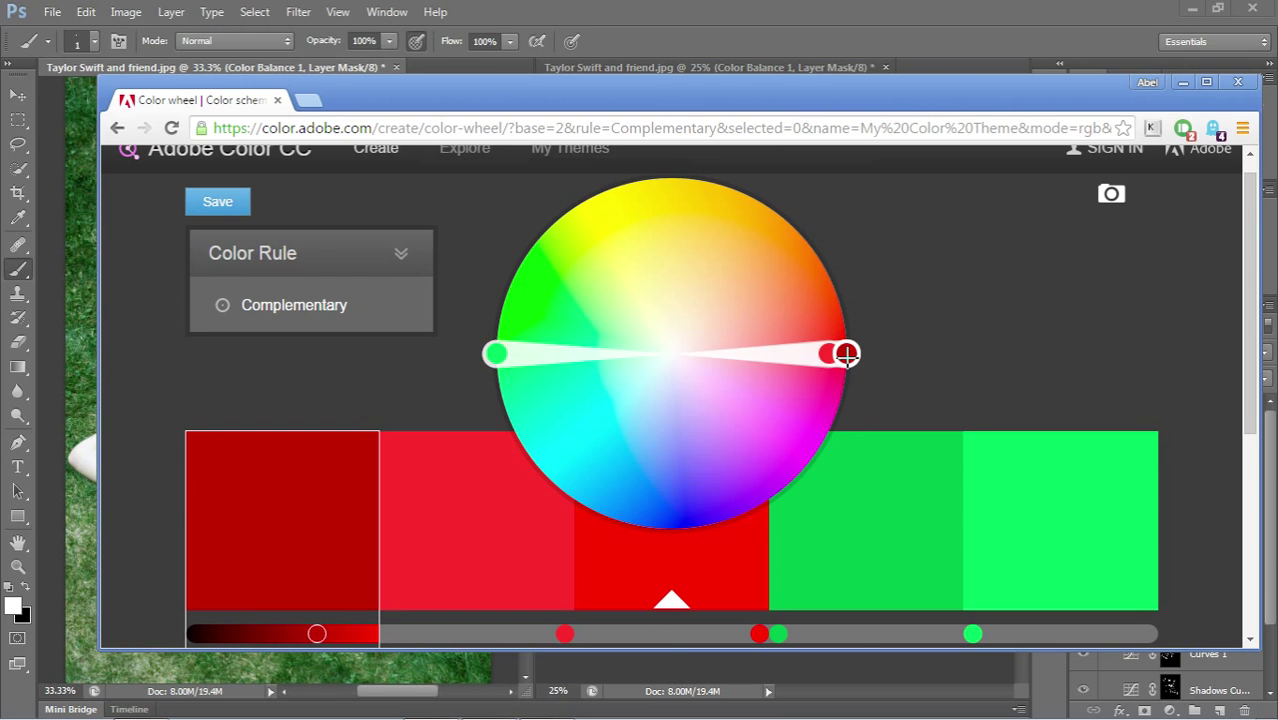
pyautogui.moveTo(846, 354); pyautogui.dragTo(676, 473)
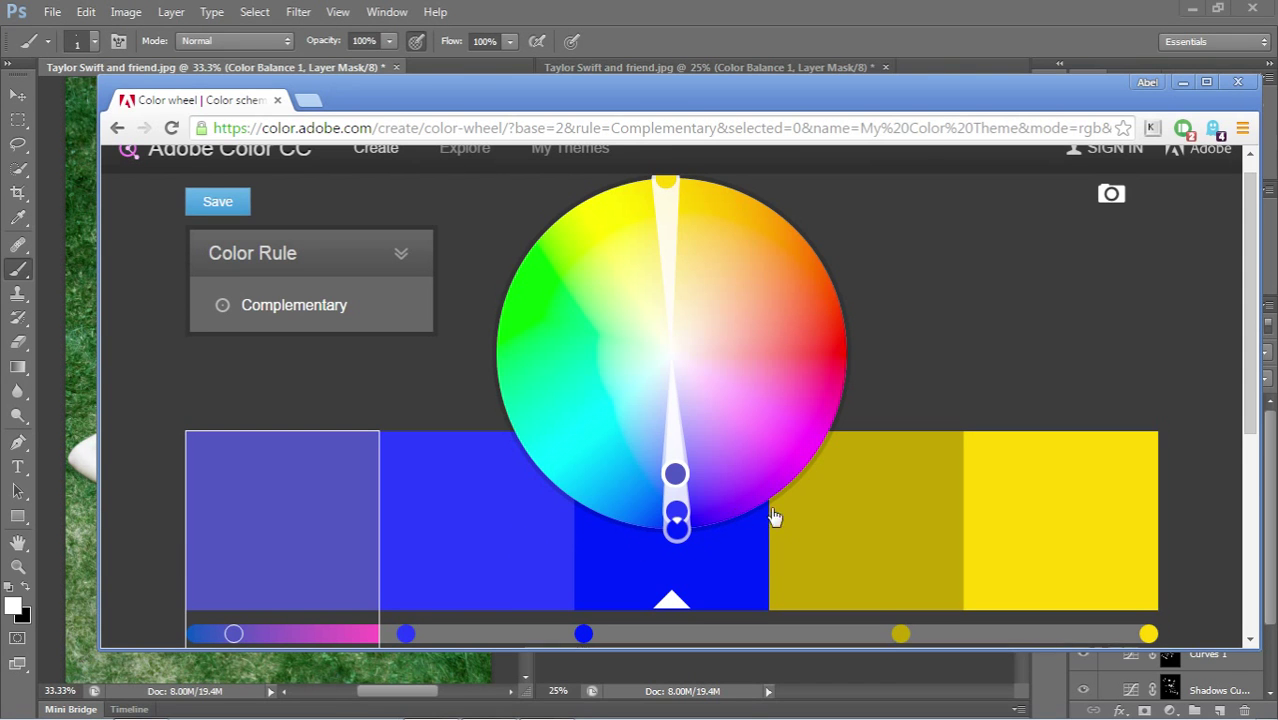
pyautogui.click(1182, 84)
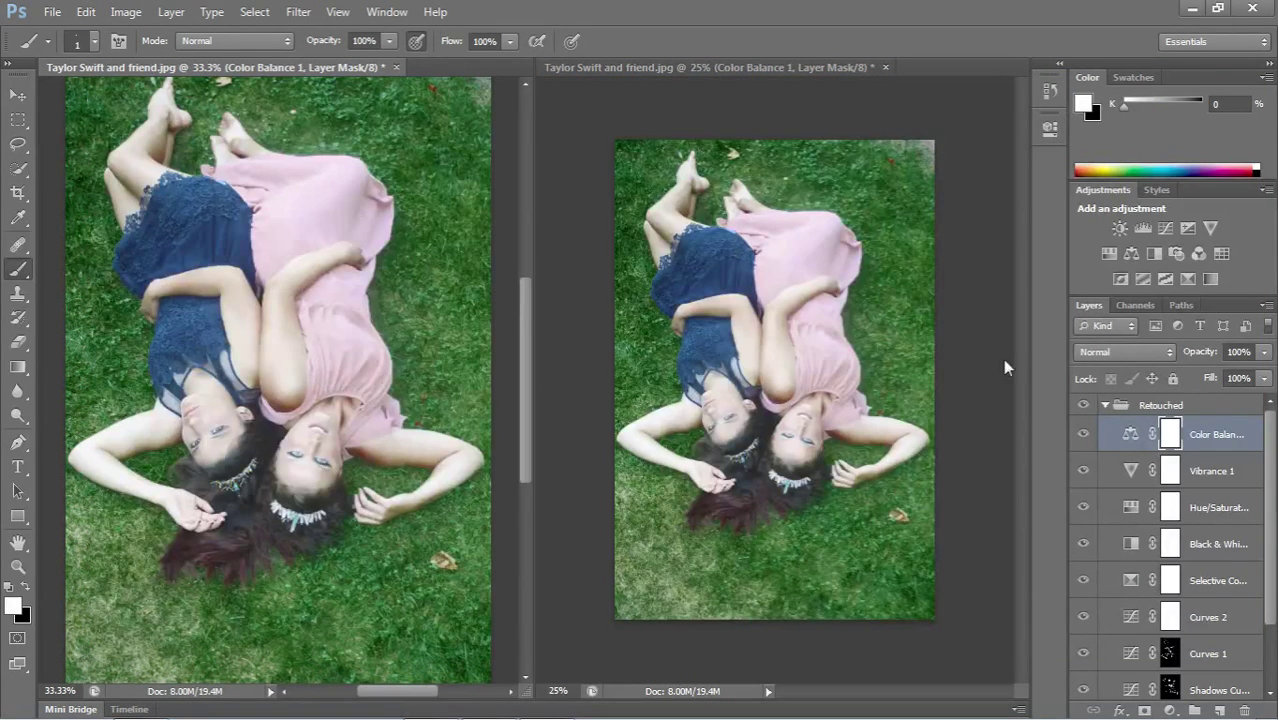
# - Set the Yellow–Blue balance of the highlights to -12 in the Color Balance layer
pyautogui.click(1128, 437)
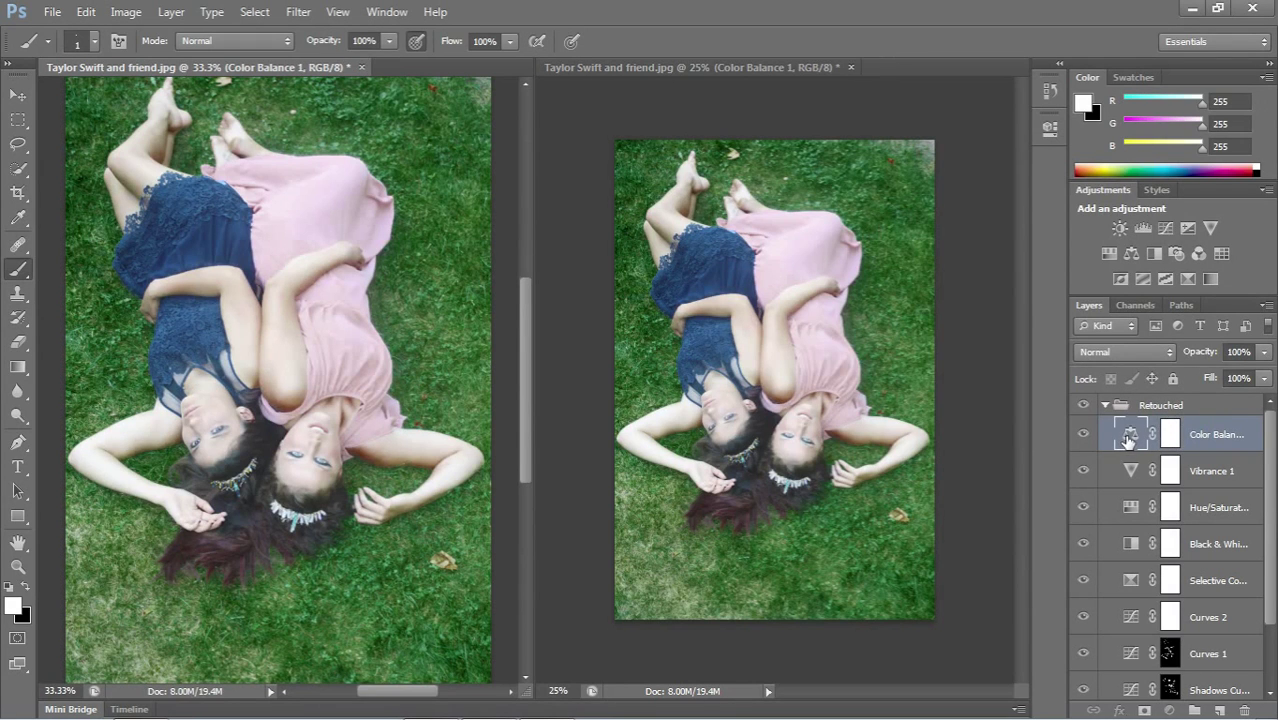
pyautogui.click(1128, 437)
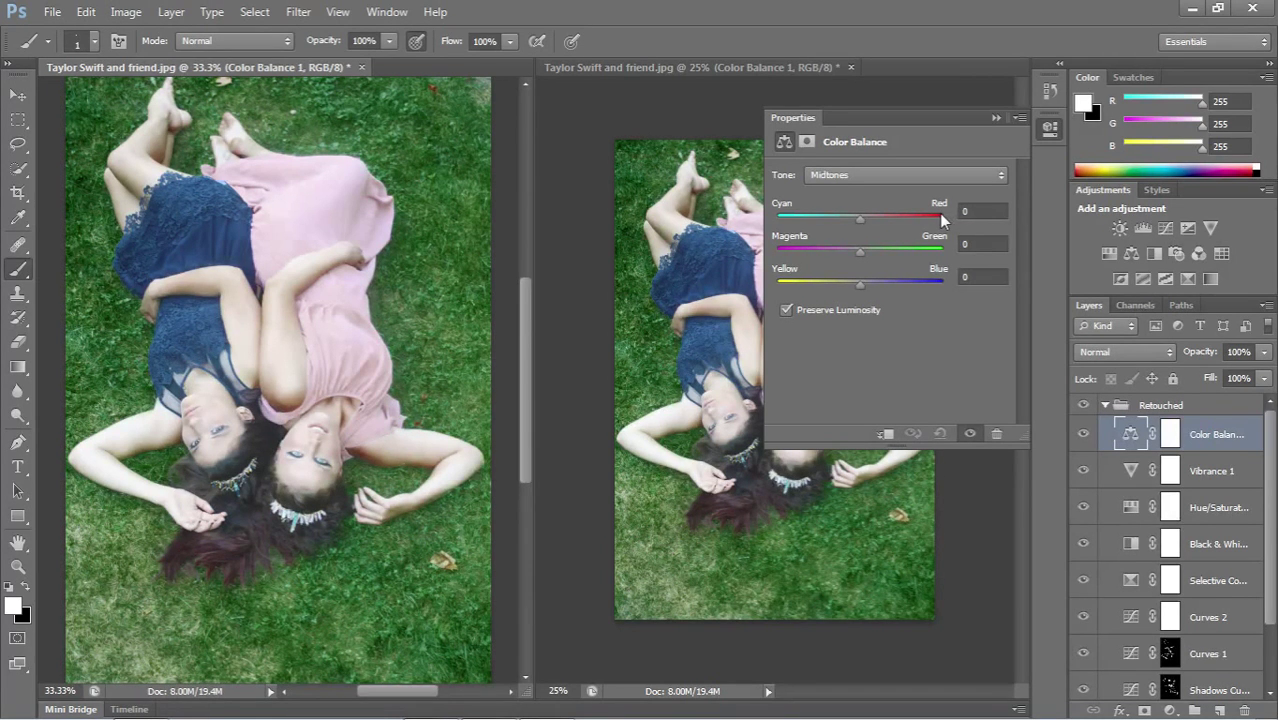
pyautogui.click(893, 174)
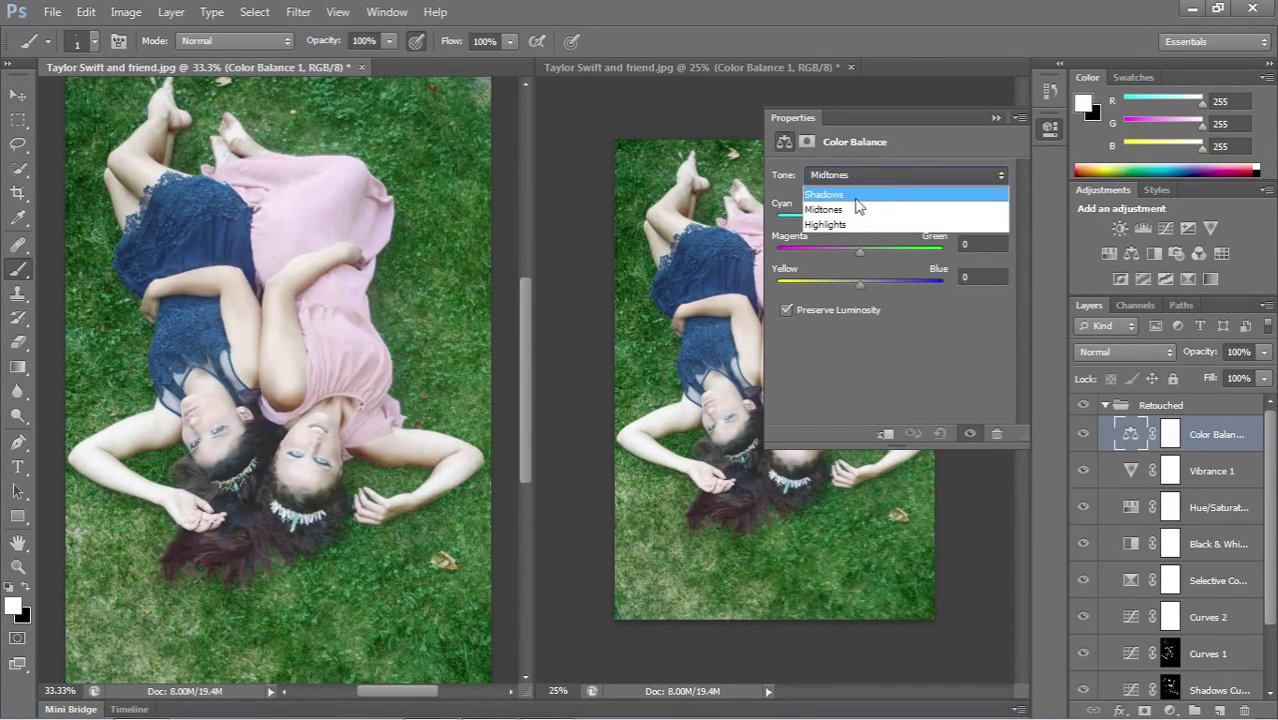
pyautogui.click(843, 225)
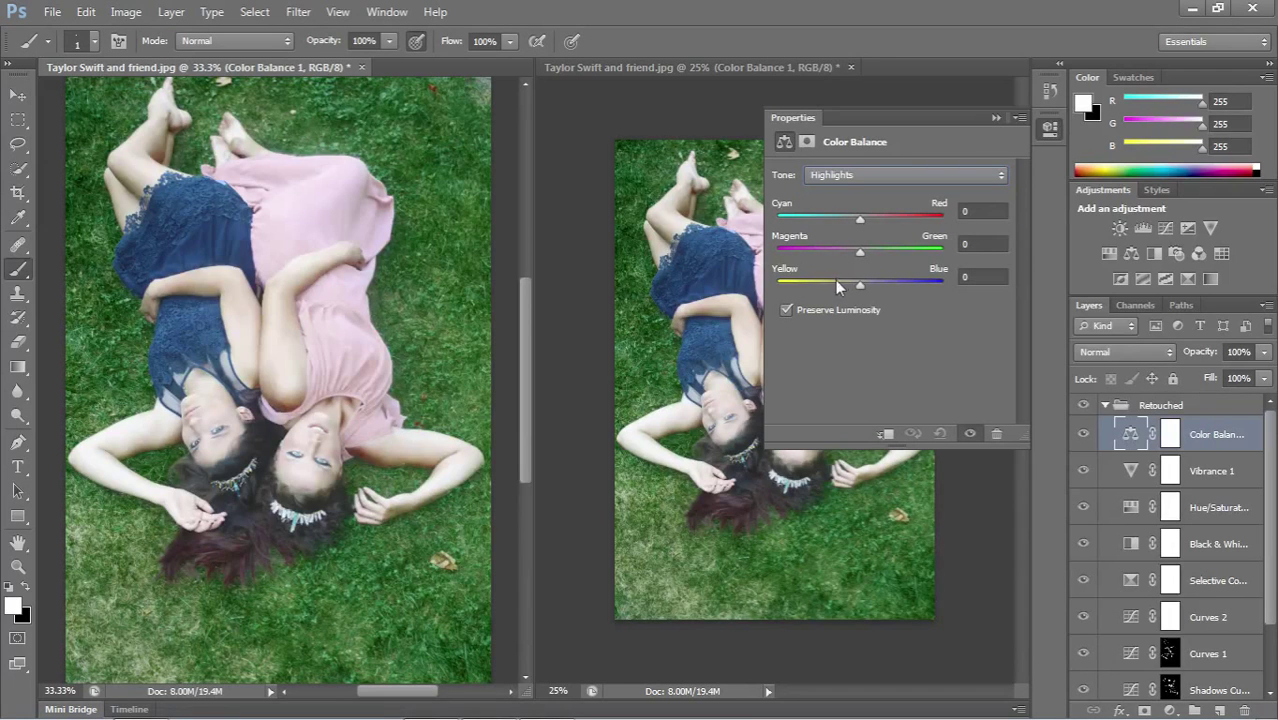
pyautogui.moveTo(857, 284); pyautogui.dragTo(836, 283)
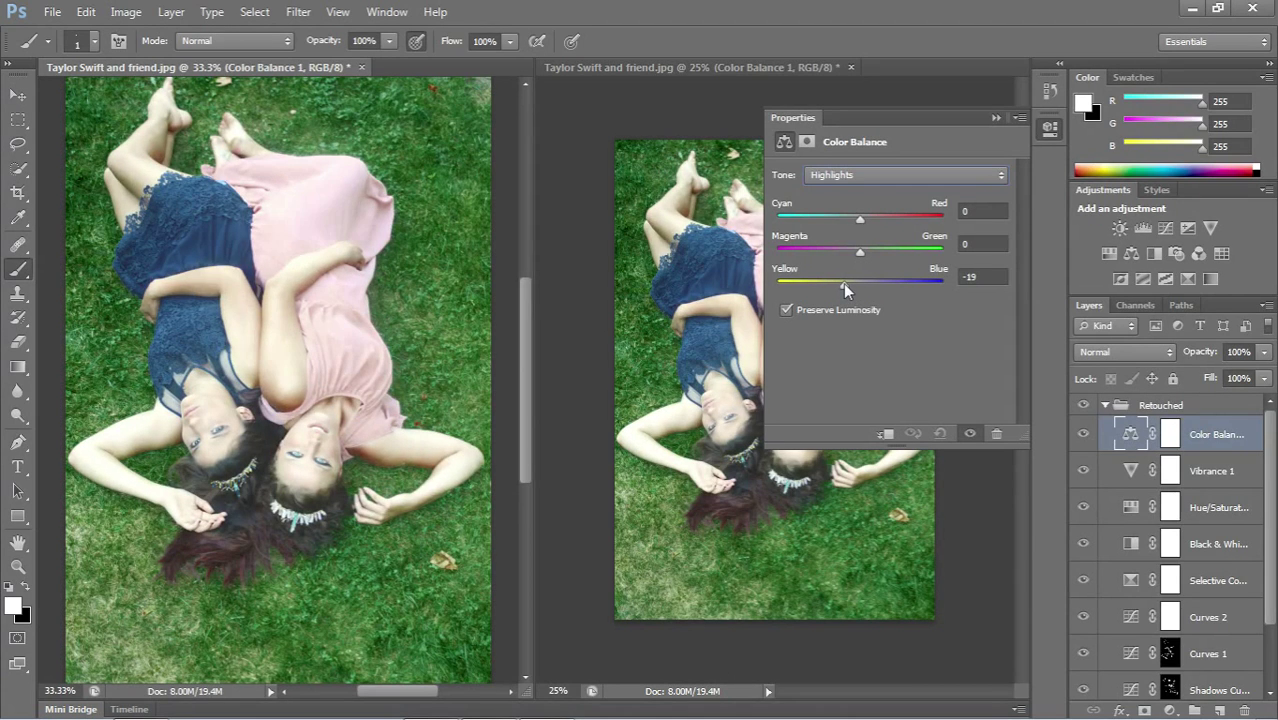
pyautogui.moveTo(848, 283); pyautogui.dragTo(851, 284)
# - Set the Color Balance layer's Yellow–Blue value to +31 for the shadows and -25 for the highlights
pyautogui.click(905, 175)
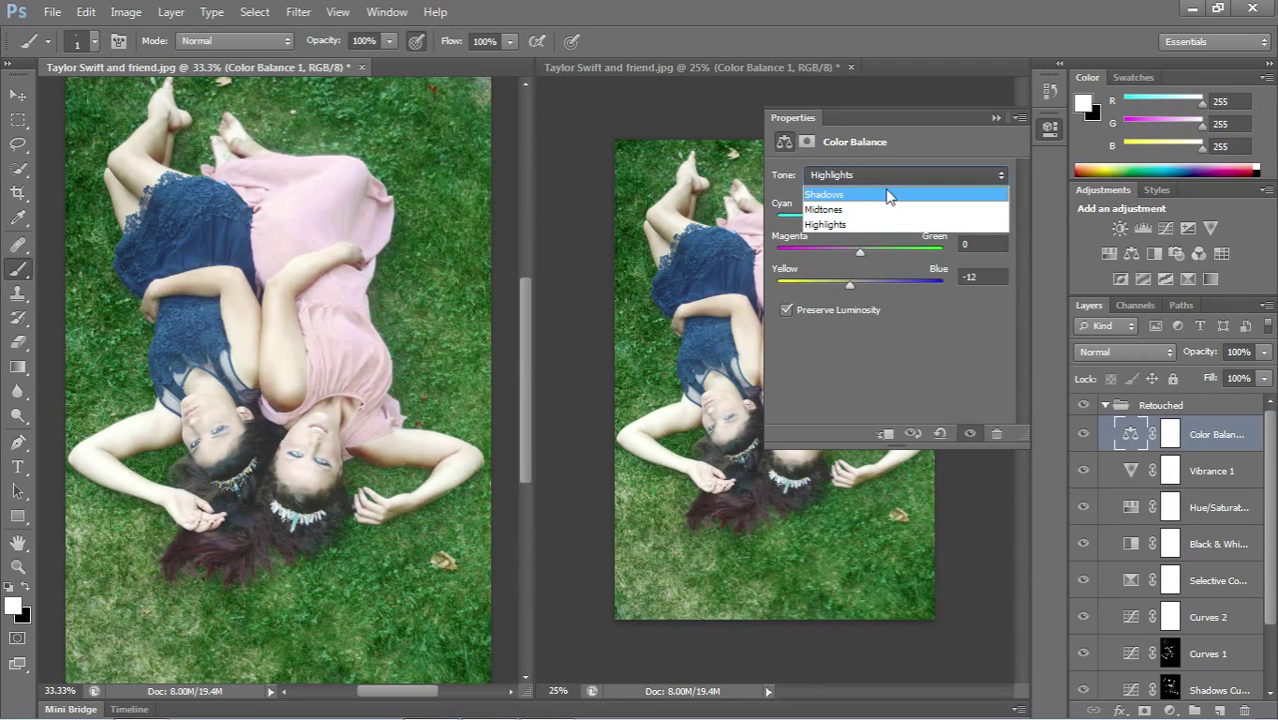
pyautogui.click(888, 196)
pyautogui.moveTo(861, 277); pyautogui.dragTo(882, 278)
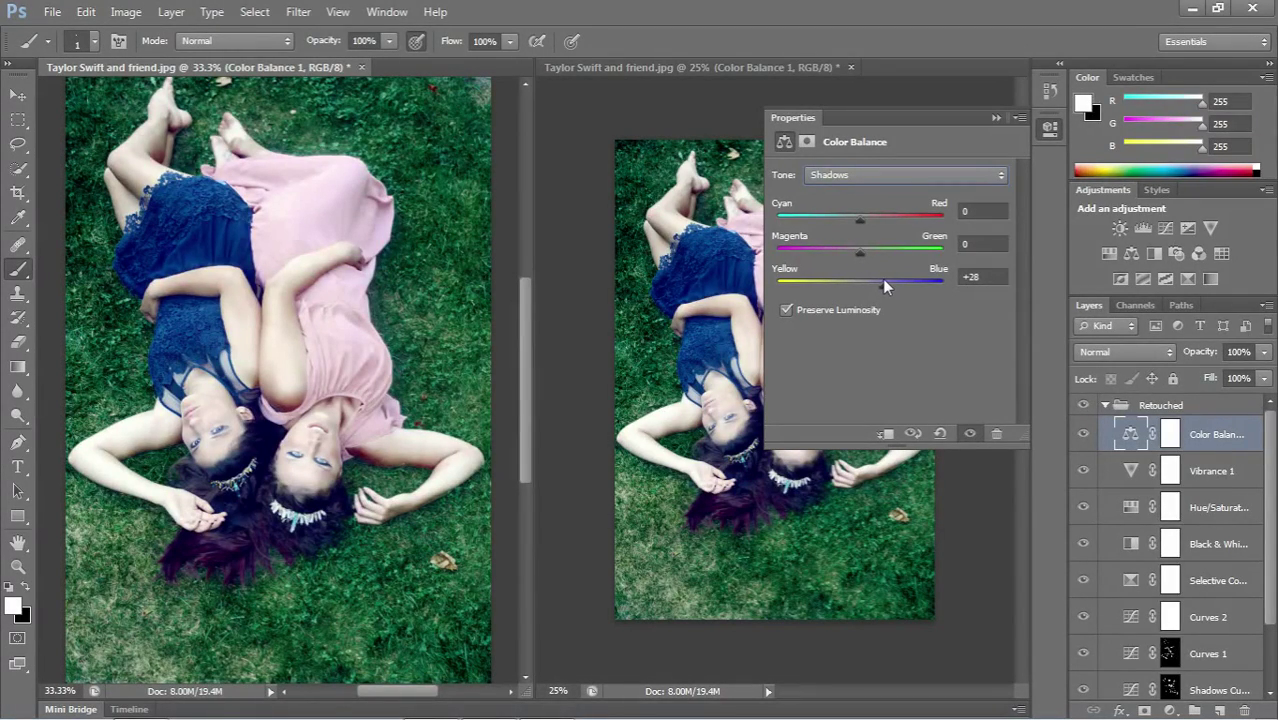
pyautogui.click(887, 174)
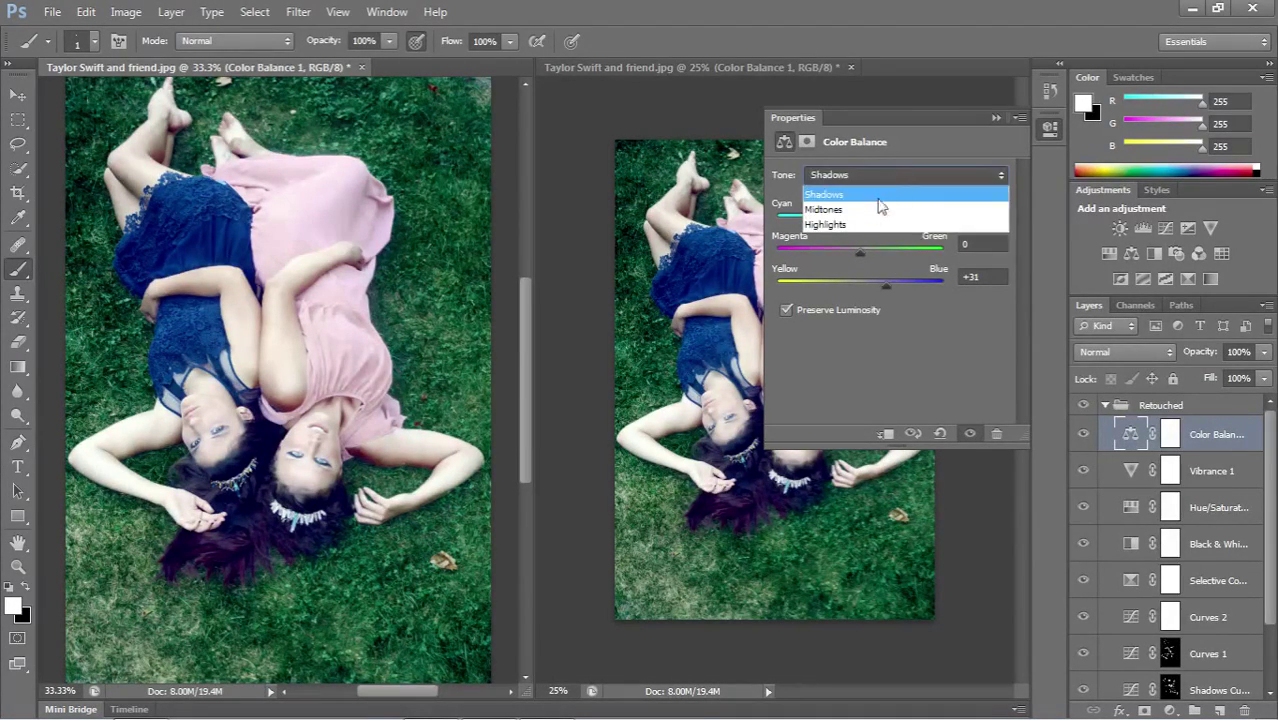
pyautogui.click(866, 220)
pyautogui.moveTo(850, 283); pyautogui.dragTo(841, 277)
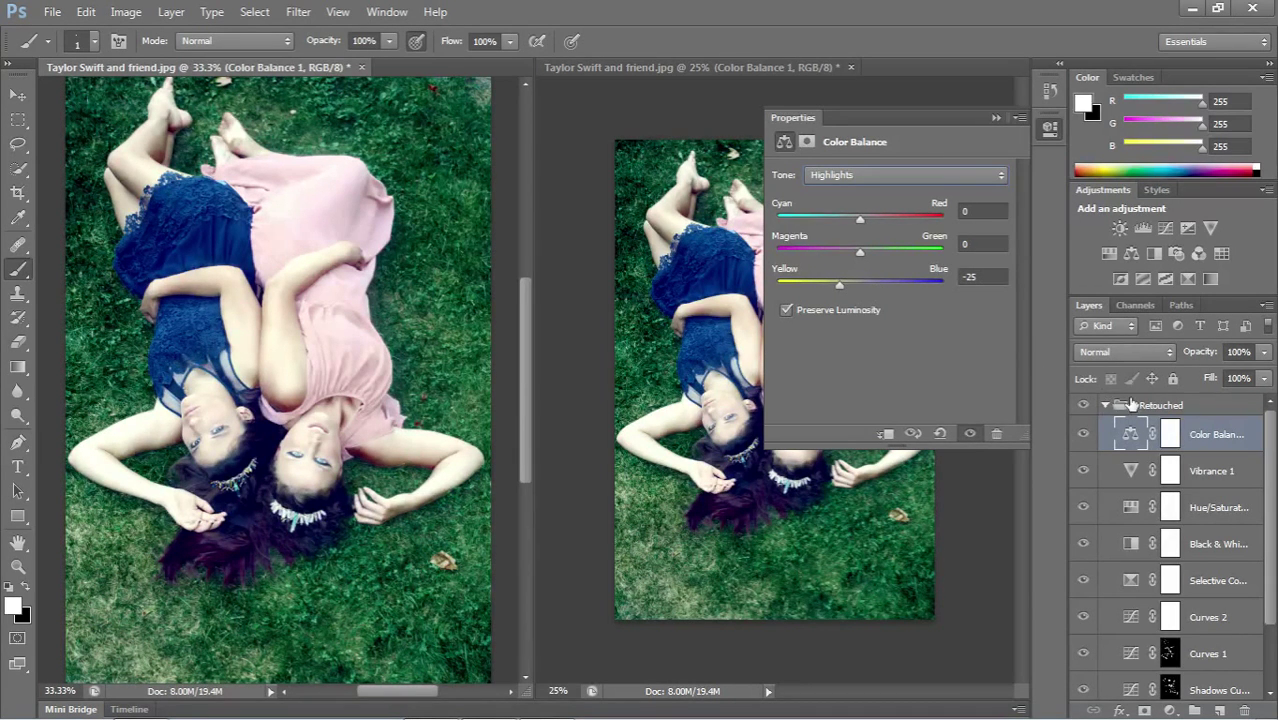
# - Try the Color, Soft Light and Hard Light blend modes on the Color Balance layer and settle on Multiply
pyautogui.click(1118, 352)
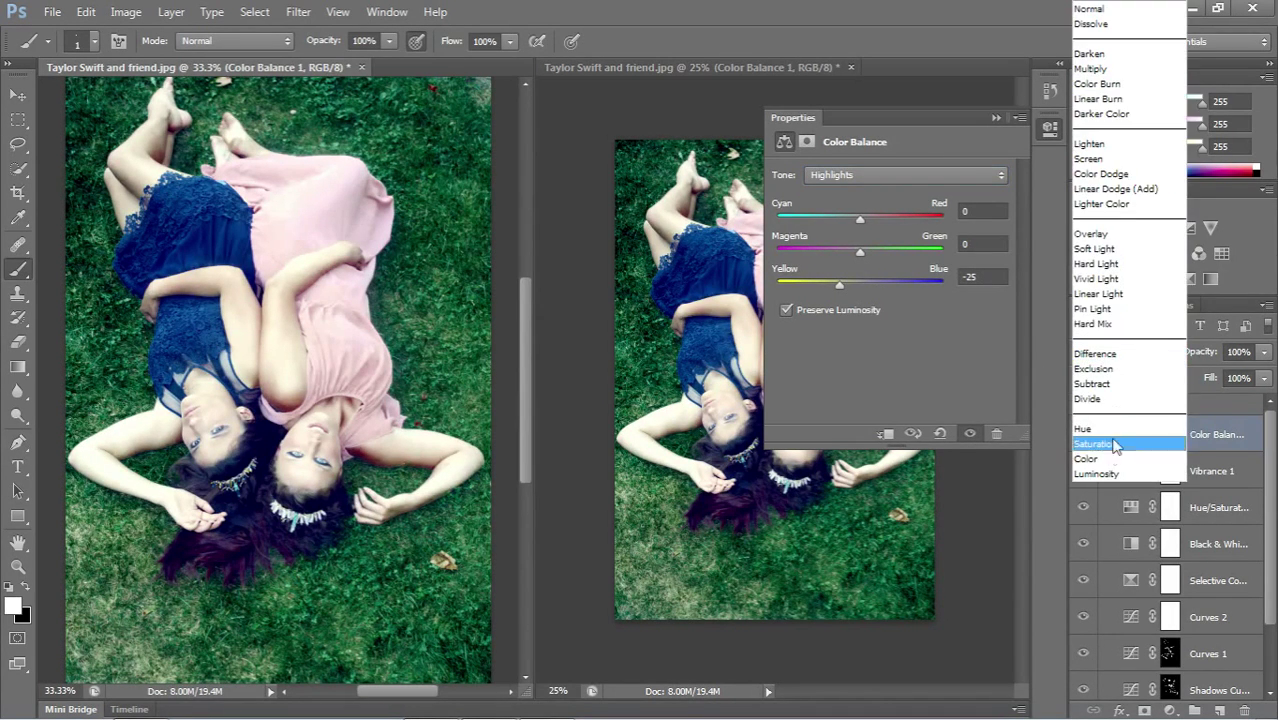
pyautogui.click(1100, 457)
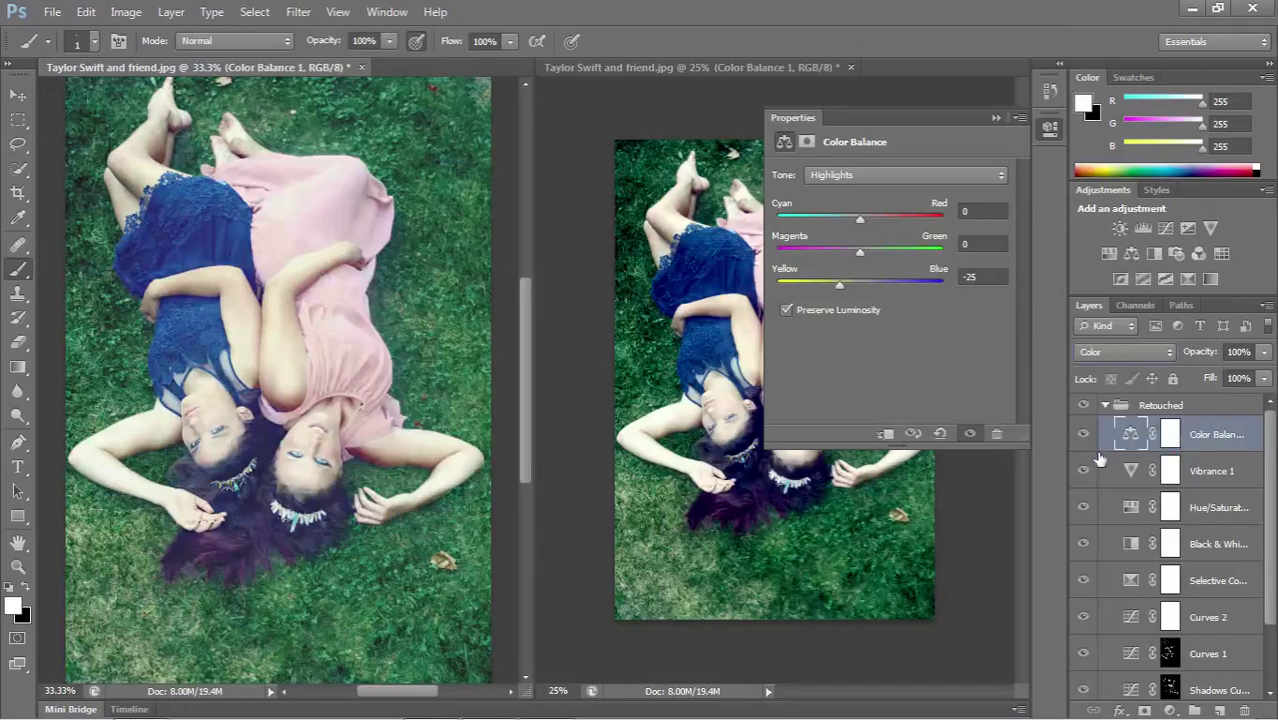
pyautogui.click(1112, 354)
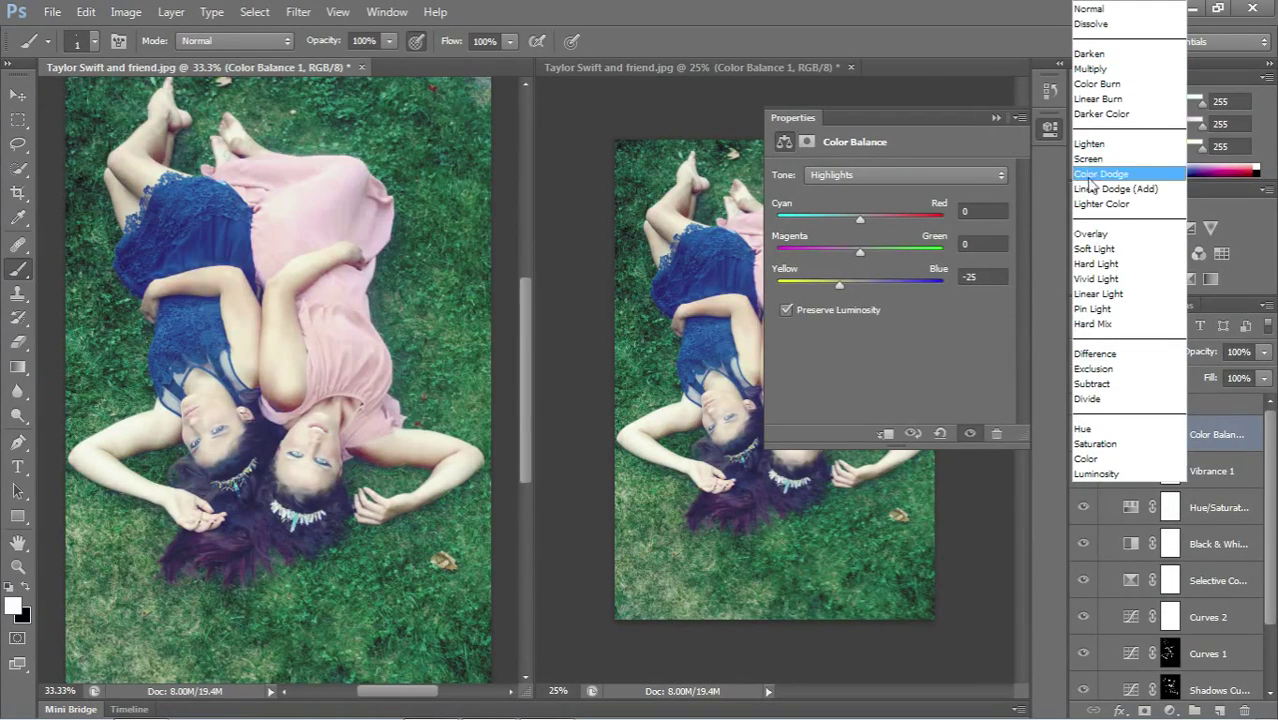
pyautogui.click(1087, 250)
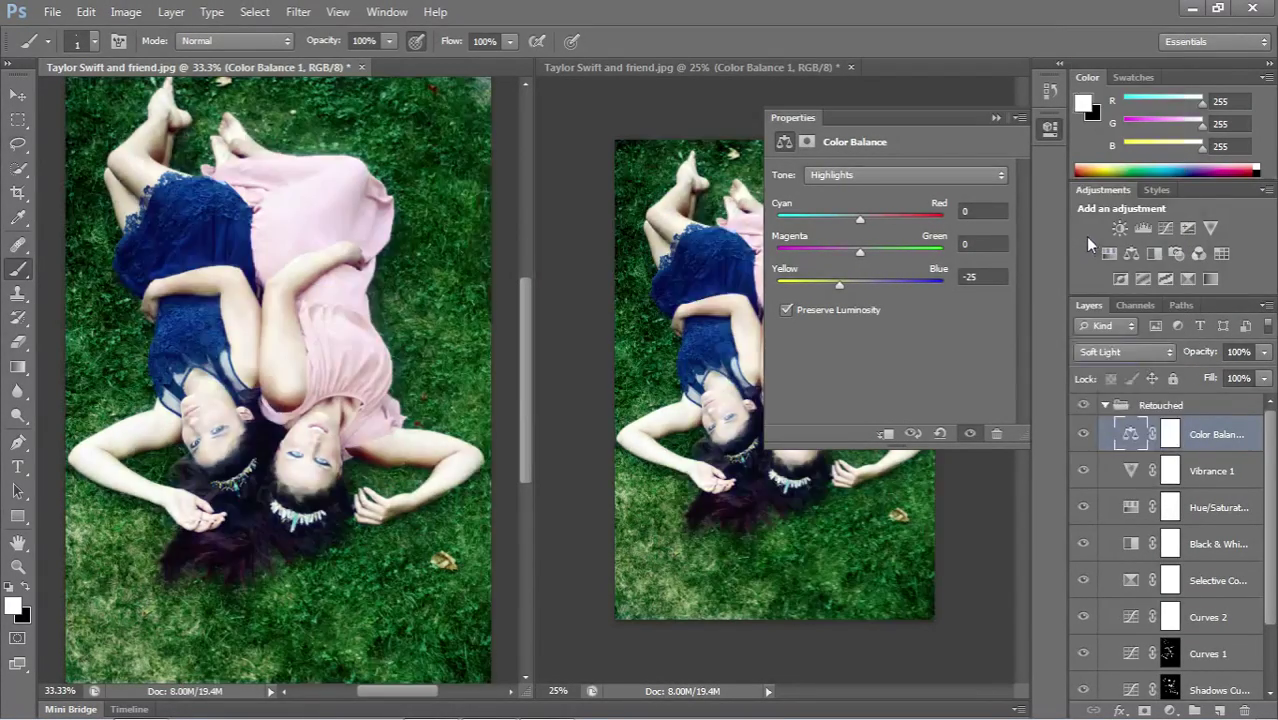
pyautogui.click(1090, 352)
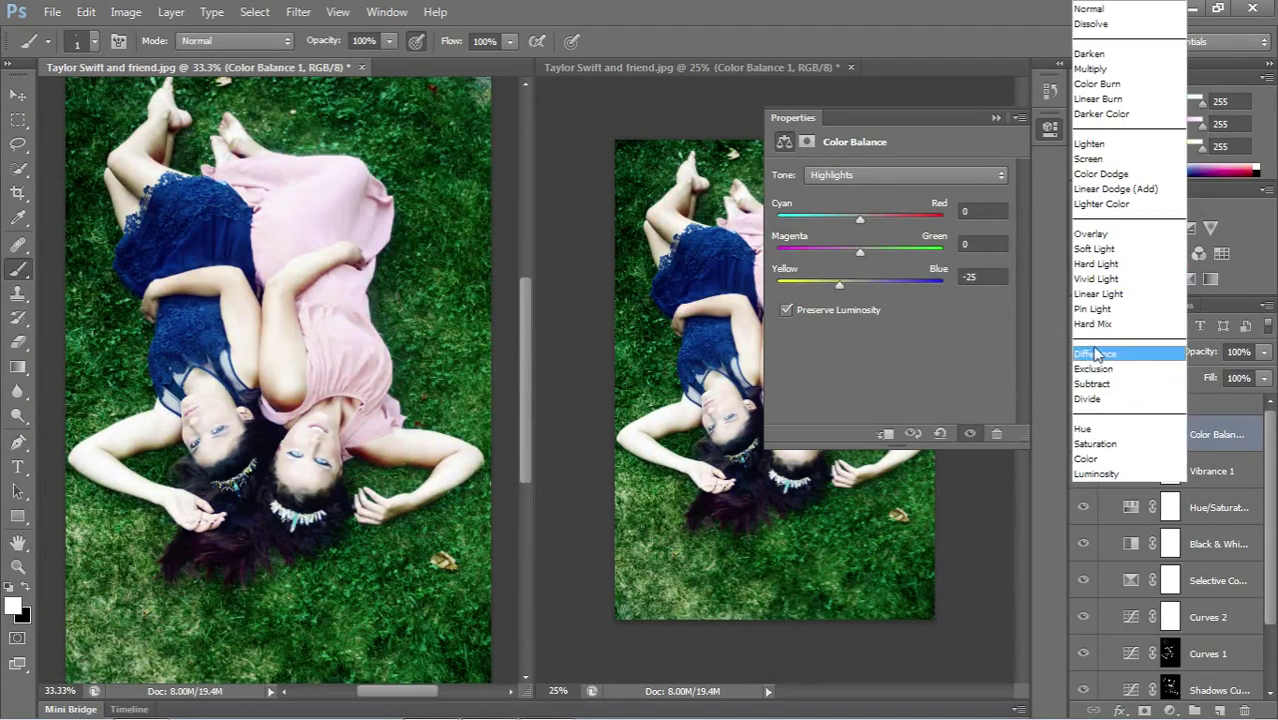
pyautogui.click(1113, 276)
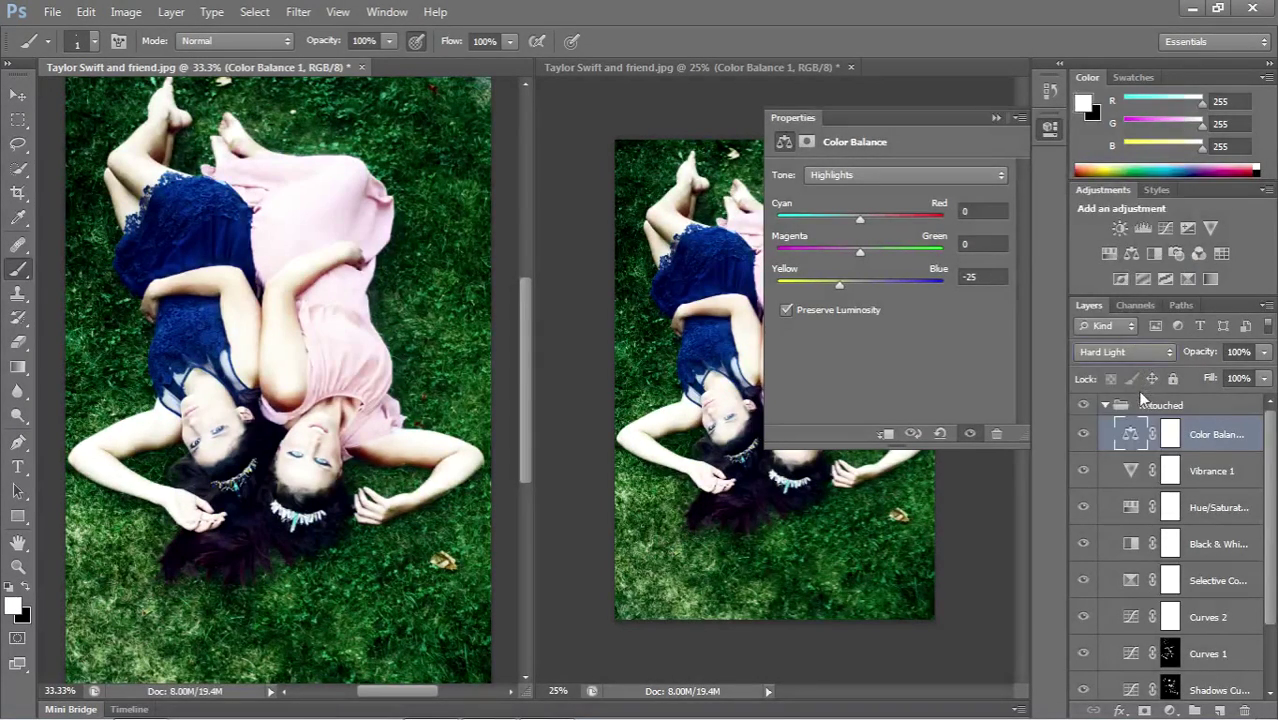
pyautogui.click(1123, 351)
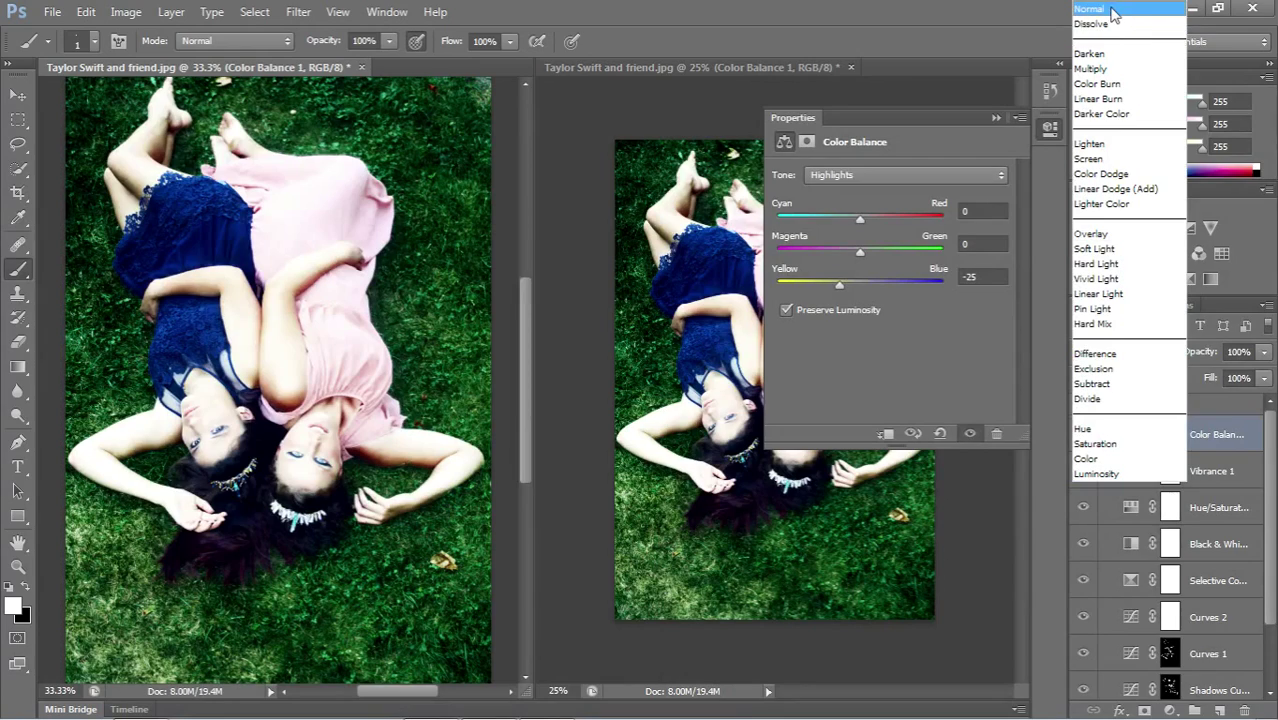
pyautogui.click(1097, 69)
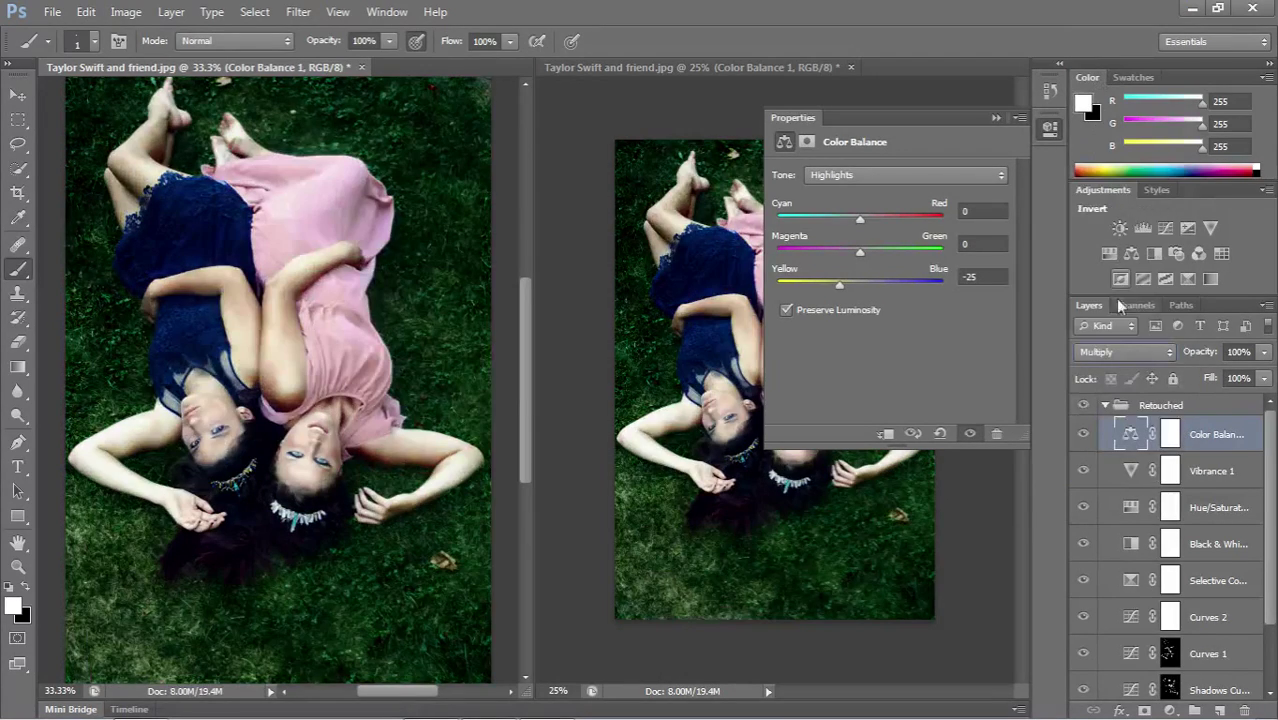
# - Toggle the Color Balance layer's visibility repeatedly to examine how the Multiply blending affects the portrait
pyautogui.click(1082, 435)
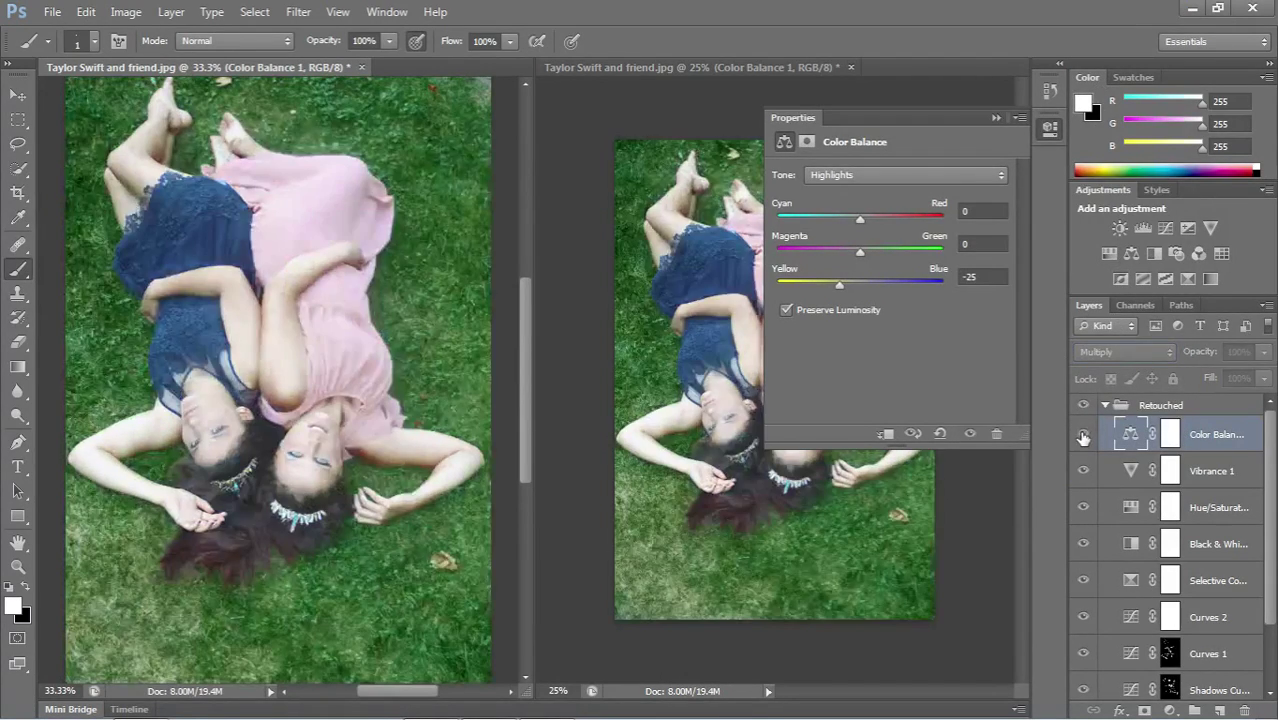
pyautogui.click(1082, 436)
pyautogui.click(1081, 438)
pyautogui.click(1080, 442)
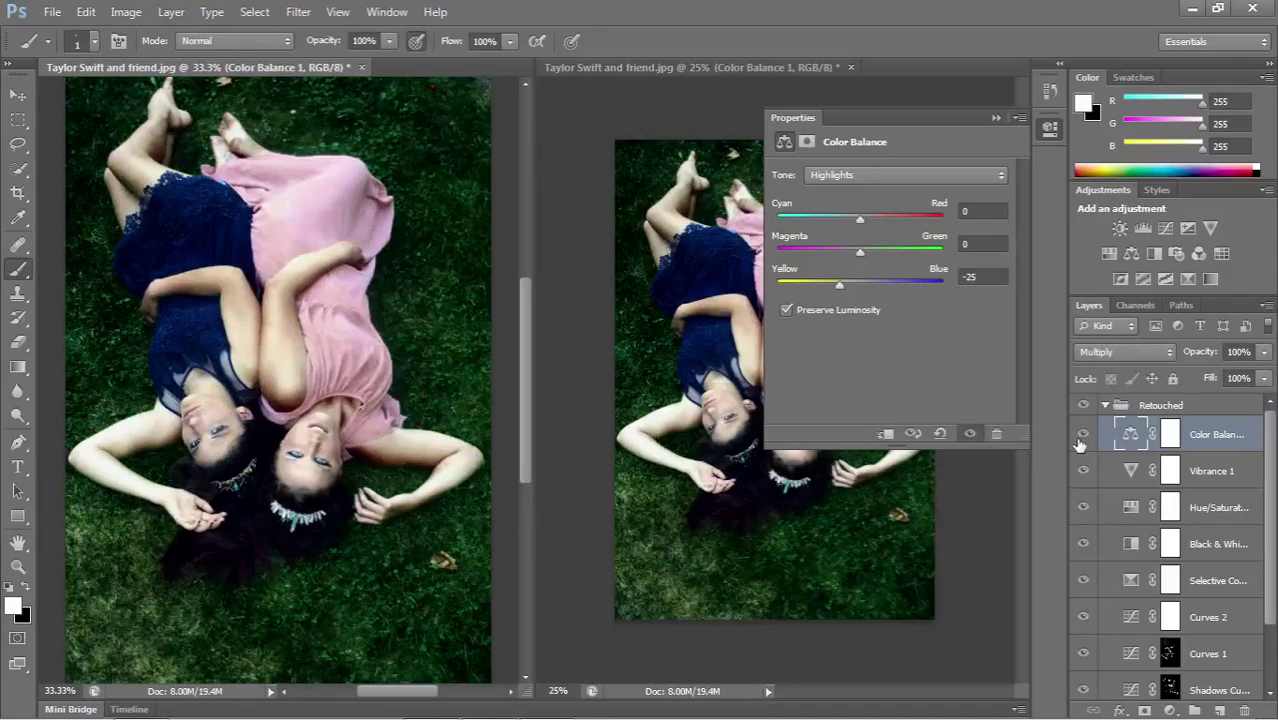
pyautogui.click(1079, 446)
pyautogui.click(1077, 450)
pyautogui.click(1076, 449)
pyautogui.click(1082, 445)
pyautogui.click(1081, 446)
pyautogui.click(1081, 450)
pyautogui.click(1083, 446)
pyautogui.click(1083, 447)
# - Set the highlights' Yellow–Blue balance to -31, lower the Color Balance layer's opacity to 72%, and collapse its properties
pyautogui.moveTo(838, 281)
pyautogui.mouseDown()
pyautogui.moveTo(822, 279)
pyautogui.moveTo(838, 287)
pyautogui.mouseUp()
pyautogui.click(1262, 352)
pyautogui.moveTo(1258, 372)
pyautogui.mouseDown()
pyautogui.moveTo(1227, 370)
pyautogui.moveTo(1249, 372)
pyautogui.mouseUp()
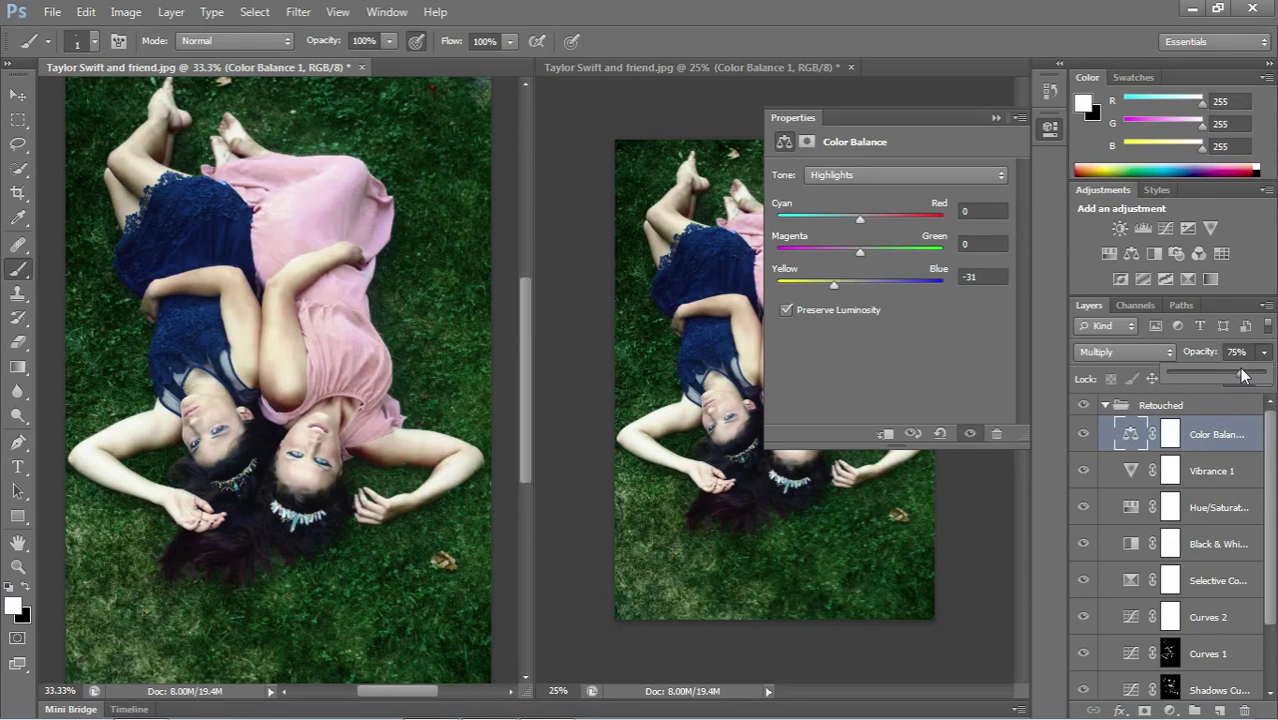
pyautogui.moveTo(1240, 373); pyautogui.dragTo(1241, 374)
pyautogui.click(996, 117)
pyautogui.click(996, 117)
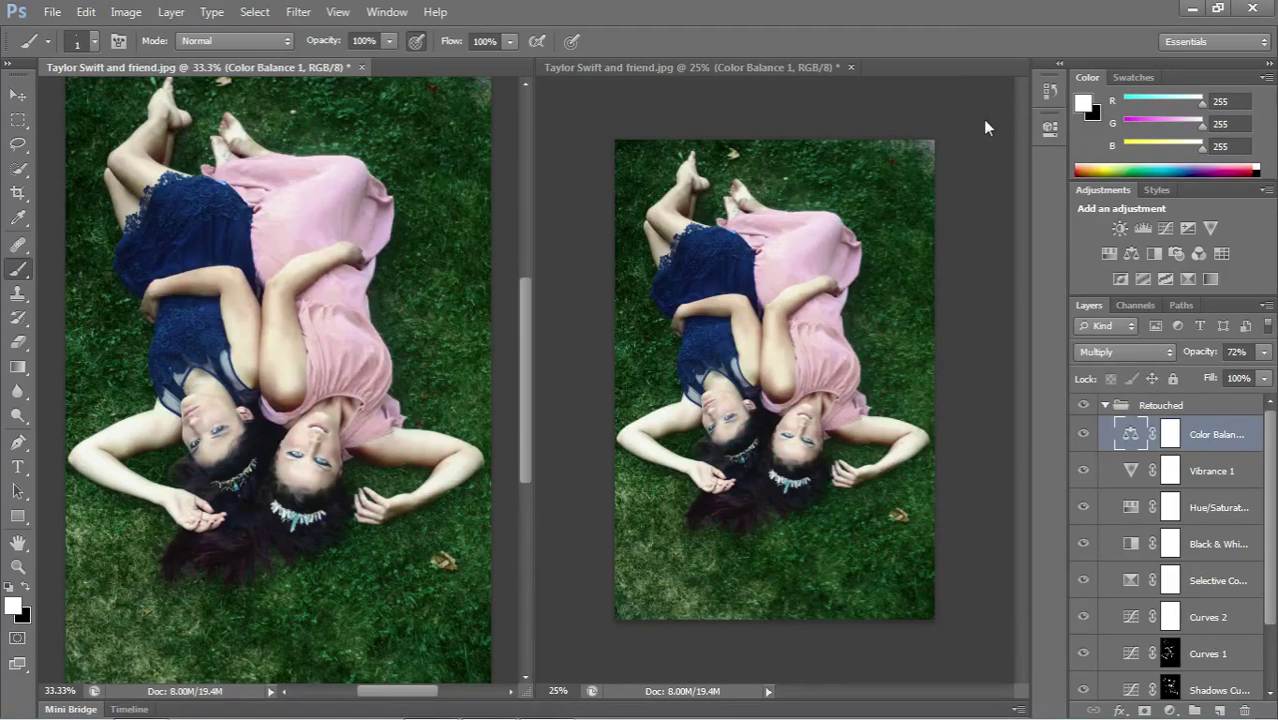
# - Compare the portrait with and without the Color Balance layer at its reduced opacity
pyautogui.click(1084, 434)
pyautogui.click(1085, 434)
pyautogui.click(1084, 435)
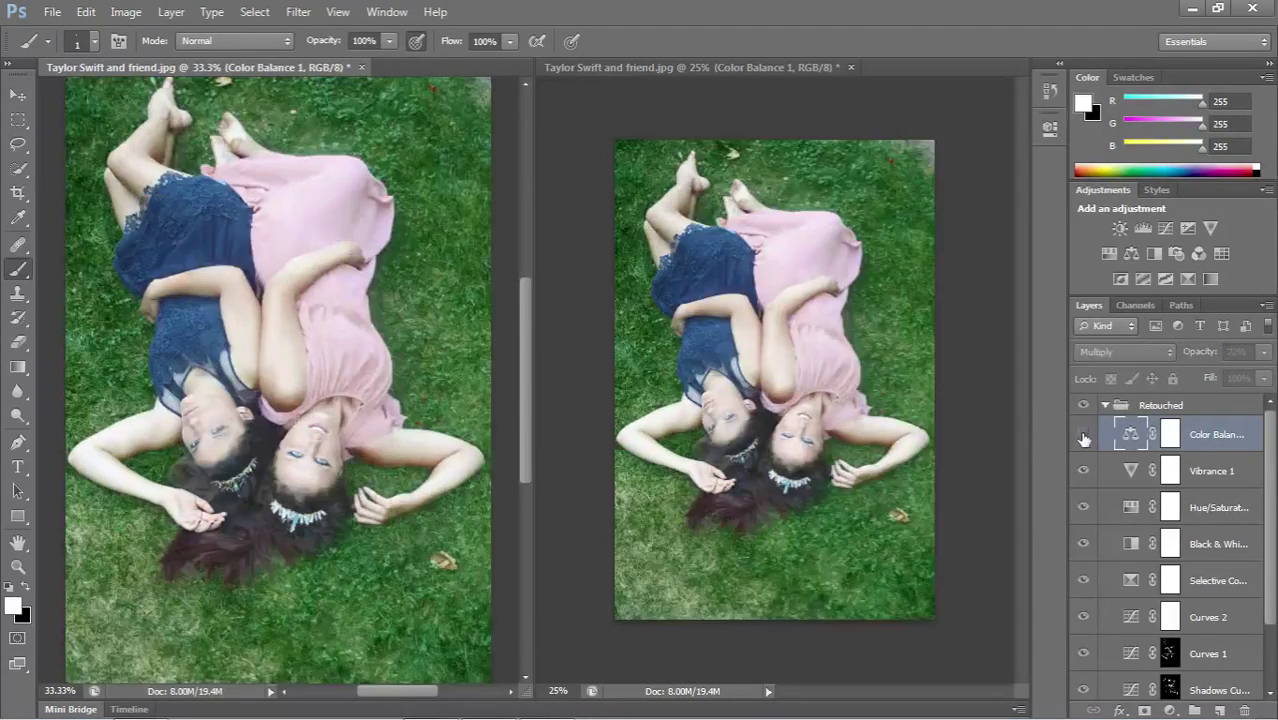
pyautogui.click(1083, 436)
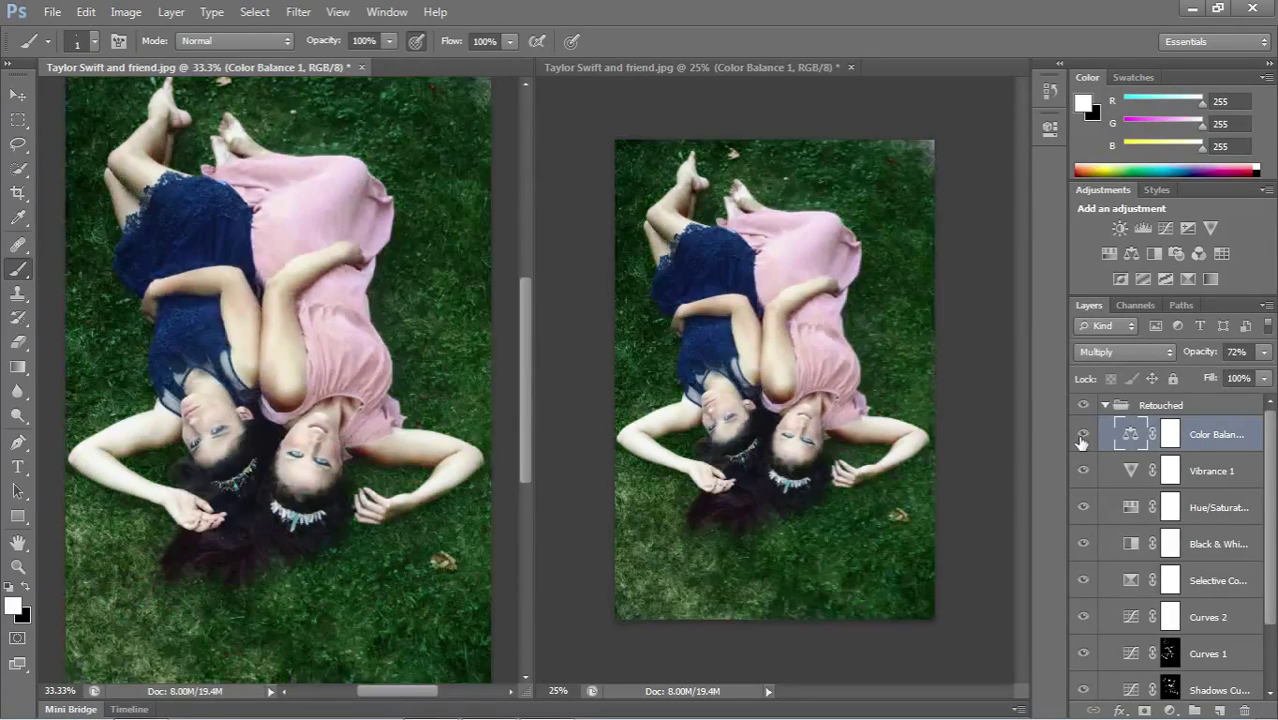
pyautogui.click(1082, 436)
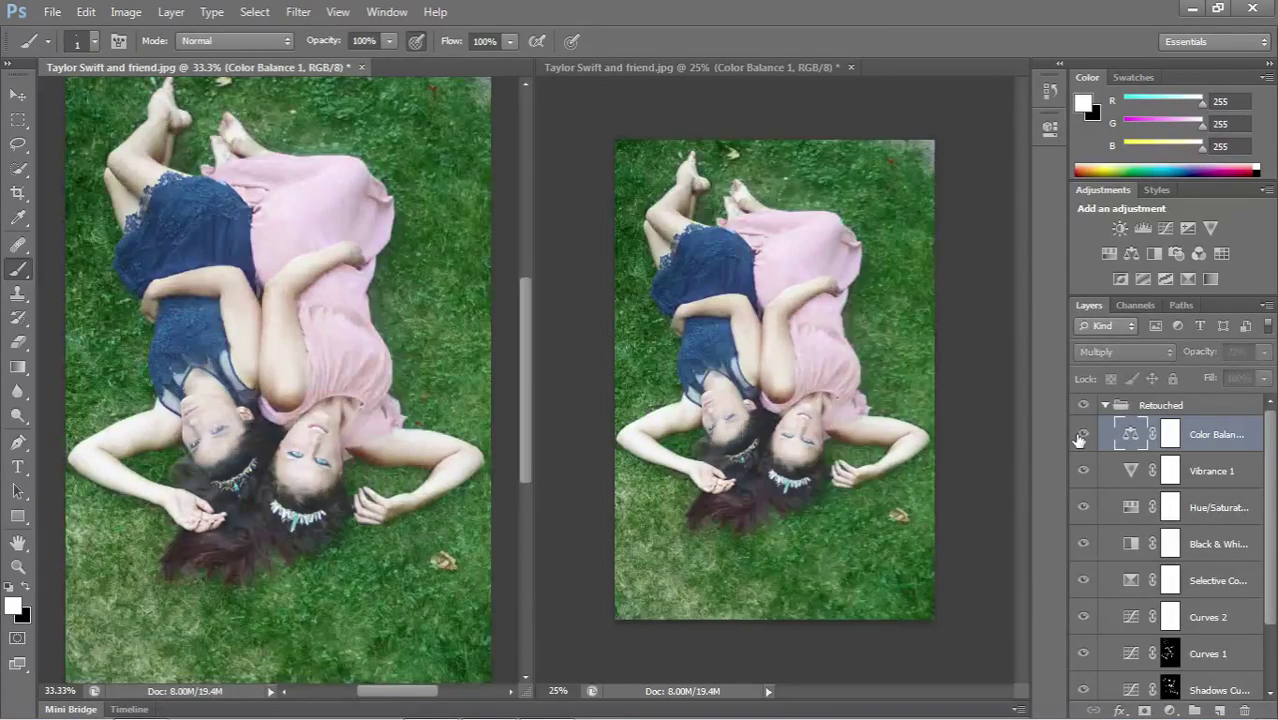
pyautogui.click(1082, 436)
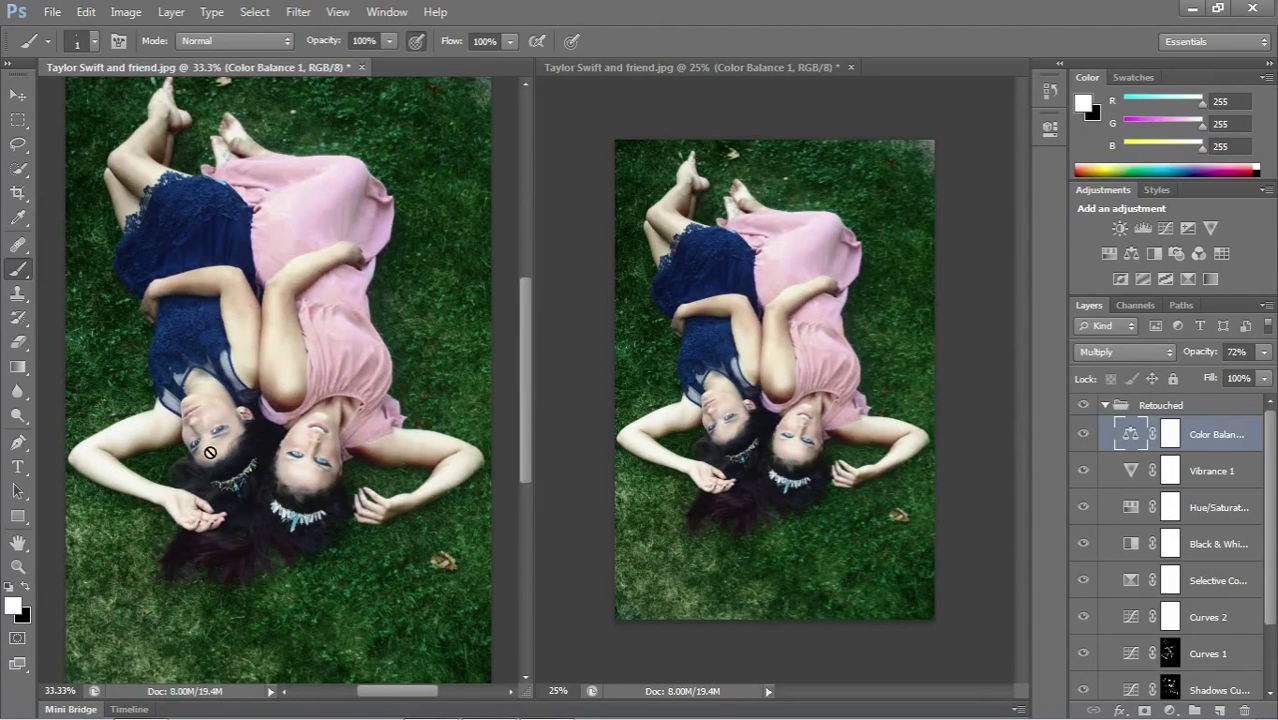
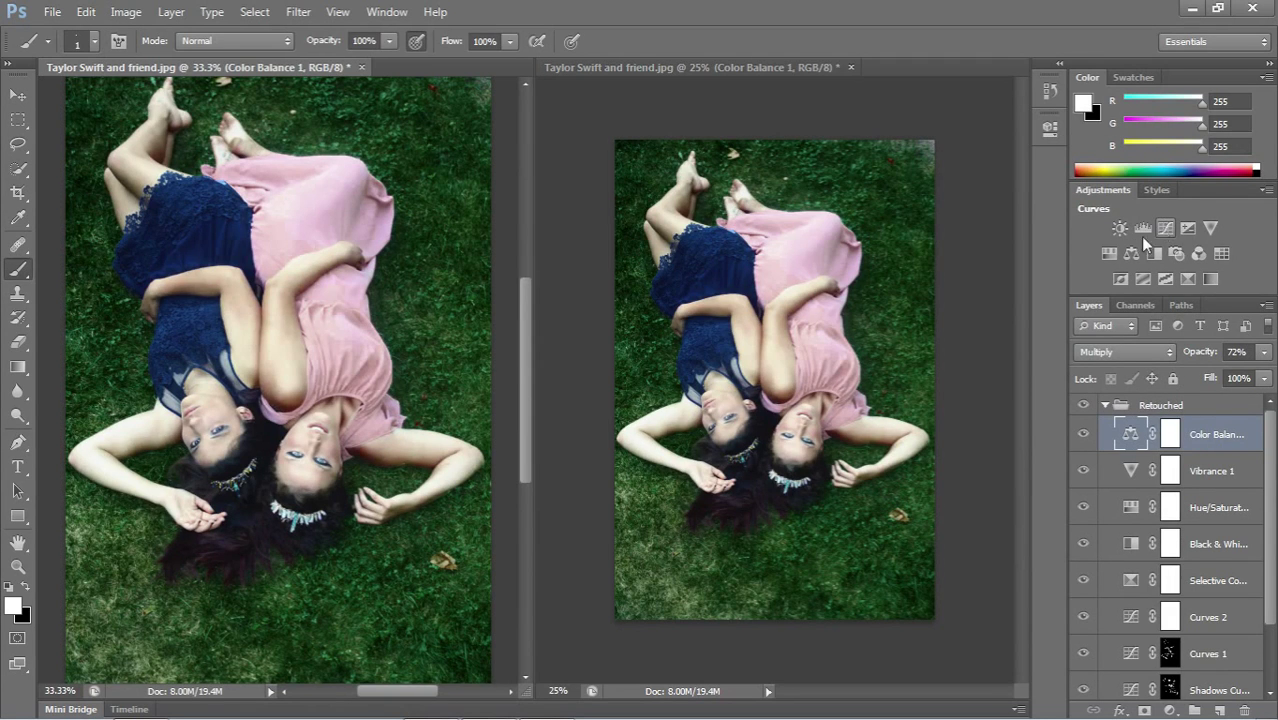
# - Move the Curves 2 layer above the Color Balance layer and compare the image with it hidden and shown
pyautogui.moveTo(1268, 603)
pyautogui.mouseDown()
pyautogui.moveTo(1267, 650)
pyautogui.moveTo(1231, 563)
pyautogui.moveTo(1257, 382)
pyautogui.moveTo(1236, 424)
pyautogui.mouseUp()
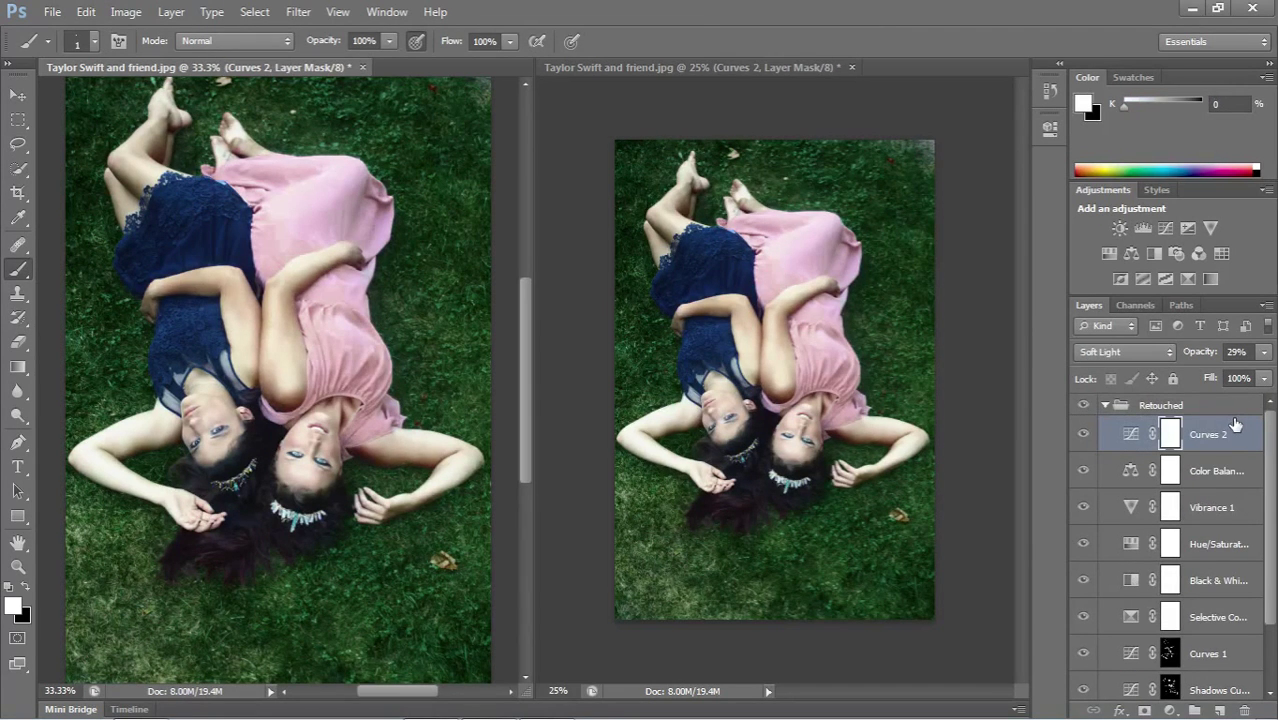
pyautogui.click(1081, 434)
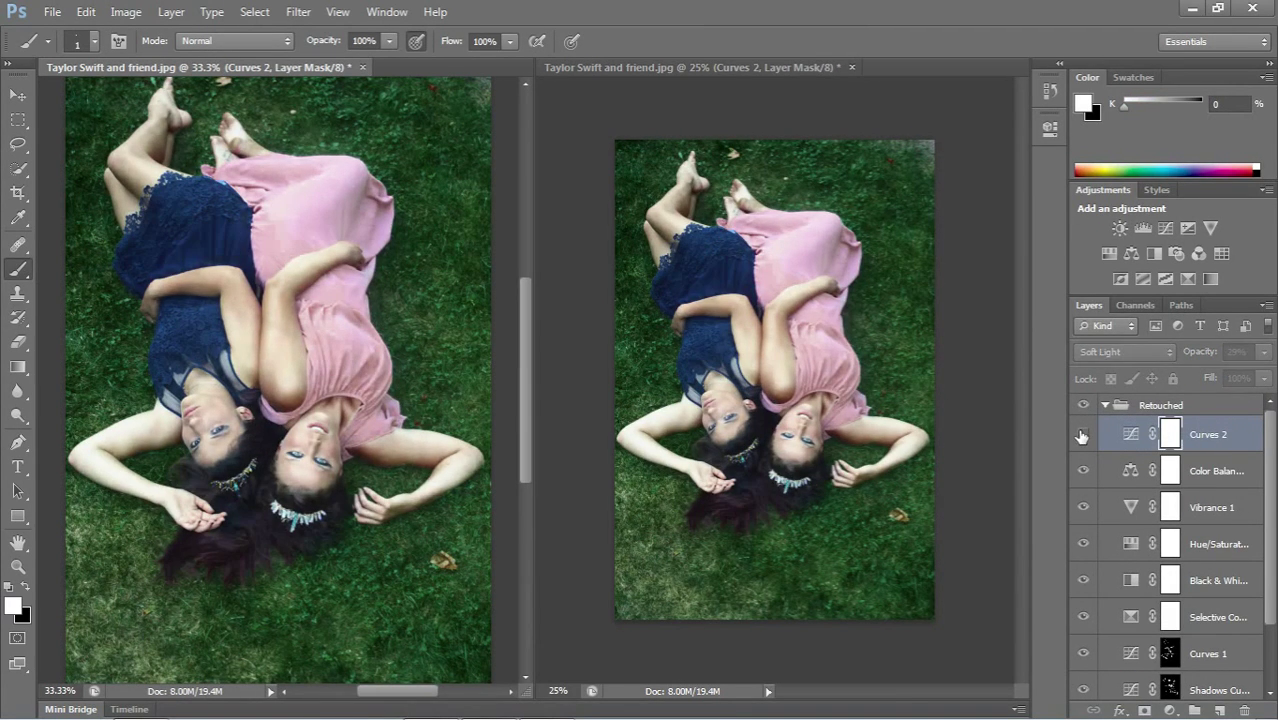
pyautogui.click(1081, 434)
pyautogui.click(1082, 436)
pyautogui.click(1082, 437)
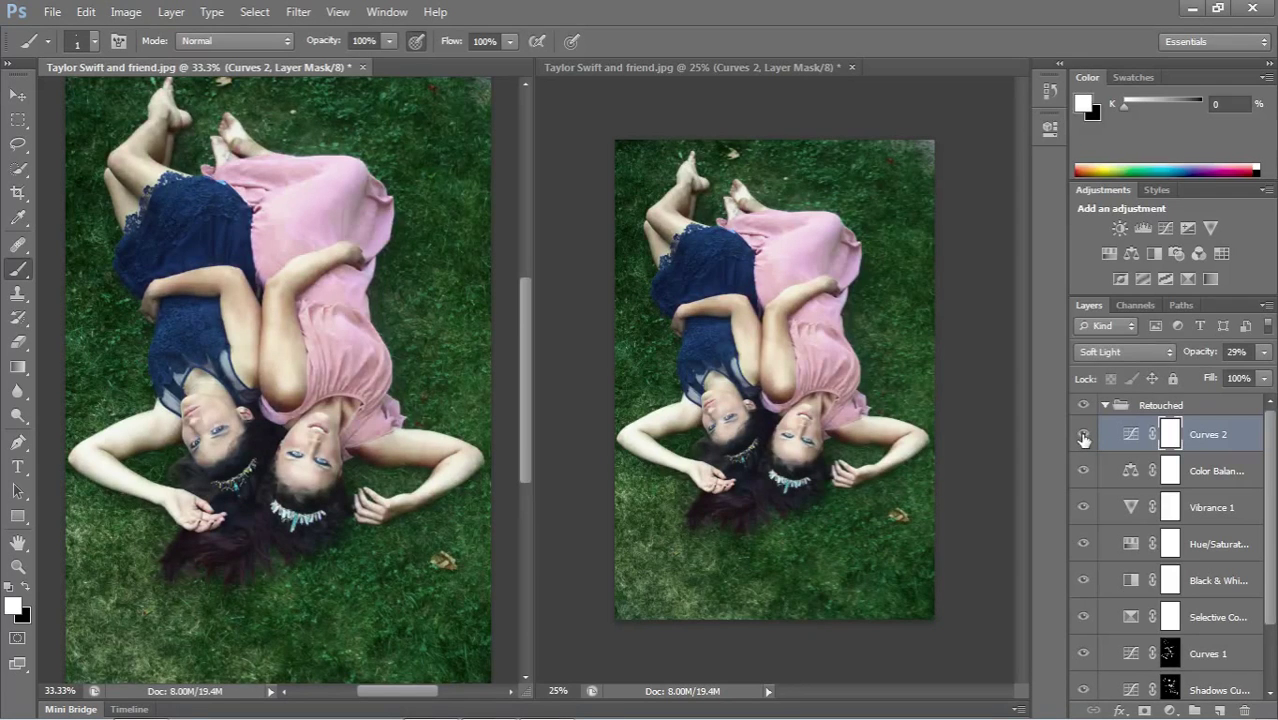
# - Add a Gradient Map adjustment layer and append the Color Harmonies 1 and Color Harmonies 2 sets to its gradient presets
pyautogui.click(1210, 279)
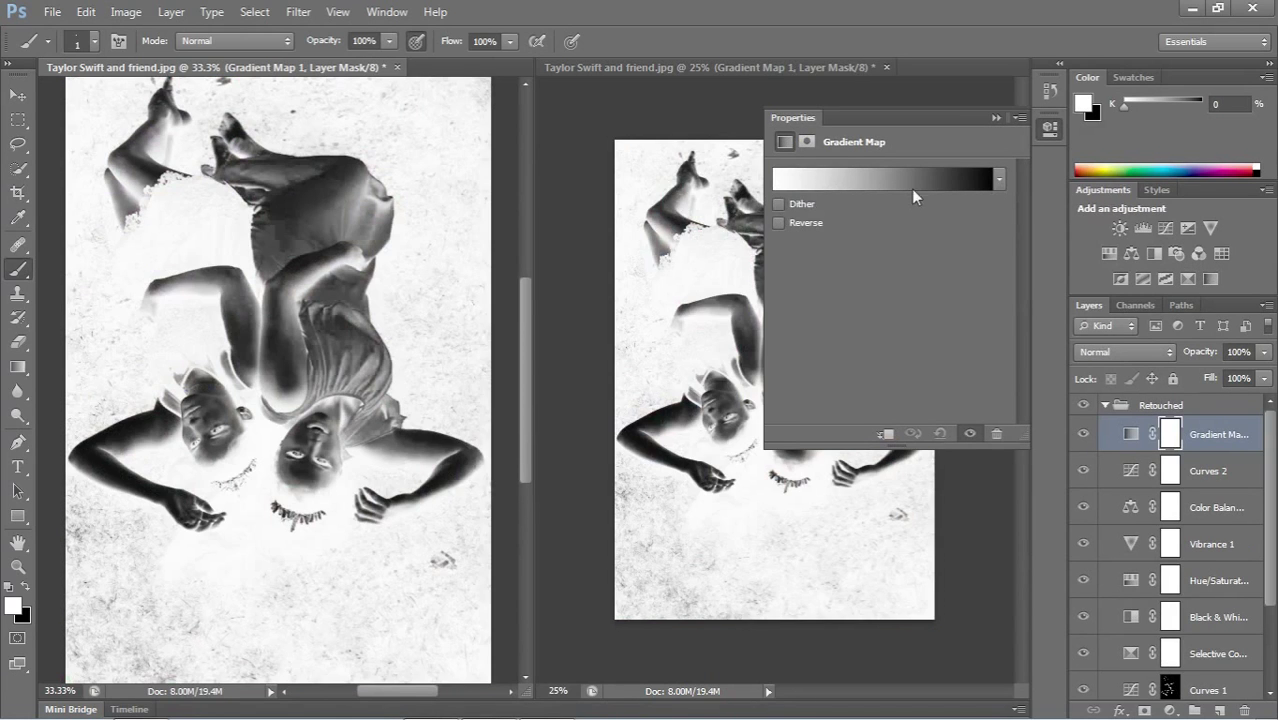
pyautogui.click(930, 177)
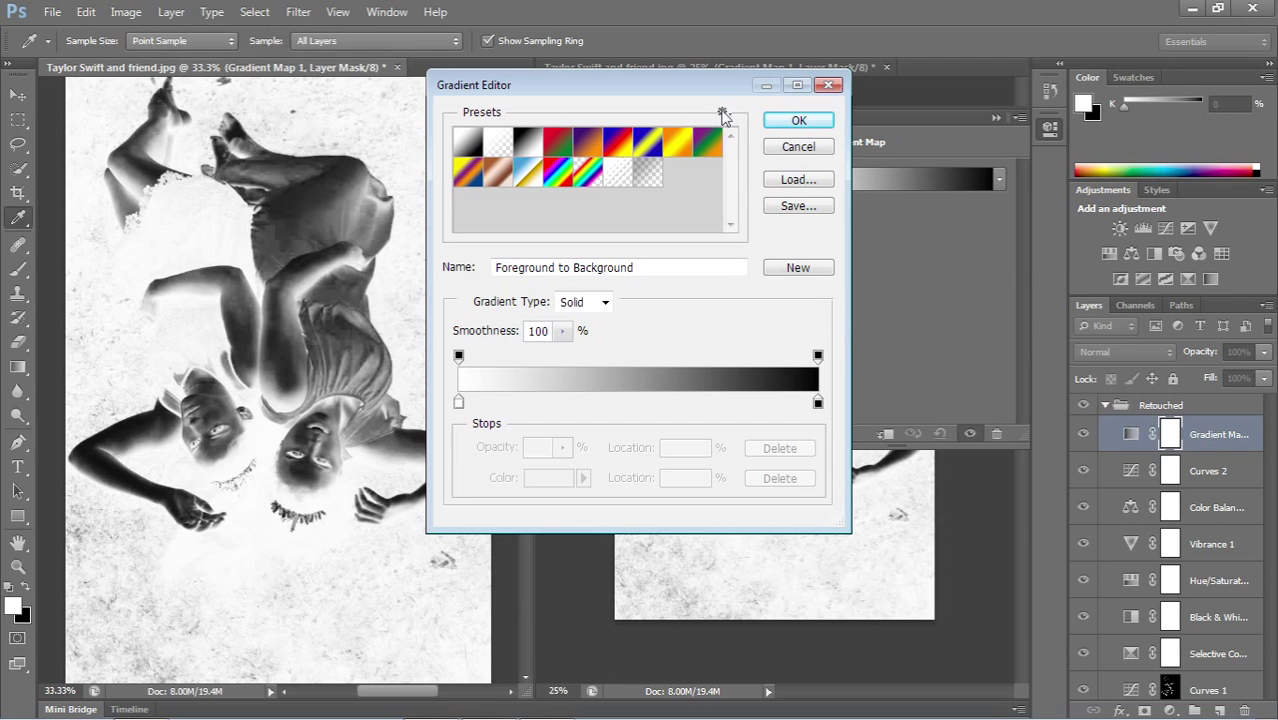
pyautogui.click(723, 113)
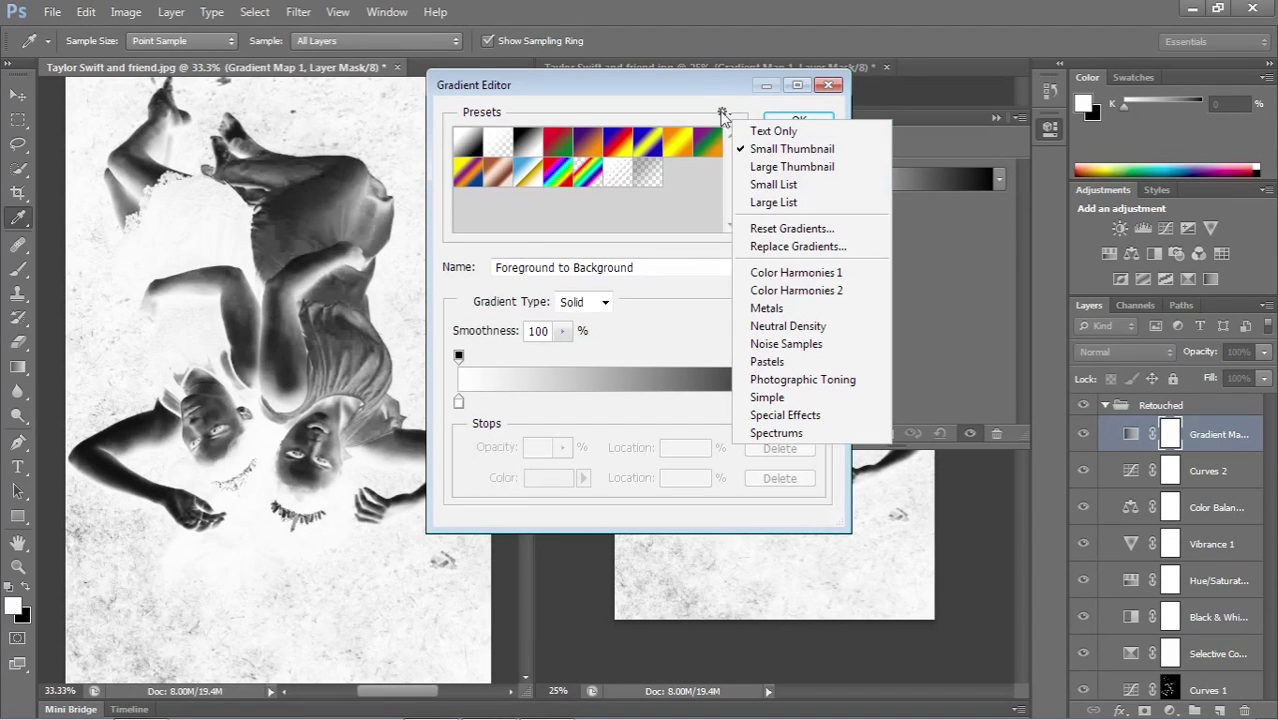
pyautogui.click(771, 276)
pyautogui.click(736, 290)
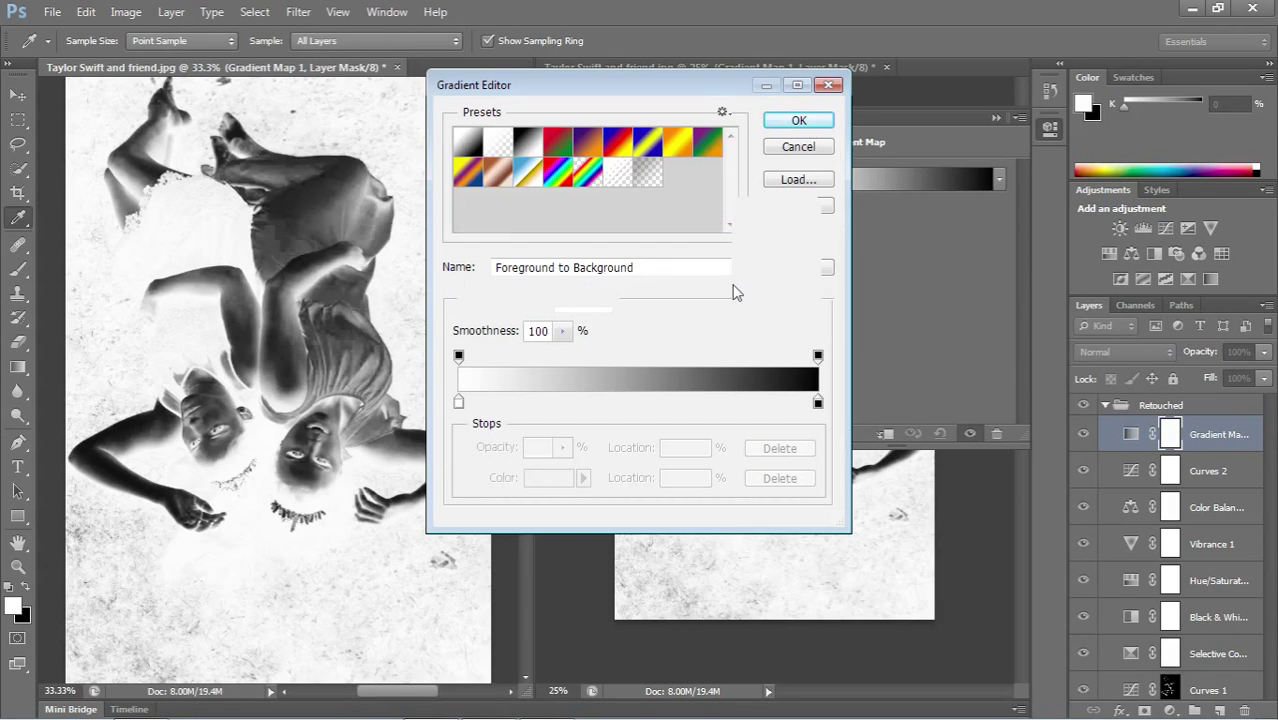
pyautogui.click(724, 114)
pyautogui.click(762, 290)
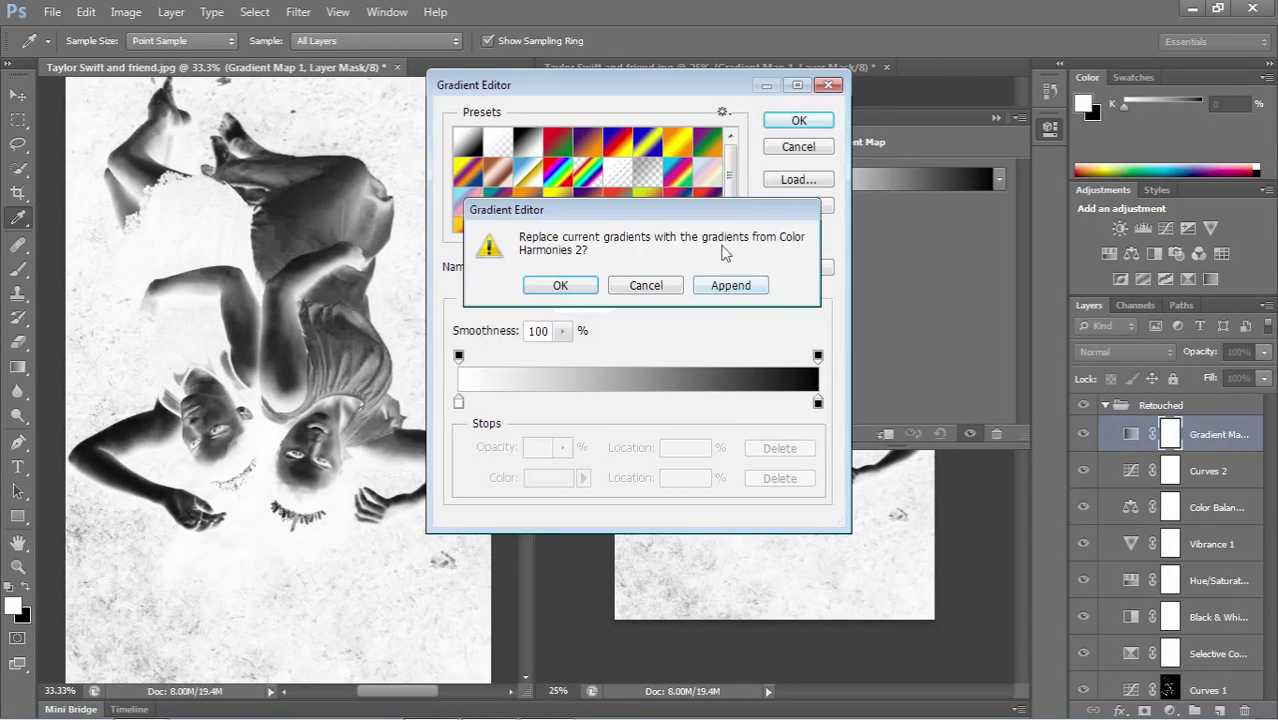
pyautogui.click(706, 288)
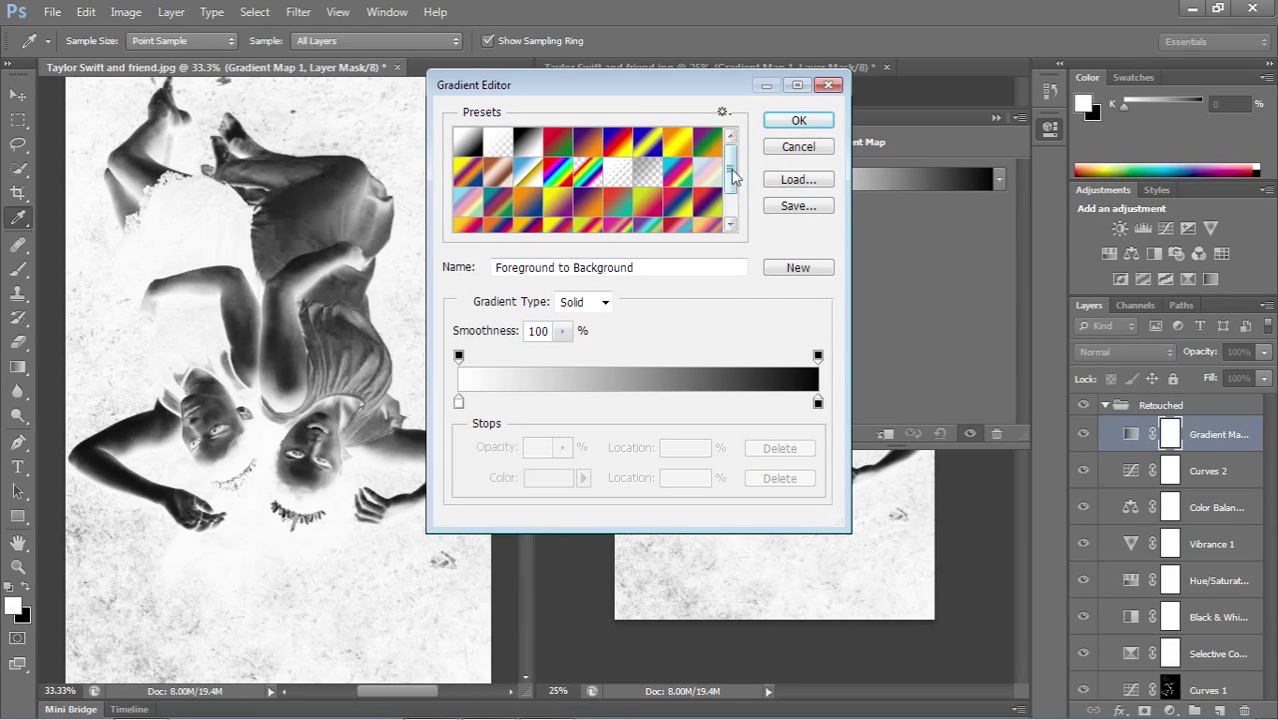
# - Apply the Light Spectrum preset as the Gradient Map layer's gradient
pyautogui.moveTo(730, 177)
pyautogui.mouseDown()
pyautogui.moveTo(733, 190)
pyautogui.moveTo(733, 173)
pyautogui.mouseUp()
pyautogui.click(710, 176)
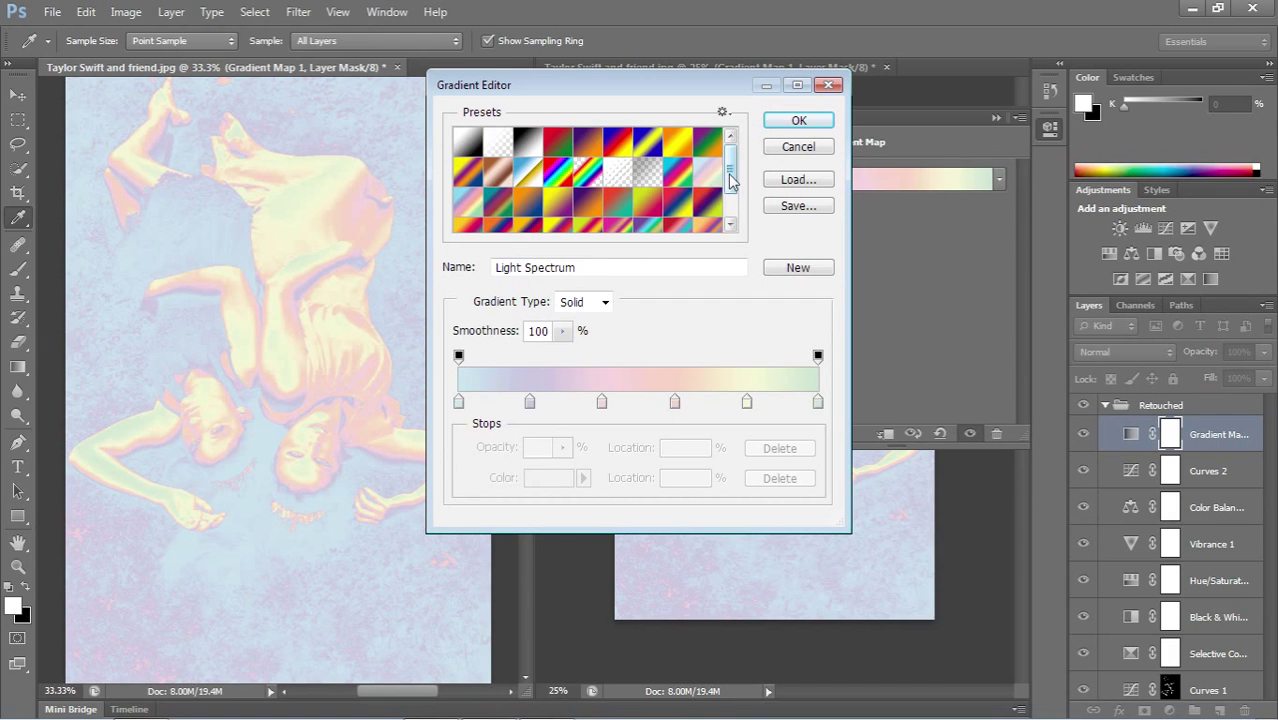
pyautogui.moveTo(731, 180)
pyautogui.mouseDown()
pyautogui.moveTo(736, 163)
pyautogui.moveTo(735, 188)
pyautogui.mouseUp()
pyautogui.click(783, 122)
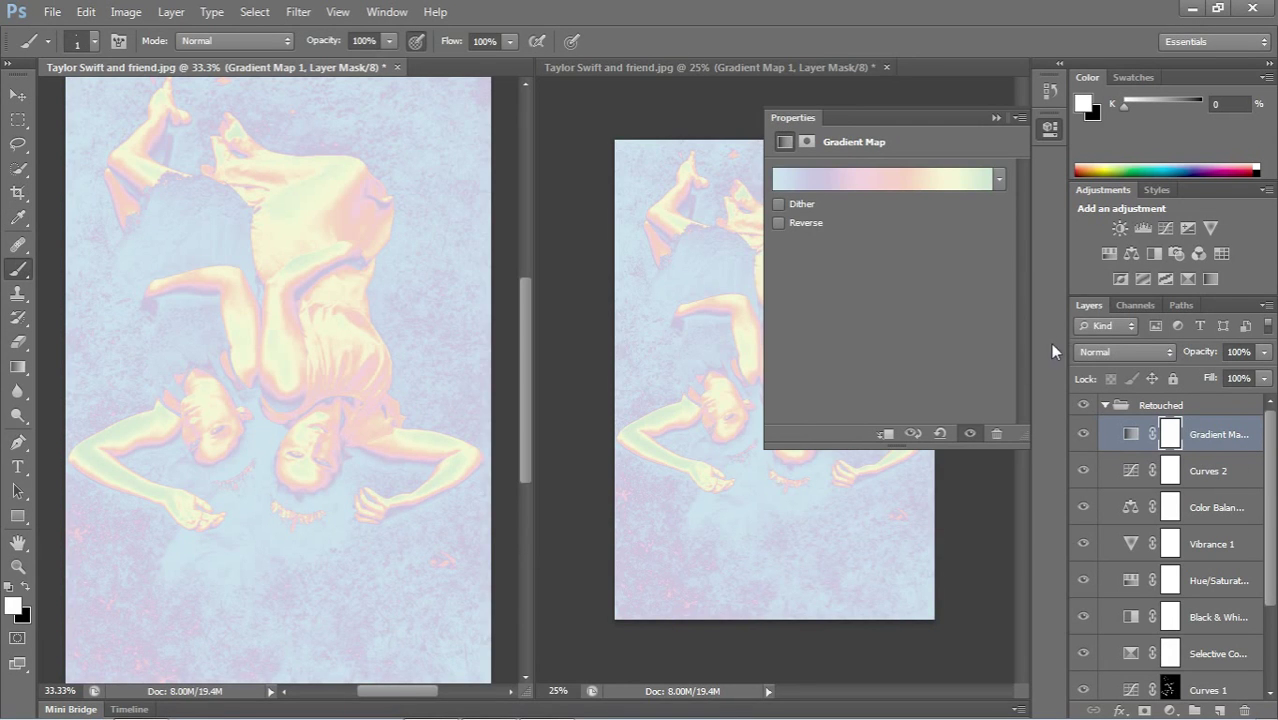
# - Try the Overlay, Hard Light and Vivid Light blend modes on the Gradient Map layer and settle on Soft Light
pyautogui.click(1123, 349)
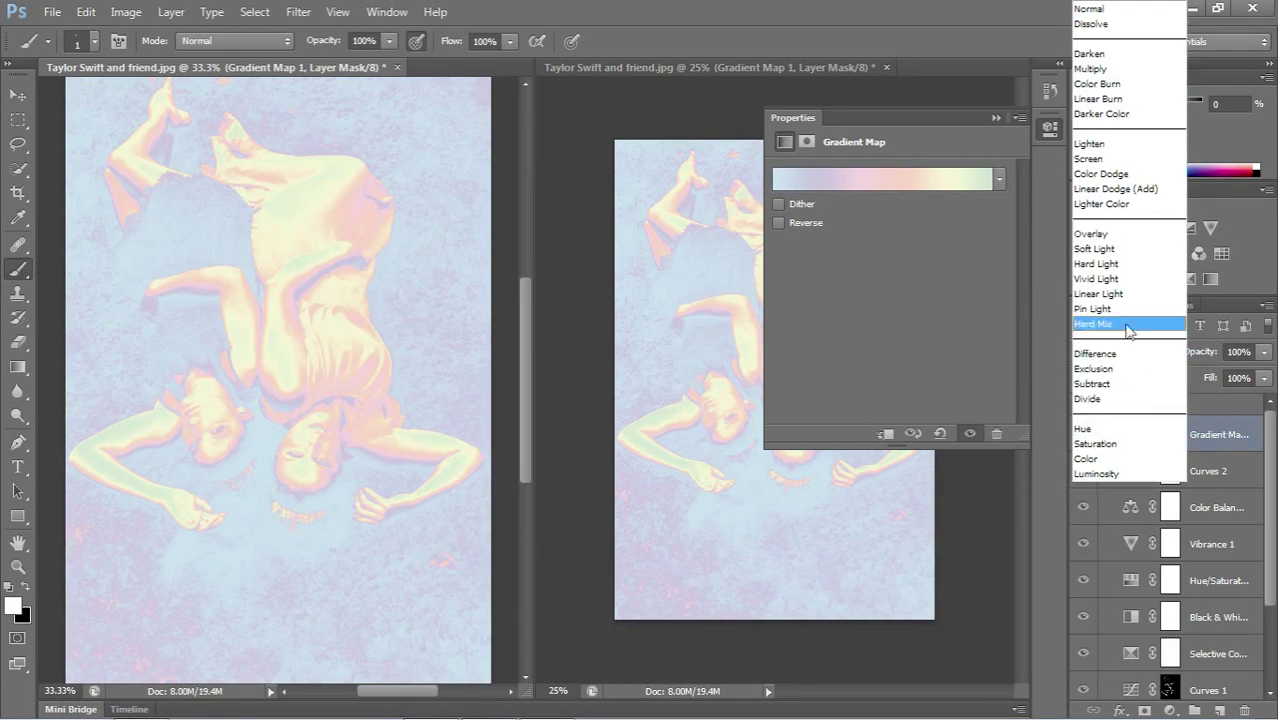
pyautogui.click(1114, 249)
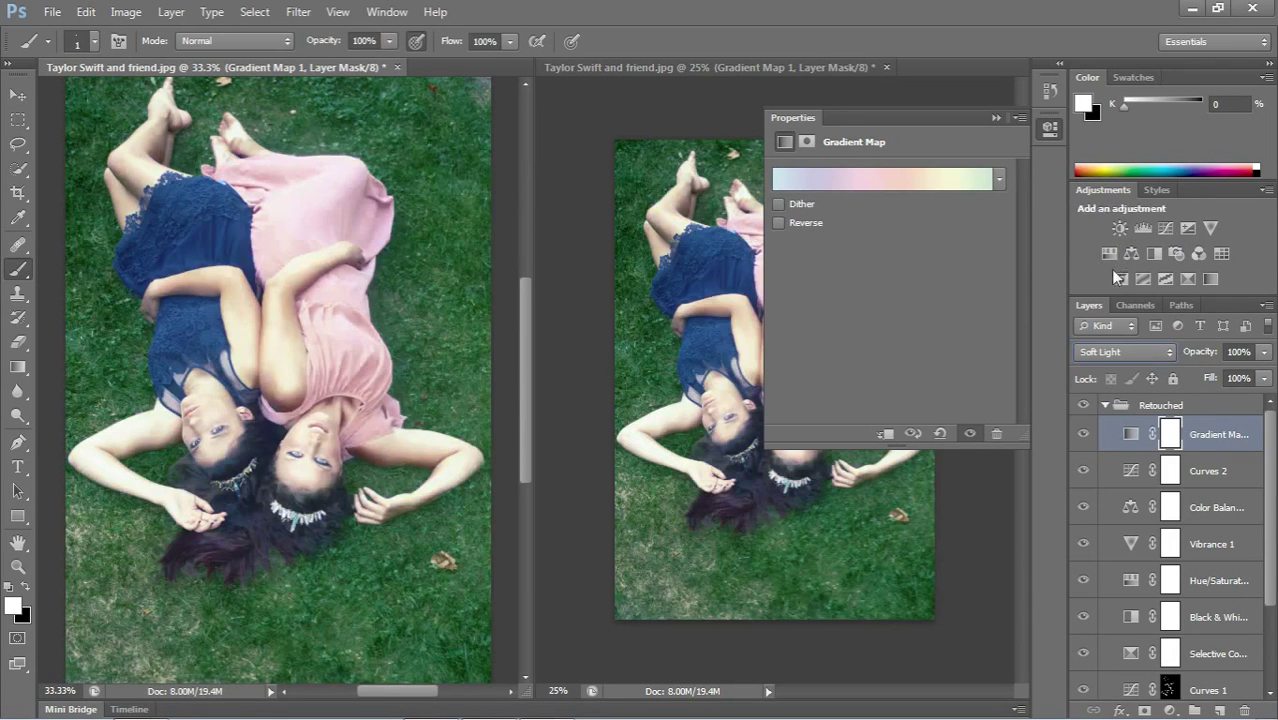
pyautogui.click(1108, 352)
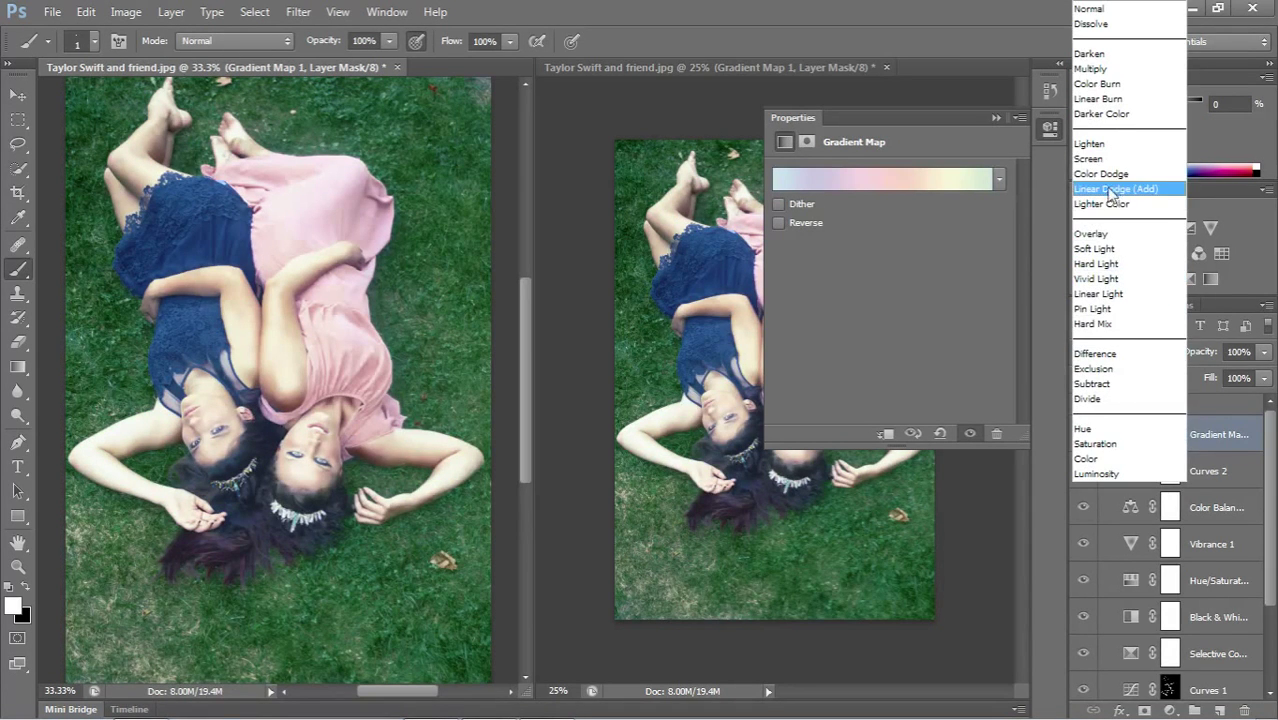
pyautogui.click(1097, 234)
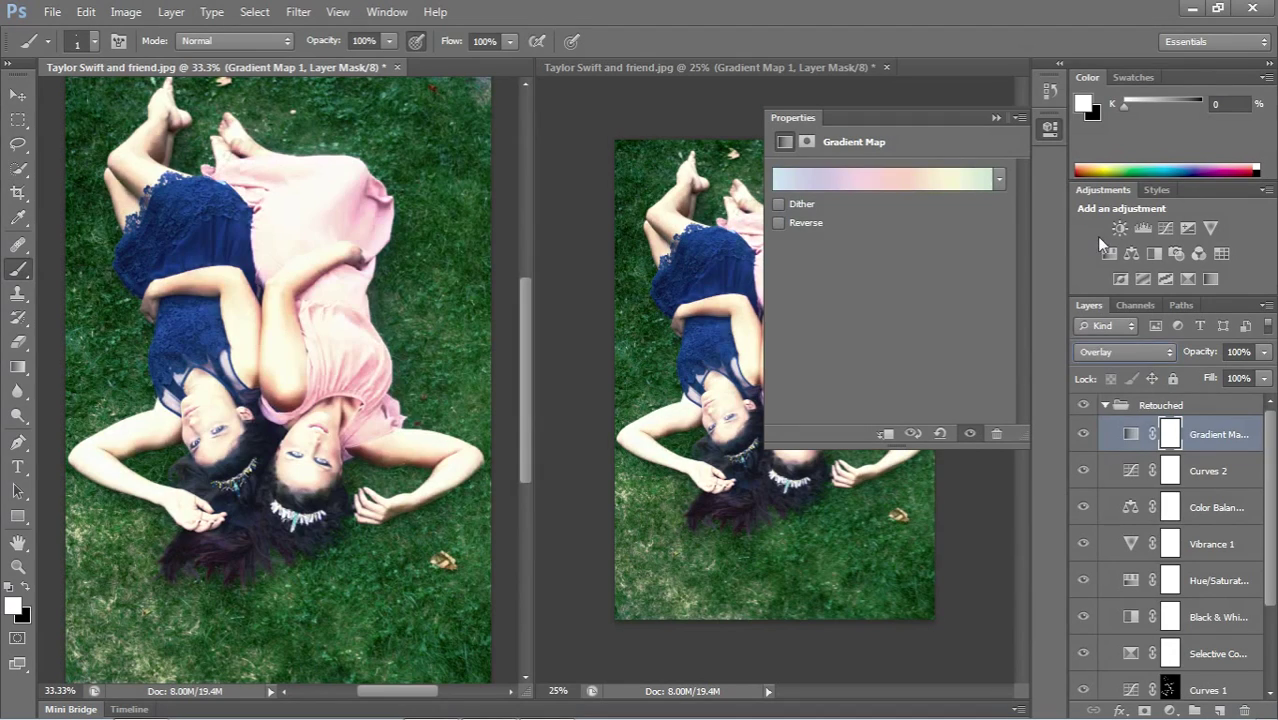
pyautogui.click(1100, 352)
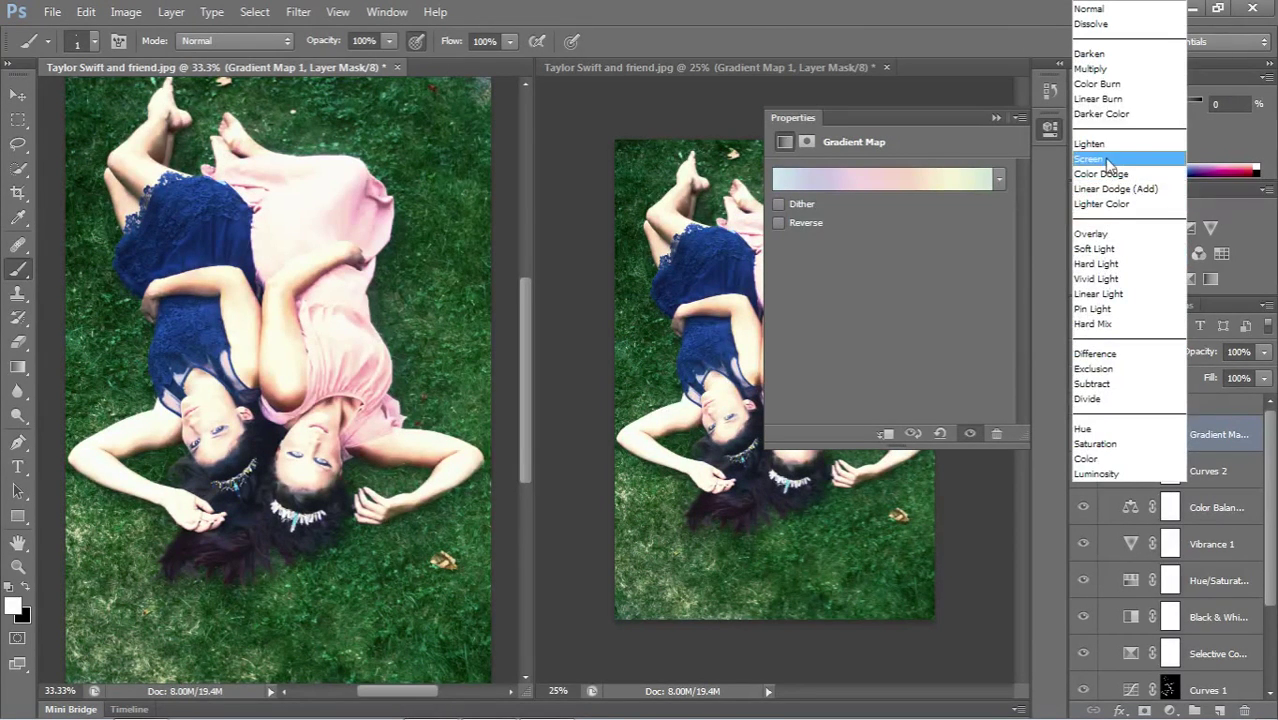
pyautogui.click(1098, 264)
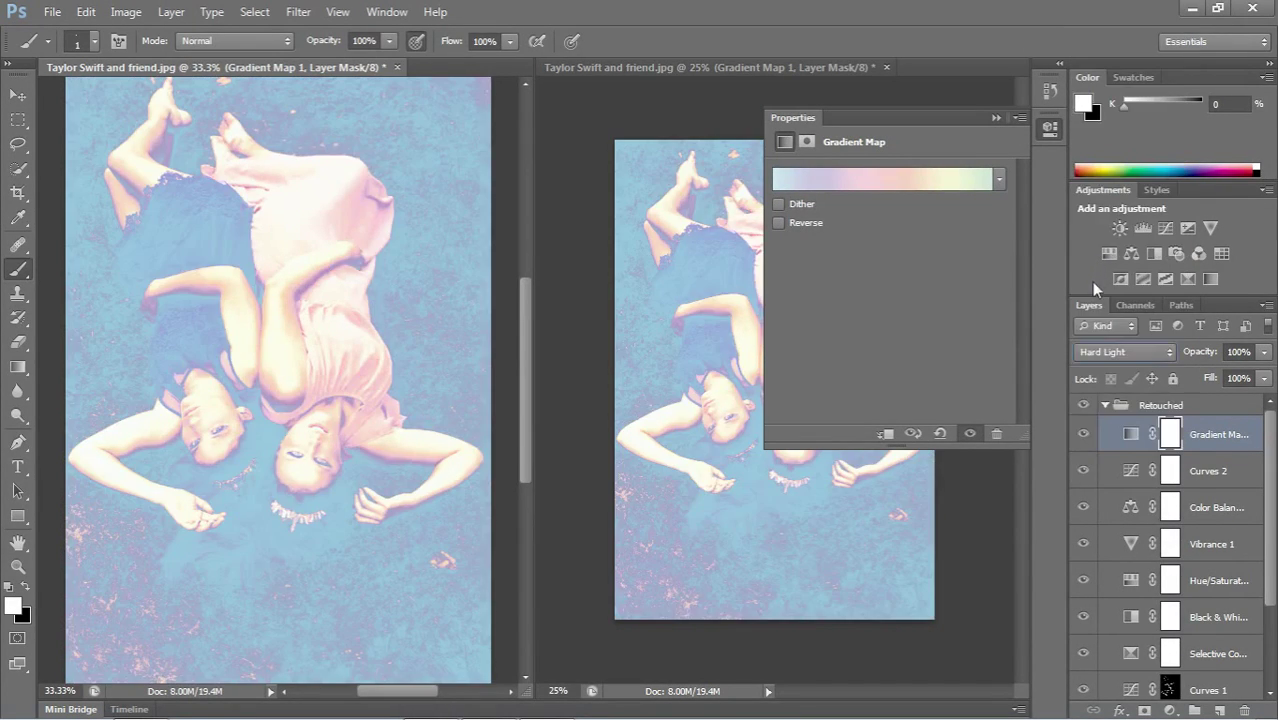
pyautogui.click(1116, 354)
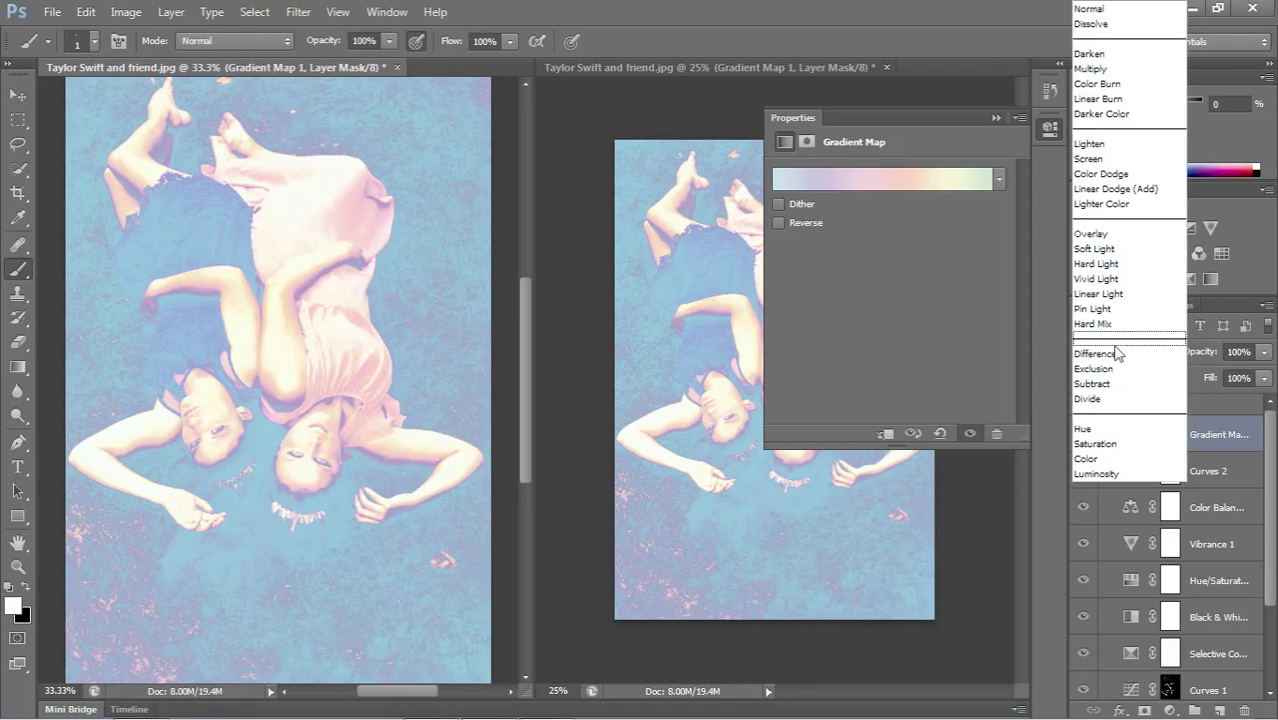
pyautogui.click(1112, 279)
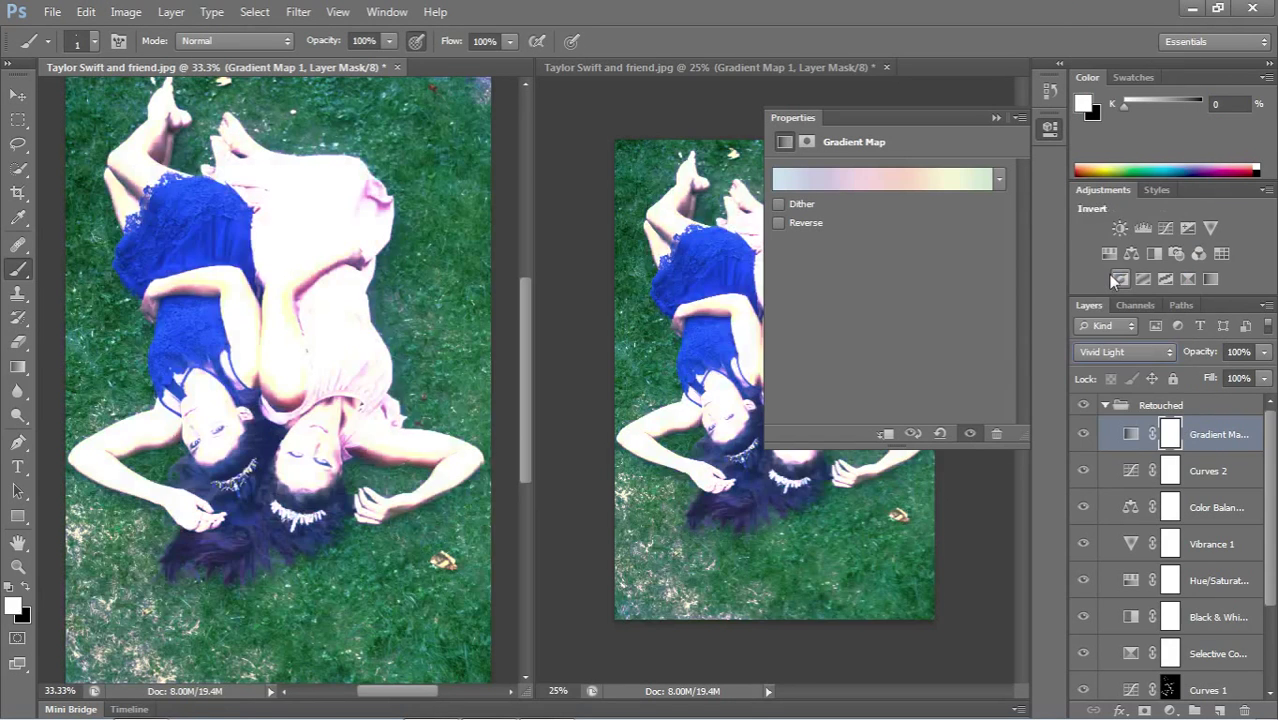
pyautogui.click(1108, 352)
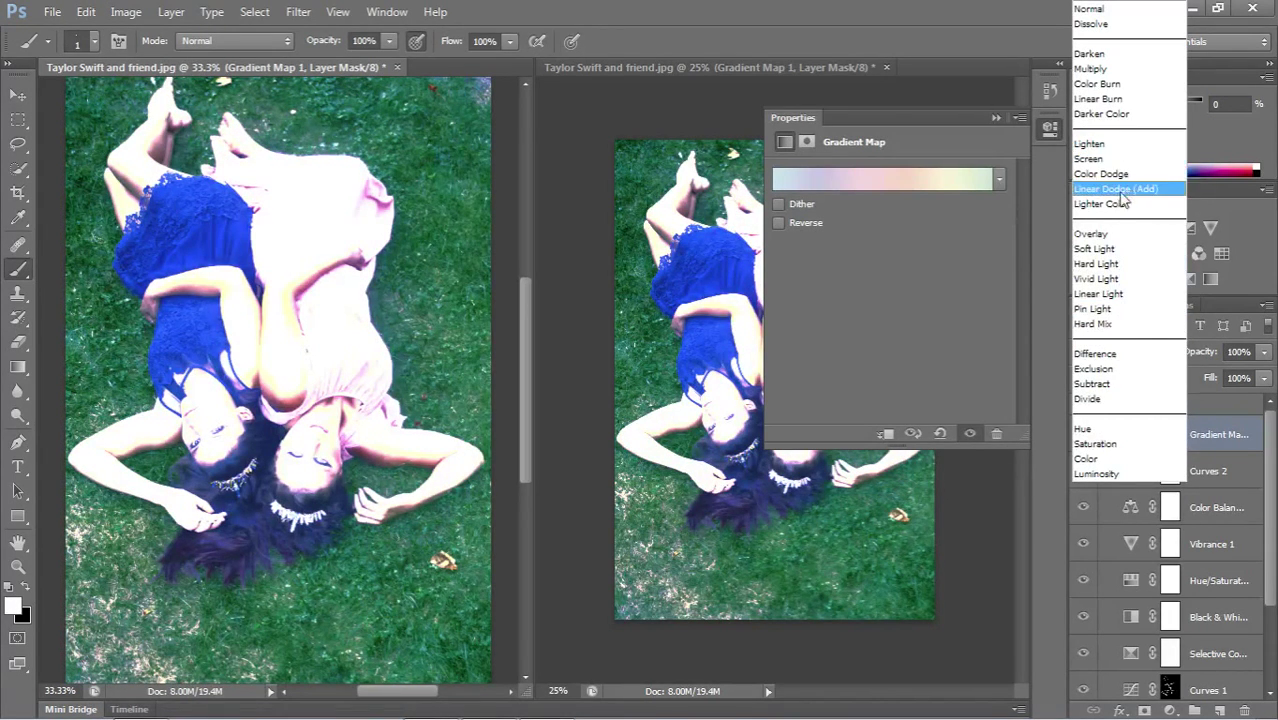
pyautogui.click(1100, 249)
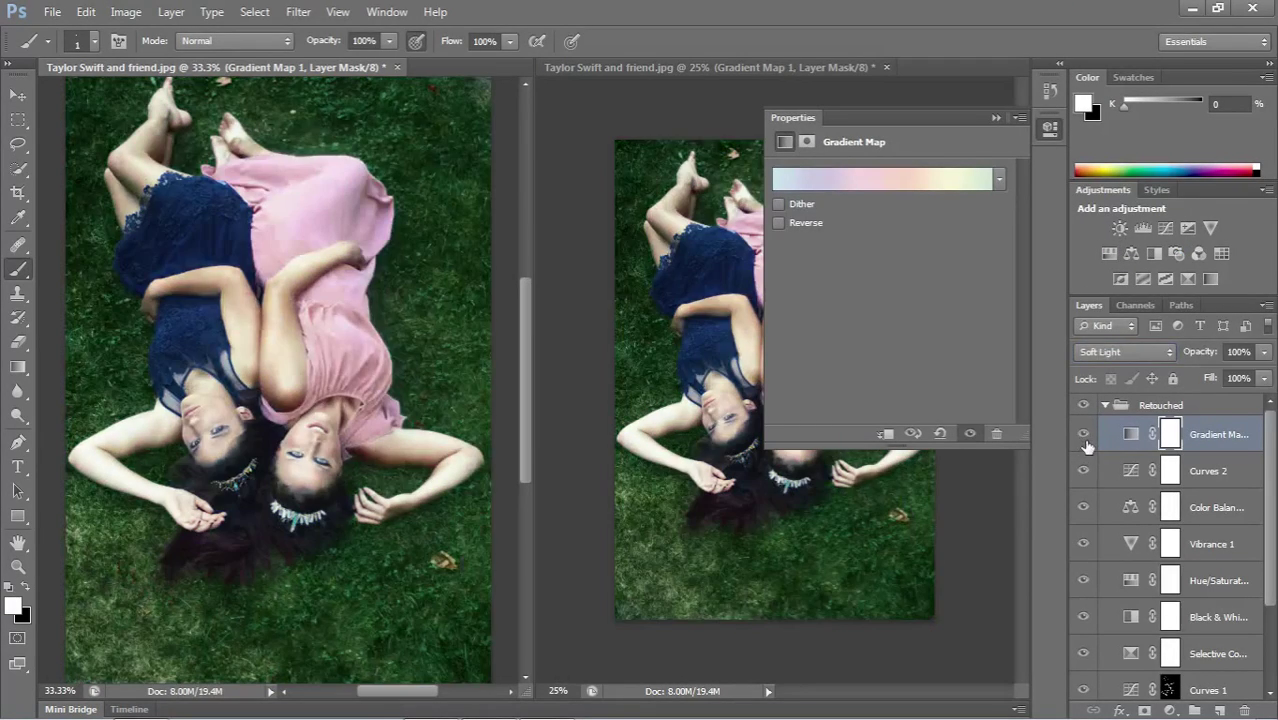
# - Compare the portrait with the Soft Light Gradient Map layer hidden and shown
pyautogui.click(1084, 440)
pyautogui.click(1084, 440)
pyautogui.click(1084, 440)
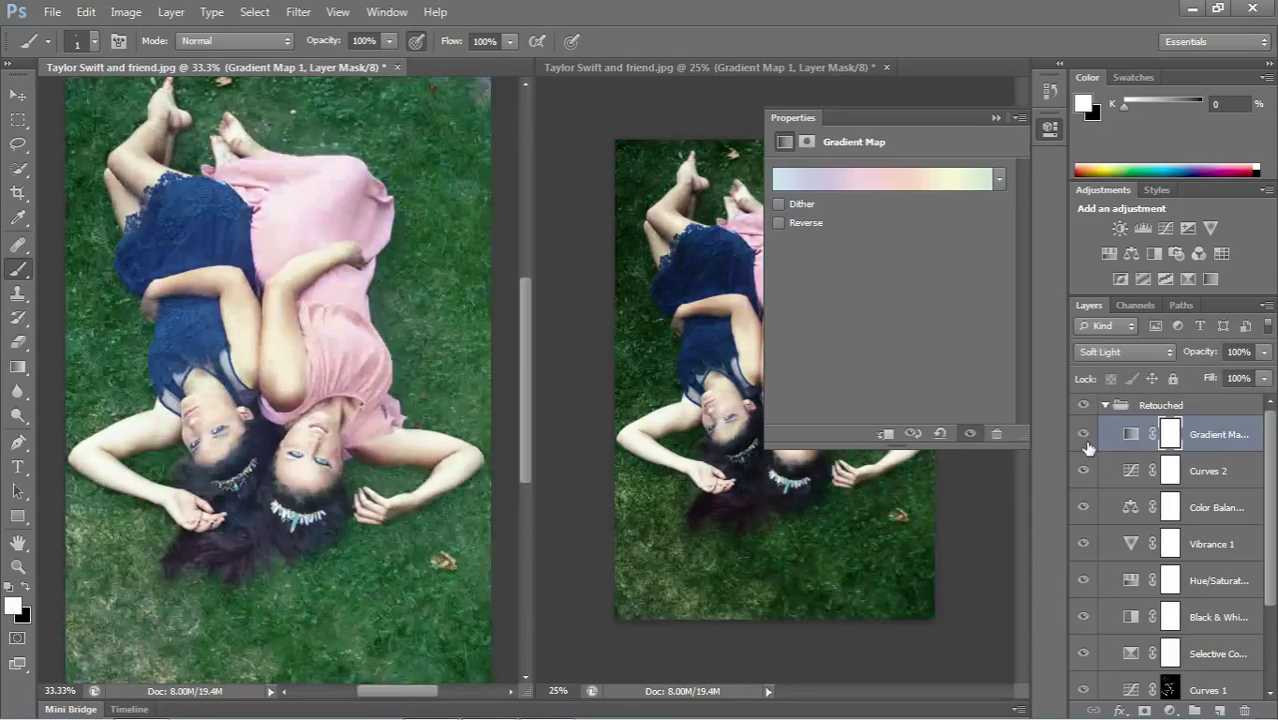
pyautogui.click(1085, 441)
pyautogui.click(1085, 441)
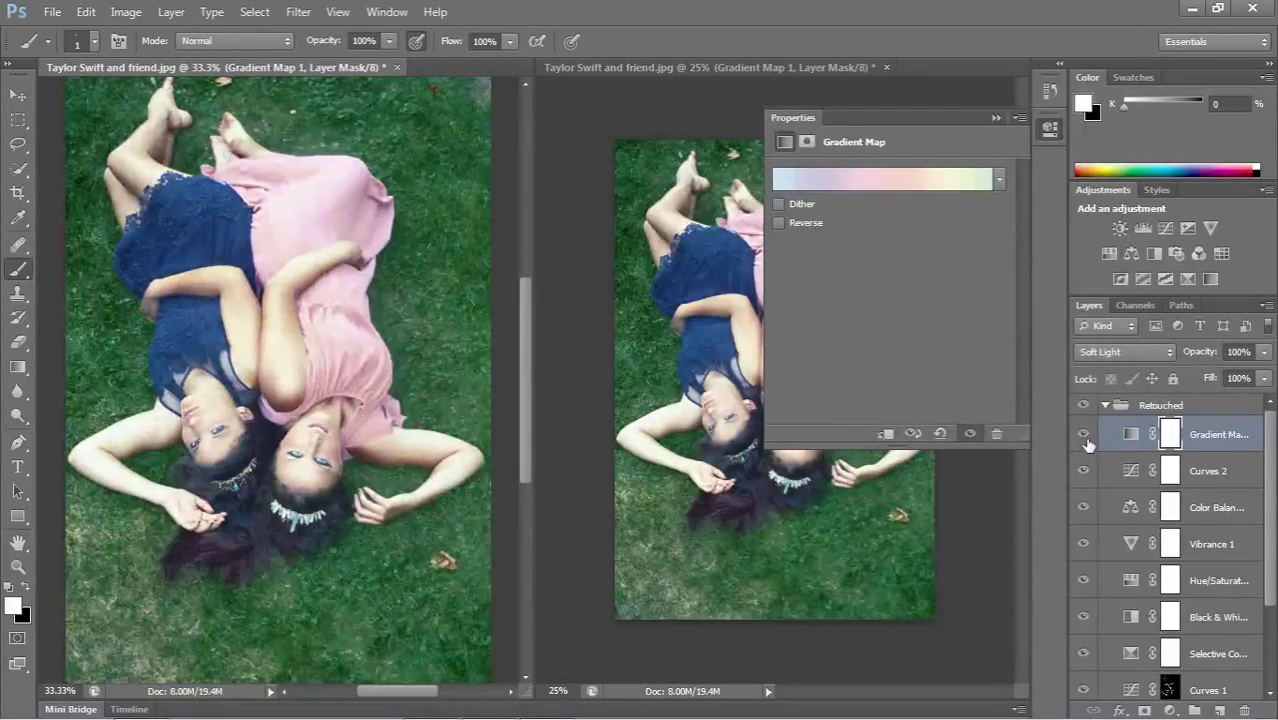
pyautogui.click(1085, 441)
pyautogui.click(1085, 441)
# - Try several gradient presets for the Gradient Map layer and apply Blue-Violet, Yellow-Orange
pyautogui.click(916, 186)
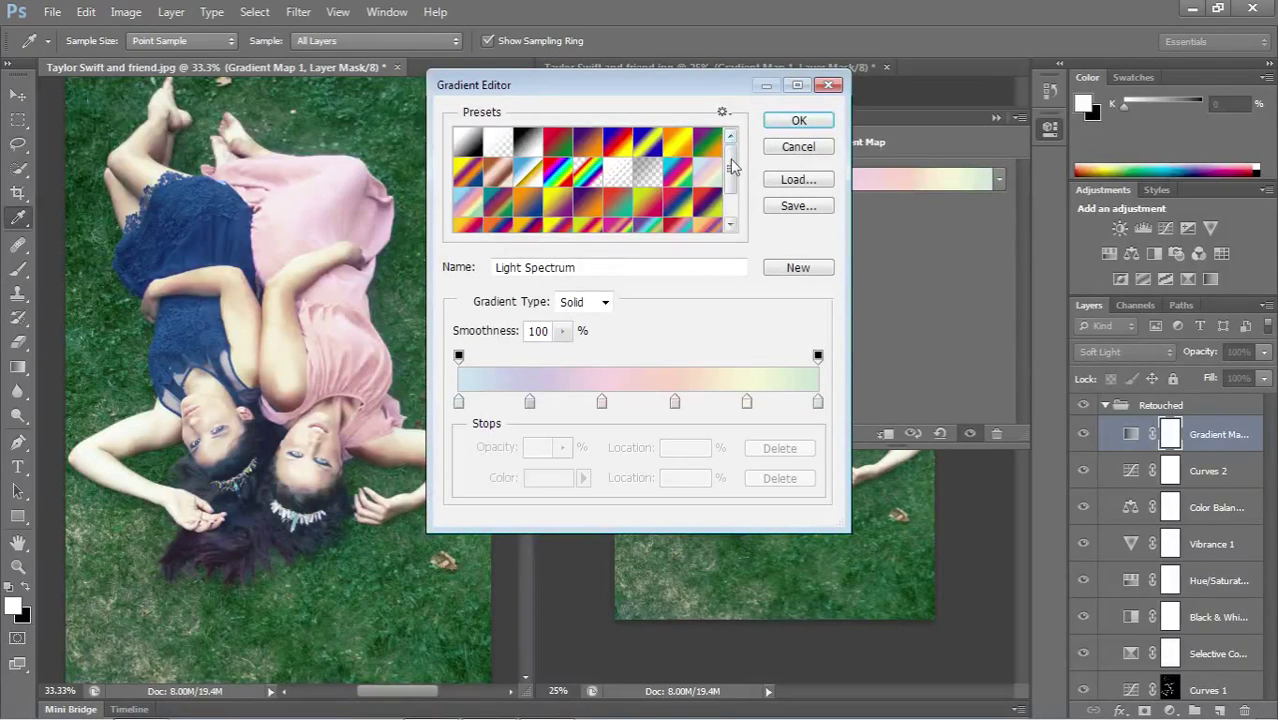
pyautogui.scroll(-3, 729, 177)
pyautogui.click(678, 190)
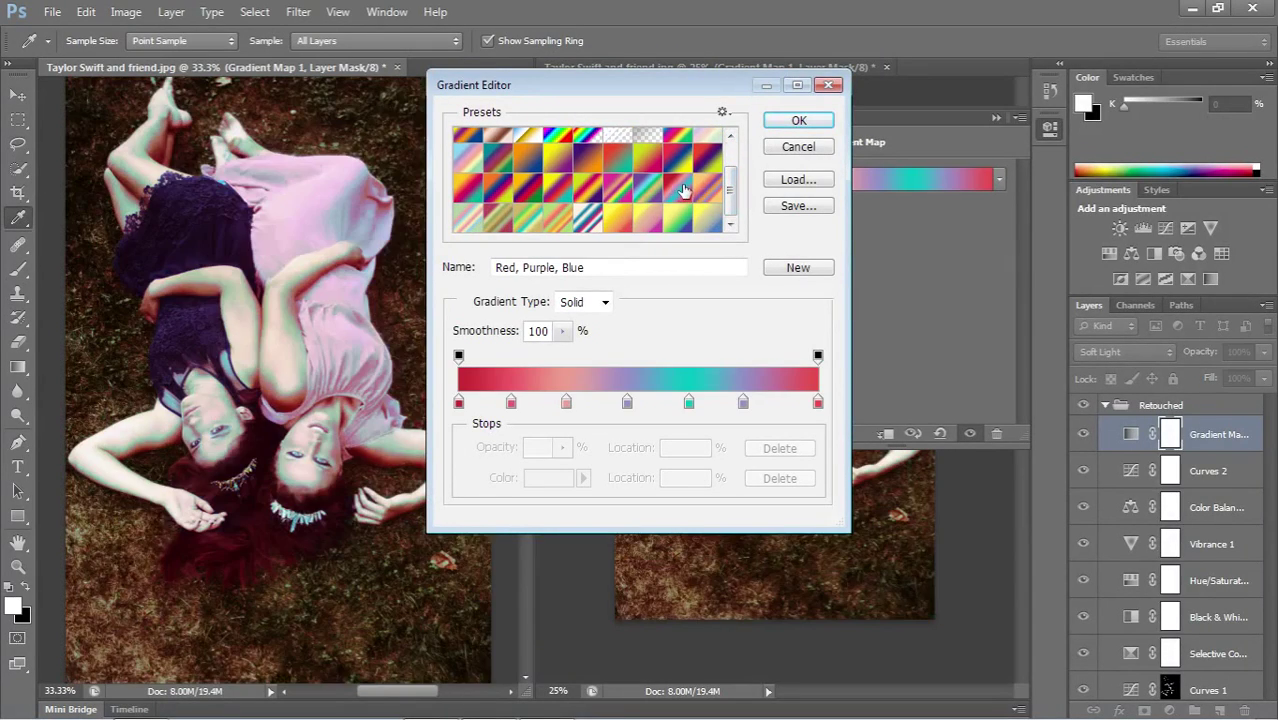
pyautogui.click(662, 177)
pyautogui.click(567, 172)
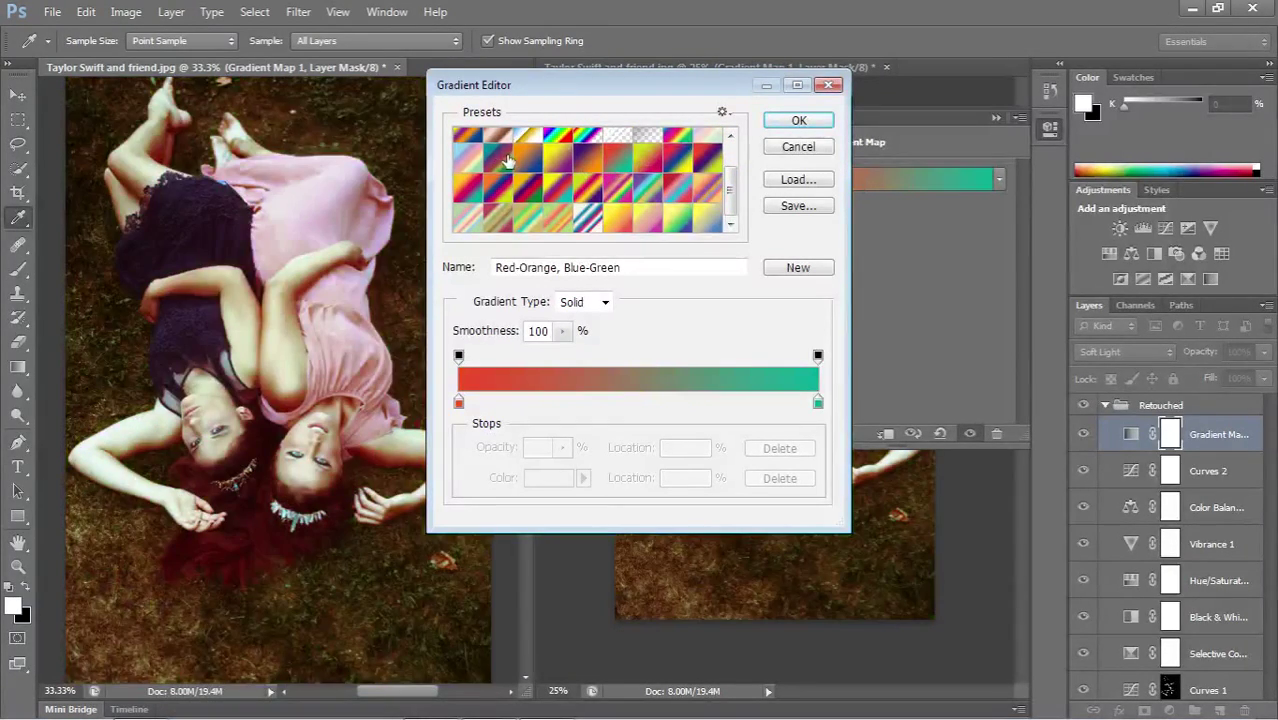
pyautogui.click(588, 162)
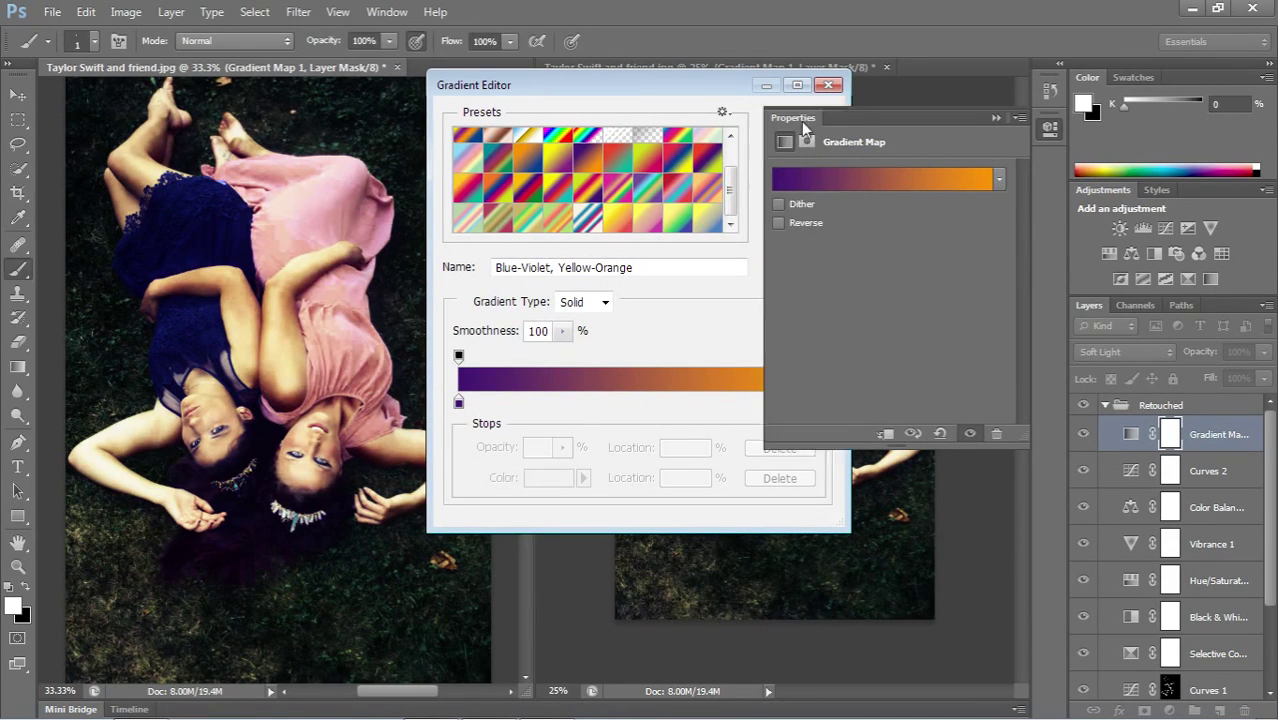
pyautogui.click(800, 121)
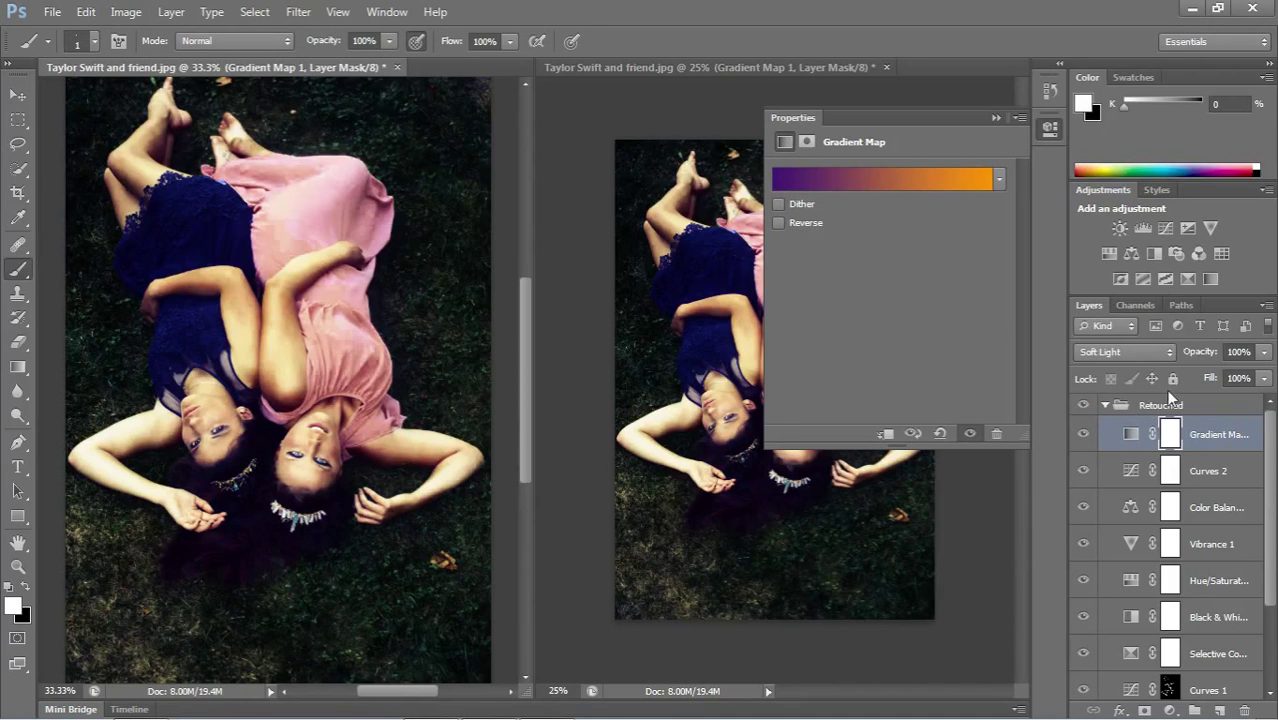
# - Reduce the Gradient Map layer's opacity to 16%, keeping the Soft Light blend mode
pyautogui.click(1148, 351)
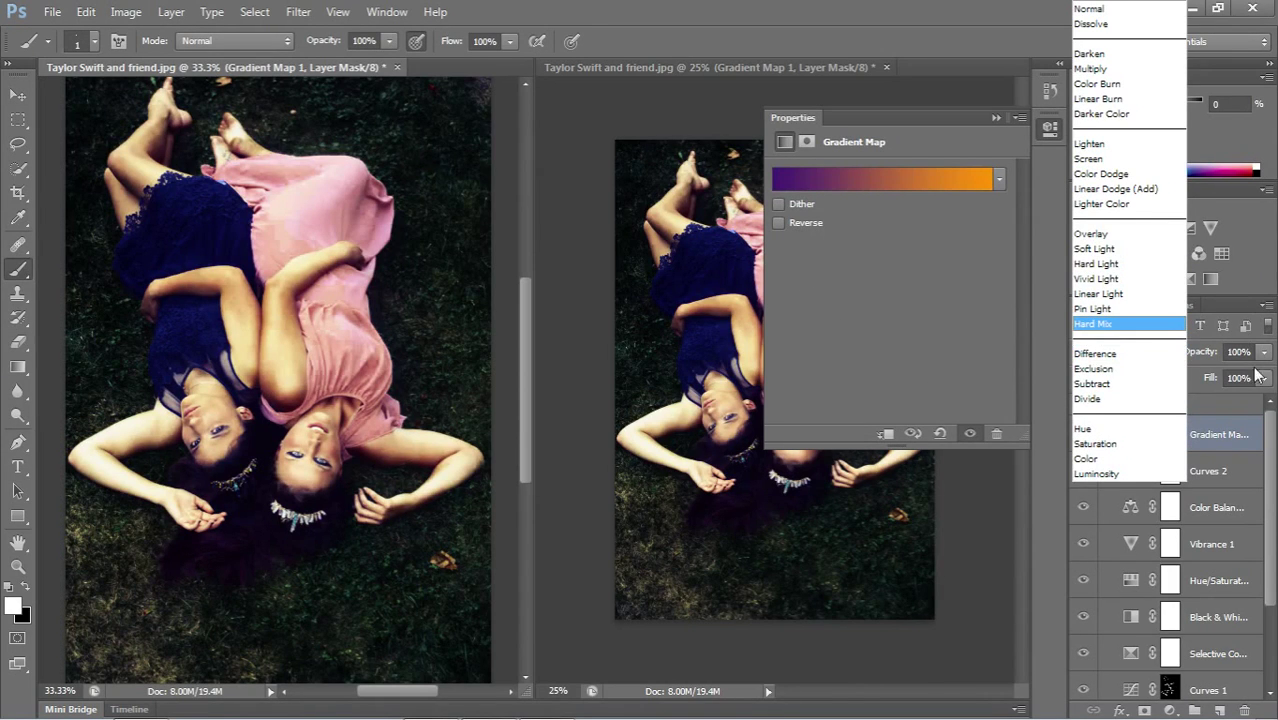
pyautogui.click(1224, 404)
pyautogui.click(1263, 353)
pyautogui.moveTo(1262, 356); pyautogui.dragTo(1196, 372)
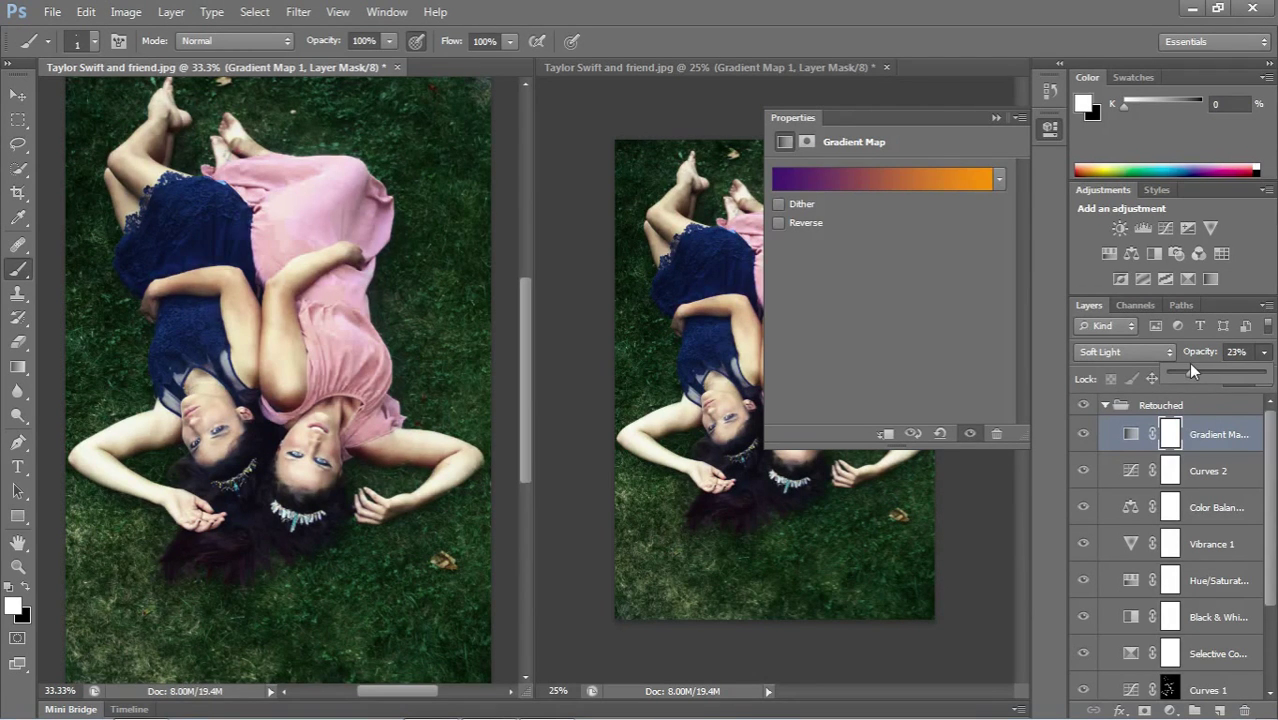
pyautogui.moveTo(1190, 369); pyautogui.dragTo(1183, 370)
# - Compare the portrait with and without the Gradient Map layer at 16% opacity, collapsing its properties to uncover the second view
pyautogui.click(1083, 433)
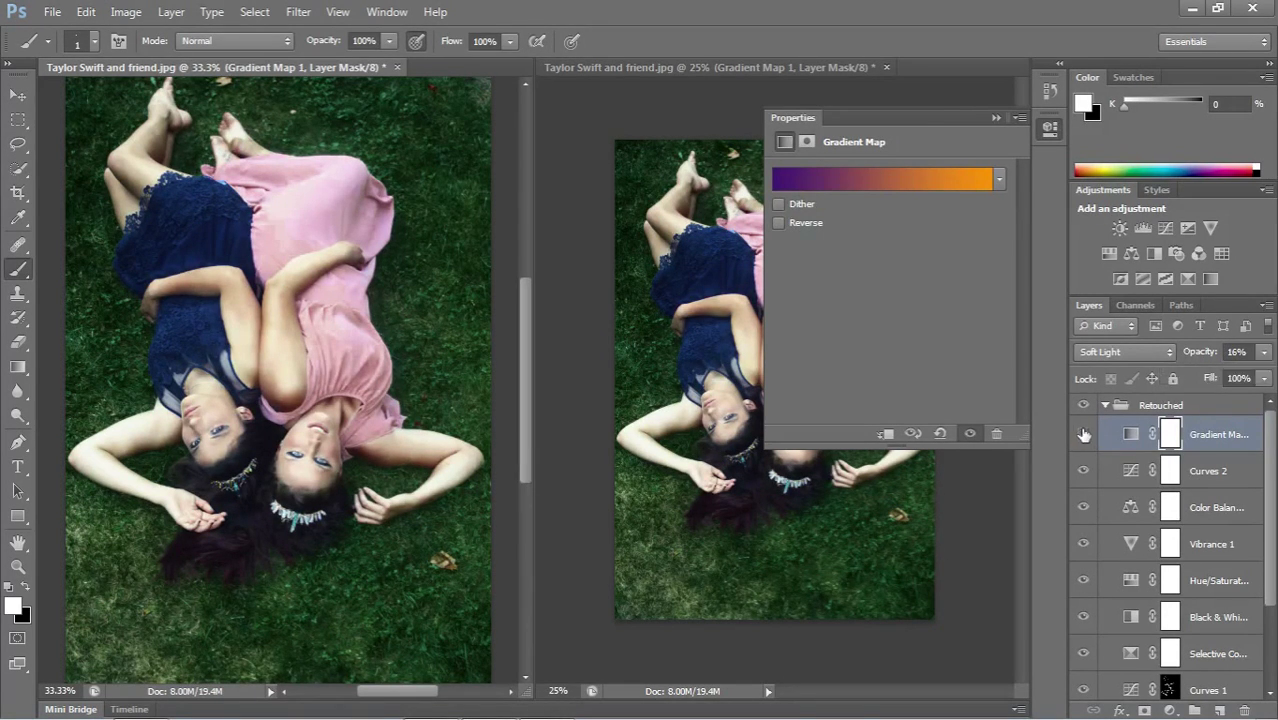
pyautogui.click(1084, 433)
pyautogui.click(1084, 433)
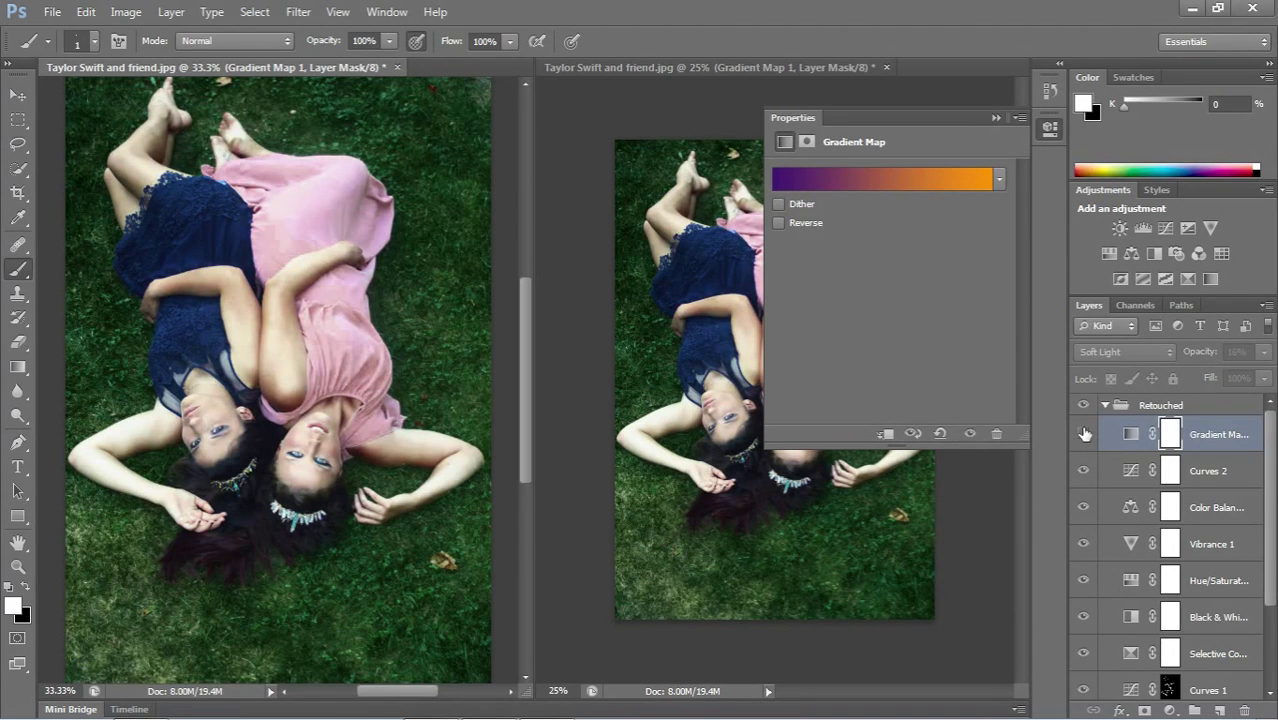
pyautogui.click(1084, 433)
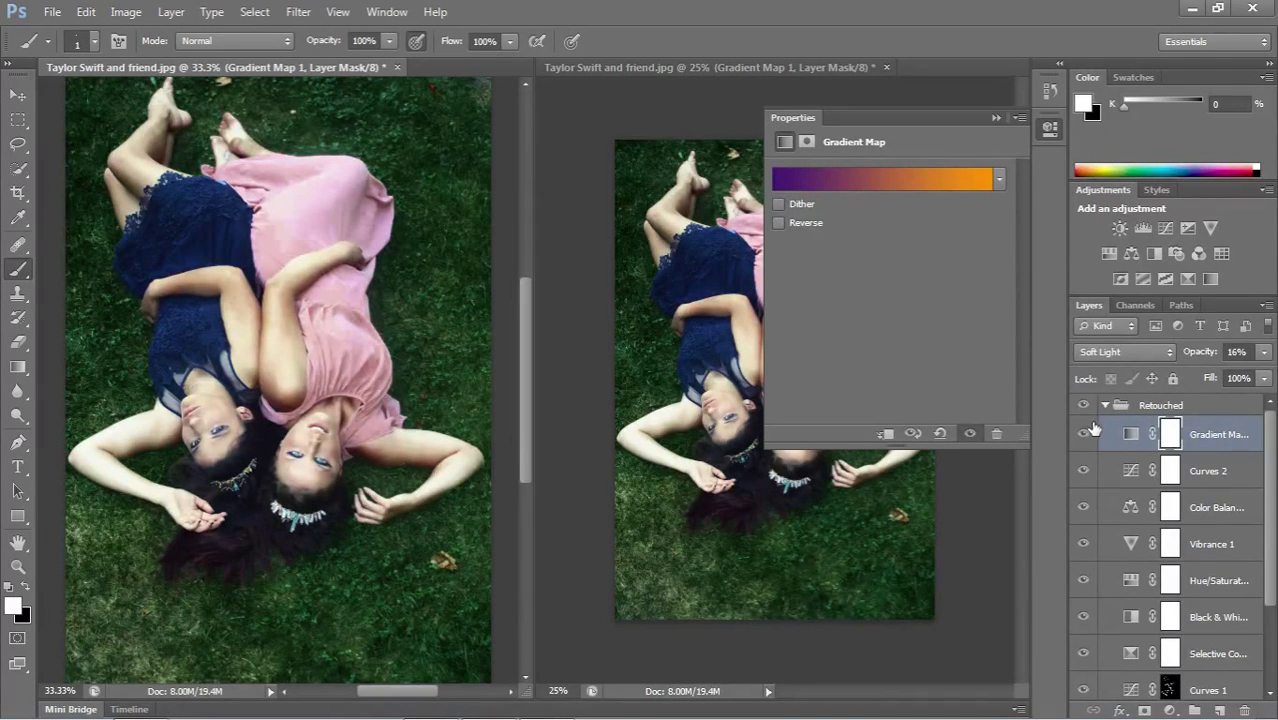
pyautogui.click(995, 118)
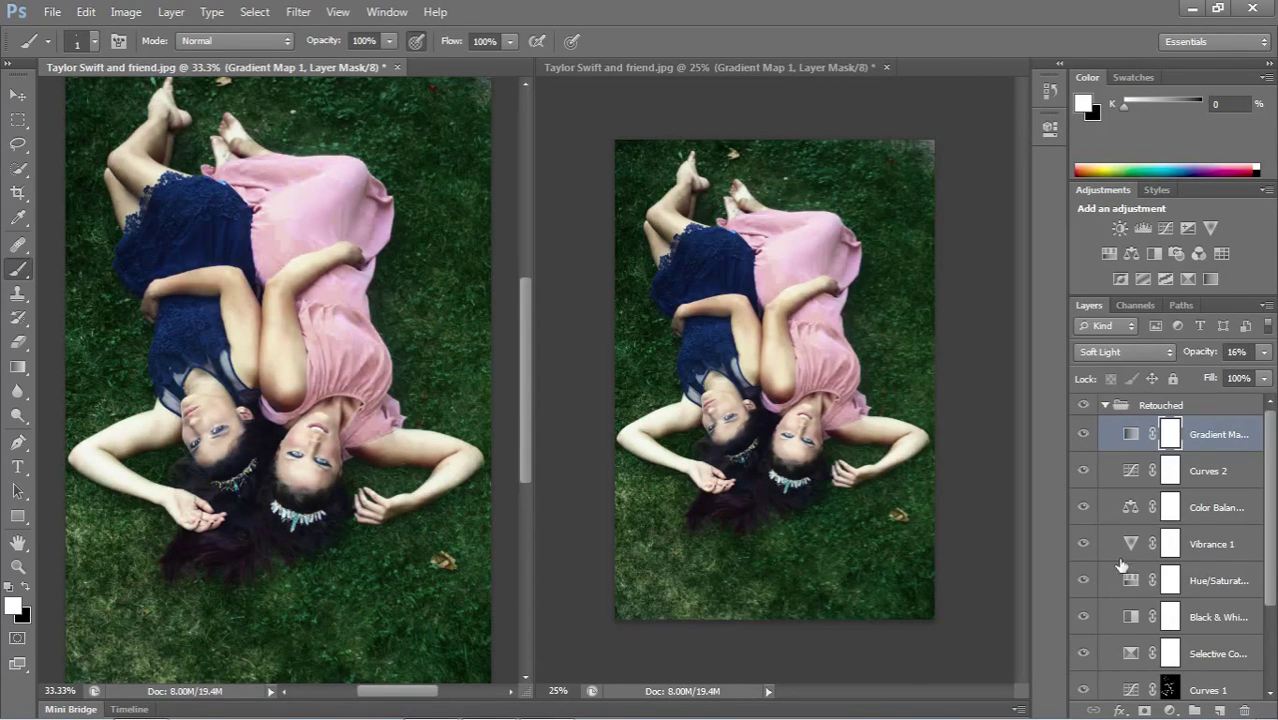
pyautogui.scroll(-3, 1261, 522)
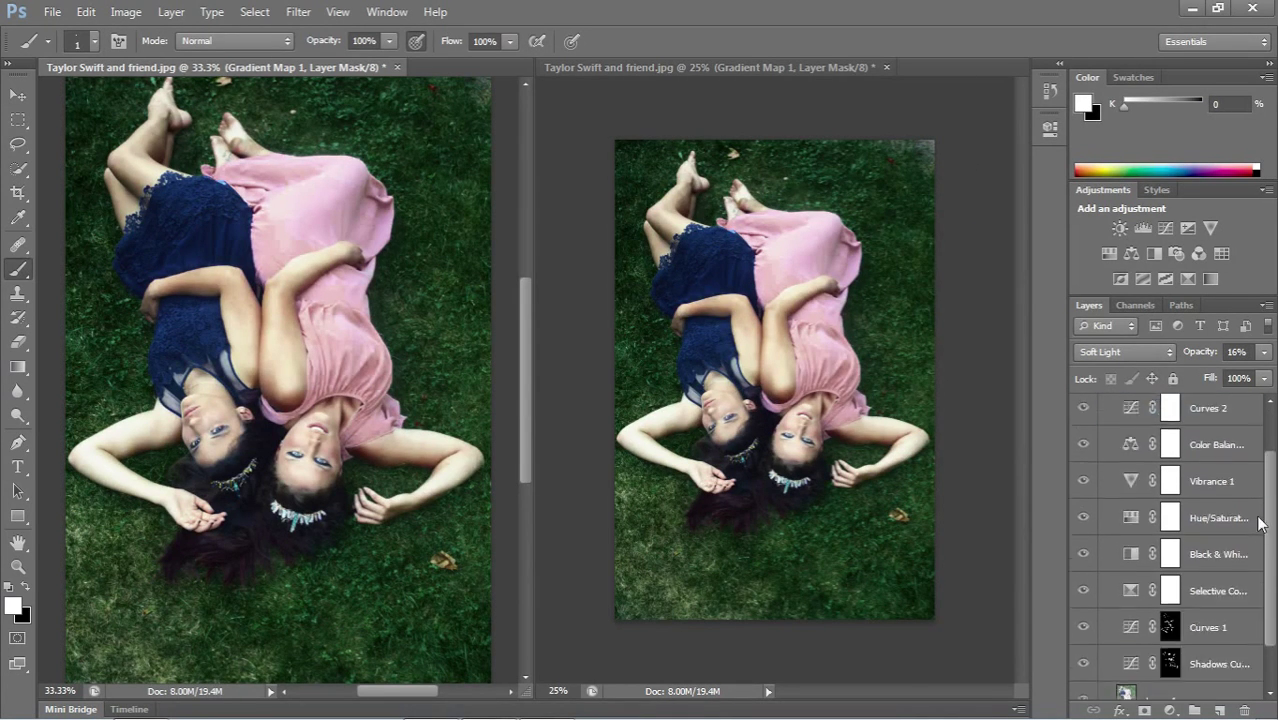
pyautogui.scroll(3, 1261, 522)
pyautogui.click(1084, 434)
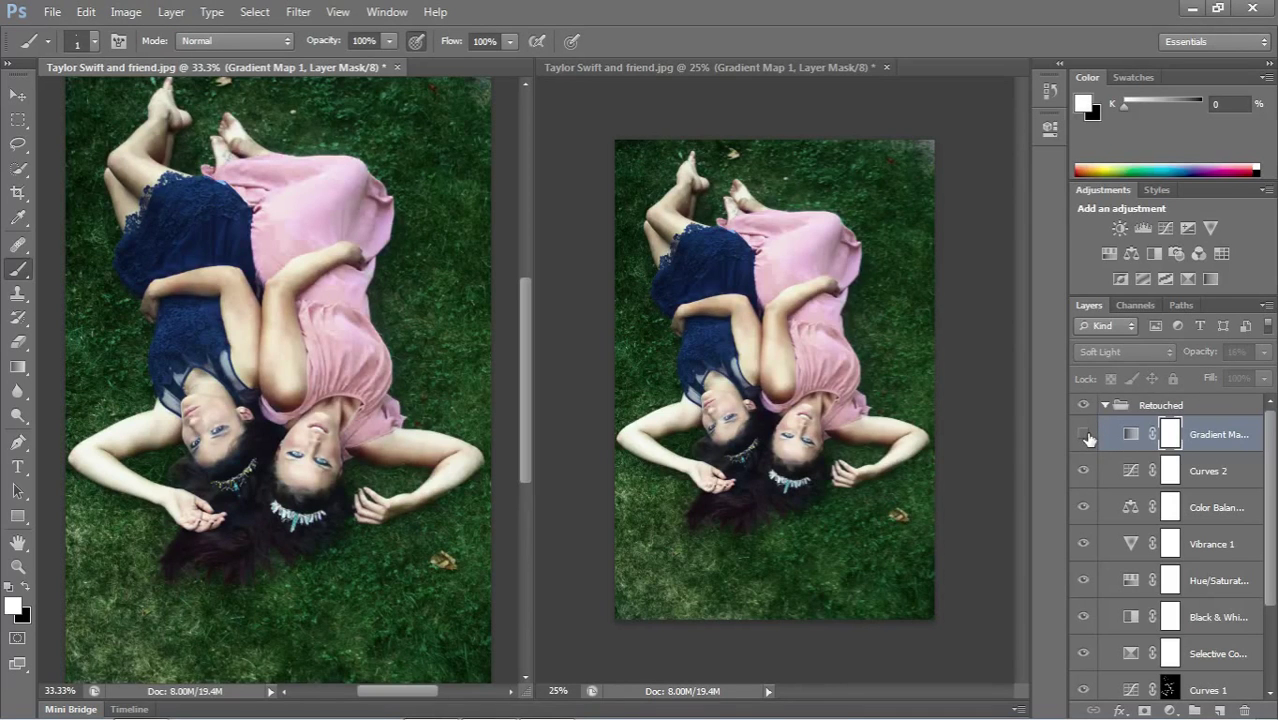
pyautogui.click(1085, 437)
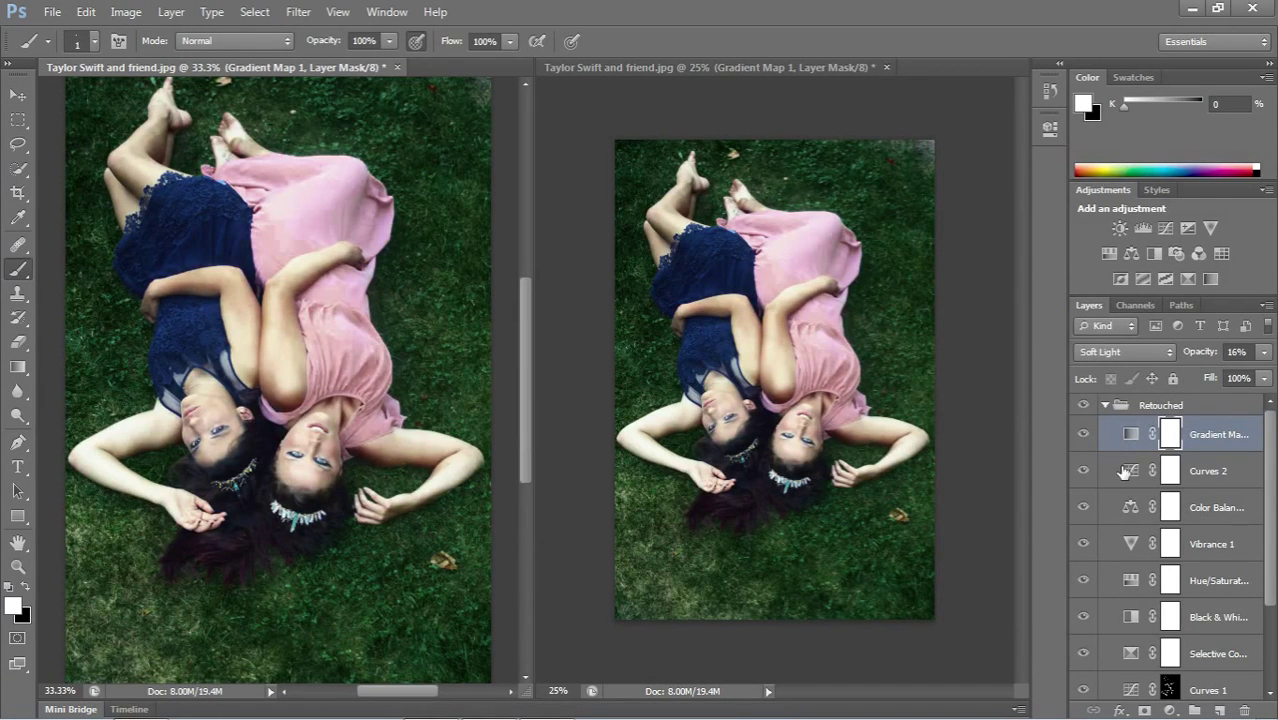
# - Compare the portrait with the Curves 2 layer hidden and shown
pyautogui.click(1087, 471)
pyautogui.click(1087, 472)
pyautogui.click(1086, 472)
pyautogui.click(1086, 472)
pyautogui.click(1086, 472)
pyautogui.click(1086, 472)
pyautogui.click(1086, 472)
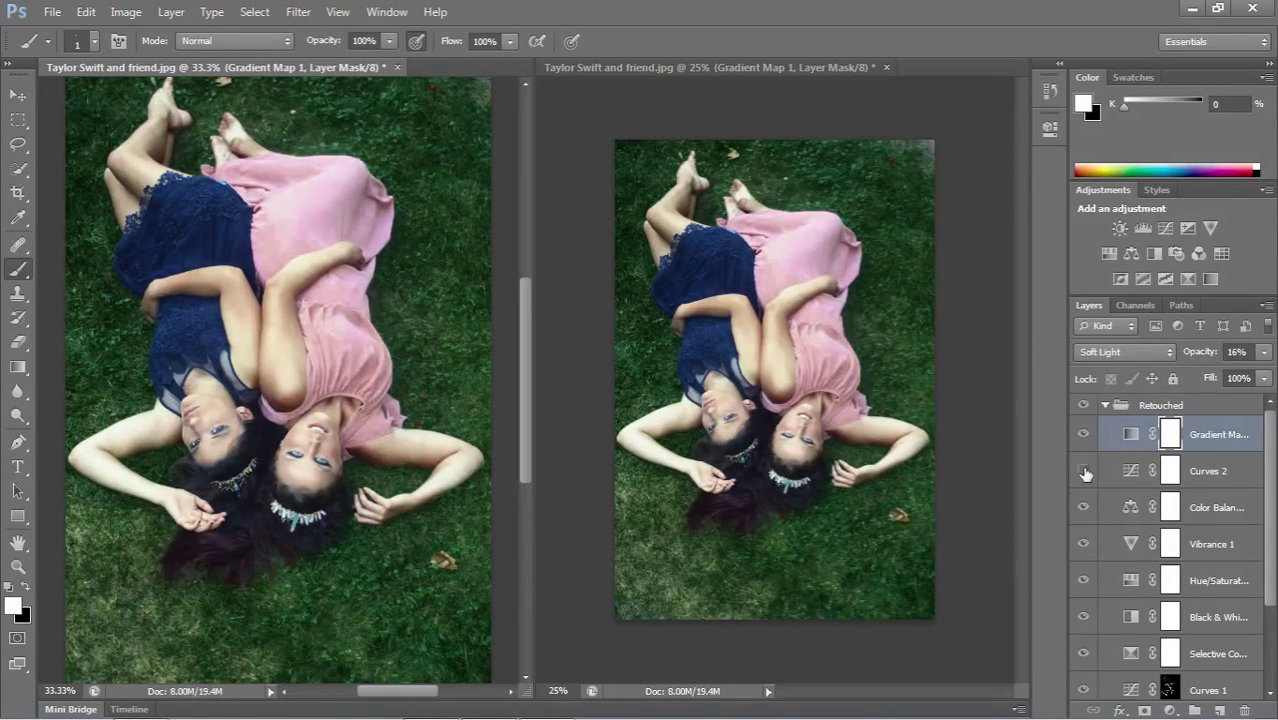
pyautogui.click(1086, 472)
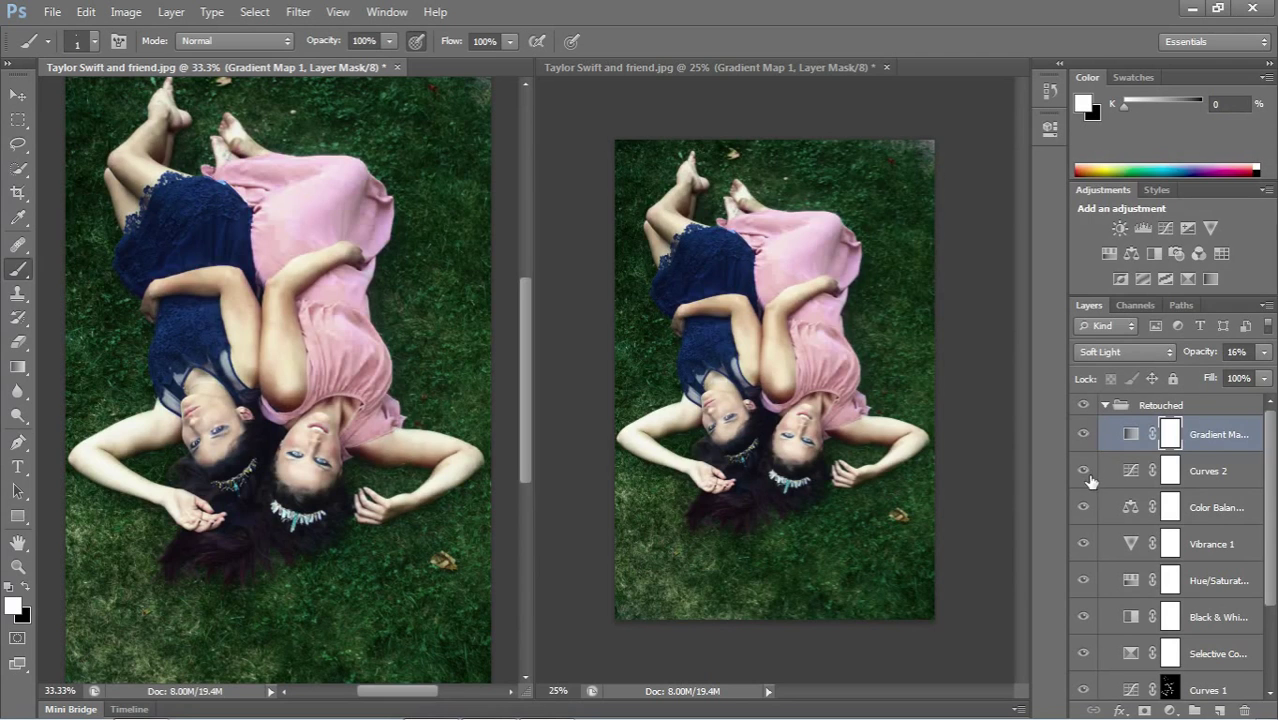
# - Change the Gradient Map layer's blend mode to Vivid Light and lower its opacity to 7%
pyautogui.click(1138, 435)
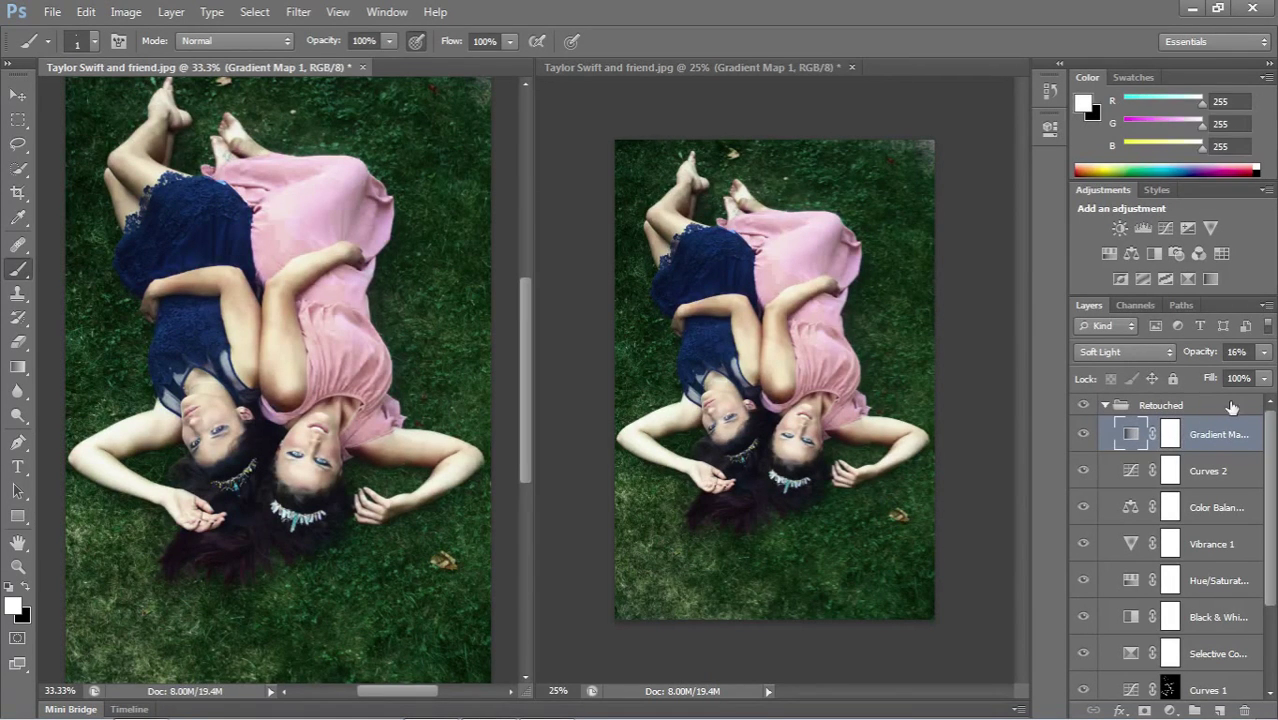
pyautogui.click(1263, 352)
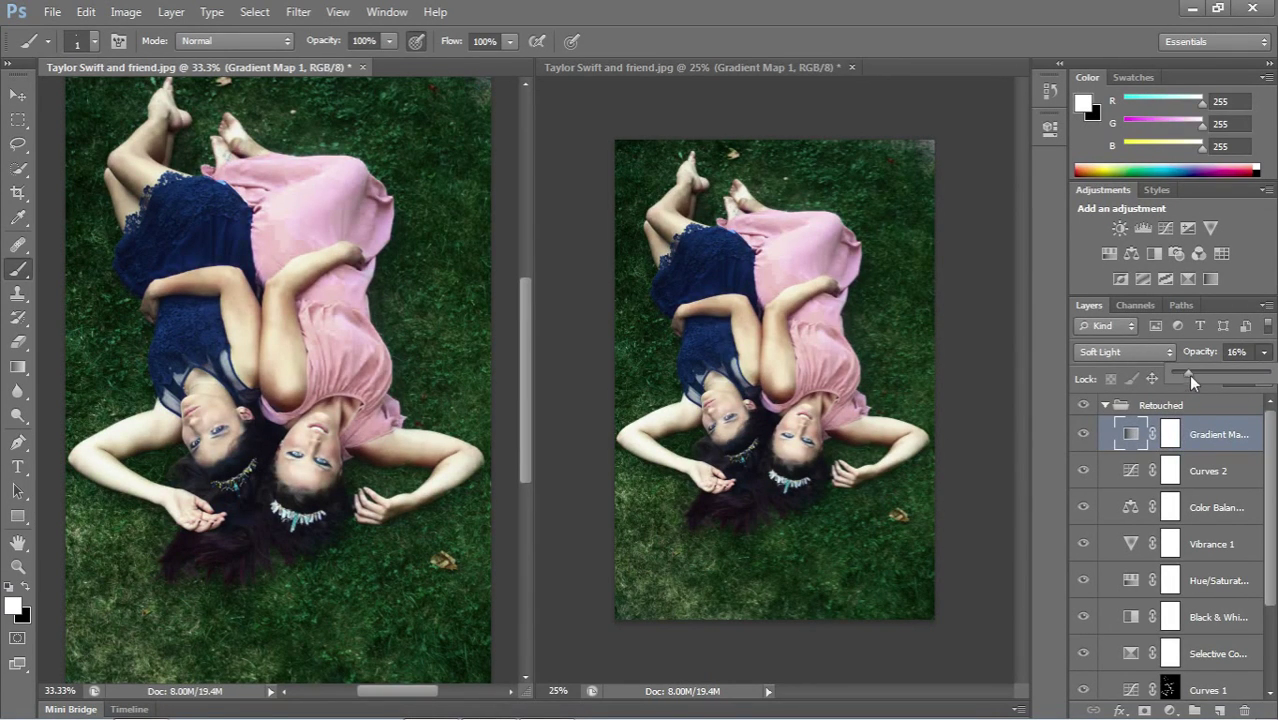
pyautogui.click(1122, 347)
pyautogui.click(1124, 347)
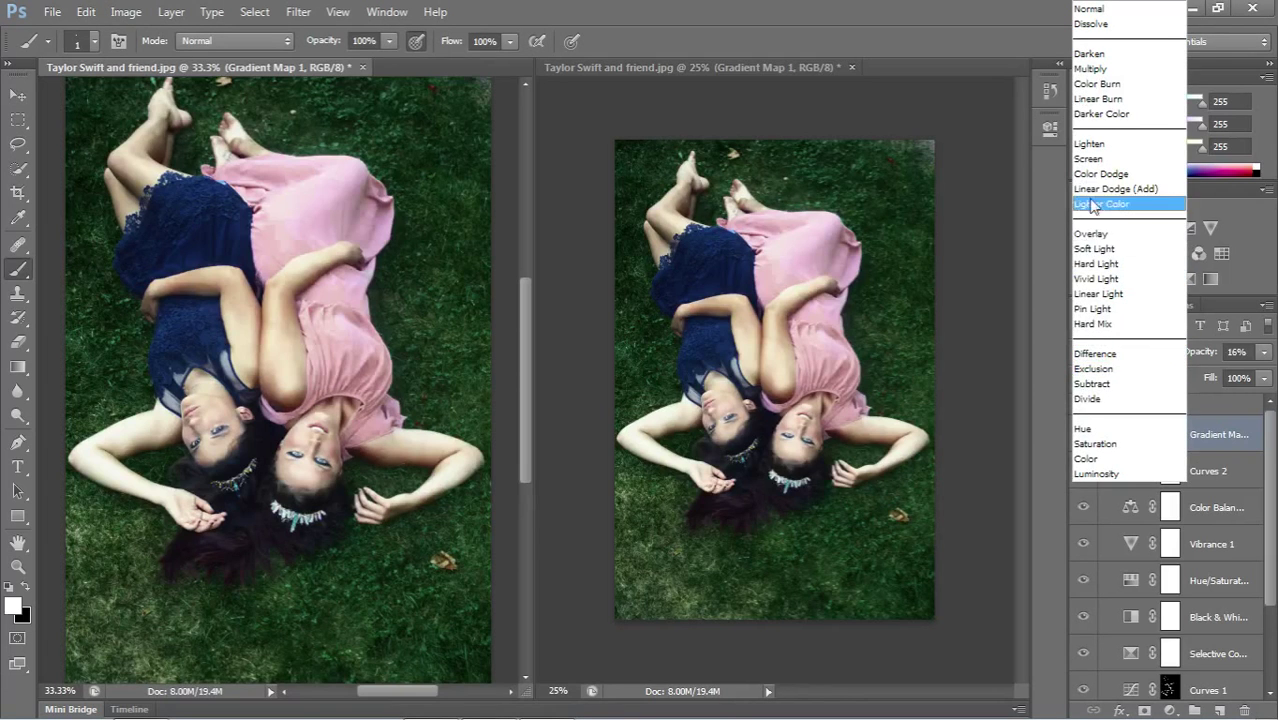
pyautogui.click(1101, 279)
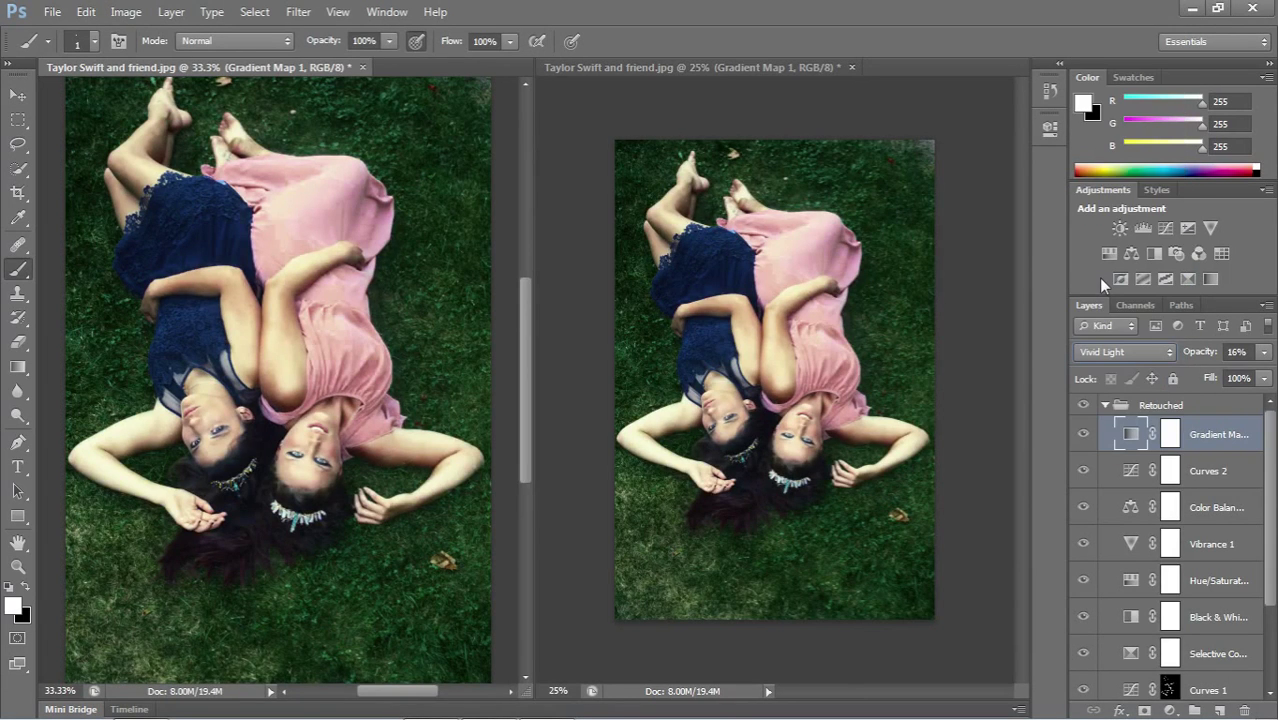
pyautogui.click(1264, 352)
pyautogui.moveTo(1188, 368); pyautogui.dragTo(1182, 369)
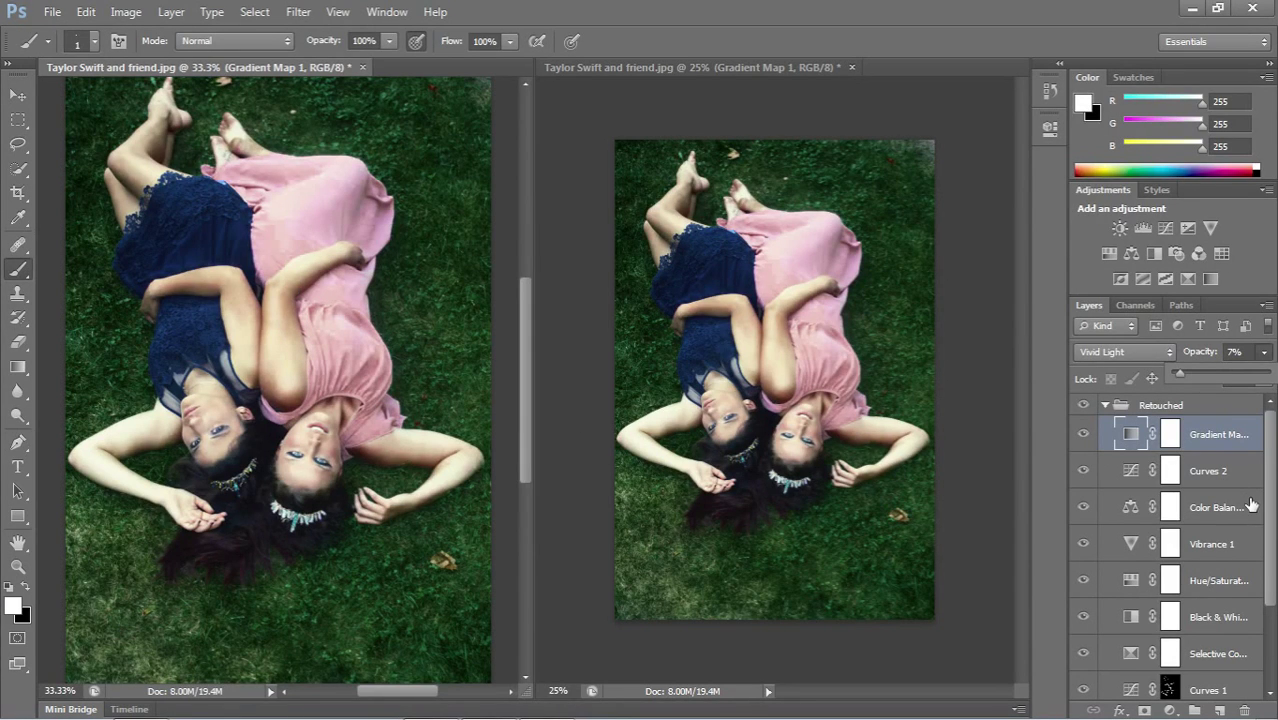
# - Set the Curves 2 layer's opacity to 32%, keeping the Soft Light blend mode
pyautogui.click(1212, 468)
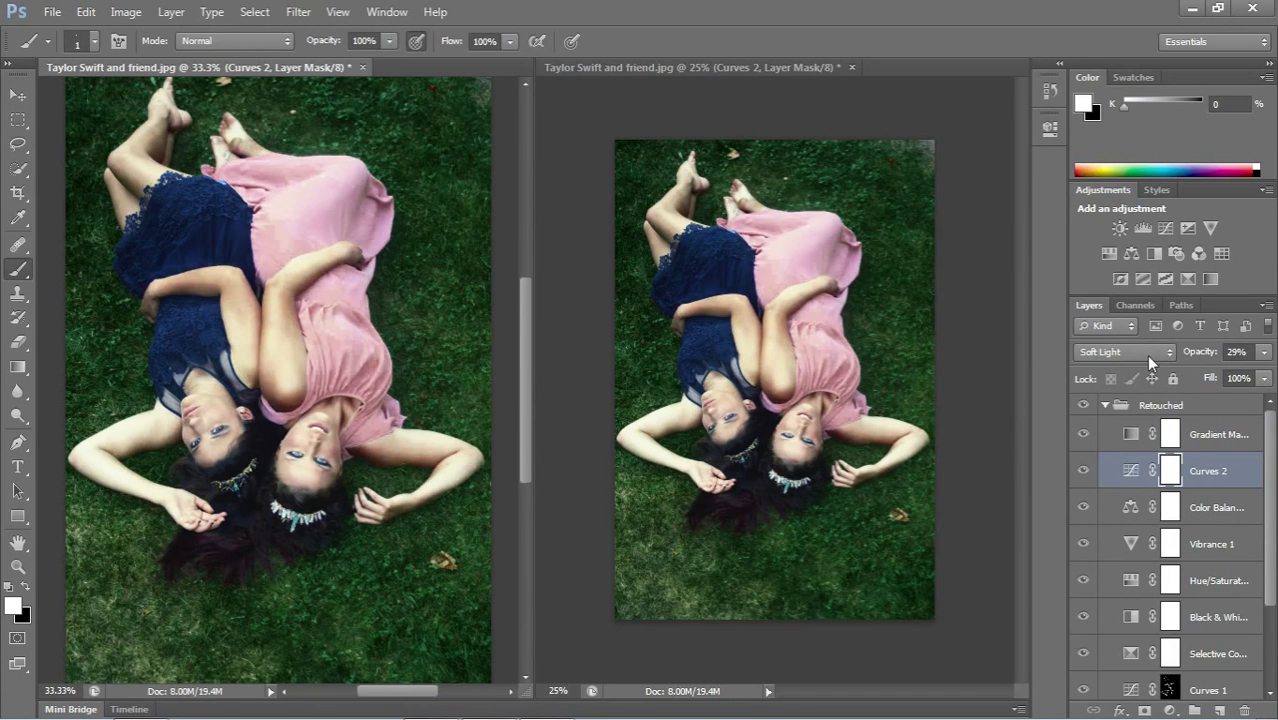
pyautogui.click(1263, 352)
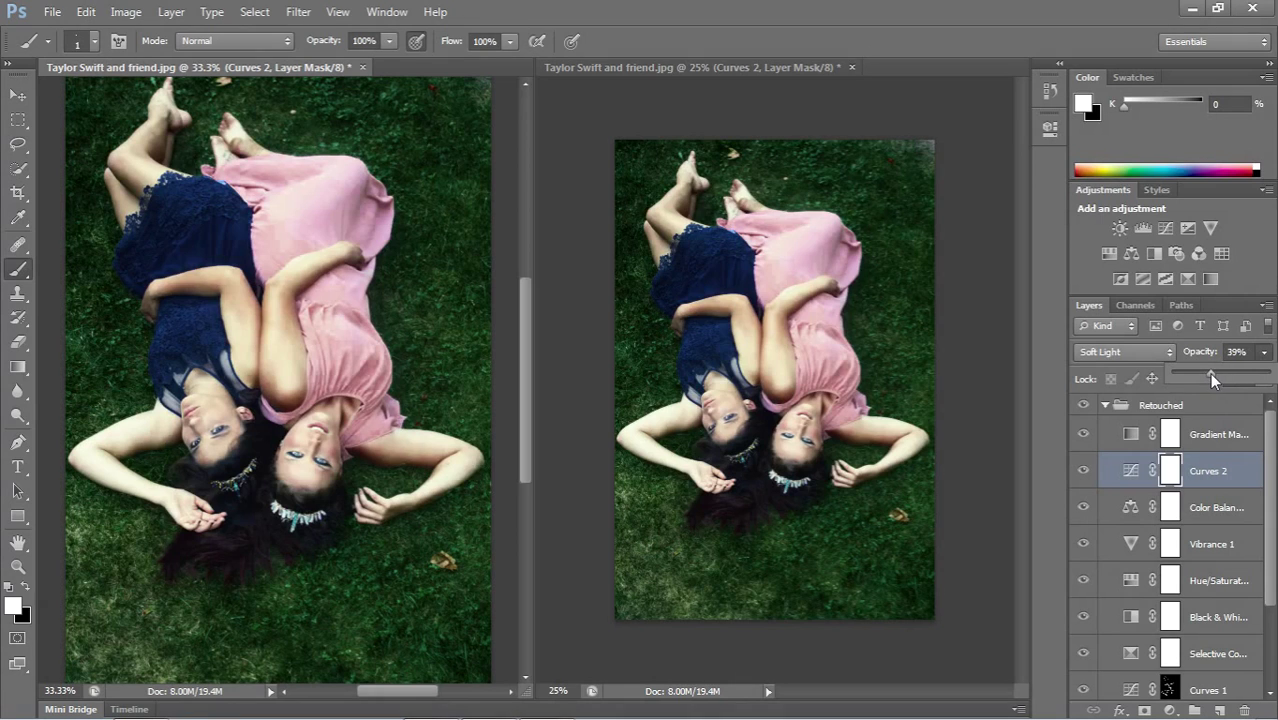
pyautogui.moveTo(1210, 375); pyautogui.dragTo(1202, 375)
# - Lower the Shadows Curve layer's opacity to 34%, keeping the Luminosity blend mode
pyautogui.moveTo(1268, 482); pyautogui.dragTo(1259, 536)
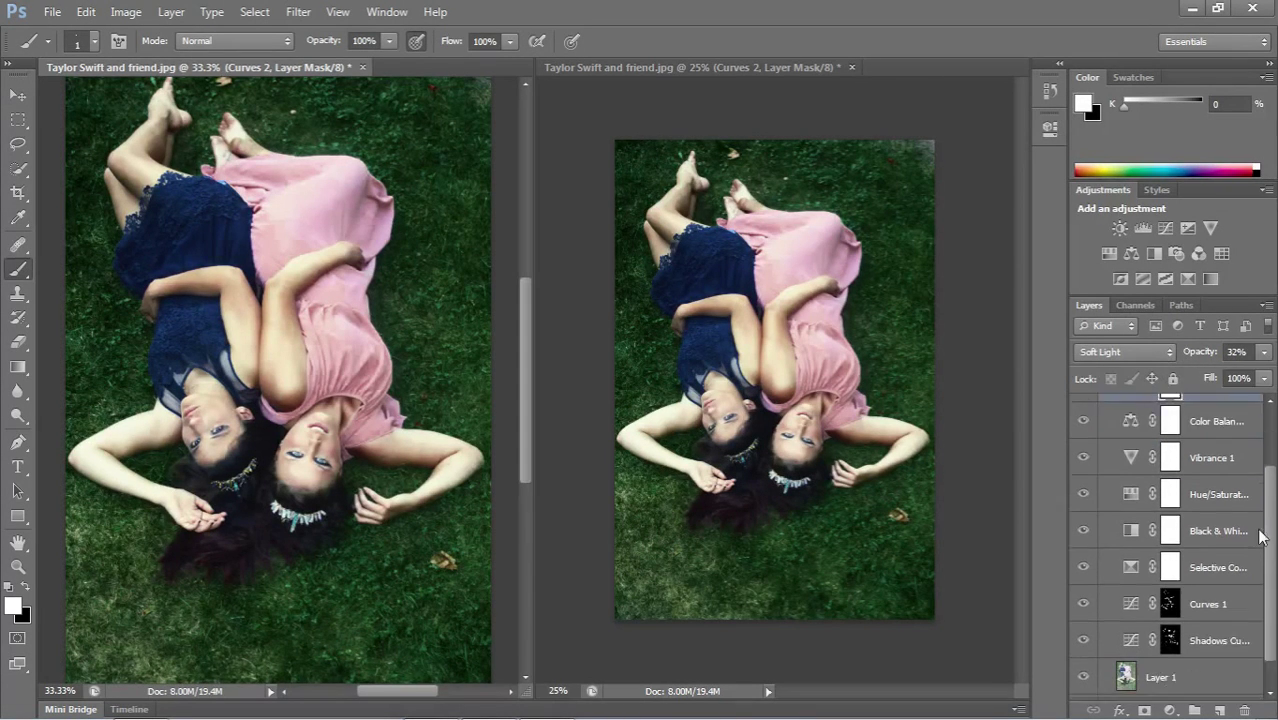
pyautogui.scroll(-1, 1259, 536)
pyautogui.click(1218, 608)
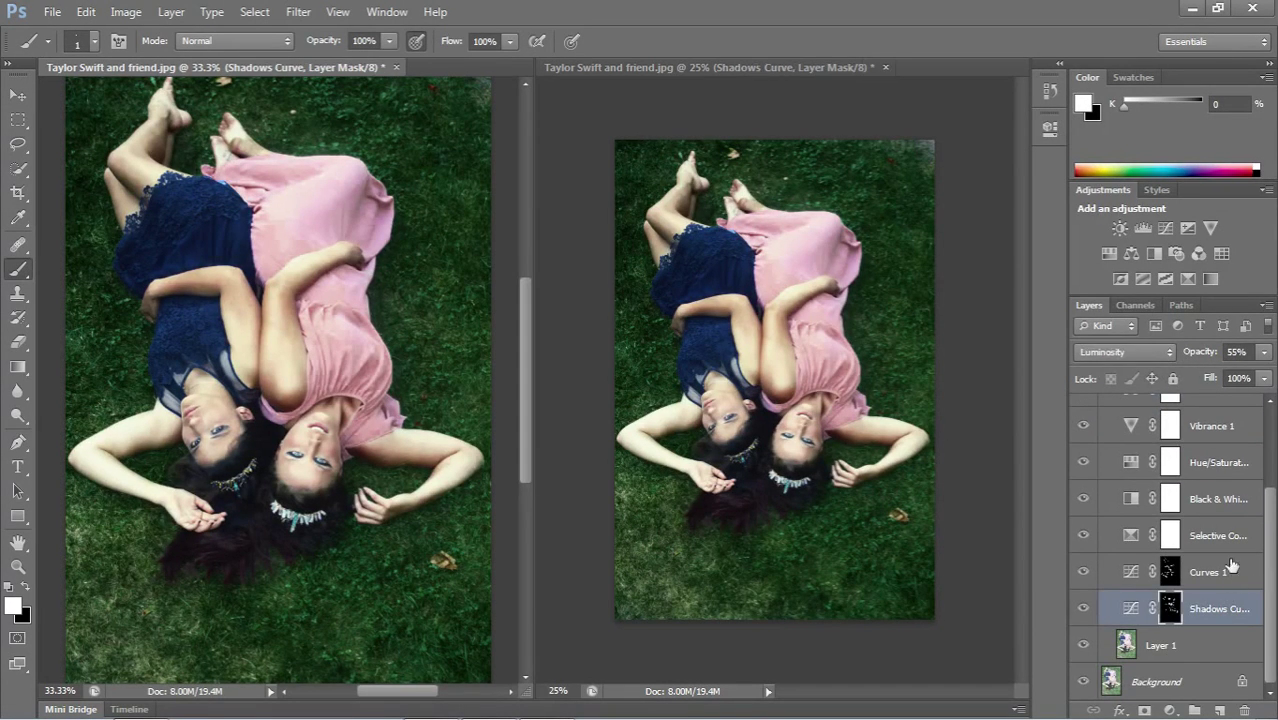
pyautogui.click(1263, 354)
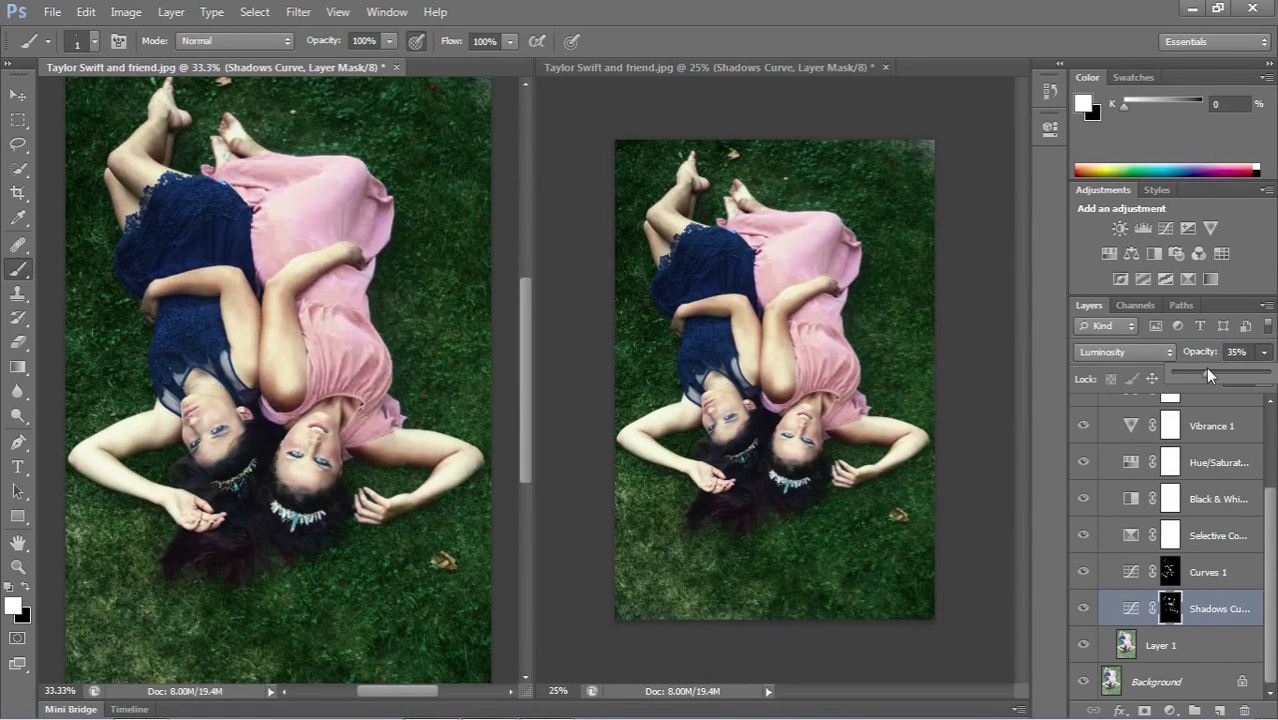
pyautogui.moveTo(1206, 372); pyautogui.dragTo(1221, 372)
# - Compare the portrait with the Black & White adjustment layer hidden and shown
pyautogui.click(1083, 498)
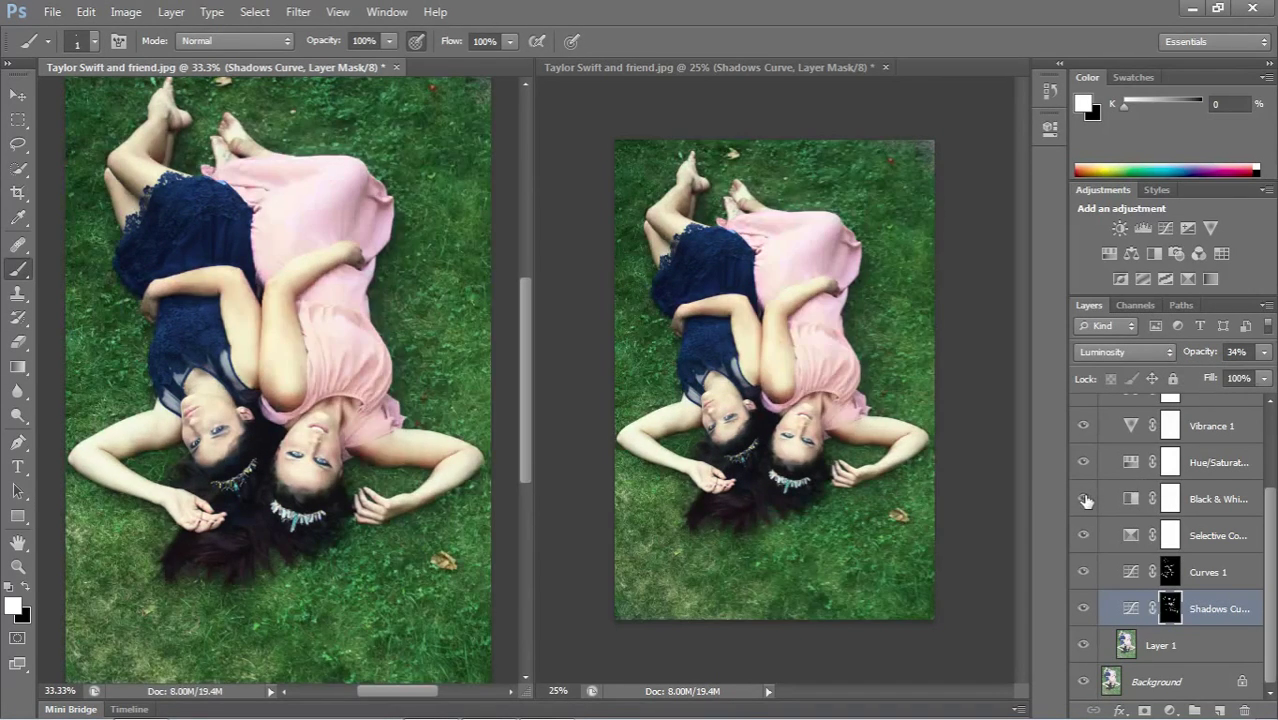
pyautogui.click(1084, 499)
pyautogui.click(1084, 499)
pyautogui.click(1084, 499)
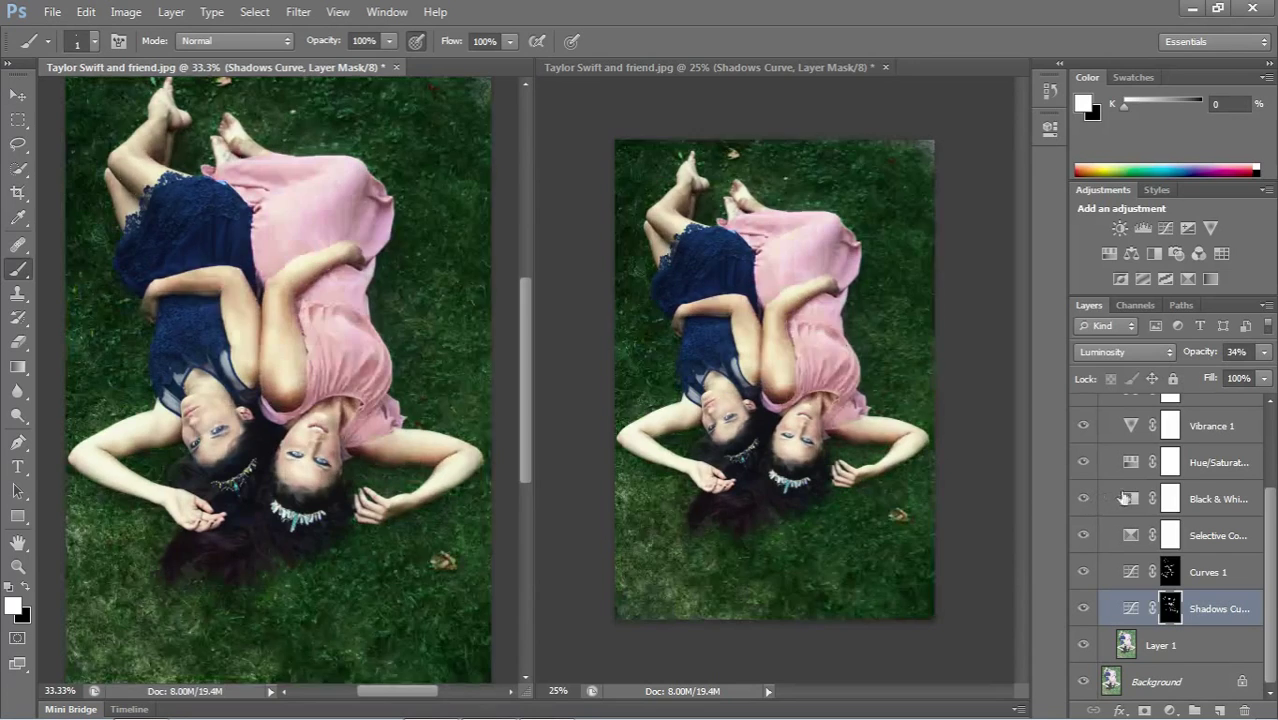
# - Reduce the Black & White adjustment layer's opacity to 81%
pyautogui.click(1218, 503)
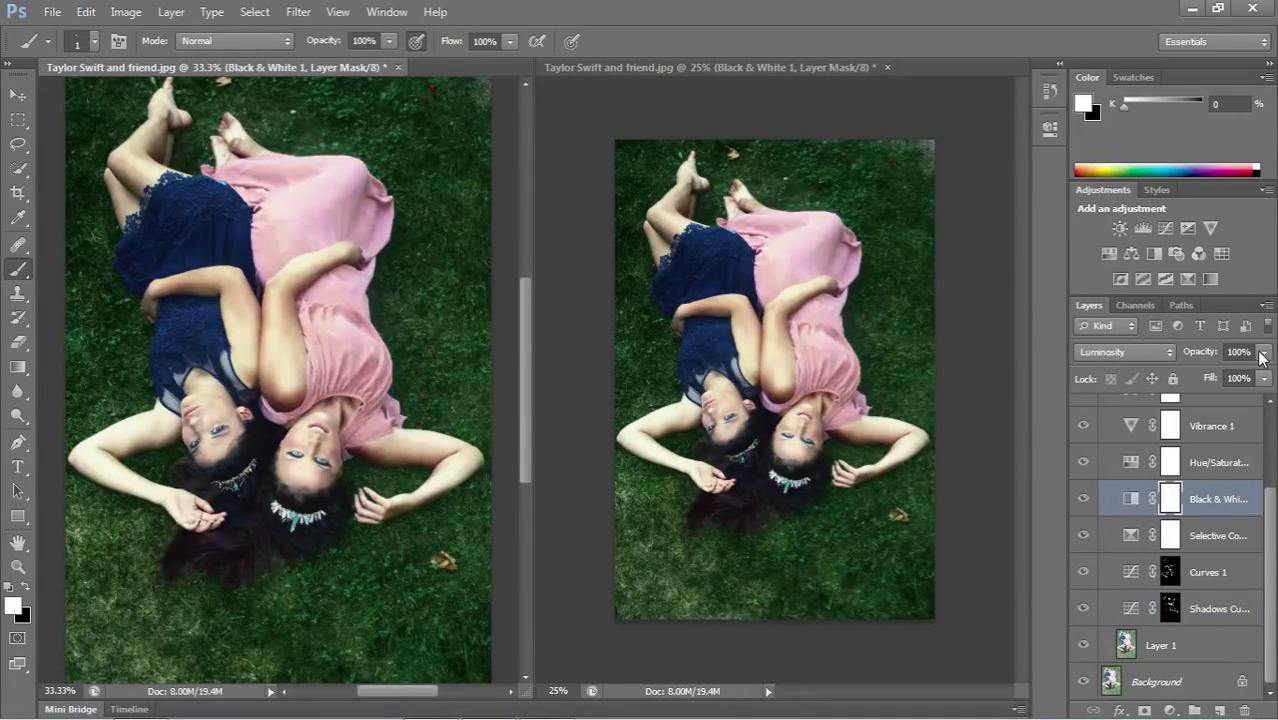
pyautogui.click(1264, 352)
pyautogui.moveTo(1262, 373); pyautogui.dragTo(1247, 374)
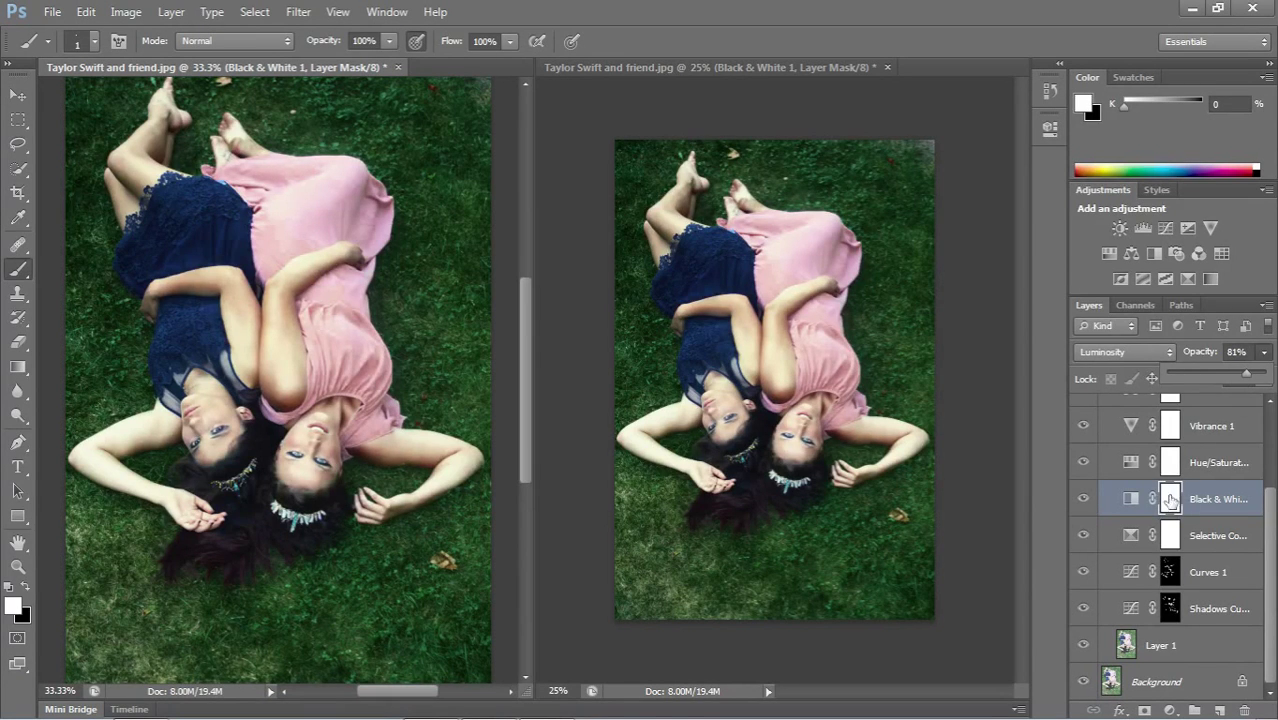
# - Set Reds to 7 and Yellows to 44 in the Black & White adjustment and collapse its properties
pyautogui.doubleClick(1130, 498)
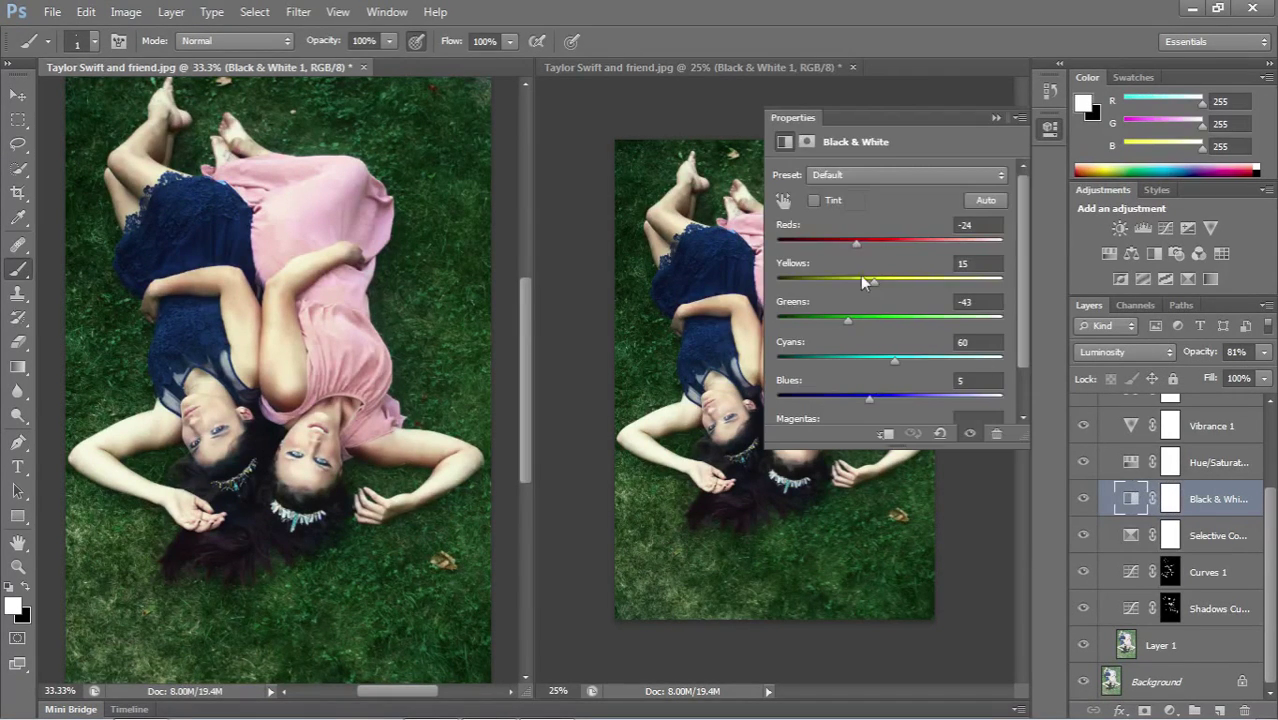
pyautogui.moveTo(867, 278); pyautogui.dragTo(870, 242)
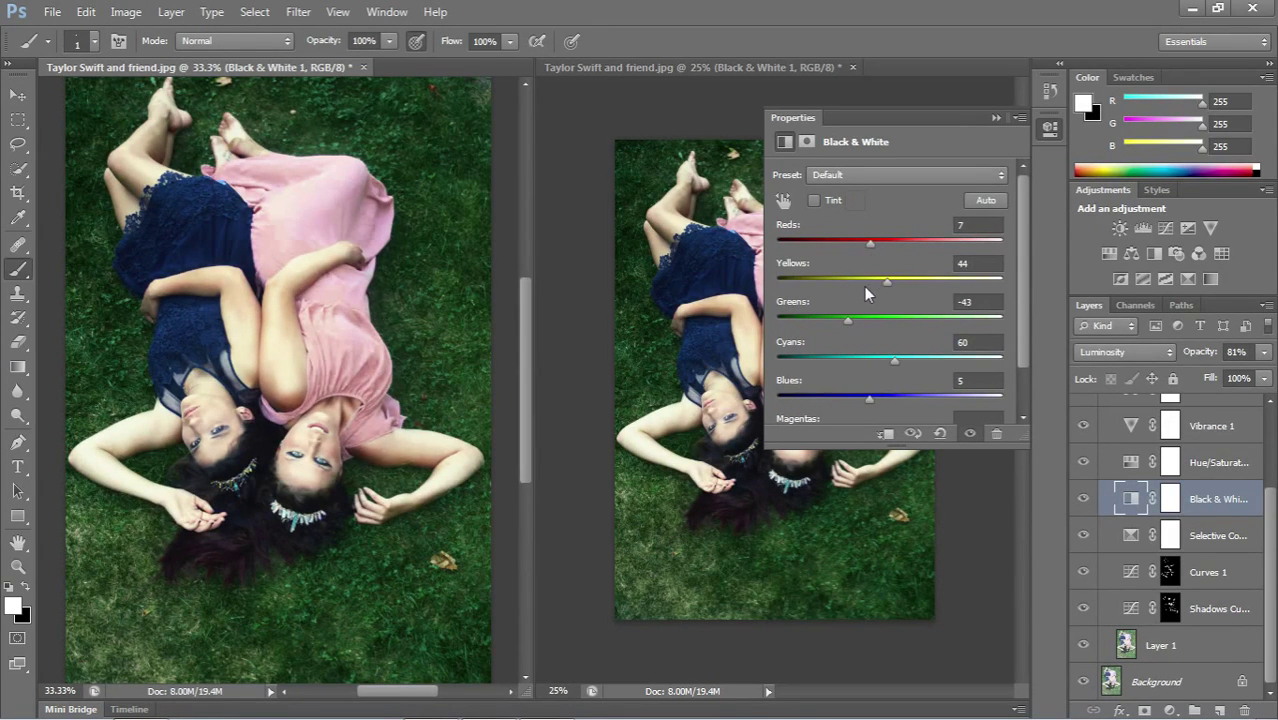
pyautogui.click(995, 117)
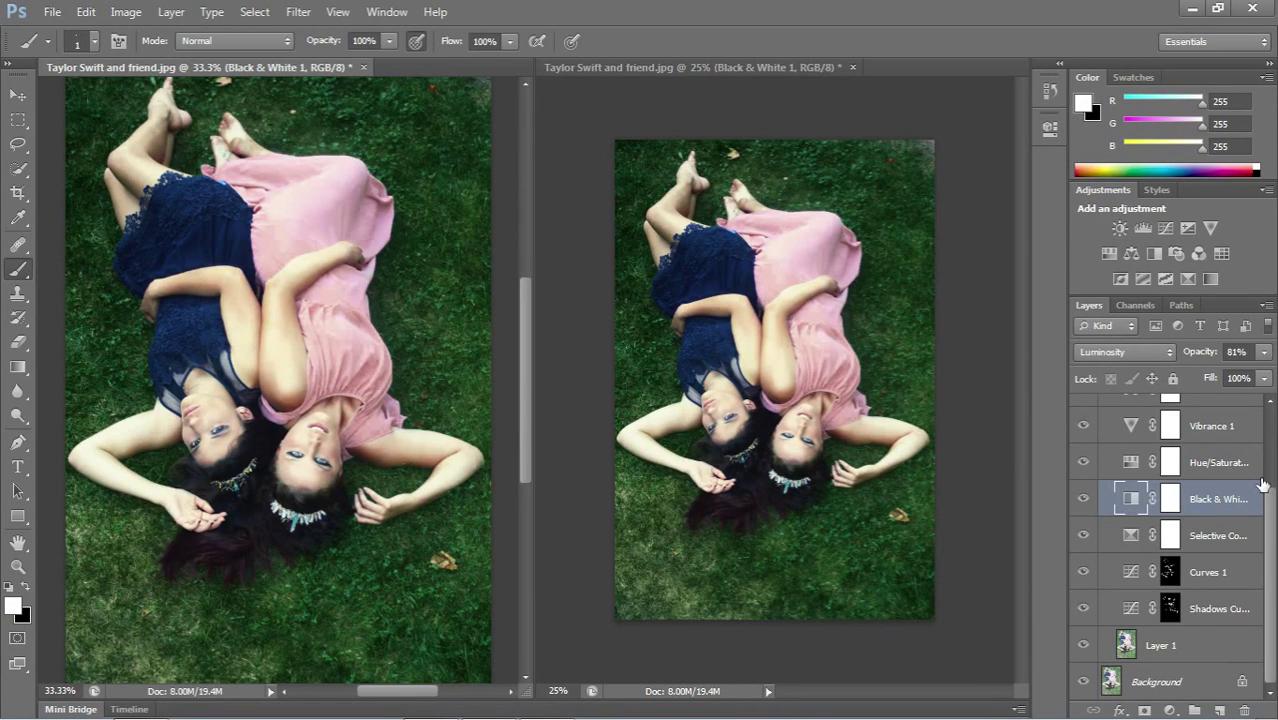
# - Examine the retouched portrait's faces, skin and dresses up close and the overall tones at reduced size
pyautogui.scroll(3, 1262, 484)
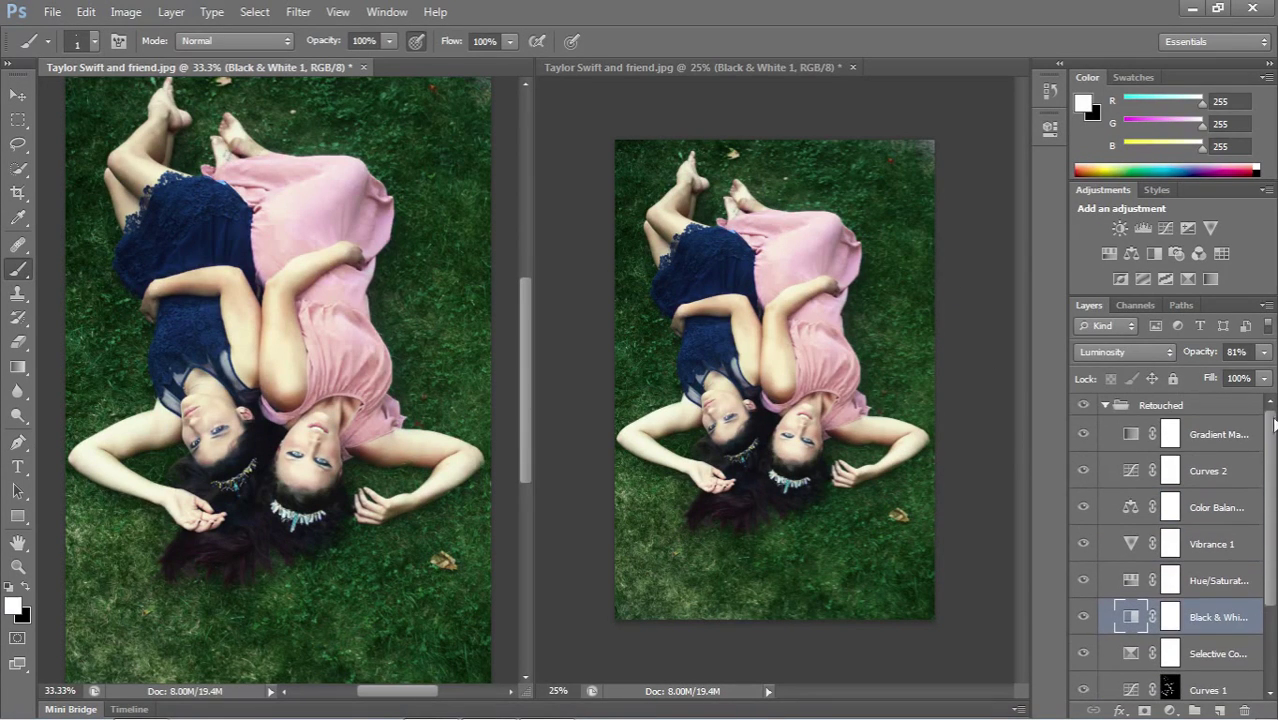
pyautogui.click(1084, 436)
pyautogui.hotkey('ctrl', '+')
pyautogui.hotkey('ctrl', '+')
pyautogui.hotkey('ctrl', '+')
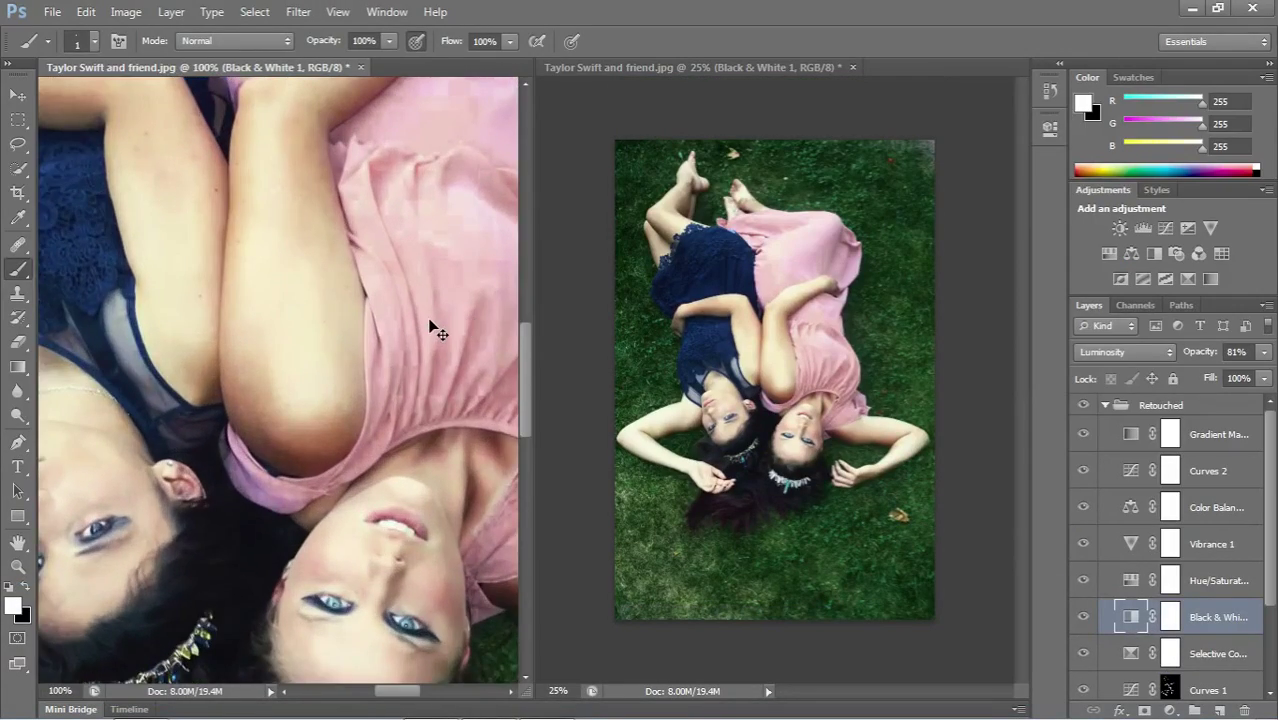
pyautogui.hotkey('ctrl', '-')
pyautogui.hotkey('ctrl', '-')
pyautogui.hotkey('ctrl', '-')
pyautogui.hotkey('ctrl', '-')
pyautogui.hotkey('ctrl', '-')
pyautogui.hotkey('ctrl', '+')
pyautogui.hotkey('ctrl', '+')
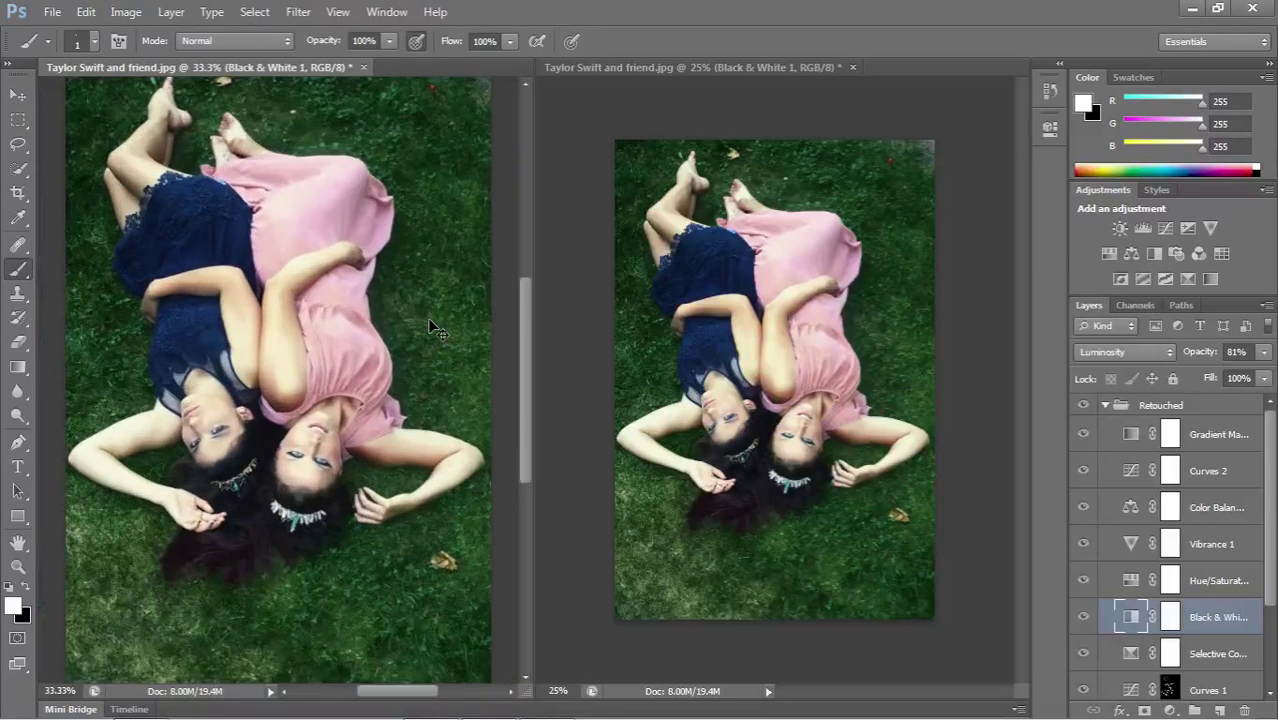
pyautogui.hotkey('ctrl', '-')
pyautogui.hotkey('ctrl', '-')
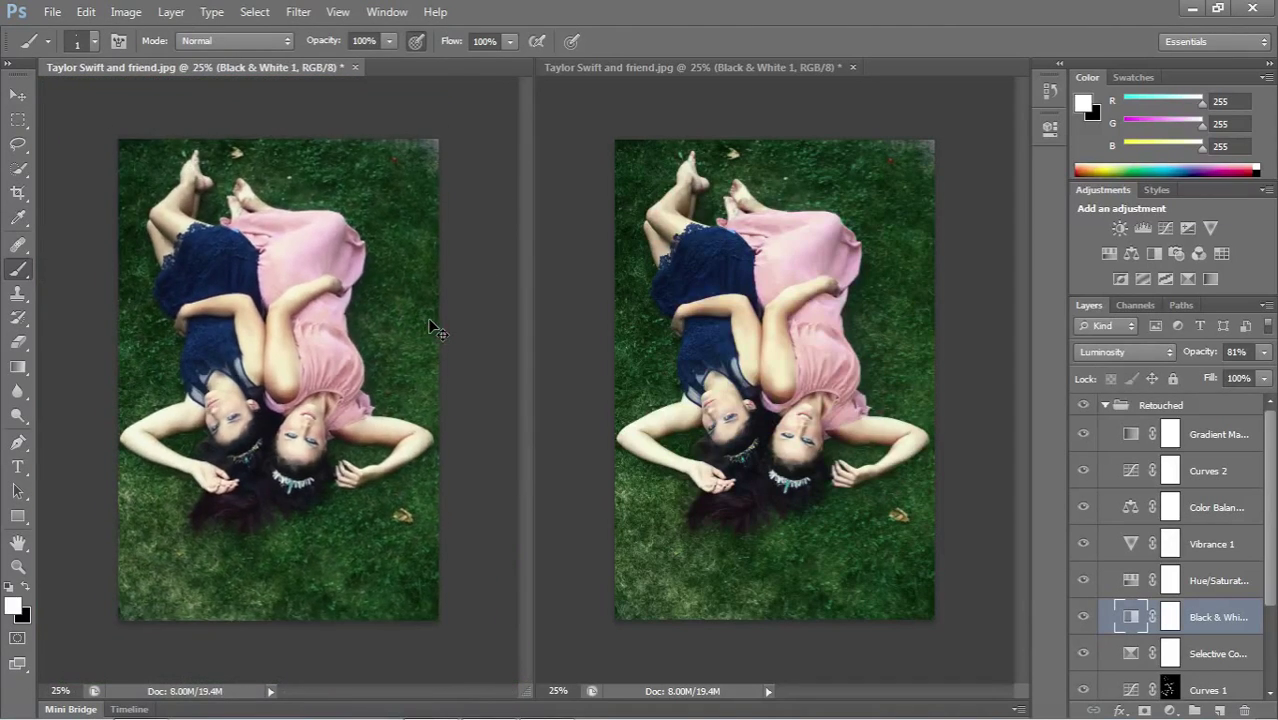
pyautogui.hotkey('ctrl', '+')
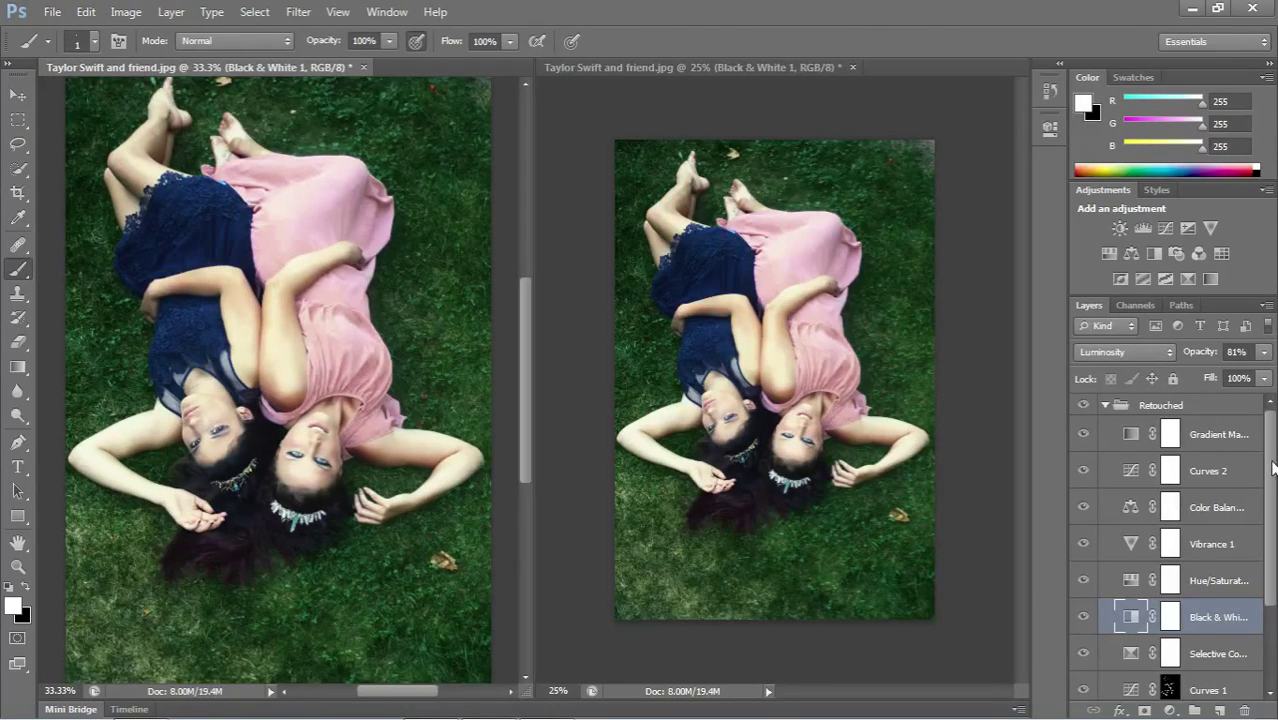
# - Collapse the Retouched group and compare the portrait with the whole group hidden and shown
pyautogui.scroll(-3, 1274, 449)
pyautogui.scroll(3, 1275, 453)
pyautogui.scroll(-2, 1272, 470)
pyautogui.scroll(2, 1272, 455)
pyautogui.click(1104, 405)
pyautogui.click(1083, 405)
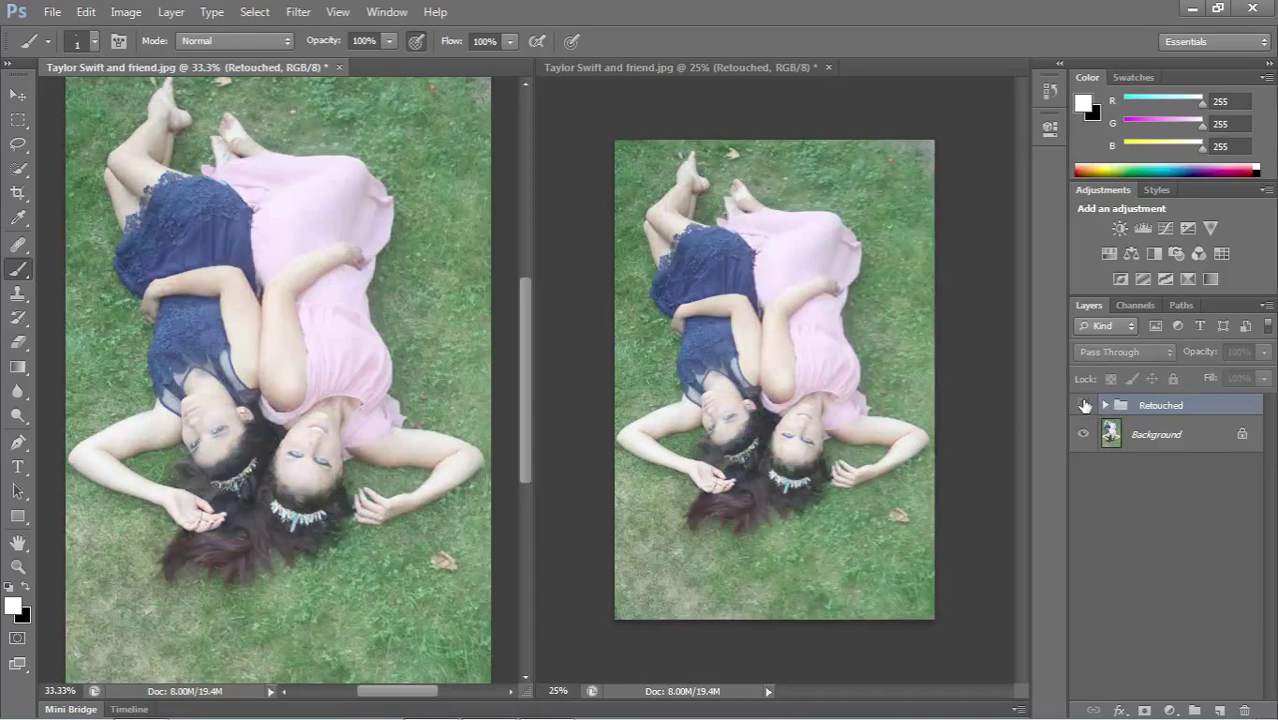
pyautogui.click(1083, 405)
pyautogui.click(1084, 405)
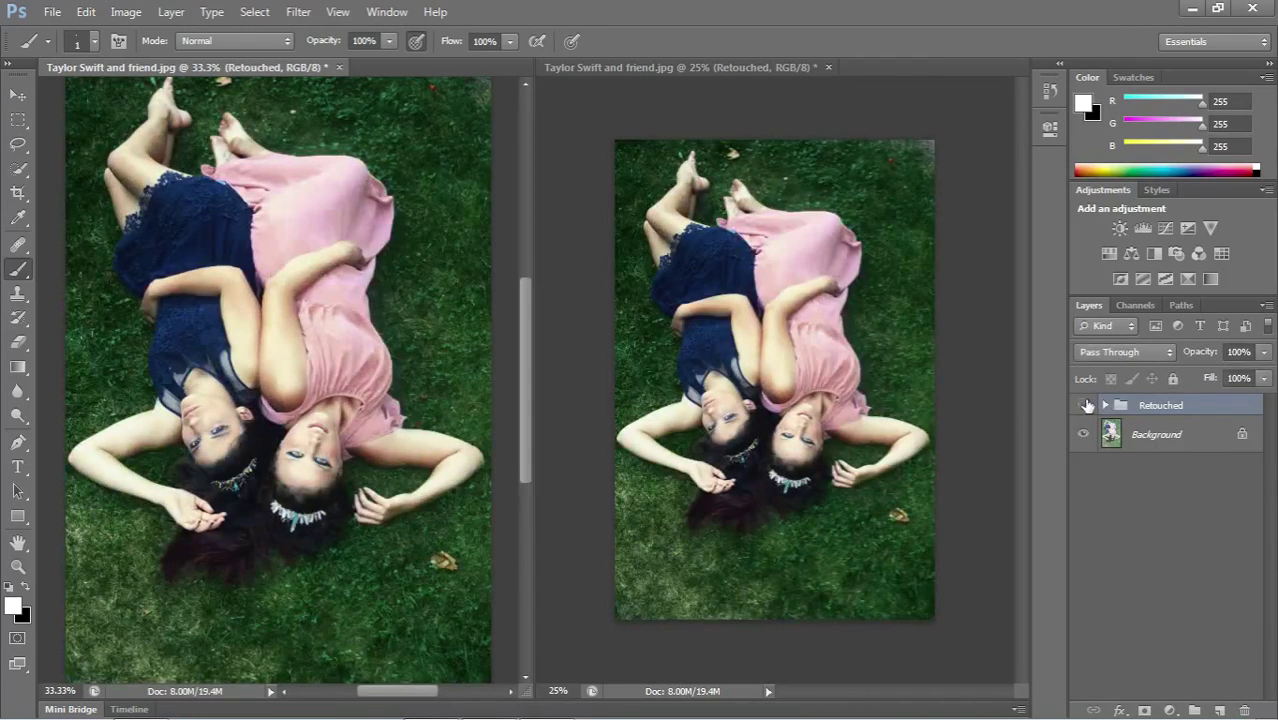
pyautogui.click(1084, 405)
# - Expand the Retouched group and lower the Gradient Map layer's opacity to 5%
pyautogui.click(1104, 405)
pyautogui.click(1226, 434)
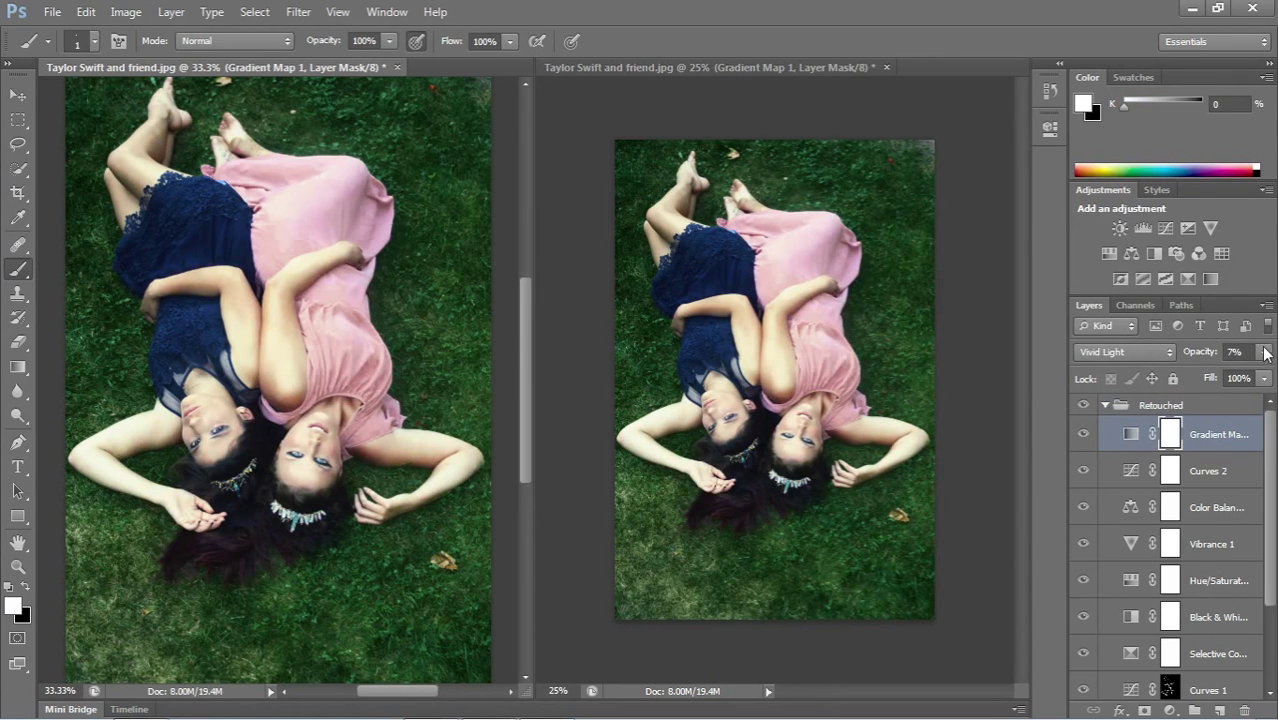
pyautogui.click(1264, 352)
pyautogui.moveTo(1182, 372); pyautogui.dragTo(1183, 374)
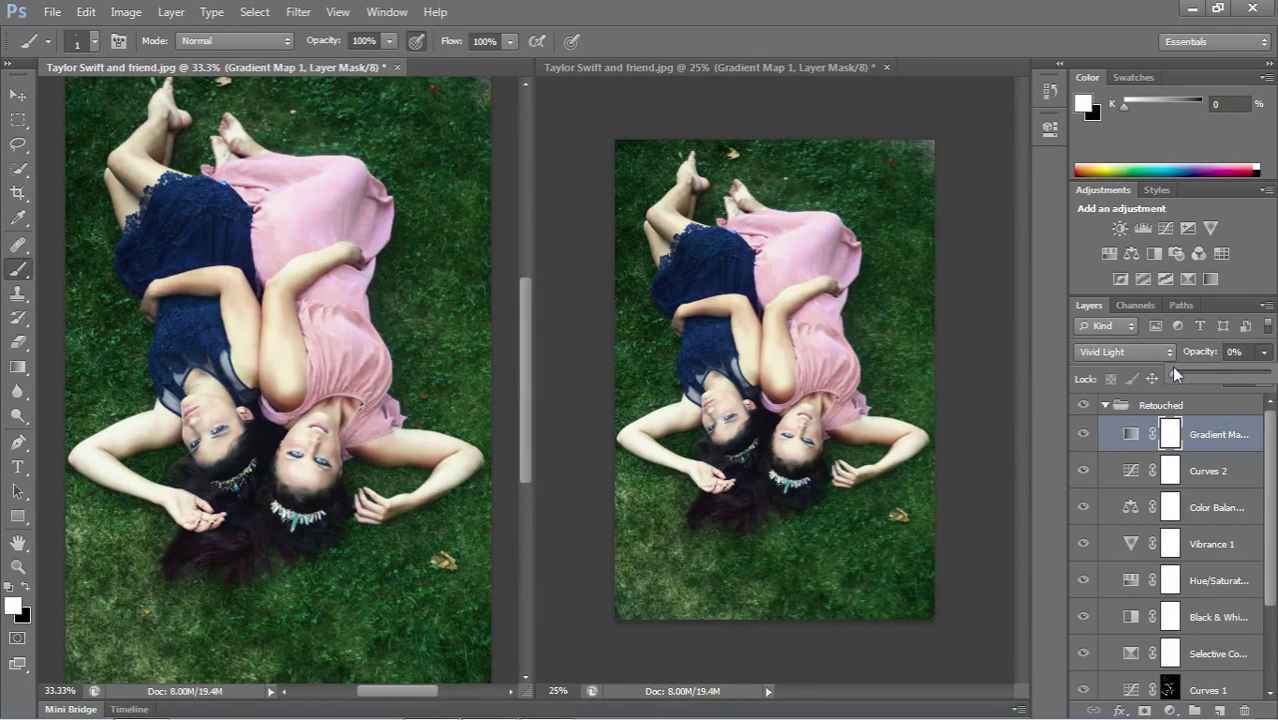
pyautogui.moveTo(1176, 368); pyautogui.dragTo(1175, 371)
# - Check the Color Balance layer's effect on the portrait and reduce the layer's opacity to 61%
pyautogui.click(1224, 507)
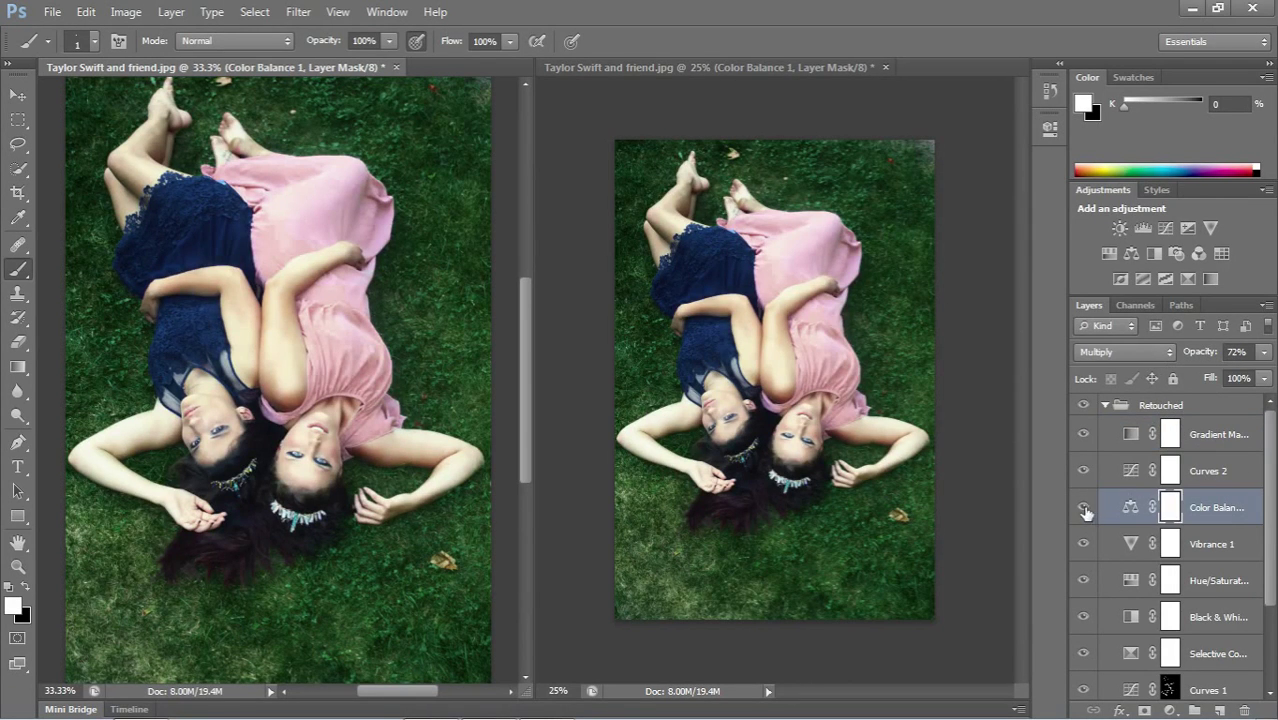
pyautogui.click(1085, 508)
pyautogui.click(1085, 508)
pyautogui.click(1210, 509)
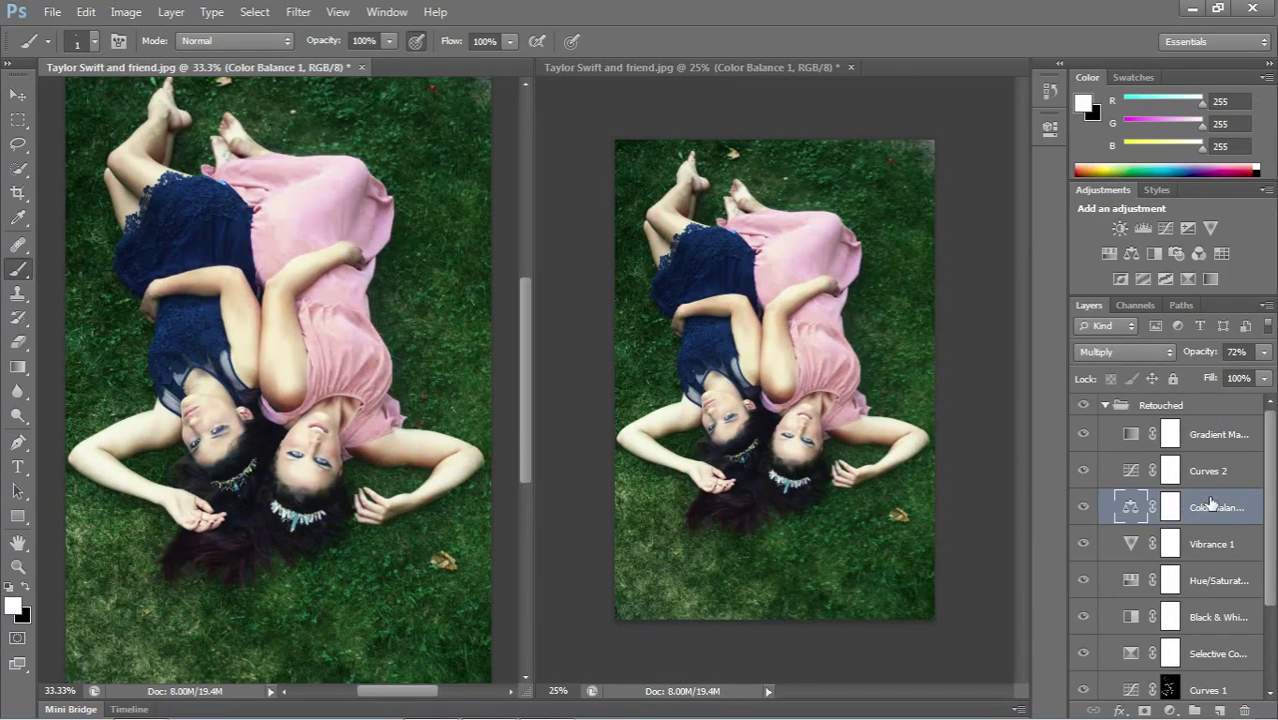
pyautogui.click(1265, 352)
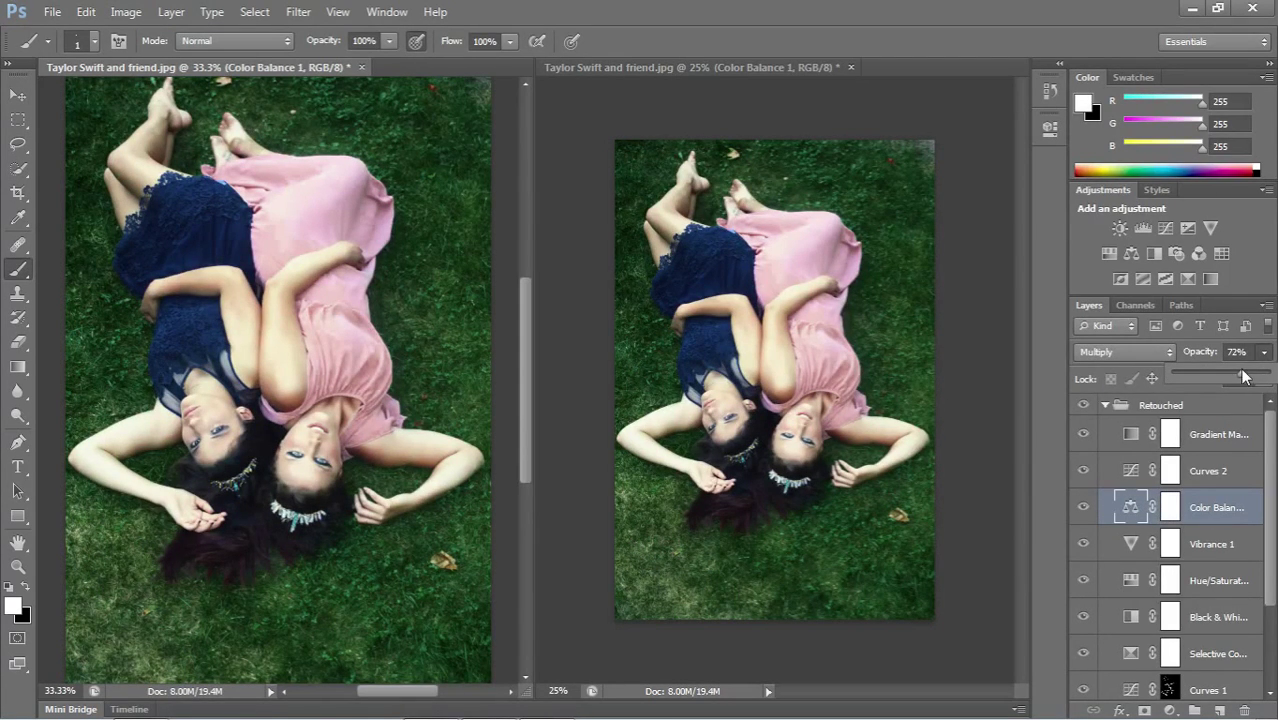
pyautogui.moveTo(1214, 375); pyautogui.dragTo(1226, 376)
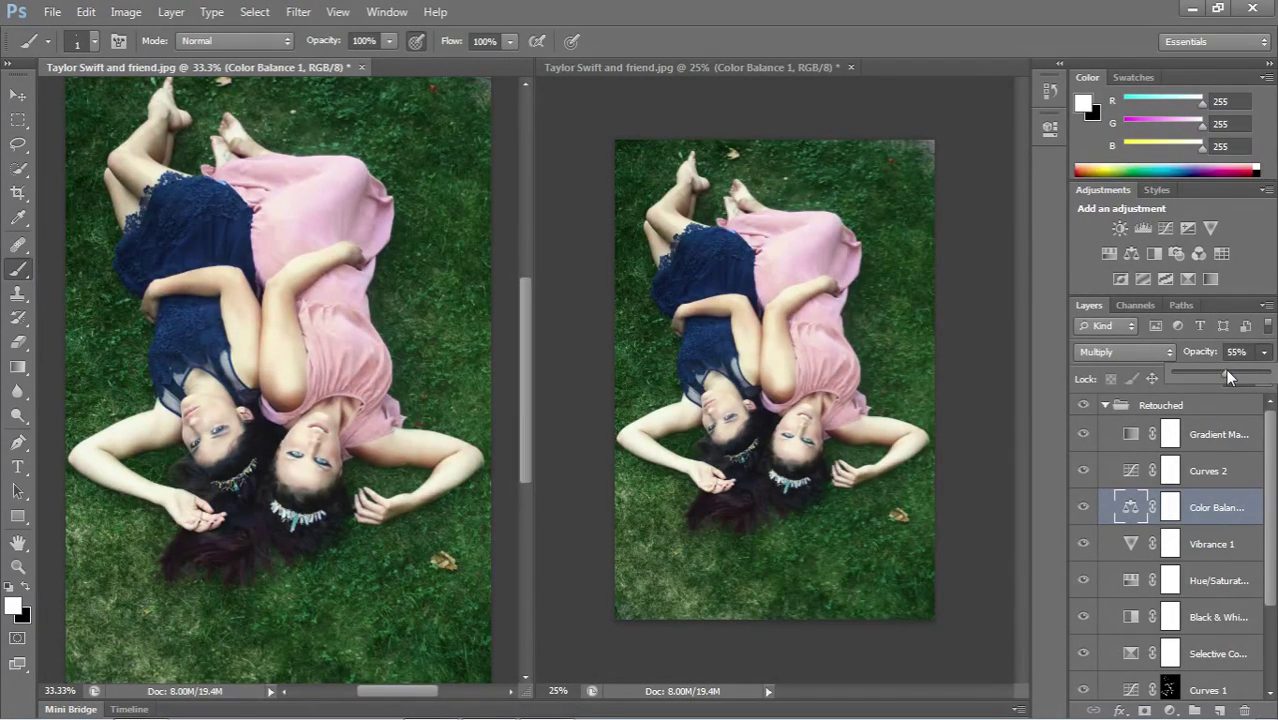
# - Try the Vivid Light blend mode on the Curves 2 layer and return it to Soft Light
pyautogui.click(1205, 468)
pyautogui.click(1205, 468)
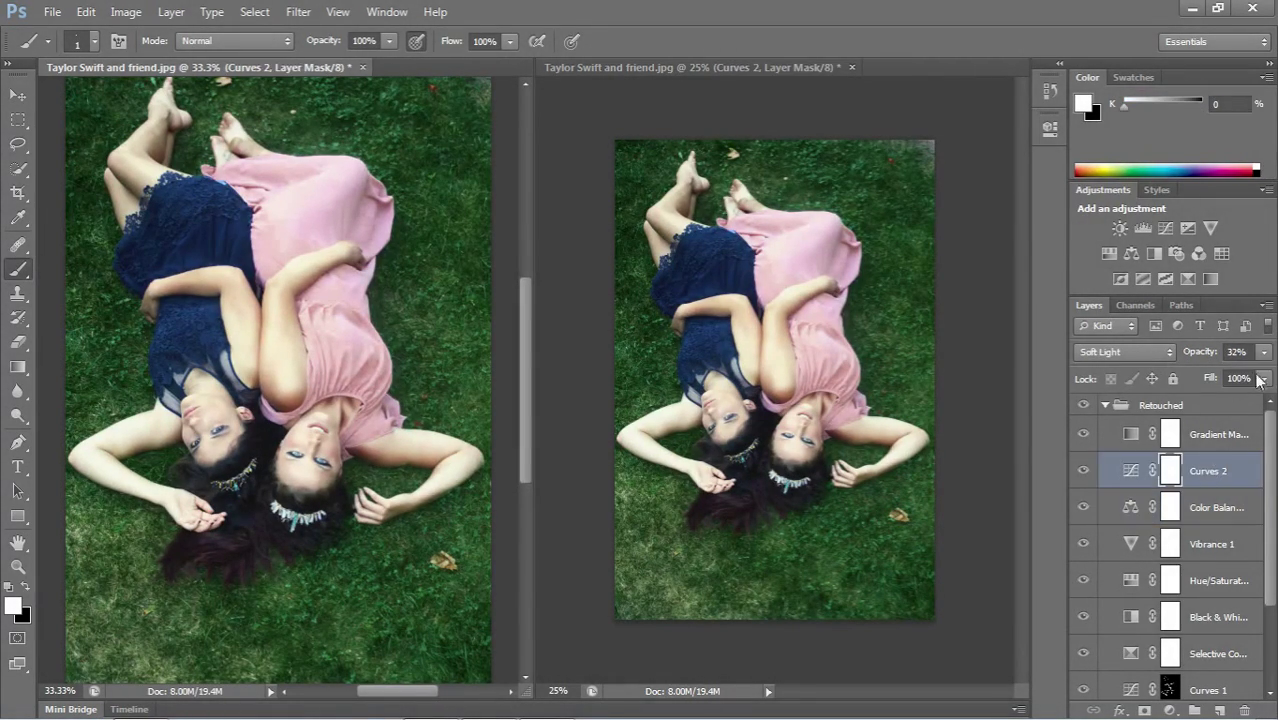
pyautogui.click(1130, 352)
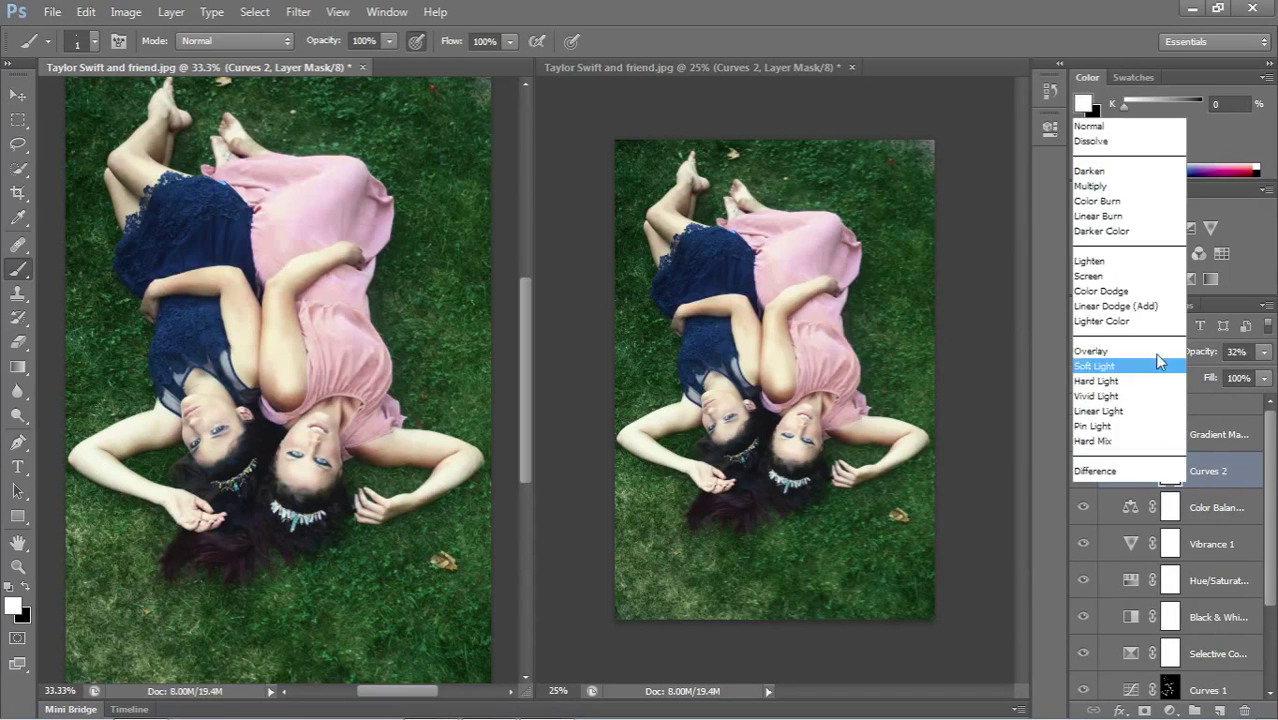
pyautogui.click(1091, 279)
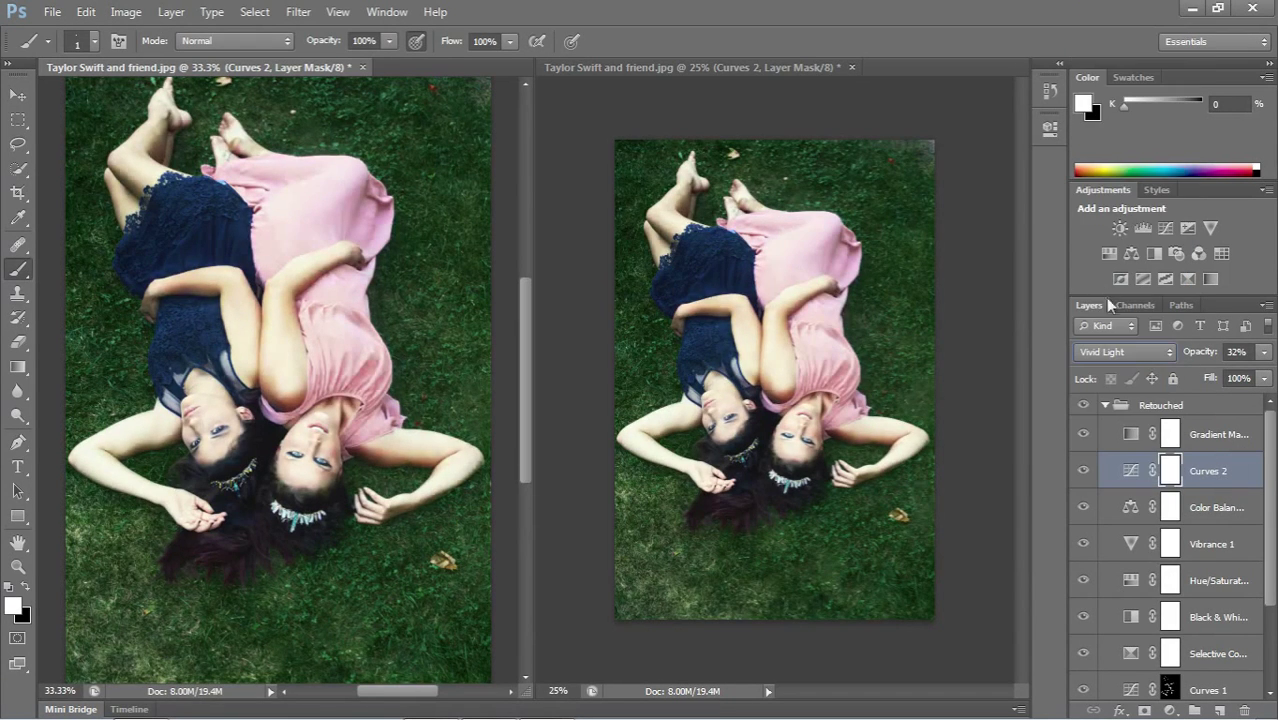
pyautogui.click(1117, 353)
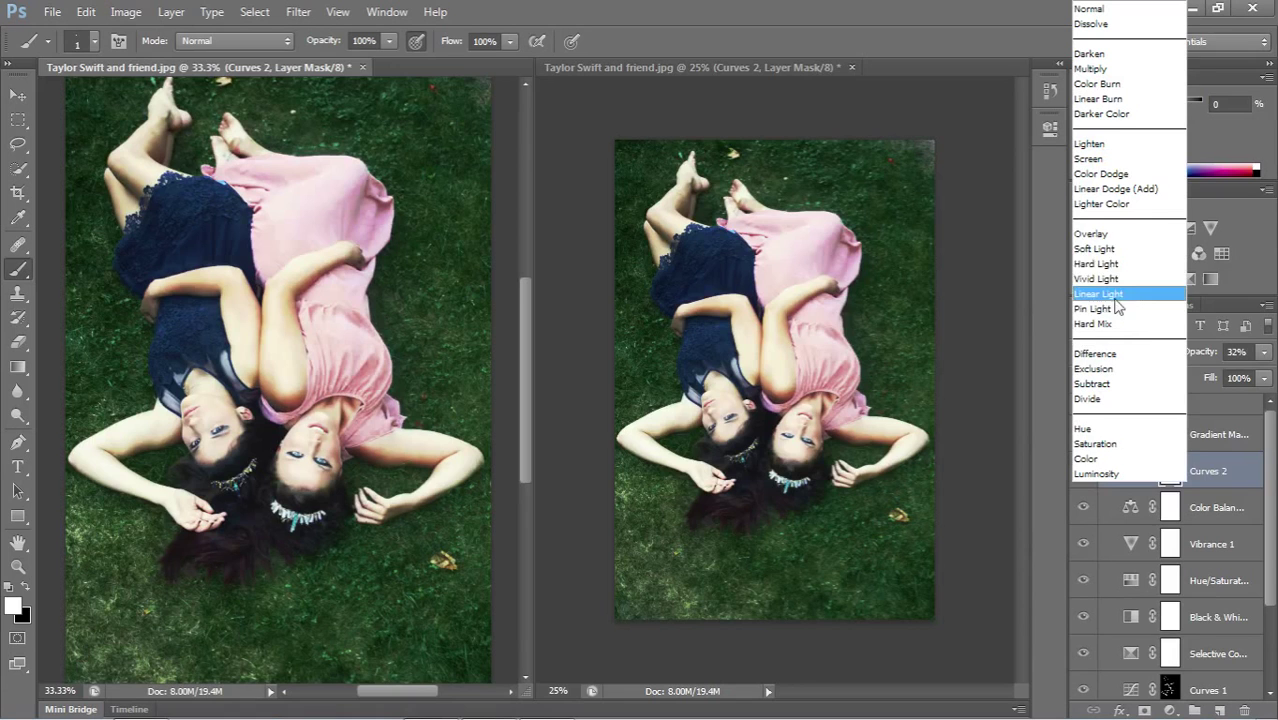
pyautogui.click(1118, 247)
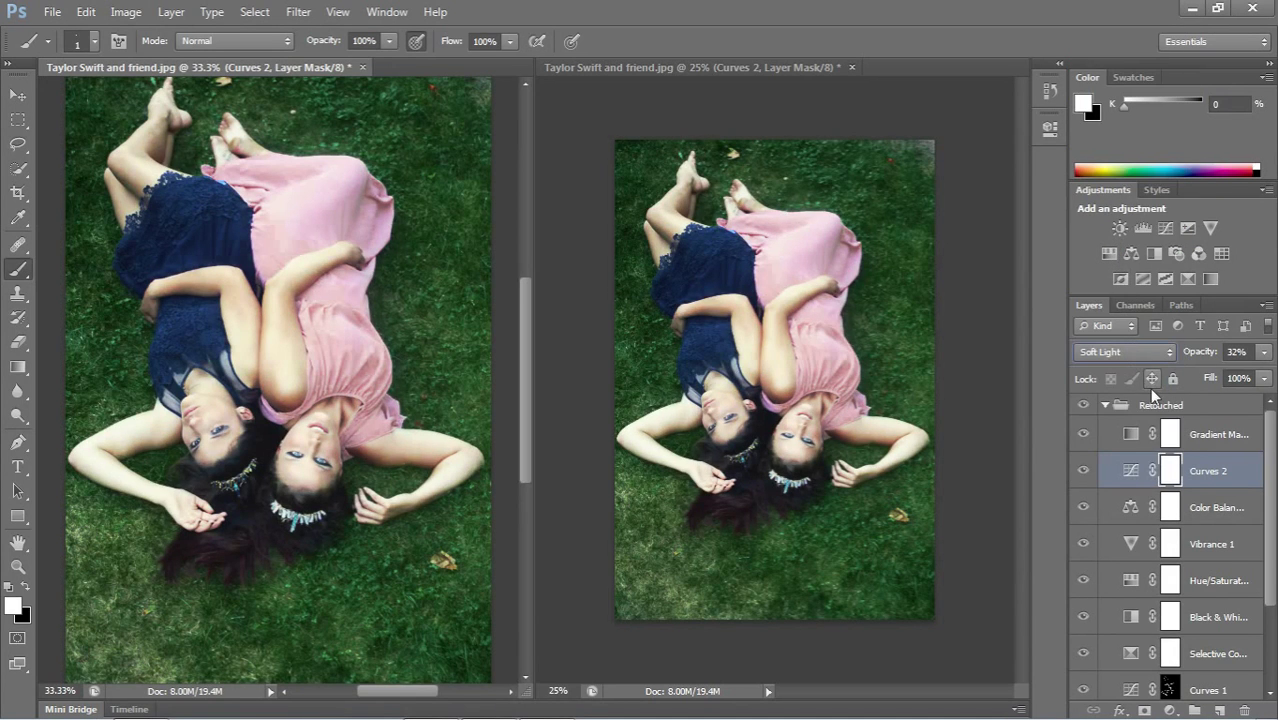
# - Compare the portrait with the Color Balance layer hidden and shown
pyautogui.click(1200, 514)
pyautogui.click(1084, 508)
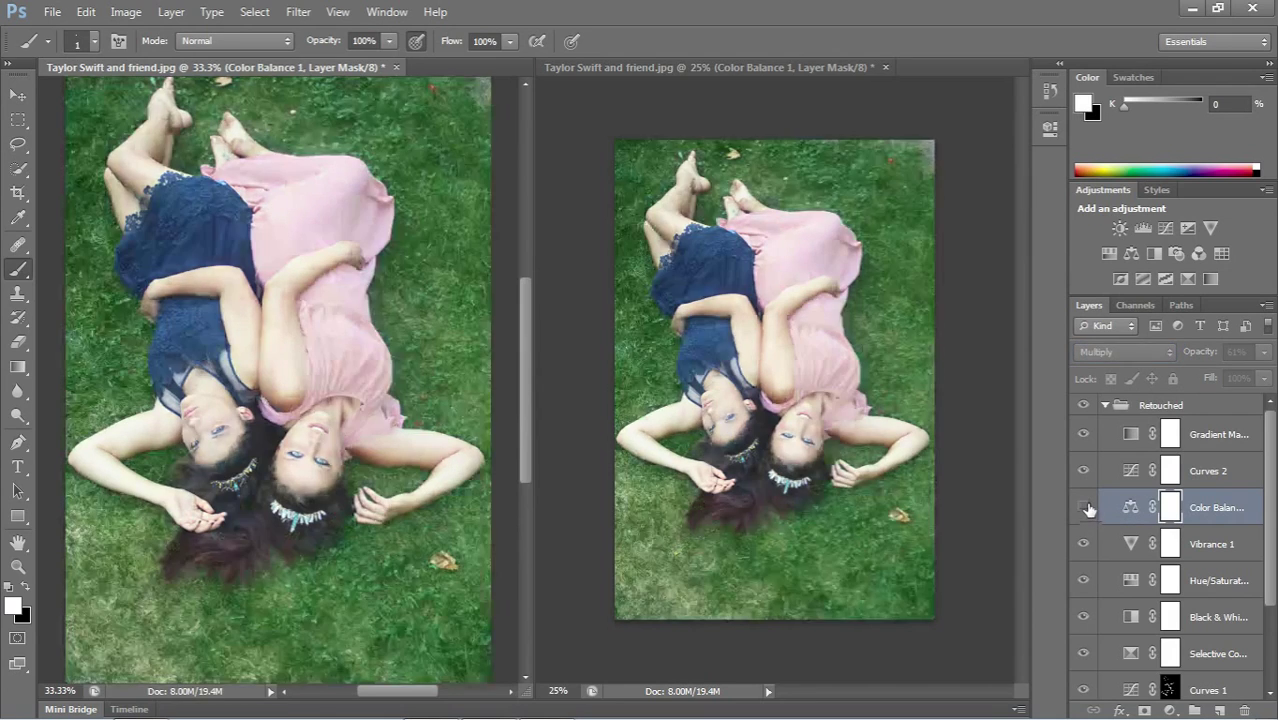
pyautogui.click(1084, 508)
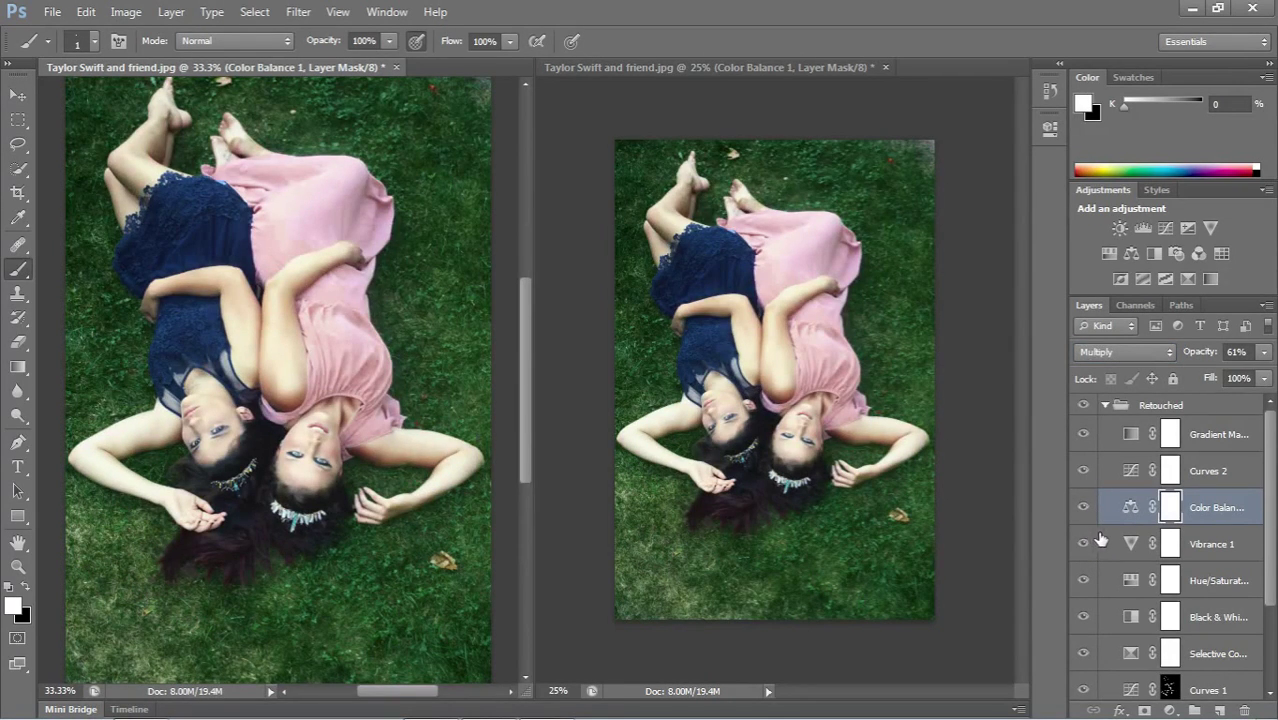
# - Compare the portrait with the Gradient Map layer hidden and shown at 5% opacity
pyautogui.click(1222, 440)
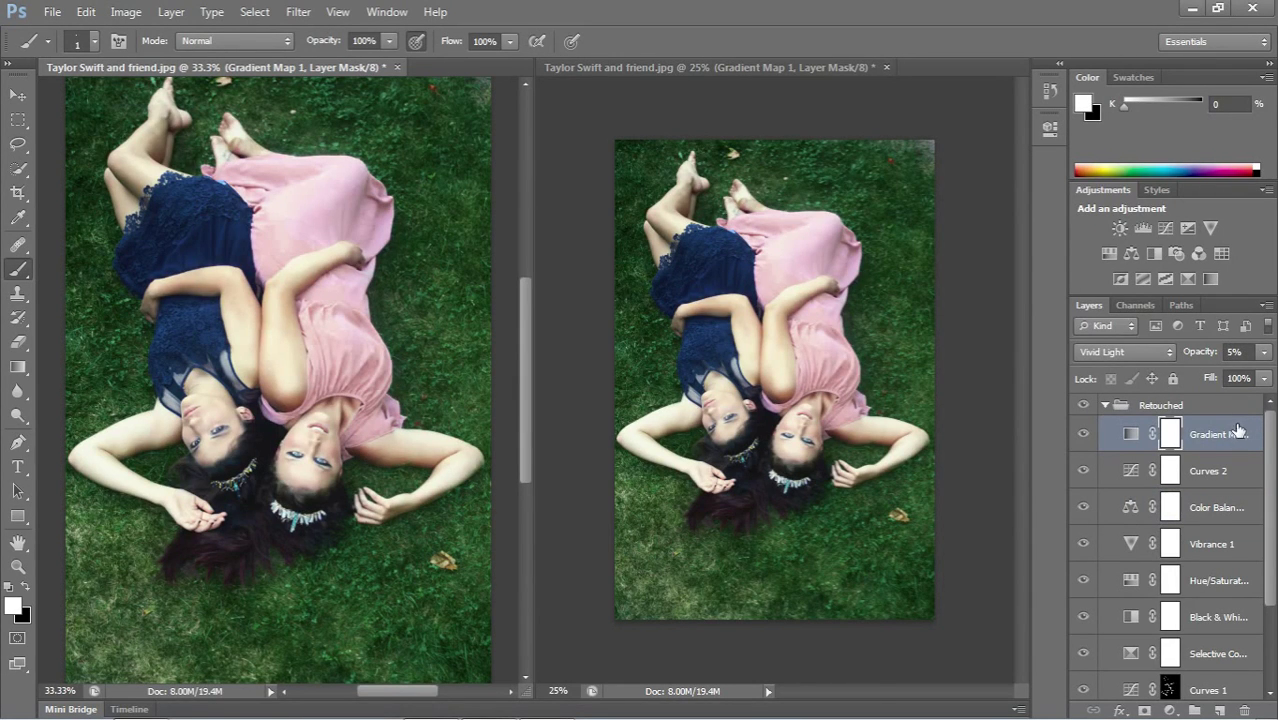
pyautogui.click(1083, 436)
pyautogui.click(1086, 432)
pyautogui.click(1090, 430)
pyautogui.click(1086, 433)
# - Select Layer 1 at the base of the Retouched group and open the Windows Start menu
pyautogui.scroll(-3, 1268, 475)
pyautogui.click(1201, 651)
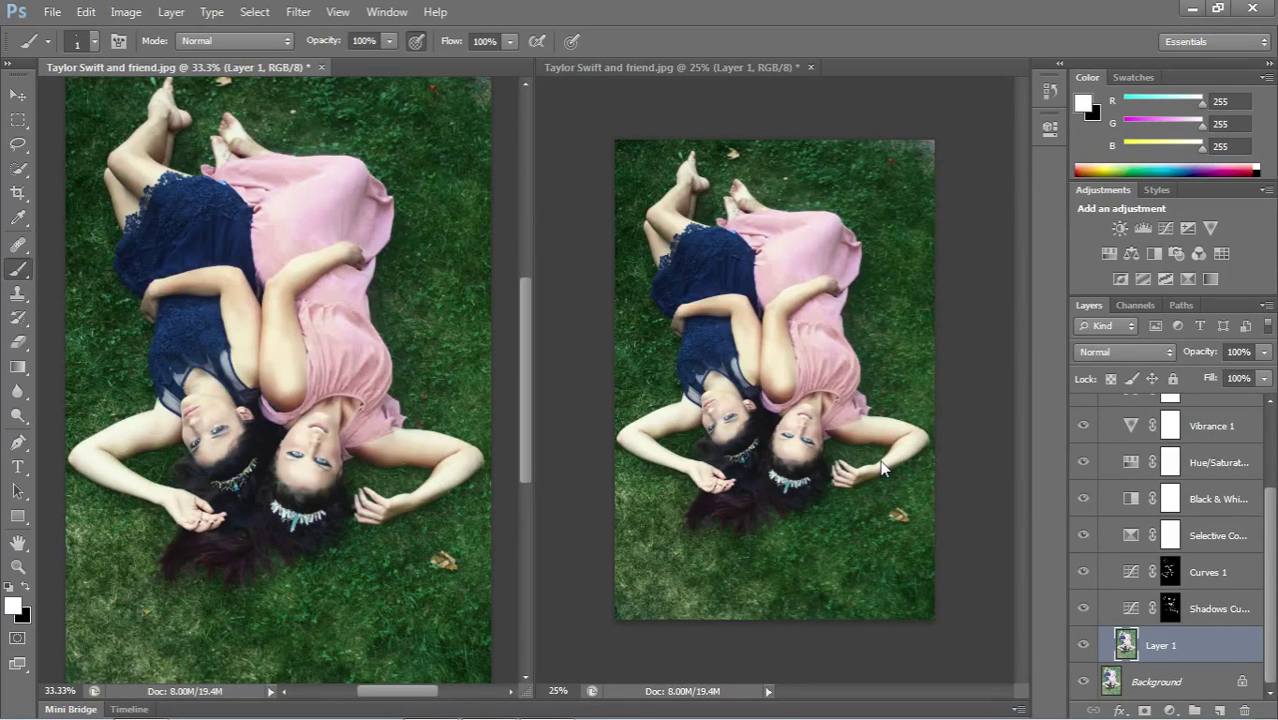
pyautogui.press('super')
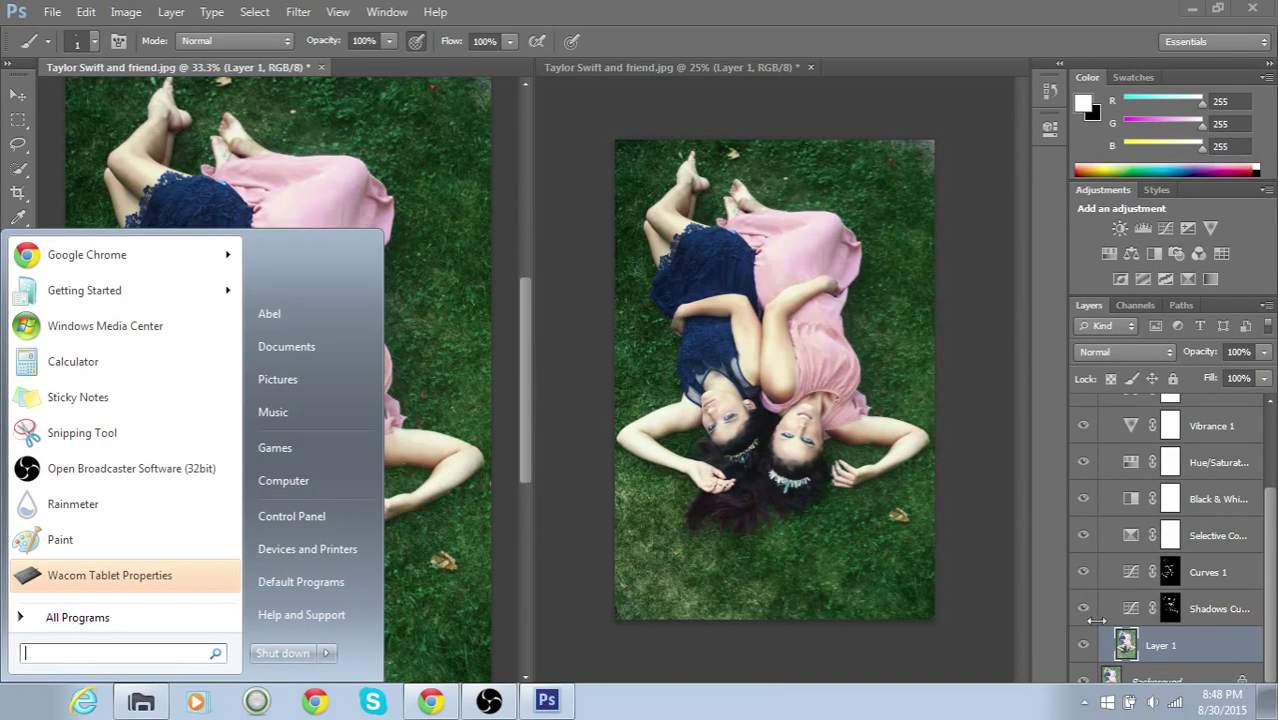
# - Duplicate Layer 1 as a separate working copy
pyautogui.press('Escape')
pyautogui.hotkey('ctrl', 'j')
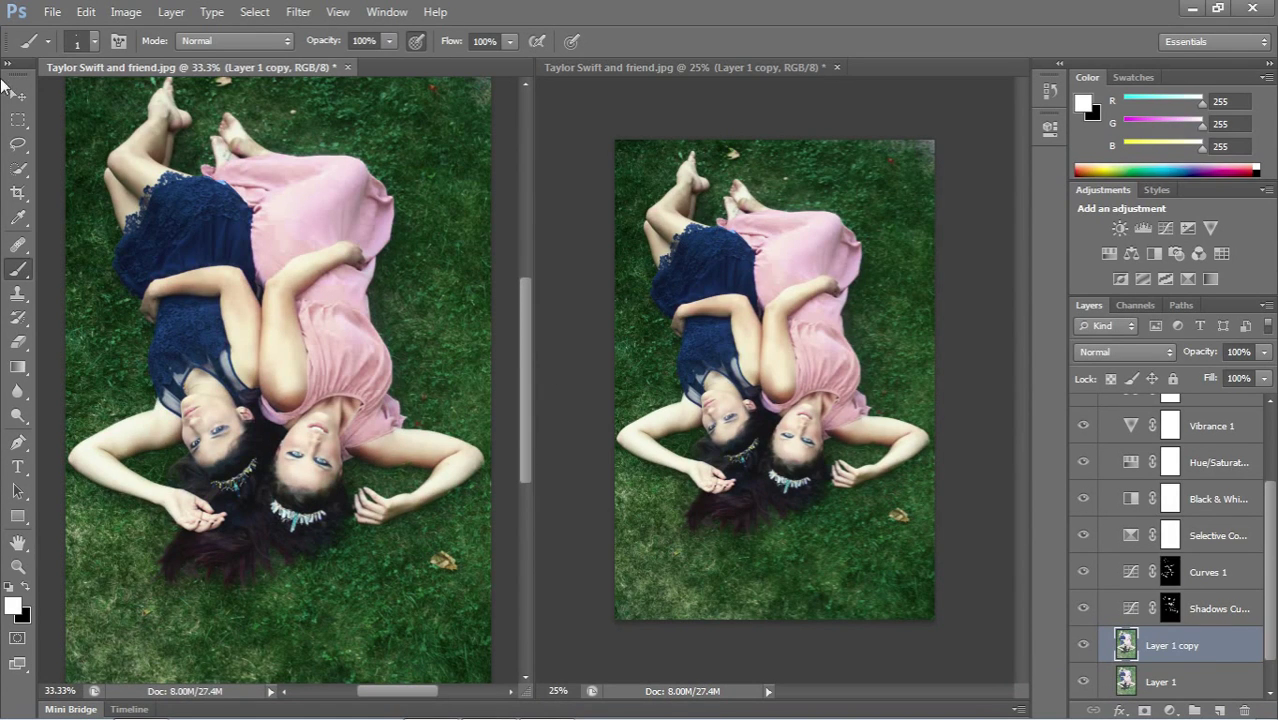
# - Try to outline the pale grass in the photo's upper-right corner with the Lasso tool
pyautogui.click(18, 143)
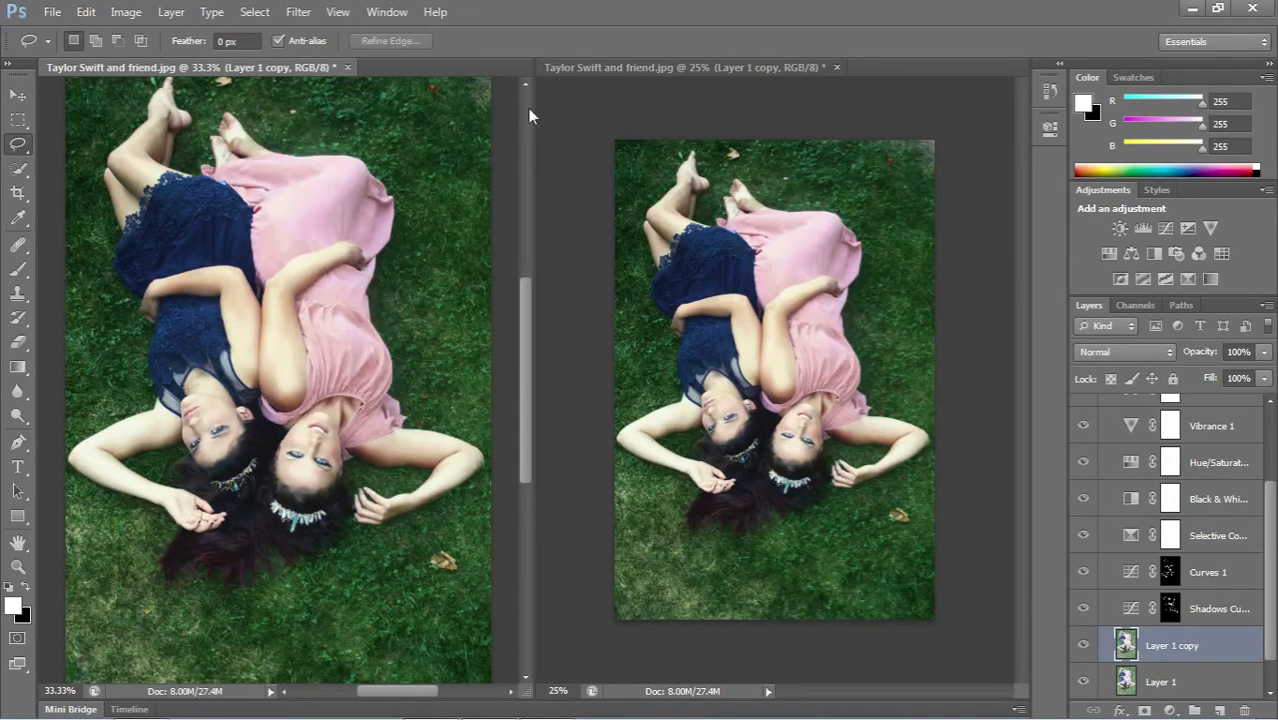
pyautogui.moveTo(524, 295); pyautogui.dragTo(517, 207)
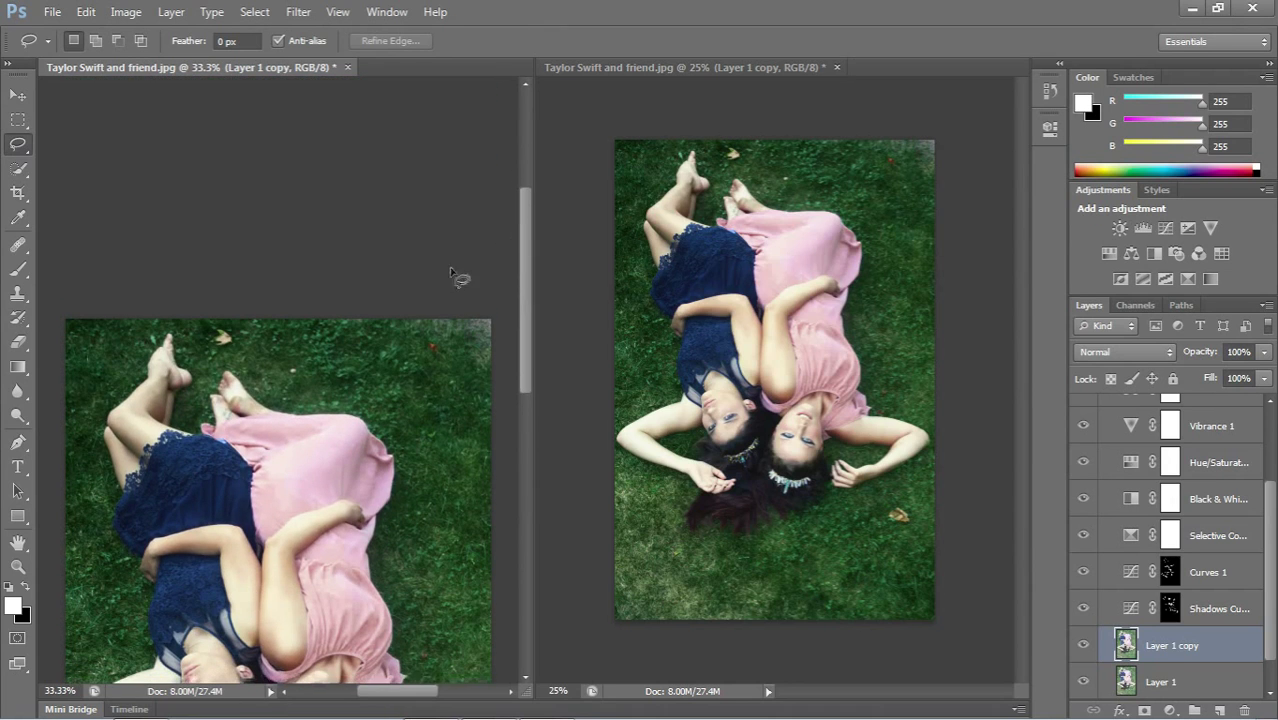
pyautogui.moveTo(422, 317); pyautogui.dragTo(456, 360)
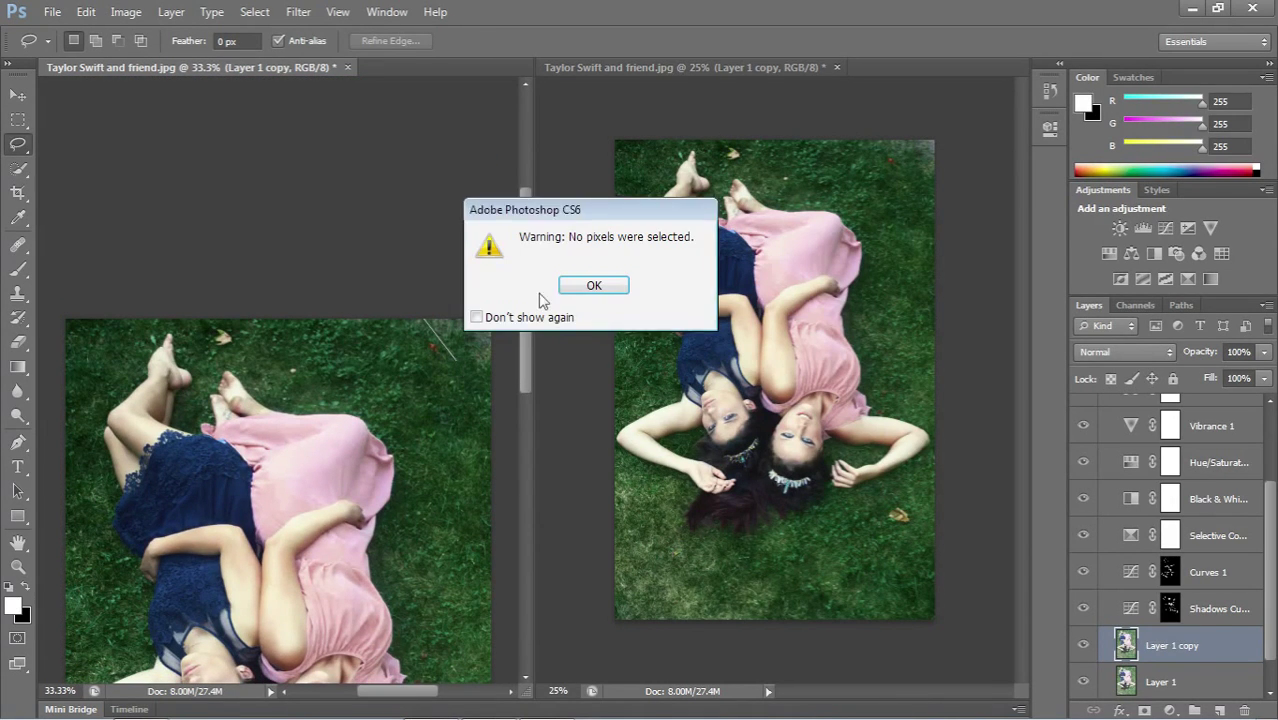
pyautogui.click(585, 285)
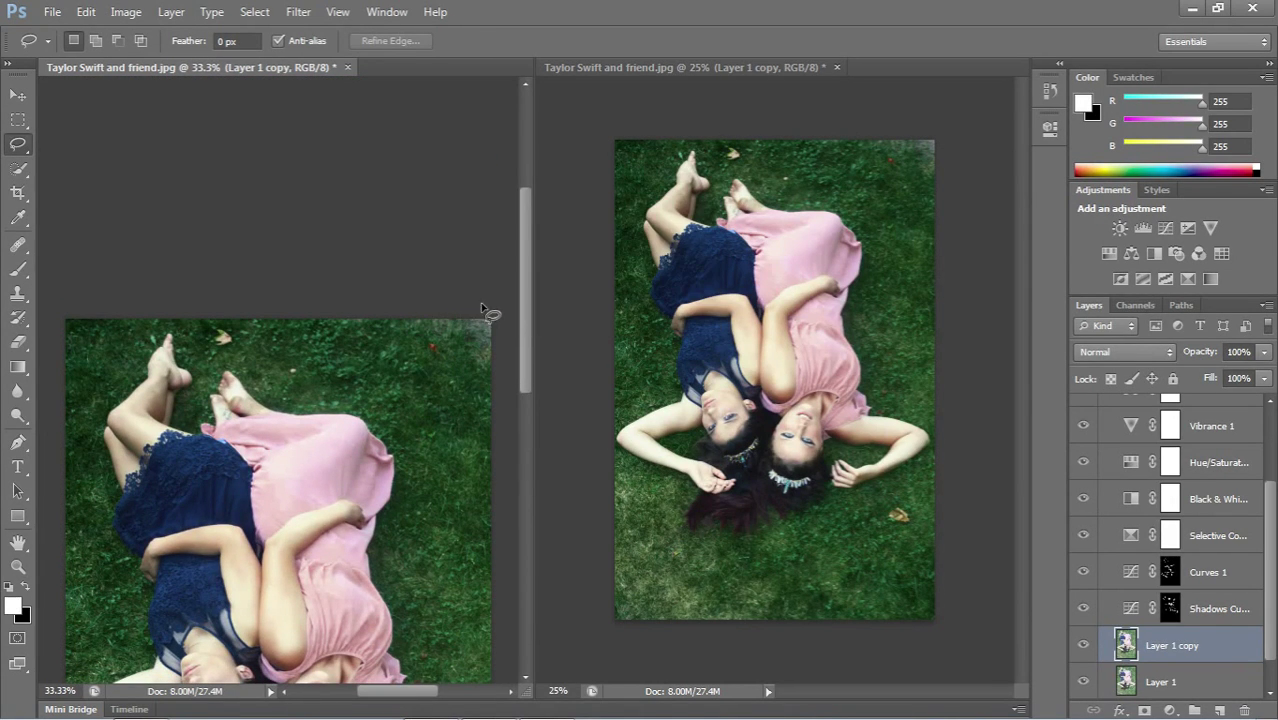
pyautogui.moveTo(503, 337); pyautogui.dragTo(486, 314)
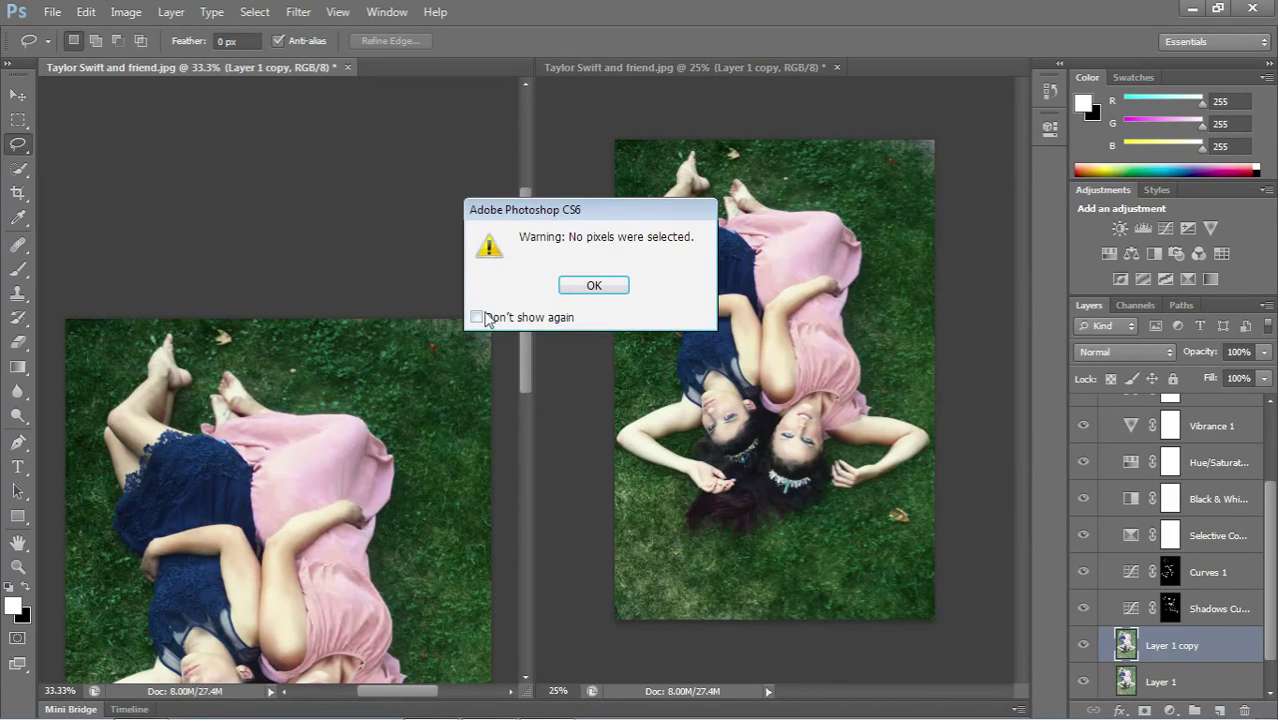
pyautogui.click(585, 286)
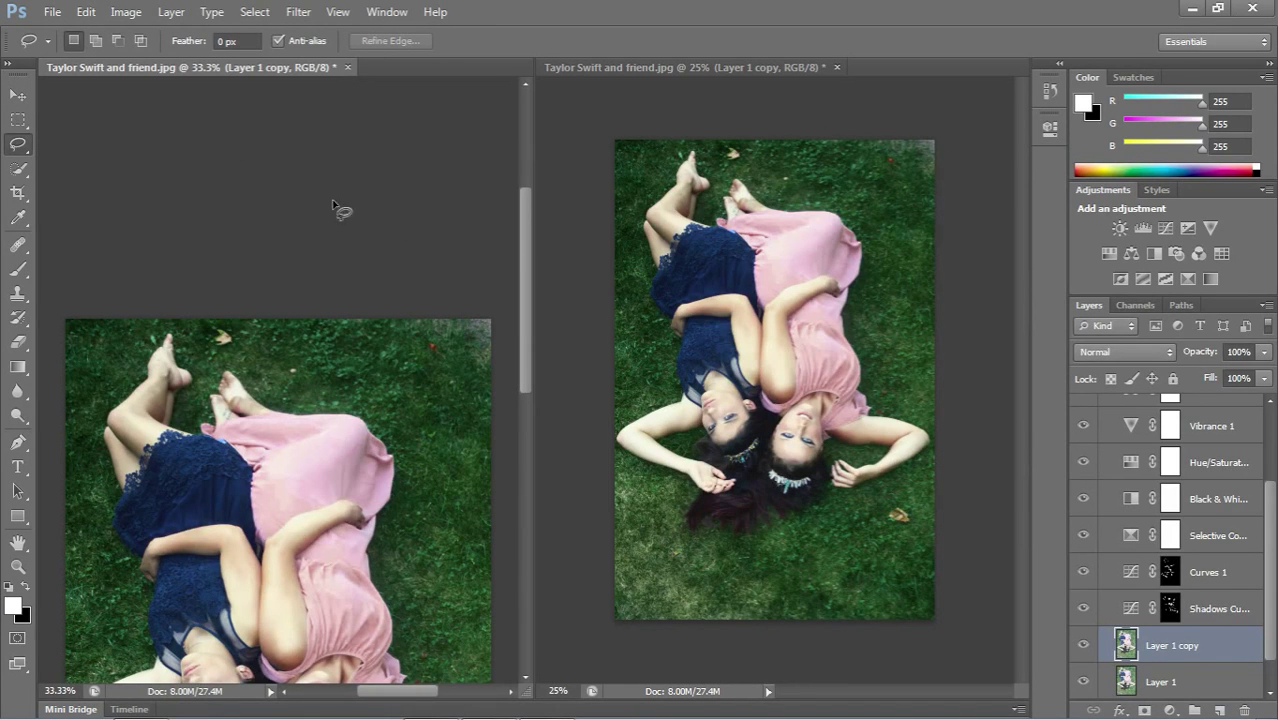
# - Try to select the pale upper-right corner of the photo with the Magnetic Lasso tool
pyautogui.click(44, 41)
pyautogui.click(78, 233)
pyautogui.click(19, 146)
pyautogui.click(80, 176)
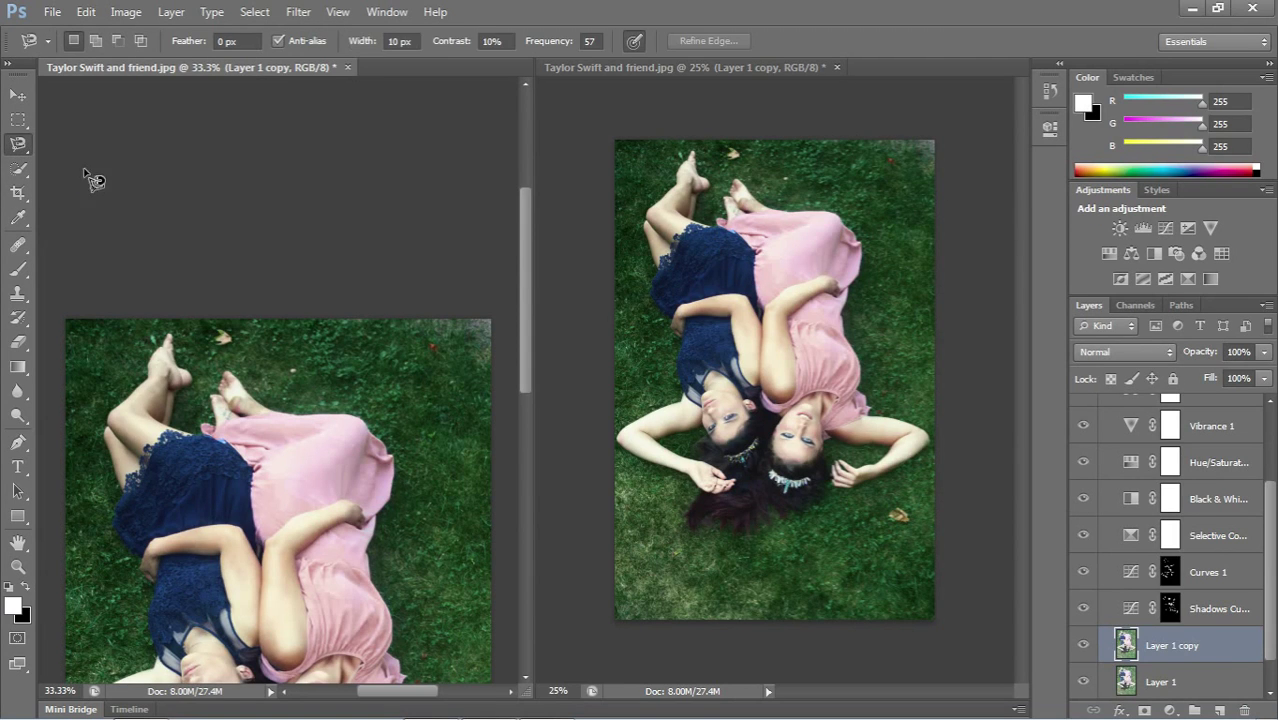
pyautogui.click(485, 331)
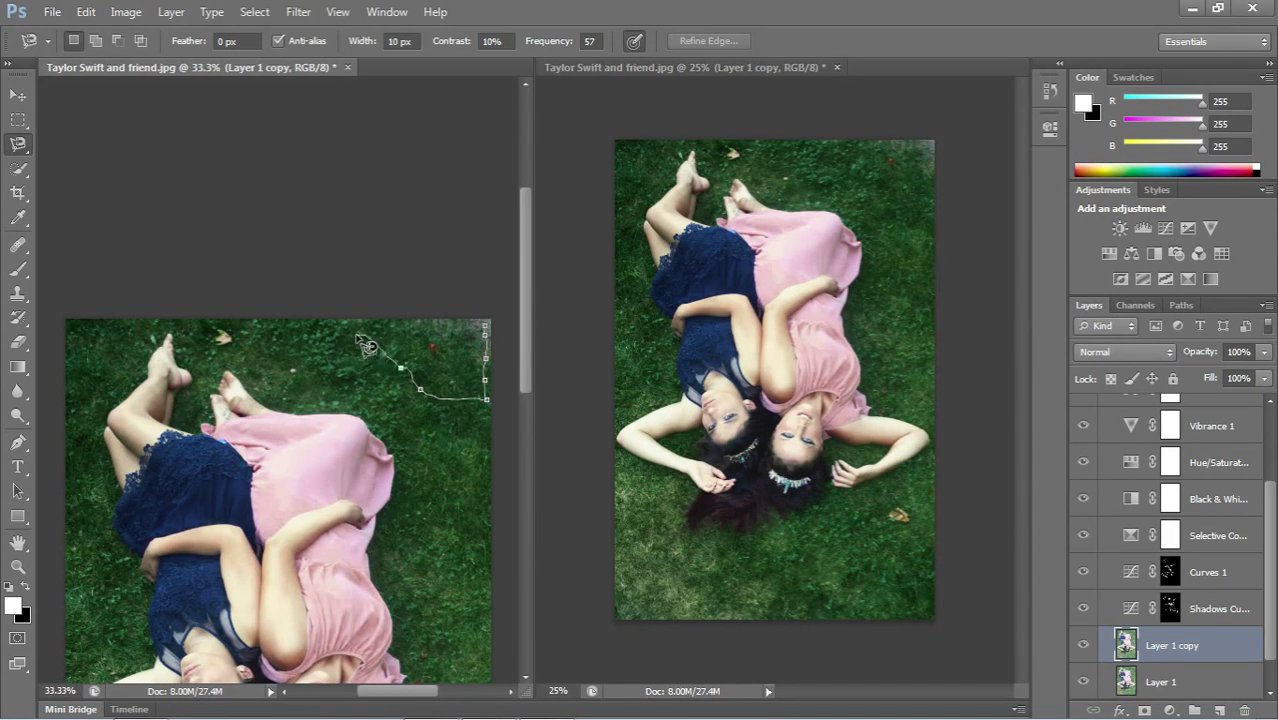
pyautogui.click(488, 335)
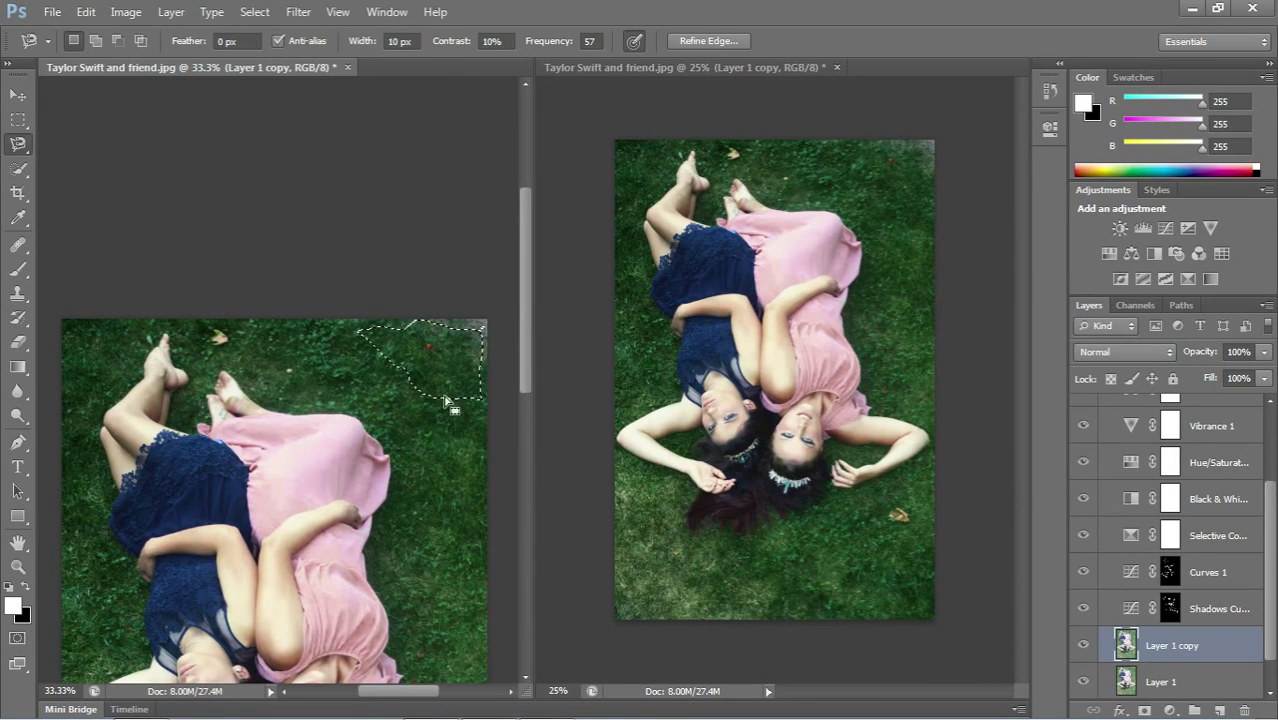
pyautogui.click(432, 405)
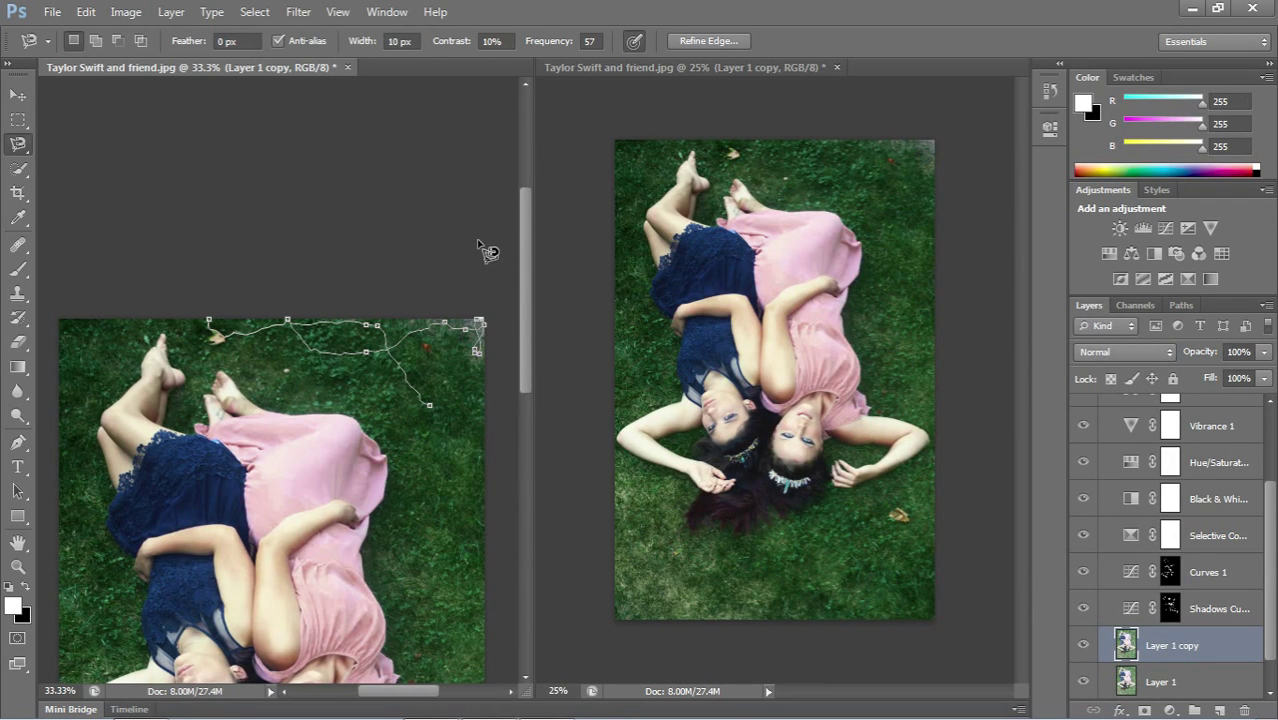
pyautogui.doubleClick(20, 152)
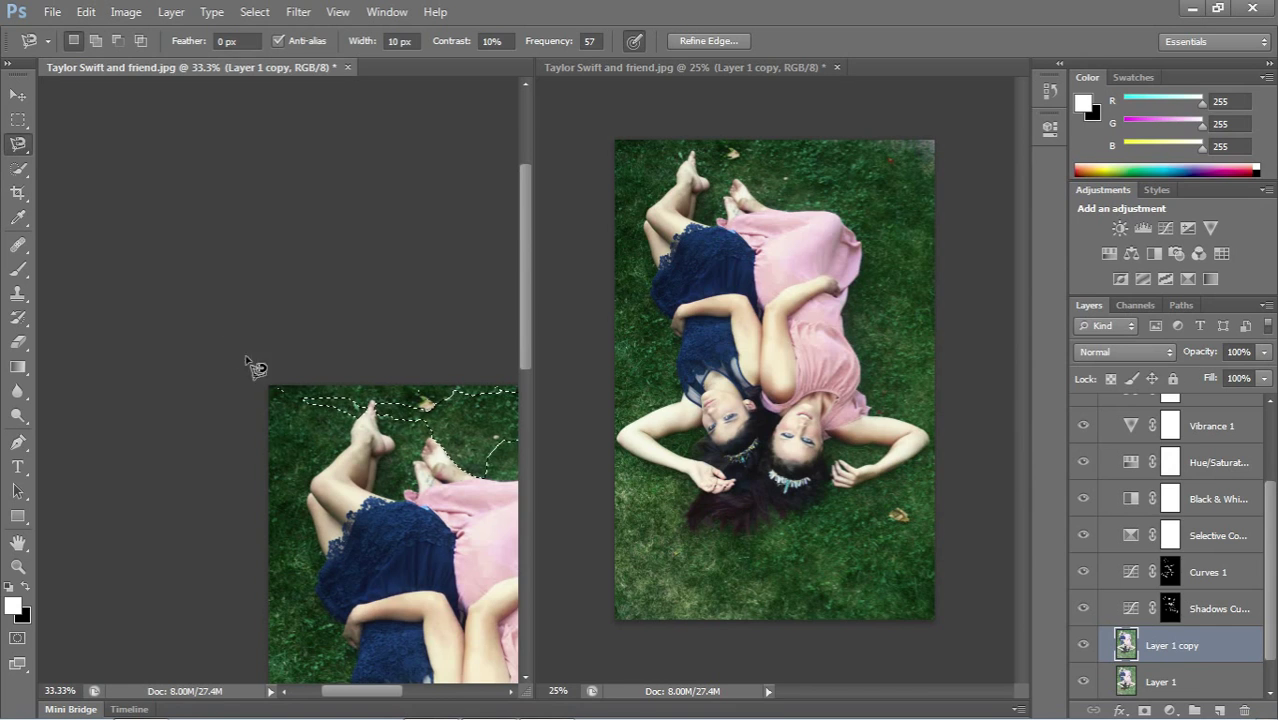
# - Drop the stray selection and outline the pale upper-right corner of the grass freehand with the Lasso tool
pyautogui.rightClick(16, 146)
pyautogui.click(59, 148)
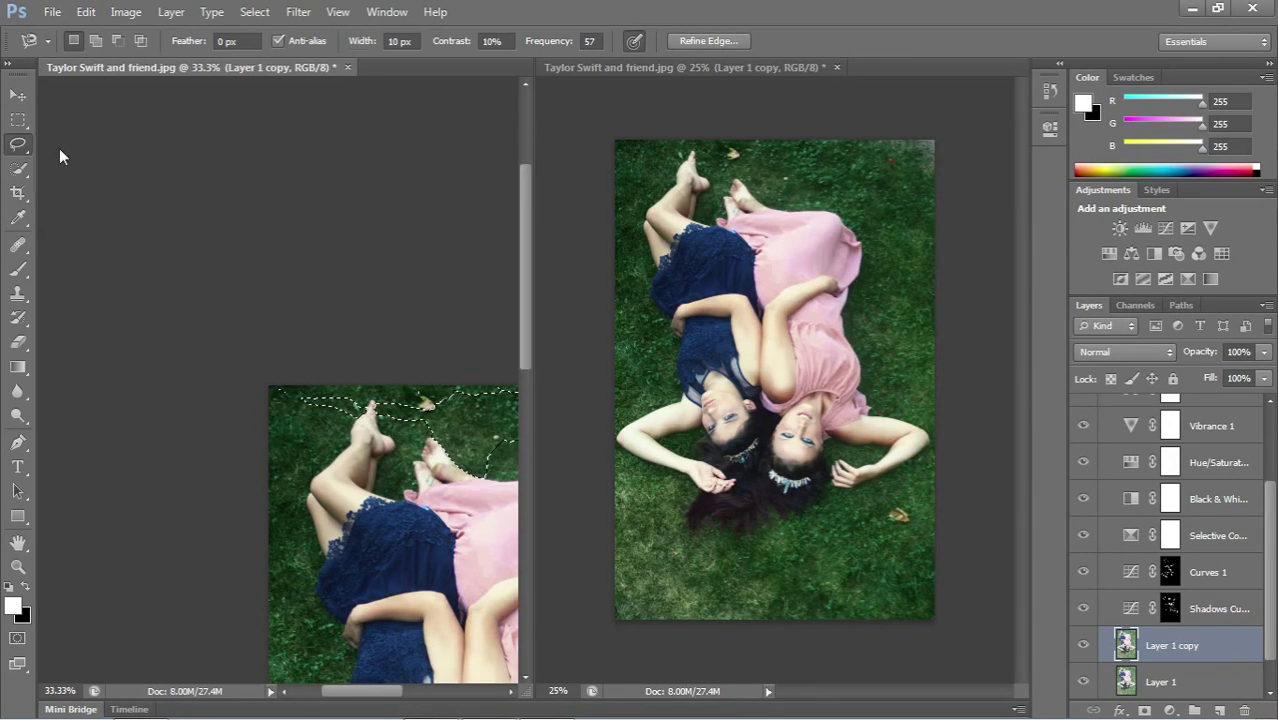
pyautogui.click(319, 268)
pyautogui.moveTo(371, 690); pyautogui.dragTo(423, 690)
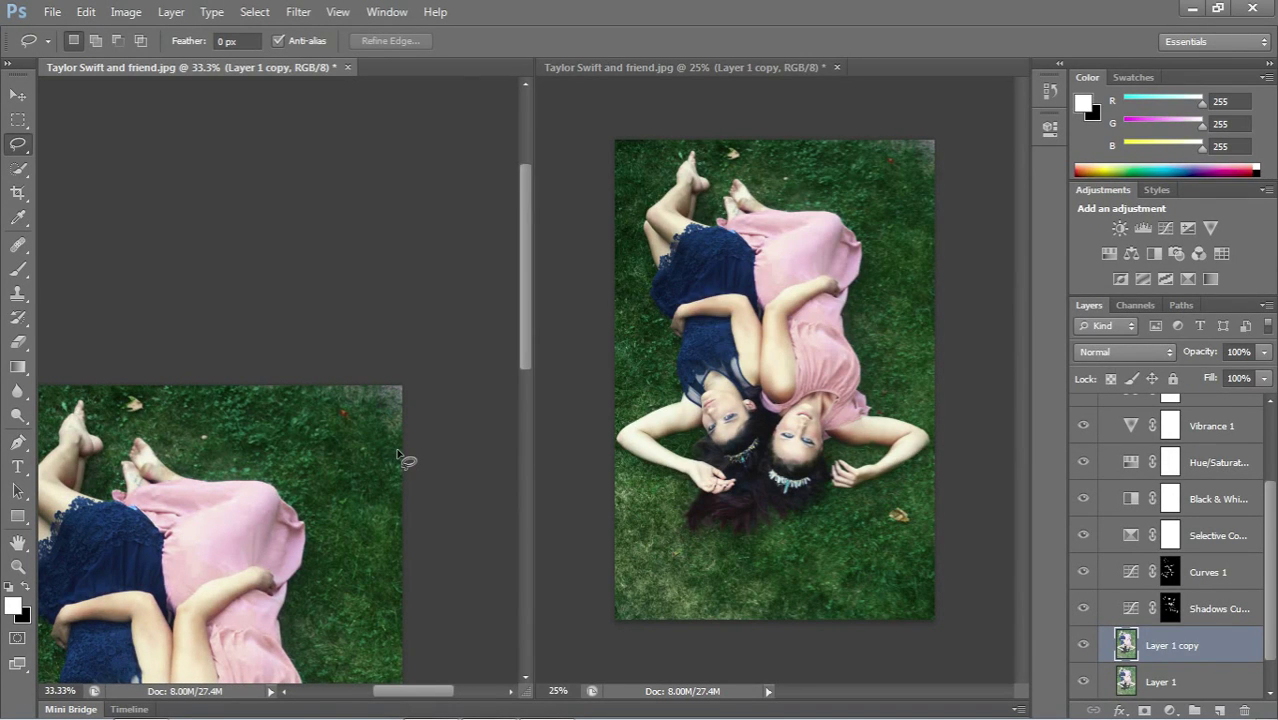
pyautogui.moveTo(383, 431)
pyautogui.mouseDown()
pyautogui.moveTo(389, 456)
pyautogui.moveTo(407, 421)
pyautogui.mouseUp()
pyautogui.moveTo(401, 376)
pyautogui.mouseDown()
pyautogui.moveTo(272, 389)
pyautogui.moveTo(294, 408)
pyautogui.moveTo(363, 413)
pyautogui.moveTo(401, 454)
pyautogui.mouseUp()
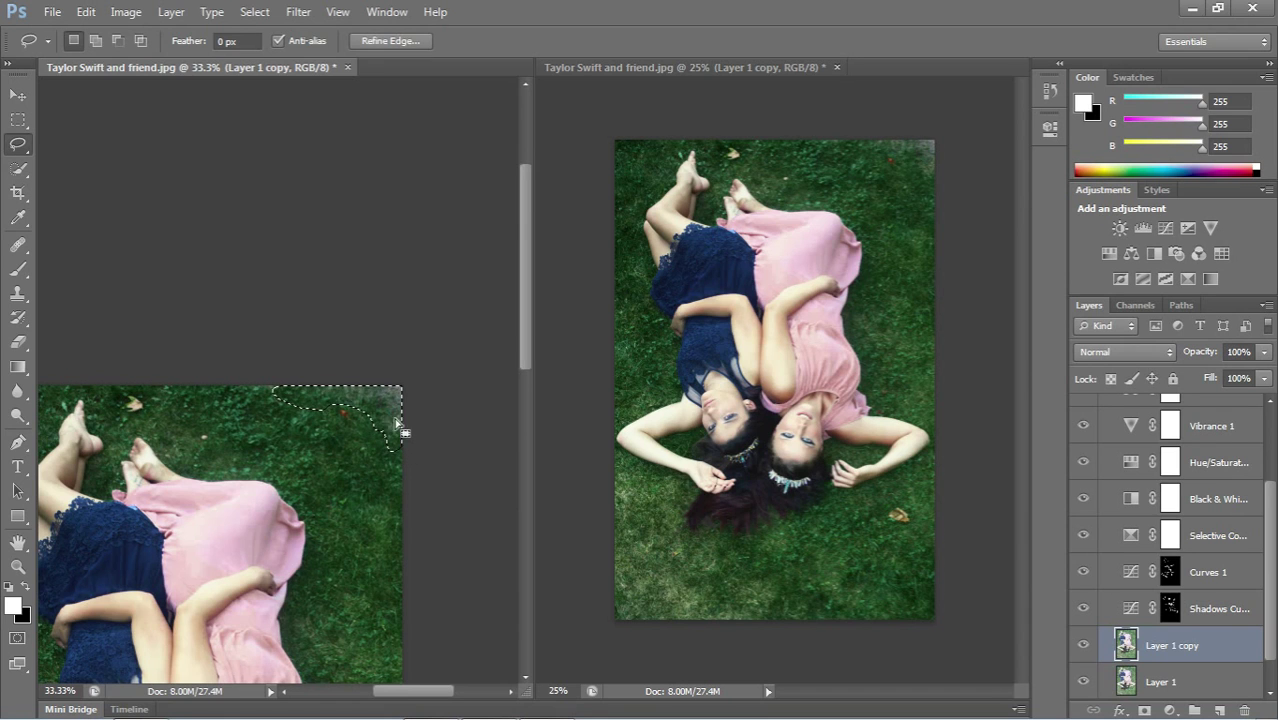
# - Fill the selected corner using Content-Aware in Normal mode at 100% opacity, and clear the selection
pyautogui.click(87, 11)
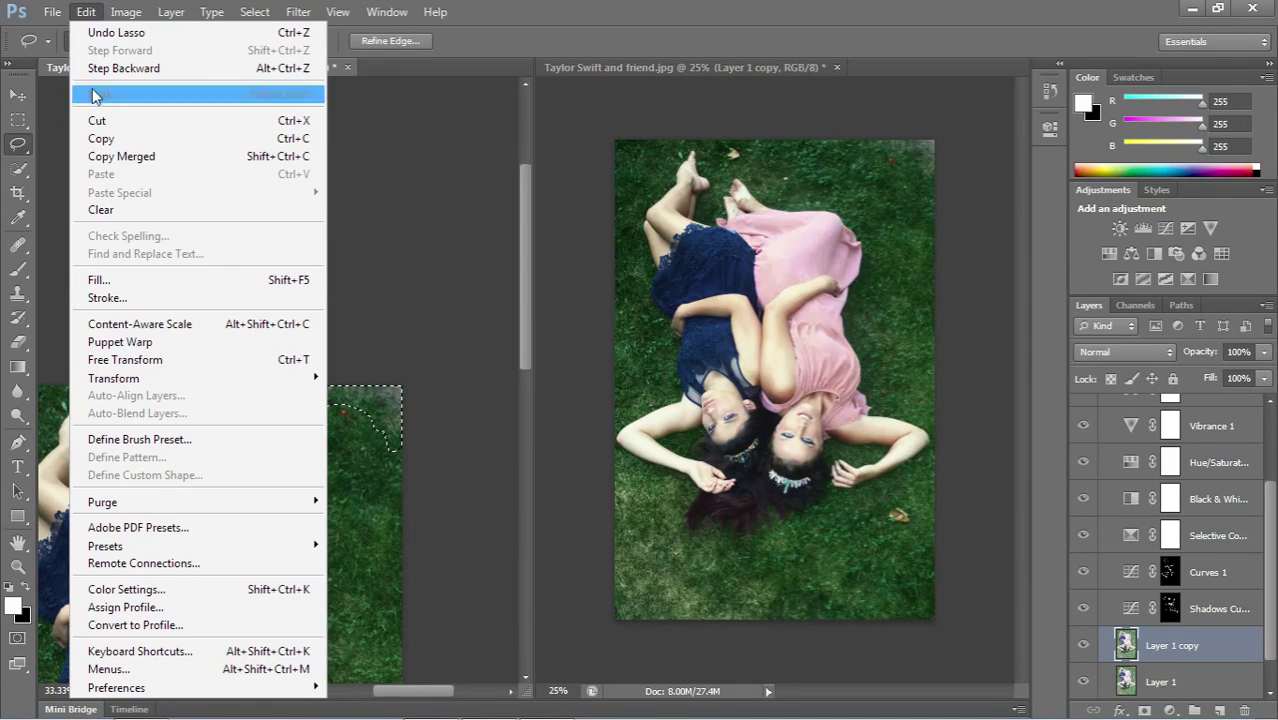
pyautogui.click(131, 288)
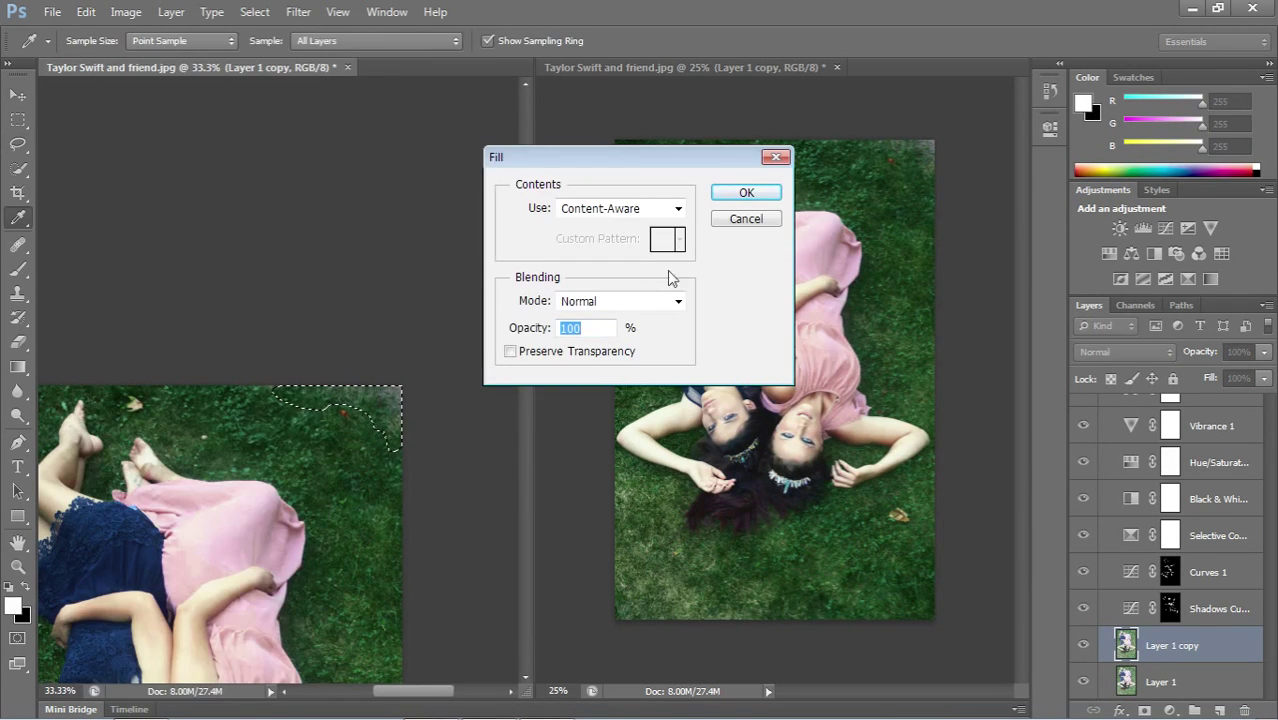
pyautogui.click(745, 197)
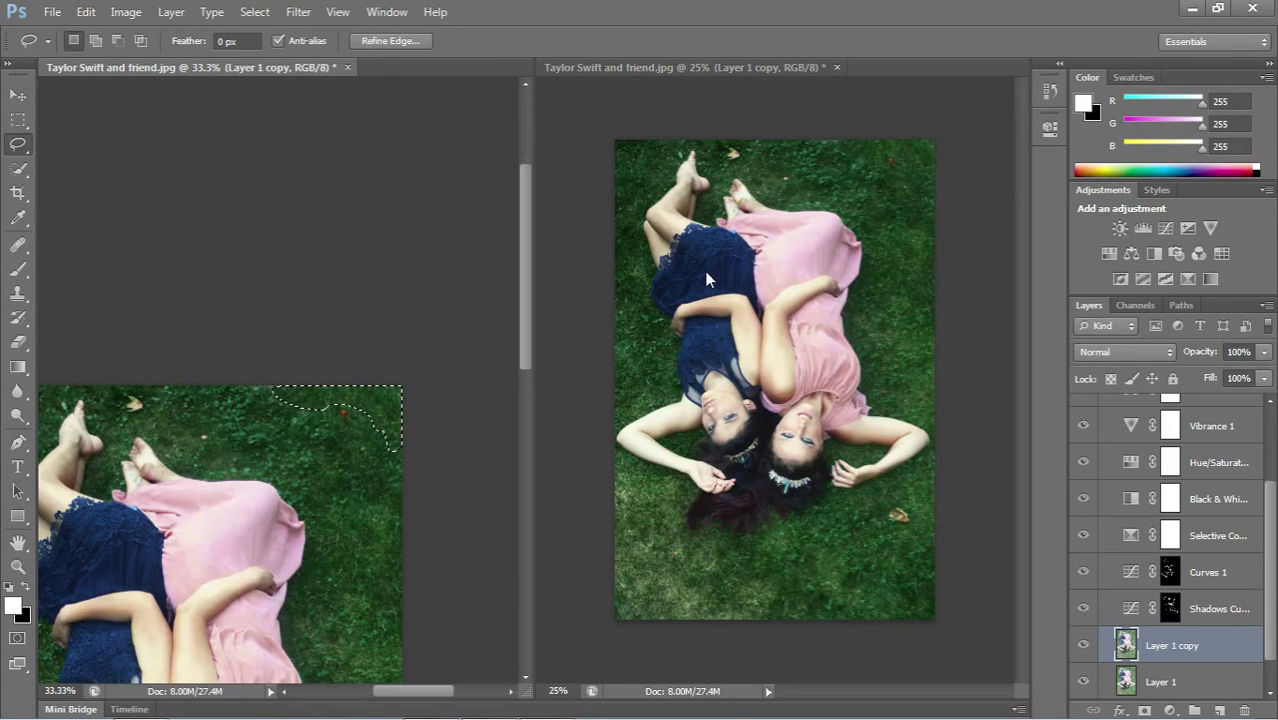
pyautogui.click(366, 465)
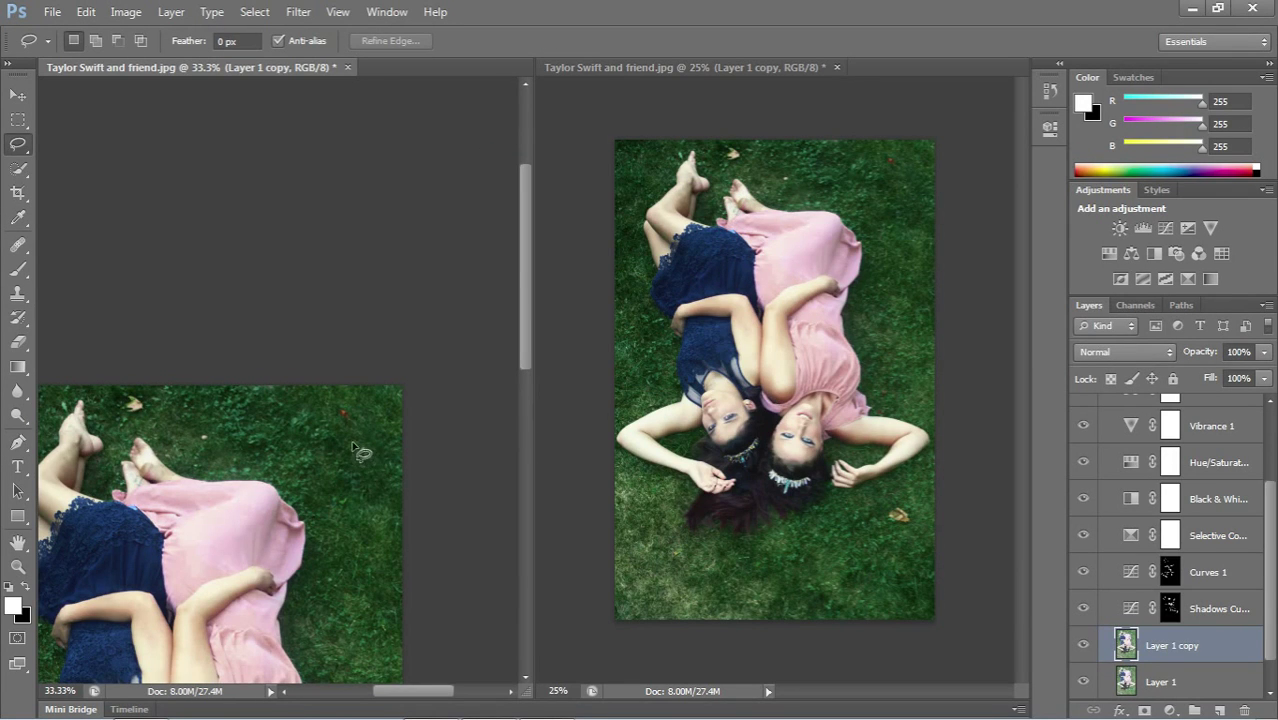
# - Try Lasso selections on the grass at the top edge and in the lower-left corner, dropping each one
pyautogui.moveTo(258, 386)
pyautogui.mouseDown()
pyautogui.moveTo(283, 397)
pyautogui.moveTo(264, 384)
pyautogui.mouseUp()
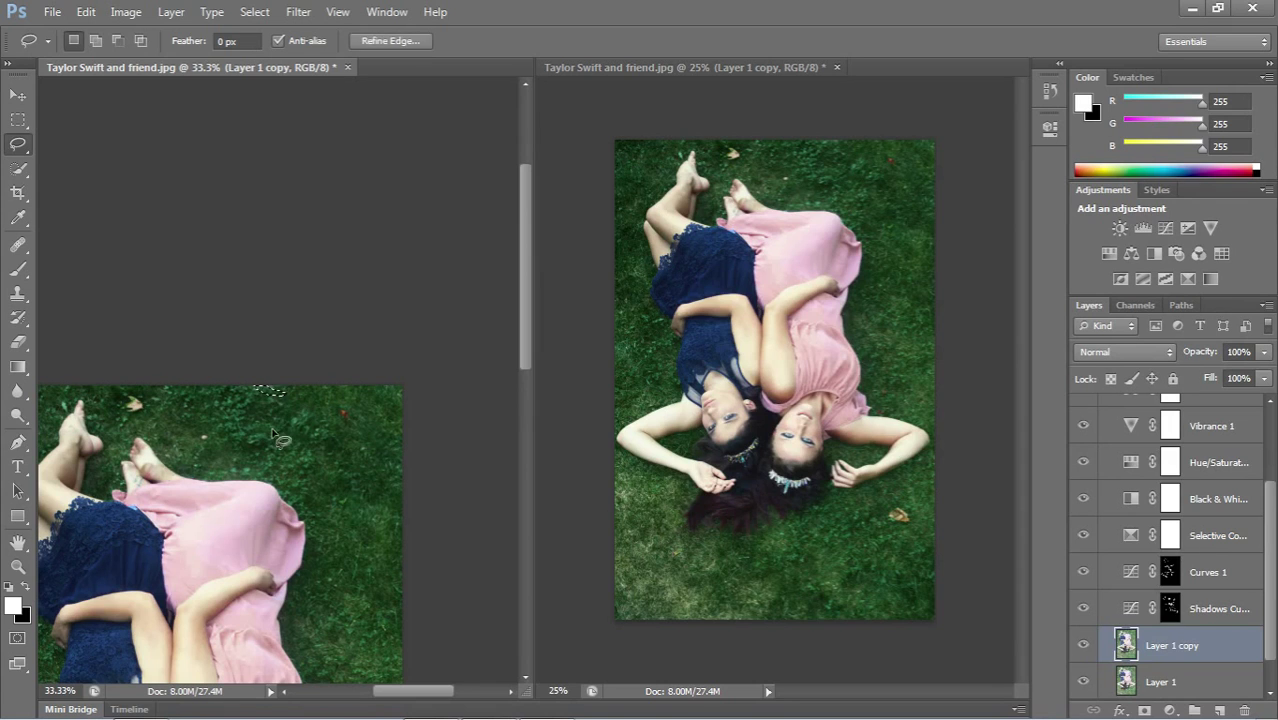
pyautogui.click(297, 443)
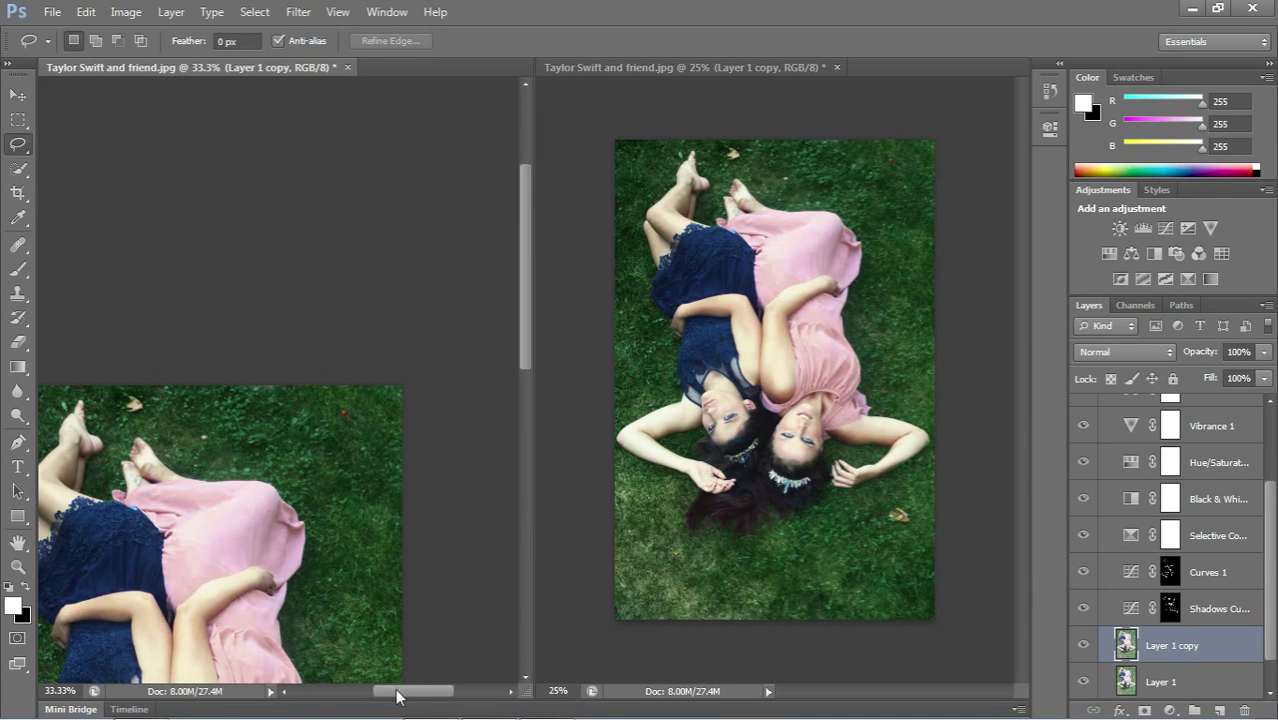
pyautogui.moveTo(396, 696)
pyautogui.mouseDown()
pyautogui.moveTo(340, 695)
pyautogui.moveTo(412, 695)
pyautogui.moveTo(378, 693)
pyautogui.mouseUp()
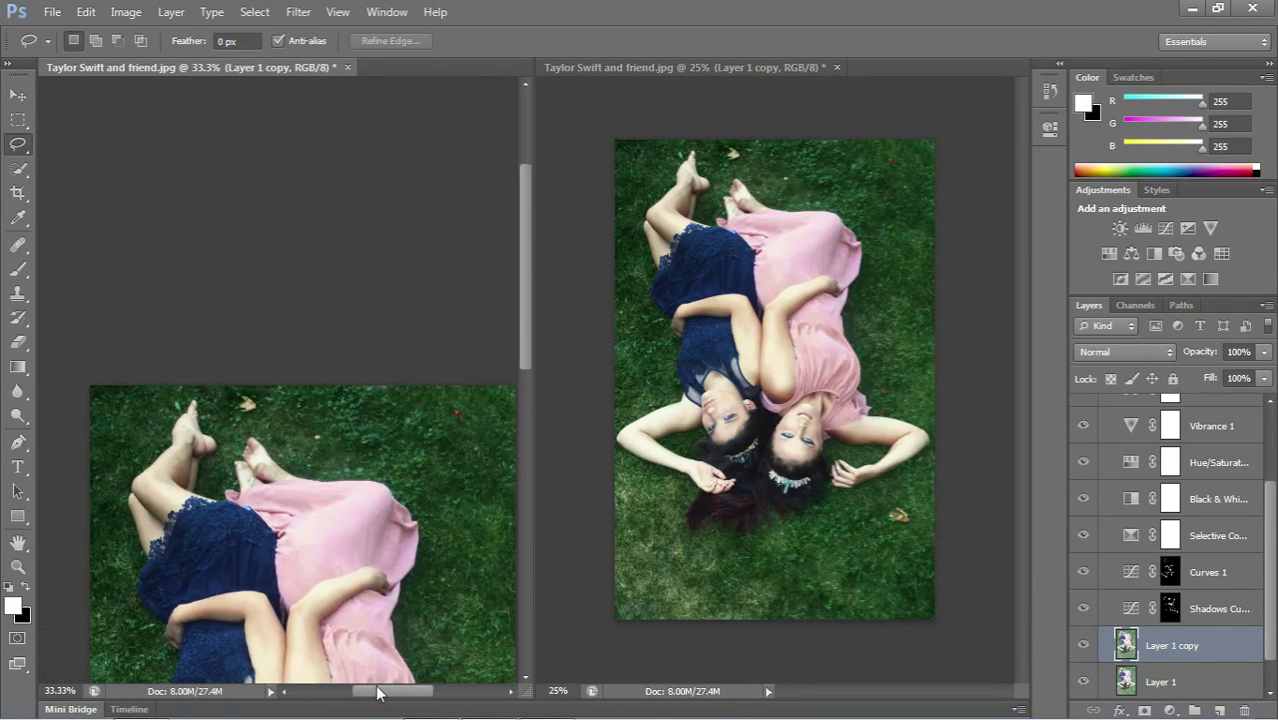
pyautogui.moveTo(522, 350); pyautogui.dragTo(517, 498)
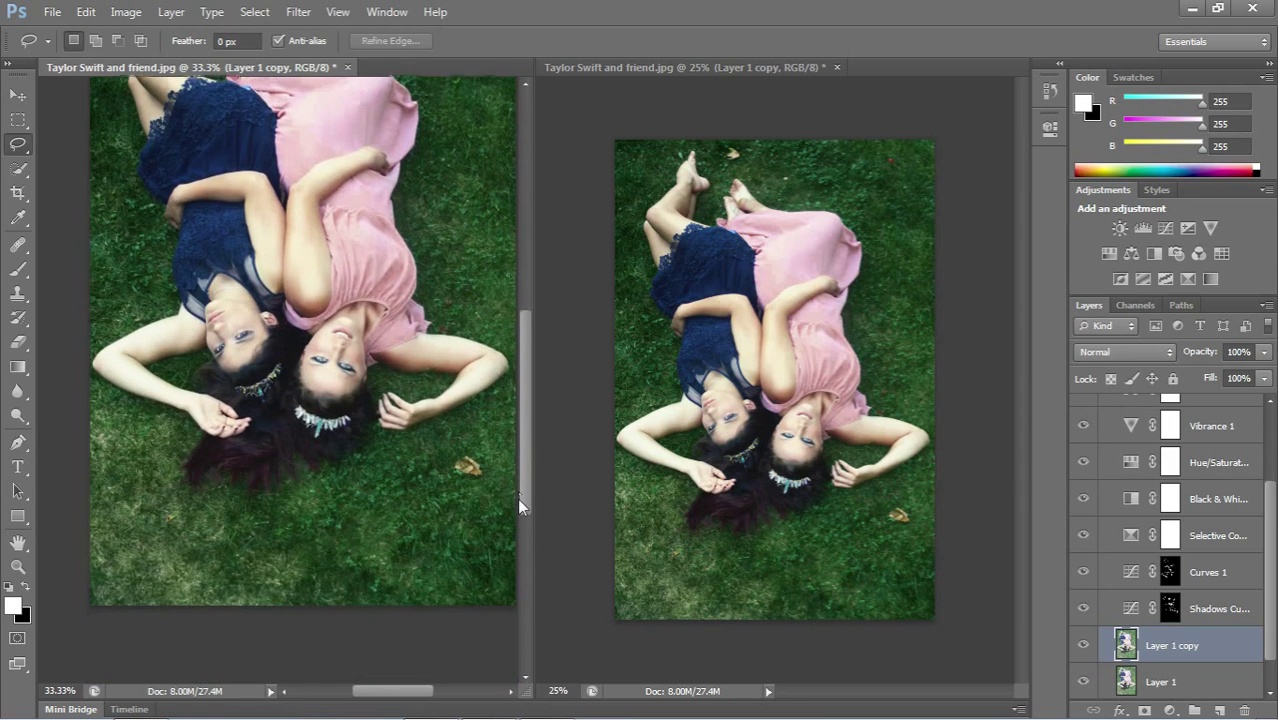
pyautogui.moveTo(88, 580)
pyautogui.mouseDown()
pyautogui.moveTo(191, 587)
pyautogui.moveTo(194, 614)
pyautogui.moveTo(100, 623)
pyautogui.moveTo(90, 594)
pyautogui.mouseUp()
pyautogui.hotkey('ctrl', 'd')
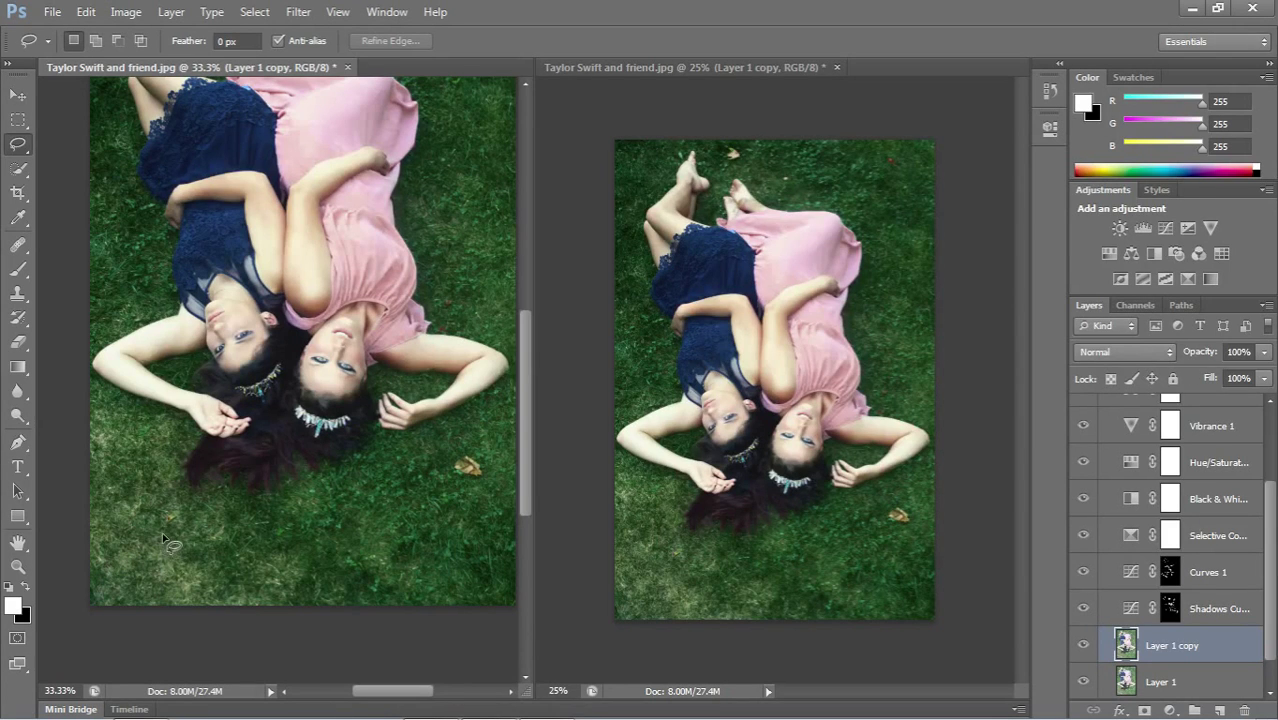
# - Set up the Clone Stamp tool with a 125 px brush for the lower grass
pyautogui.press('s')
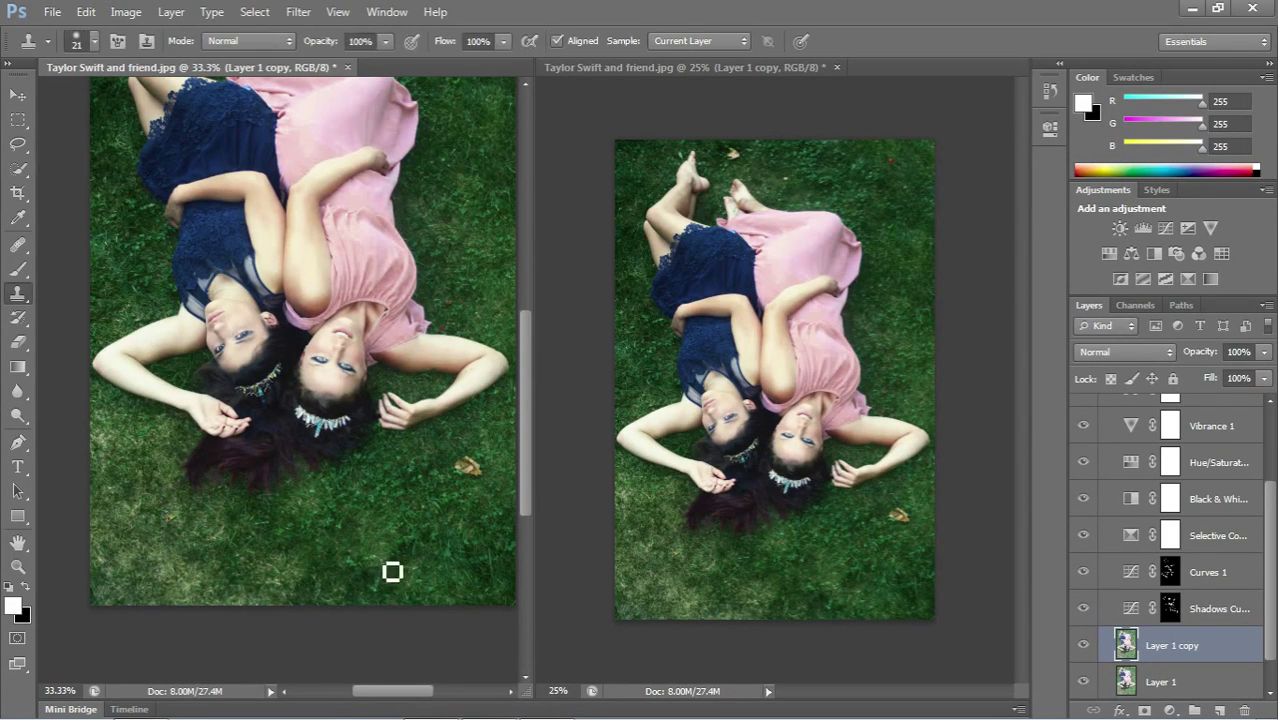
pyautogui.moveTo(404, 695); pyautogui.dragTo(415, 692)
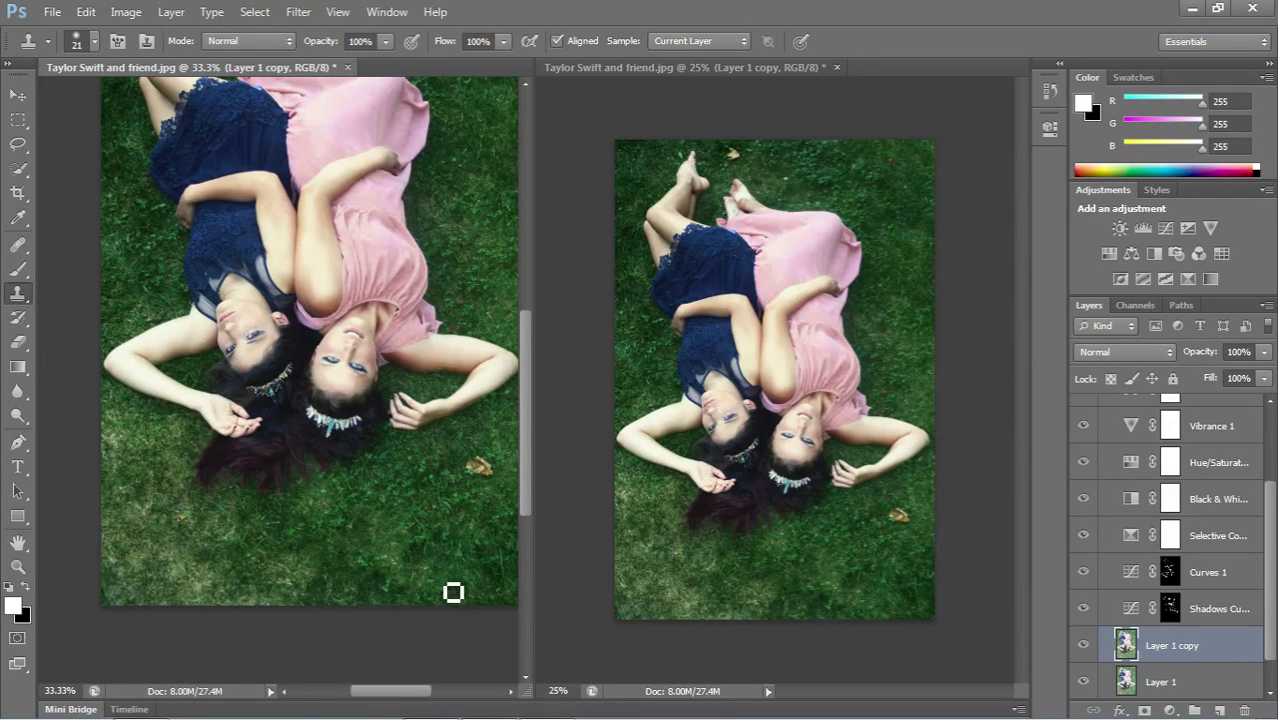
pyautogui.press(']')
pyautogui.press(']')
pyautogui.press(']')
pyautogui.press(']')
pyautogui.press(']')
pyautogui.press(']')
pyautogui.press(']')
pyautogui.press(']')
pyautogui.press(']')
pyautogui.press(']')
pyautogui.press(']')
pyautogui.press(']')
pyautogui.press(']')
pyautogui.press(']')
pyautogui.press('[')
pyautogui.press('[')
pyautogui.moveTo(396, 691)
pyautogui.mouseDown()
pyautogui.moveTo(414, 692)
pyautogui.moveTo(403, 690)
pyautogui.mouseUp()
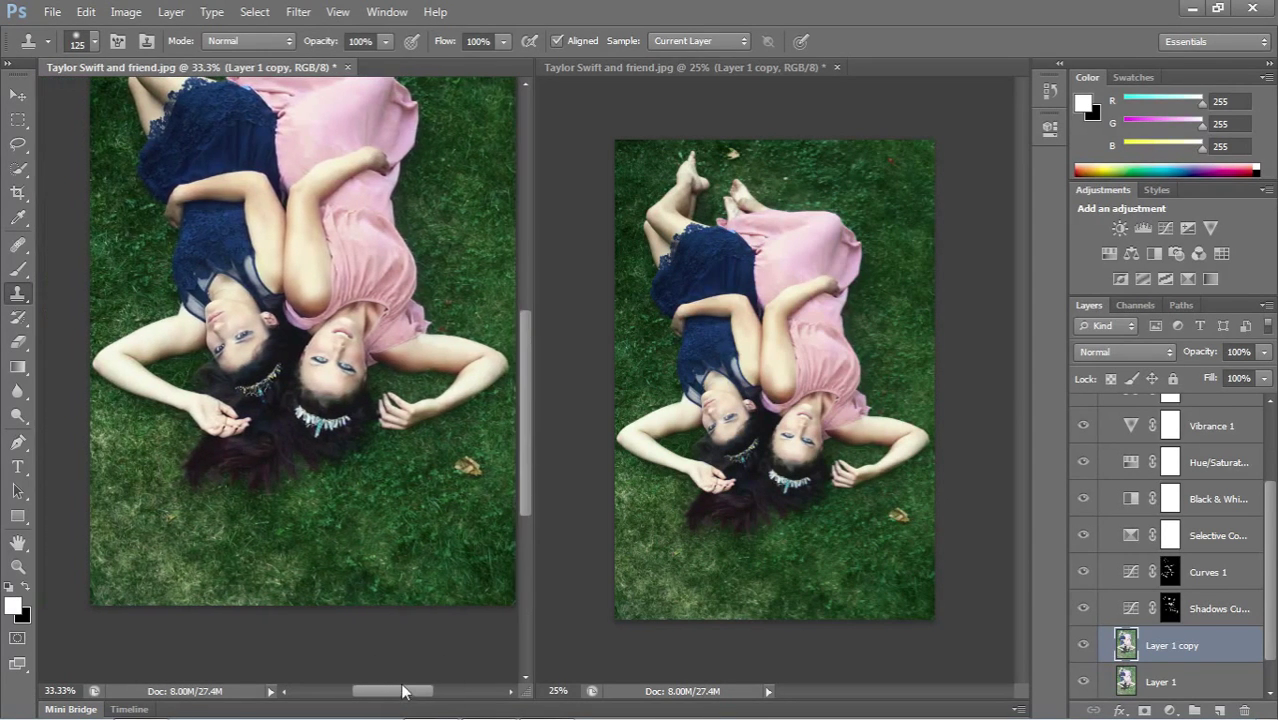
# - With the Healing Brush at 70 px, sample green grass in the lower-right corner and paint over the dry grass at the lower left
pyautogui.press('j')
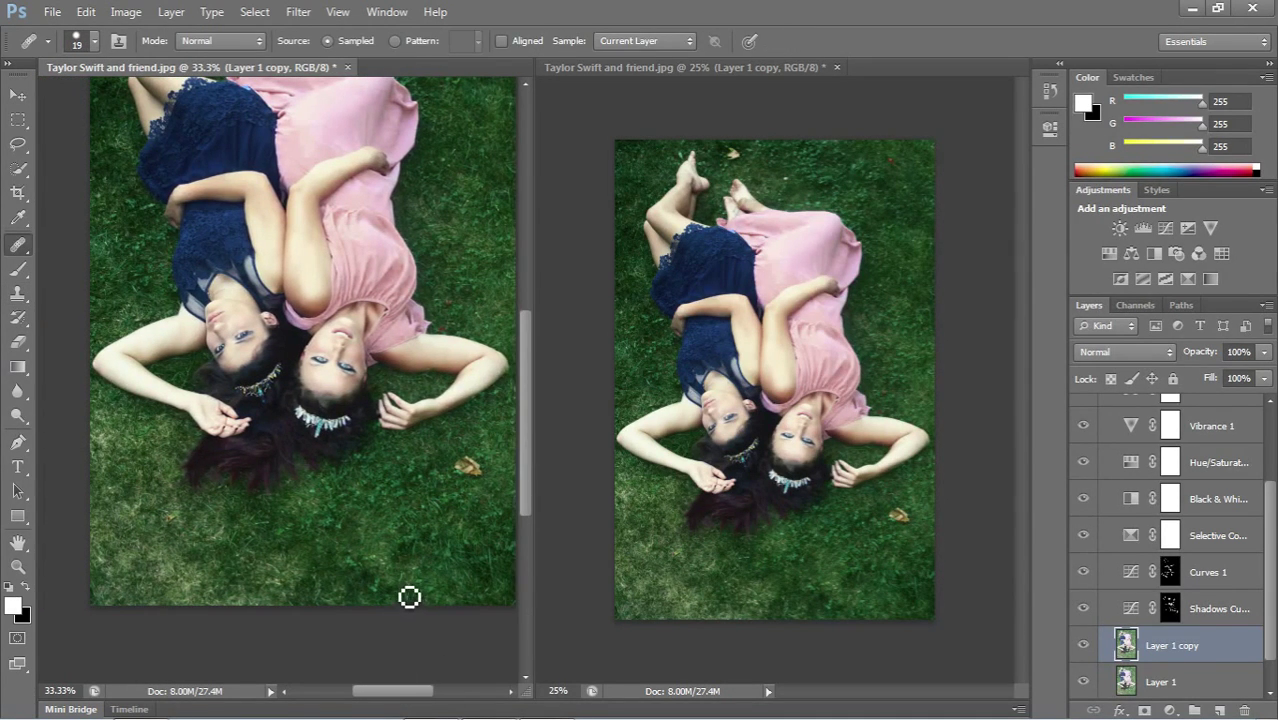
pyautogui.press(']')
pyautogui.press(']')
pyautogui.press(']')
pyautogui.press(']')
pyautogui.press('super')
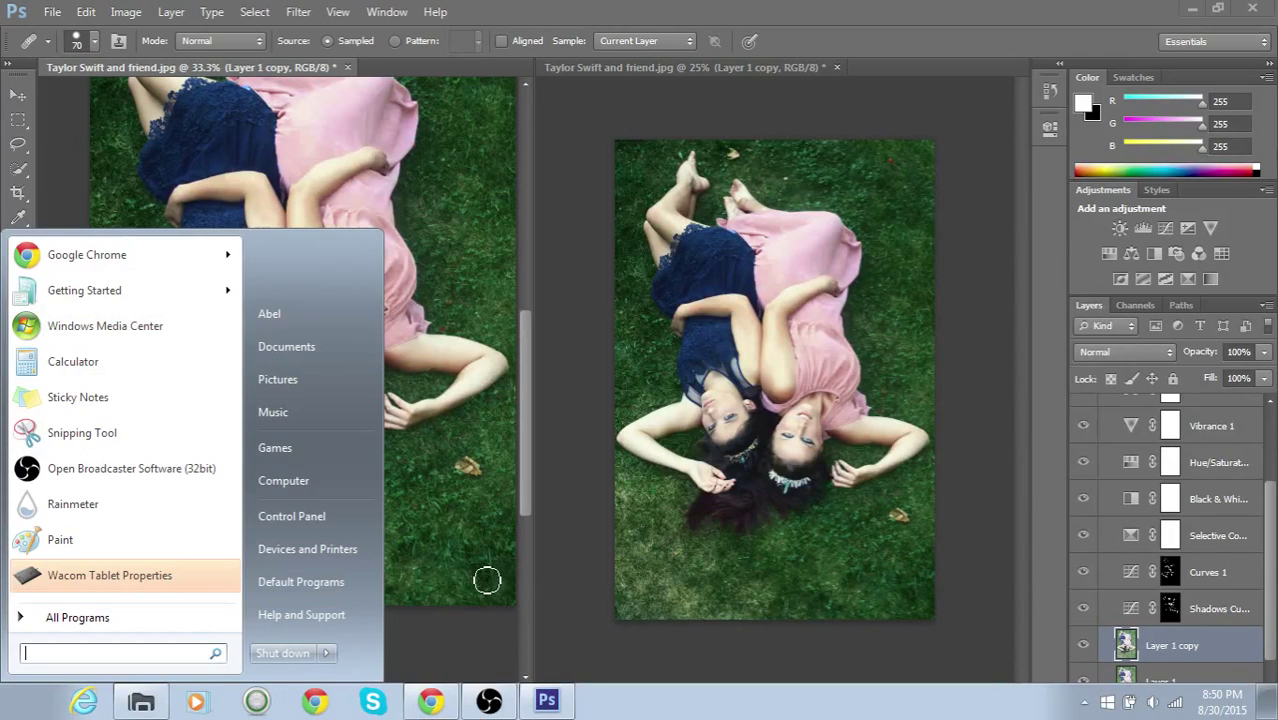
pyautogui.press('super')
pyautogui.keyDown('alt'); pyautogui.click(490, 581); pyautogui.keyUp('alt')
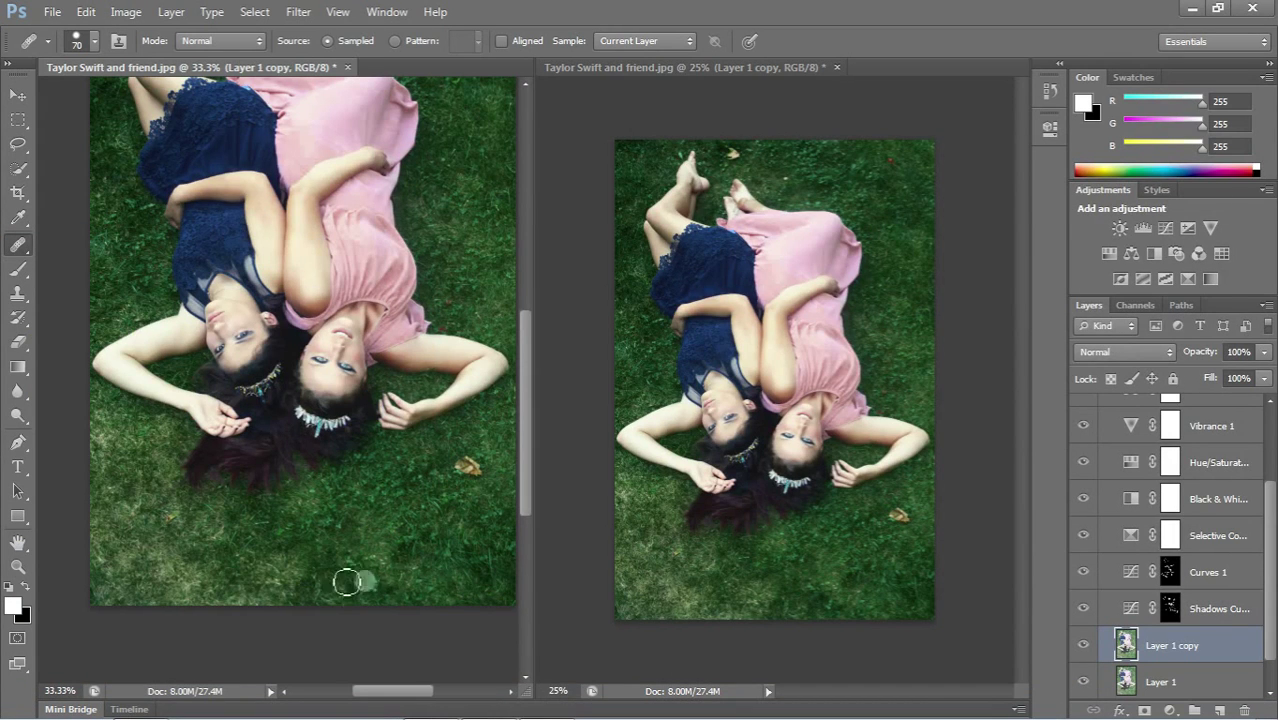
pyautogui.moveTo(126, 589)
pyautogui.mouseDown()
pyautogui.moveTo(225, 611)
pyautogui.moveTo(155, 597)
pyautogui.moveTo(125, 546)
pyautogui.moveTo(110, 550)
pyautogui.moveTo(107, 574)
pyautogui.moveTo(126, 576)
pyautogui.moveTo(110, 566)
pyautogui.moveTo(108, 537)
pyautogui.moveTo(99, 573)
pyautogui.moveTo(100, 554)
pyautogui.moveTo(119, 549)
pyautogui.moveTo(143, 550)
pyautogui.moveTo(145, 563)
pyautogui.moveTo(123, 529)
pyautogui.moveTo(135, 542)
pyautogui.moveTo(174, 522)
pyautogui.moveTo(144, 603)
pyautogui.moveTo(163, 548)
pyautogui.moveTo(159, 590)
pyautogui.moveTo(196, 593)
pyautogui.moveTo(146, 604)
pyautogui.moveTo(180, 593)
pyautogui.moveTo(134, 568)
pyautogui.moveTo(106, 583)
pyautogui.moveTo(120, 548)
pyautogui.moveTo(179, 543)
pyautogui.moveTo(201, 556)
pyautogui.moveTo(179, 572)
pyautogui.moveTo(199, 569)
pyautogui.moveTo(195, 580)
pyautogui.moveTo(336, 540)
pyautogui.moveTo(174, 600)
pyautogui.moveTo(277, 593)
pyautogui.moveTo(237, 565)
pyautogui.moveTo(262, 588)
pyautogui.mouseUp()
# - Resample green grass below the orange leaf and heal more of the dry patch in the lower-left corner
pyautogui.keyDown('alt'); pyautogui.click(443, 520); pyautogui.keyUp('alt')
pyautogui.moveTo(406, 682); pyautogui.dragTo(411, 697)
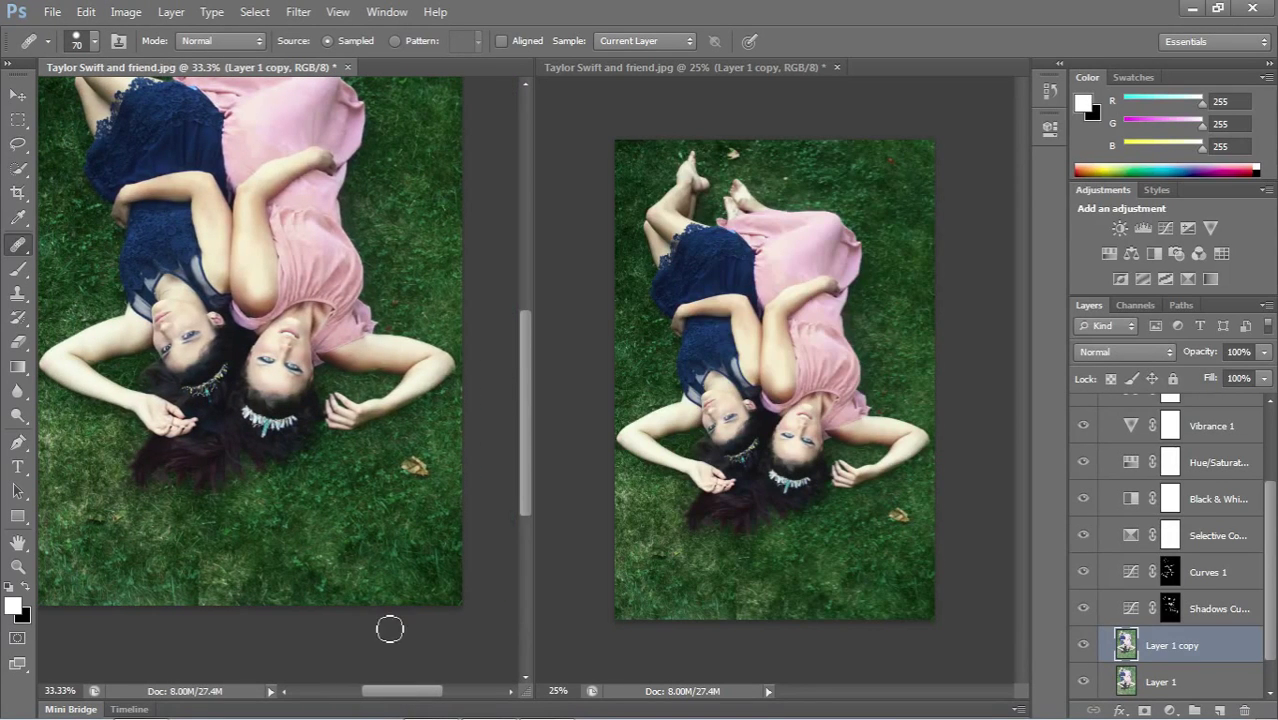
pyautogui.keyDown('alt'); pyautogui.click(431, 565); pyautogui.keyUp('alt')
pyautogui.moveTo(116, 582)
pyautogui.mouseDown()
pyautogui.moveTo(76, 560)
pyautogui.moveTo(74, 576)
pyautogui.moveTo(62, 523)
pyautogui.moveTo(82, 509)
pyautogui.moveTo(132, 549)
pyautogui.moveTo(114, 519)
pyautogui.moveTo(107, 548)
pyautogui.moveTo(148, 564)
pyautogui.mouseUp()
# - Undo the Healing Brush strokes on the lower-left grass, stepping back to the earlier Lasso selection in the corner
pyautogui.moveTo(407, 693)
pyautogui.mouseDown()
pyautogui.moveTo(371, 683)
pyautogui.moveTo(401, 683)
pyautogui.mouseUp()
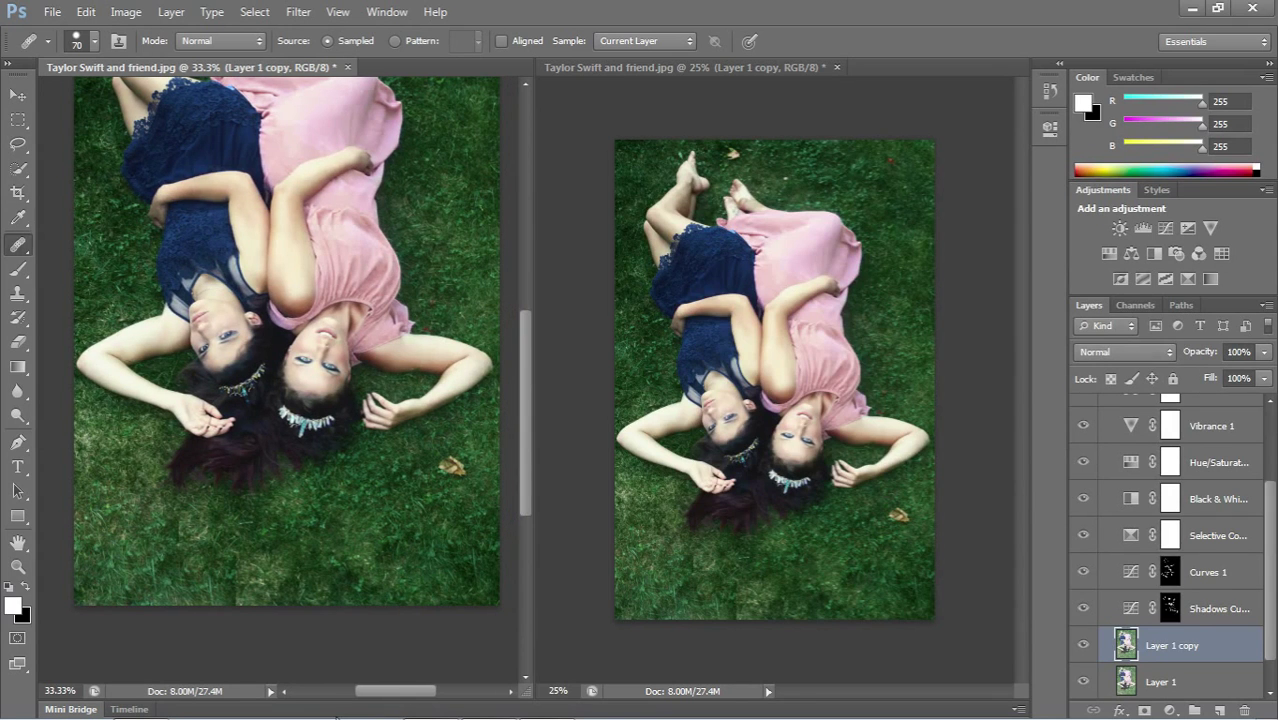
pyautogui.hotkey('ctrl', '+')
pyautogui.hotkey('ctrl', '+')
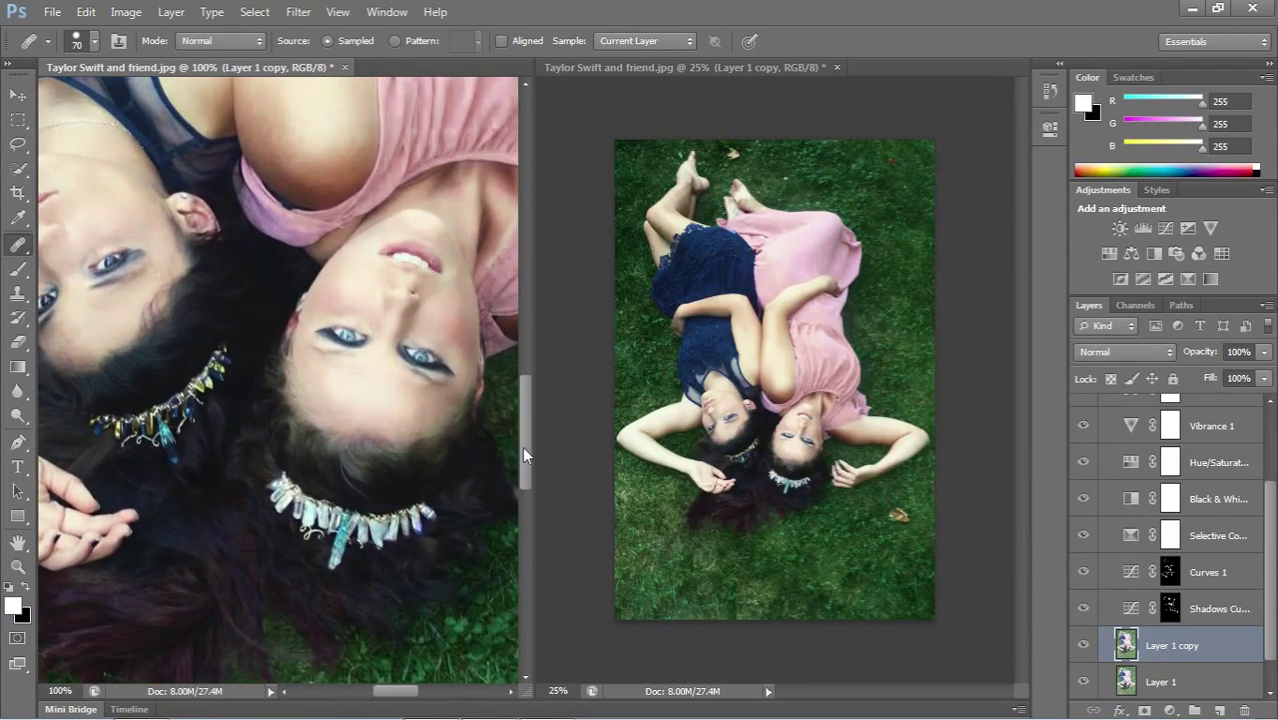
pyautogui.moveTo(522, 446); pyautogui.dragTo(507, 534)
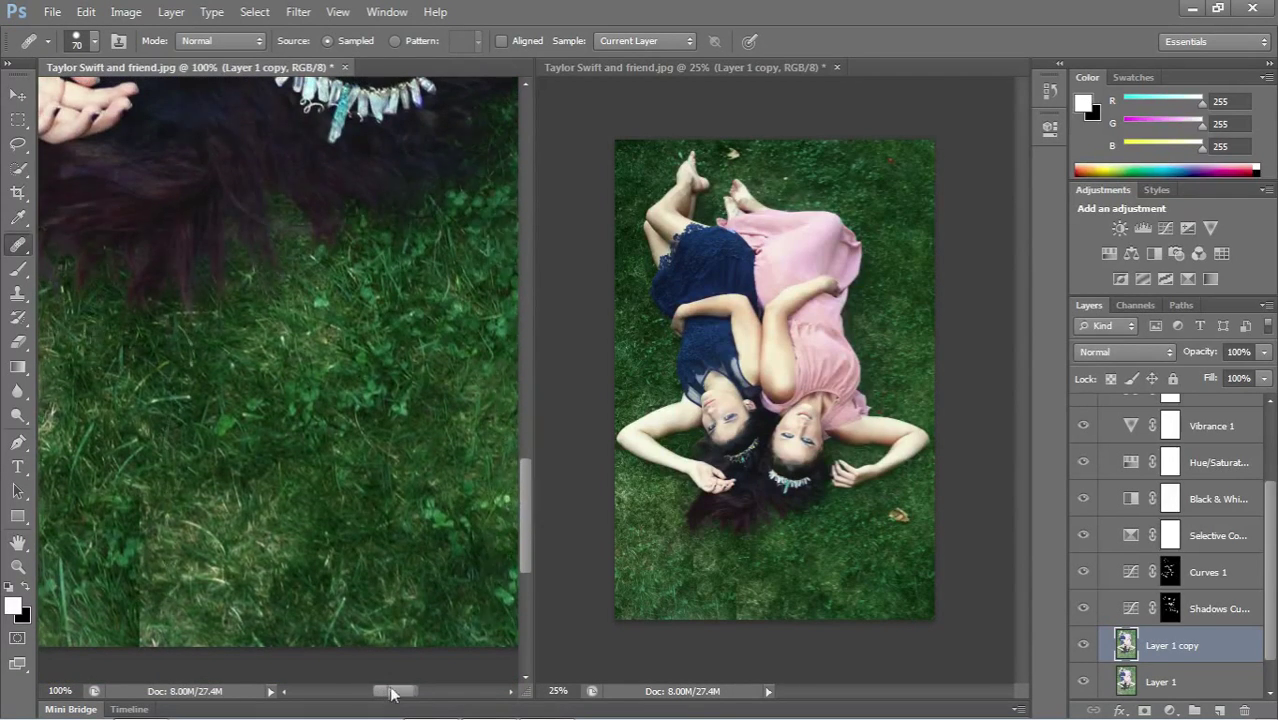
pyautogui.moveTo(385, 690); pyautogui.dragTo(362, 690)
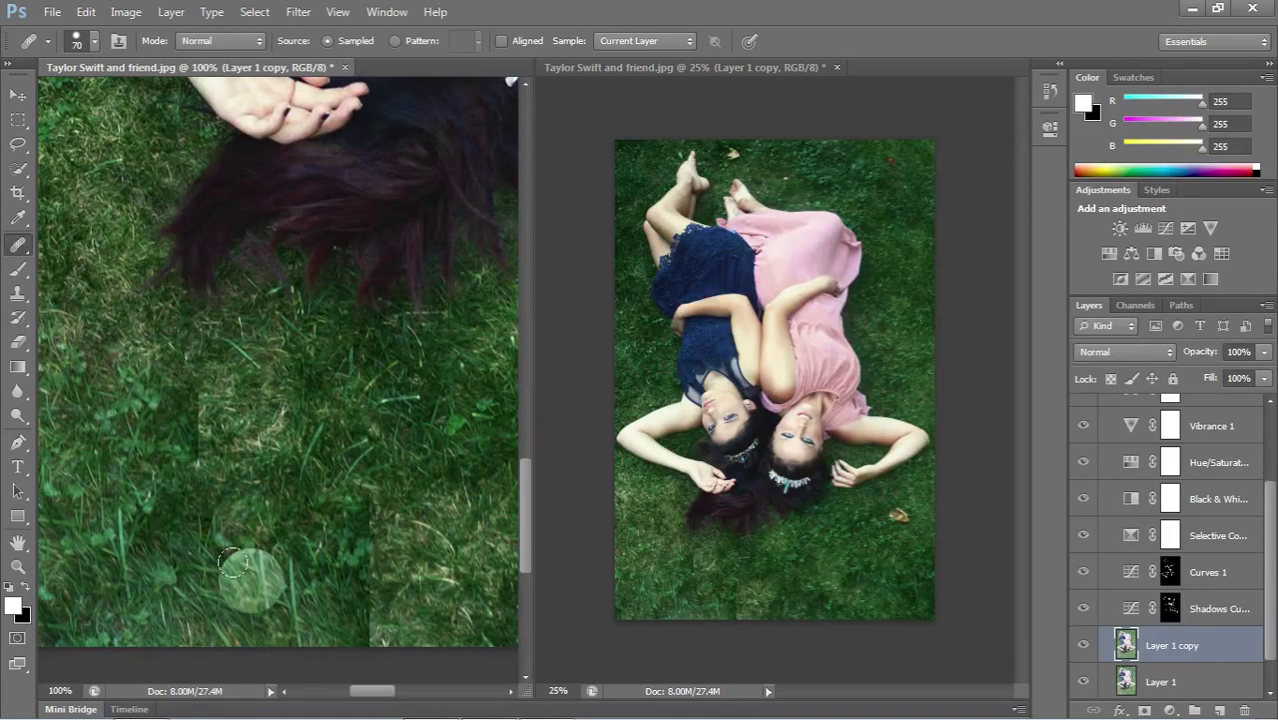
pyautogui.click(86, 11)
pyautogui.click(107, 66)
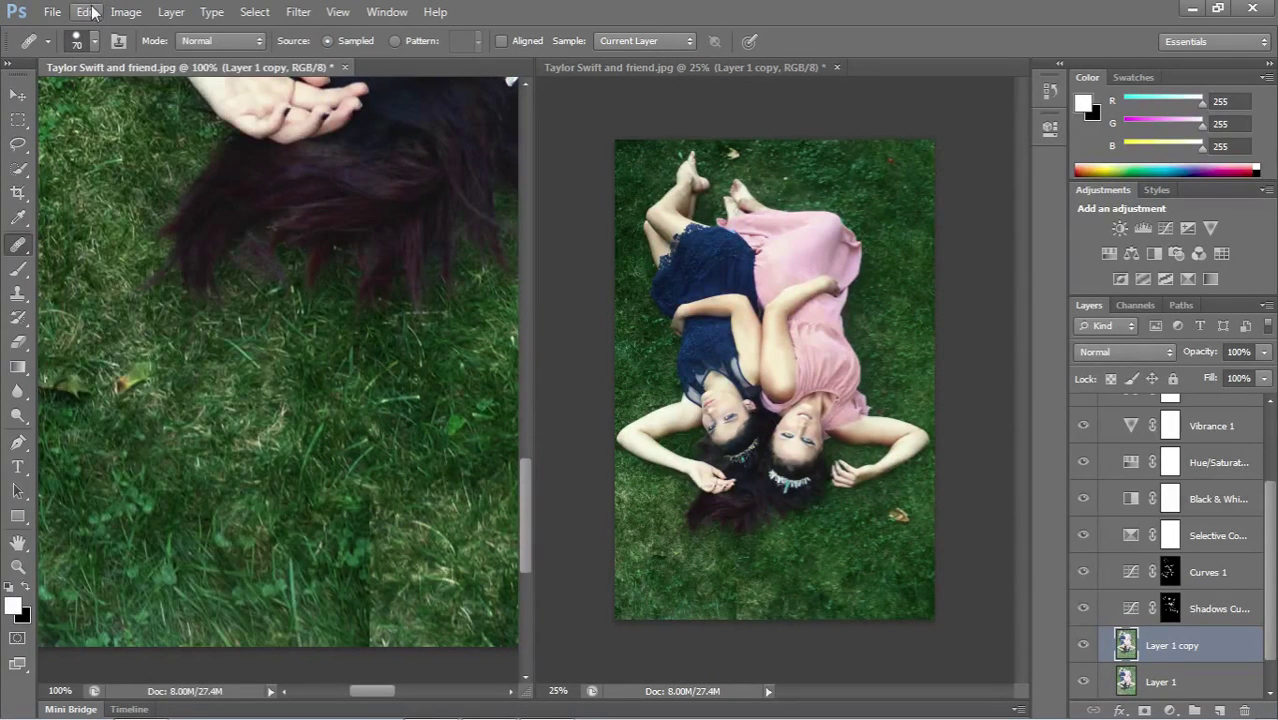
pyautogui.click(88, 11)
pyautogui.click(107, 66)
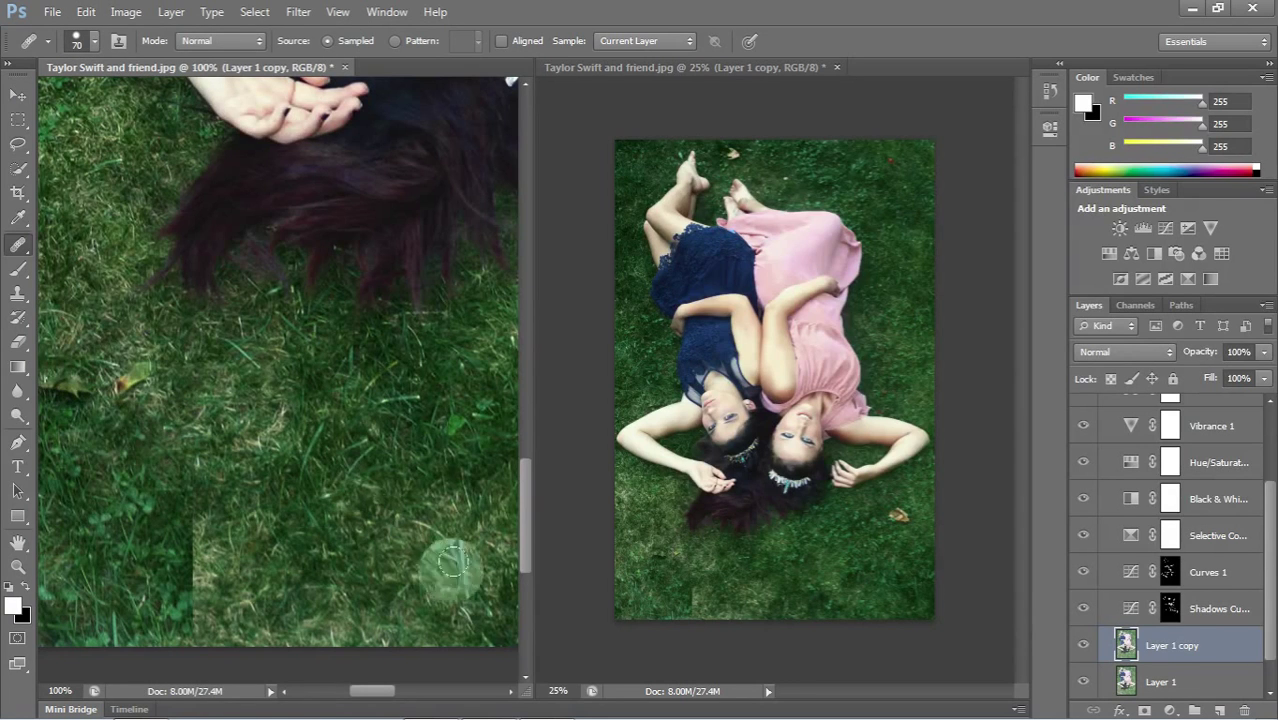
pyautogui.hotkey('ctrl', '-')
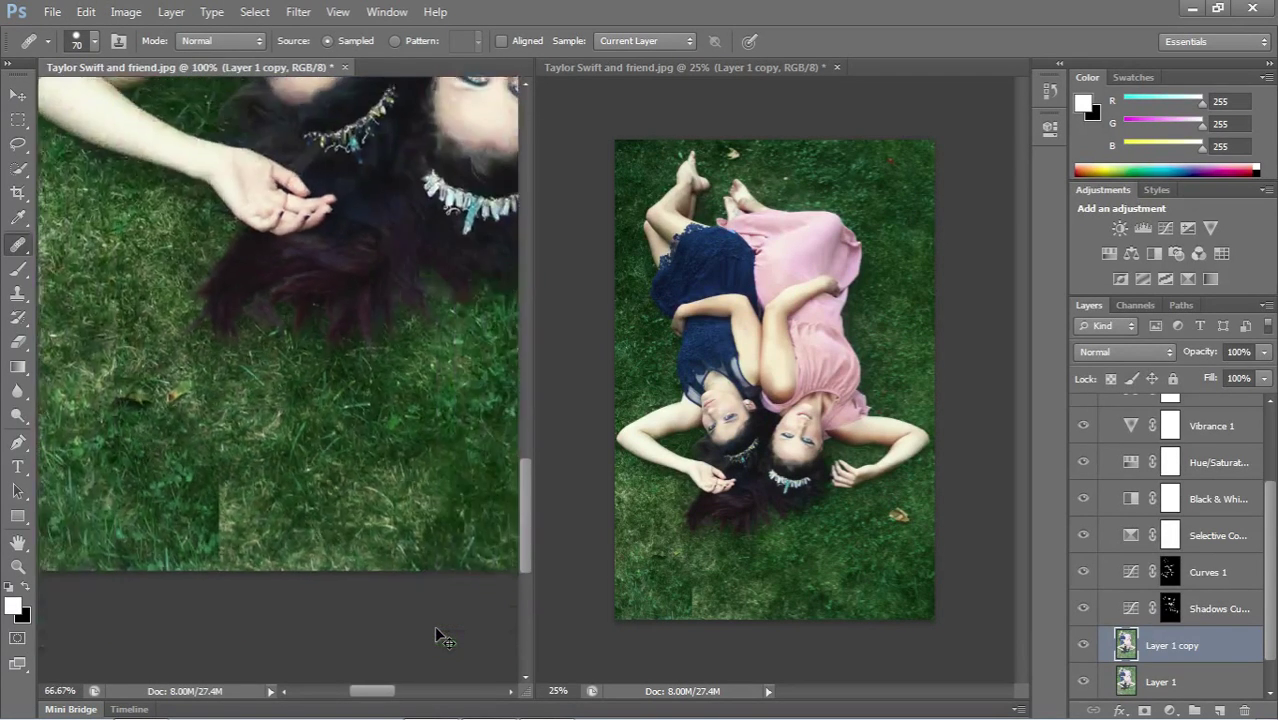
pyautogui.hotkey('ctrl', '-')
pyautogui.hotkey('ctrl', '-')
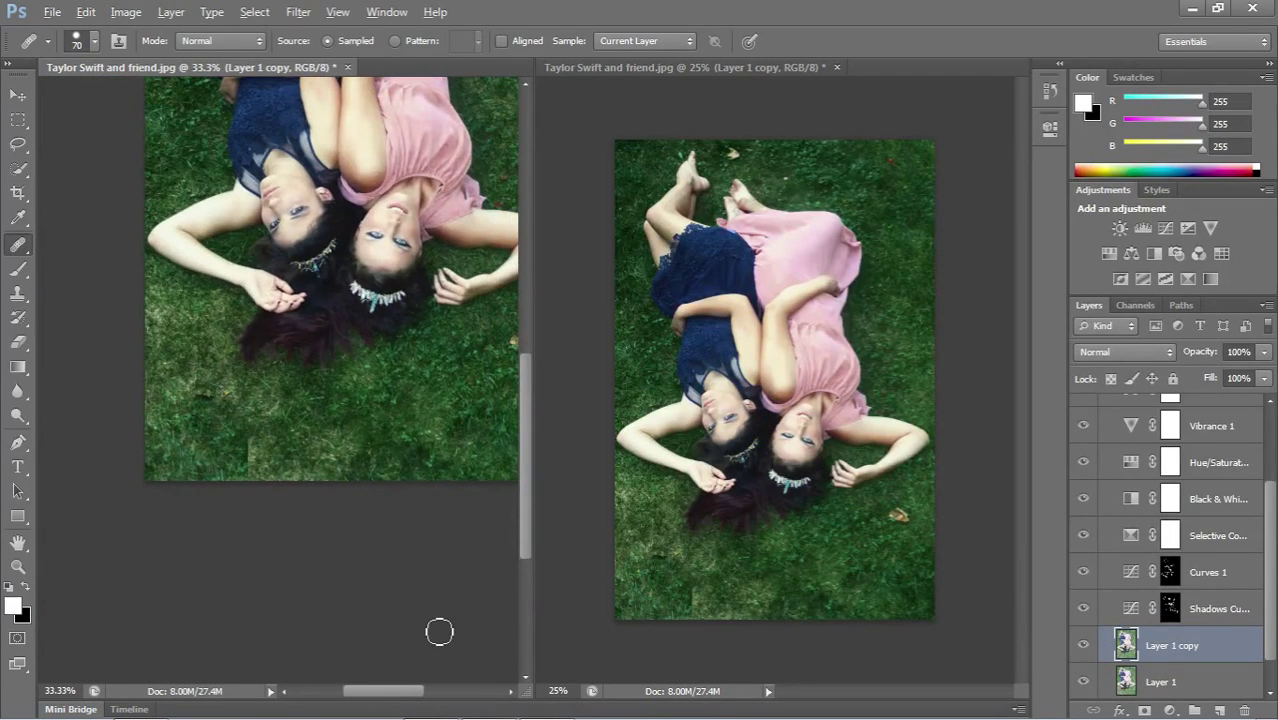
pyautogui.hotkey('ctrl', 'alt', 'z')
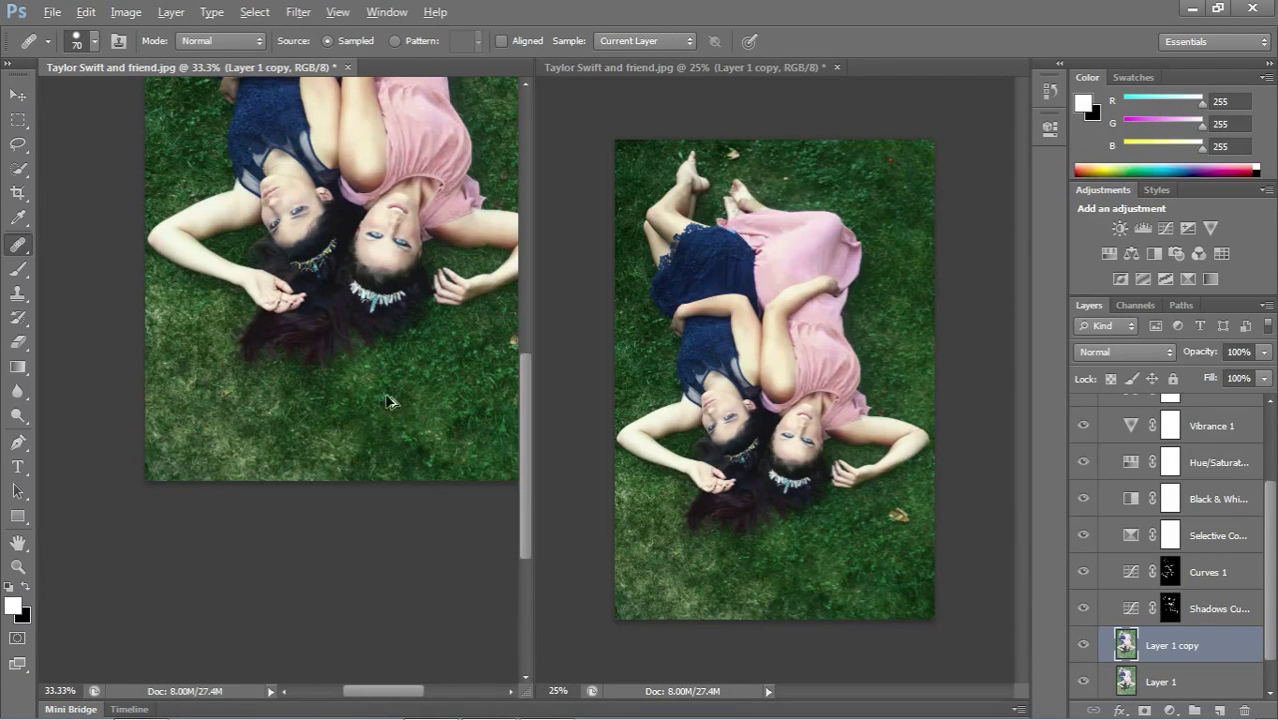
pyautogui.hotkey('ctrl', 'alt', 'z')
# - Select the dry lower-left grass with Quick Selection, fill it using Content-Aware at 100% opacity, and deselect
pyautogui.click(18, 120)
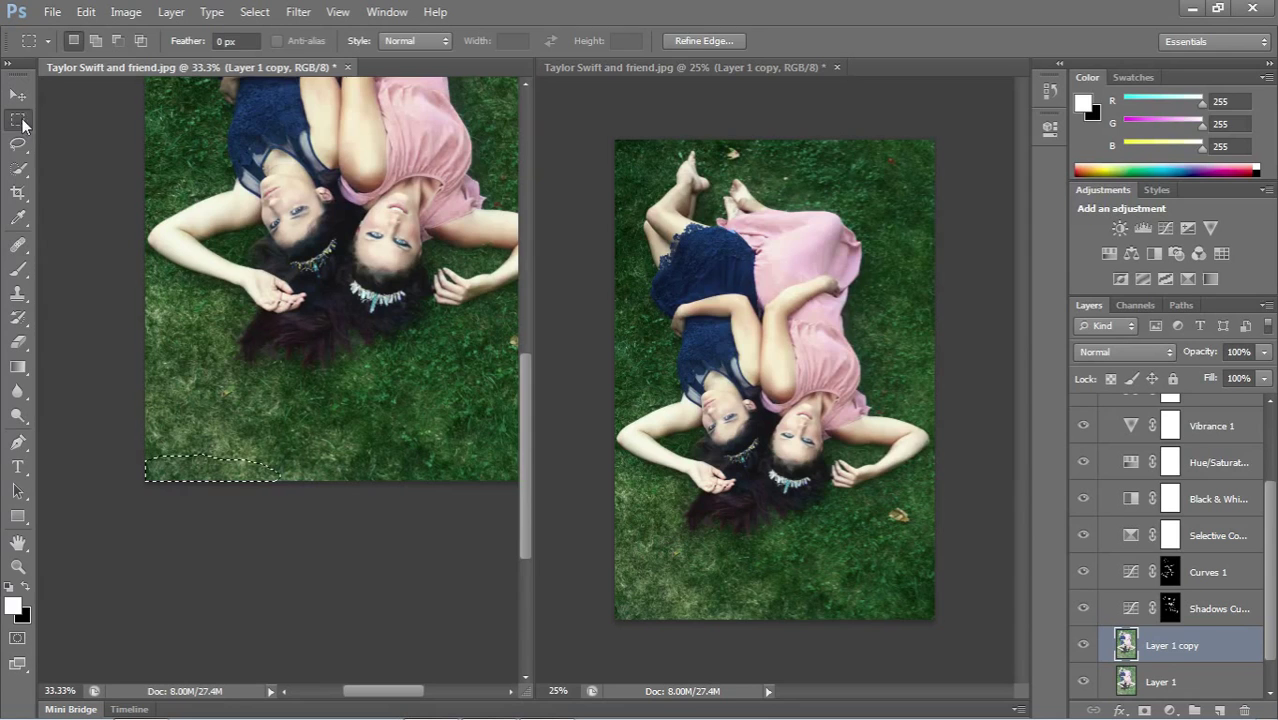
pyautogui.click(18, 170)
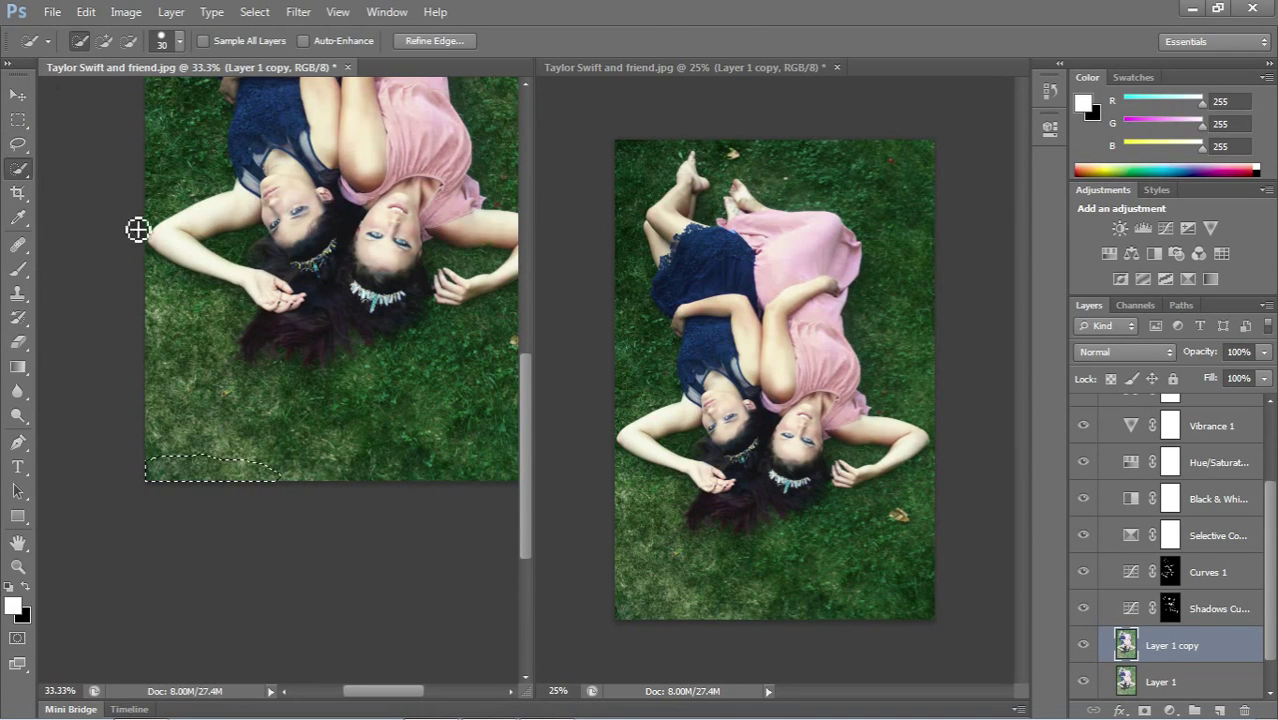
pyautogui.moveTo(156, 380)
pyautogui.mouseDown()
pyautogui.moveTo(211, 405)
pyautogui.moveTo(229, 456)
pyautogui.mouseUp()
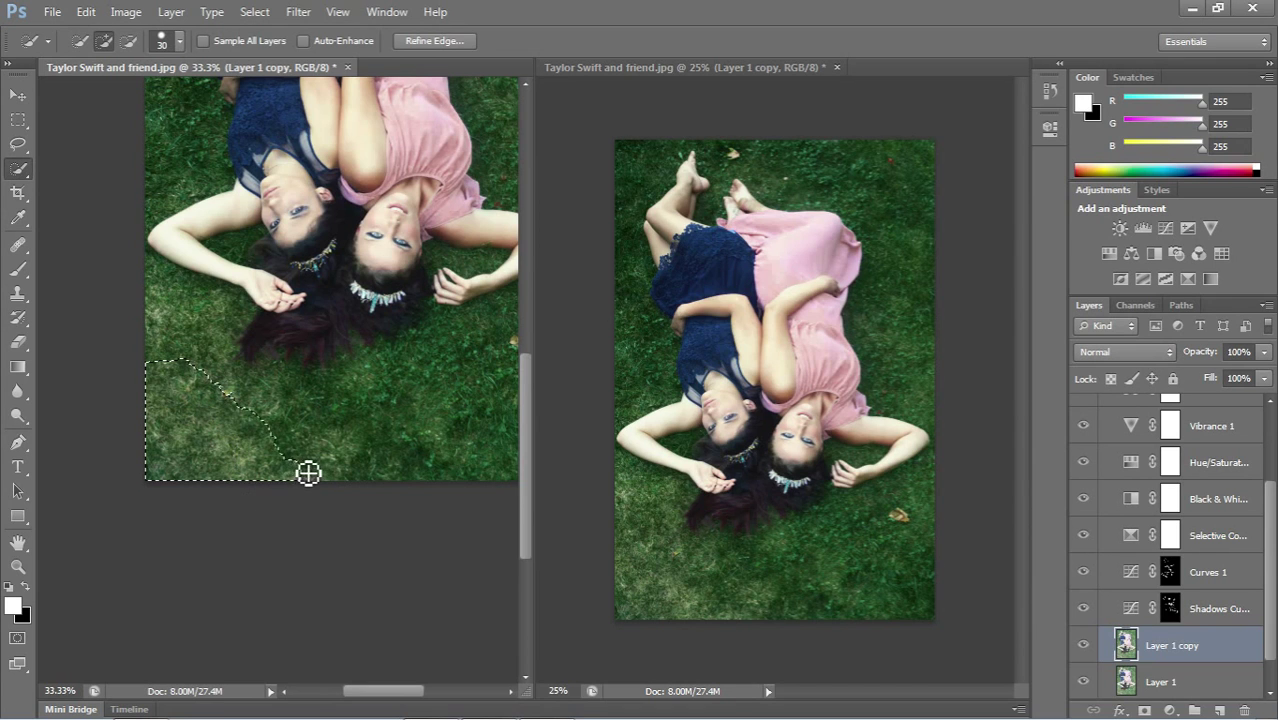
pyautogui.moveTo(308, 473); pyautogui.dragTo(374, 491)
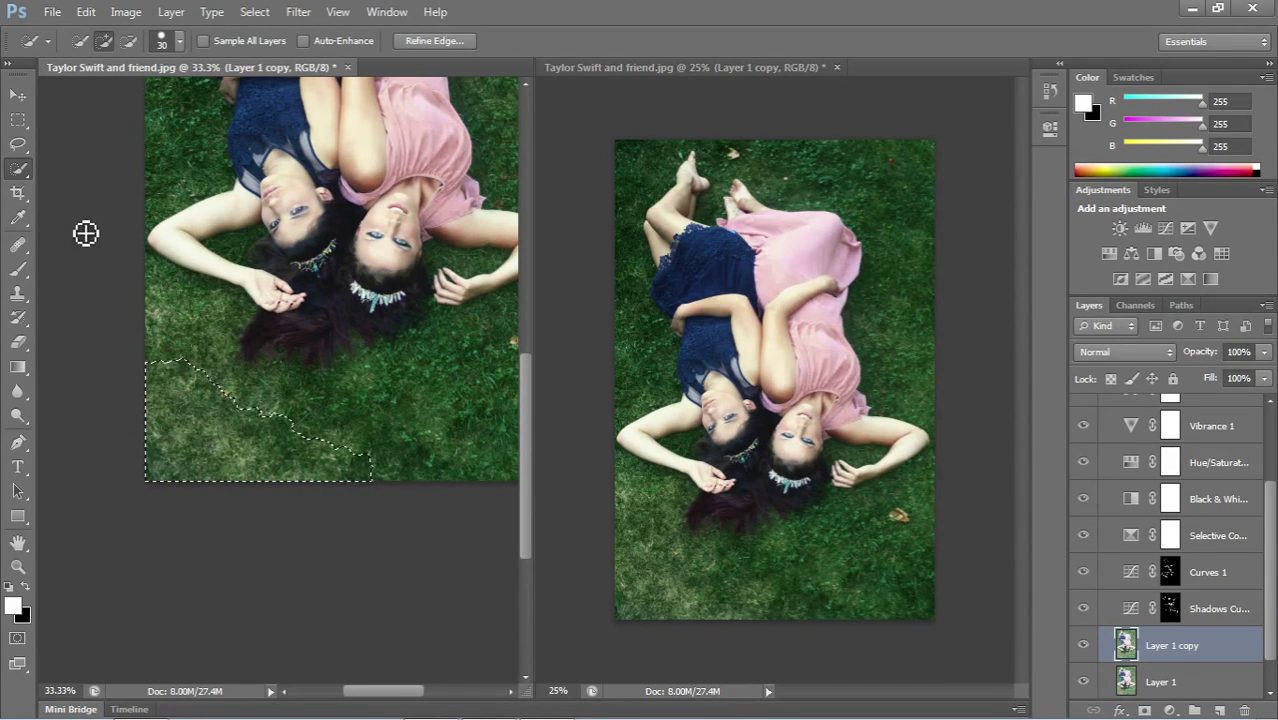
pyautogui.click(86, 11)
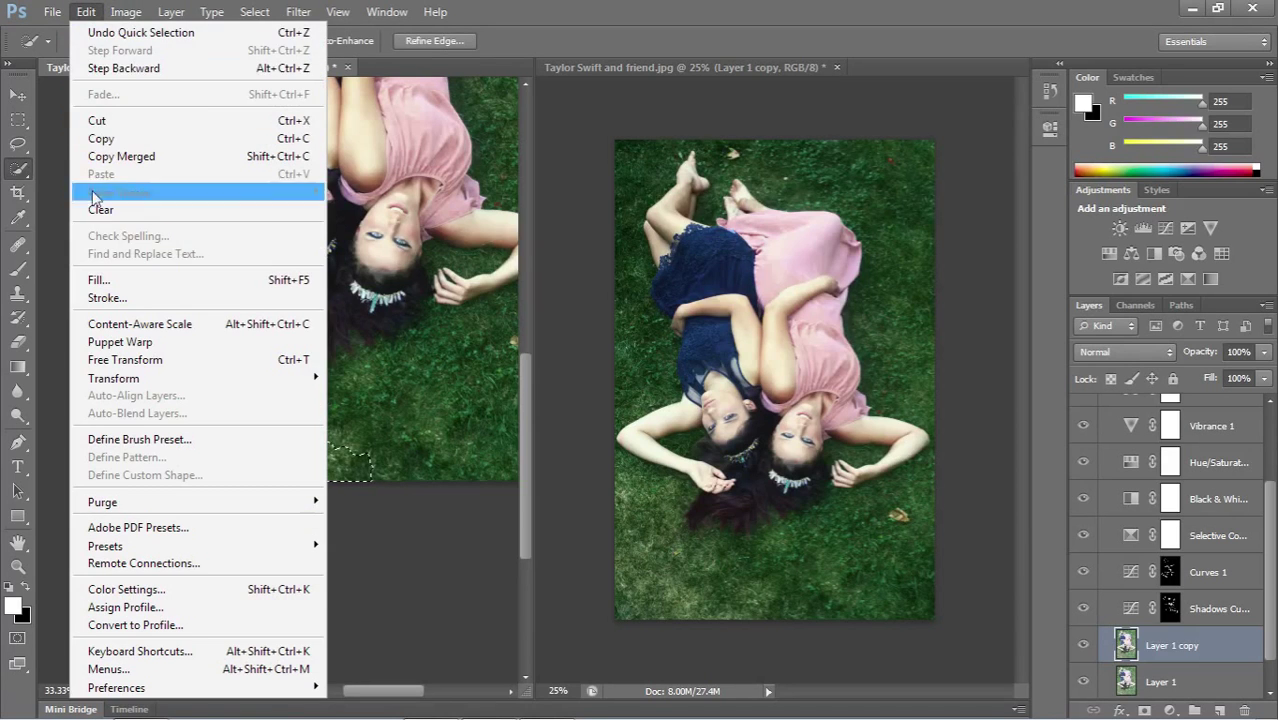
pyautogui.click(106, 281)
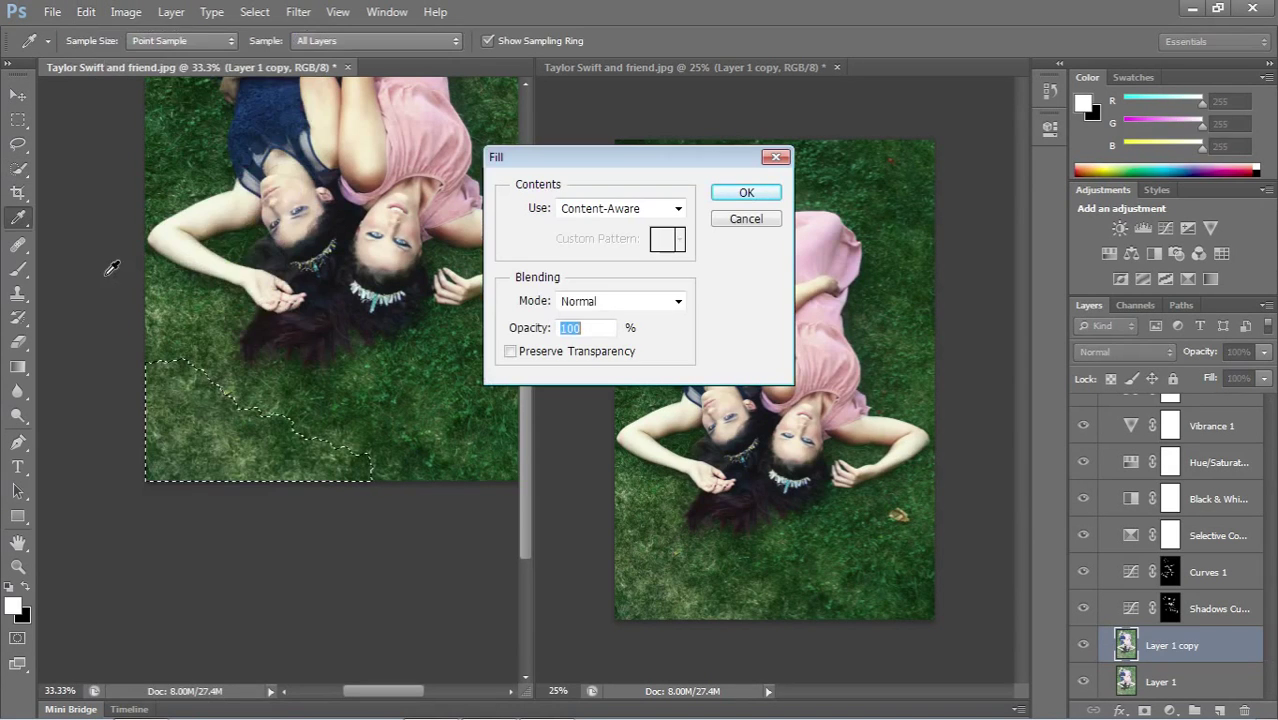
pyautogui.click(746, 193)
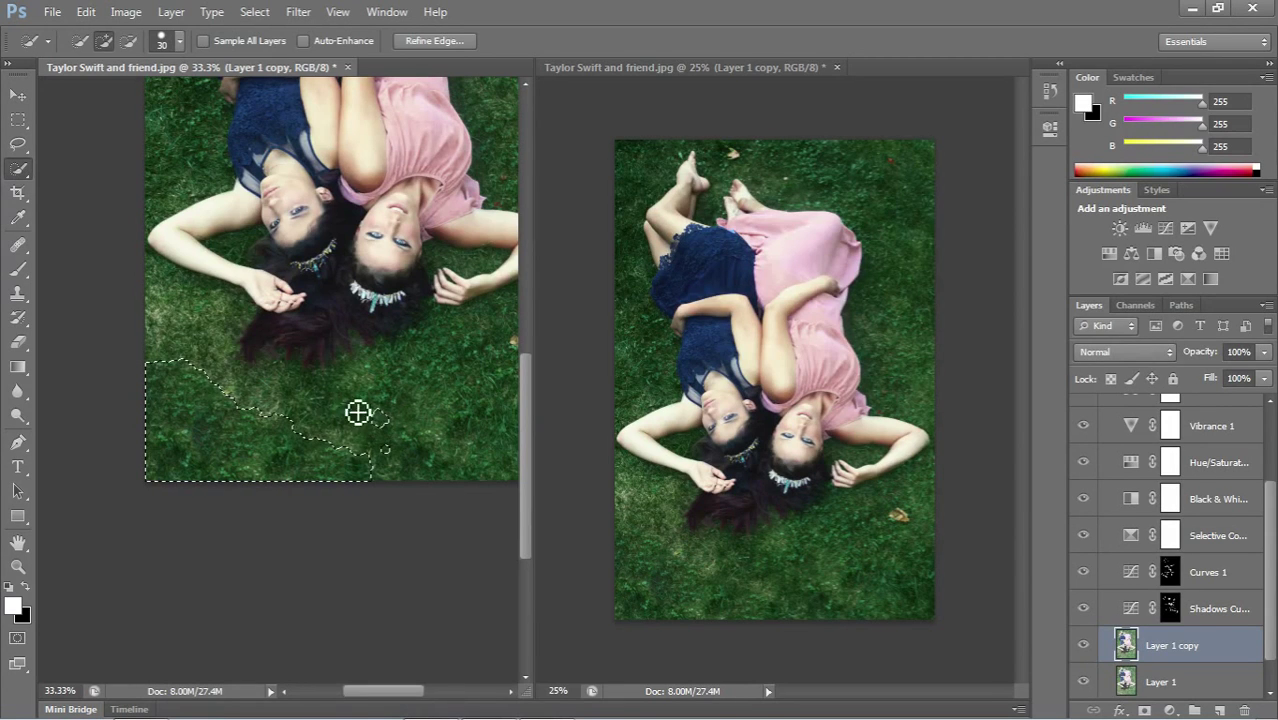
pyautogui.click(18, 119)
pyautogui.click(98, 242)
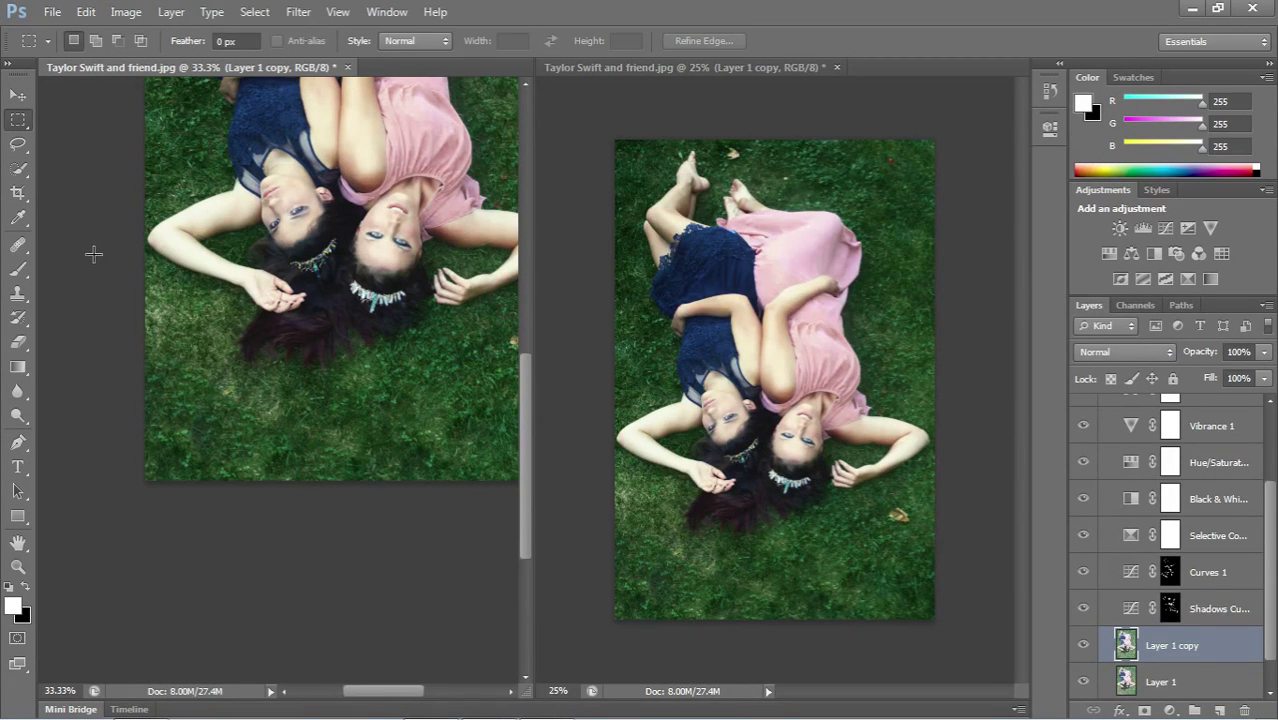
# - Examine the filled grass below the women's hair at several magnifications for remaining pale patches
pyautogui.hotkey('ctrl', '+')
pyautogui.hotkey('ctrl', '+')
pyautogui.hotkey('ctrl', '+')
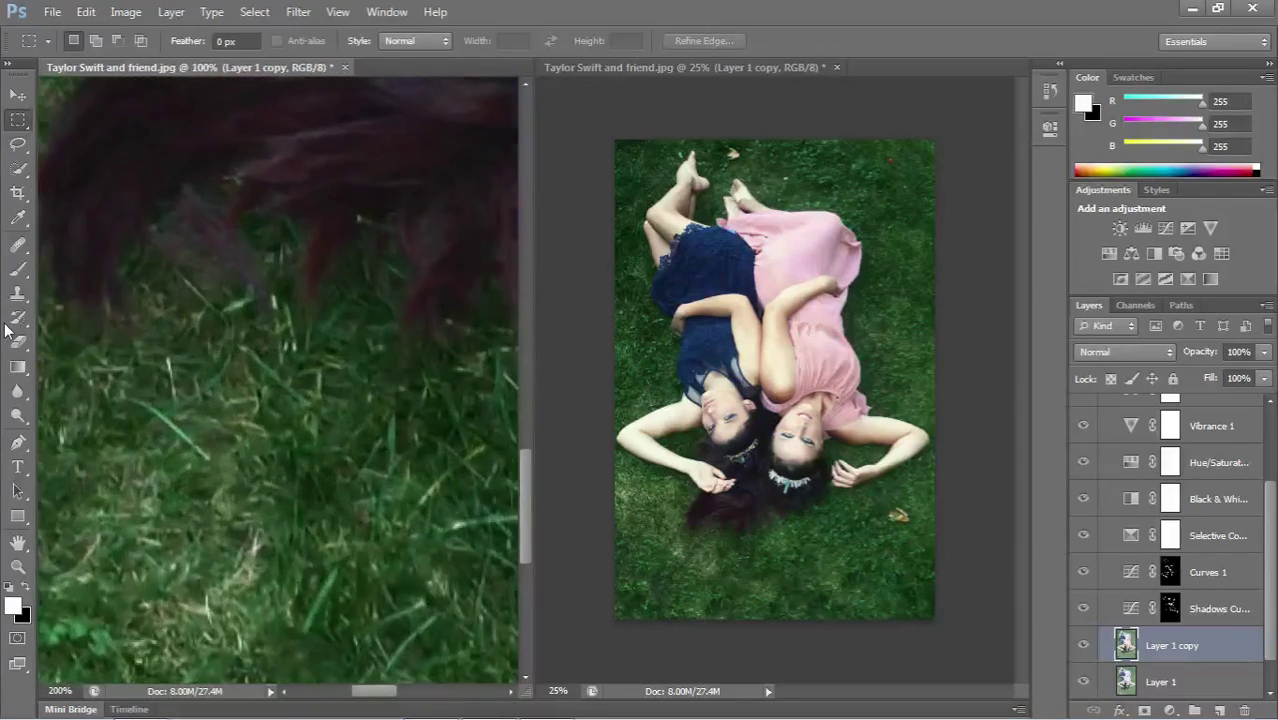
pyautogui.hotkey('ctrl', '-')
pyautogui.hotkey('ctrl', '-')
pyautogui.hotkey('ctrl', '-')
pyautogui.hotkey('ctrl', '-')
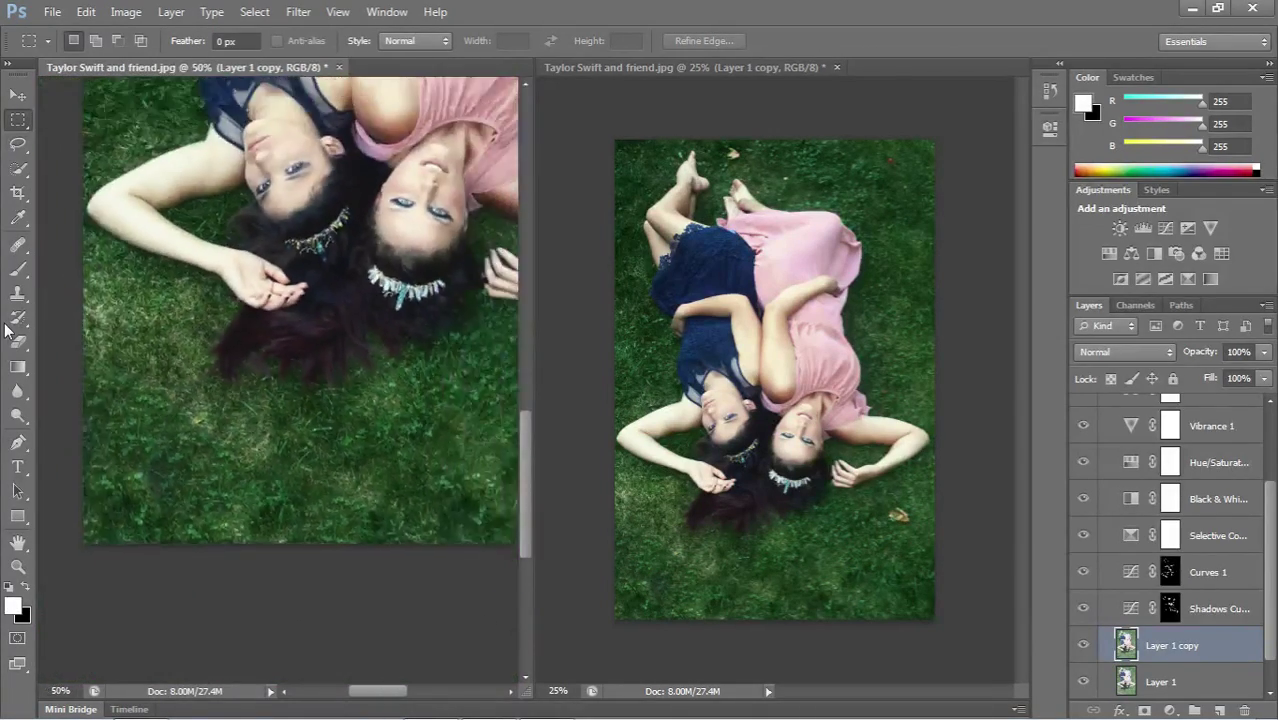
pyautogui.hotkey('ctrl', '+')
pyautogui.hotkey('ctrl', '+')
pyautogui.hotkey('ctrl', '+')
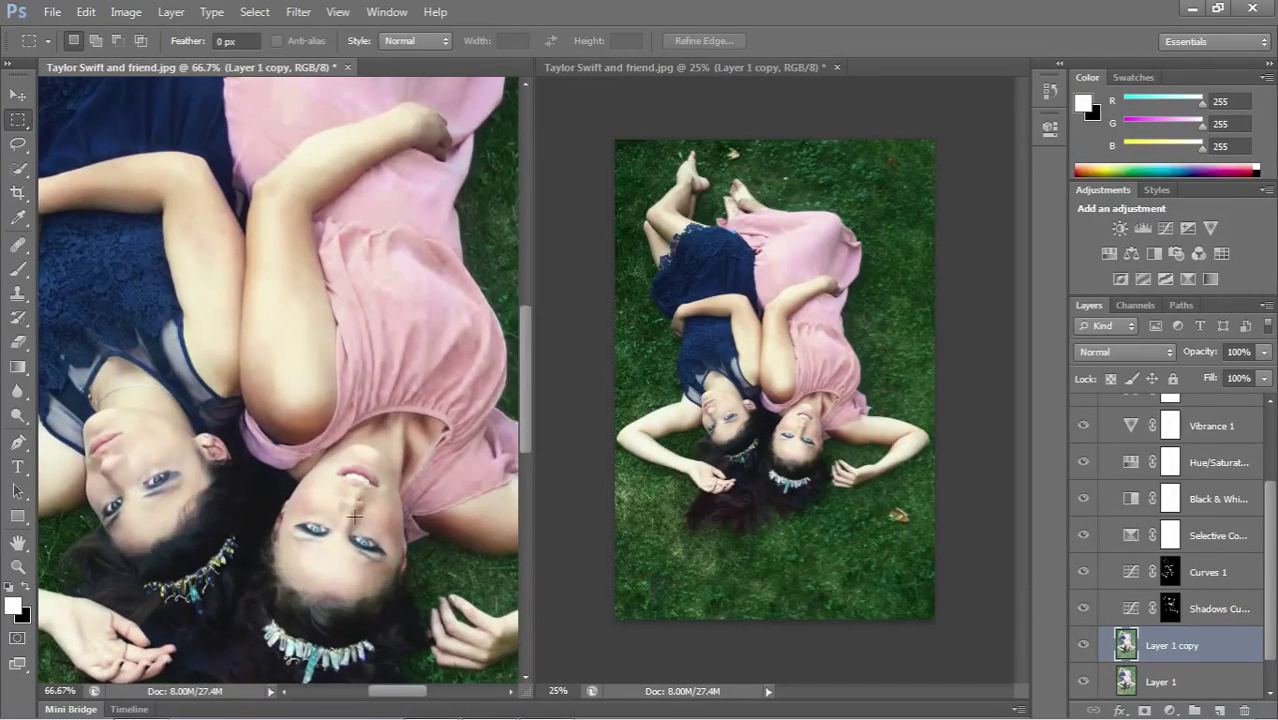
pyautogui.moveTo(336, 514); pyautogui.dragTo(426, 112)
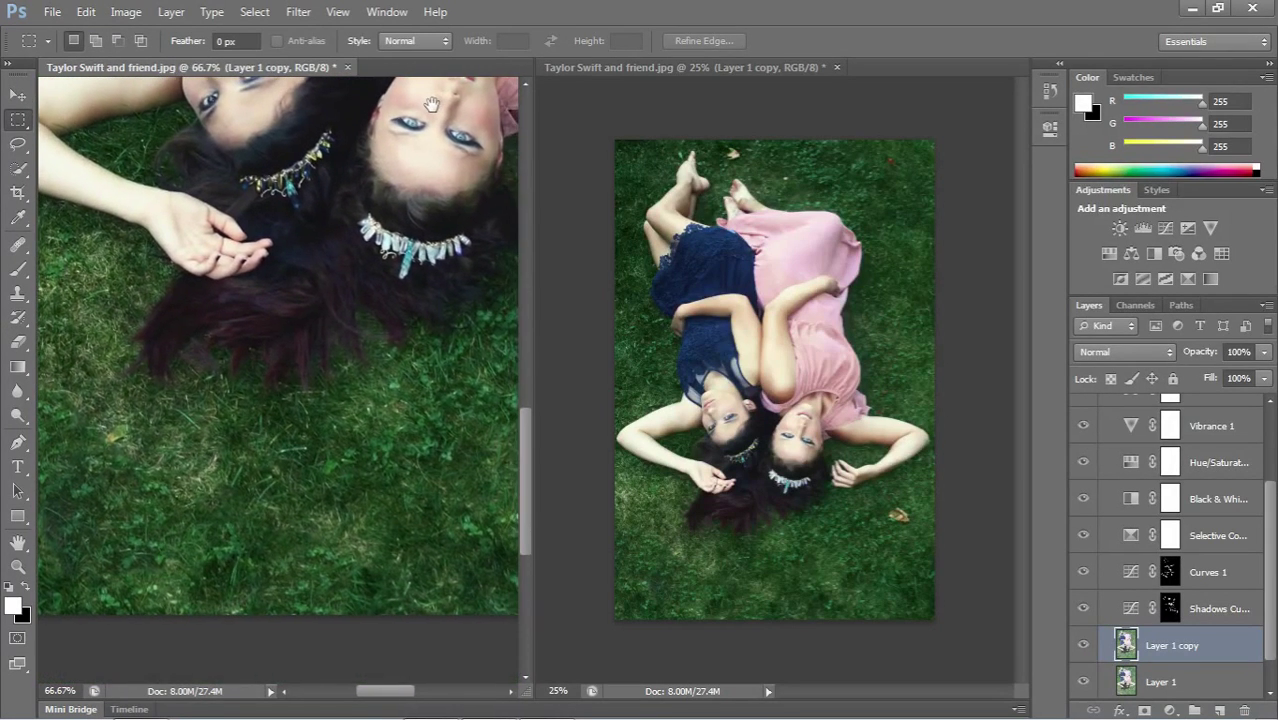
# - Try Quick Selection strokes over the pale grass patch near the photo's lower edge
pyautogui.click(18, 143)
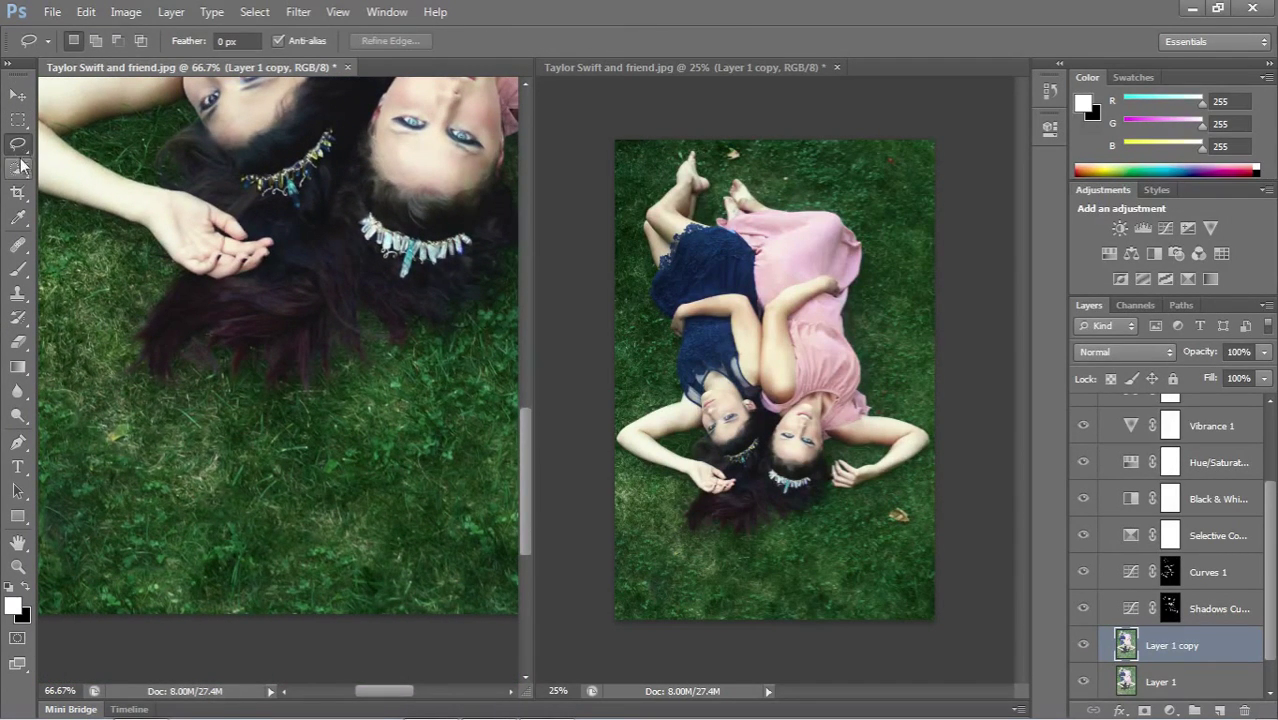
pyautogui.click(18, 168)
pyautogui.moveTo(282, 543)
pyautogui.mouseDown()
pyautogui.moveTo(385, 577)
pyautogui.moveTo(359, 531)
pyautogui.moveTo(237, 482)
pyautogui.moveTo(294, 508)
pyautogui.moveTo(277, 539)
pyautogui.mouseUp()
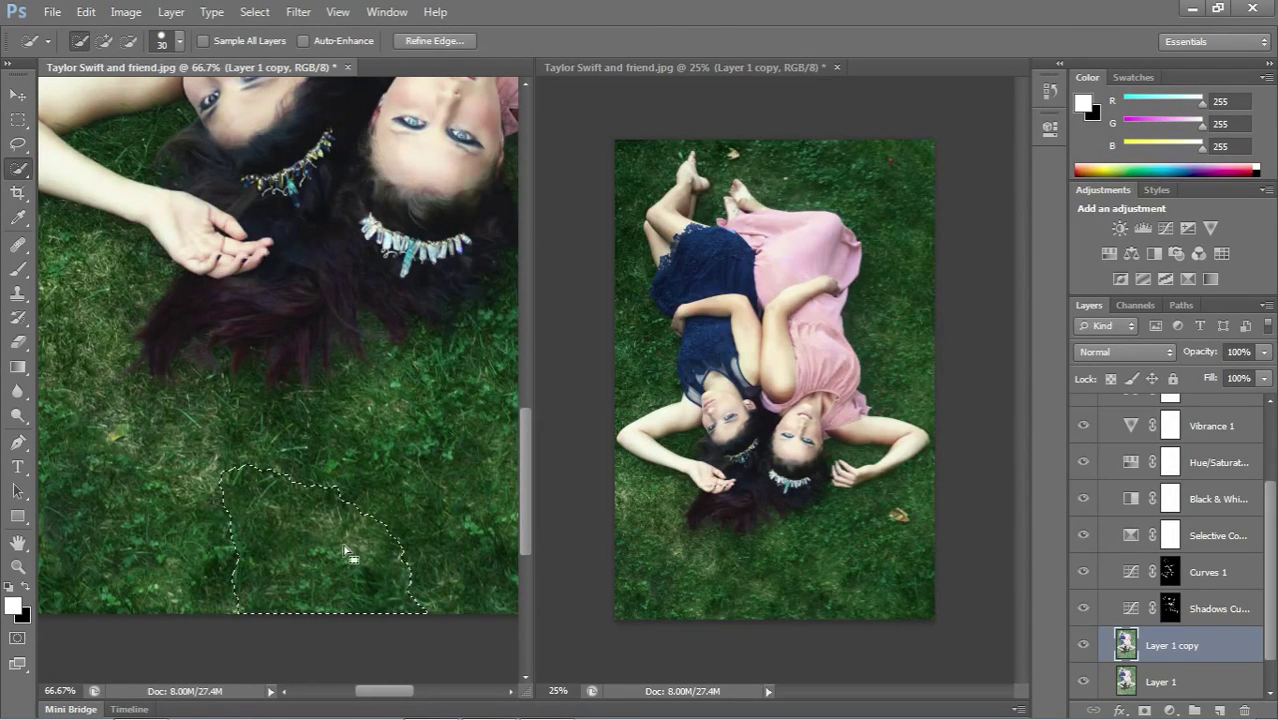
pyautogui.hotkey('ctrl', 'd')
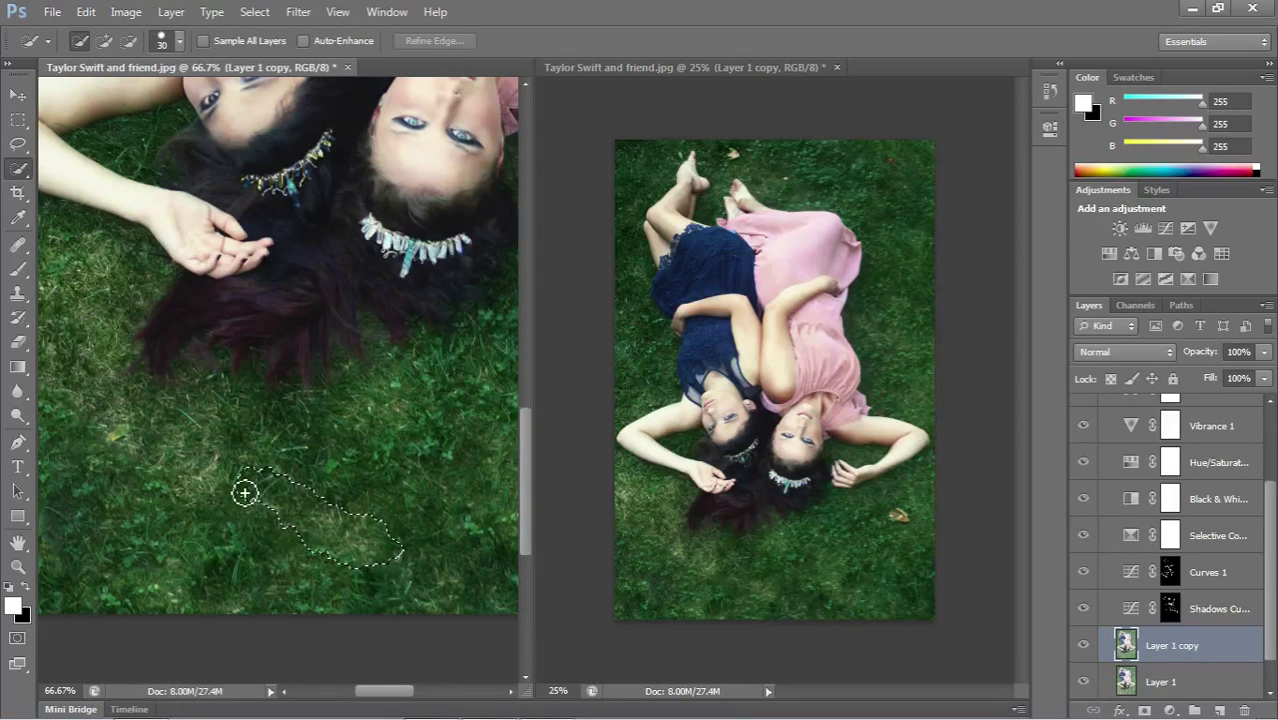
pyautogui.moveTo(245, 493)
pyautogui.mouseDown()
pyautogui.moveTo(300, 510)
pyautogui.moveTo(355, 502)
pyautogui.mouseUp()
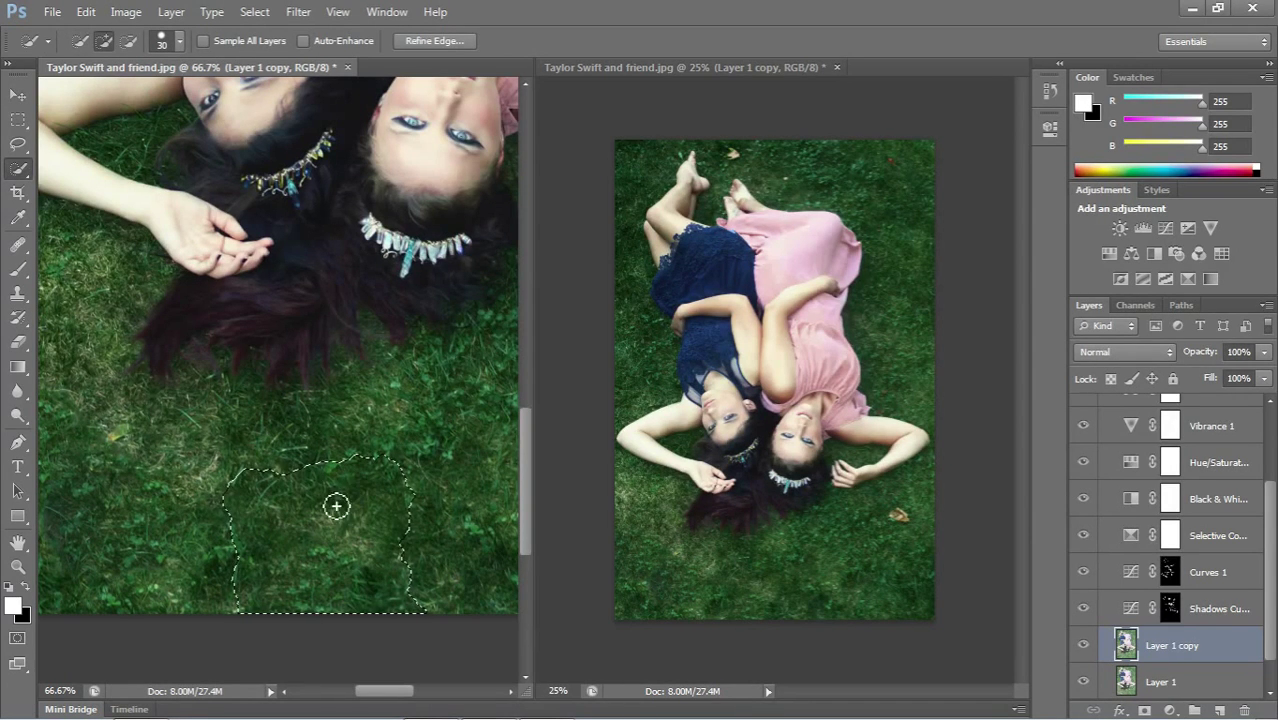
# - Make a new small Quick Selection around the pale patch near the lower edge, fill it with Content-Aware, and deselect
pyautogui.click(84, 44)
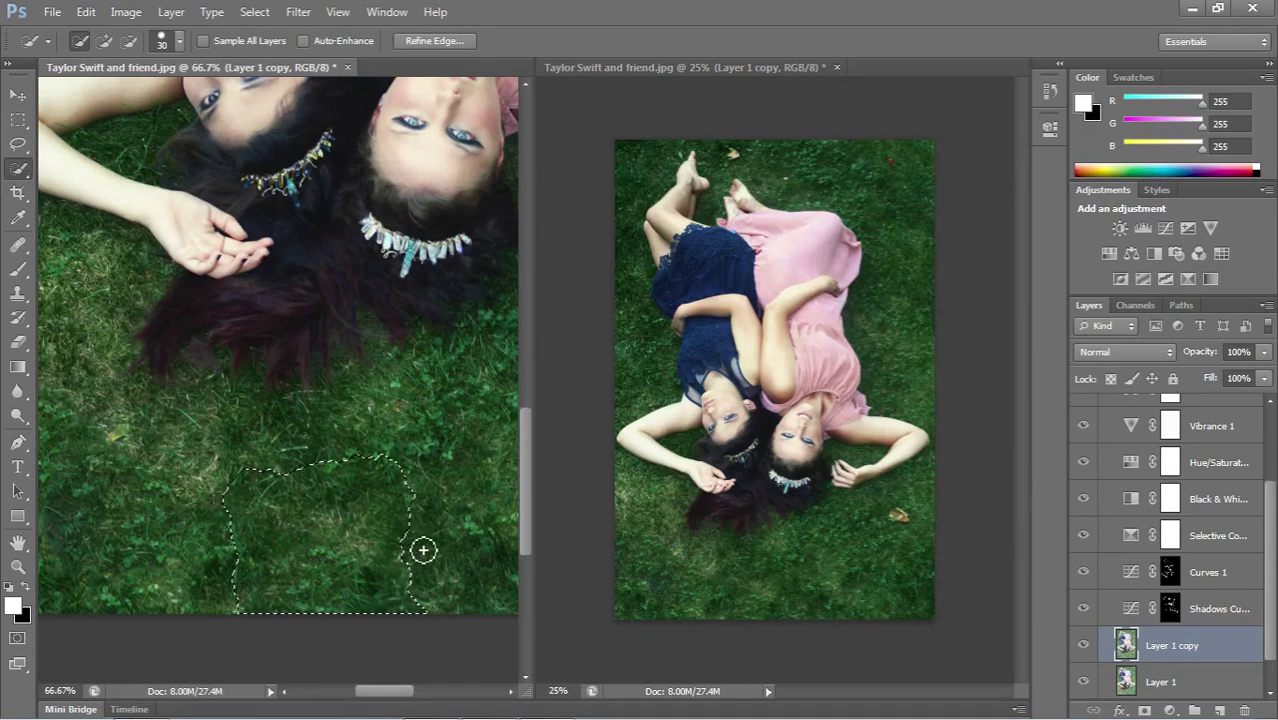
pyautogui.moveTo(423, 549); pyautogui.dragTo(316, 520)
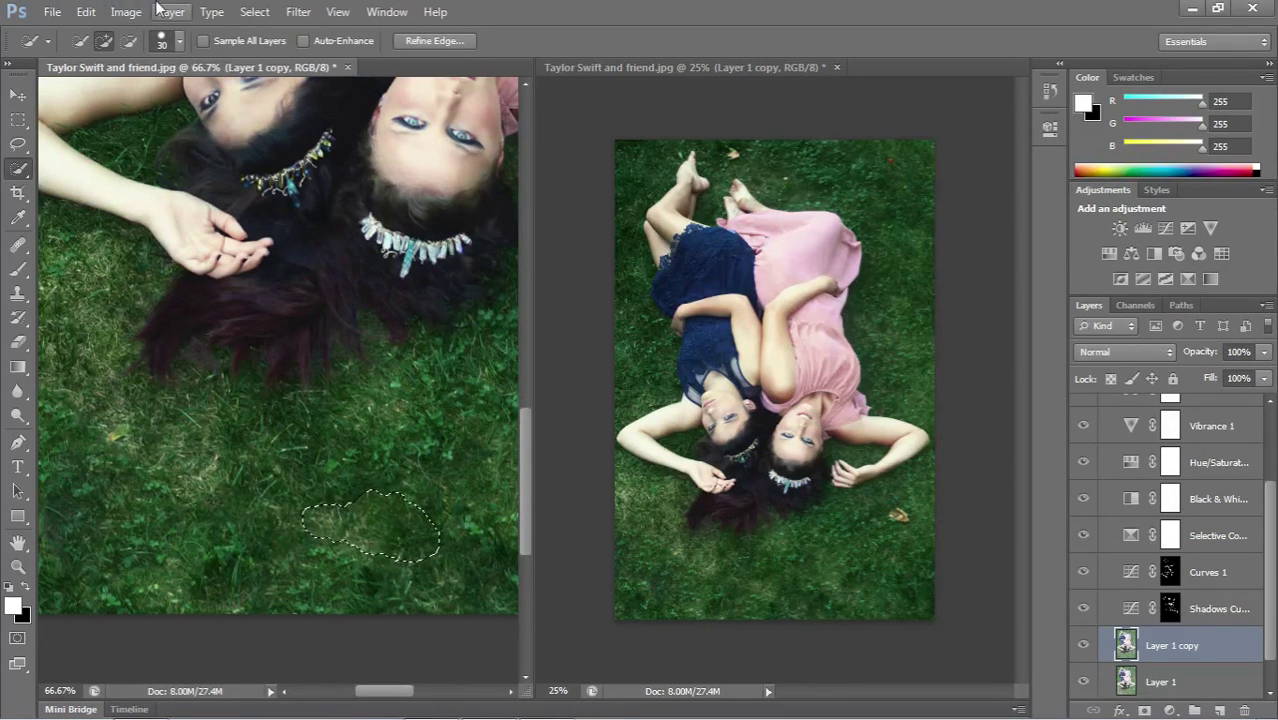
pyautogui.click(86, 11)
pyautogui.click(110, 283)
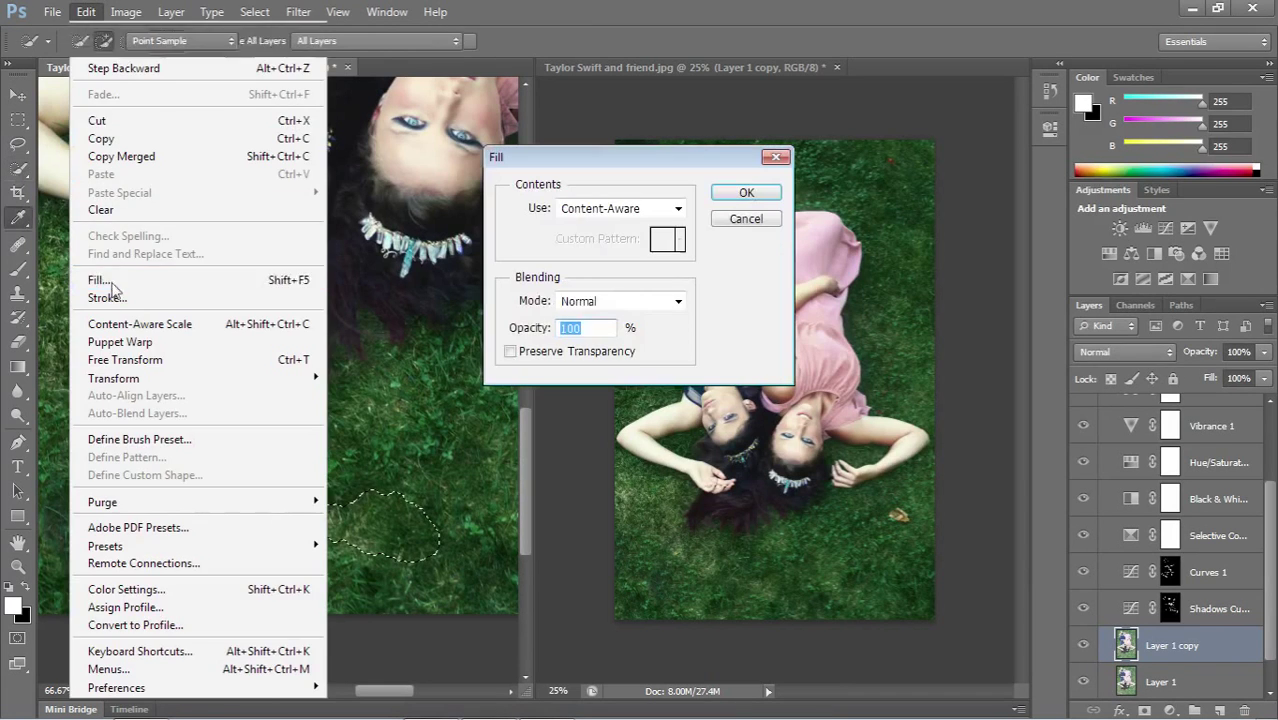
pyautogui.click(746, 192)
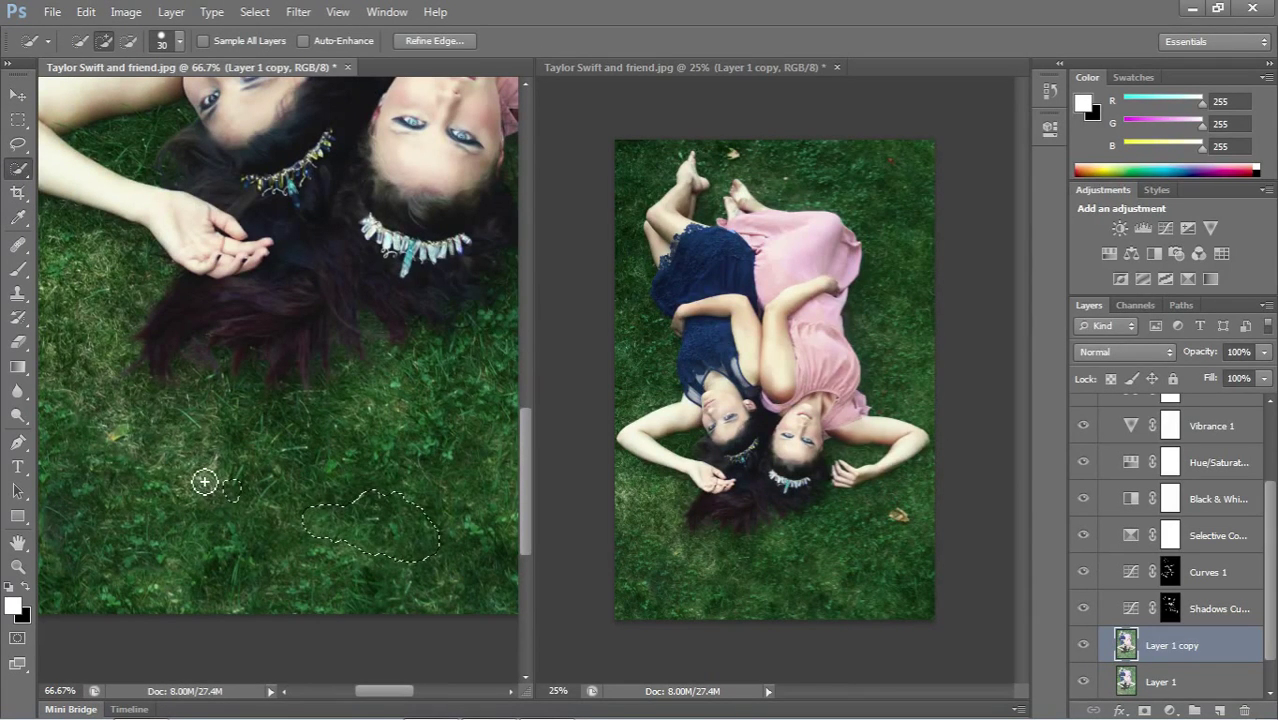
pyautogui.click(18, 120)
pyautogui.hotkey('ctrl', 'd')
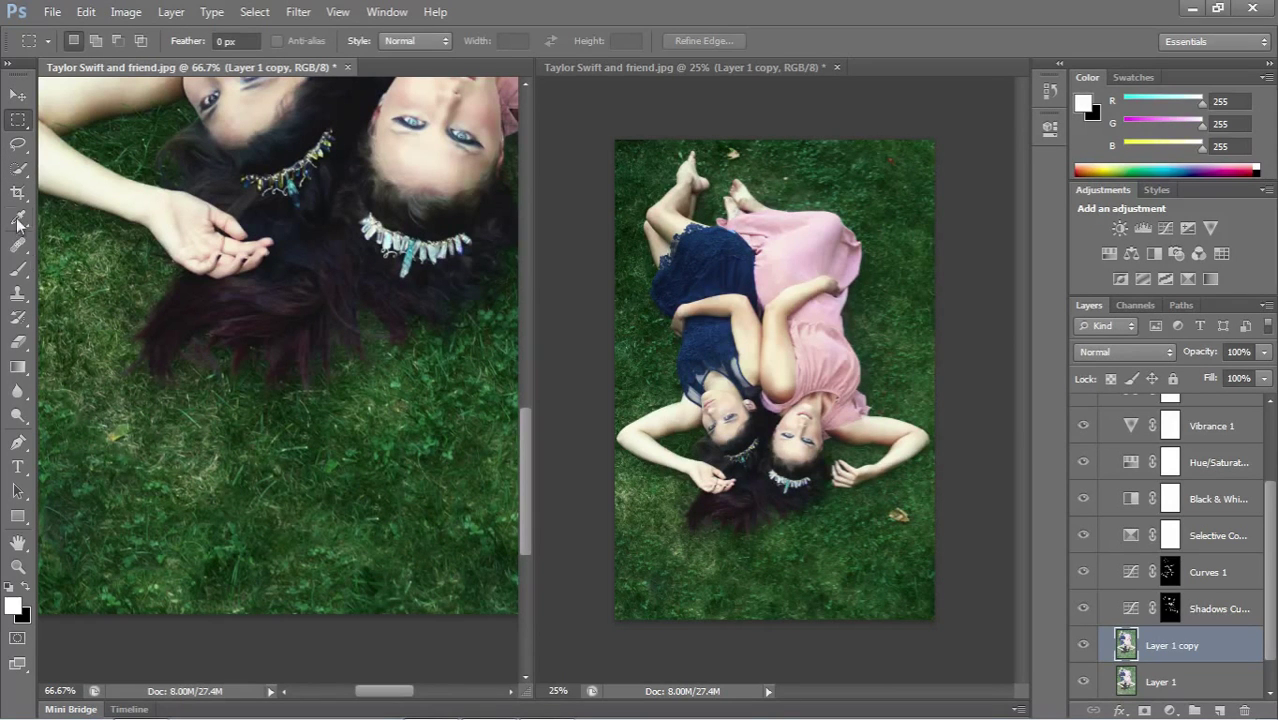
# - Select the yellowish leaf patch in the grass below the hair with Quick Selection, fill it using Content-Aware at 100% opacity, and deselect
pyautogui.click(18, 168)
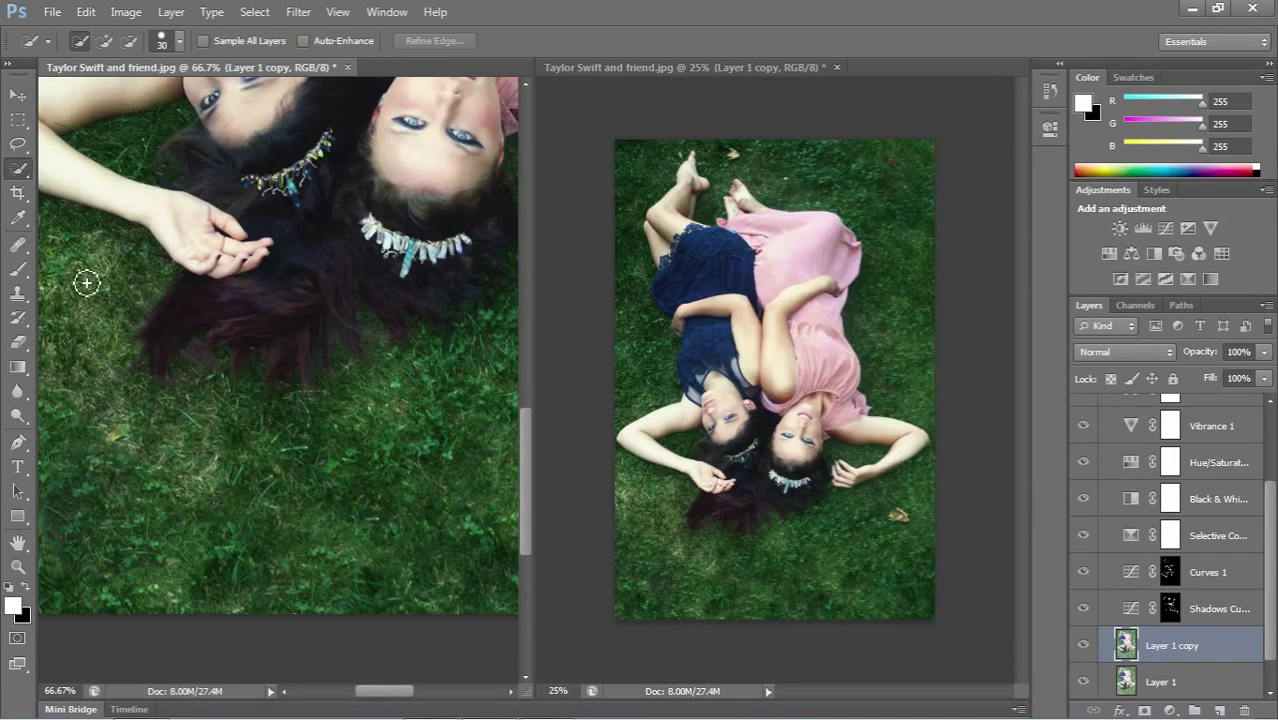
pyautogui.moveTo(108, 430); pyautogui.dragTo(197, 476)
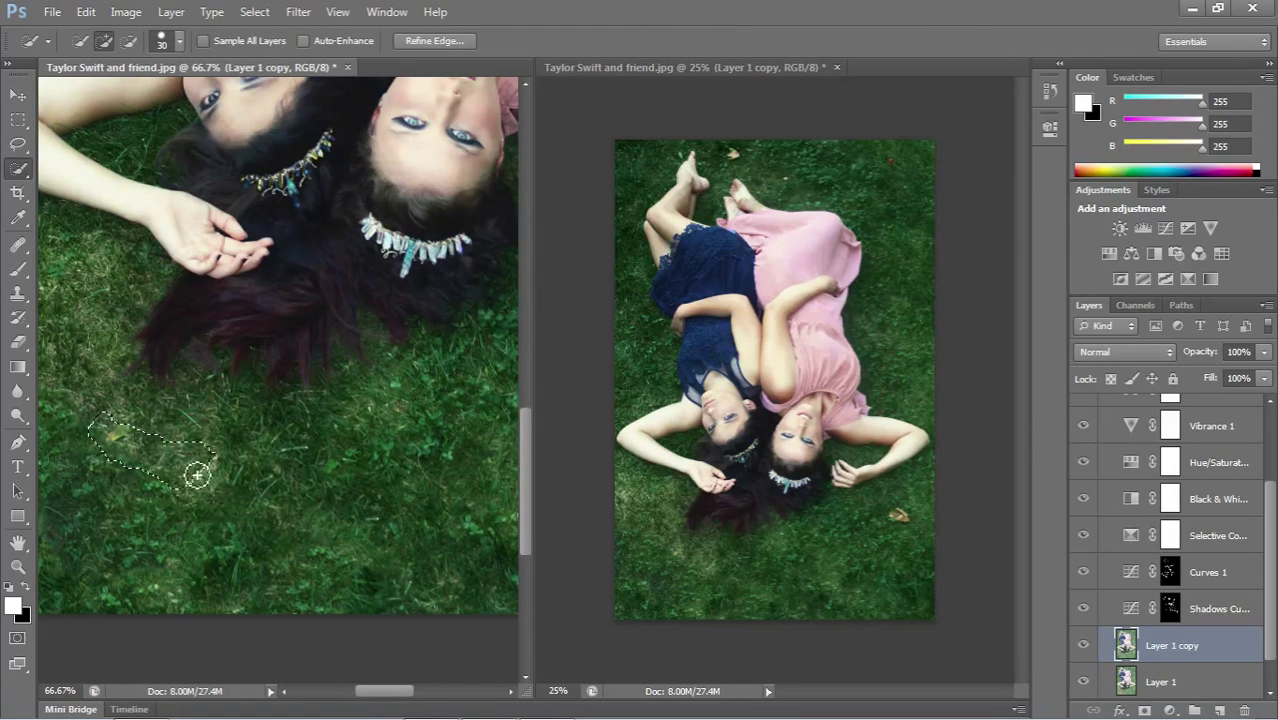
pyautogui.click(86, 11)
pyautogui.moveTo(126, 11)
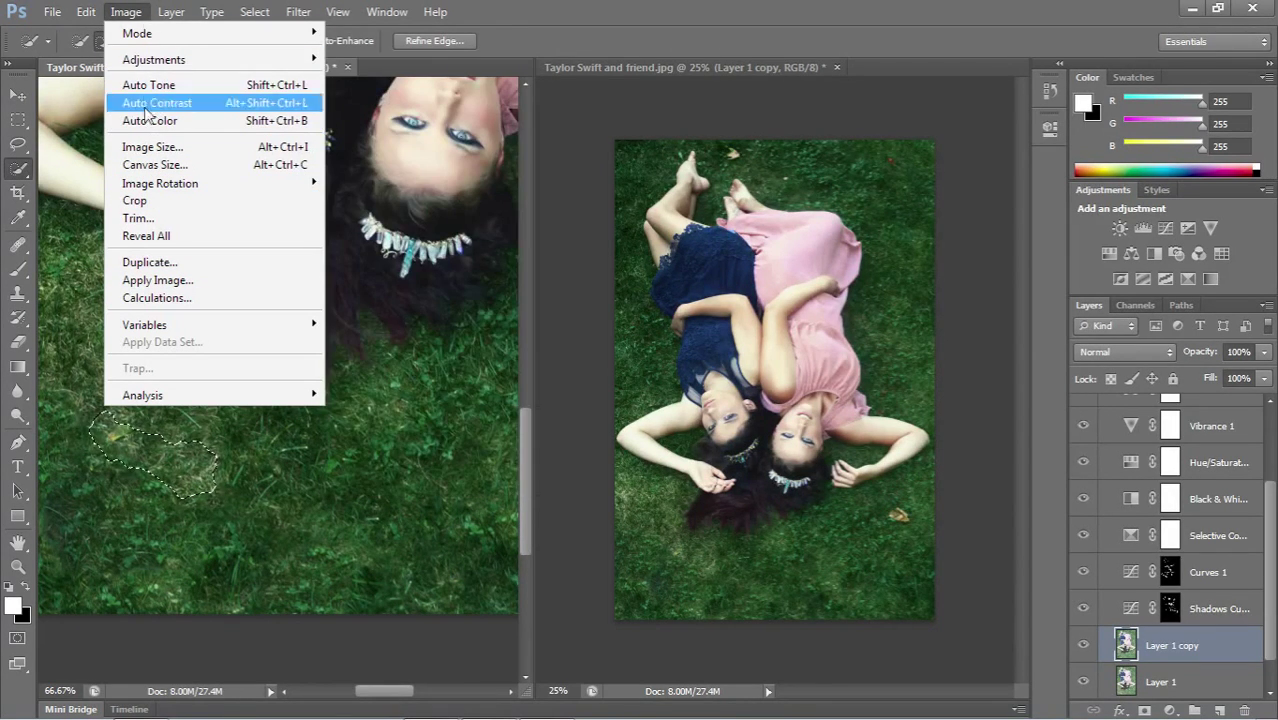
pyautogui.moveTo(86, 11)
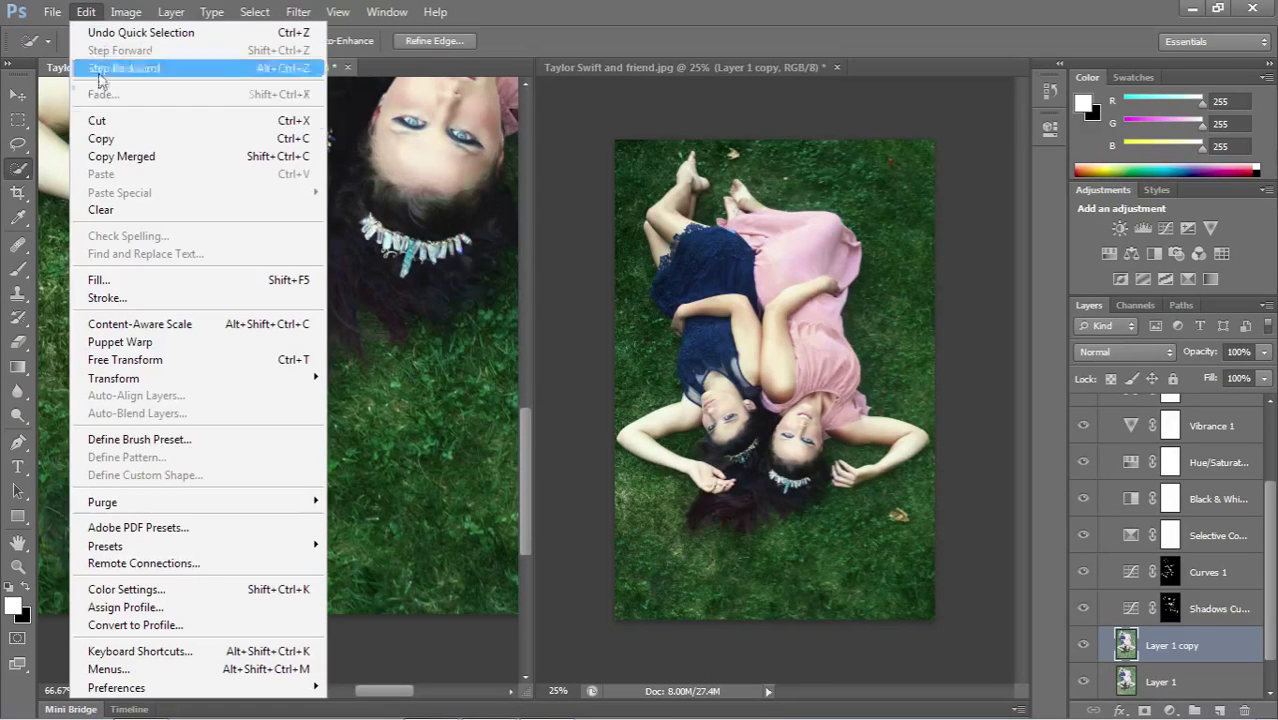
pyautogui.click(93, 281)
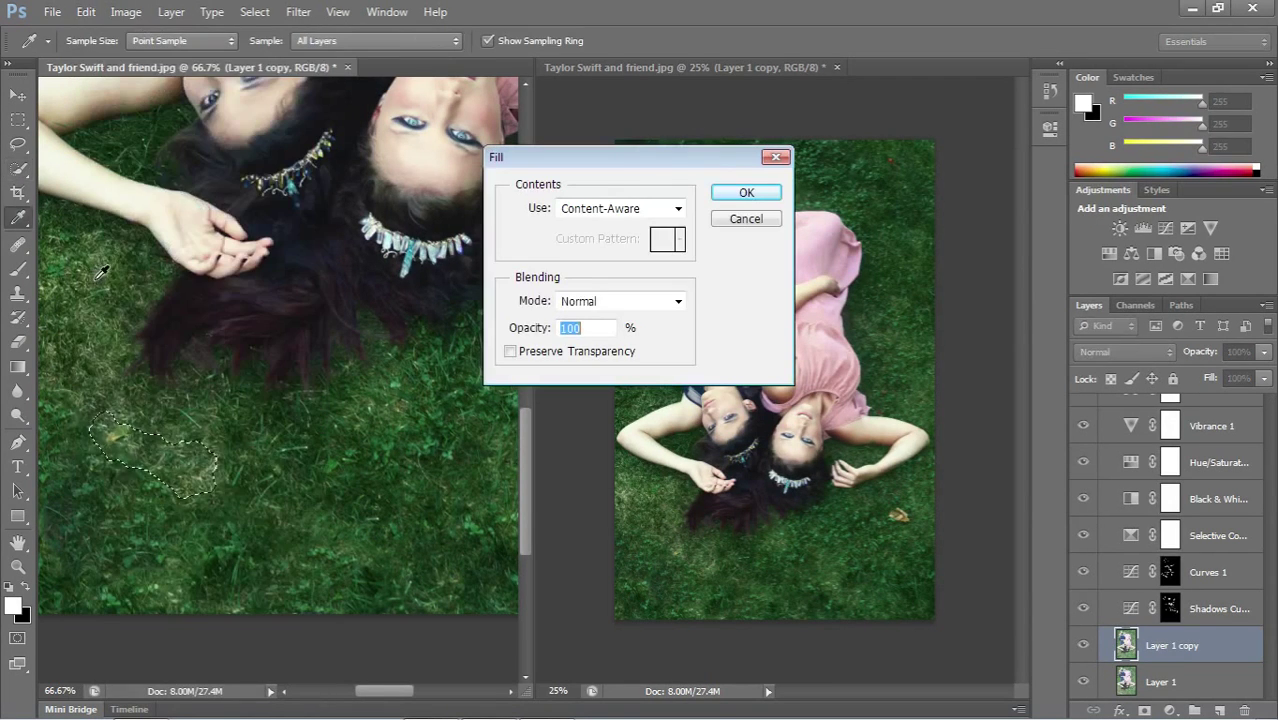
pyautogui.click(744, 193)
pyautogui.press('w')
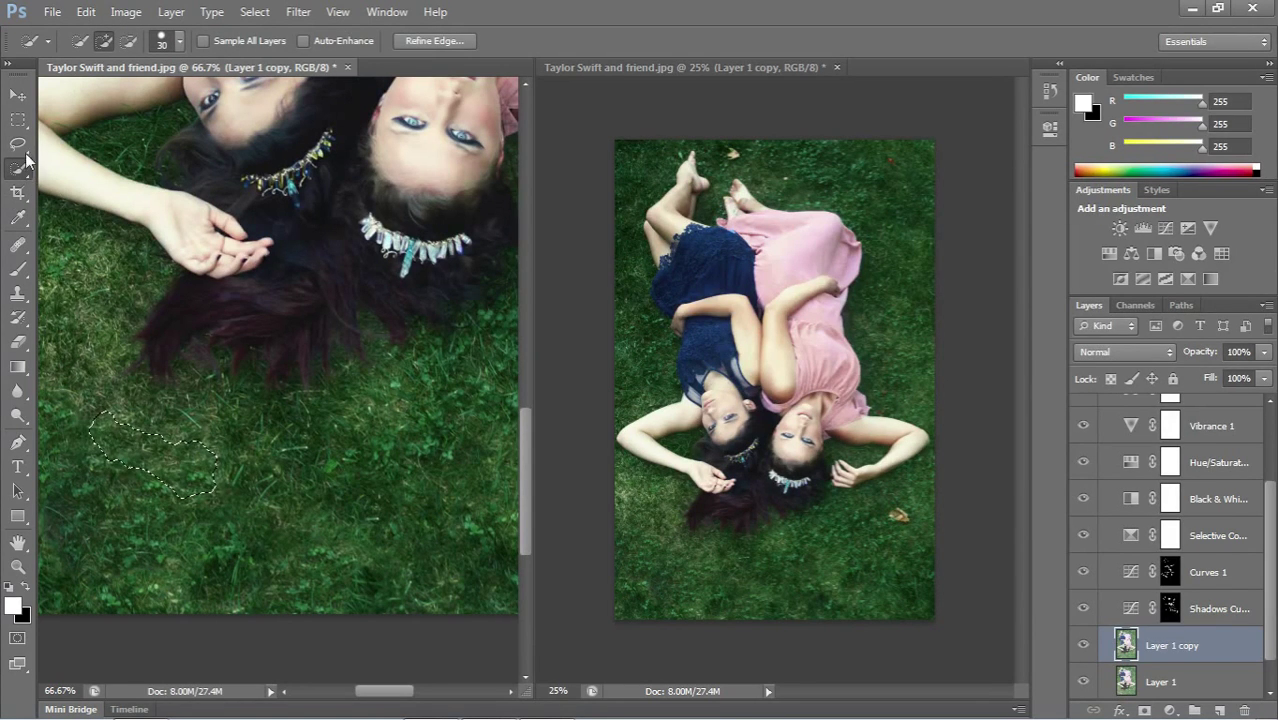
pyautogui.click(17, 119)
pyautogui.click(60, 290)
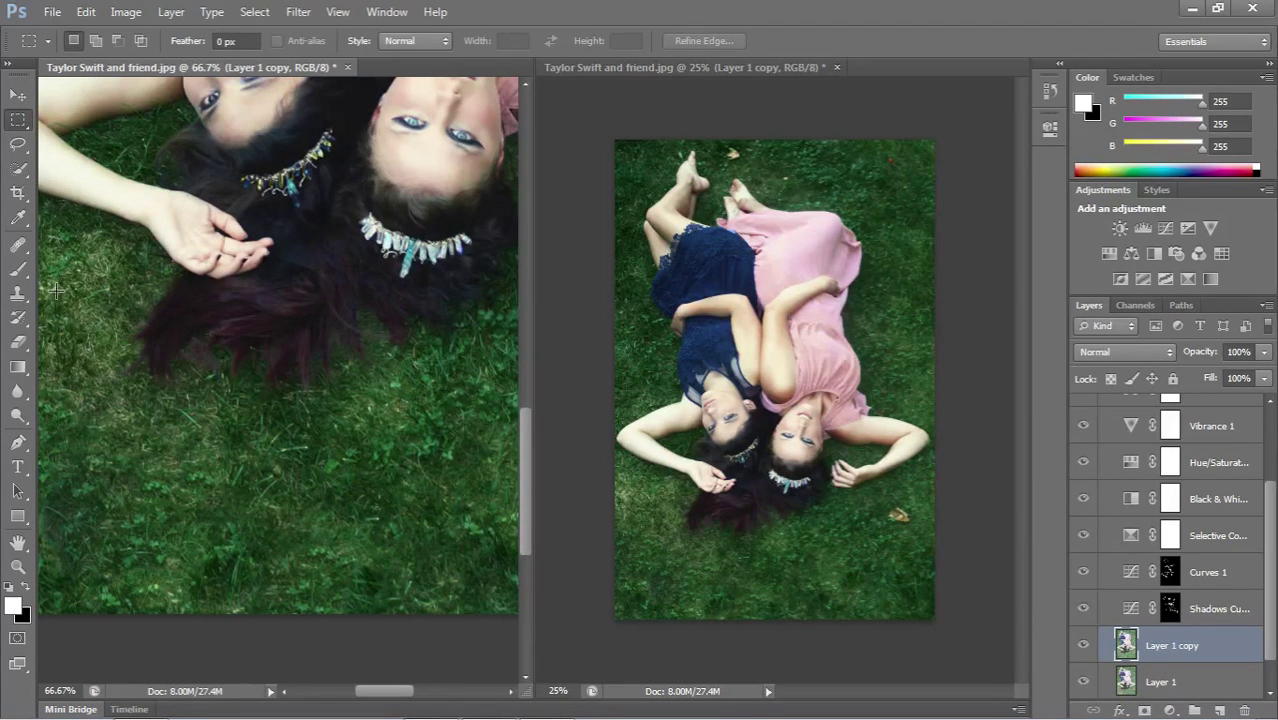
# - Try a Content-Aware fill at 100% opacity on a Quick Selection of the pale grass left of the hair ends, and deselect
pyautogui.moveTo(68, 317); pyautogui.dragTo(256, 193)
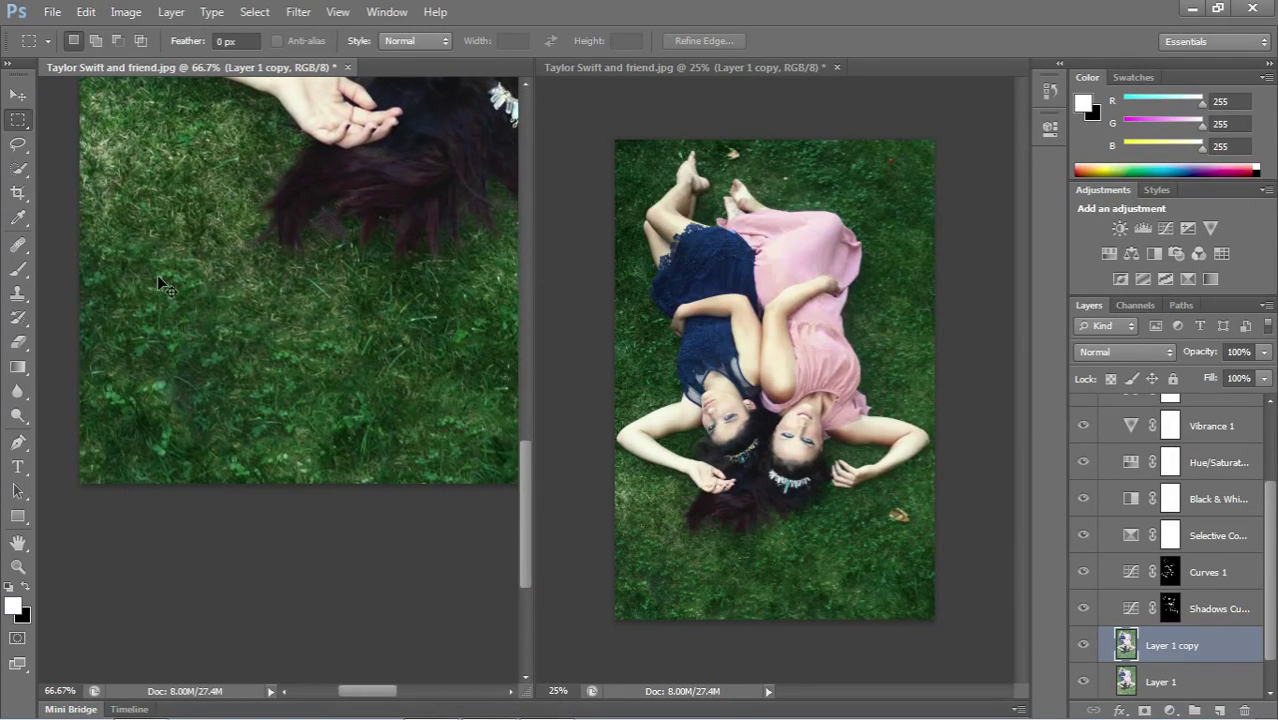
pyautogui.scroll(1, 157, 275)
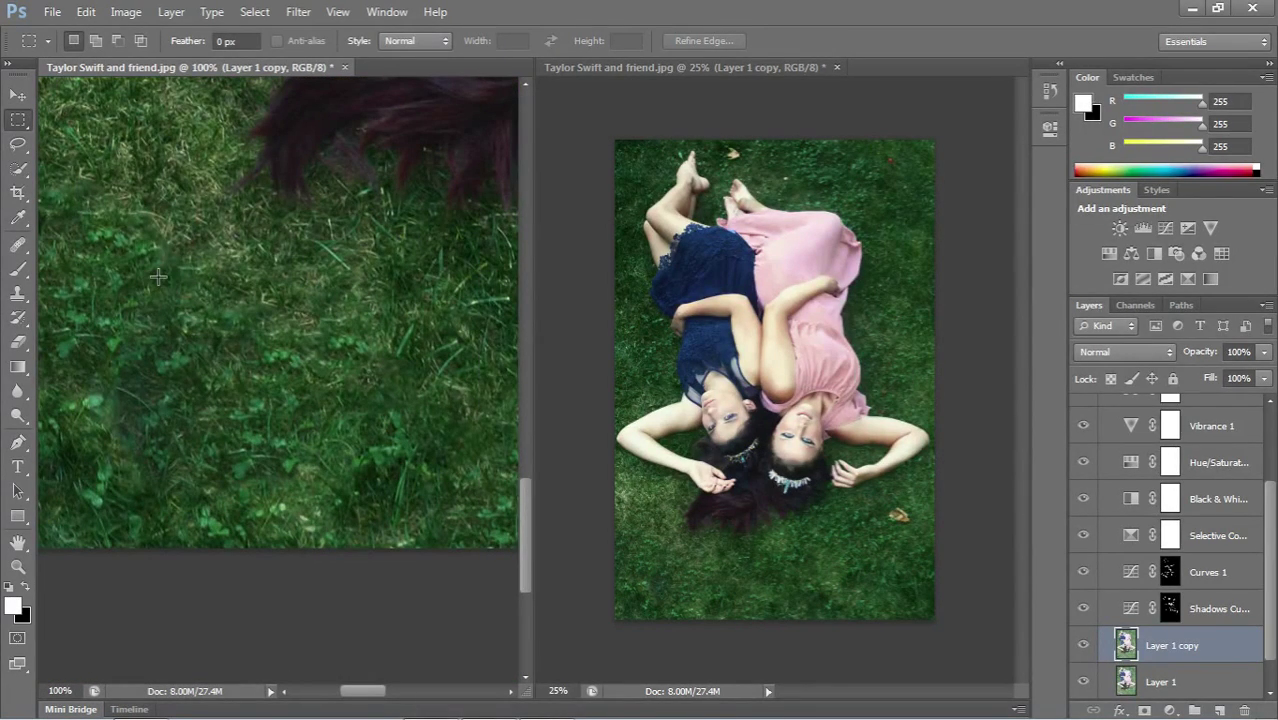
pyautogui.click(19, 169)
pyautogui.moveTo(191, 231); pyautogui.dragTo(70, 179)
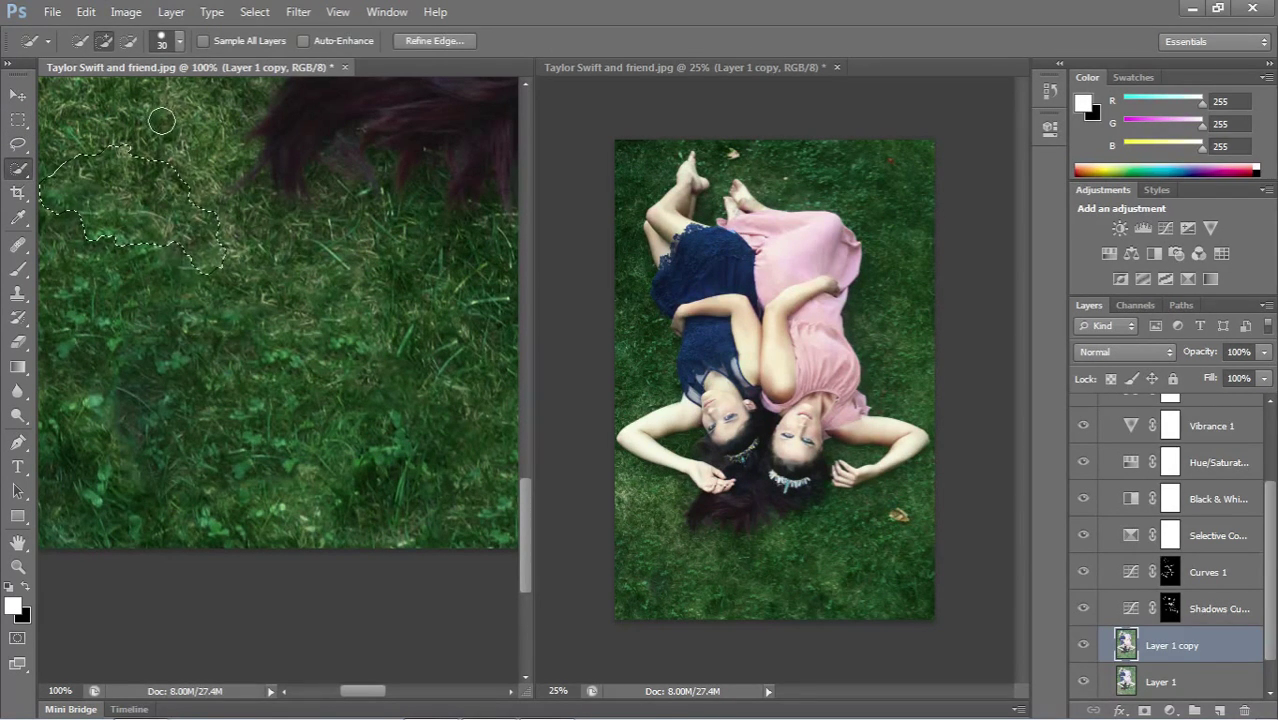
pyautogui.click(86, 12)
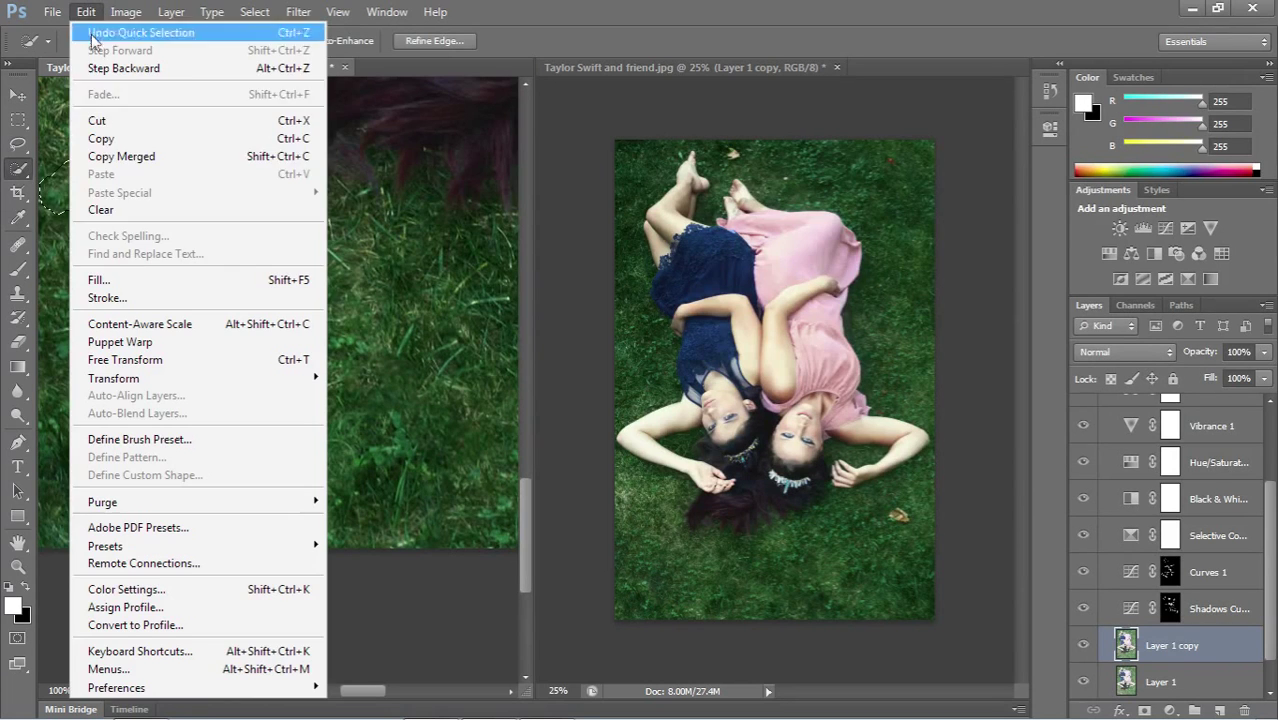
pyautogui.click(255, 283)
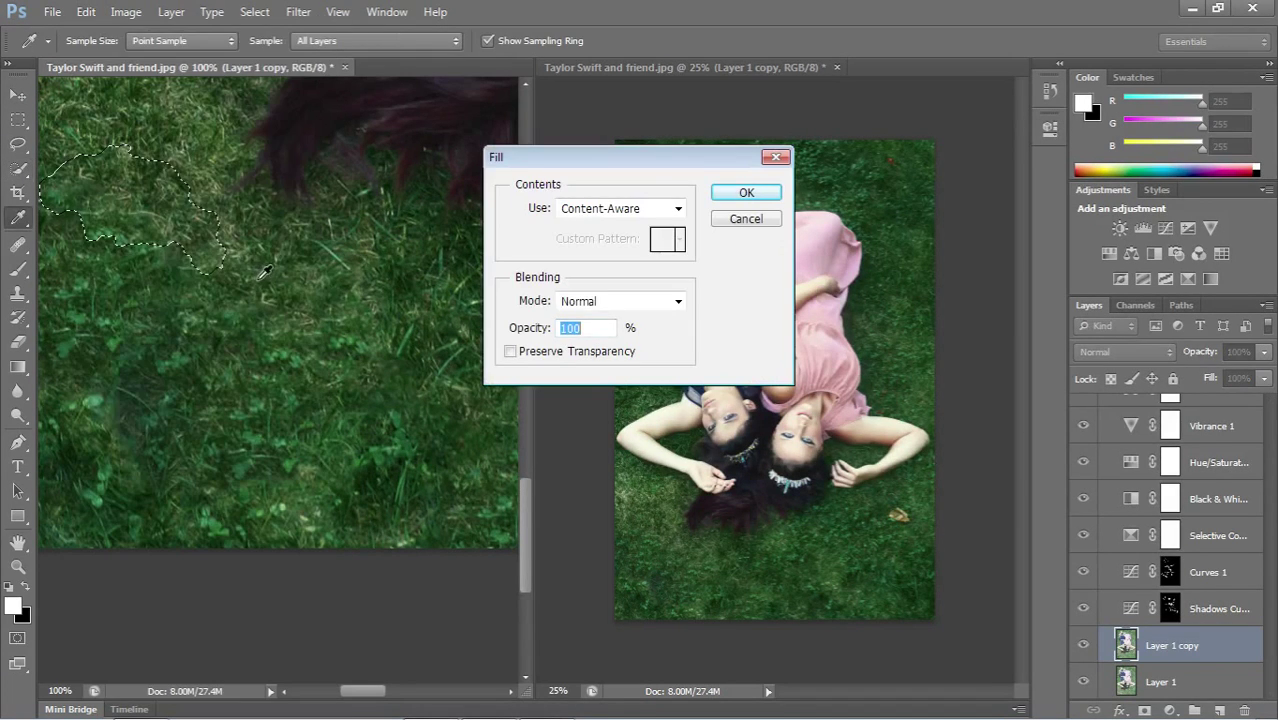
pyautogui.click(720, 194)
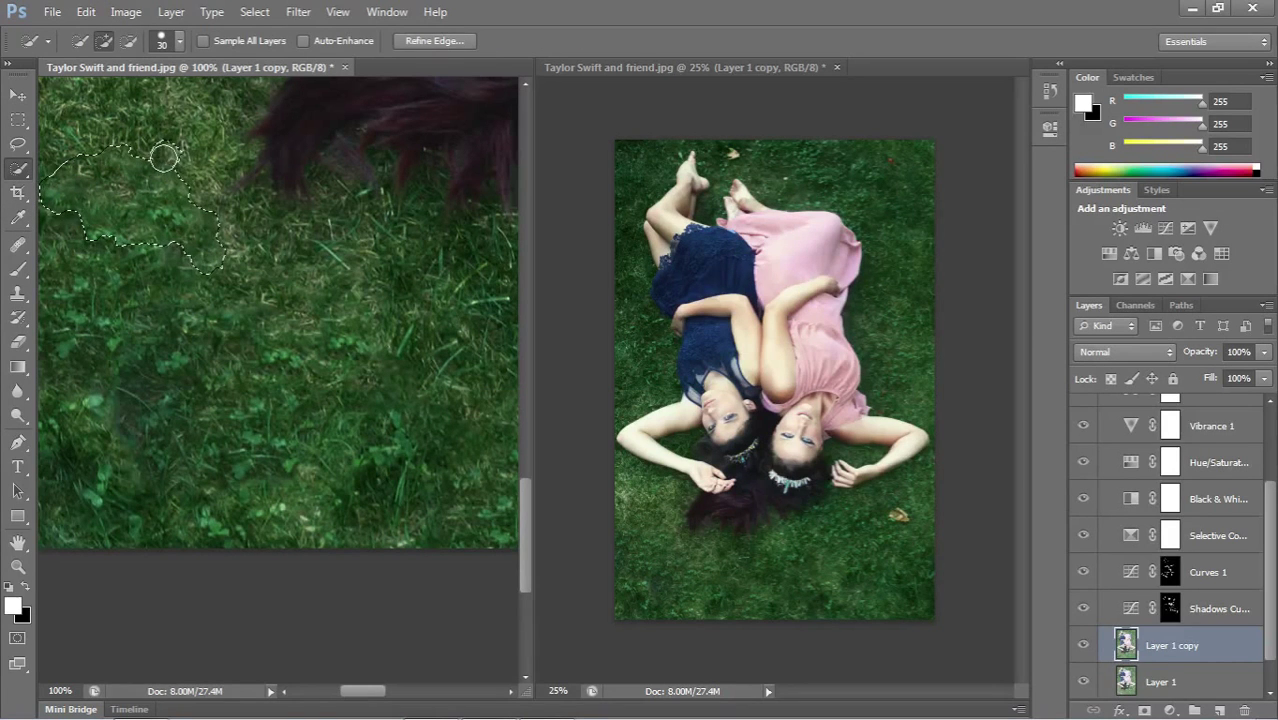
pyautogui.hotkey('ctrl', 'd')
pyautogui.click(18, 119)
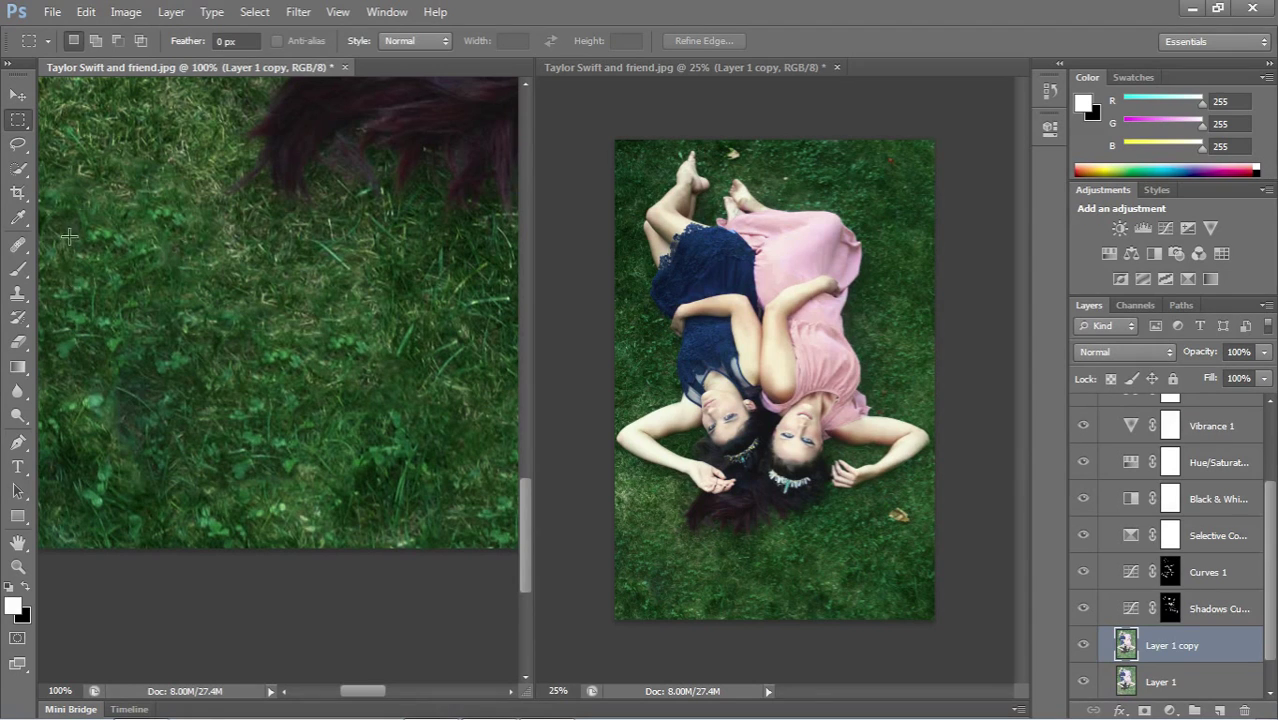
# - Try a second Content-Aware fill on a small Quick Selection of the clover patch within the refilled grass, and deselect
pyautogui.click(19, 168)
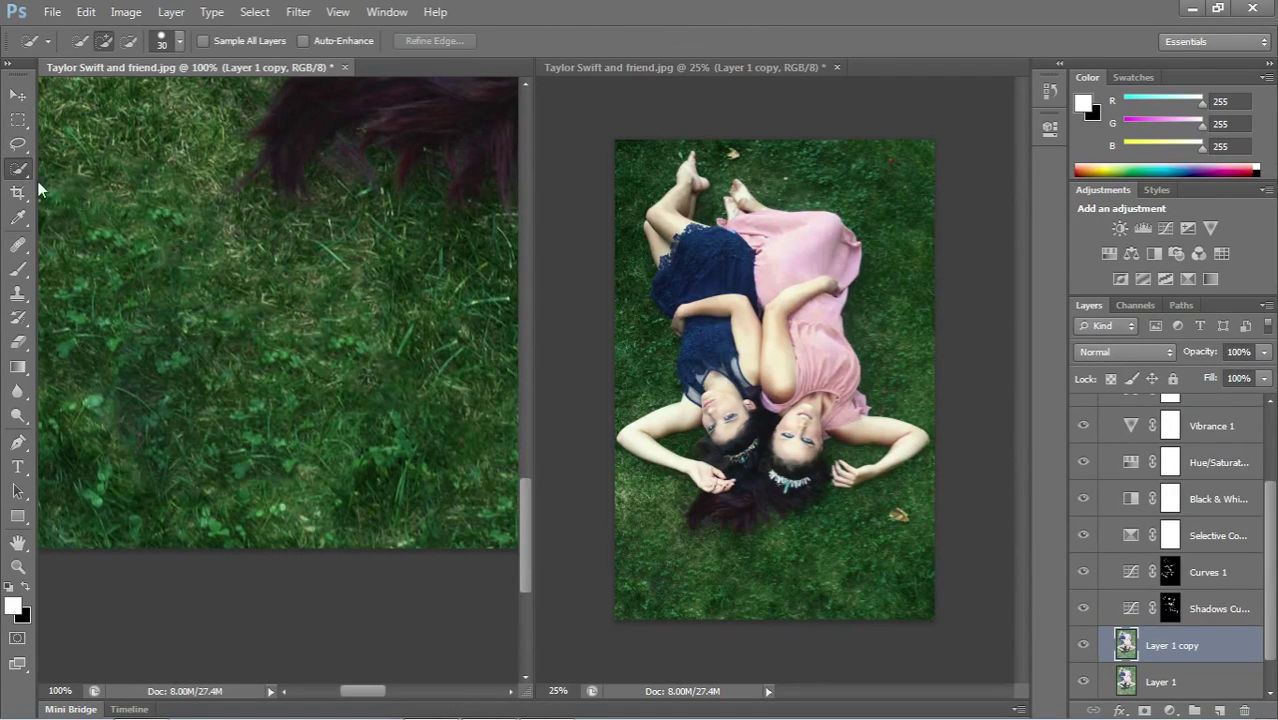
pyautogui.moveTo(127, 253); pyautogui.dragTo(88, 215)
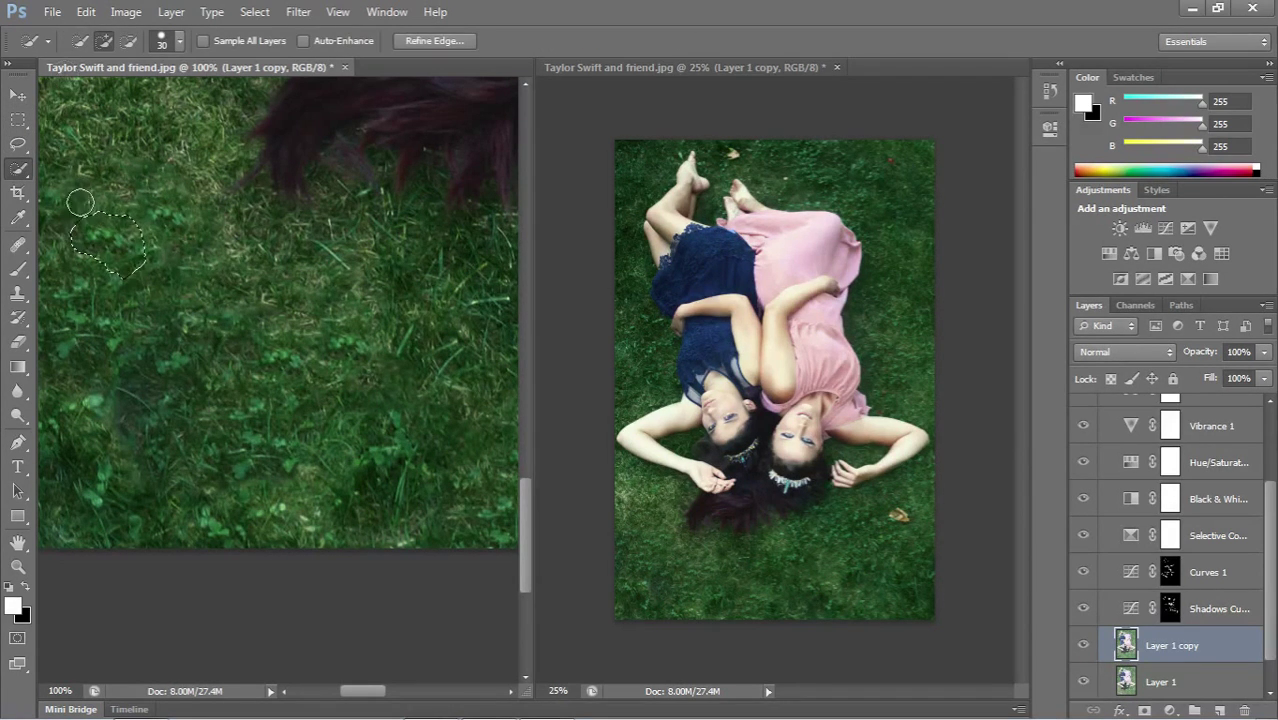
pyautogui.click(86, 11)
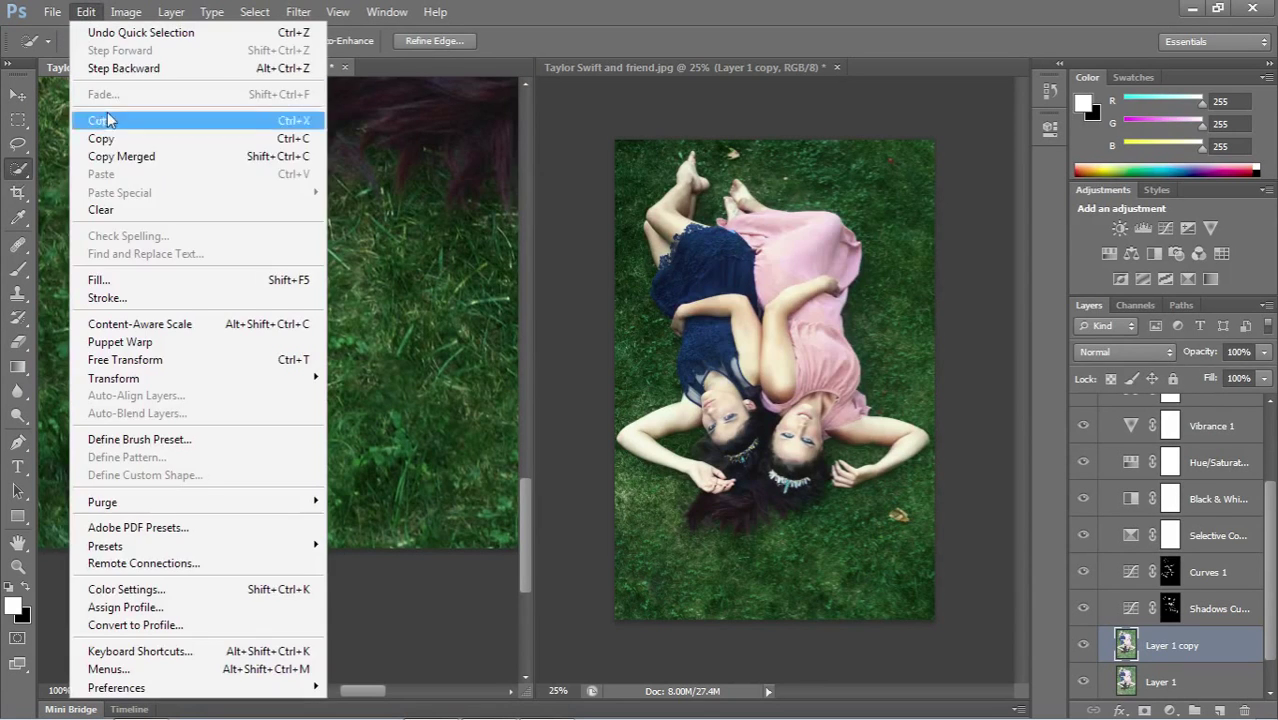
pyautogui.click(105, 283)
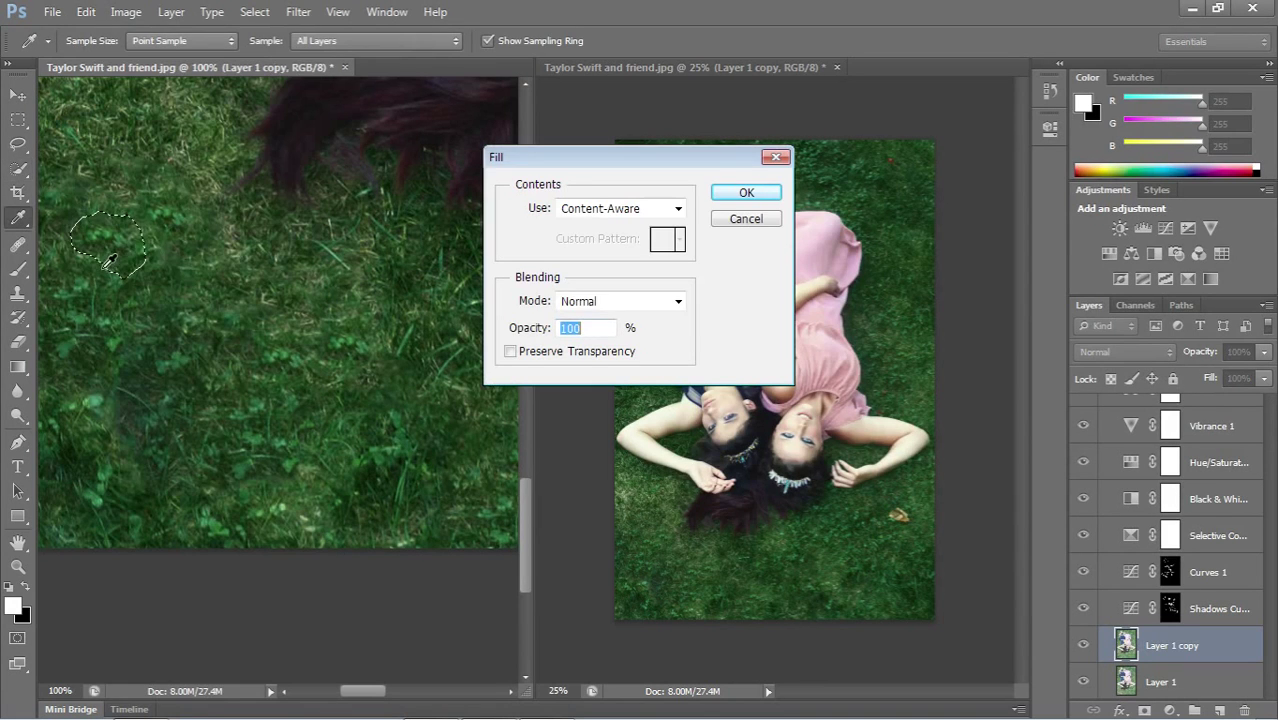
pyautogui.click(722, 196)
pyautogui.click(155, 312)
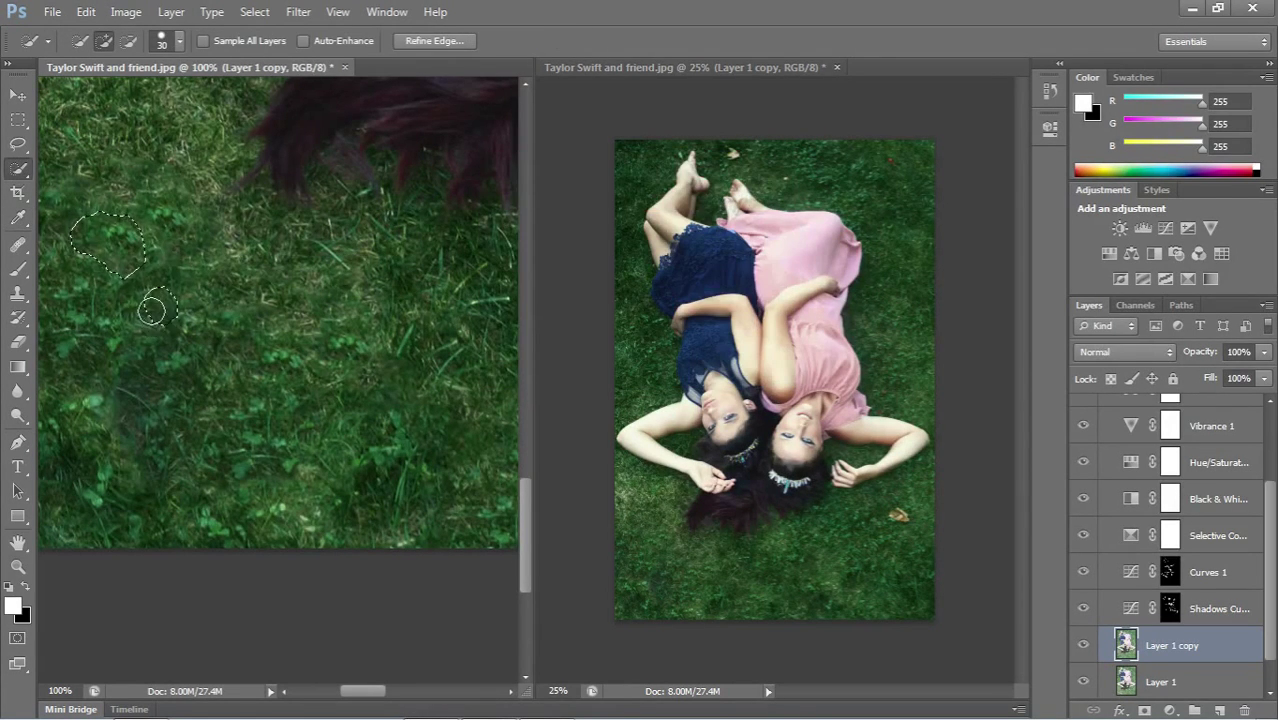
pyautogui.click(18, 119)
pyautogui.click(104, 166)
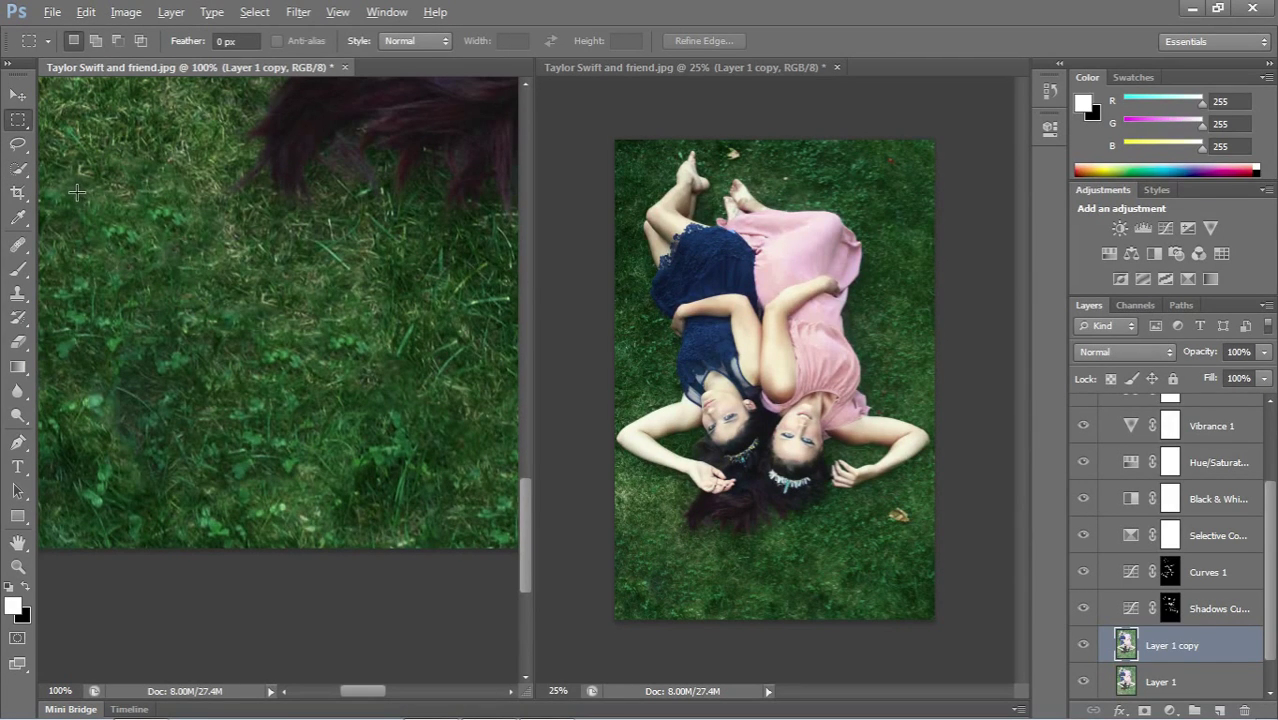
# - Undo the last two Content-Aware grass fills and clear the restored selection
pyautogui.hotkey('ctrl', 'z')
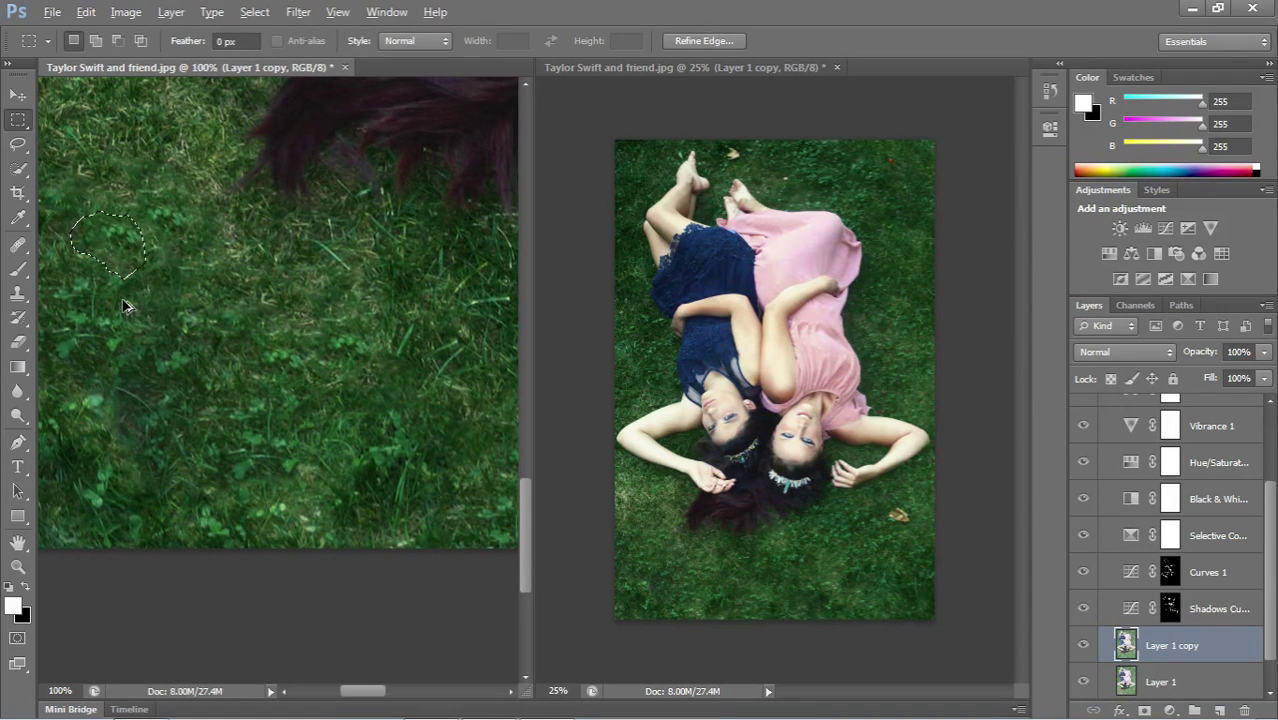
pyautogui.hotkey('ctrl', 'alt', 'z')
pyautogui.hotkey('ctrl', 'alt', 'z')
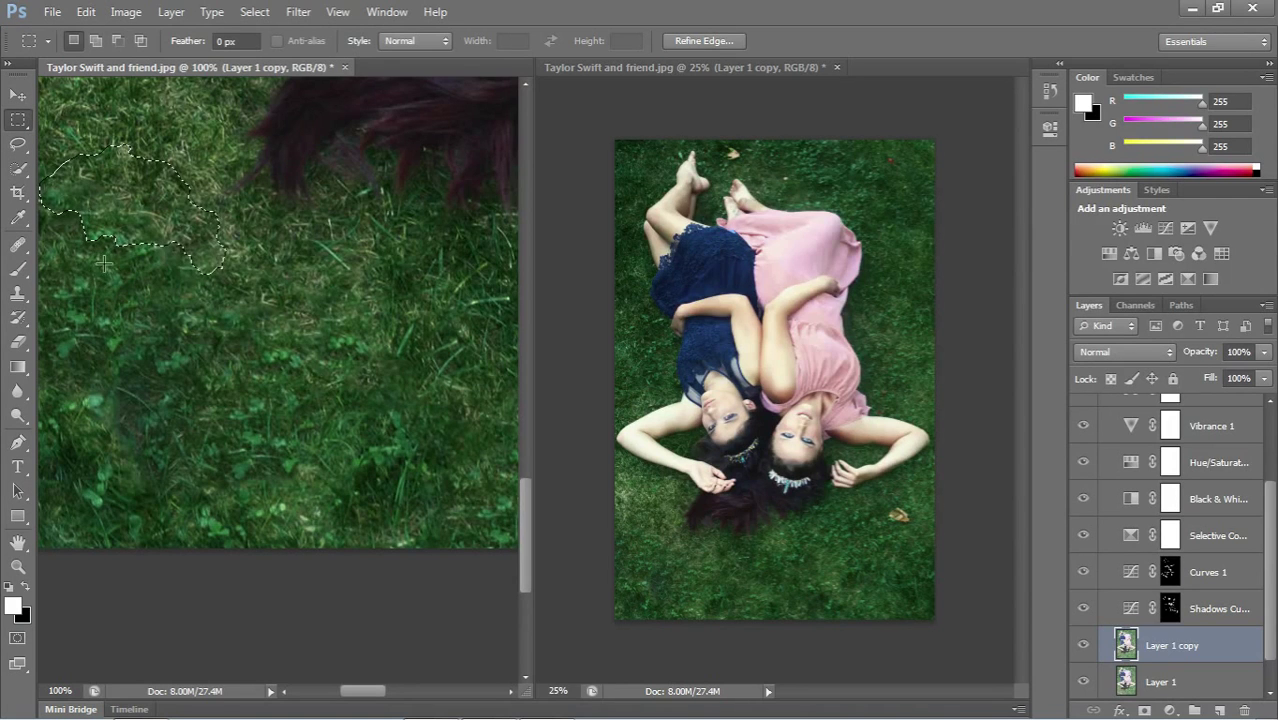
pyautogui.hotkey('ctrl', 'd')
# - Collapse the Retouched group and toggle its visibility to compare the retouched portrait with the original background
pyautogui.moveTo(305, 366); pyautogui.dragTo(94, 508)
pyautogui.moveTo(143, 408); pyautogui.dragTo(108, 428)
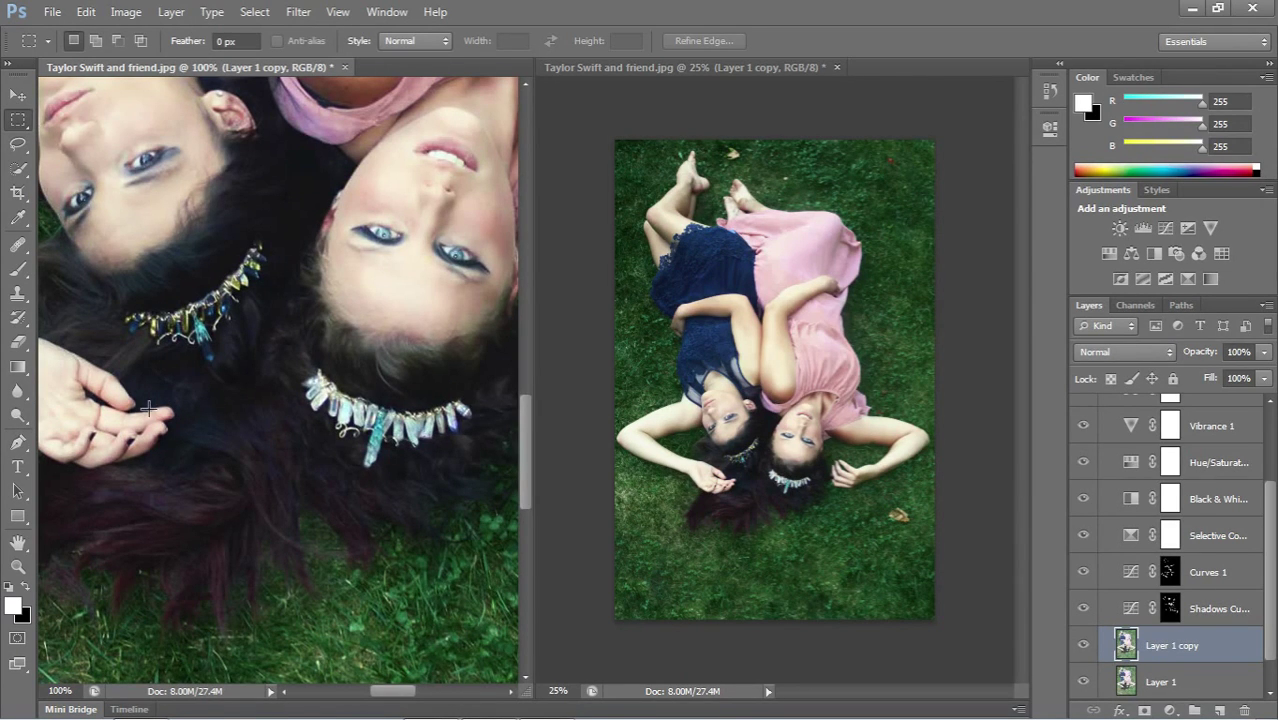
pyautogui.scroll(3, 1272, 583)
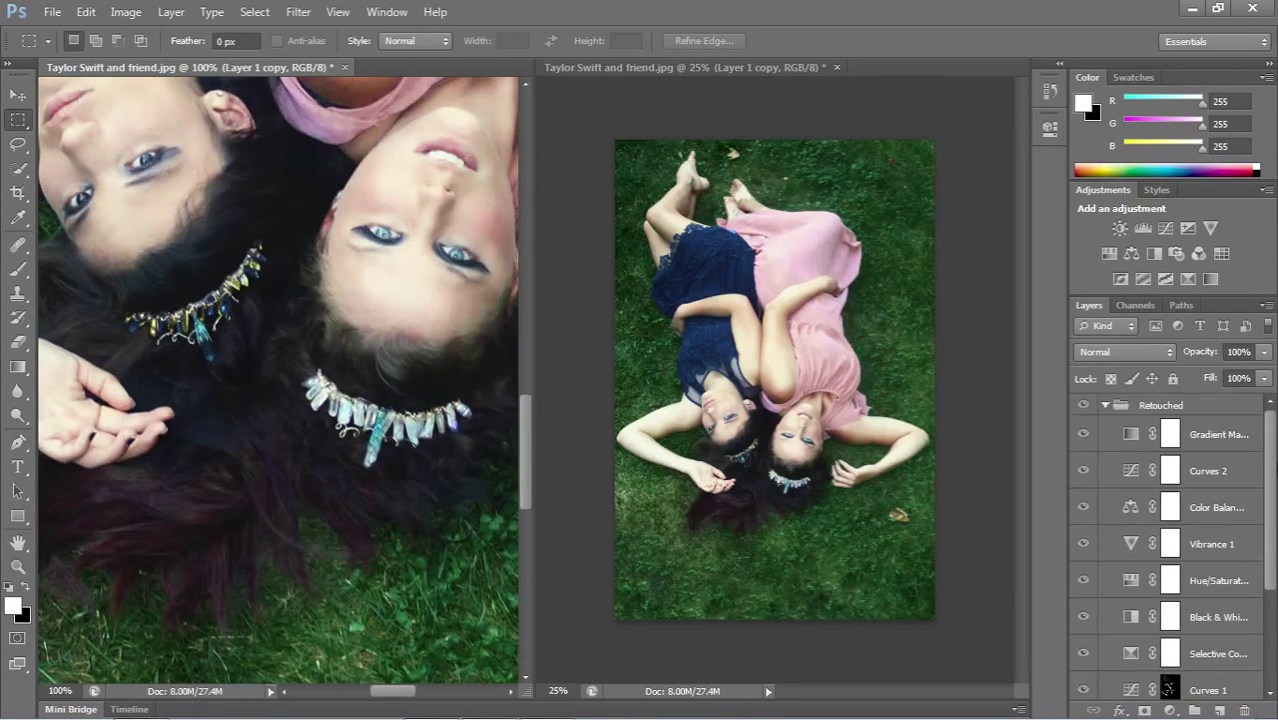
pyautogui.click(1104, 405)
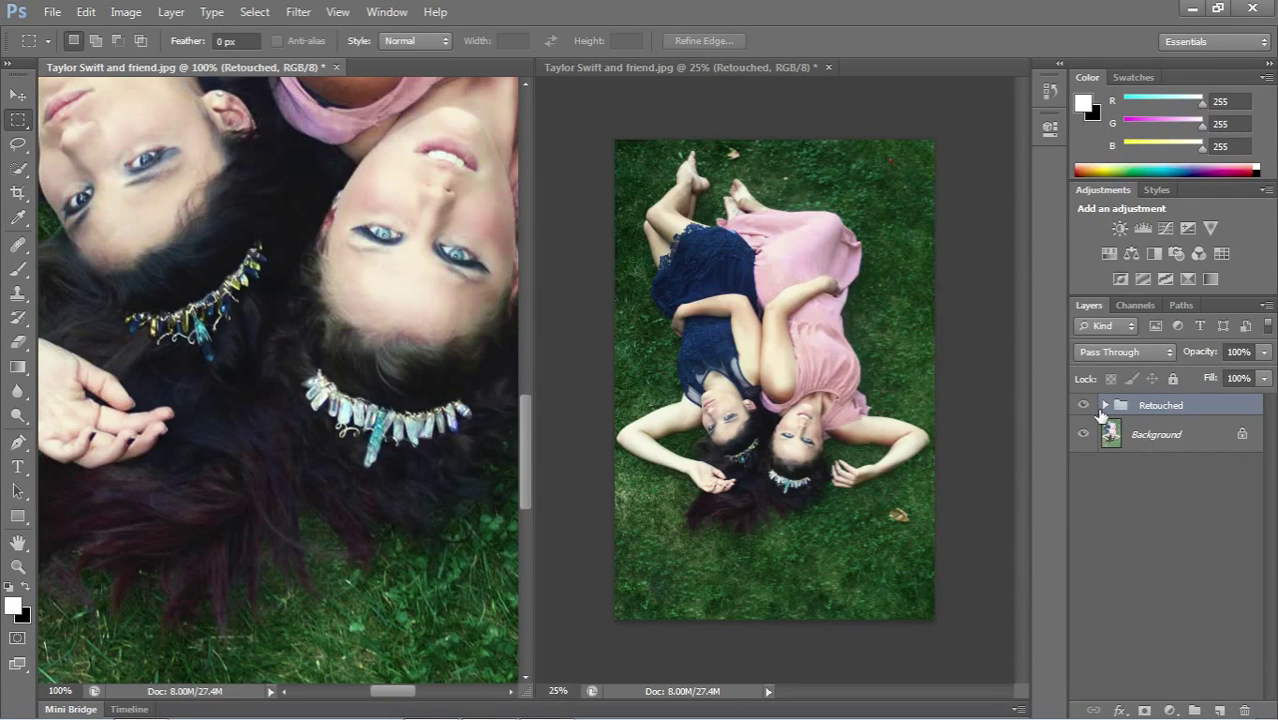
pyautogui.click(1083, 405)
pyautogui.click(1084, 406)
pyautogui.click(1084, 406)
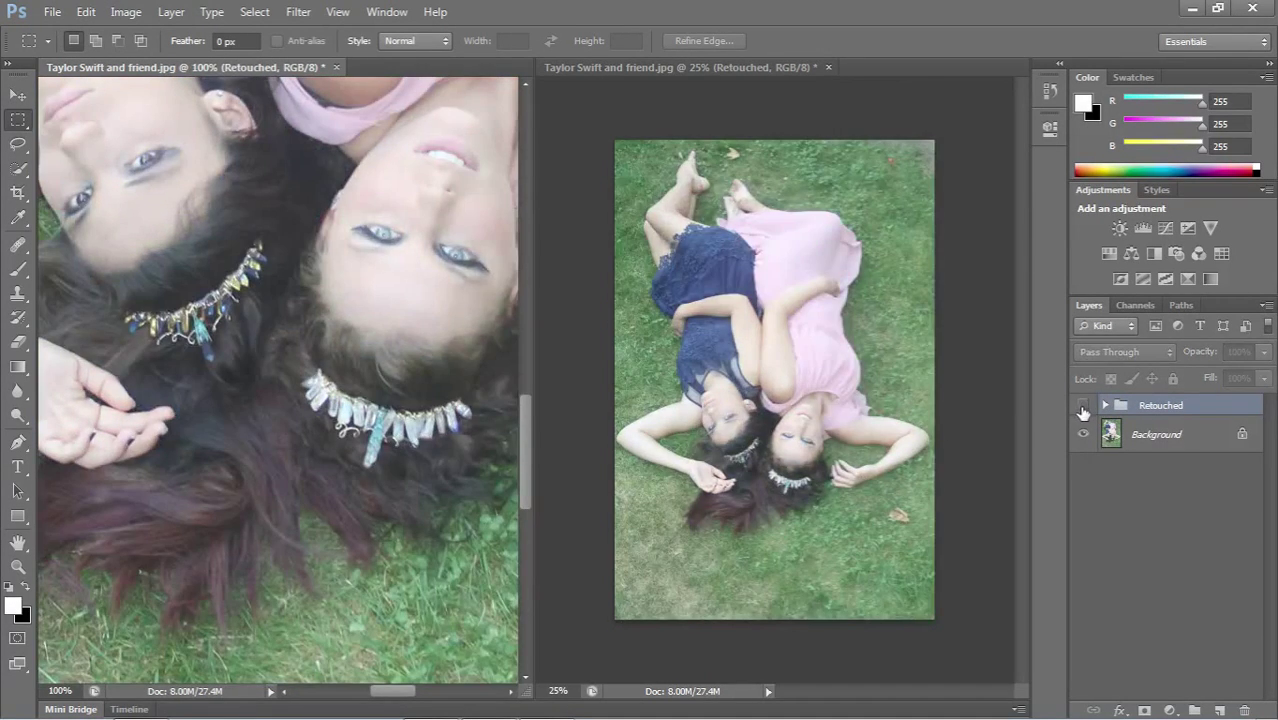
pyautogui.click(1084, 406)
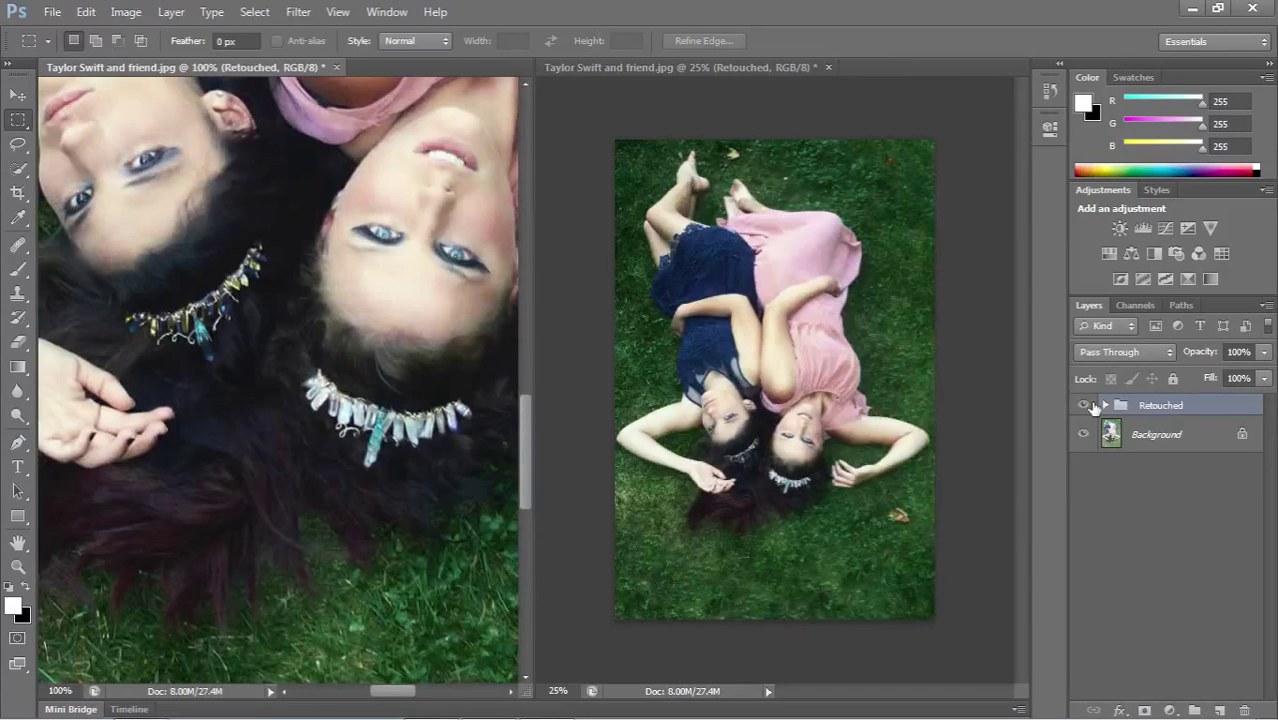
pyautogui.click(1086, 406)
pyautogui.click(1086, 406)
# - Stamp all visible layers into a new merged layer above the collapsed Retouched group
pyautogui.moveTo(522, 473); pyautogui.dragTo(564, 248)
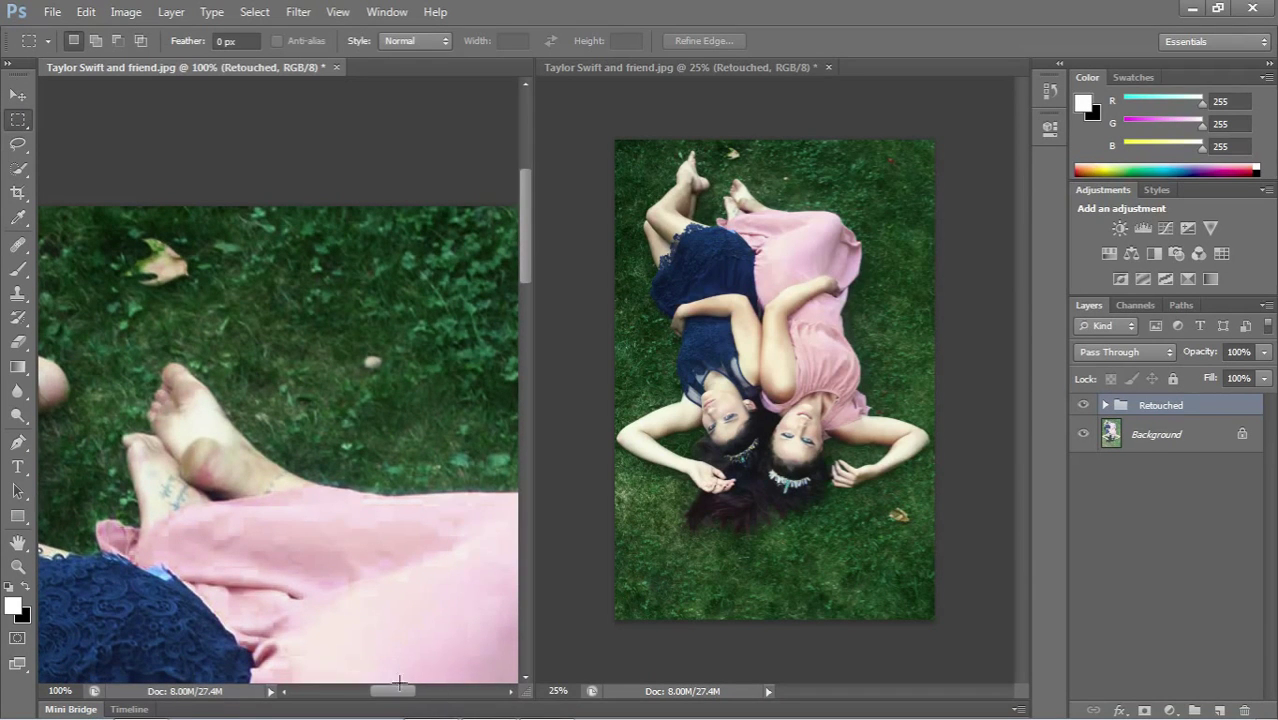
pyautogui.moveTo(398, 690)
pyautogui.mouseDown()
pyautogui.moveTo(355, 687)
pyautogui.moveTo(382, 689)
pyautogui.mouseUp()
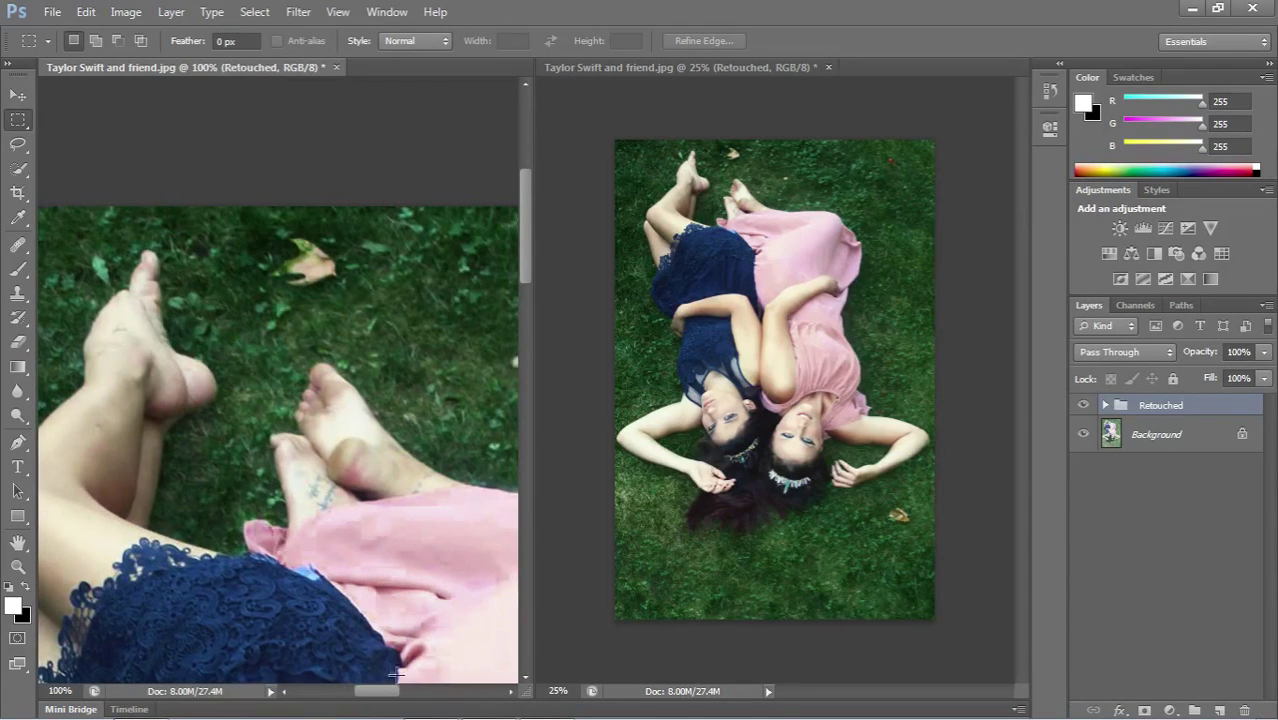
pyautogui.click(1105, 405)
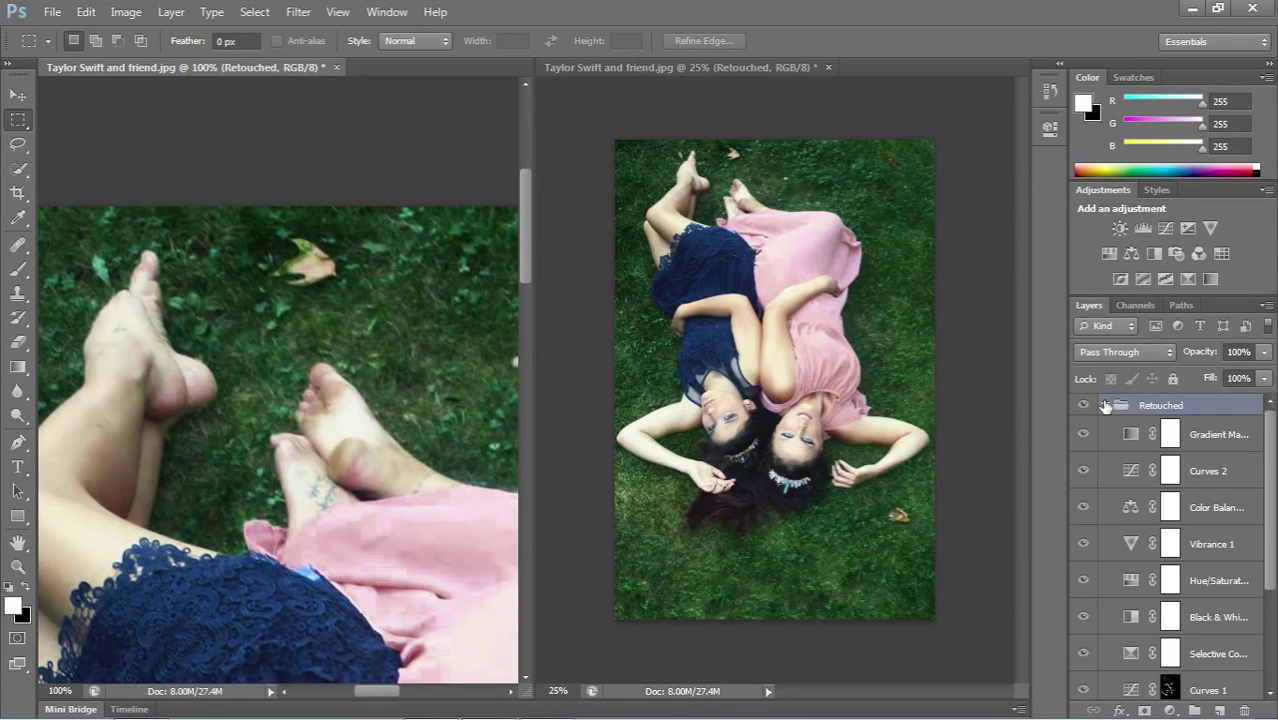
pyautogui.click(1106, 405)
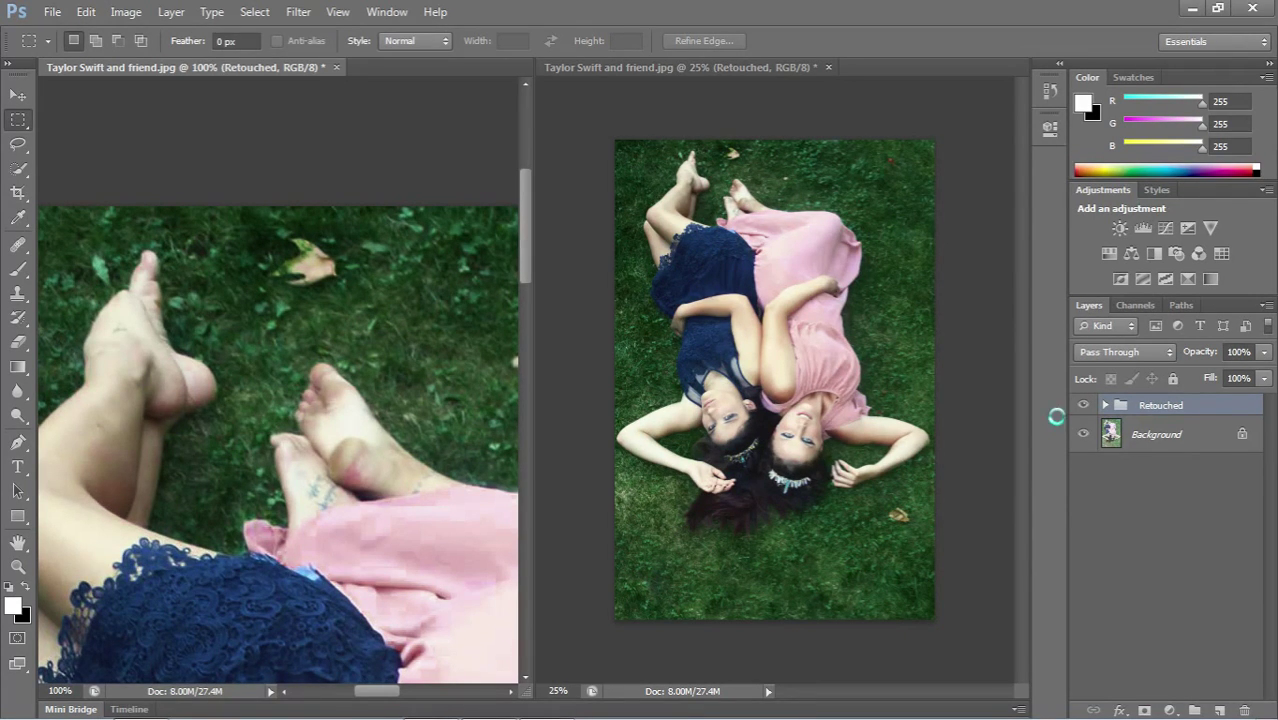
pyautogui.hotkey('ctrl', 'alt', 'shift', 'e')
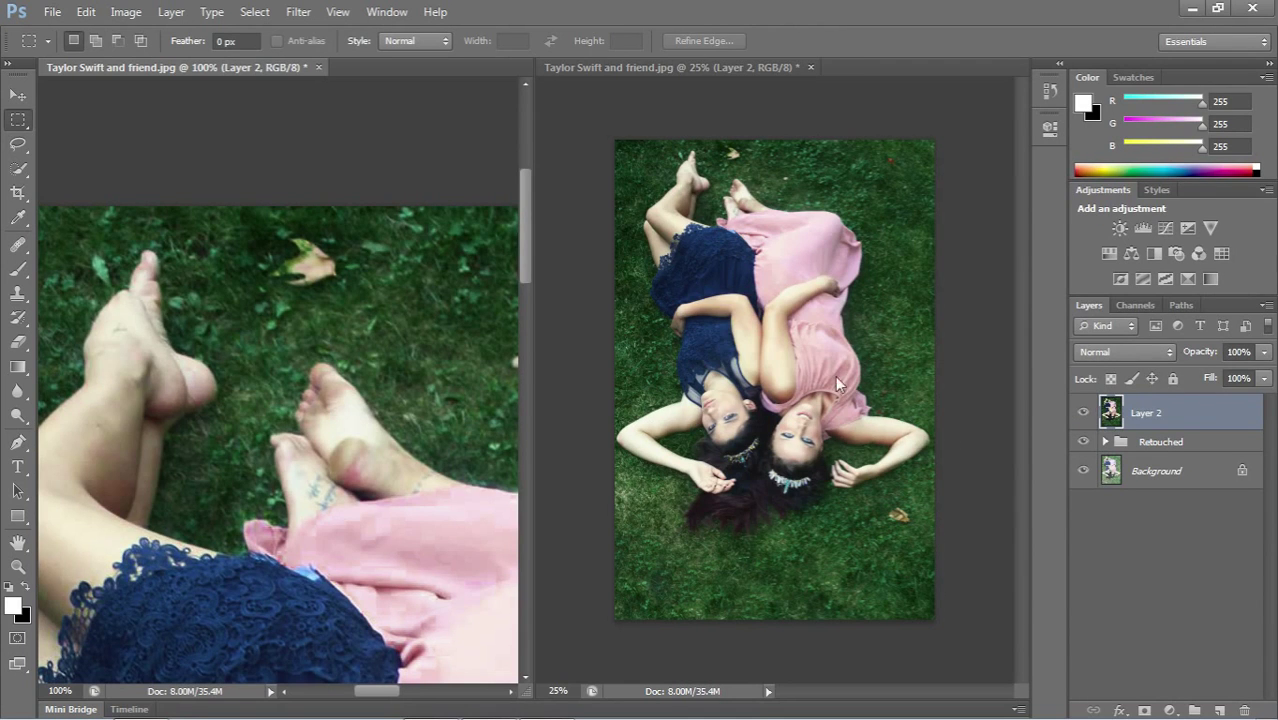
# - Try to outline the dry leaf in the grass near the women's feet with the Lasso tool
pyautogui.click(18, 143)
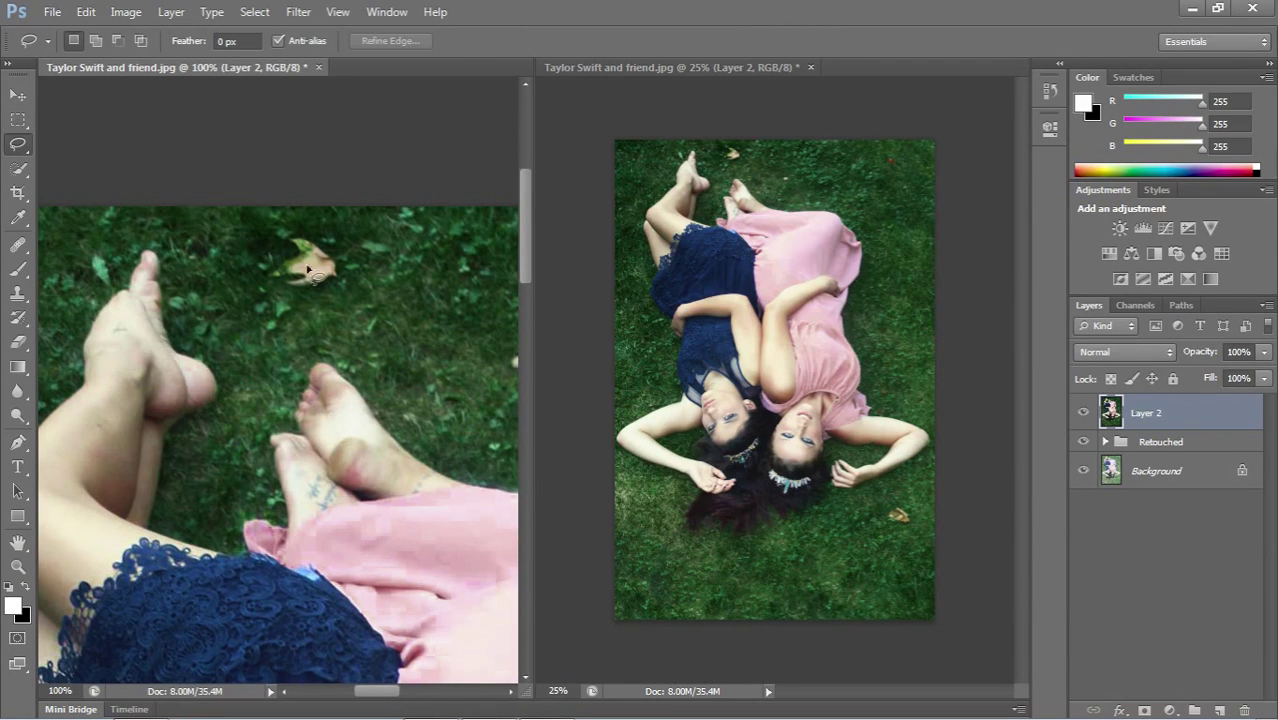
pyautogui.moveTo(300, 230); pyautogui.dragTo(269, 260)
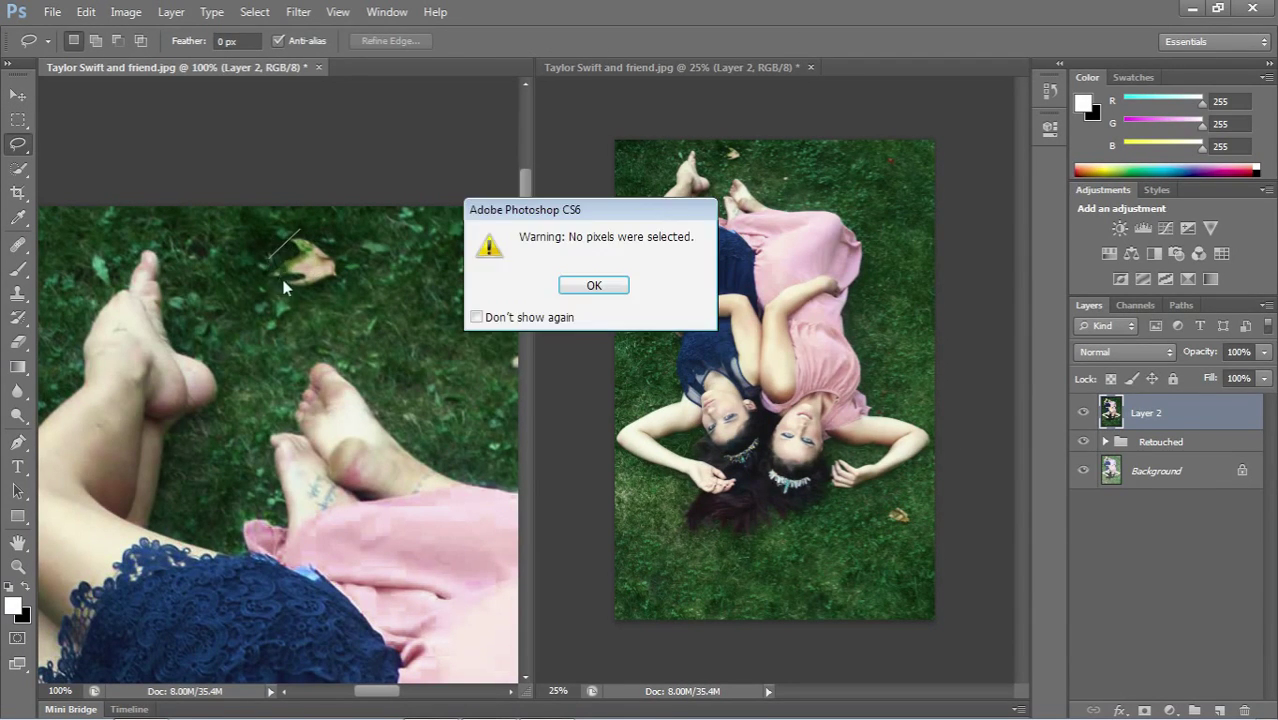
pyautogui.click(594, 285)
# - Hide the Retouched group and toggle the merged layer's visibility to compare the retouched portrait with the original background
pyautogui.click(19, 168)
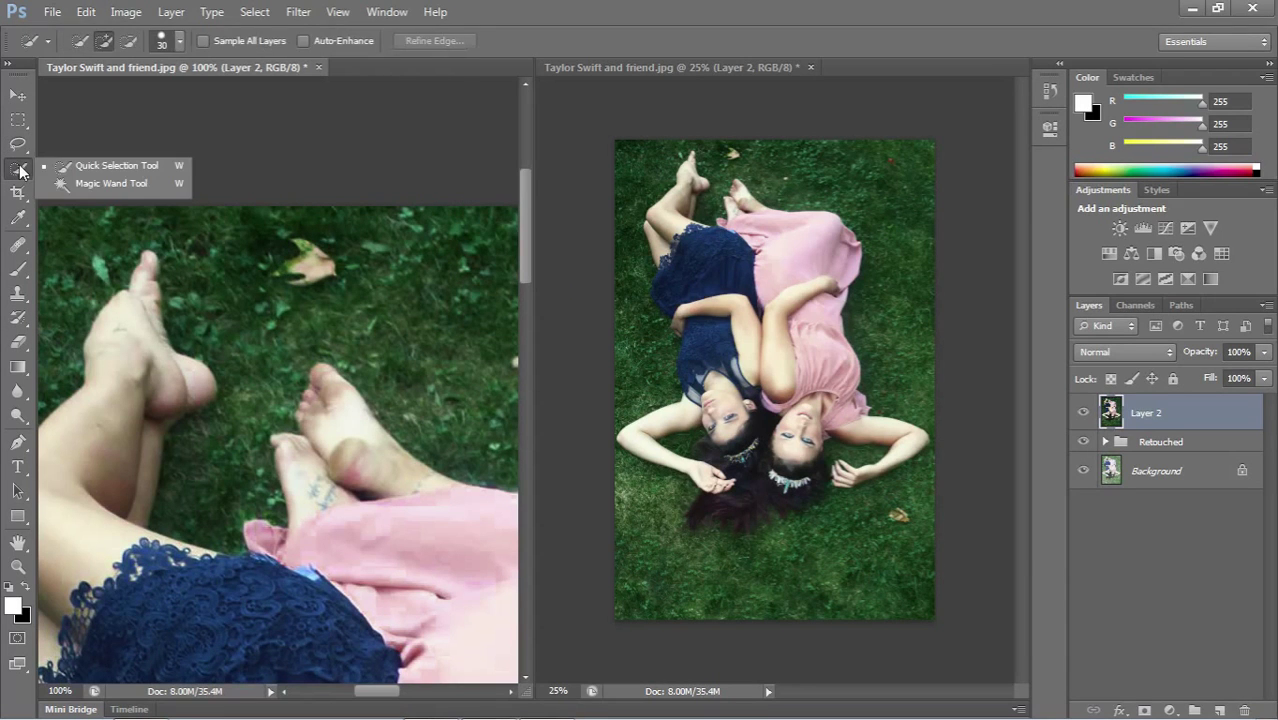
pyautogui.click(1182, 520)
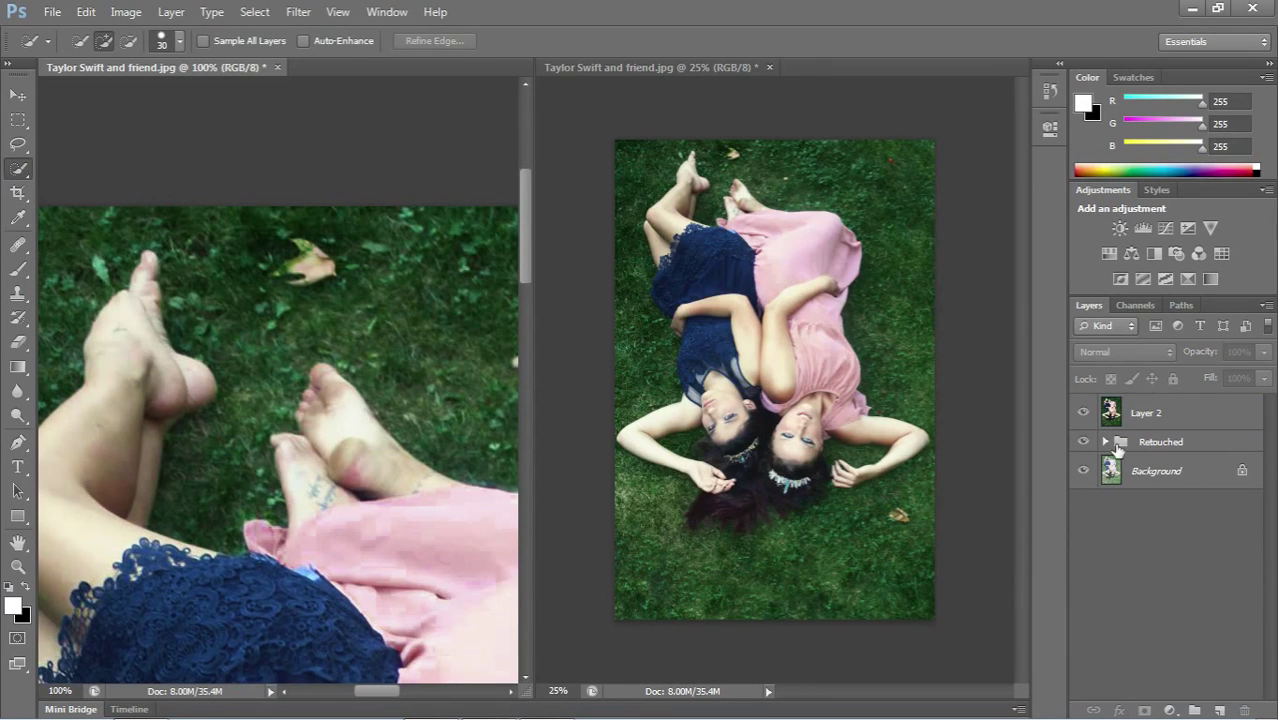
pyautogui.click(1105, 441)
pyautogui.click(1105, 441)
pyautogui.click(1084, 442)
pyautogui.click(1083, 412)
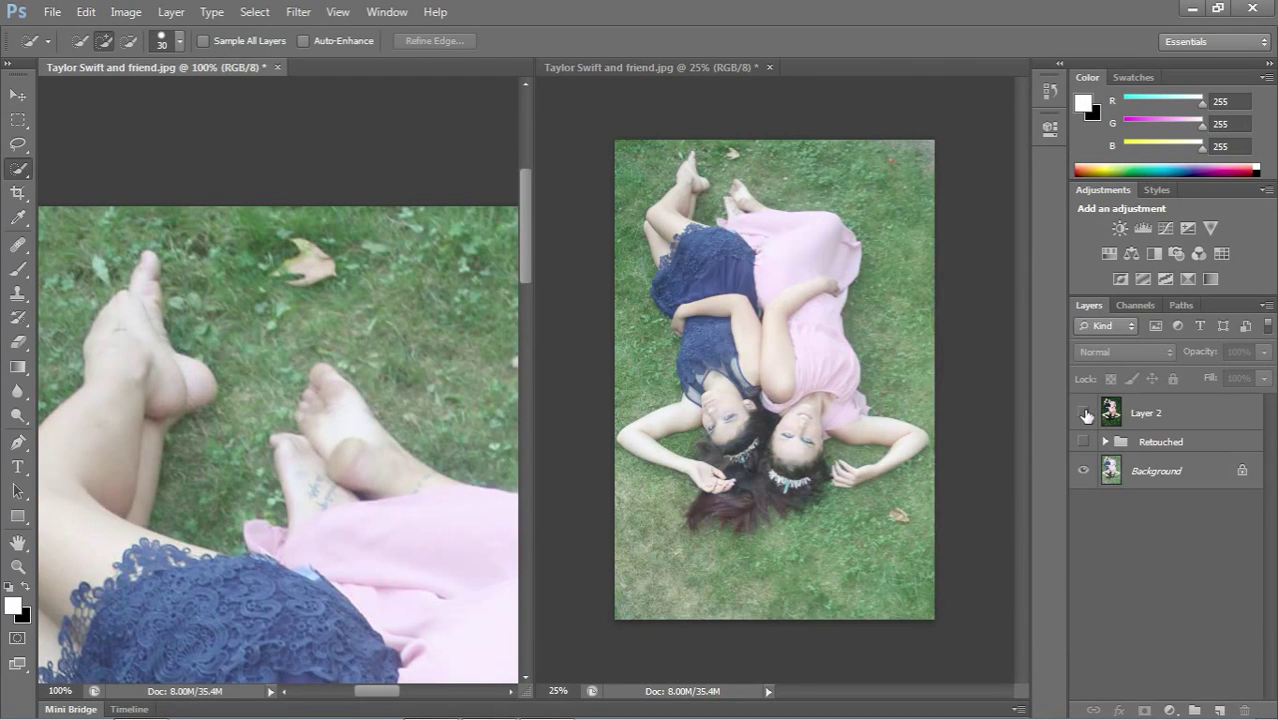
pyautogui.click(1084, 413)
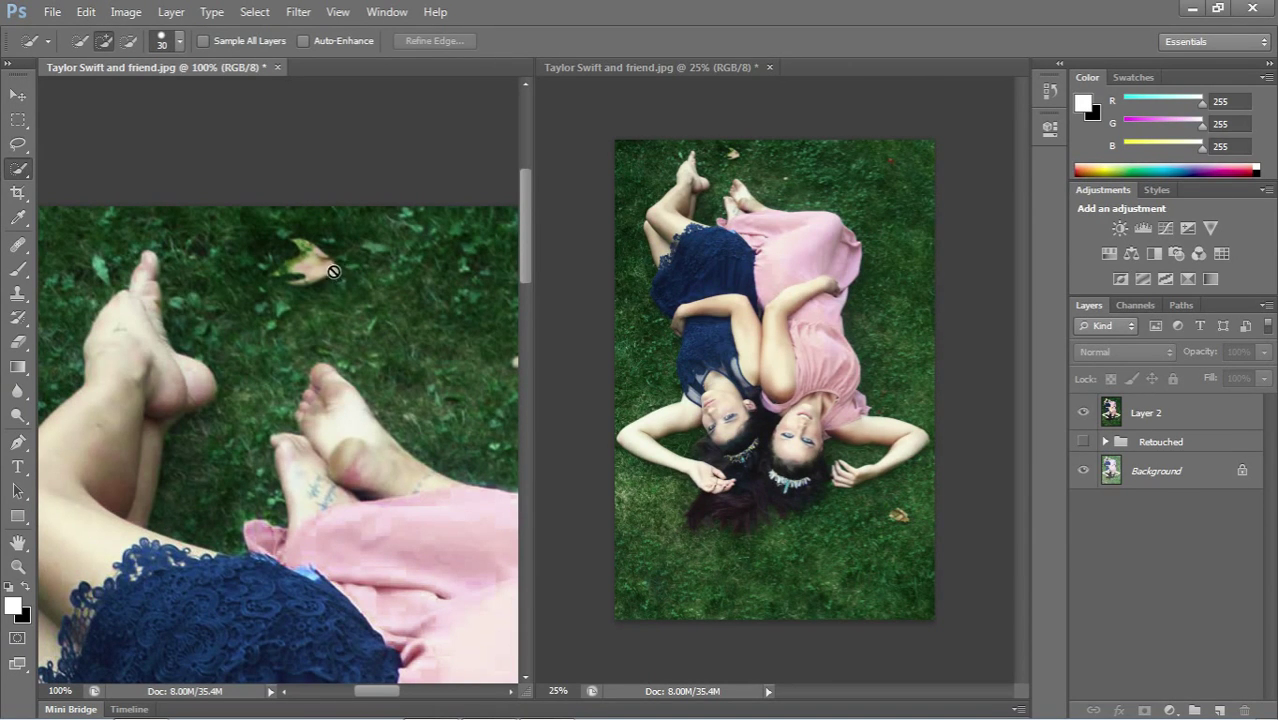
# - On the merged Layer 2, select the dry leaf in the grass near the women's feet with the Quick Selection tool
pyautogui.click(1110, 418)
pyautogui.moveTo(305, 285)
pyautogui.mouseDown()
pyautogui.moveTo(285, 295)
pyautogui.moveTo(313, 252)
pyautogui.moveTo(385, 235)
pyautogui.mouseUp()
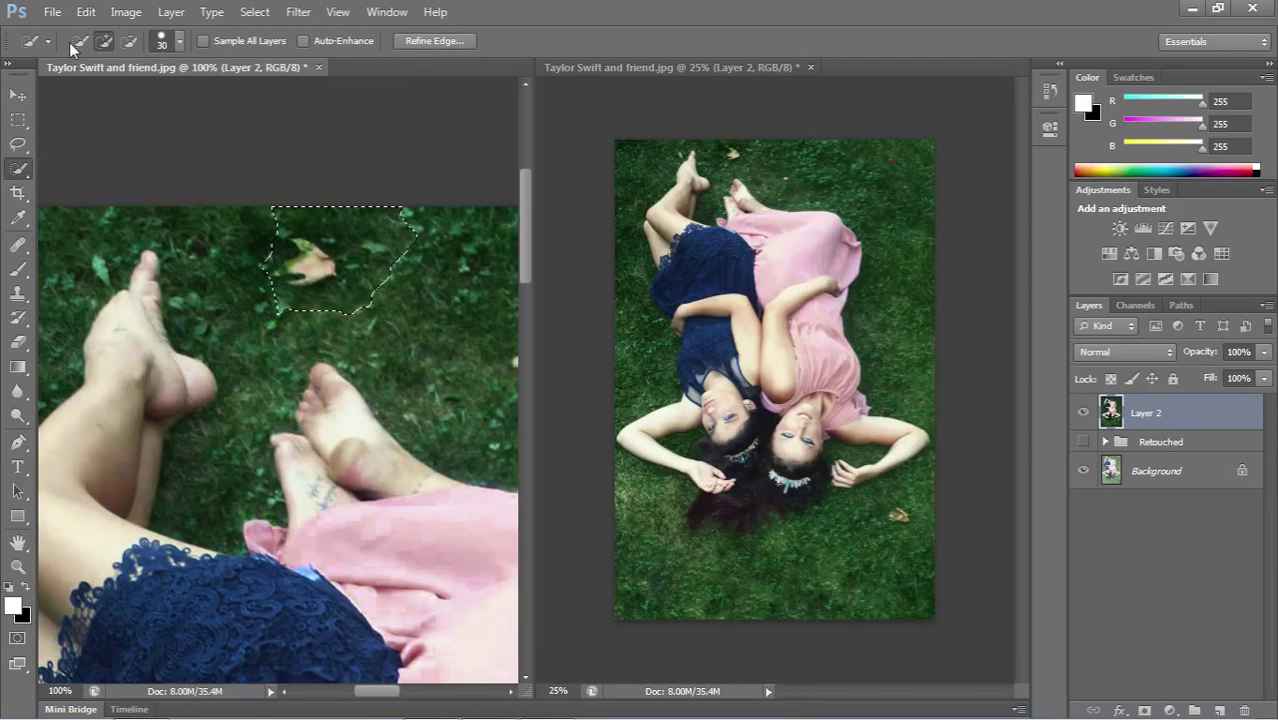
pyautogui.hotkey('ctrl', 'd')
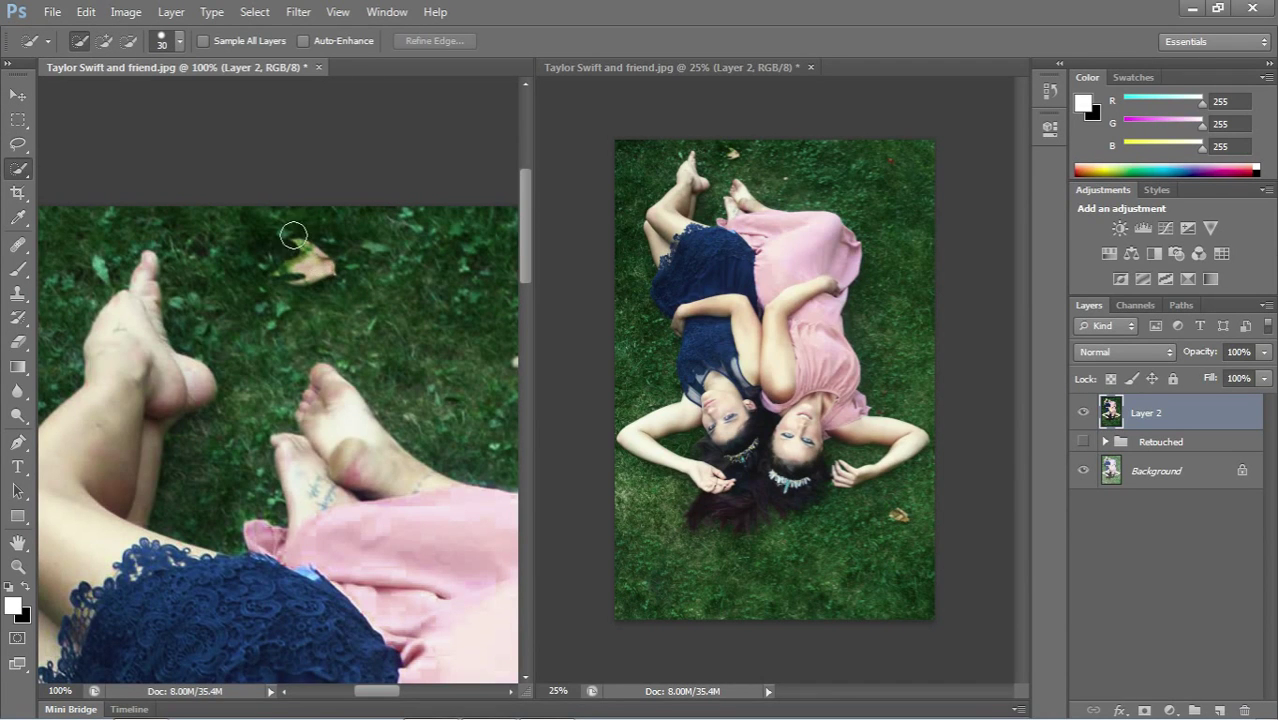
pyautogui.moveTo(306, 257)
pyautogui.mouseDown()
pyautogui.moveTo(315, 268)
pyautogui.moveTo(299, 271)
pyautogui.moveTo(300, 290)
pyautogui.moveTo(305, 225)
pyautogui.mouseUp()
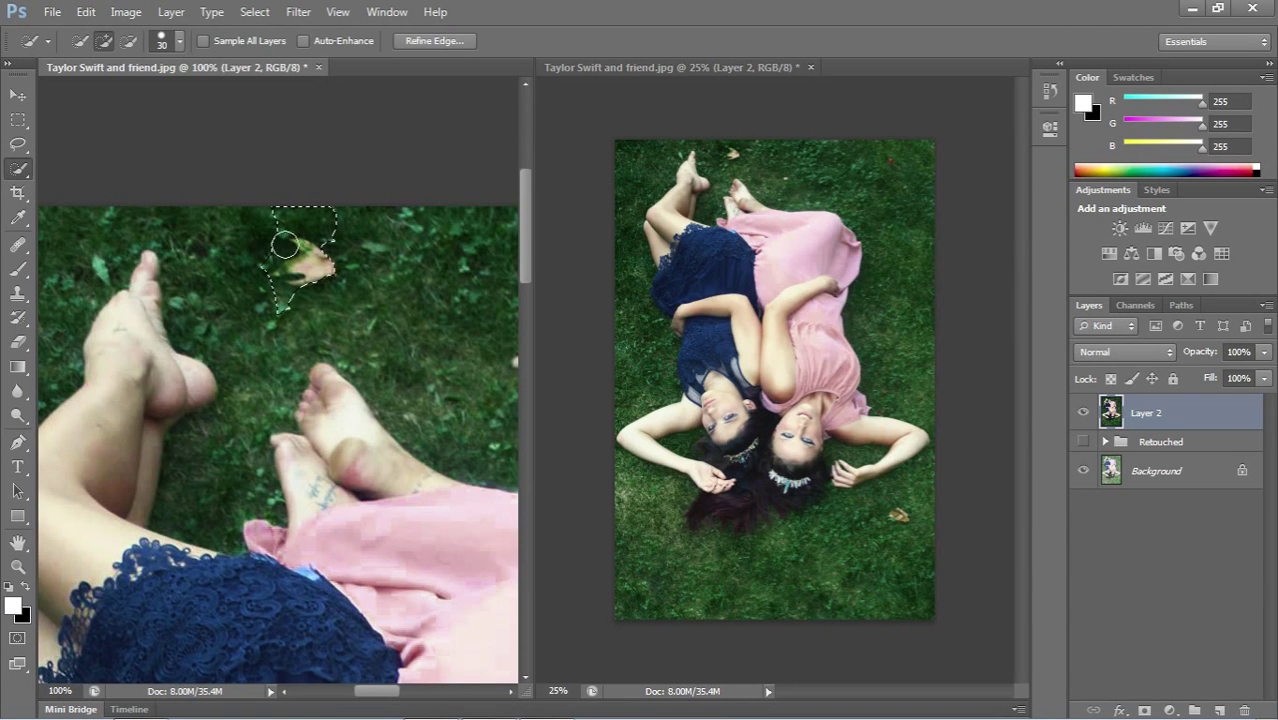
# - Replace the selected leaf with grass using a Content-Aware fill at 100% opacity, and clear the selection
pyautogui.click(85, 12)
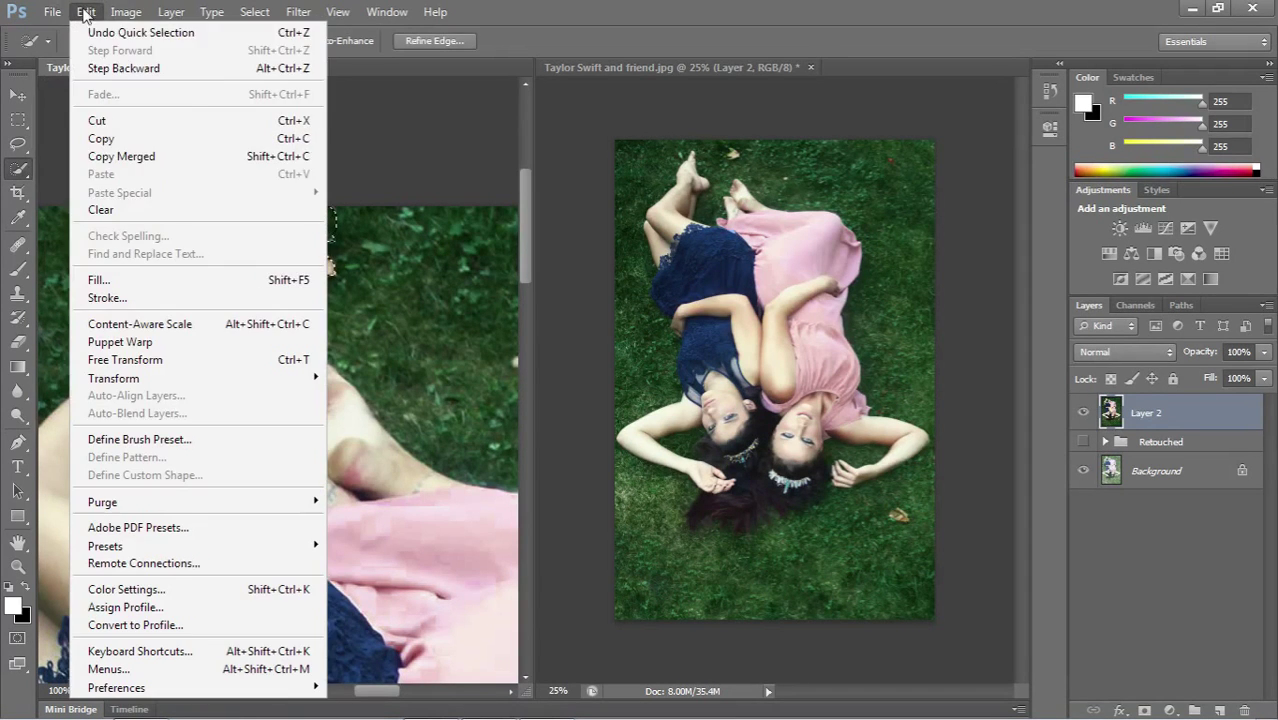
pyautogui.click(103, 280)
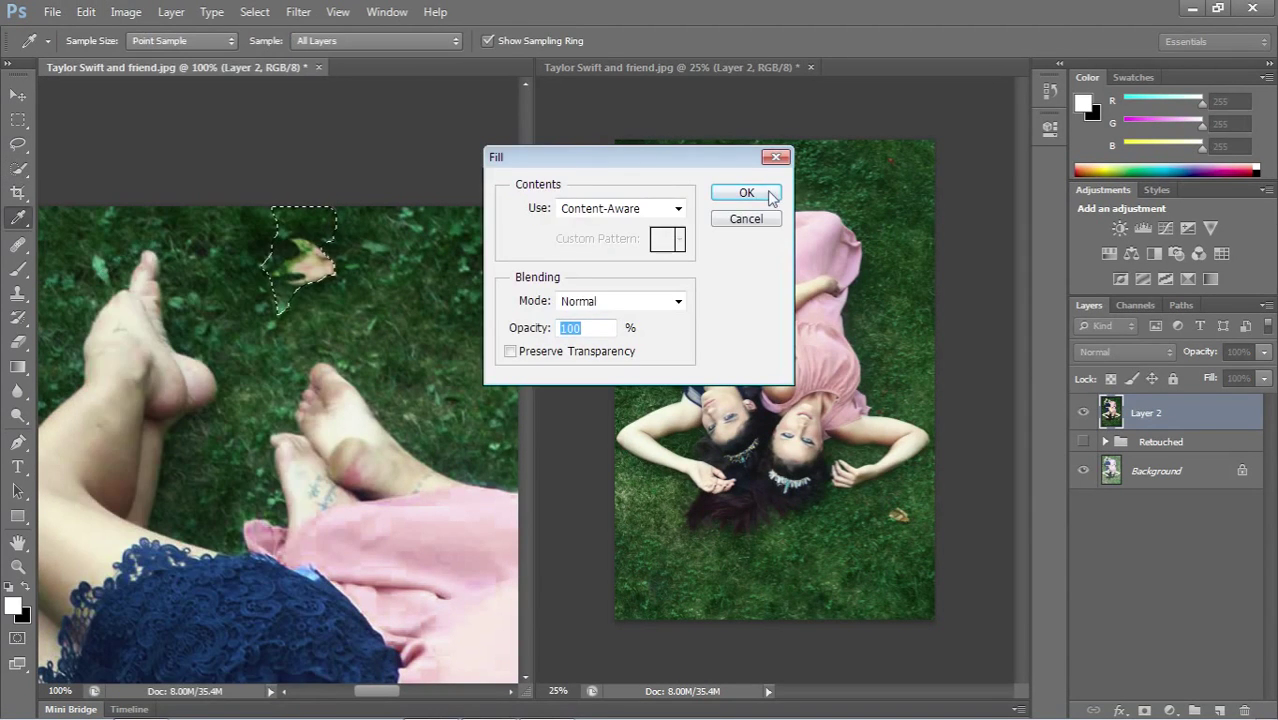
pyautogui.click(771, 197)
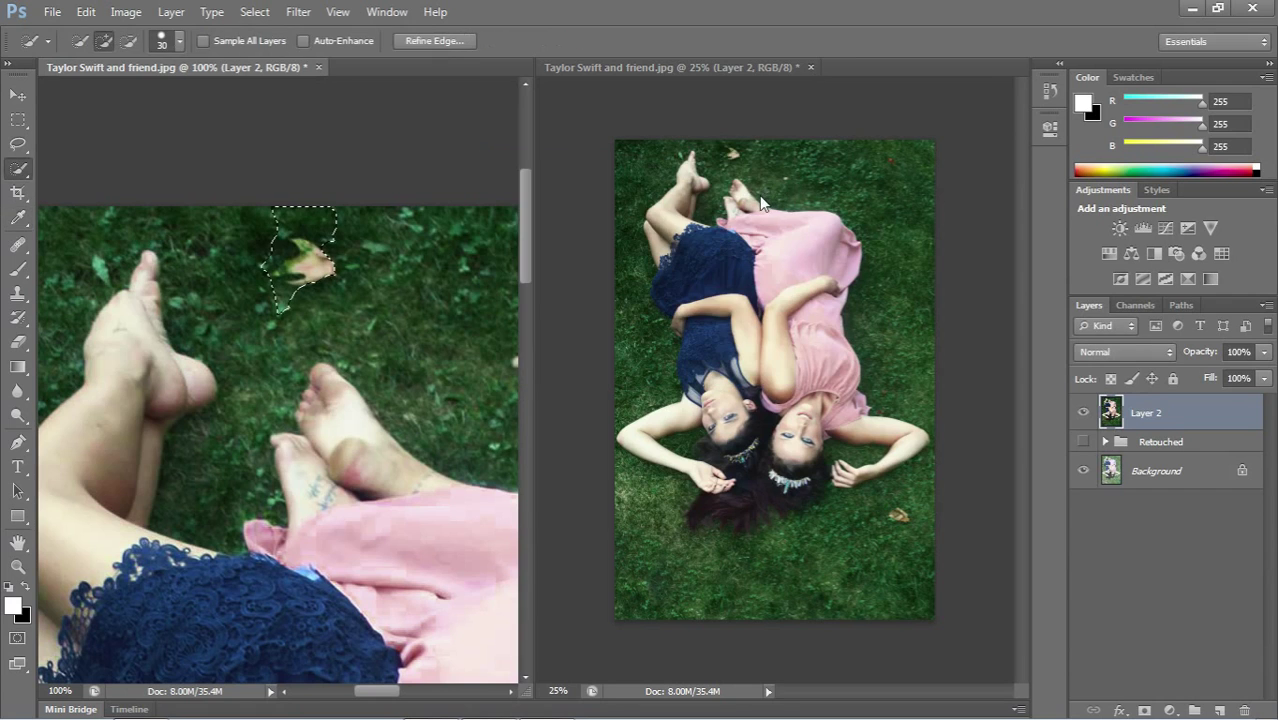
pyautogui.click(18, 120)
pyautogui.click(386, 266)
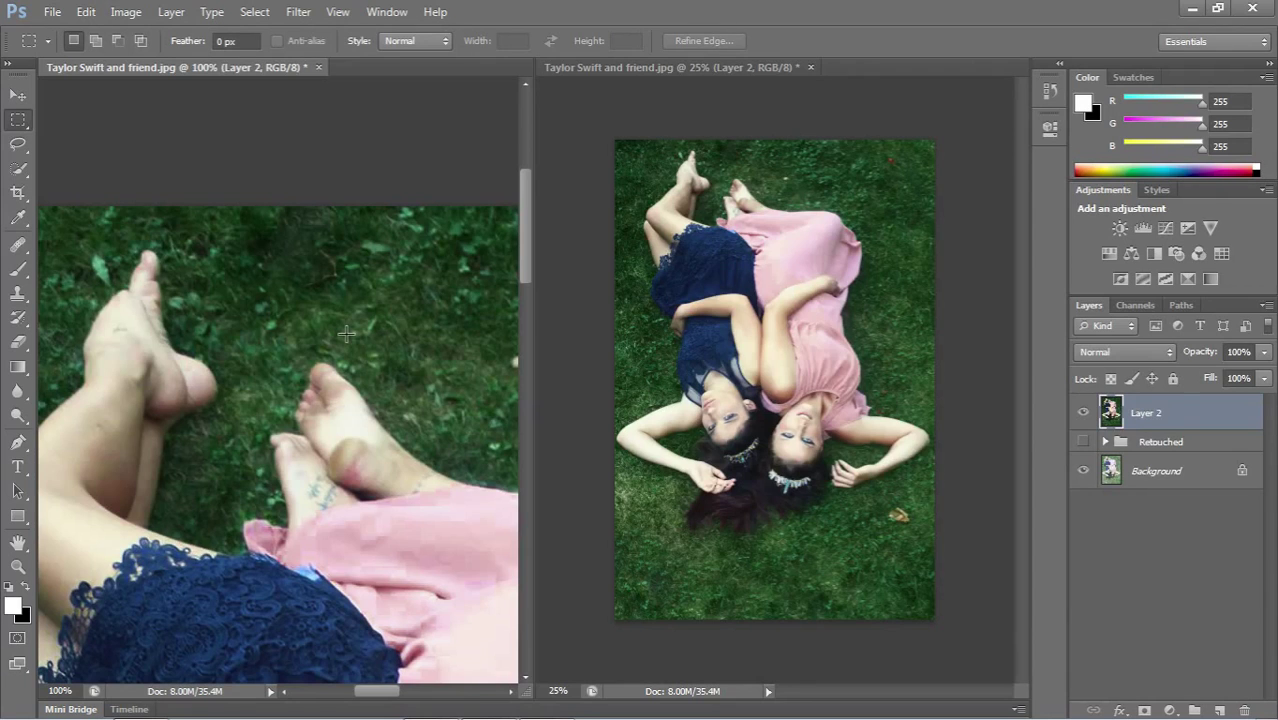
pyautogui.hotkey('ctrl', '-')
pyautogui.hotkey('ctrl', '-')
pyautogui.hotkey('ctrl', '-')
pyautogui.hotkey('ctrl', '-')
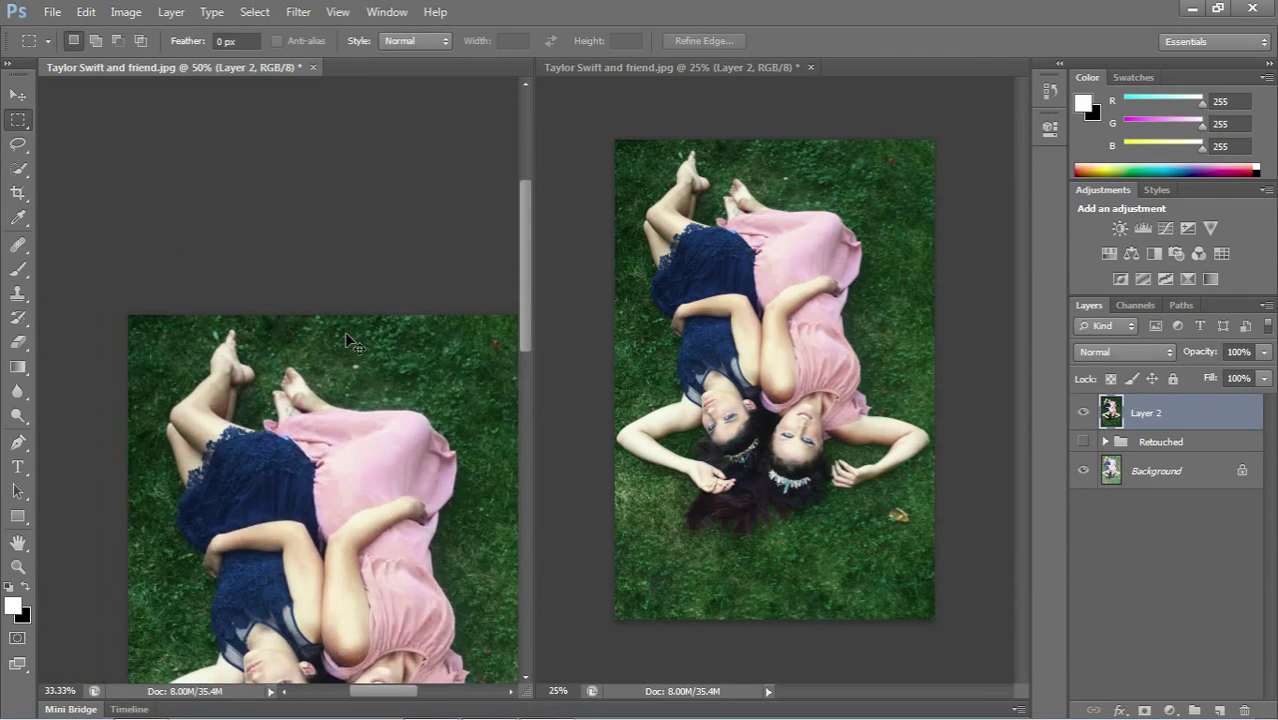
pyautogui.hotkey('ctrl', '+')
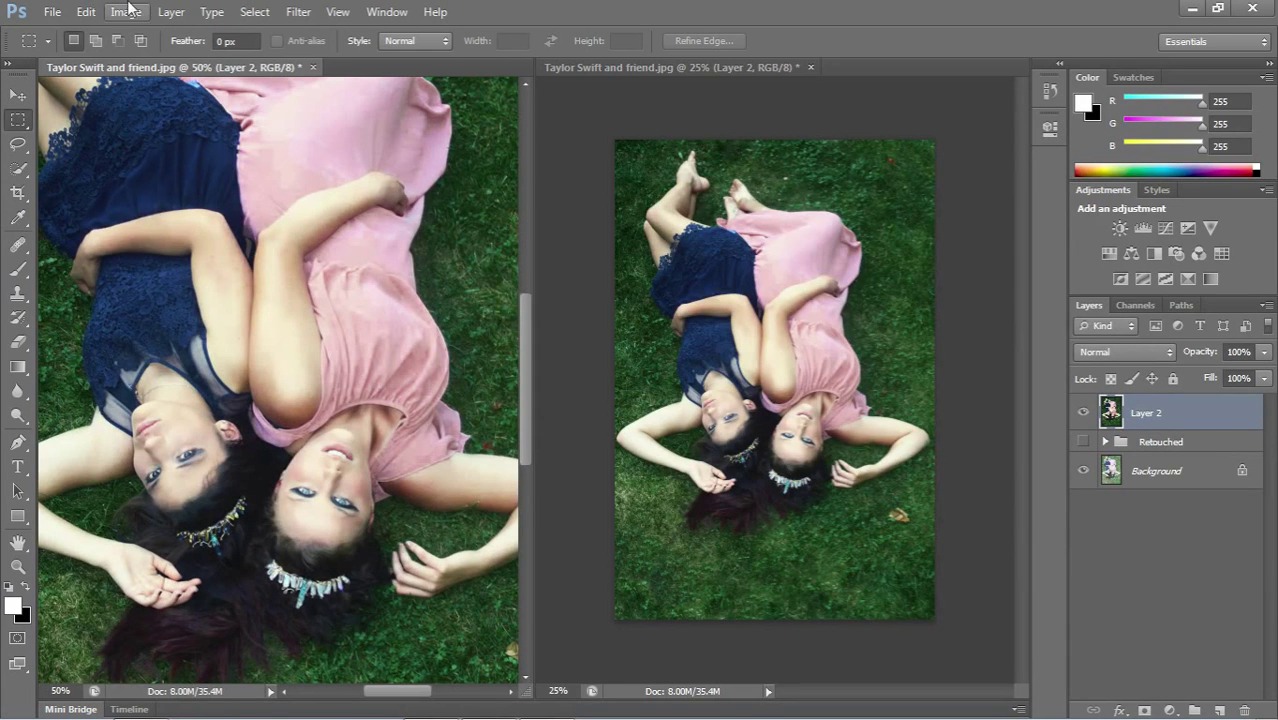
# - Save the layered document to the Desktop in Photoshop format as "Taylor Swift and friend Edited" with Maximize Compatibility on
pyautogui.click(50, 10)
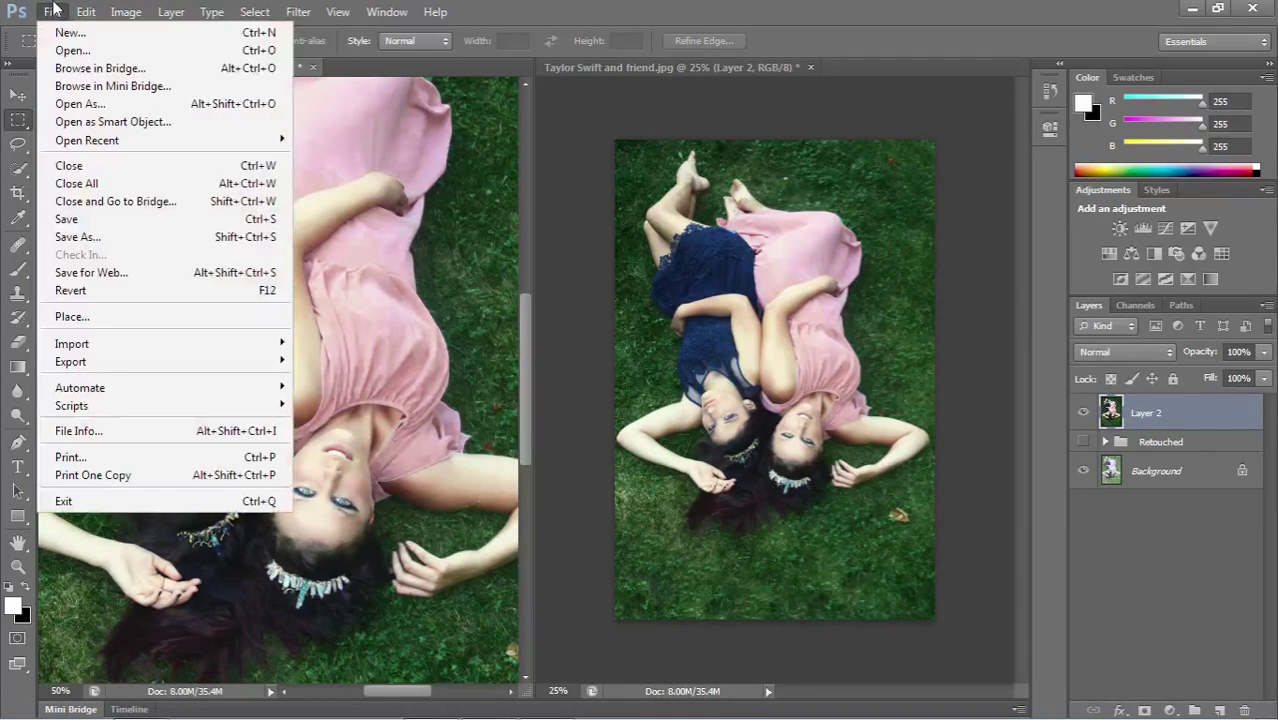
pyautogui.click(143, 237)
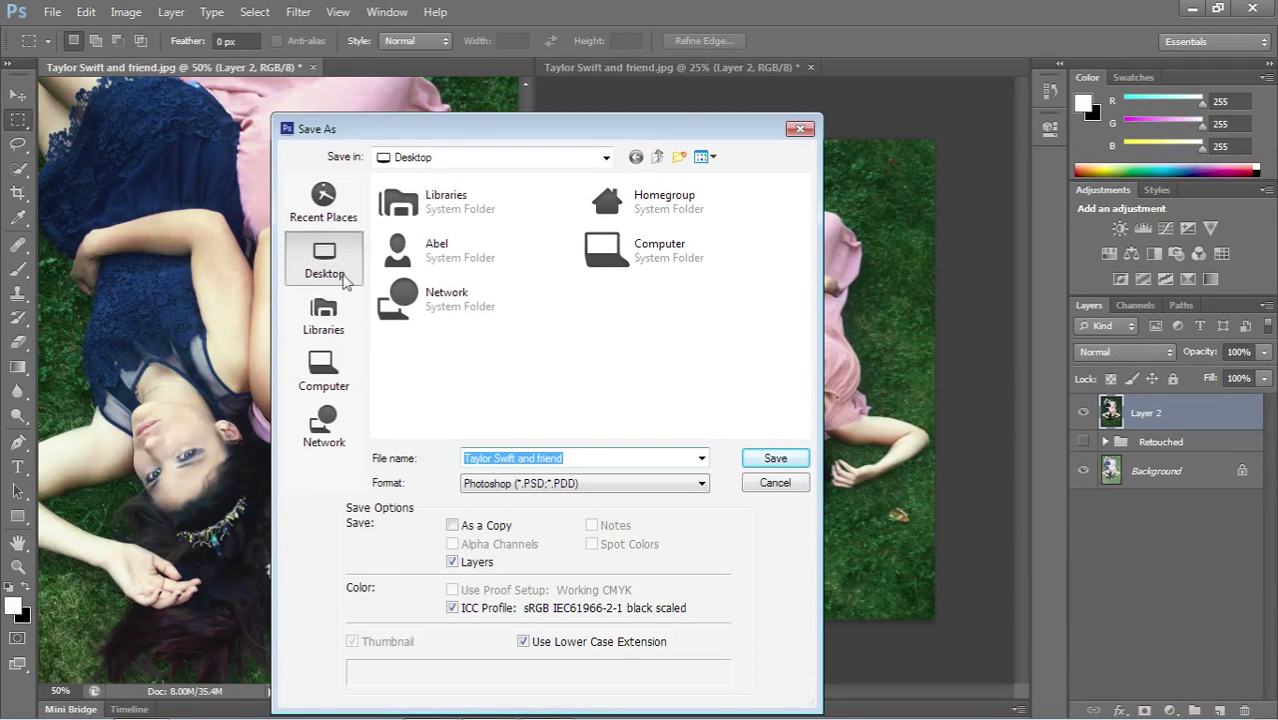
pyautogui.click(594, 456)
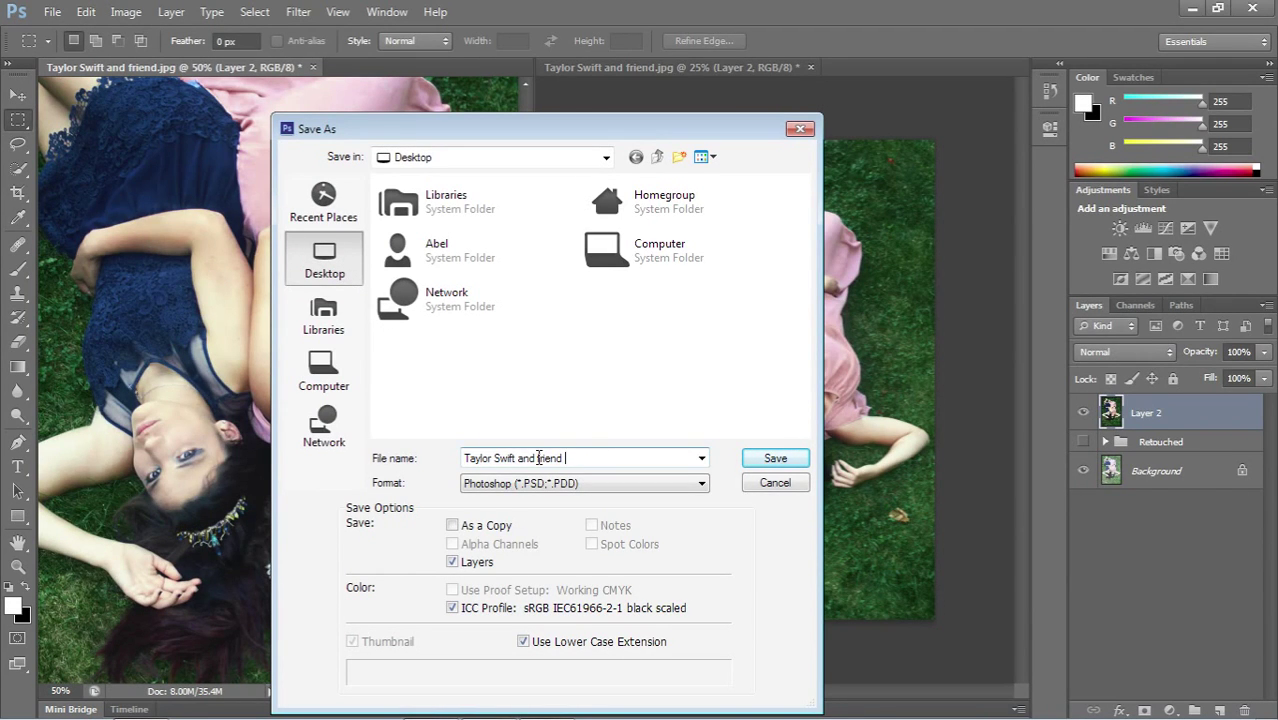
pyautogui.write('Edited')
pyautogui.press('Return')
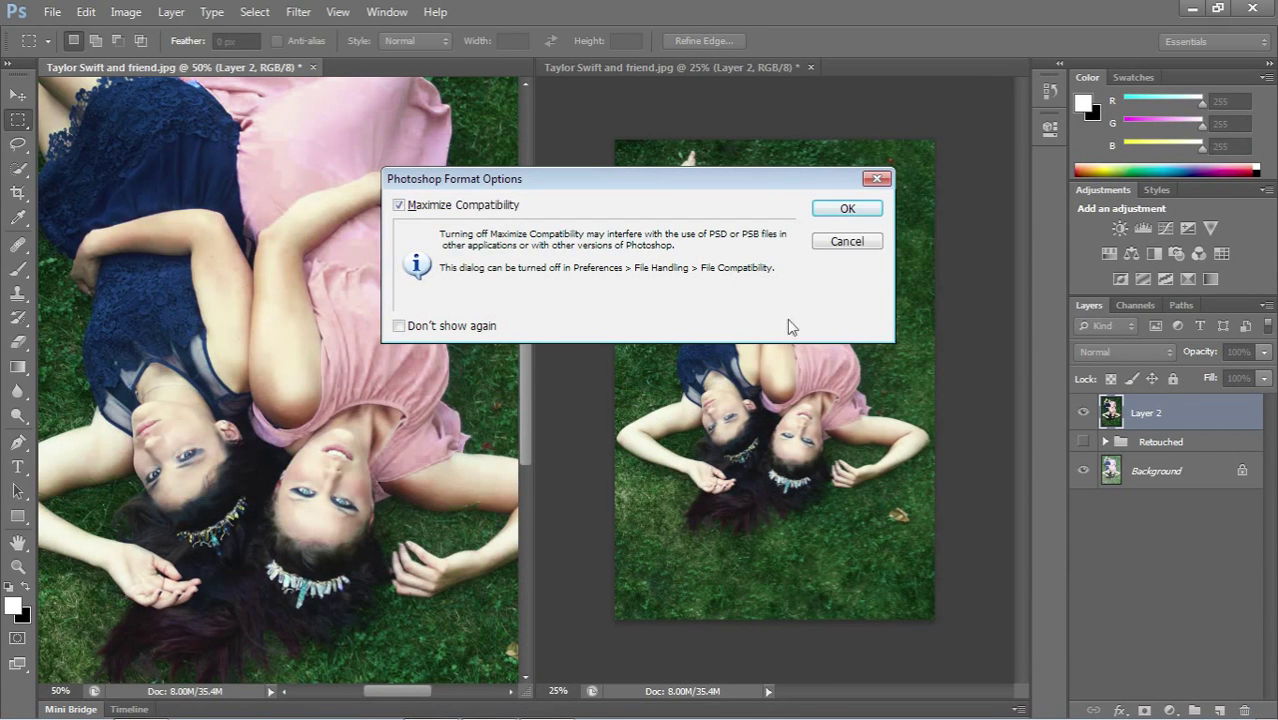
pyautogui.click(848, 211)
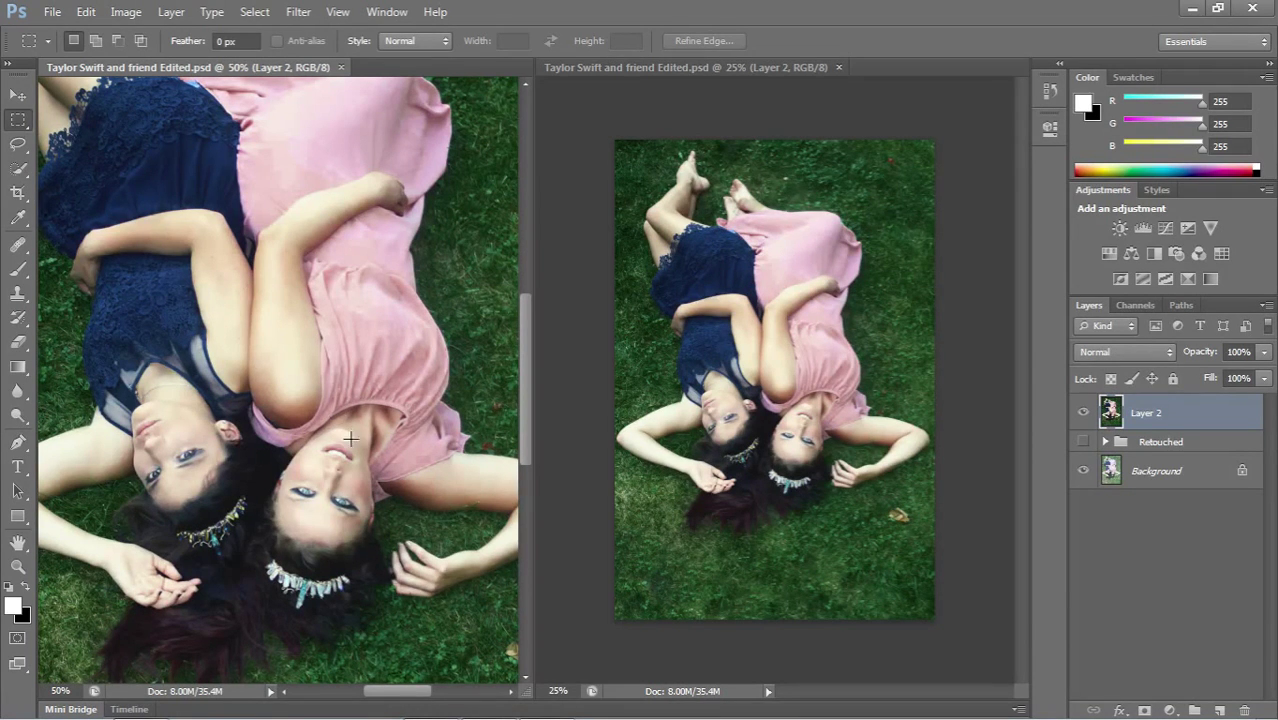
# - Start saving a JPEG copy to the Desktop as "Taylor Swift and friend Edited.jpg"
pyautogui.click(53, 12)
pyautogui.click(129, 238)
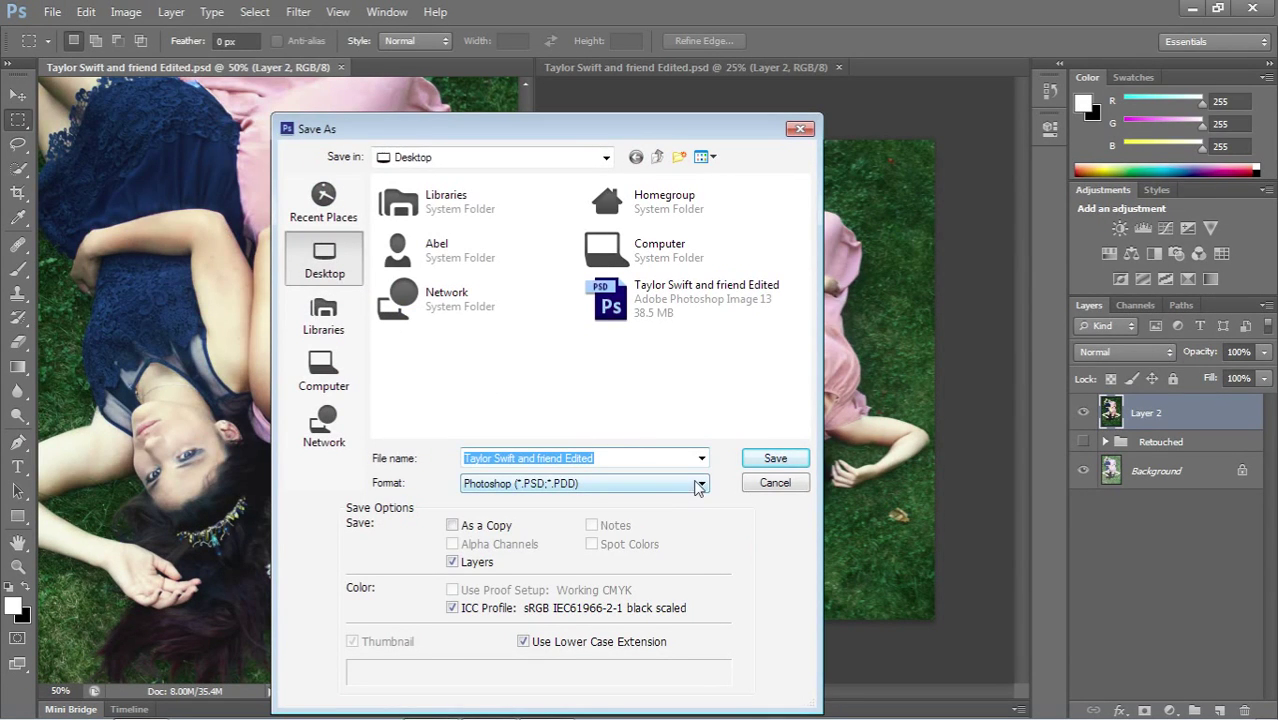
pyautogui.click(703, 485)
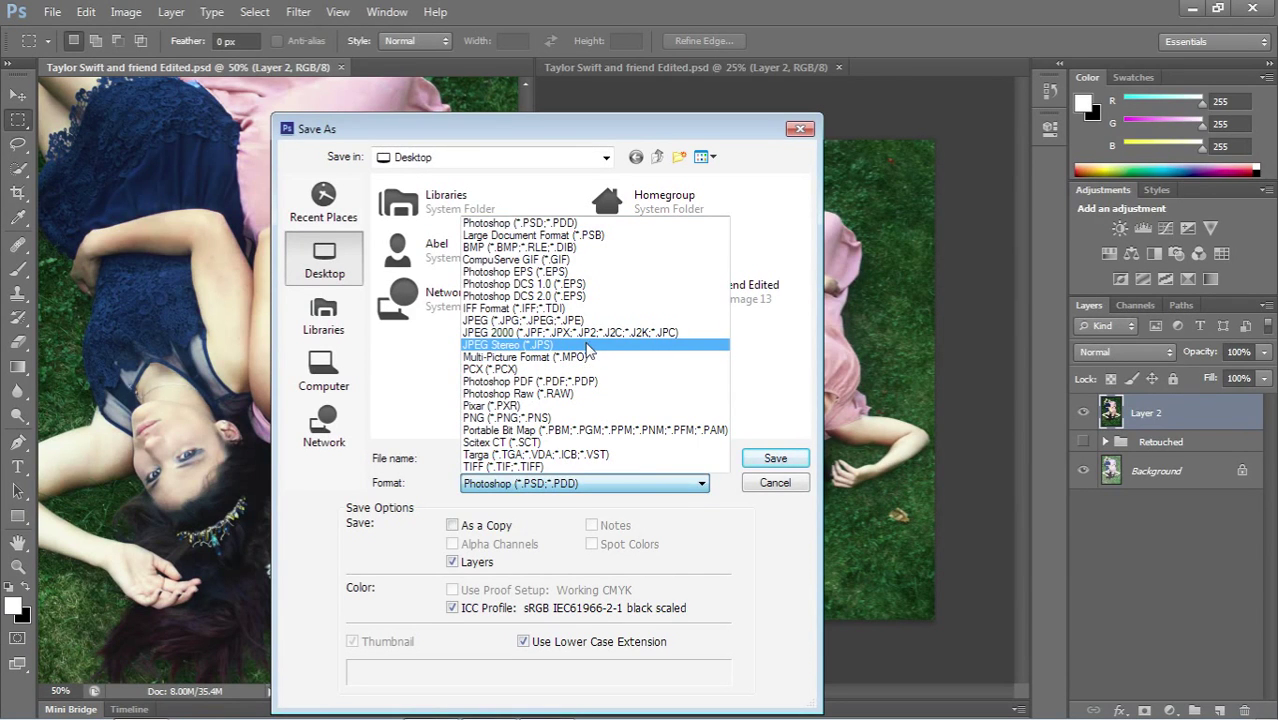
pyautogui.click(588, 344)
pyautogui.click(566, 488)
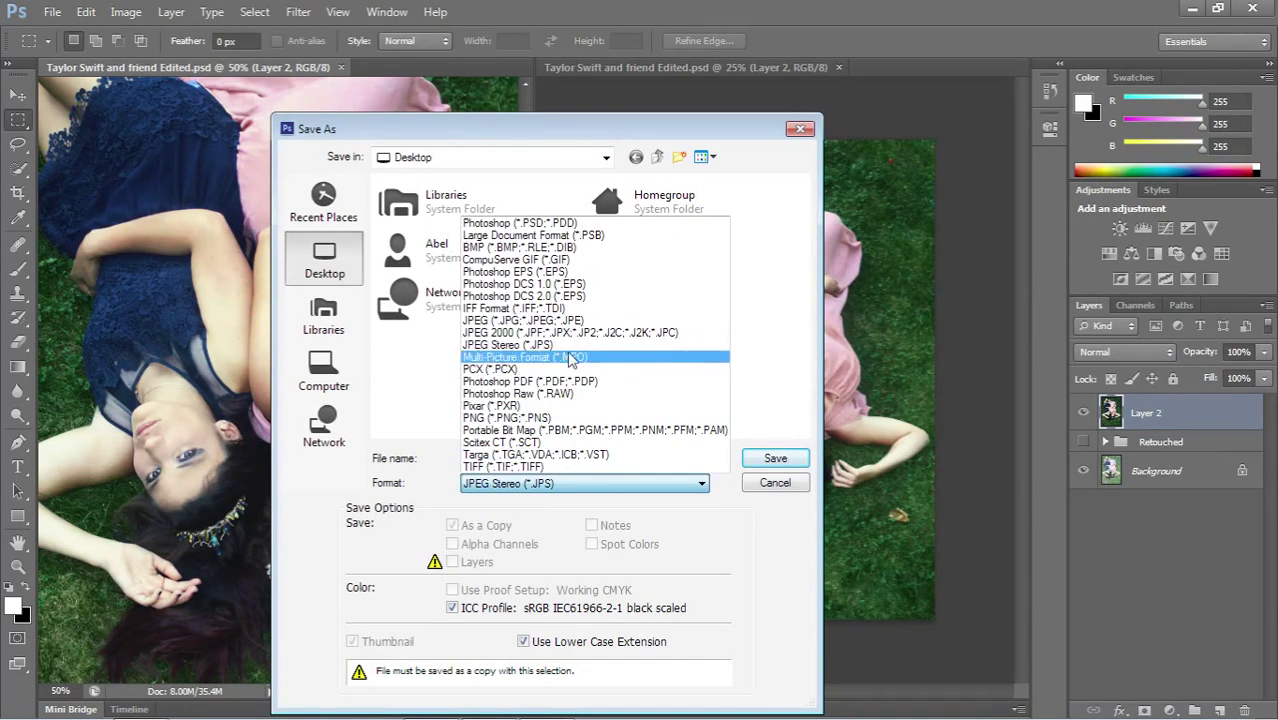
pyautogui.click(578, 321)
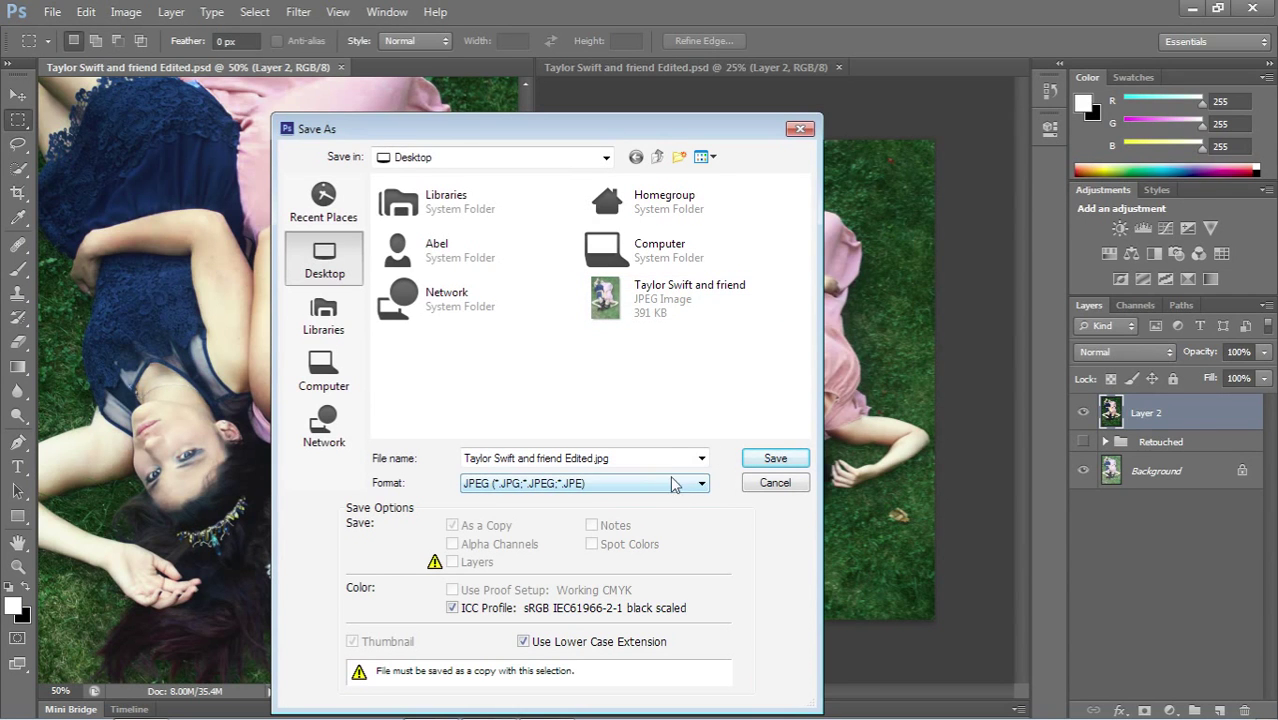
pyautogui.moveTo(525, 133); pyautogui.dragTo(530, 64)
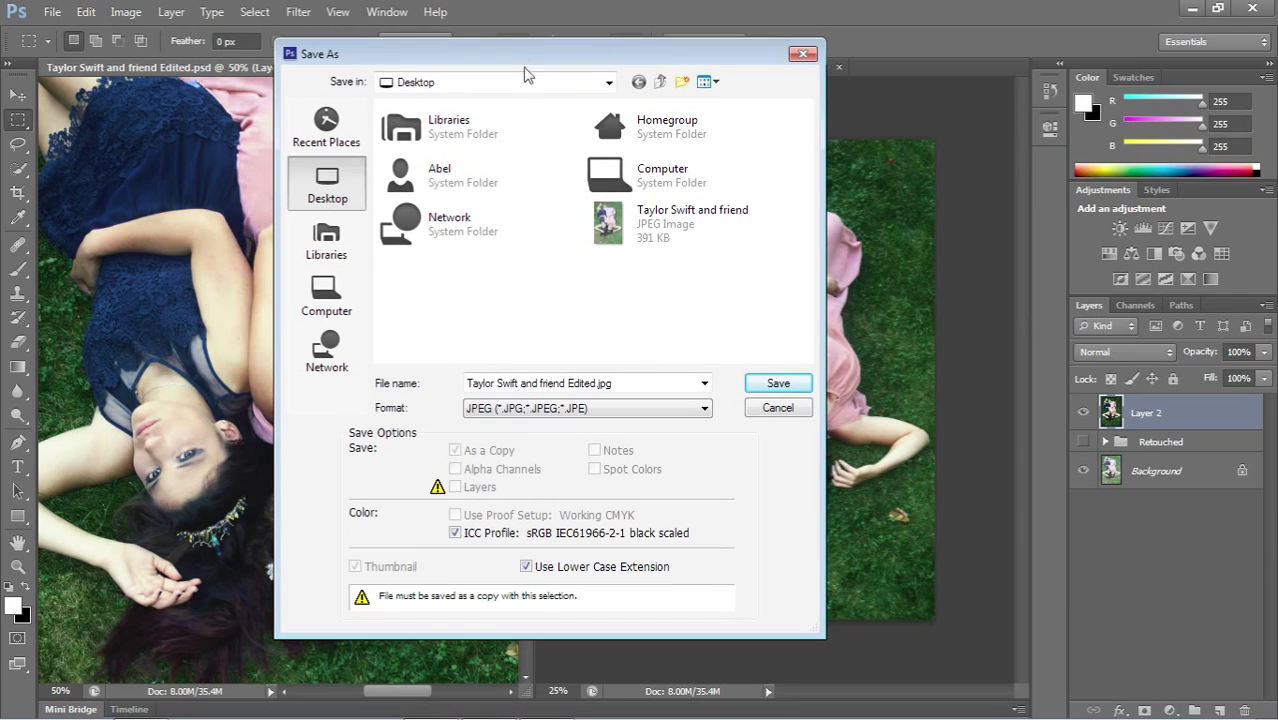
pyautogui.click(777, 380)
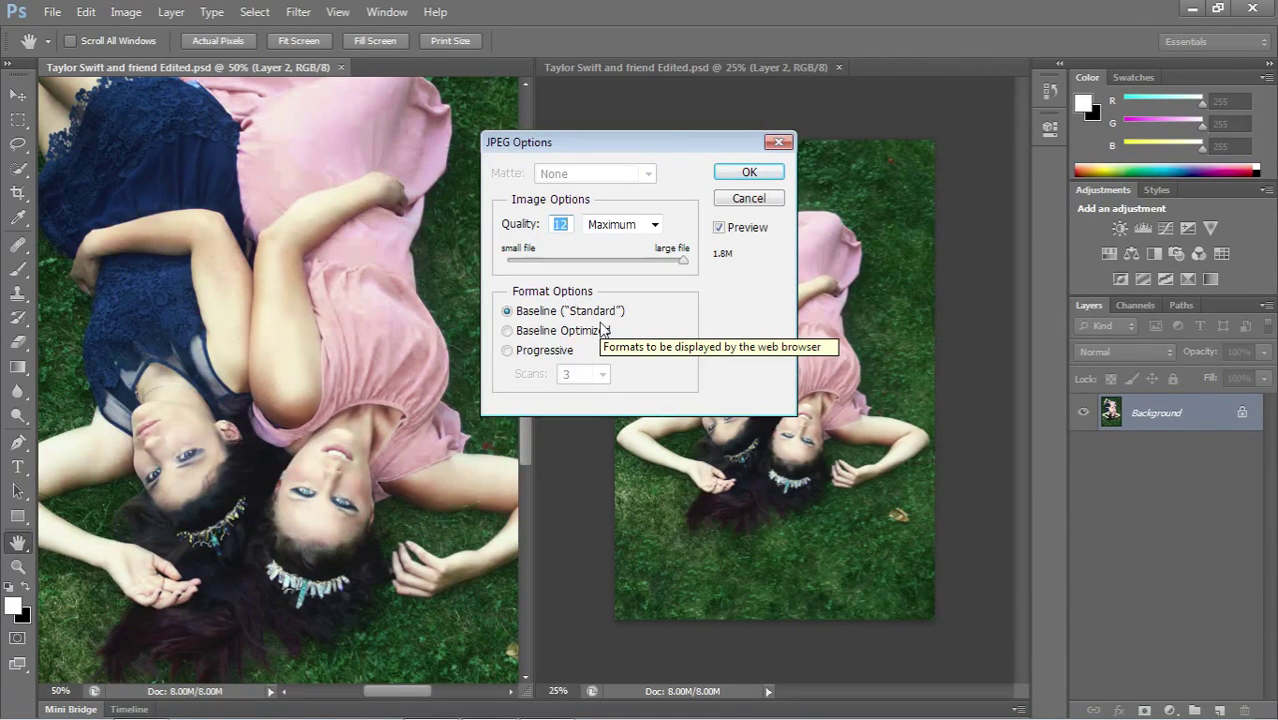
# - Set the JPEG copy to Progressive format with 5 scans and finish saving it
pyautogui.click(588, 334)
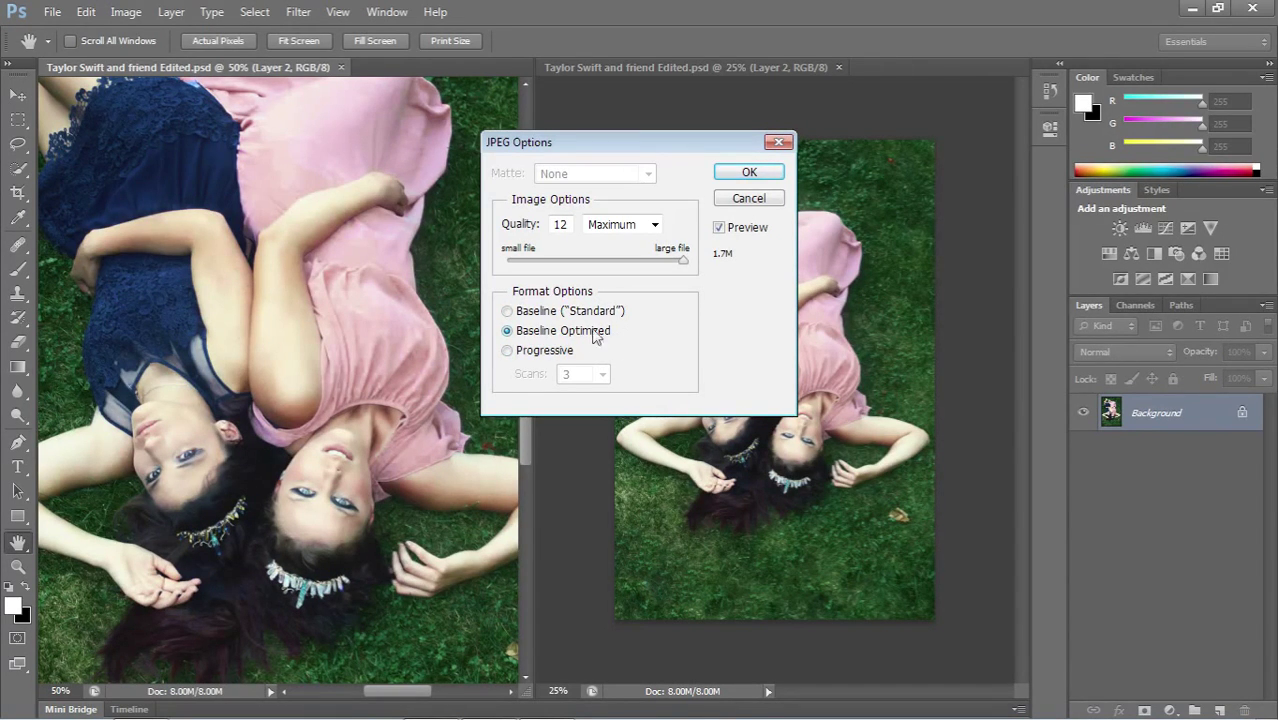
pyautogui.click(566, 352)
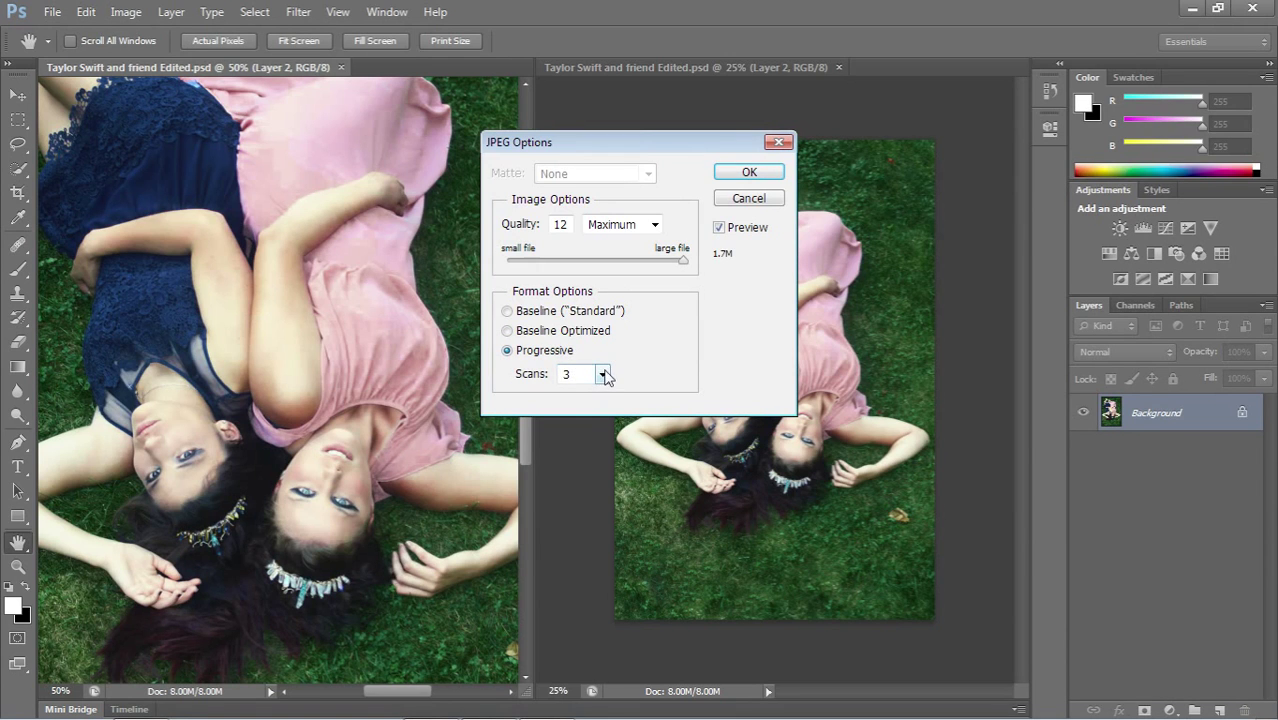
pyautogui.click(603, 374)
pyautogui.click(586, 425)
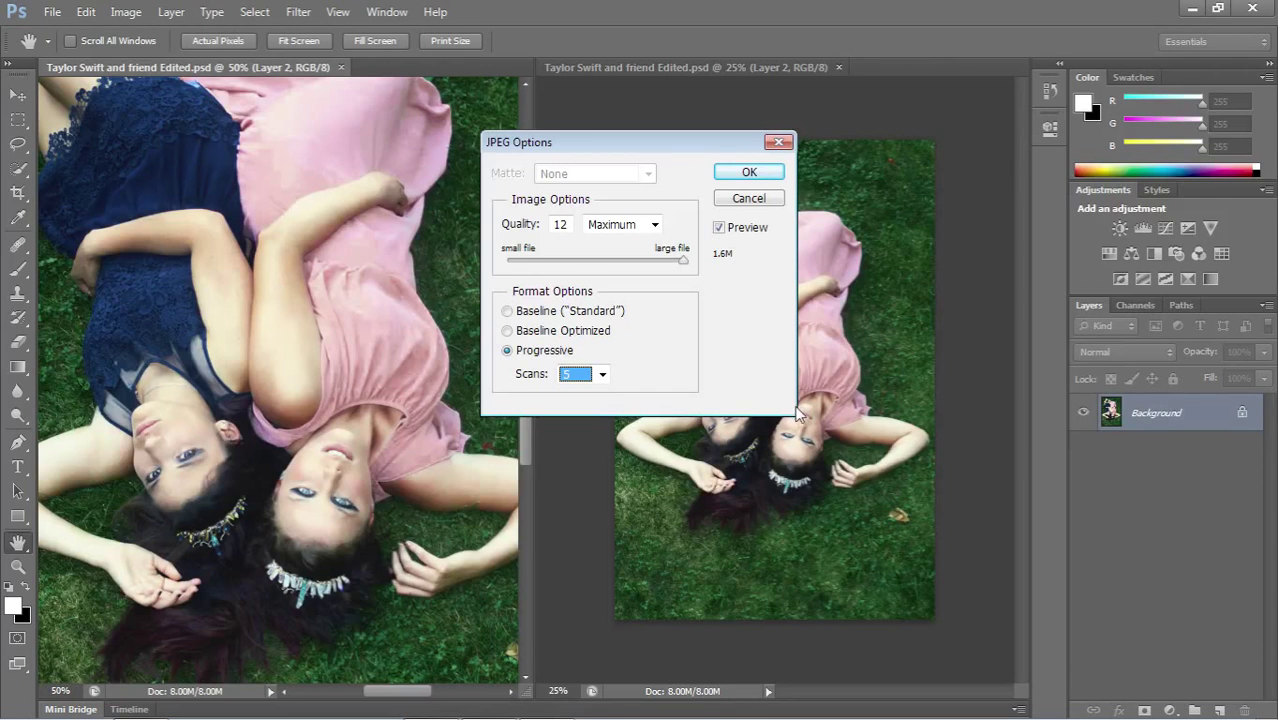
pyautogui.click(750, 174)
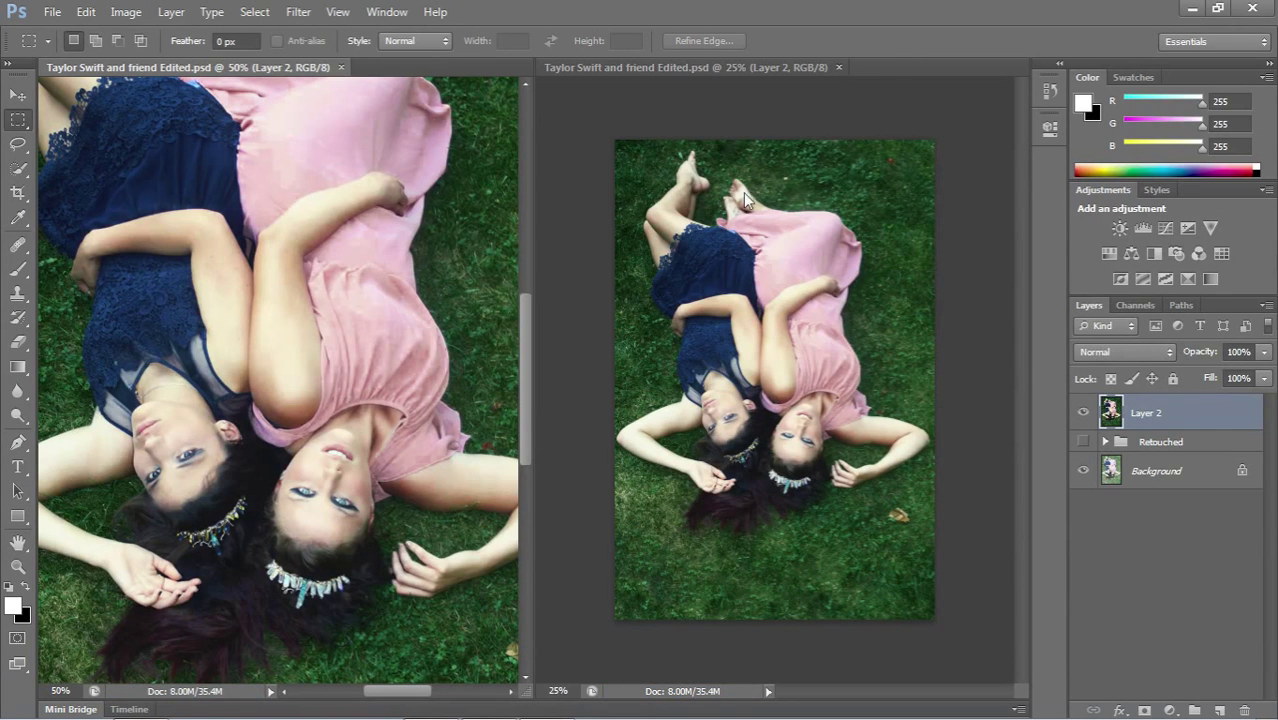
pyautogui.moveTo(410, 690)
pyautogui.mouseDown()
pyautogui.moveTo(379, 692)
pyautogui.moveTo(401, 693)
pyautogui.mouseUp()
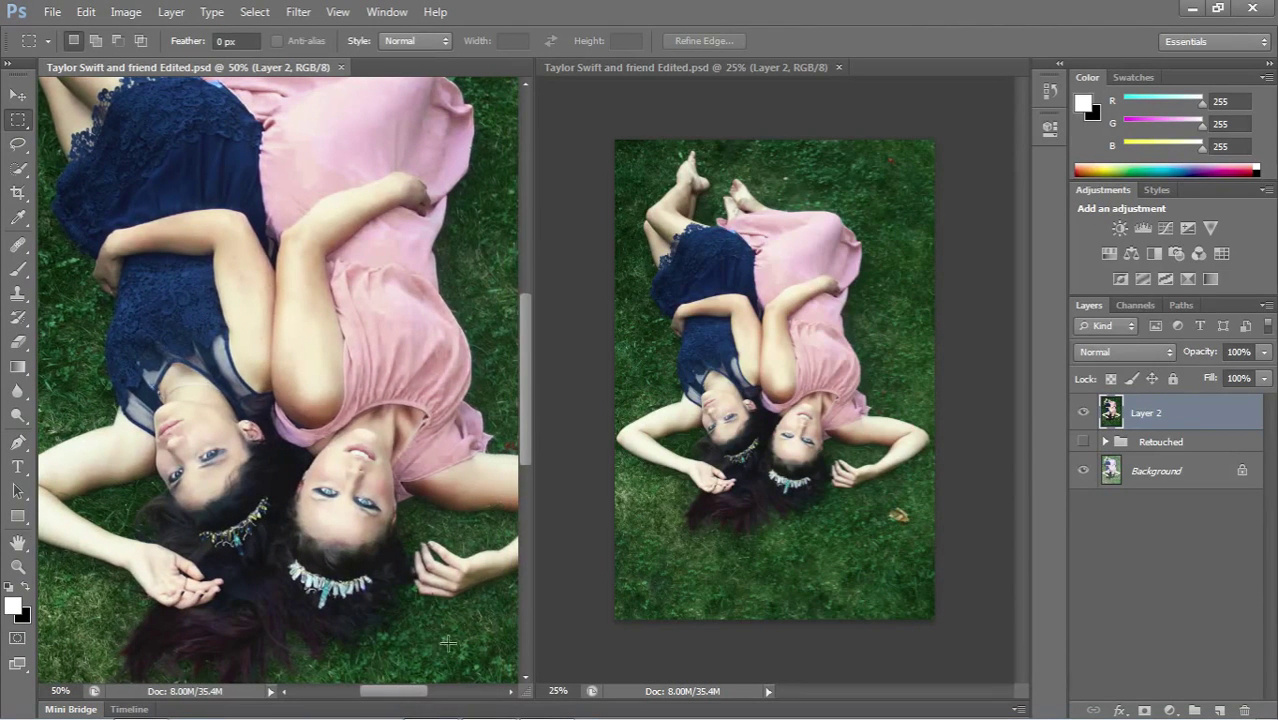
pyautogui.moveTo(526, 447)
pyautogui.mouseDown()
pyautogui.moveTo(527, 489)
pyautogui.moveTo(533, 362)
pyautogui.moveTo(527, 446)
pyautogui.mouseUp()
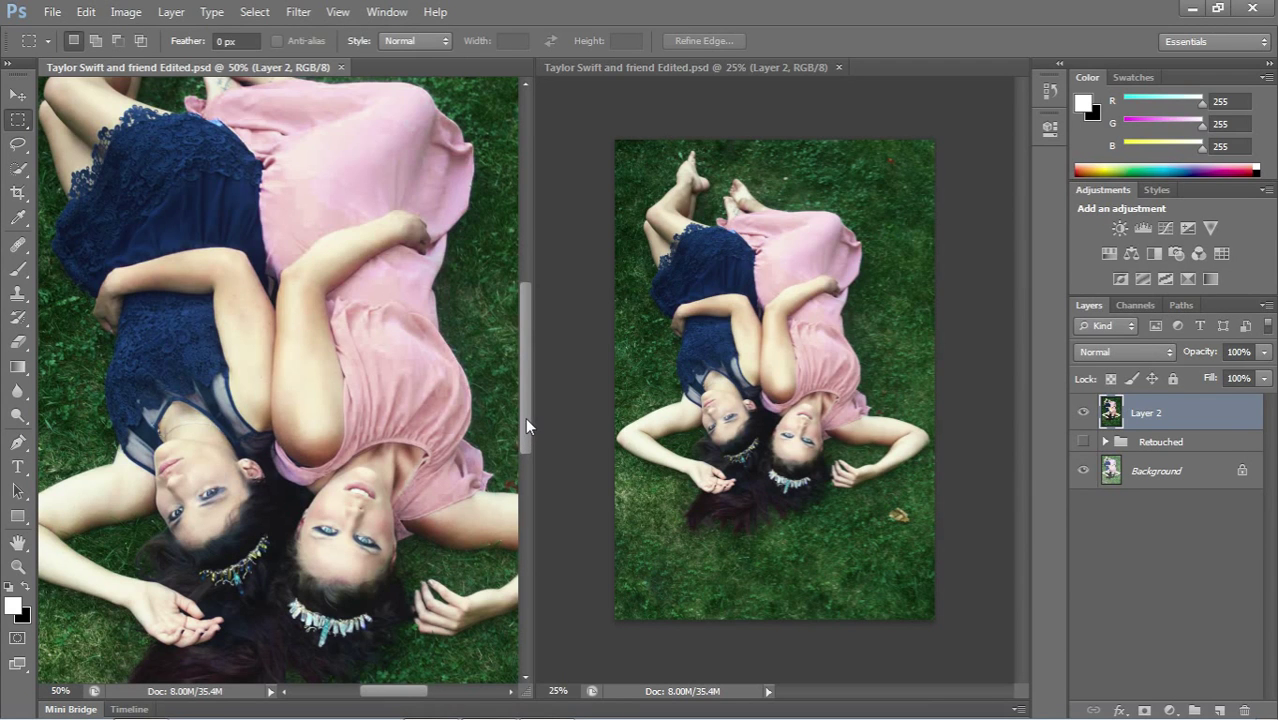
pyautogui.moveTo(526, 418); pyautogui.dragTo(524, 426)
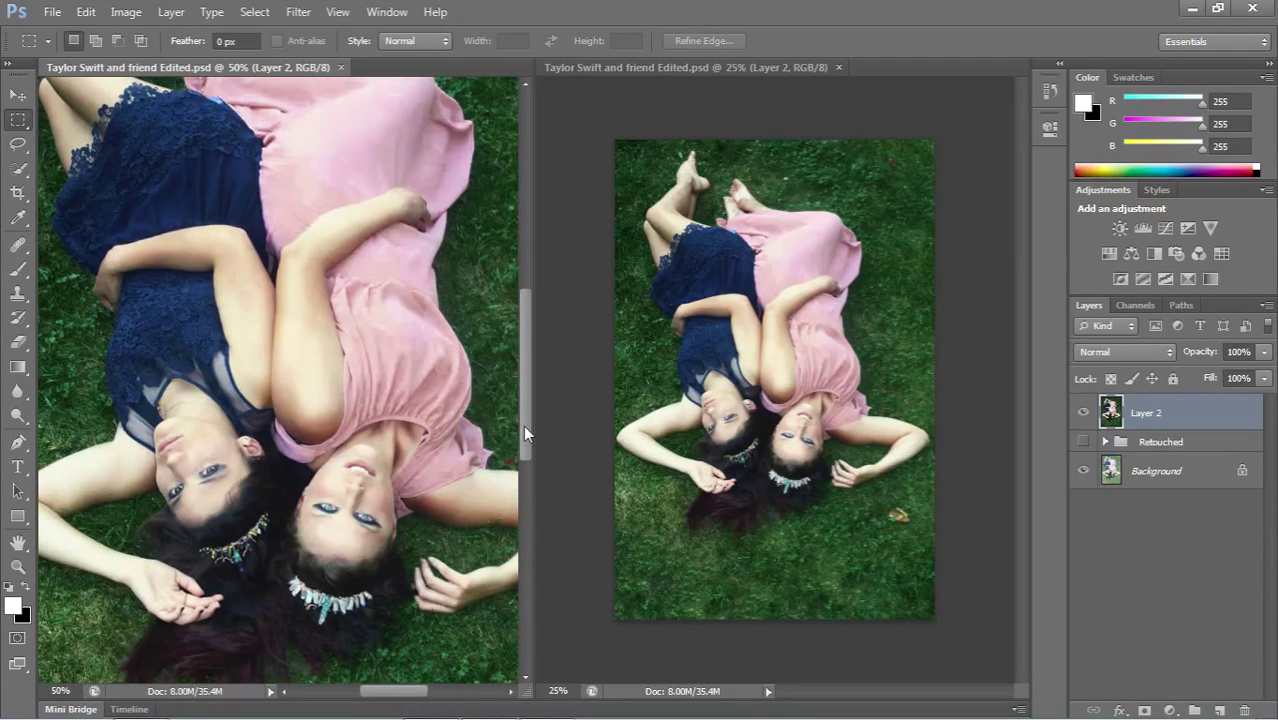
pyautogui.moveTo(676, 716)
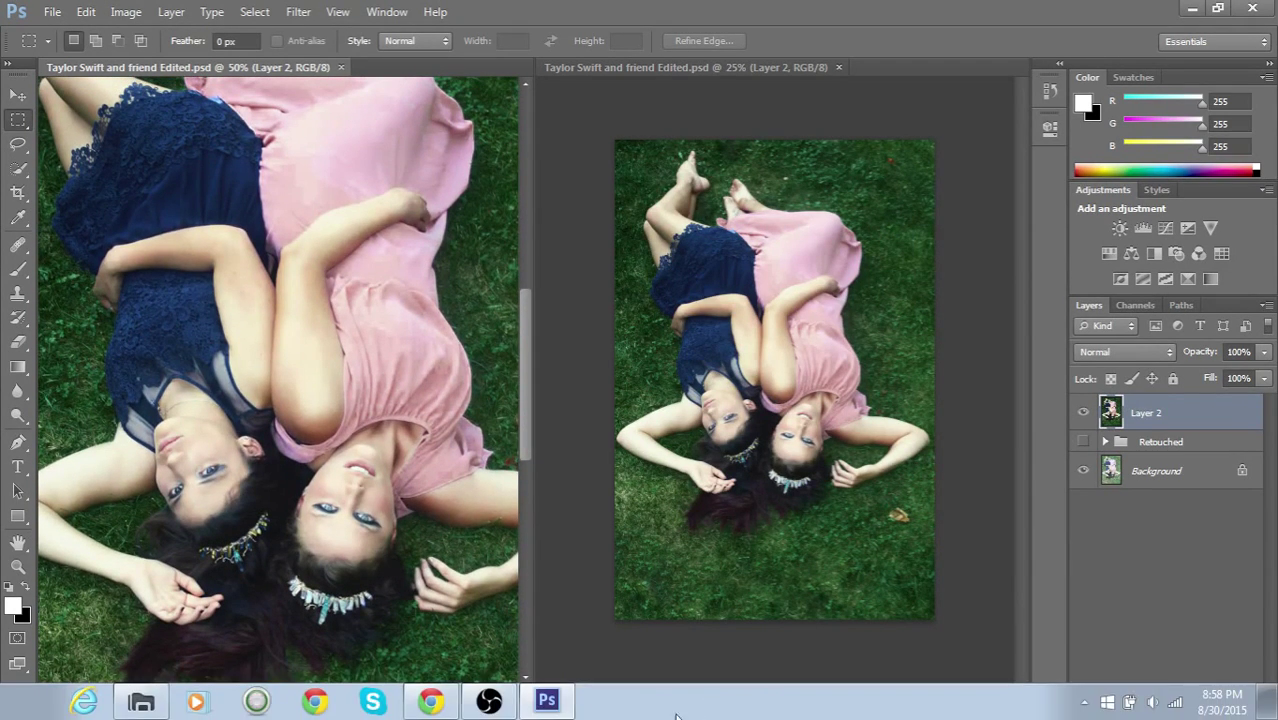